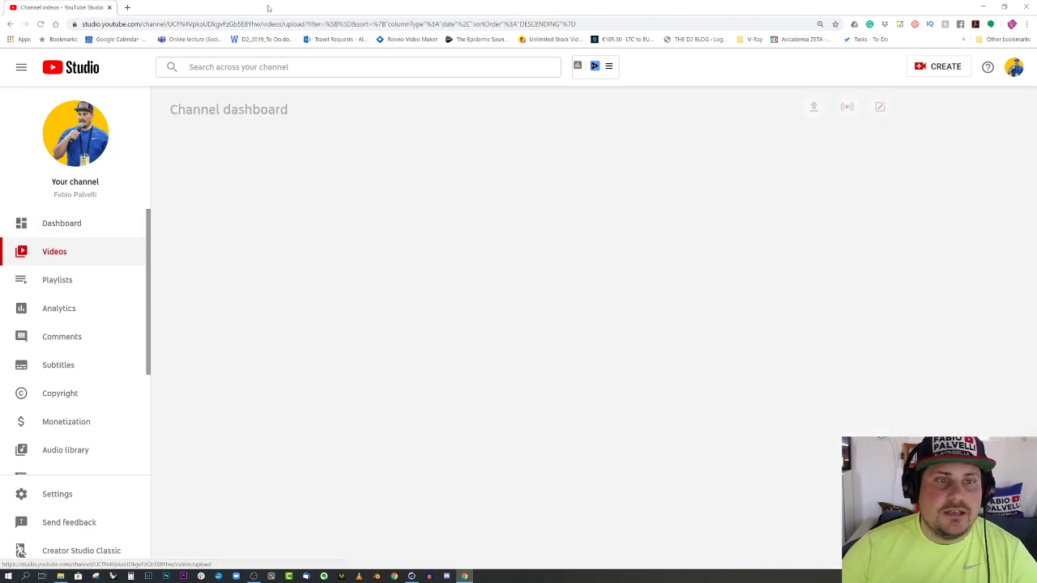
# Detach the YouTube Studio window, open the channel's public page from it, and maximize the browser
pyautogui.moveTo(268, 7); pyautogui.dragTo(628, 67)
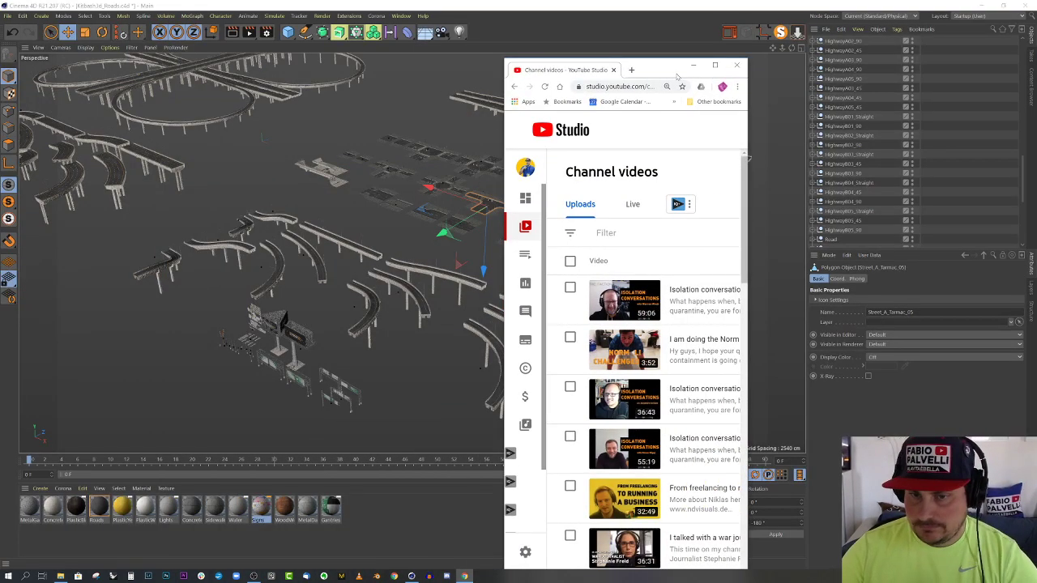
pyautogui.click(523, 170)
pyautogui.click(714, 65)
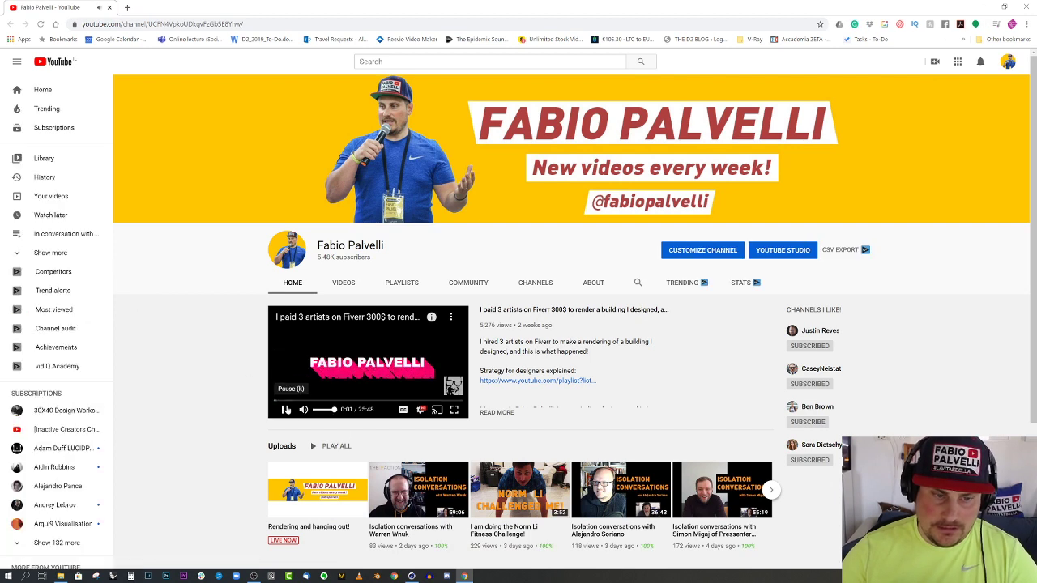
# Pause the channel trailer and open the live stream "Rendering and hanging out!" with its sound muted
pyautogui.click(285, 410)
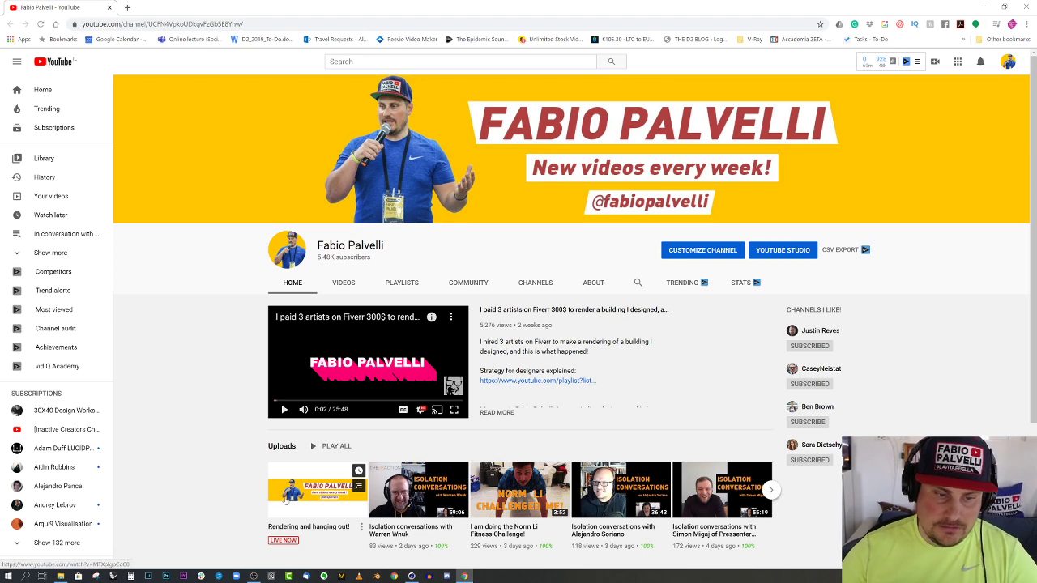
pyautogui.click(302, 499)
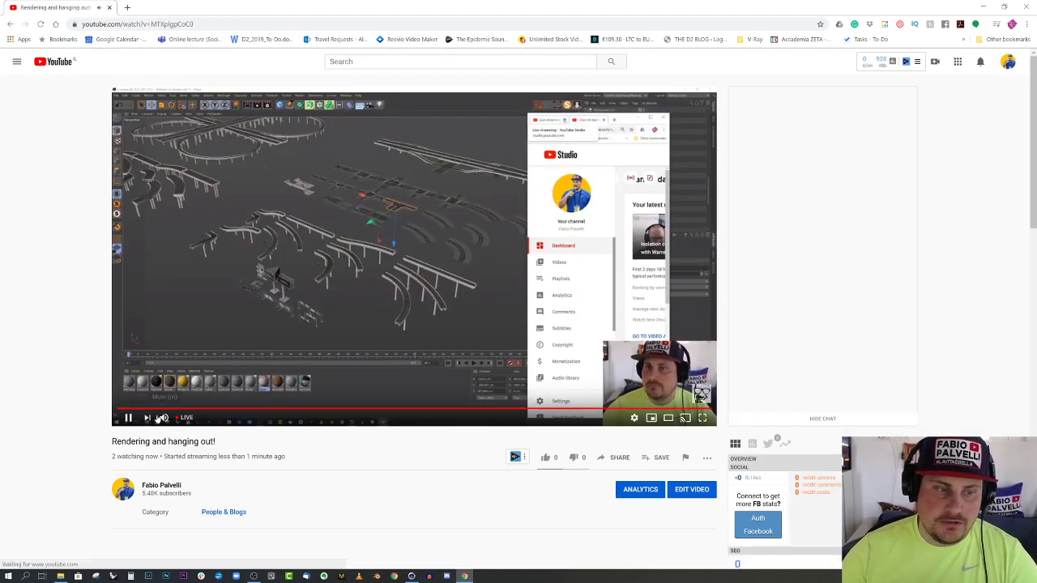
pyautogui.click(161, 418)
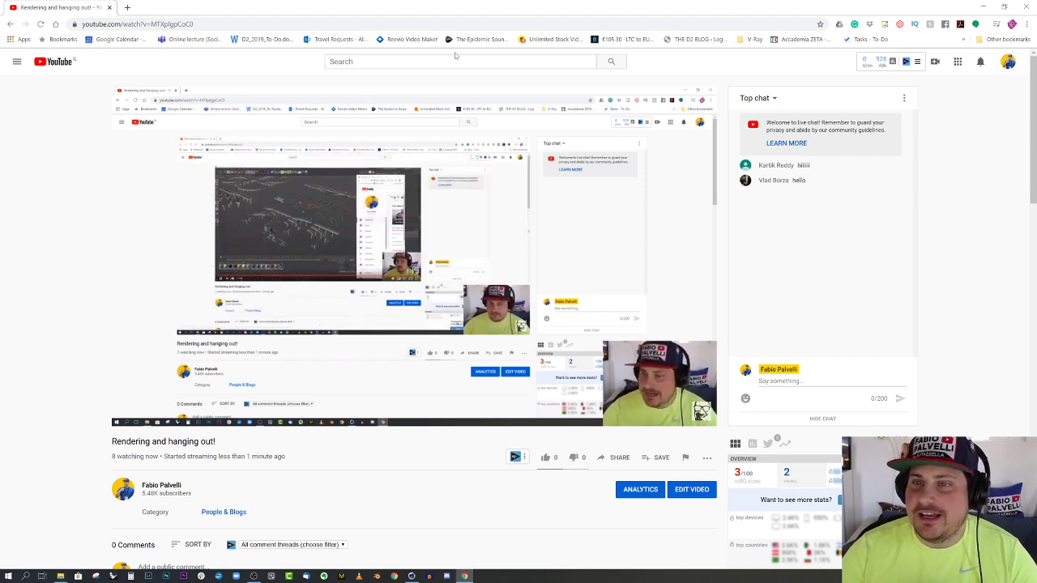
# Place the live stream browser side by side with Cinema 4D, giving Cinema 4D about 70% of the screen width
pyautogui.moveTo(453, 9); pyautogui.dragTo(1036, 33)
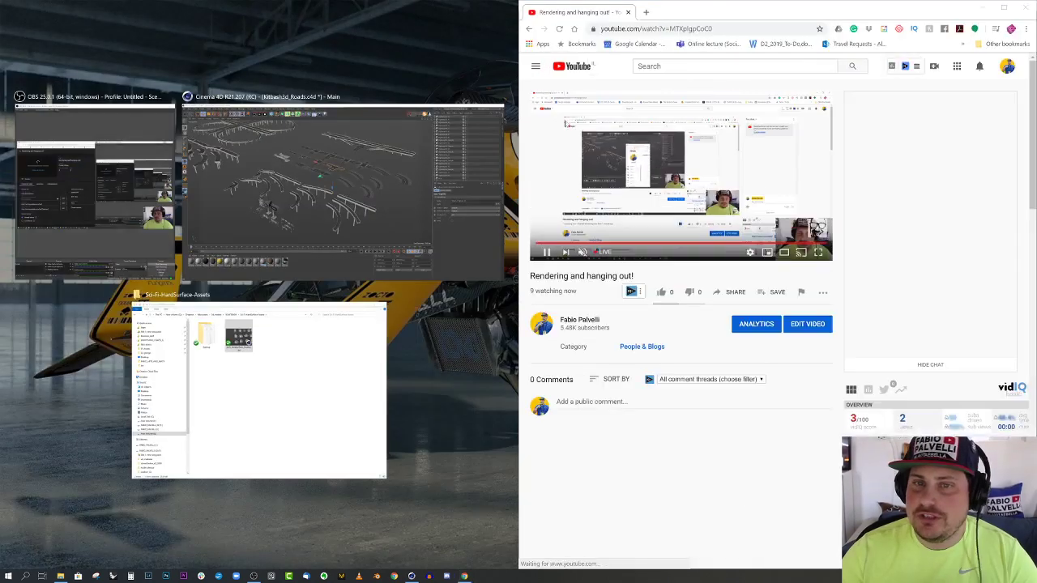
pyautogui.click(486, 133)
pyautogui.moveTo(519, 243); pyautogui.dragTo(729, 243)
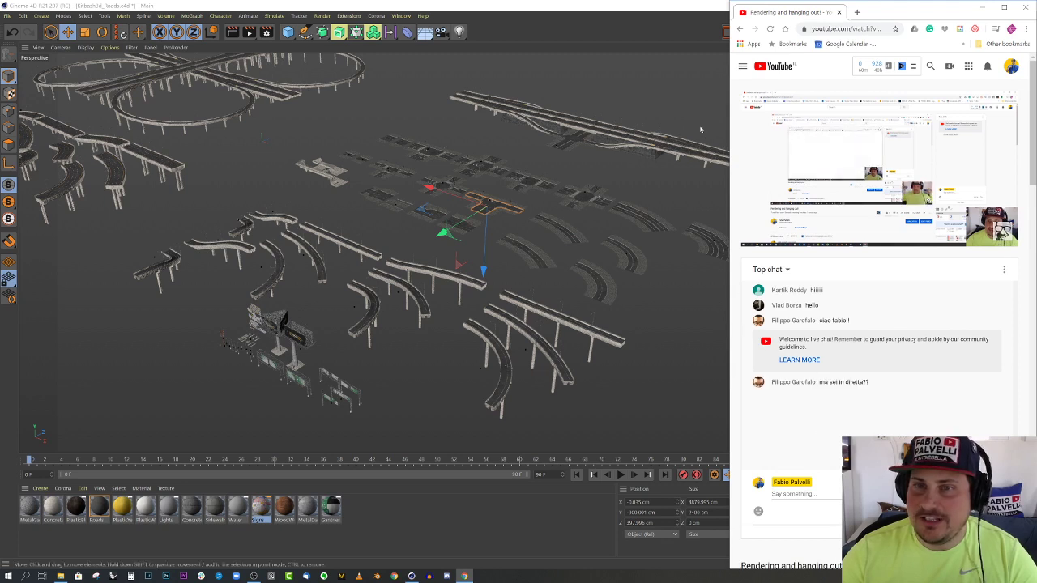
pyautogui.moveTo(729, 102); pyautogui.dragTo(742, 103)
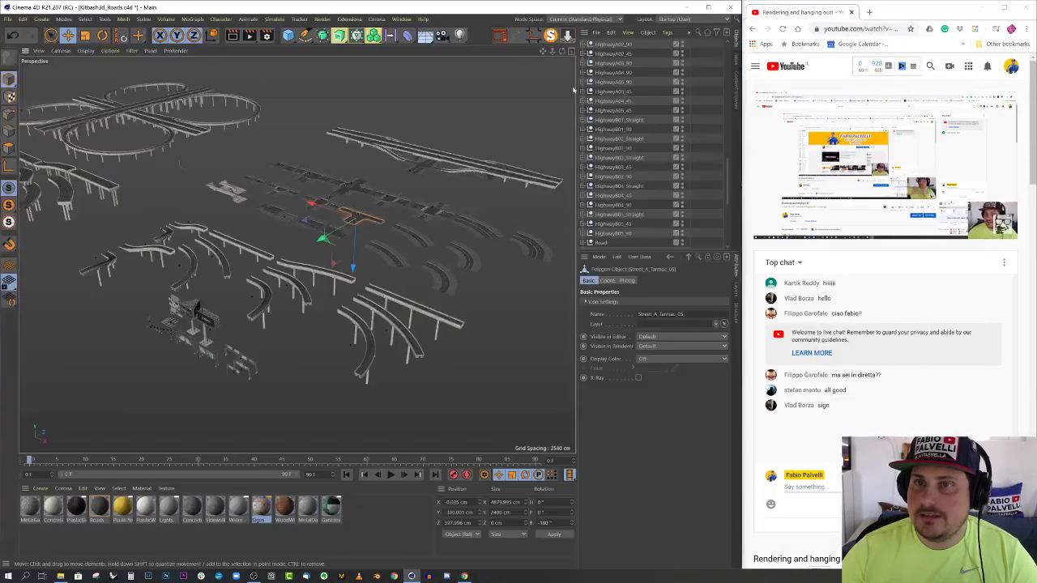
# Shorten the browser window to about two thirds of the screen height and widen the Cinema 4D window slightly
pyautogui.moveTo(922, 4); pyautogui.dragTo(1035, 1)
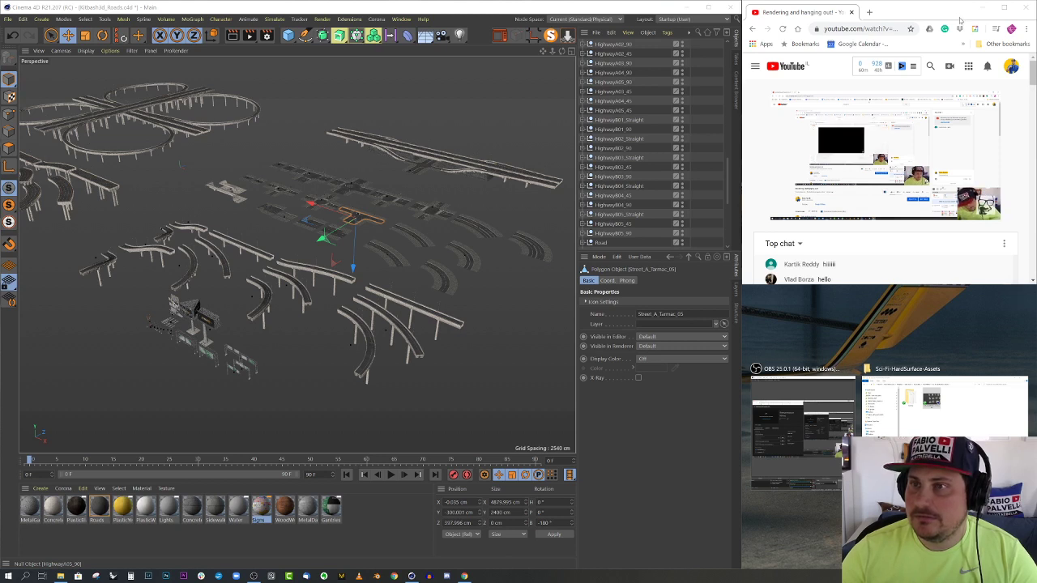
pyautogui.click(924, 286)
pyautogui.moveTo(925, 285); pyautogui.dragTo(924, 367)
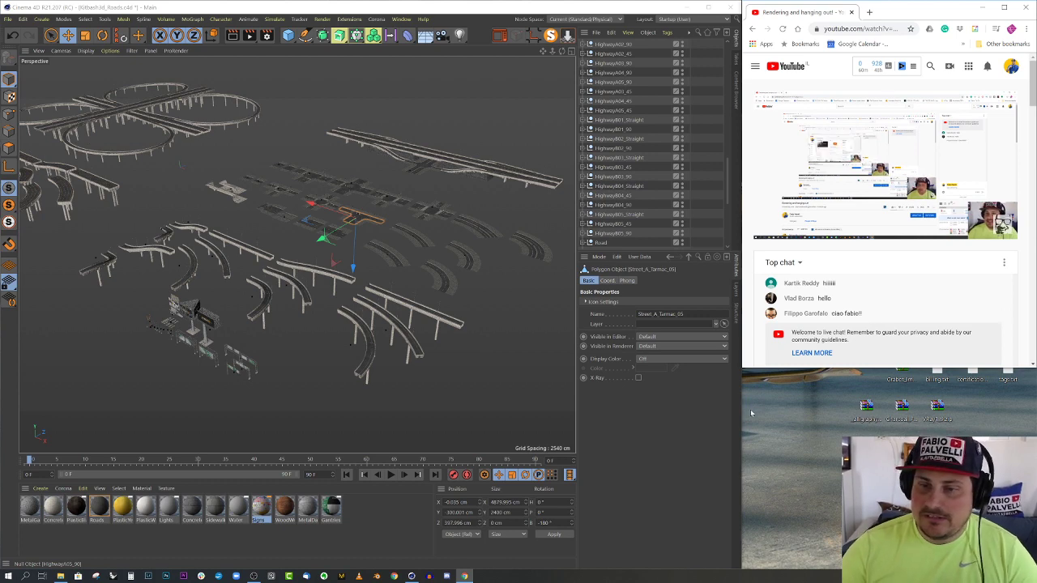
pyautogui.moveTo(741, 389); pyautogui.dragTo(760, 389)
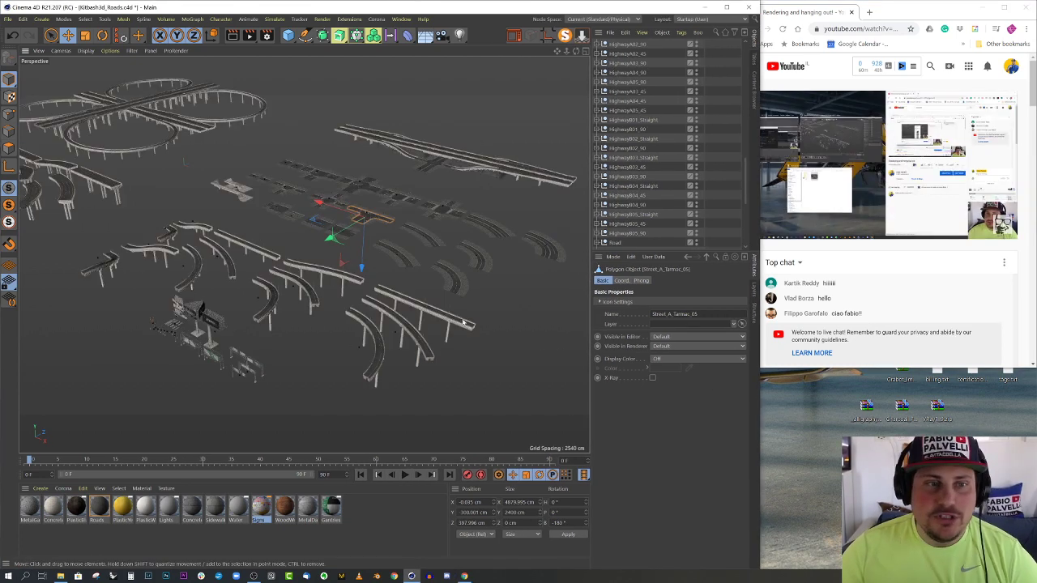
# Open the recent car project lancia7.c4d and create a new empty project alongside it
pyautogui.click(8, 19)
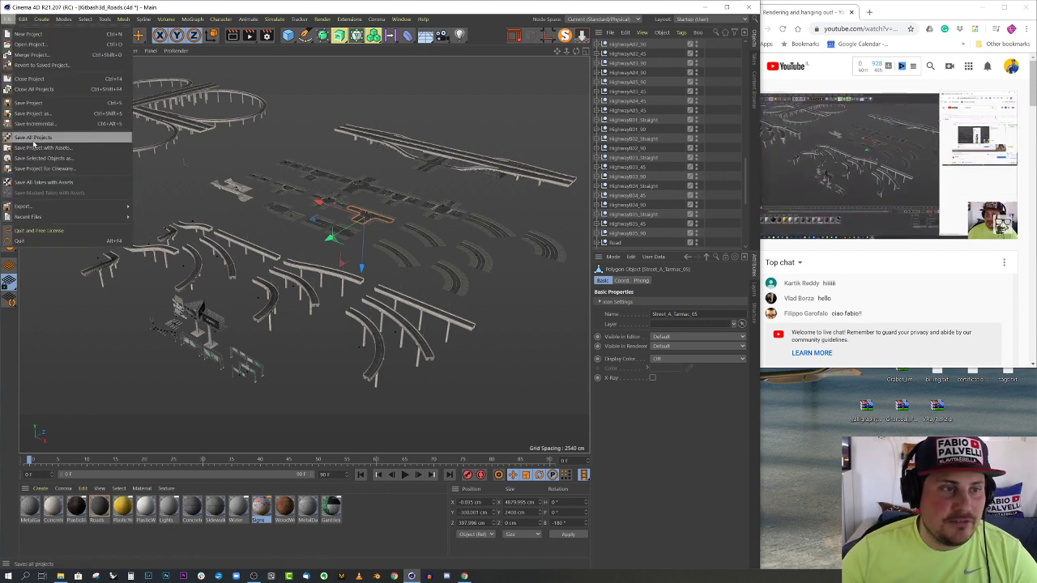
pyautogui.moveTo(47, 217)
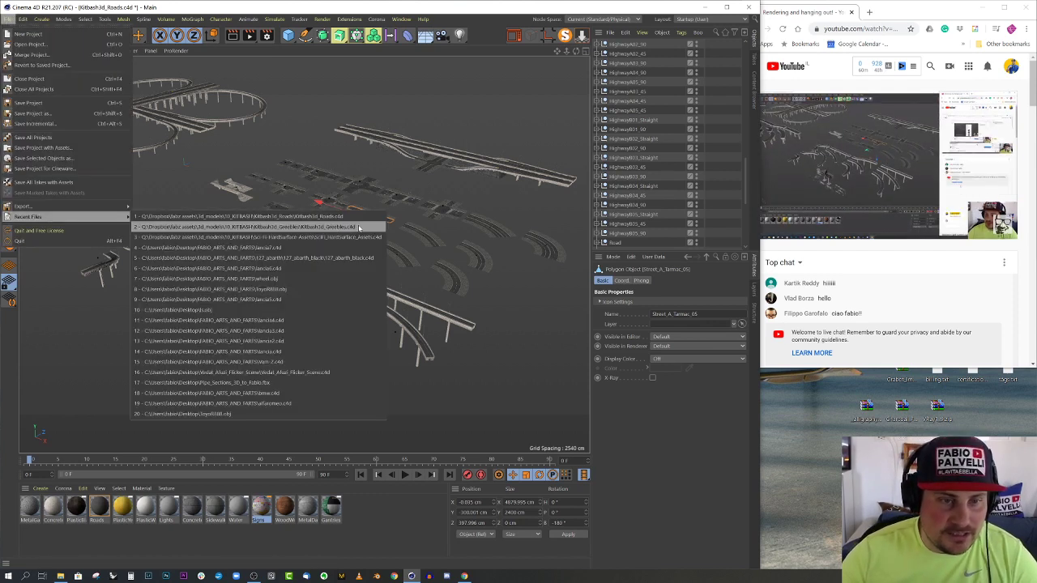
pyautogui.click(288, 249)
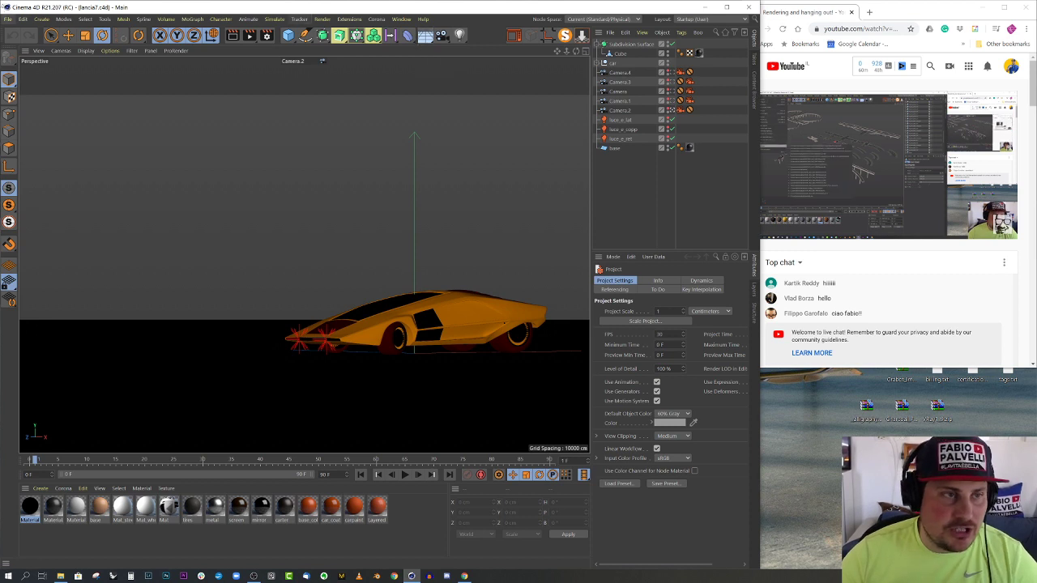
pyautogui.click(8, 20)
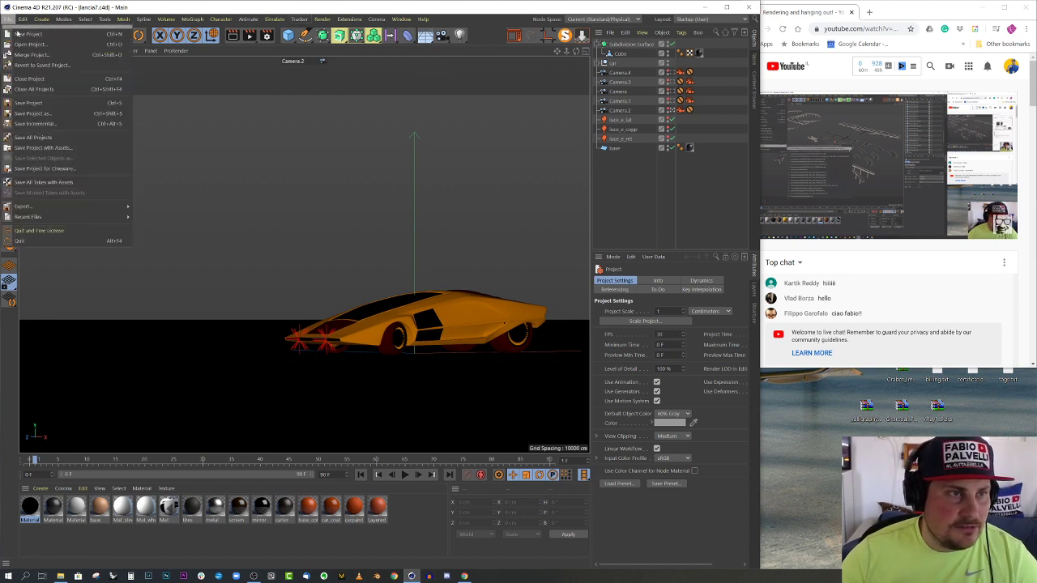
pyautogui.click(25, 26)
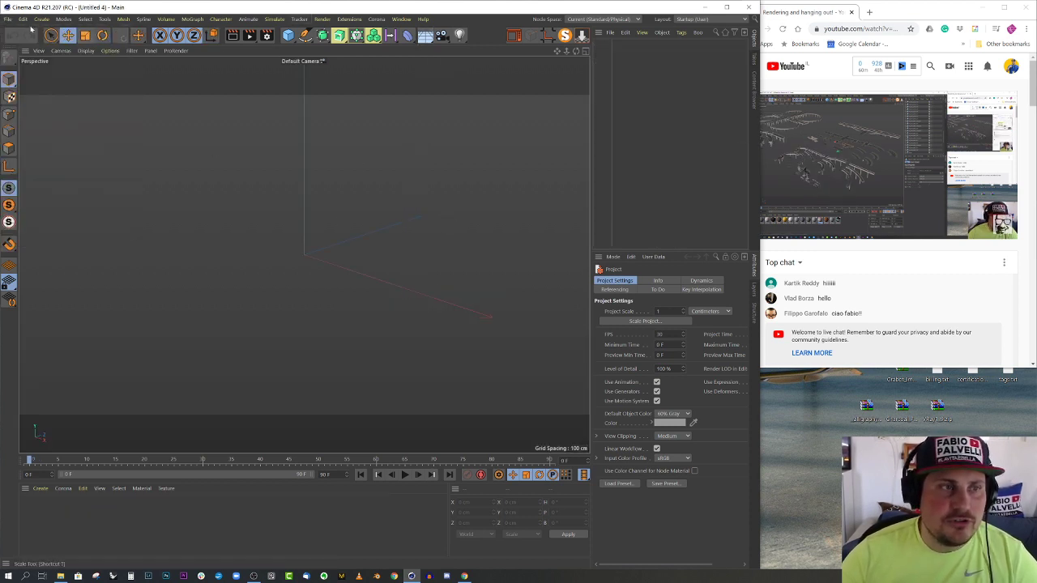
# Switch to the Kitbash3d_Roads.c4d project and select the concrete part of the straight highway bridge
pyautogui.click(397, 20)
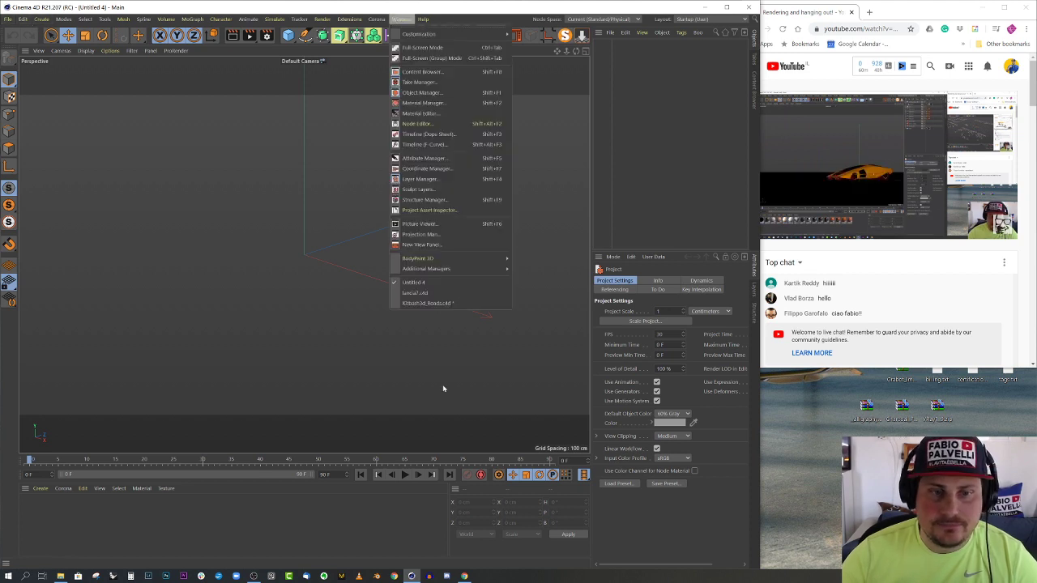
pyautogui.click(429, 302)
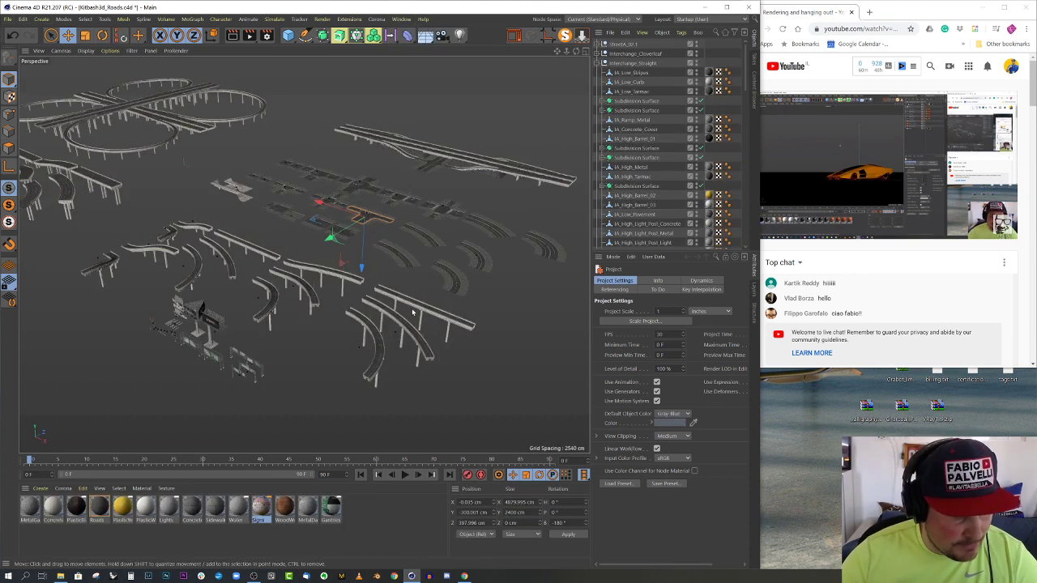
pyautogui.keyDown('alt'); pyautogui.moveTo(407, 288); pyautogui.dragTo(173, 251); pyautogui.keyUp('alt')
pyautogui.click(173, 252)
pyautogui.press('o')
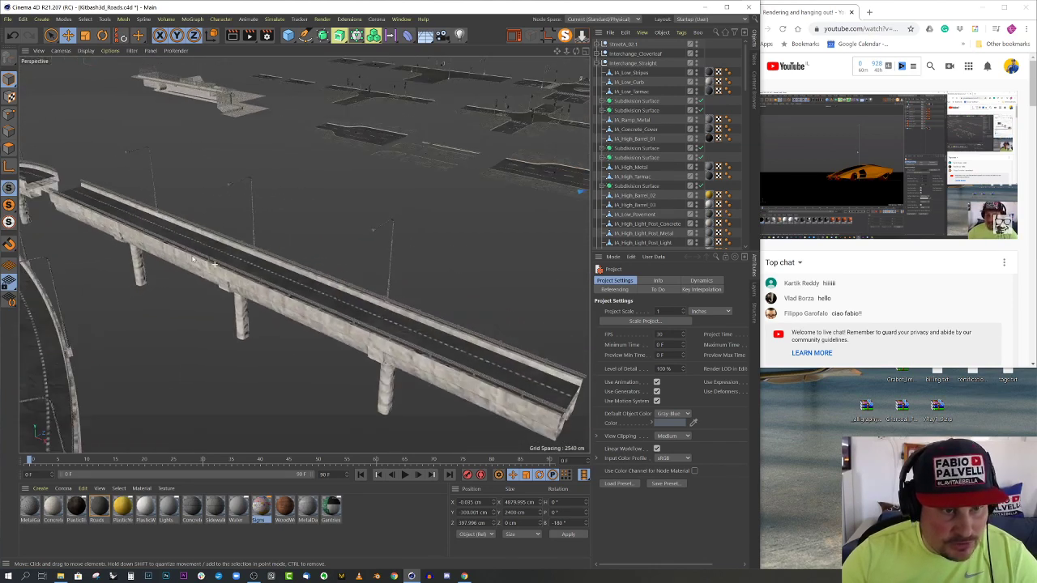
# Select the HighwayB03_Straight group and set its axis rotation to 0° on H, P and B
pyautogui.scroll(-5, 642, 206)
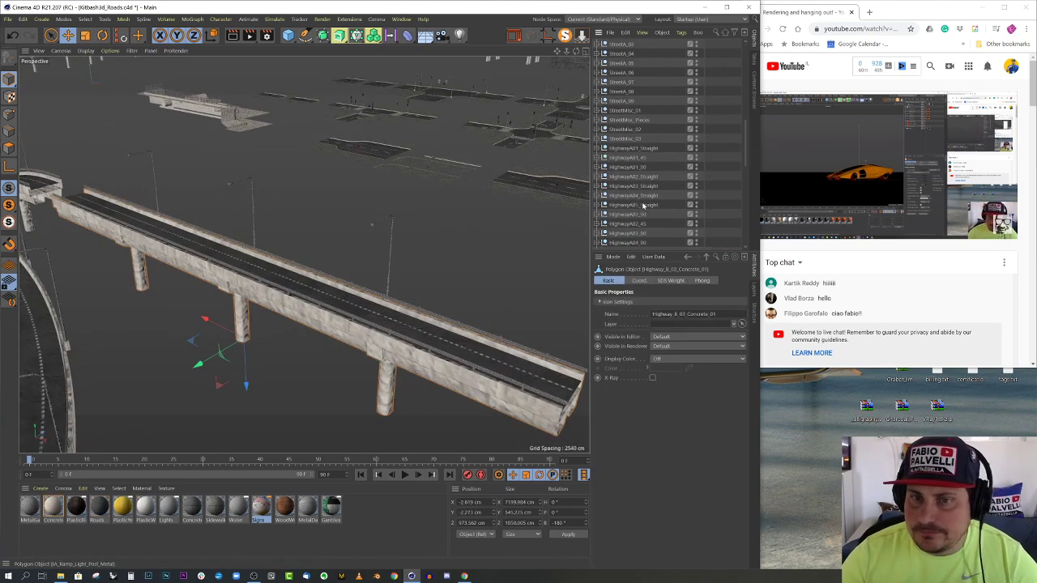
pyautogui.click(633, 101)
pyautogui.press('o')
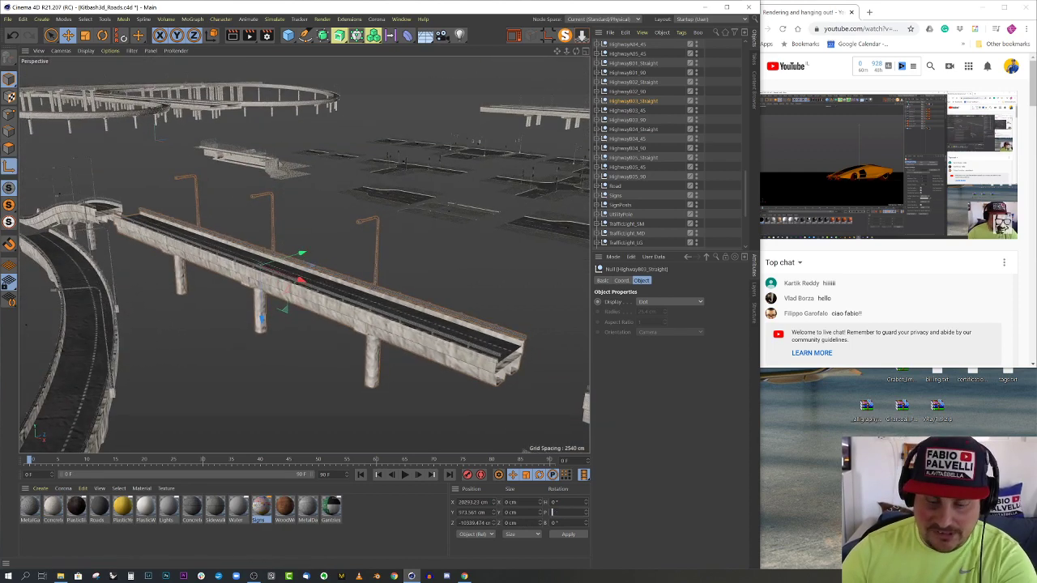
pyautogui.keyDown('alt'); pyautogui.moveTo(374, 300); pyautogui.dragTo(324, 259); pyautogui.keyUp('alt')
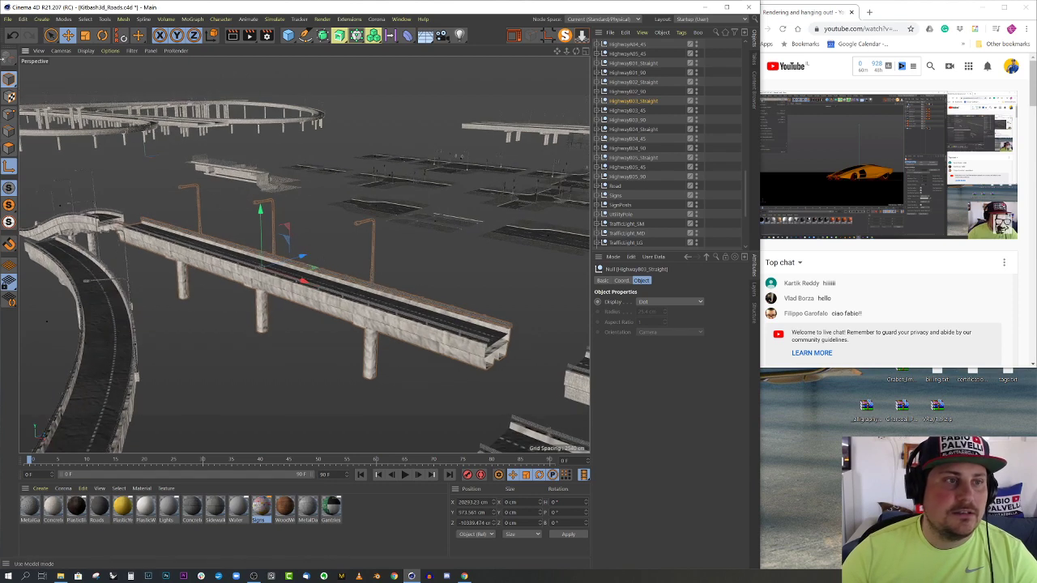
# Copy the HighwayB03_Straight group and paste it into the new empty project
pyautogui.click(23, 19)
pyautogui.click(44, 81)
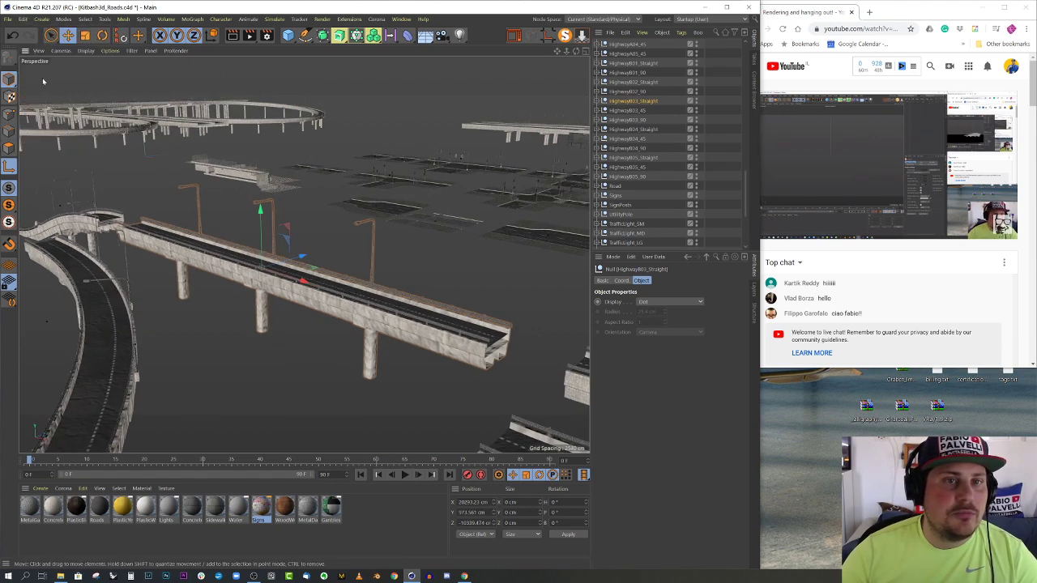
pyautogui.click(409, 20)
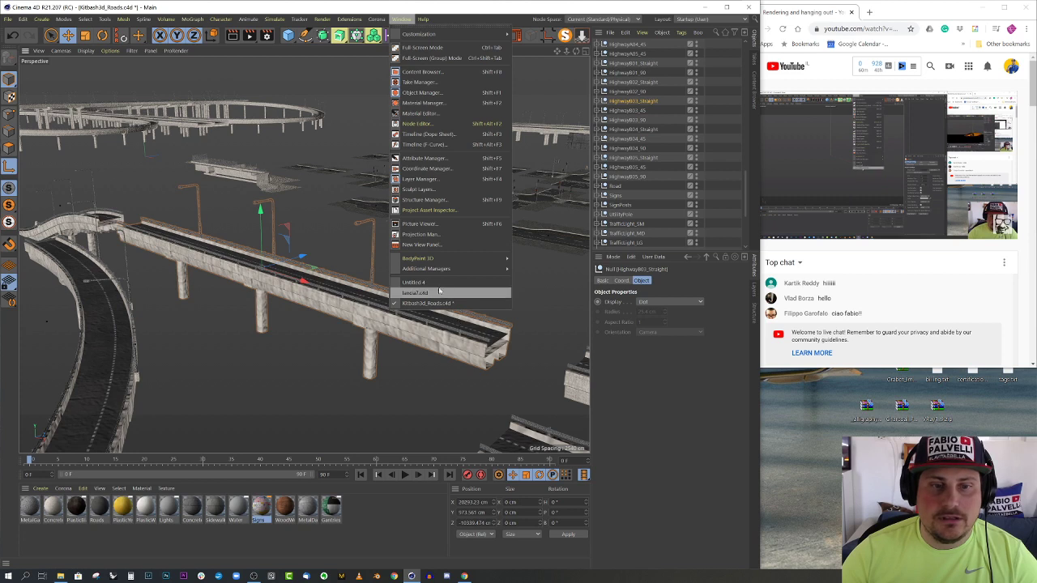
pyautogui.click(439, 282)
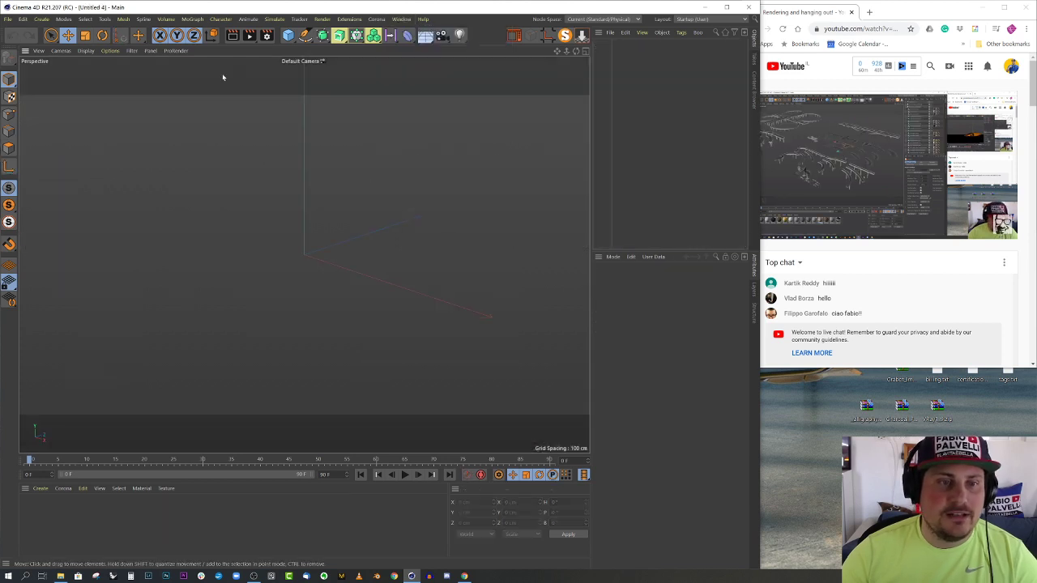
pyautogui.click(23, 18)
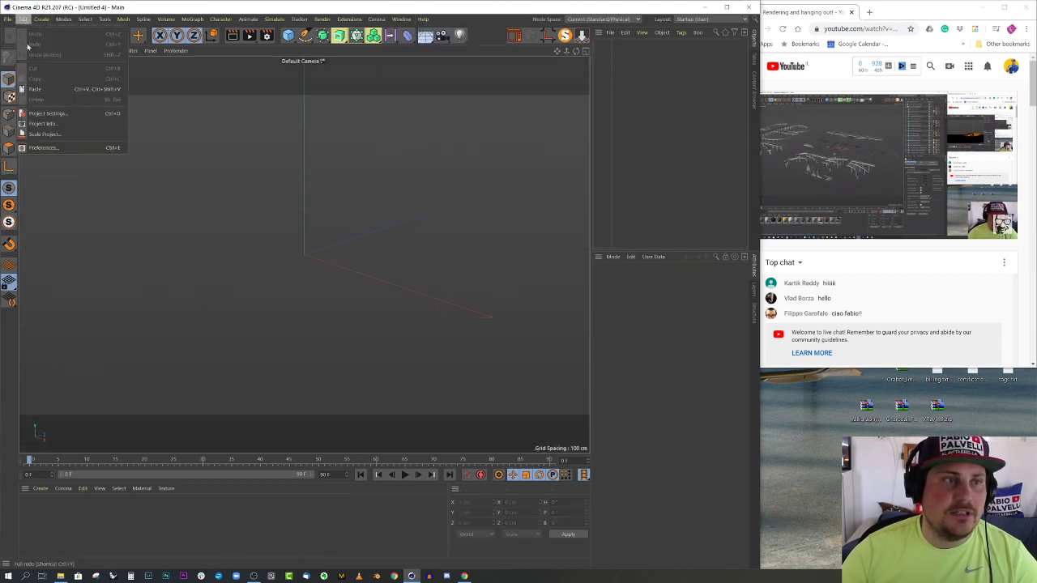
pyautogui.click(44, 88)
pyautogui.scroll(-5, 324, 243)
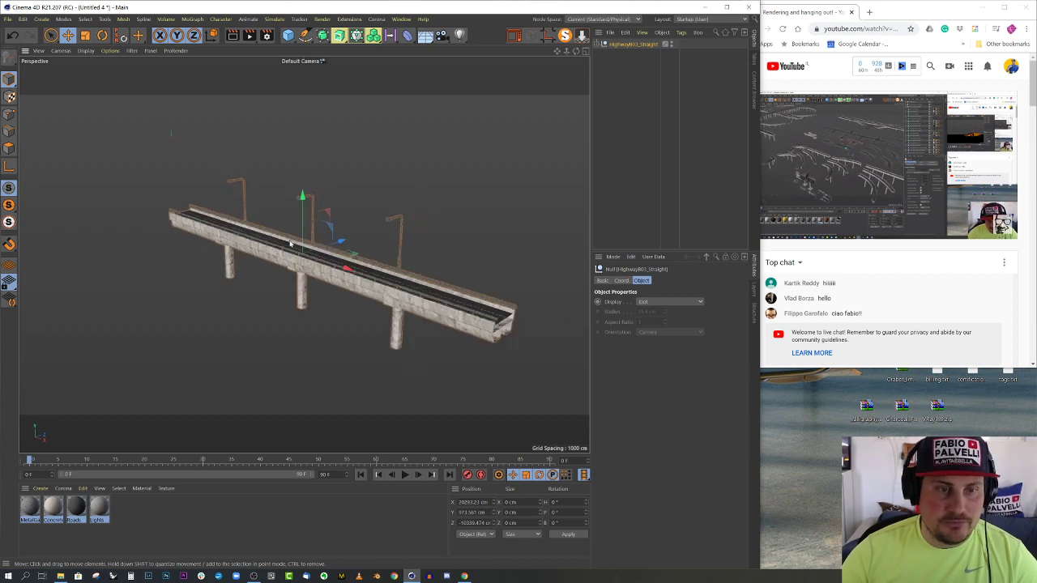
# Centre the pasted highway group by setting its X and Z positions to 0 cm
pyautogui.middleClick(444, 214)
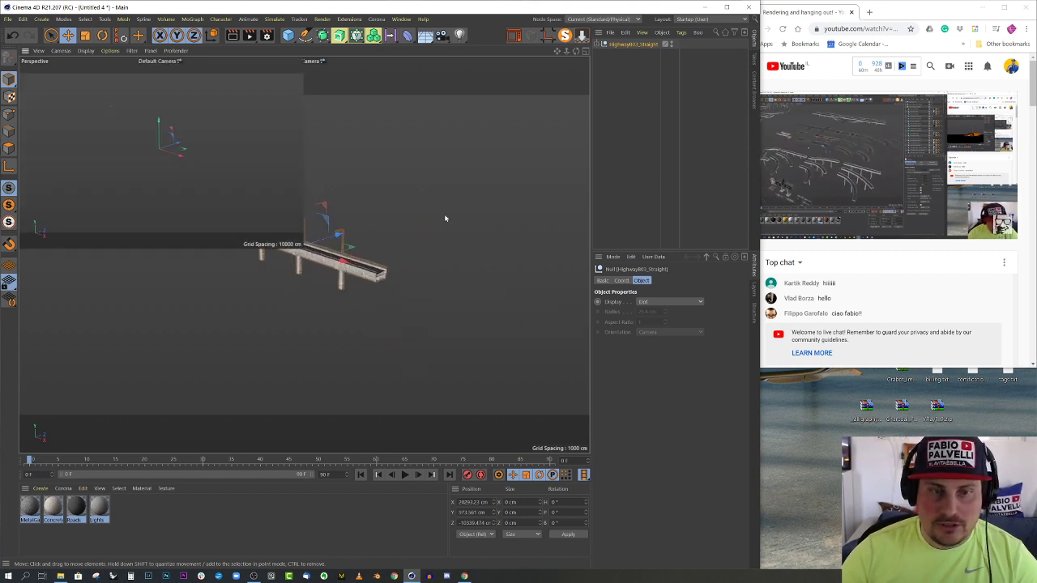
pyautogui.middleClick(457, 201)
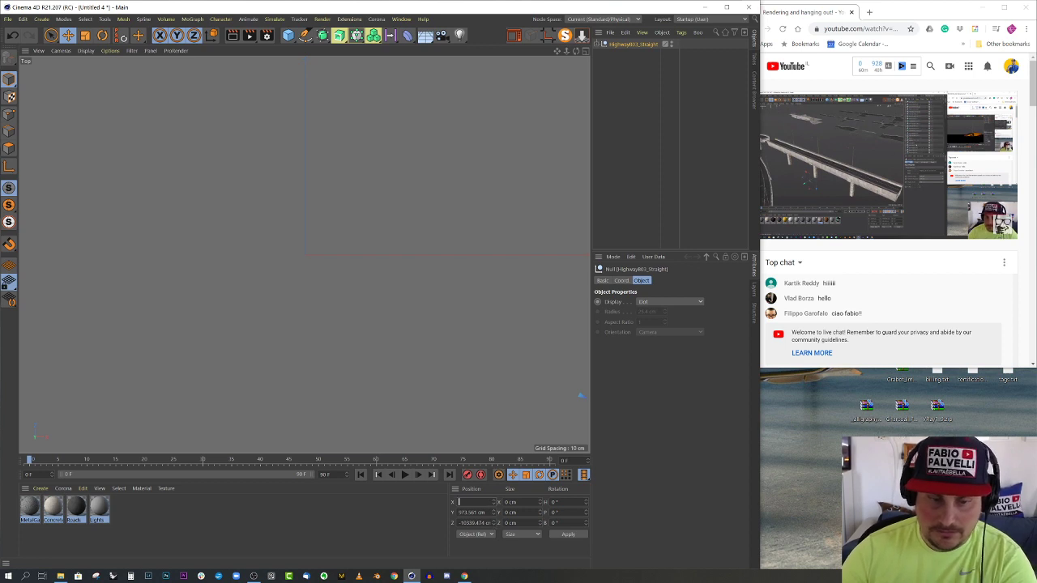
pyautogui.press('Return')
pyautogui.middleClick(396, 254)
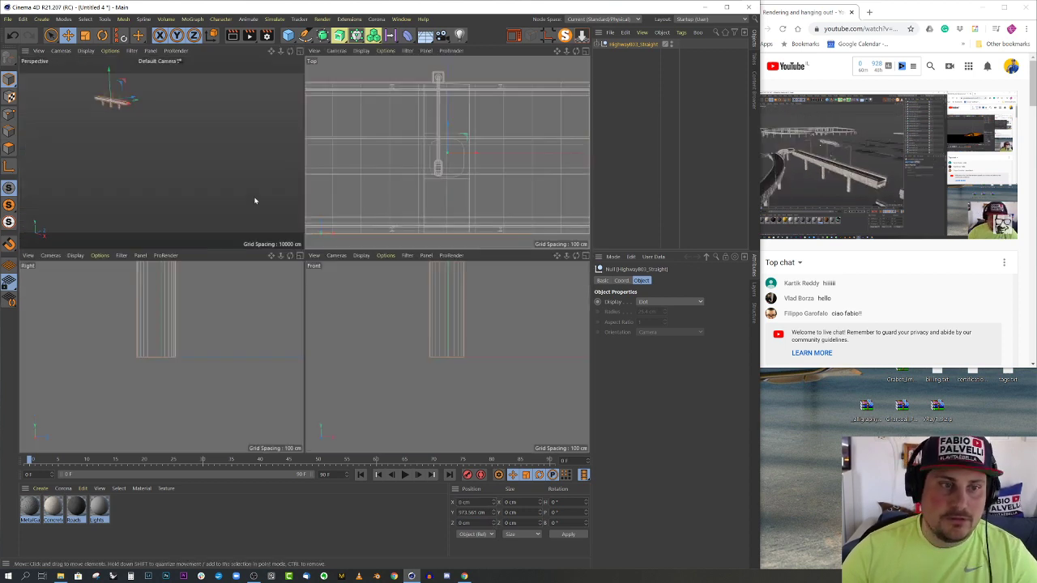
# Add a cube at the middle pillar, stretch its height to about 592 cm and raise it to Y 296.15 cm to compare scale
pyautogui.middleClick(228, 195)
pyautogui.press('h')
pyautogui.keyDown('alt'); pyautogui.moveTo(228, 194); pyautogui.dragTo(325, 258); pyautogui.keyUp('alt')
pyautogui.click(287, 35)
pyautogui.scroll(5, 340, 296)
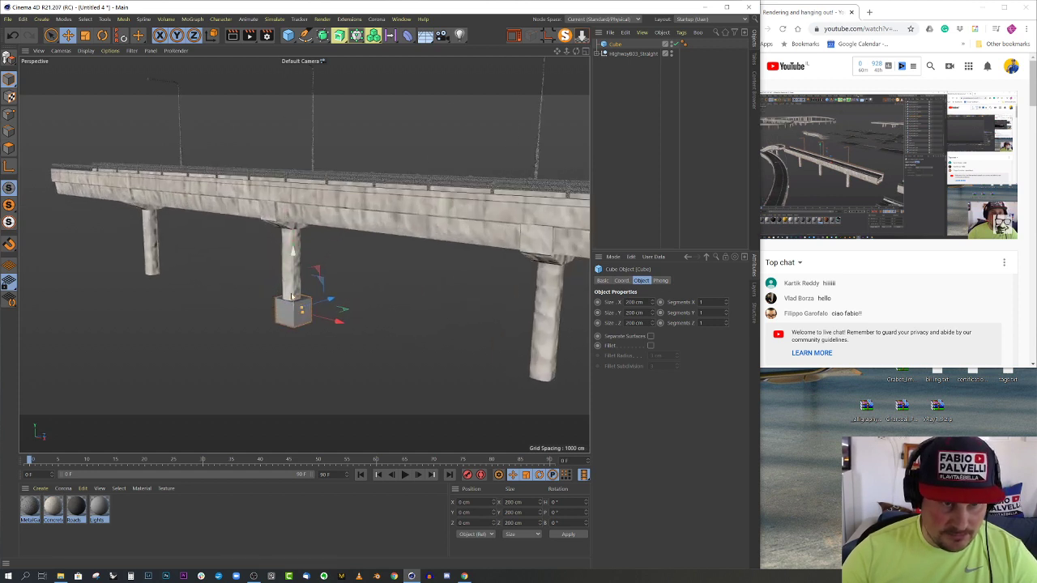
pyautogui.moveTo(296, 300); pyautogui.dragTo(293, 278)
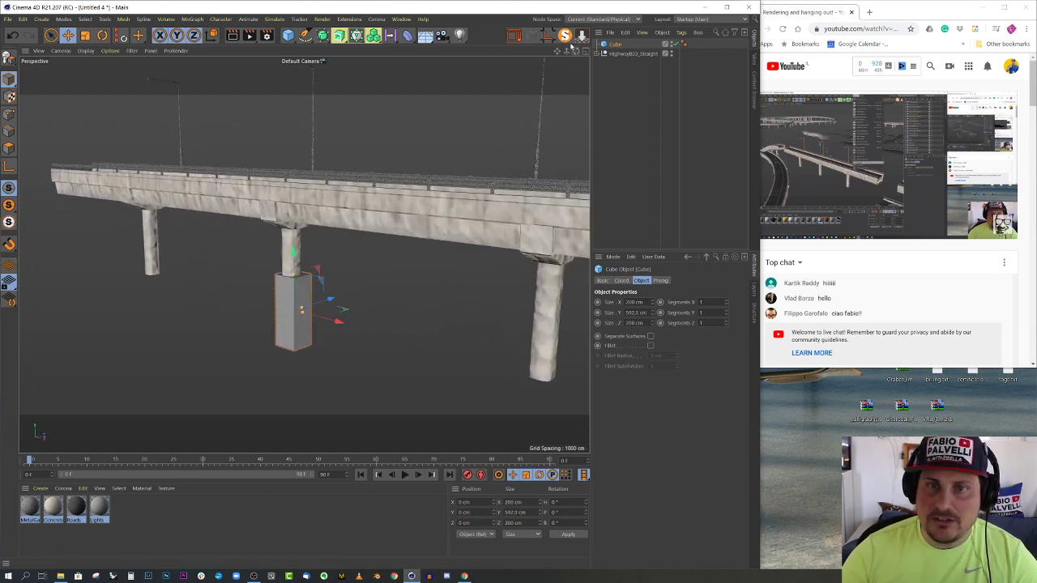
pyautogui.keyDown('alt'); pyautogui.moveTo(304, 243); pyautogui.dragTo(348, 244); pyautogui.keyUp('alt')
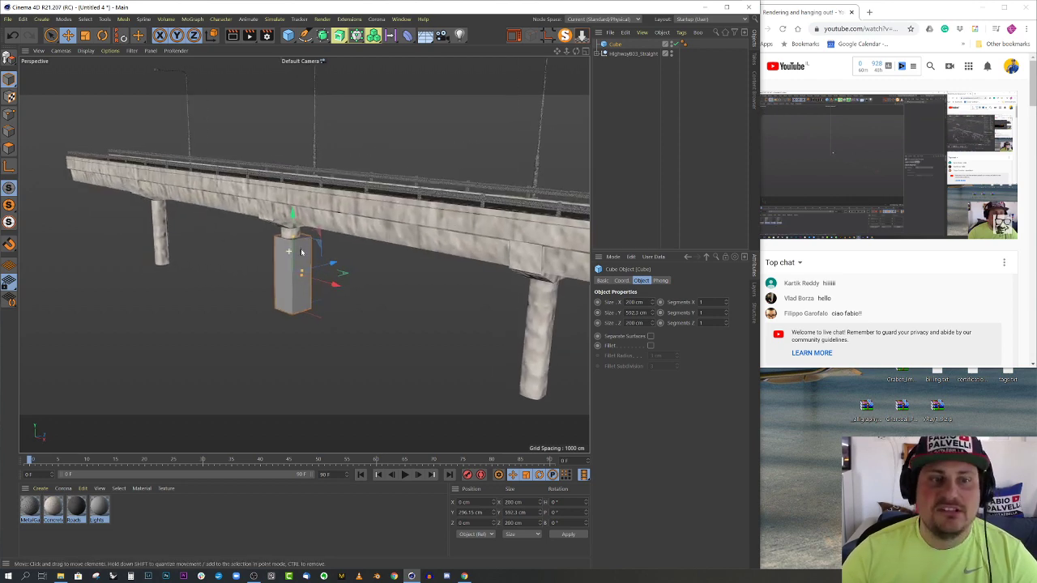
pyautogui.scroll(5, 379, 246)
pyautogui.scroll(3, 319, 238)
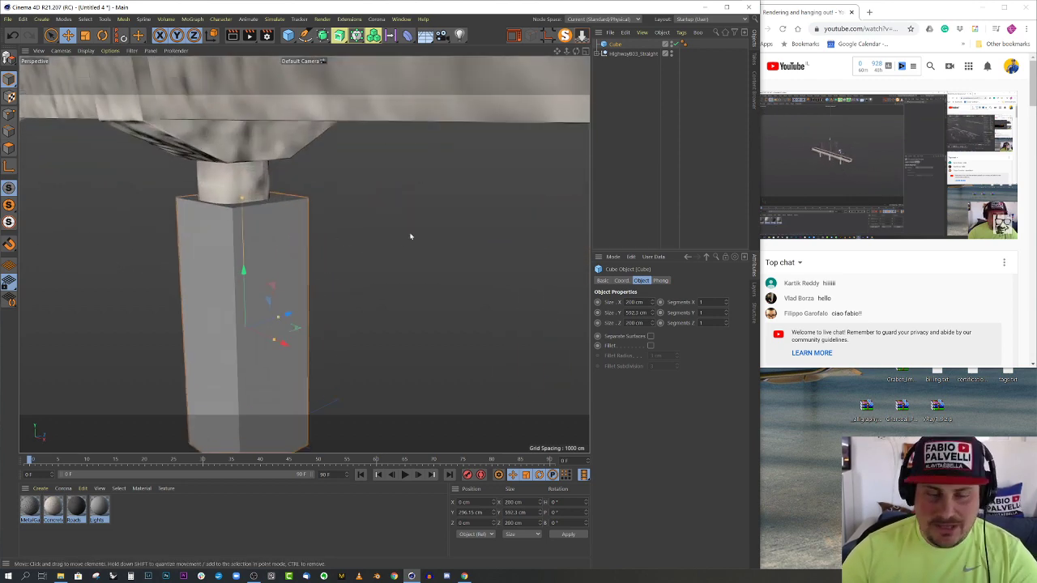
# Delete the reference cube at the middle pillar
pyautogui.click(410, 236)
pyautogui.click(293, 213)
pyautogui.press('Delete')
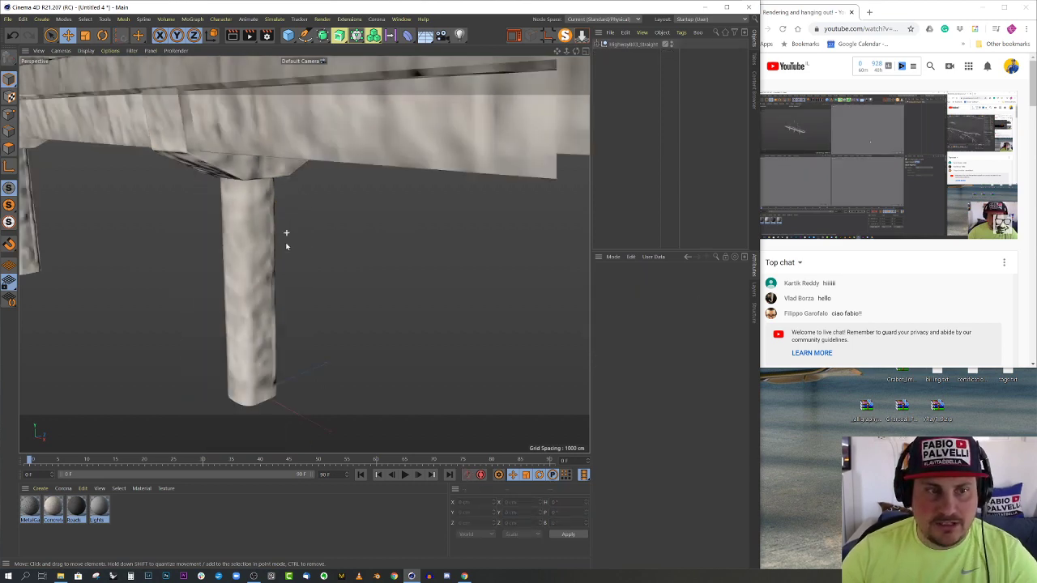
# Examine the highway's deck, underside and pillars from several angles and distances
pyautogui.scroll(-8, 286, 245)
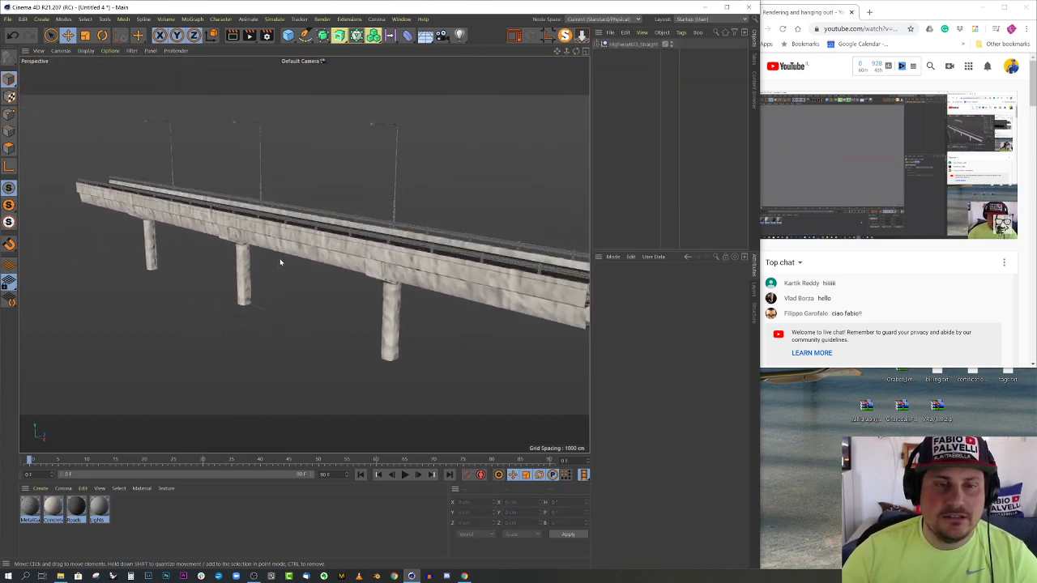
pyautogui.keyDown('alt'); pyautogui.moveTo(281, 262); pyautogui.dragTo(333, 248); pyautogui.keyUp('alt')
pyautogui.scroll(3, 345, 240)
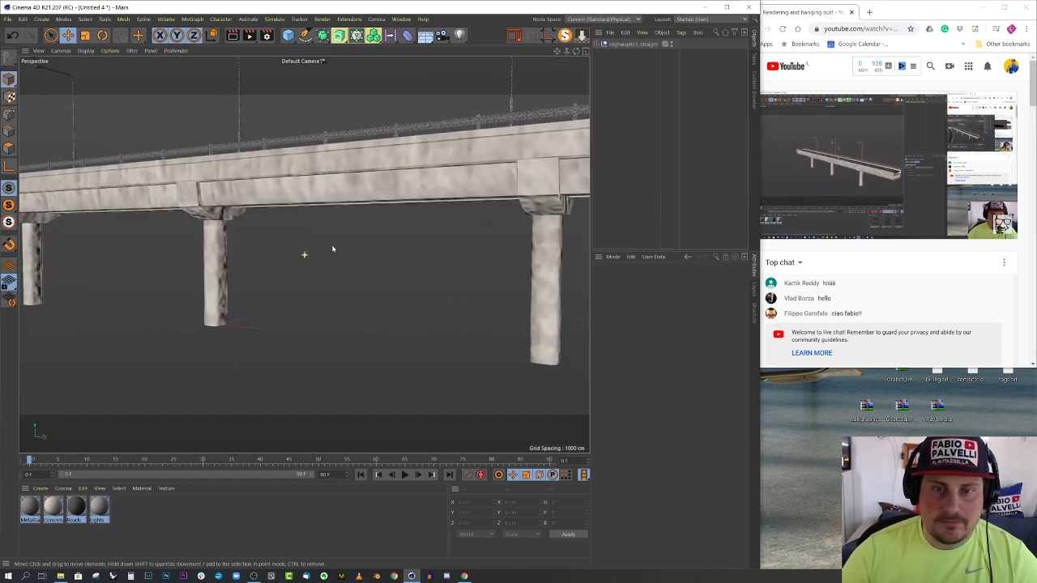
pyautogui.moveTo(759, 341); pyautogui.dragTo(767, 340)
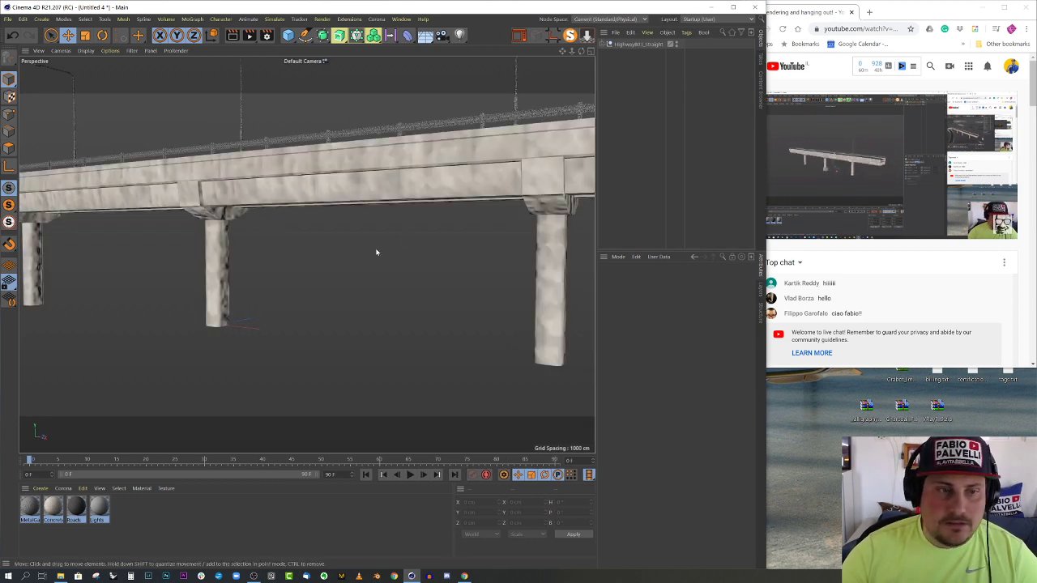
pyautogui.moveTo(375, 252)
pyautogui.keyDown('alt'); pyautogui.mouseDown()
pyautogui.moveTo(375, 234)
pyautogui.moveTo(365, 234)
pyautogui.moveTo(371, 254)
pyautogui.mouseUp(); pyautogui.keyUp('alt')
pyautogui.keyDown('alt'); pyautogui.moveTo(363, 248); pyautogui.dragTo(343, 244, button='middle'); pyautogui.keyUp('alt')
pyautogui.keyDown('alt'); pyautogui.moveTo(341, 267); pyautogui.dragTo(355, 262, button='right'); pyautogui.keyUp('alt')
pyautogui.keyDown('alt'); pyautogui.moveTo(356, 263); pyautogui.dragTo(362, 290, button='middle'); pyautogui.keyUp('alt')
pyautogui.keyDown('alt'); pyautogui.moveTo(362, 289); pyautogui.dragTo(370, 267); pyautogui.keyUp('alt')
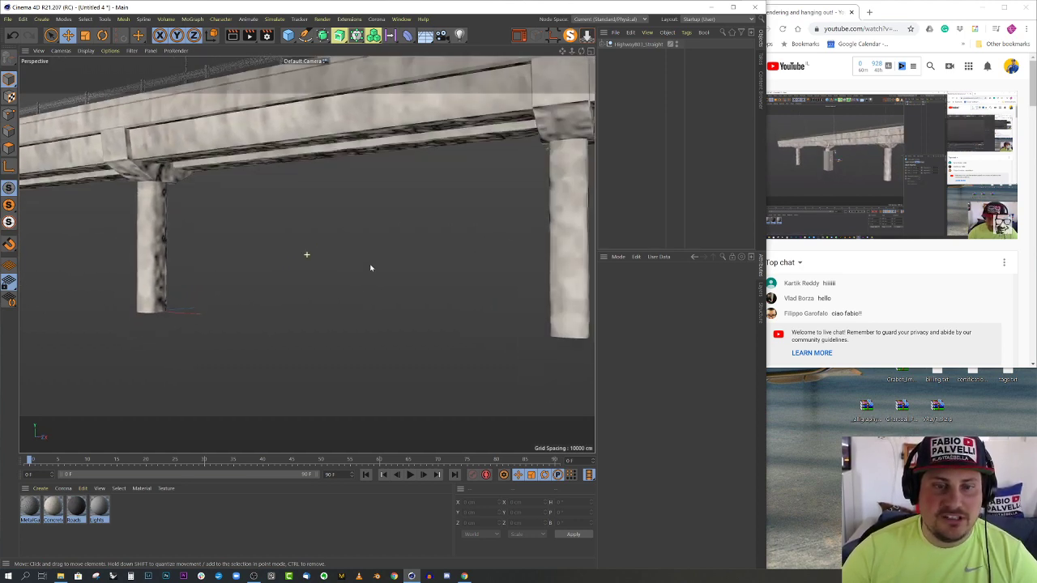
pyautogui.keyDown('alt'); pyautogui.moveTo(369, 264); pyautogui.dragTo(358, 279, button='right'); pyautogui.keyUp('alt')
pyautogui.moveTo(358, 278)
pyautogui.keyDown('alt'); pyautogui.mouseDown()
pyautogui.moveTo(356, 294)
pyautogui.moveTo(366, 294)
pyautogui.moveTo(349, 287)
pyautogui.mouseUp(); pyautogui.keyUp('alt')
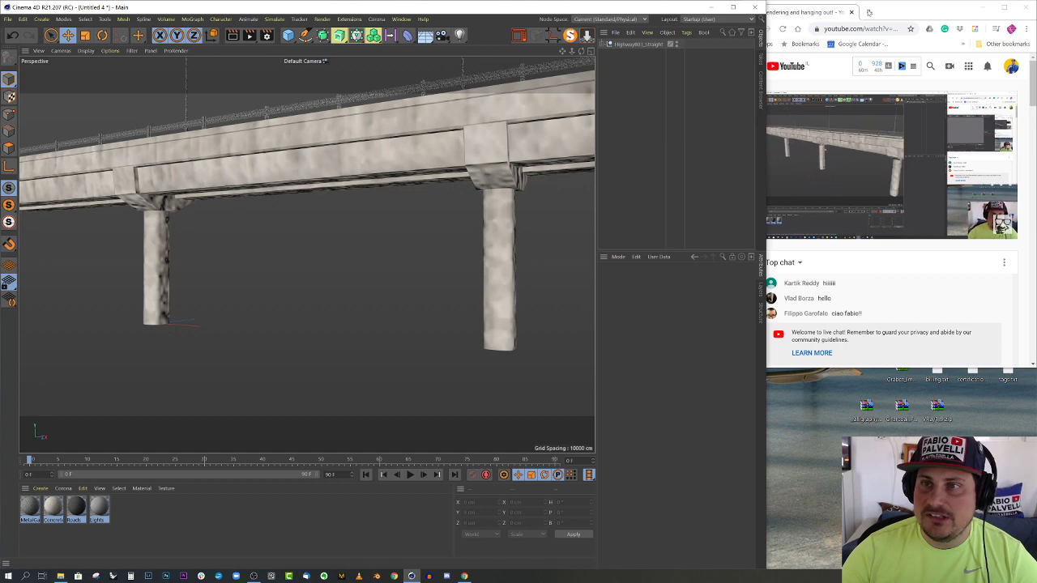
# Switch to the web browser, open a separate window beside the livestream chat and load Facebook
pyautogui.click(869, 12)
pyautogui.moveTo(881, 12); pyautogui.dragTo(4, 186)
pyautogui.click(116, 29)
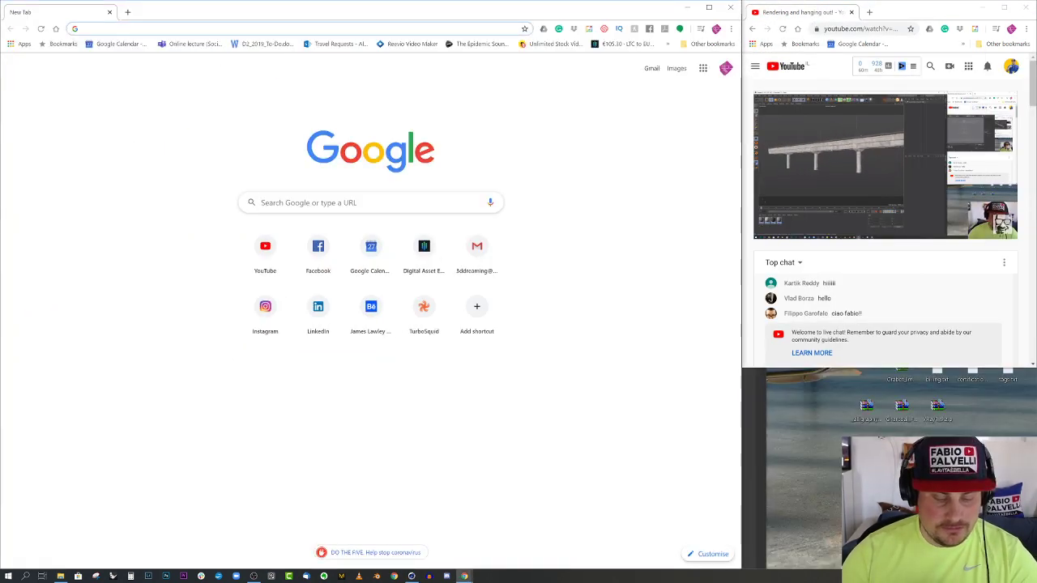
pyautogui.write('fac')
pyautogui.press('Return')
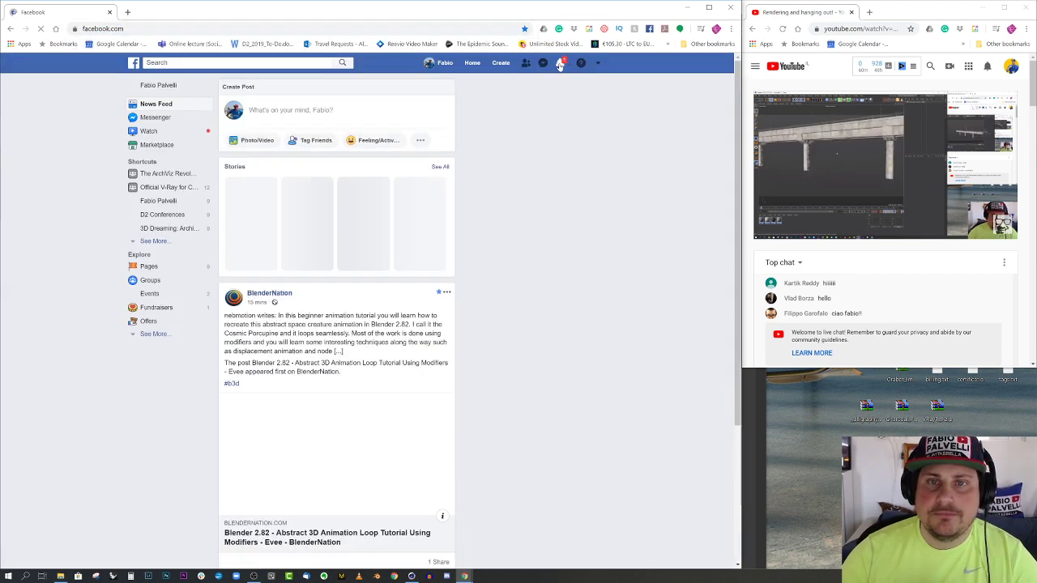
# Open the Lancia Stratos Zero post from the notifications, view three of its render photos and minimise the browser
pyautogui.click(559, 65)
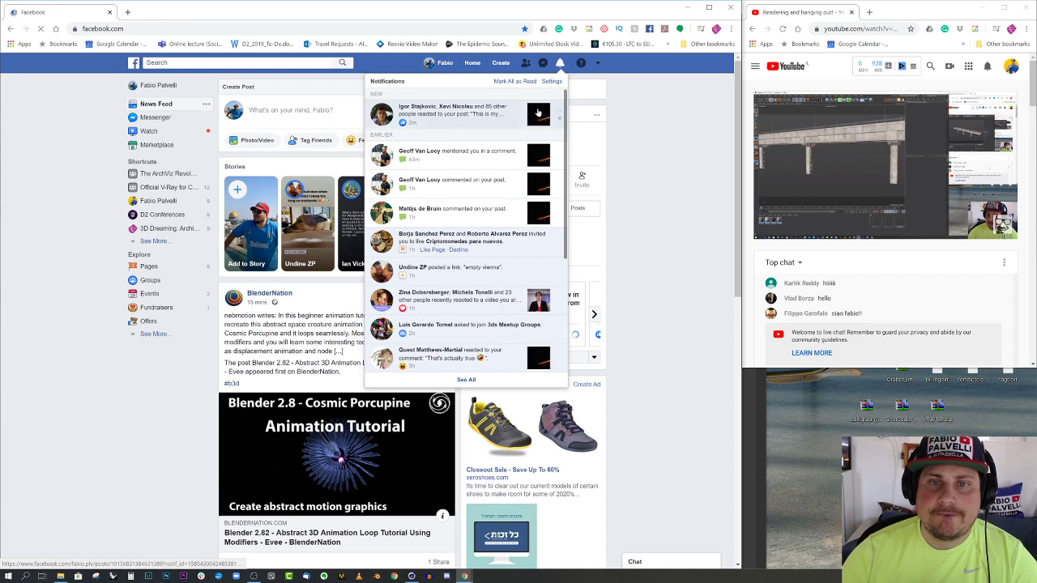
pyautogui.click(455, 143)
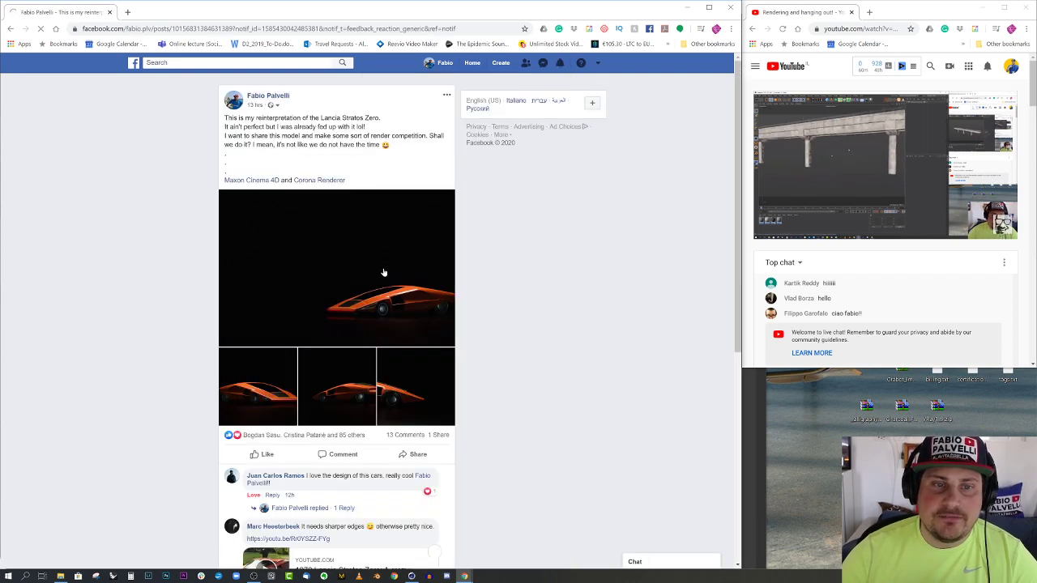
pyautogui.click(383, 269)
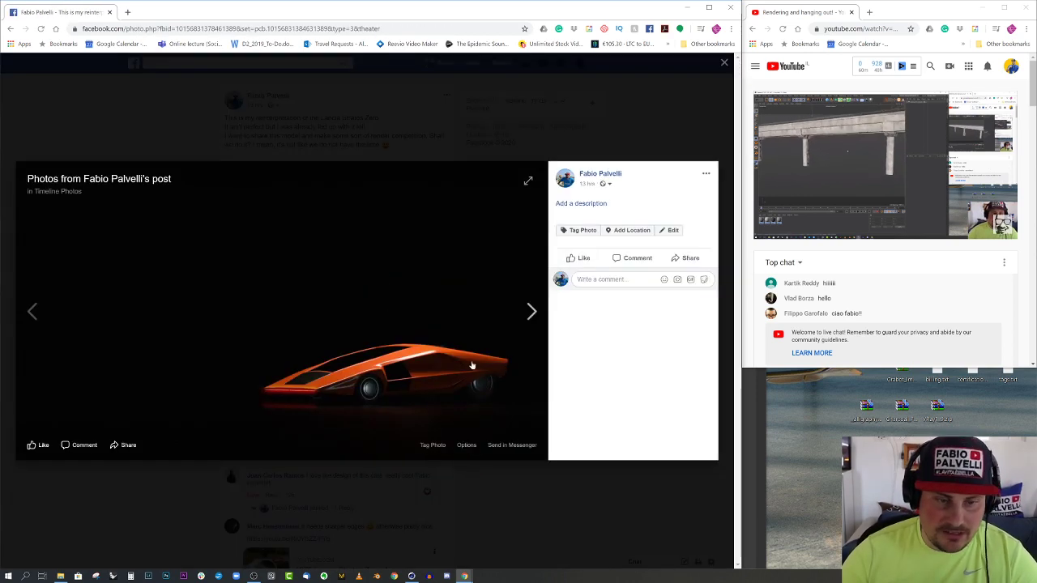
pyautogui.click(473, 374)
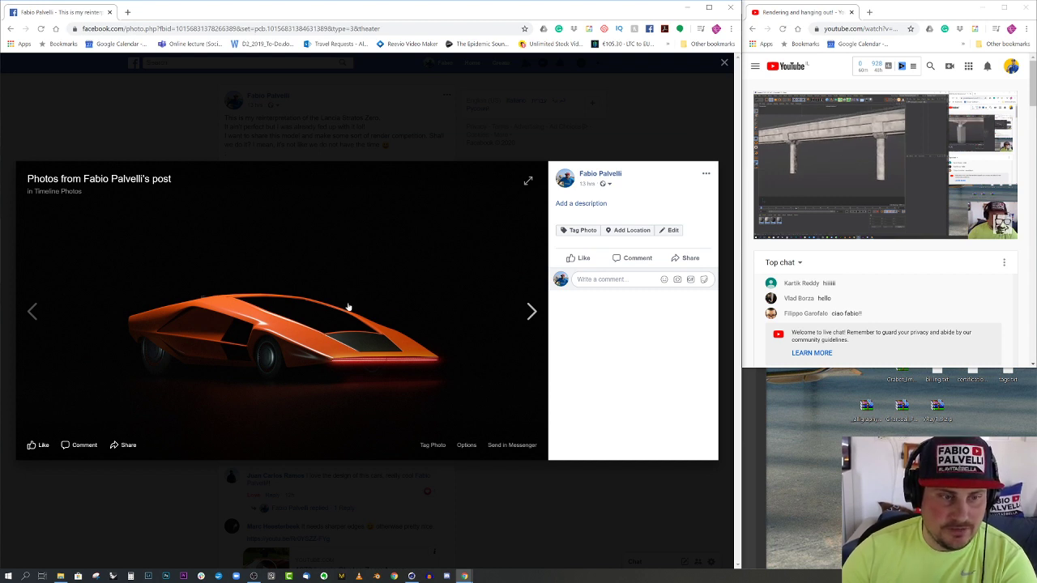
pyautogui.click(391, 327)
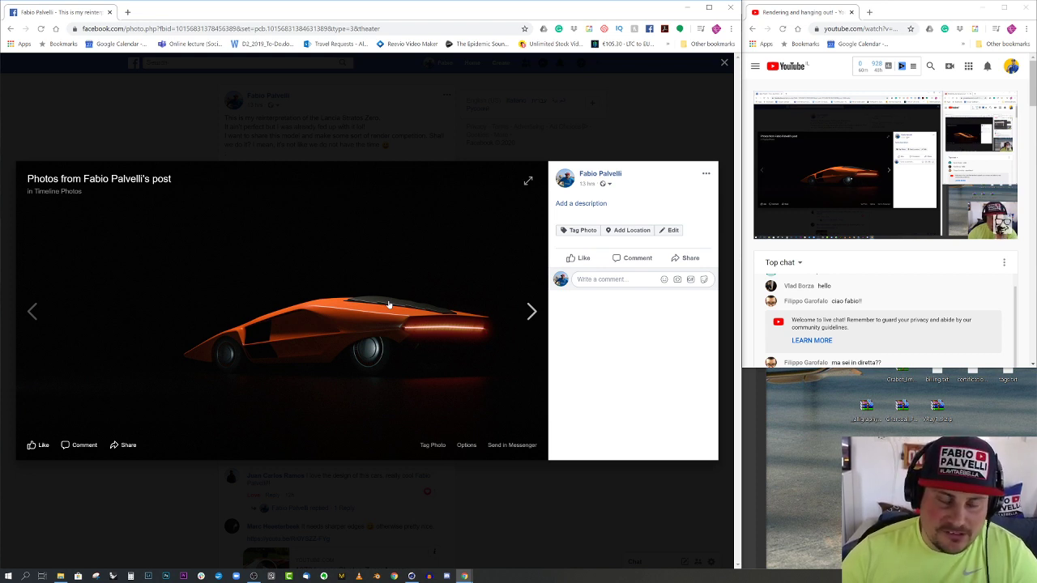
pyautogui.click(686, 9)
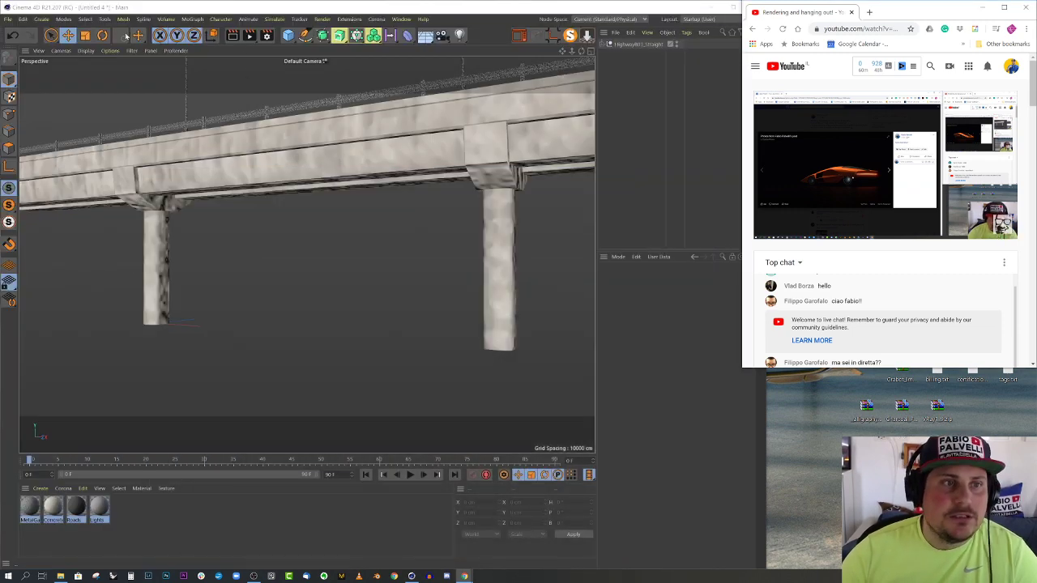
# Switch to the open lancia7.c4d project and select the car null with the Move tool active
pyautogui.click(8, 20)
pyautogui.moveTo(248, 19)
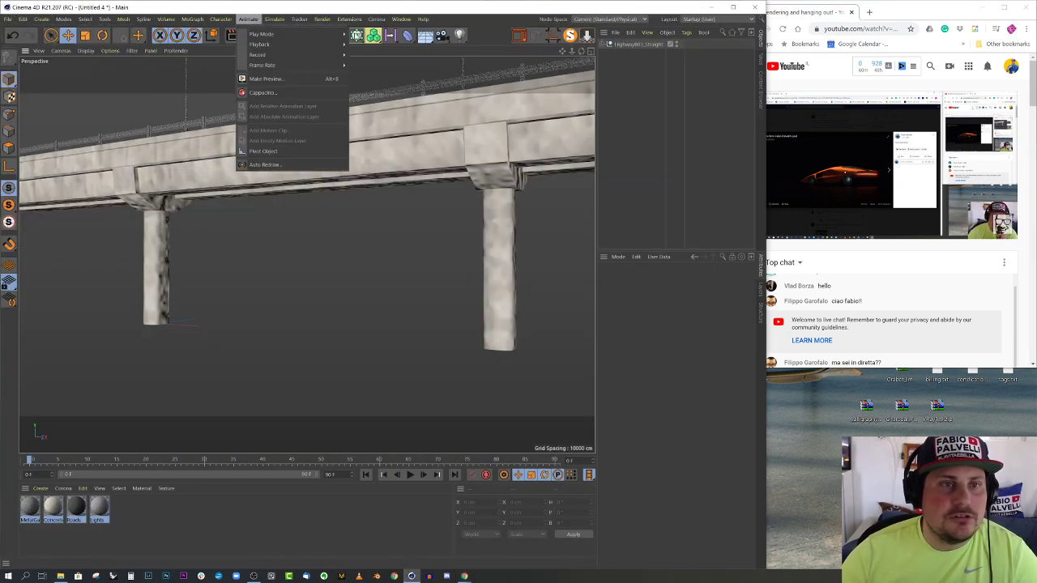
pyautogui.moveTo(411, 18)
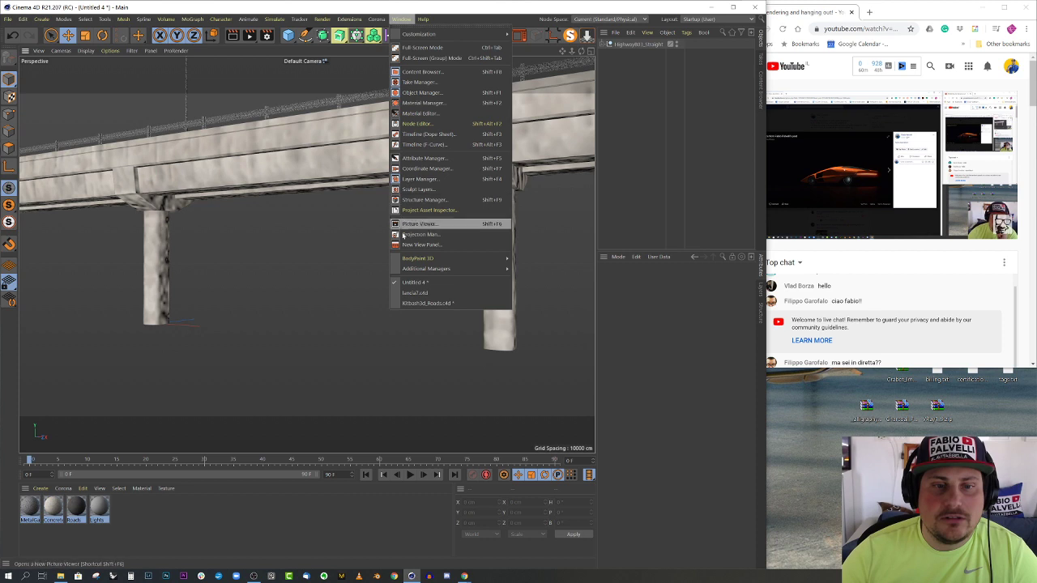
pyautogui.click(430, 291)
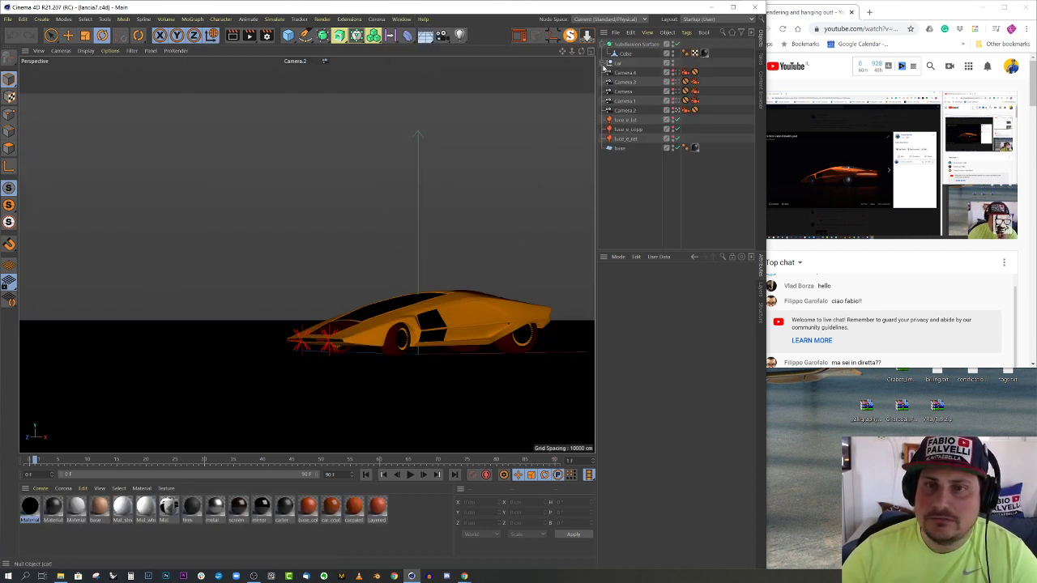
pyautogui.click(604, 64)
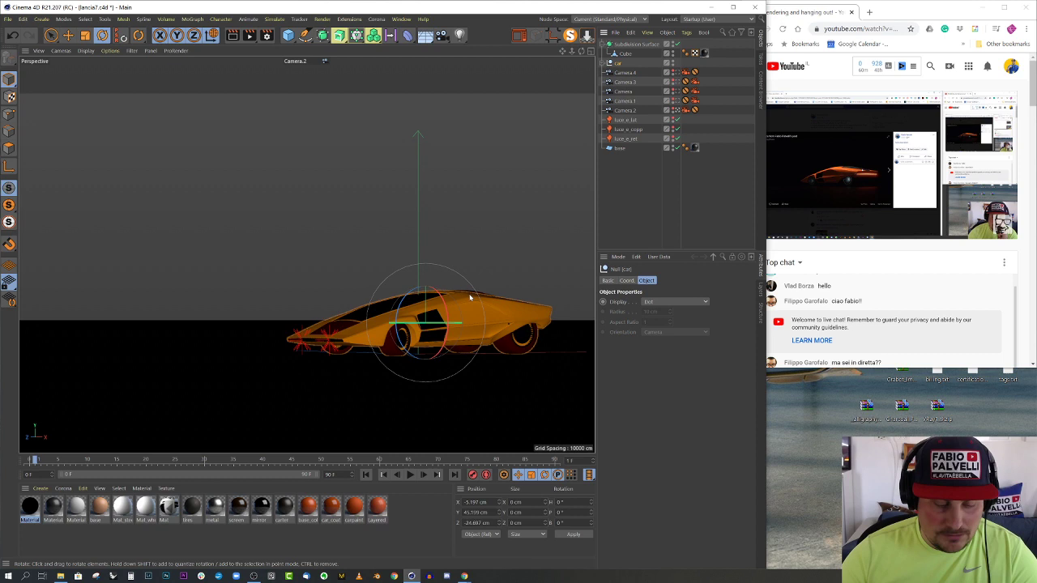
pyautogui.press('e')
pyautogui.moveTo(424, 262)
pyautogui.mouseDown()
pyautogui.moveTo(423, 298)
pyautogui.moveTo(424, 264)
pyautogui.mouseUp()
# Delete the Subdivision Surface and its child Cube, keeping the car group selected and collapsed
pyautogui.click(609, 64)
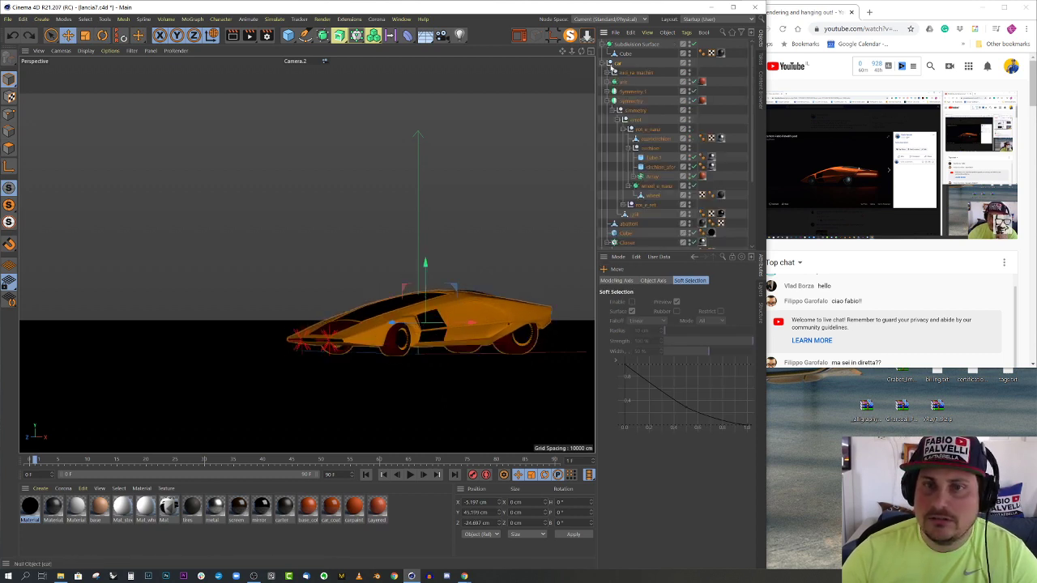
pyautogui.click(623, 53)
pyautogui.press('Delete')
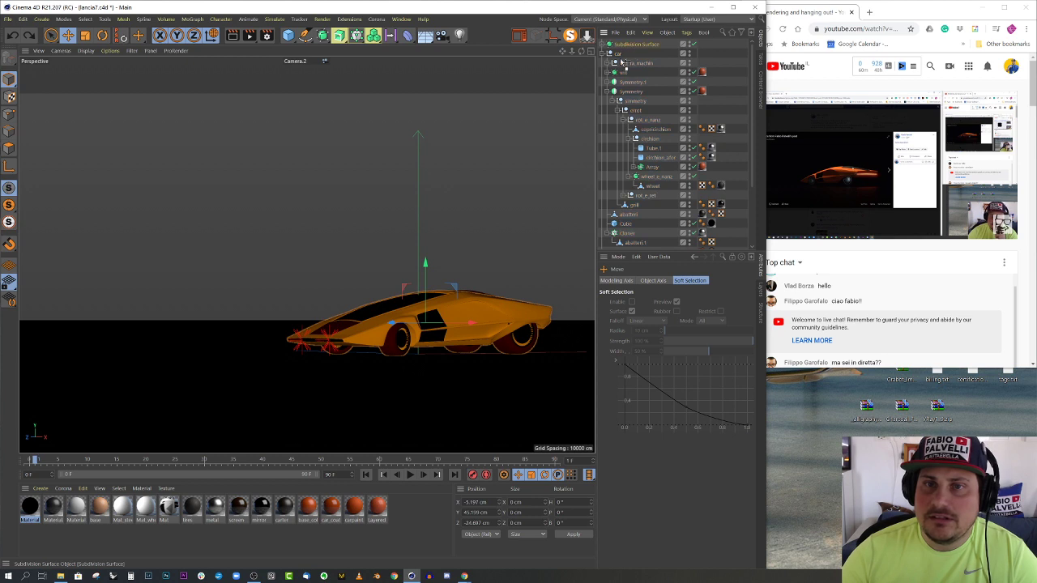
pyautogui.click(622, 54)
pyautogui.click(604, 52)
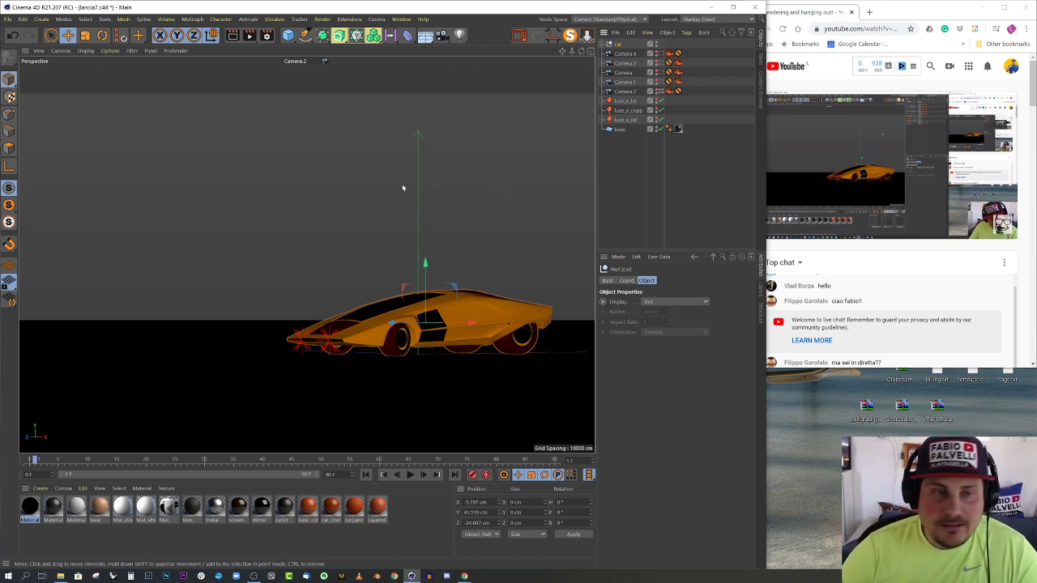
# Copy the car group and paste it into the Untitled 4 highway project
pyautogui.click(22, 19)
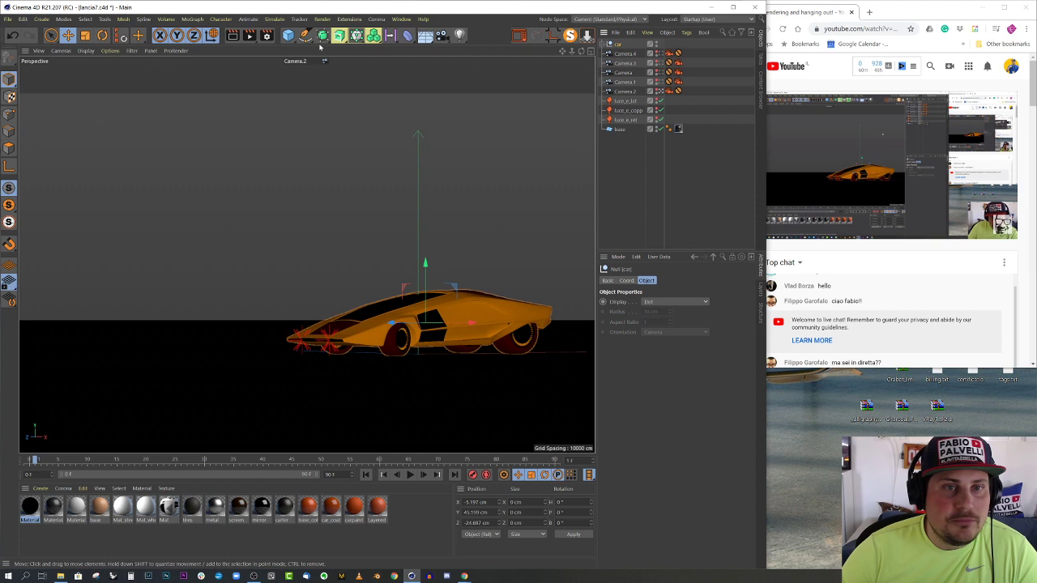
pyautogui.click(401, 18)
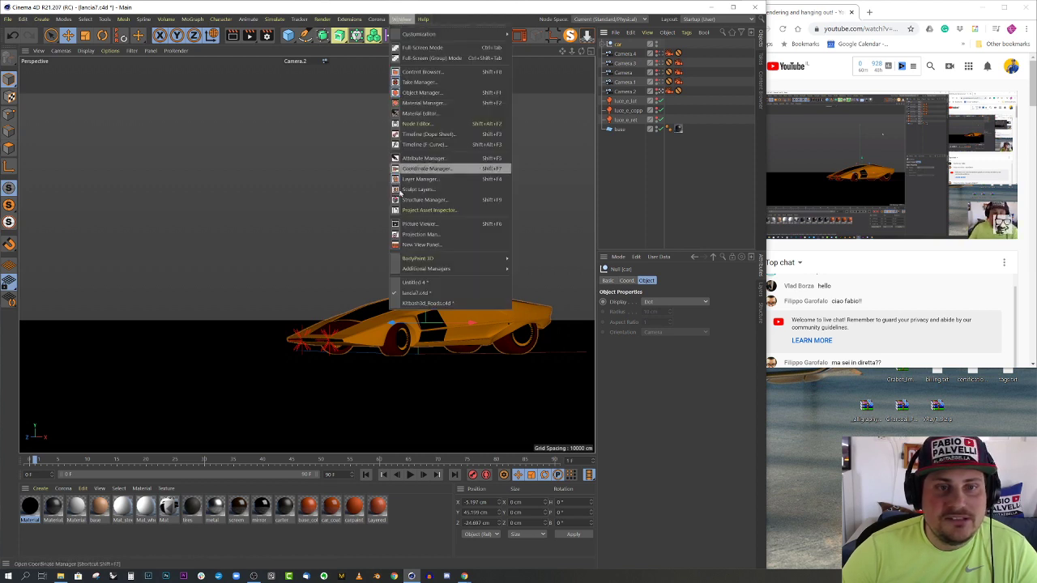
pyautogui.click(418, 283)
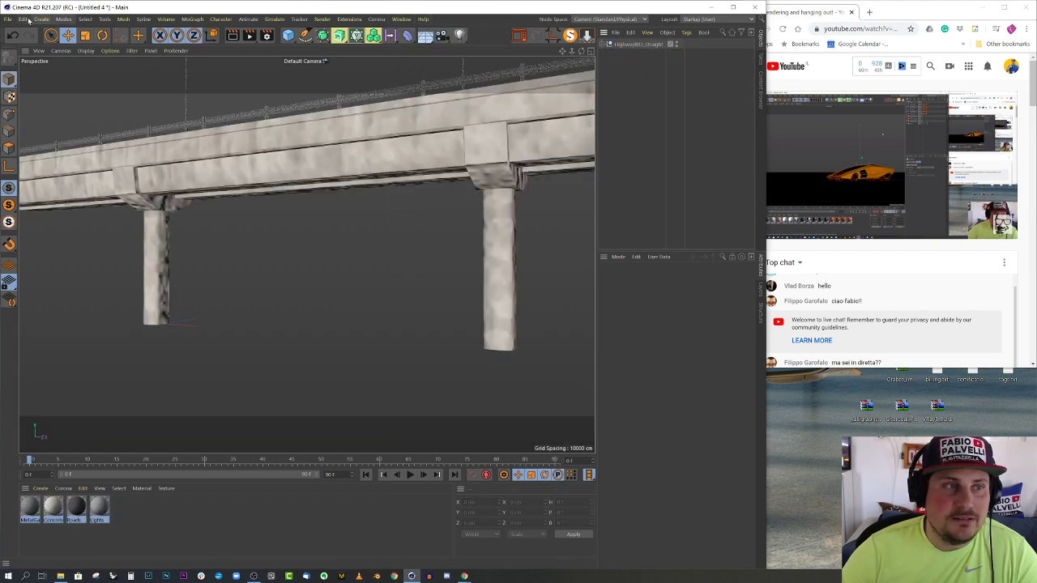
pyautogui.click(27, 19)
pyautogui.click(35, 88)
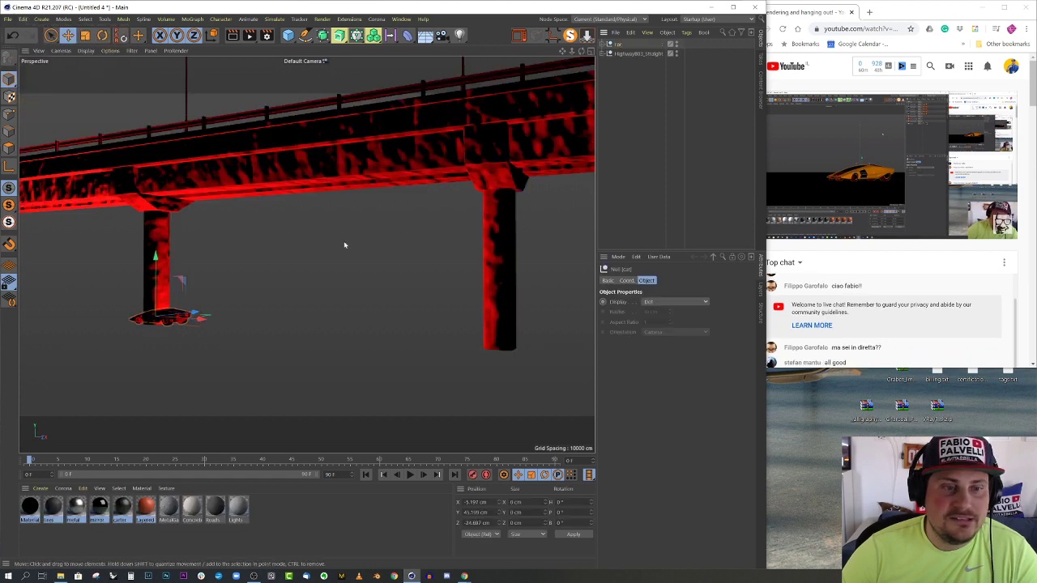
# Move the car out from under the middle pillar to about X 212 cm and Z -463 cm
pyautogui.keyDown('alt'); pyautogui.moveTo(358, 258); pyautogui.dragTo(350, 315); pyautogui.keyUp('alt')
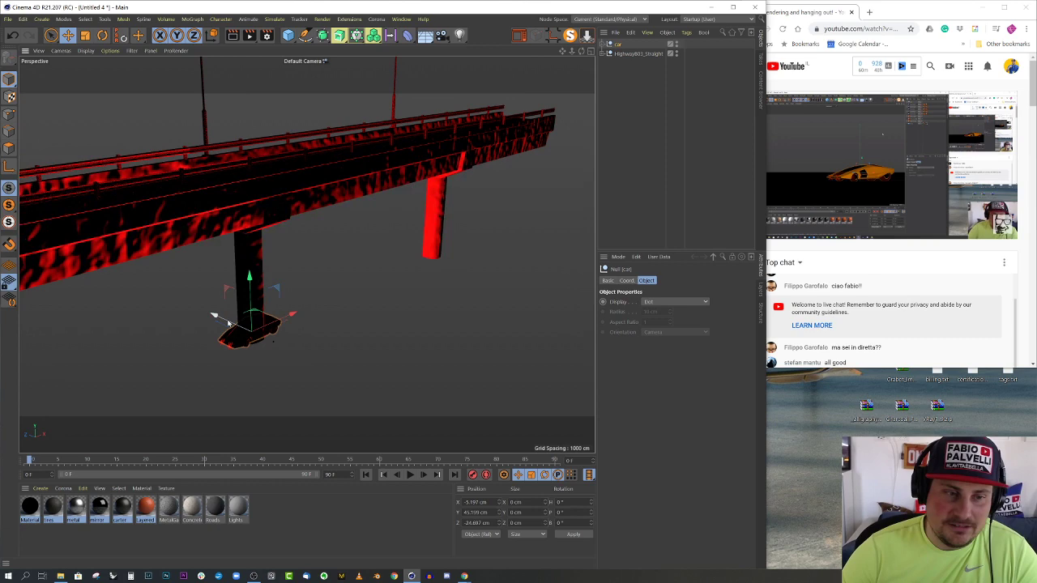
pyautogui.moveTo(248, 332); pyautogui.dragTo(293, 337)
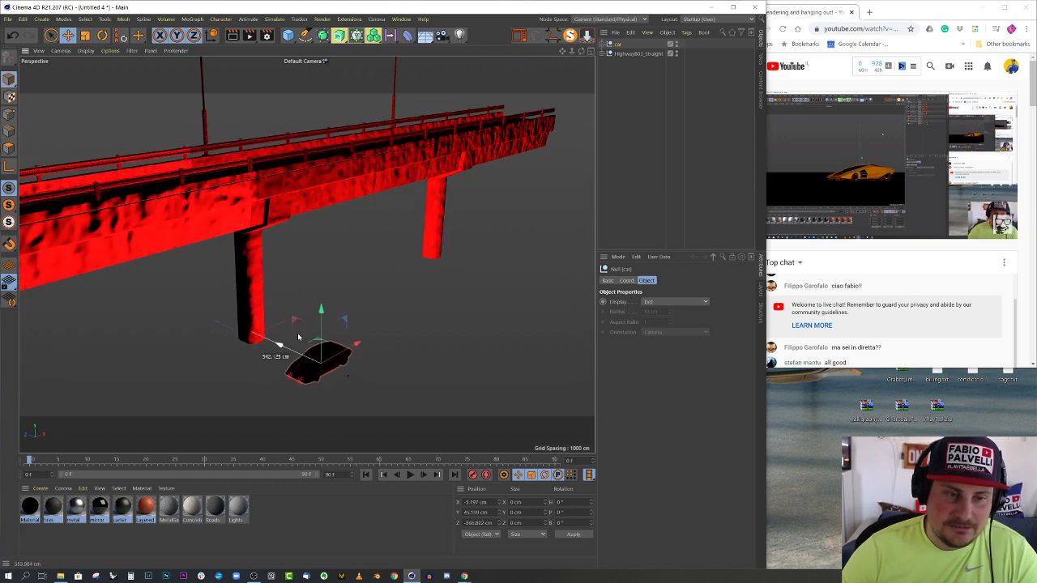
pyautogui.scroll(5, 400, 351)
pyautogui.keyDown('alt'); pyautogui.moveTo(400, 351); pyautogui.dragTo(237, 344); pyautogui.keyUp('alt')
pyautogui.scroll(-5, 236, 343)
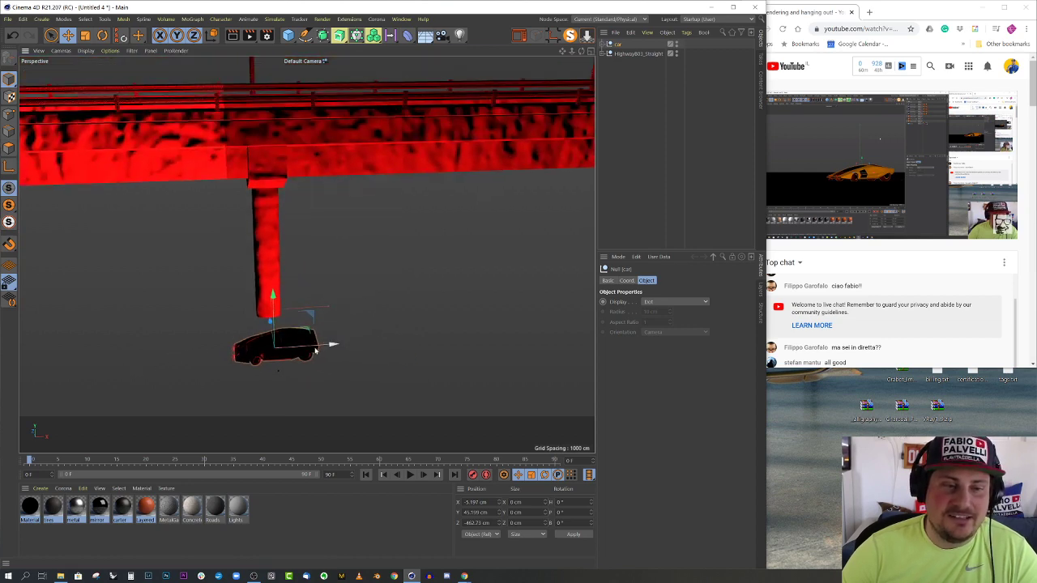
pyautogui.keyDown('alt'); pyautogui.moveTo(133, 366); pyautogui.dragTo(186, 360); pyautogui.keyUp('alt')
# Set the perspective view's display mode to Quick Shading and view the car against the pillars
pyautogui.click(98, 53)
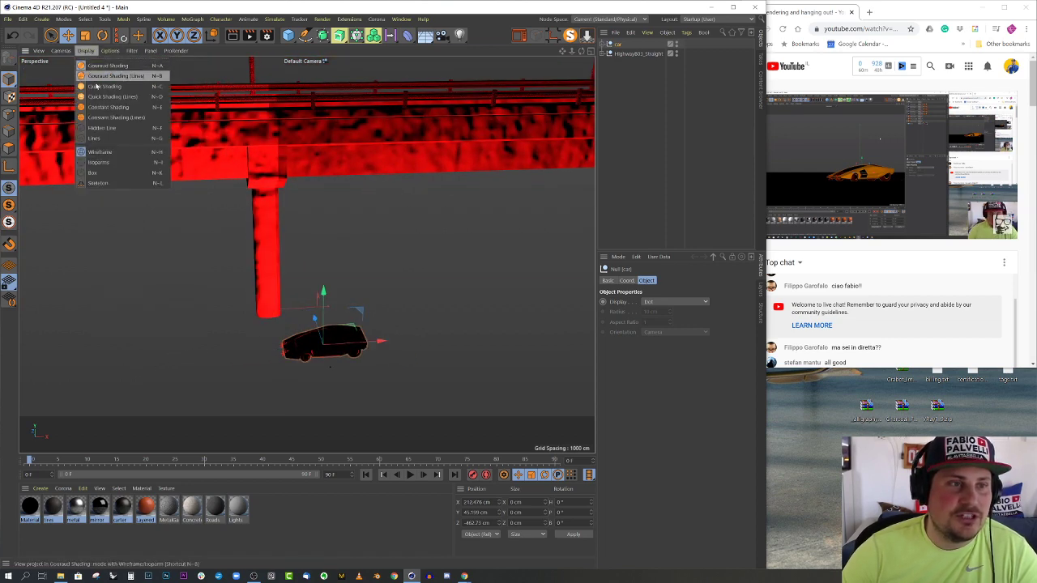
pyautogui.click(101, 96)
pyautogui.keyDown('alt'); pyautogui.moveTo(101, 96); pyautogui.dragTo(397, 291); pyautogui.keyUp('alt')
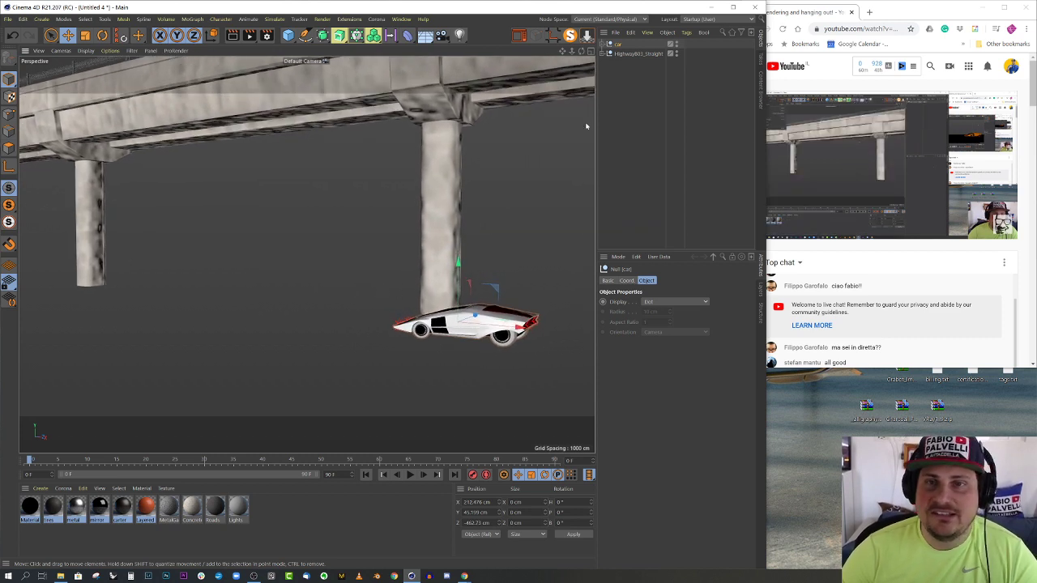
# Scale the HighwayB03_Straight group down slightly relative to the car and drop it to the floor
pyautogui.click(632, 55)
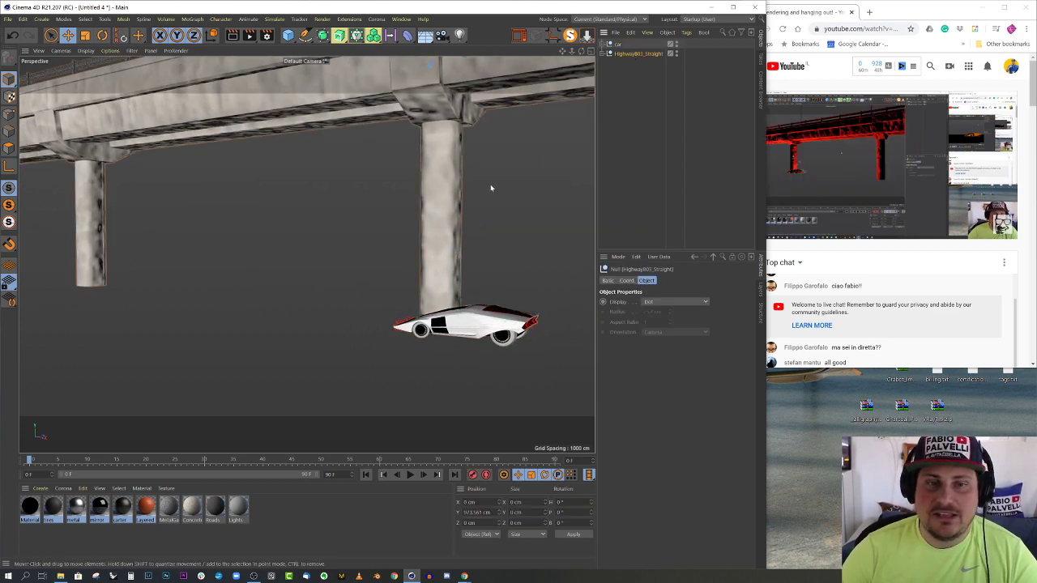
pyautogui.press('t')
pyautogui.moveTo(523, 203); pyautogui.dragTo(436, 234)
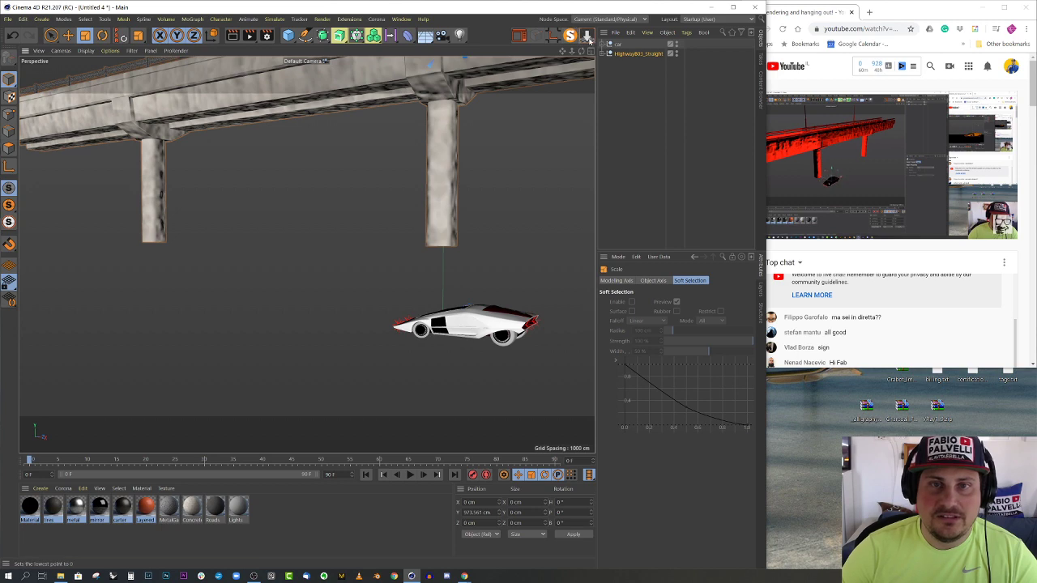
pyautogui.click(587, 35)
# Raise the highway group to about Y 728 cm in the front view, aligning the pillar bases with the car's wheels
pyautogui.keyDown('alt'); pyautogui.moveTo(391, 191); pyautogui.dragTo(435, 249); pyautogui.keyUp('alt')
pyautogui.middleClick(437, 249)
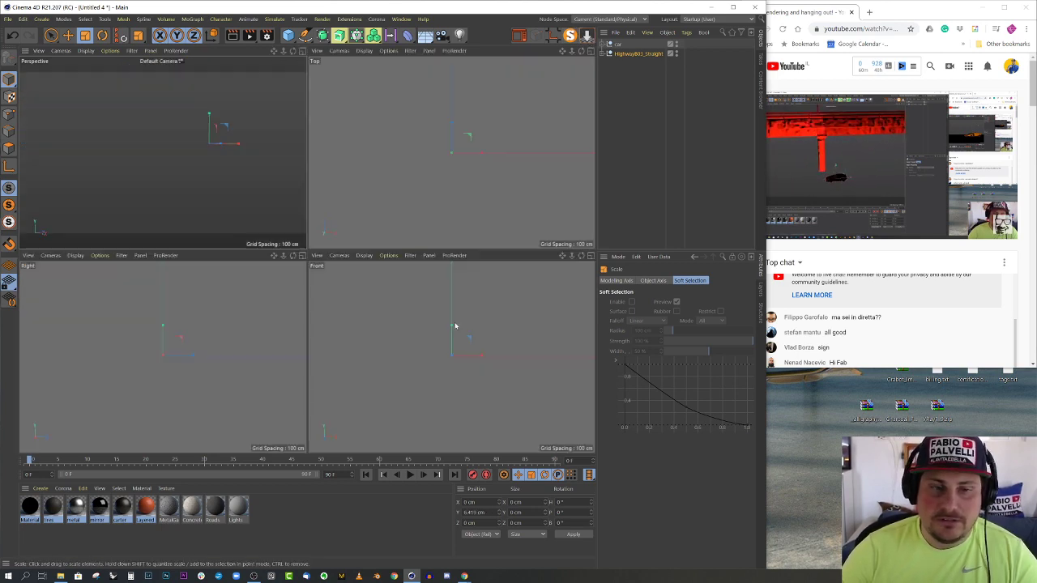
pyautogui.middleClick(383, 290)
pyautogui.scroll(-7, 378, 323)
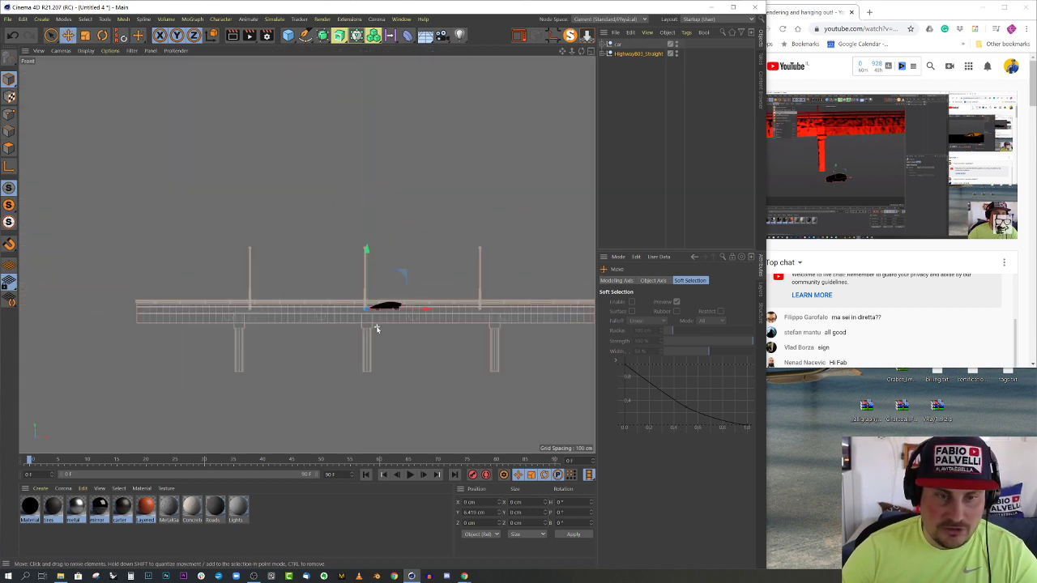
pyautogui.moveTo(369, 290); pyautogui.dragTo(388, 241)
pyautogui.scroll(4, 376, 290)
pyautogui.scroll(5, 376, 295)
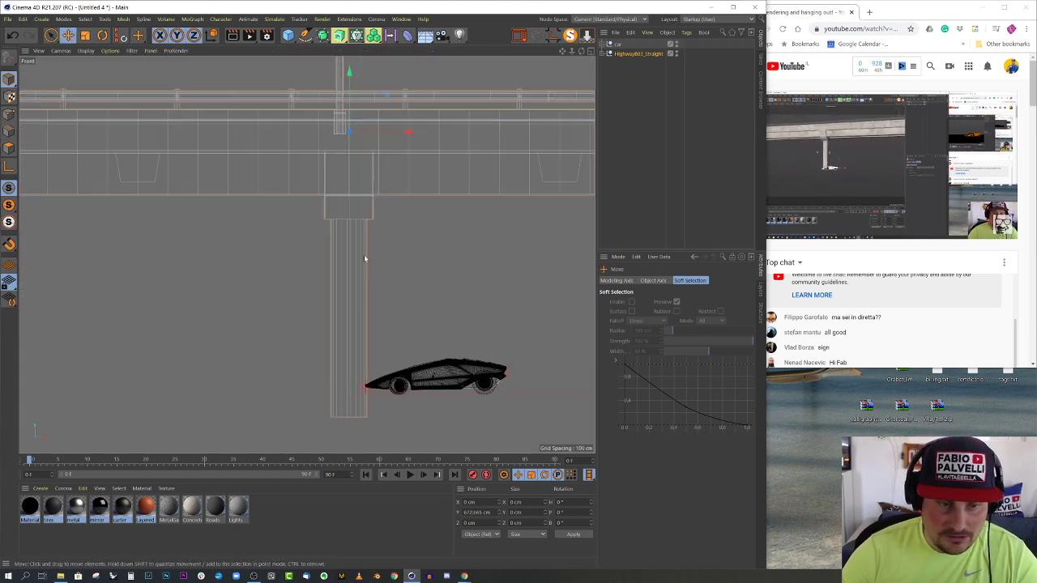
pyautogui.moveTo(353, 107); pyautogui.dragTo(353, 85)
pyautogui.middleClick(356, 193)
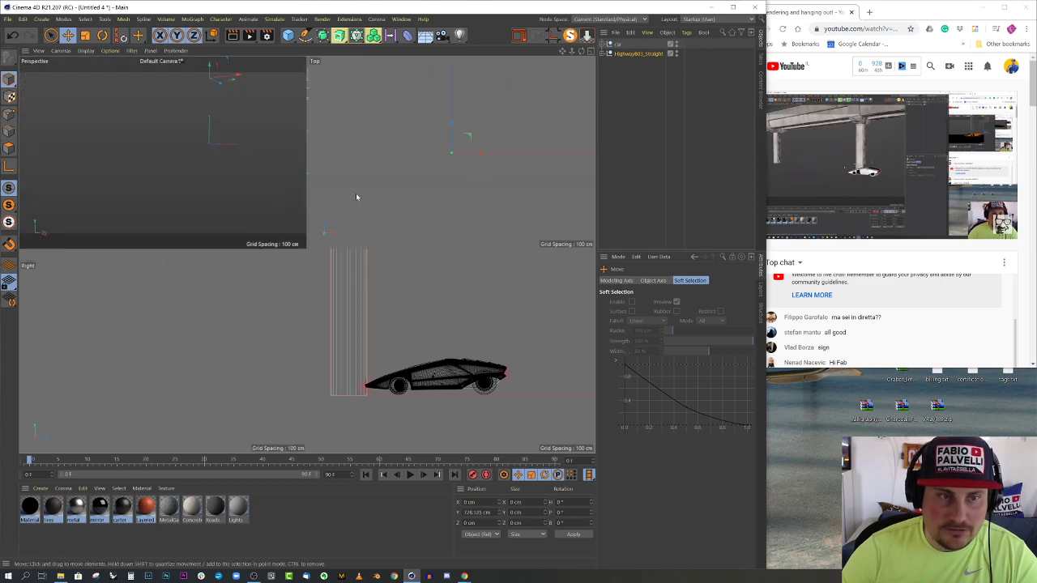
# Frame the car in the perspective view from a low rear three-quarter angle, with the bridge pillars behind it
pyautogui.middleClick(235, 189)
pyautogui.keyDown('alt'); pyautogui.moveTo(402, 233); pyautogui.dragTo(457, 243, button='right'); pyautogui.keyUp('alt')
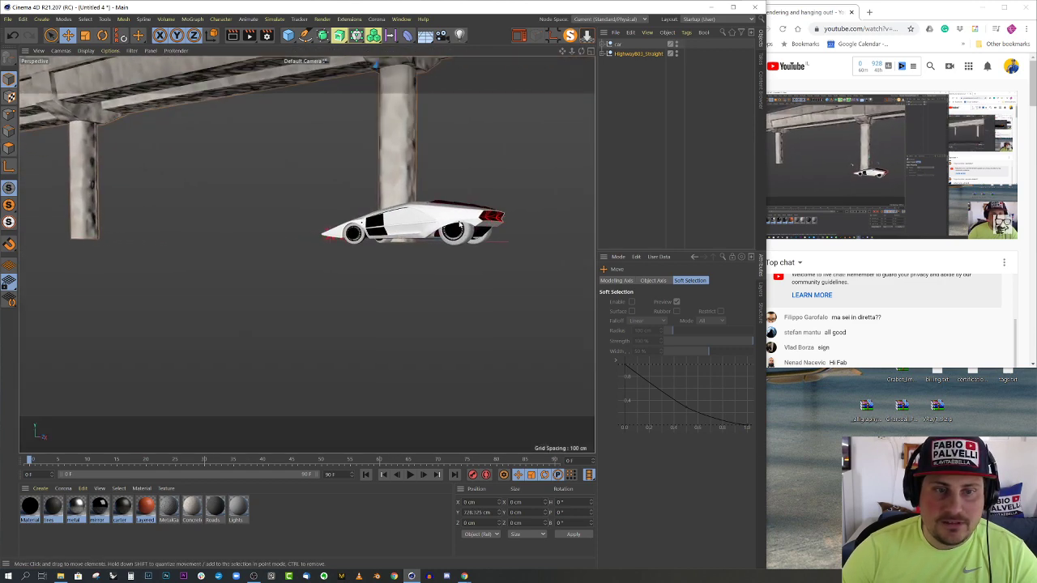
pyautogui.keyDown('alt'); pyautogui.moveTo(457, 243); pyautogui.dragTo(444, 314, button='middle'); pyautogui.keyUp('alt')
pyautogui.keyDown('alt'); pyautogui.moveTo(444, 314); pyautogui.dragTo(455, 283); pyautogui.keyUp('alt')
pyautogui.keyDown('alt'); pyautogui.moveTo(404, 296); pyautogui.dragTo(431, 296, button='right'); pyautogui.keyUp('alt')
pyautogui.keyDown('alt'); pyautogui.moveTo(442, 301); pyautogui.dragTo(549, 317, button='middle'); pyautogui.keyUp('alt')
pyautogui.keyDown('alt'); pyautogui.moveTo(549, 317); pyautogui.dragTo(532, 289); pyautogui.keyUp('alt')
pyautogui.keyDown('alt'); pyautogui.moveTo(532, 289); pyautogui.dragTo(498, 281, button='middle'); pyautogui.keyUp('alt')
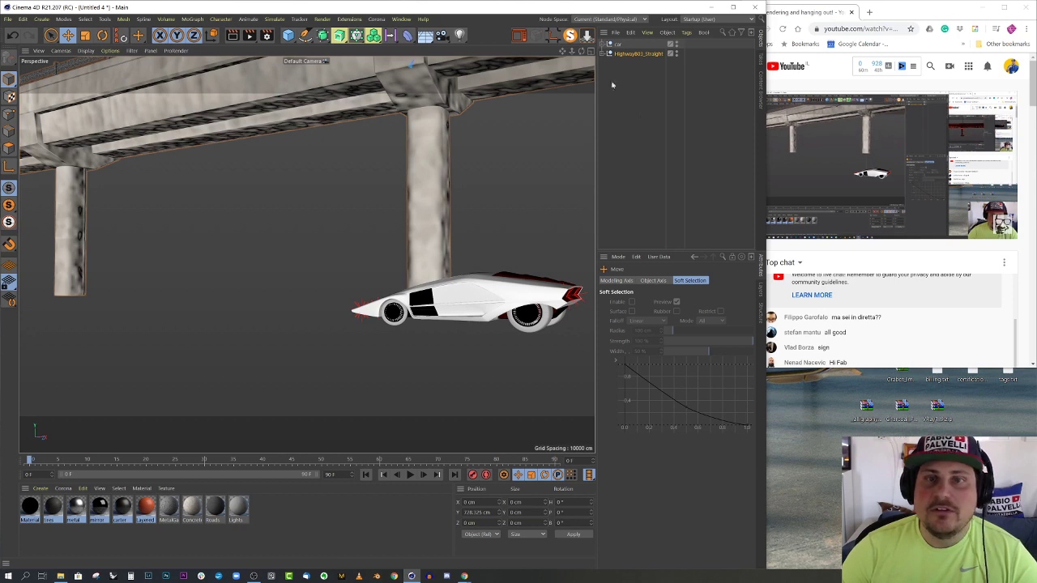
pyautogui.keyDown('alt'); pyautogui.moveTo(276, 234); pyautogui.dragTo(211, 281, button='right'); pyautogui.keyUp('alt')
pyautogui.keyDown('alt'); pyautogui.moveTo(307, 254); pyautogui.dragTo(359, 258); pyautogui.keyUp('alt')
pyautogui.keyDown('alt'); pyautogui.moveTo(360, 258); pyautogui.dragTo(541, 234, button='right'); pyautogui.keyUp('alt')
pyautogui.keyDown('alt'); pyautogui.moveTo(453, 244); pyautogui.dragTo(465, 294, button='middle'); pyautogui.keyUp('alt')
pyautogui.keyDown('alt'); pyautogui.moveTo(464, 294); pyautogui.dragTo(454, 285); pyautogui.keyUp('alt')
pyautogui.keyDown('alt'); pyautogui.moveTo(454, 285); pyautogui.dragTo(527, 283, button='right'); pyautogui.keyUp('alt')
pyautogui.keyDown('alt'); pyautogui.moveTo(419, 291); pyautogui.dragTo(408, 273, button='middle'); pyautogui.keyUp('alt')
pyautogui.keyDown('alt'); pyautogui.moveTo(407, 273); pyautogui.dragTo(390, 284); pyautogui.keyUp('alt')
pyautogui.keyDown('alt'); pyautogui.moveTo(404, 281); pyautogui.dragTo(389, 297, button='middle'); pyautogui.keyUp('alt')
pyautogui.moveTo(389, 296)
pyautogui.keyDown('alt'); pyautogui.mouseDown()
pyautogui.moveTo(388, 306)
pyautogui.moveTo(389, 279)
pyautogui.mouseUp(); pyautogui.keyUp('alt')
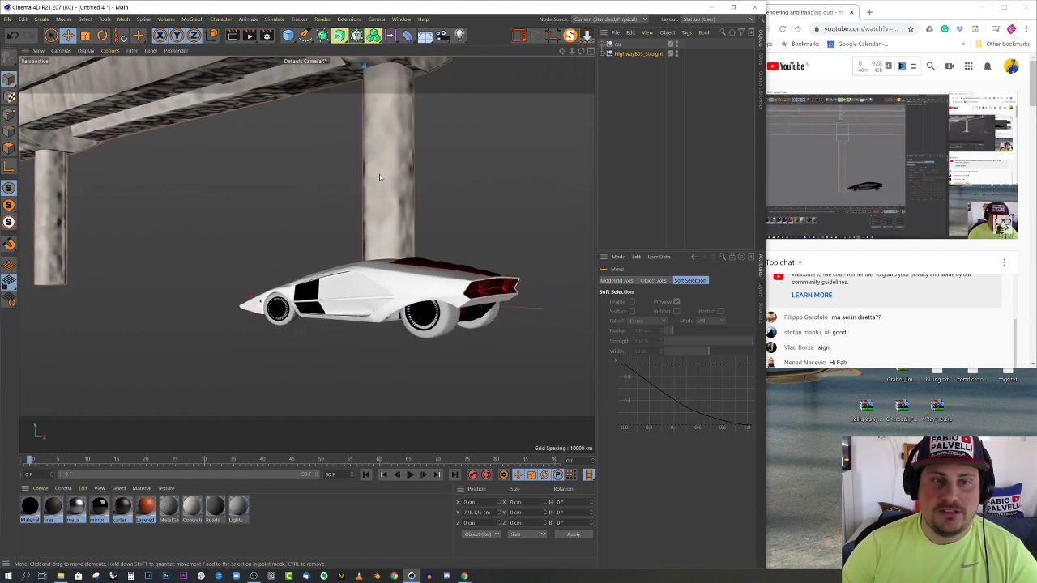
# Move the HighwayB03_Straight group in the top view to about X 97 cm and Z 132 cm
pyautogui.click(627, 55)
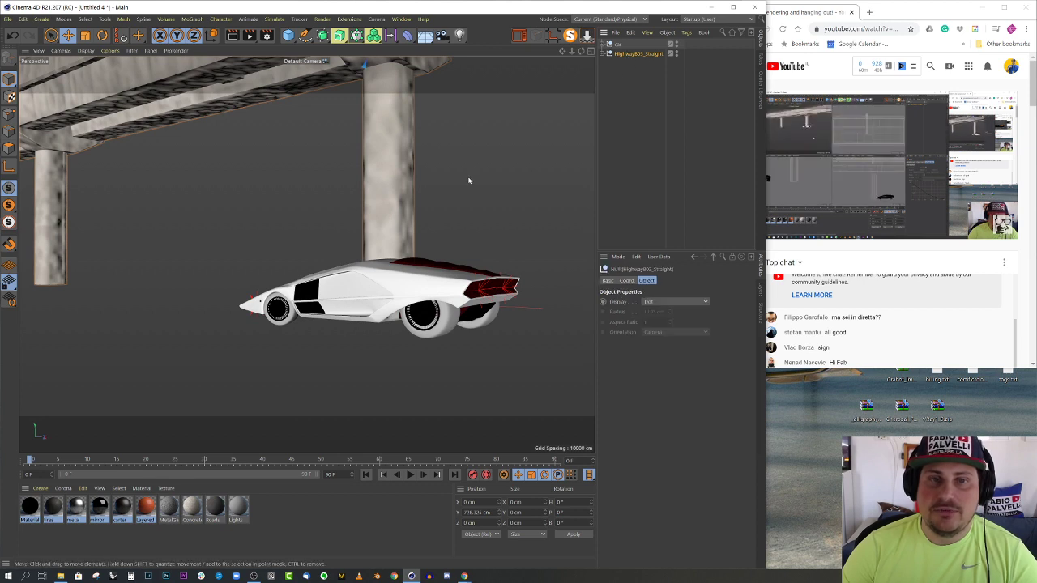
pyautogui.middleClick(458, 185)
pyautogui.moveTo(452, 137)
pyautogui.mouseDown()
pyautogui.moveTo(468, 96)
pyautogui.moveTo(480, 119)
pyautogui.moveTo(397, 121)
pyautogui.moveTo(537, 144)
pyautogui.moveTo(509, 146)
pyautogui.mouseUp()
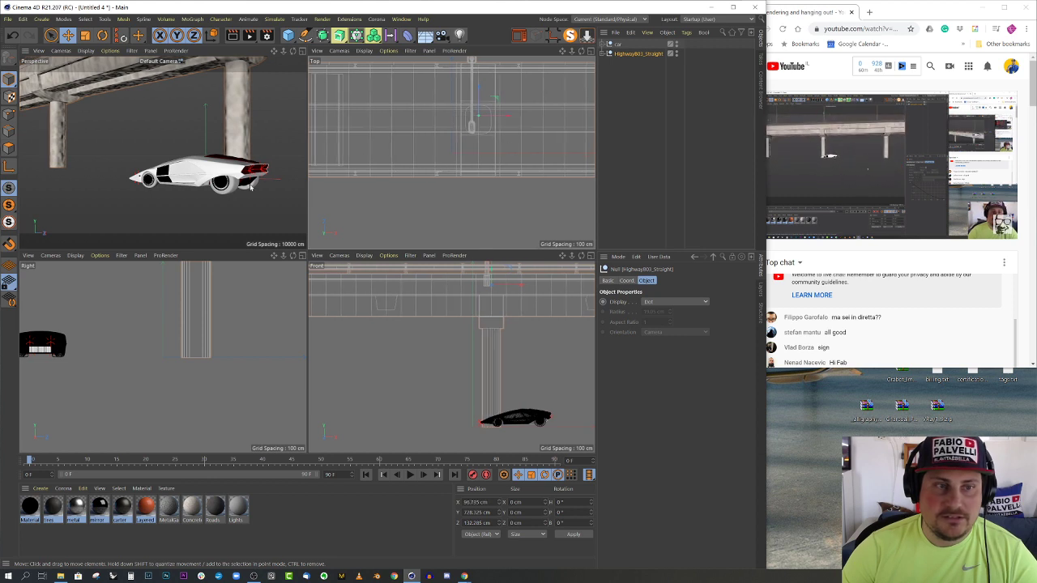
pyautogui.keyDown('alt'); pyautogui.moveTo(250, 187); pyautogui.dragTo(260, 181); pyautogui.keyUp('alt')
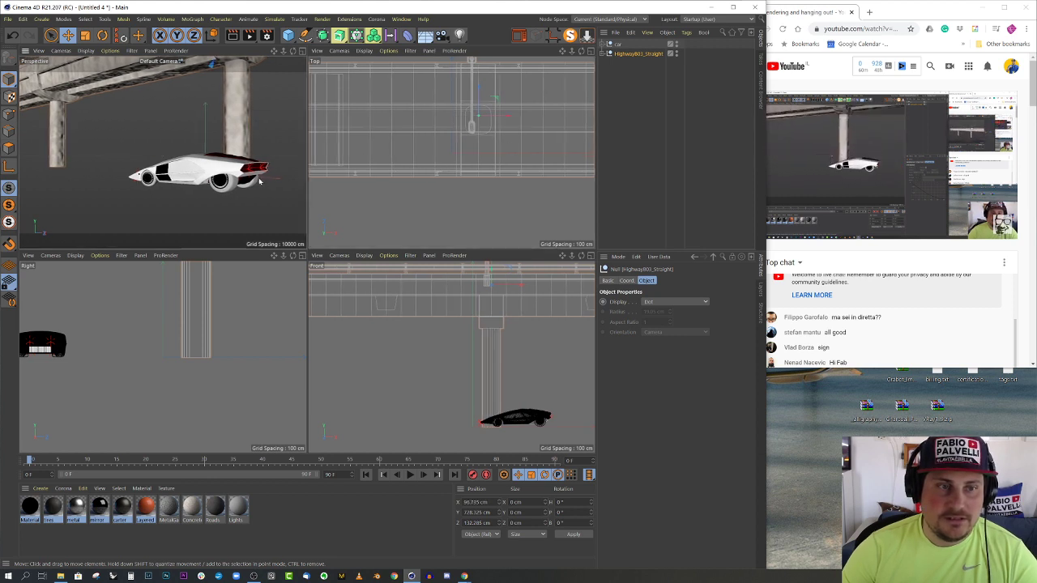
# Add a camera from the current perspective view and look through it
pyautogui.middleClick(259, 180)
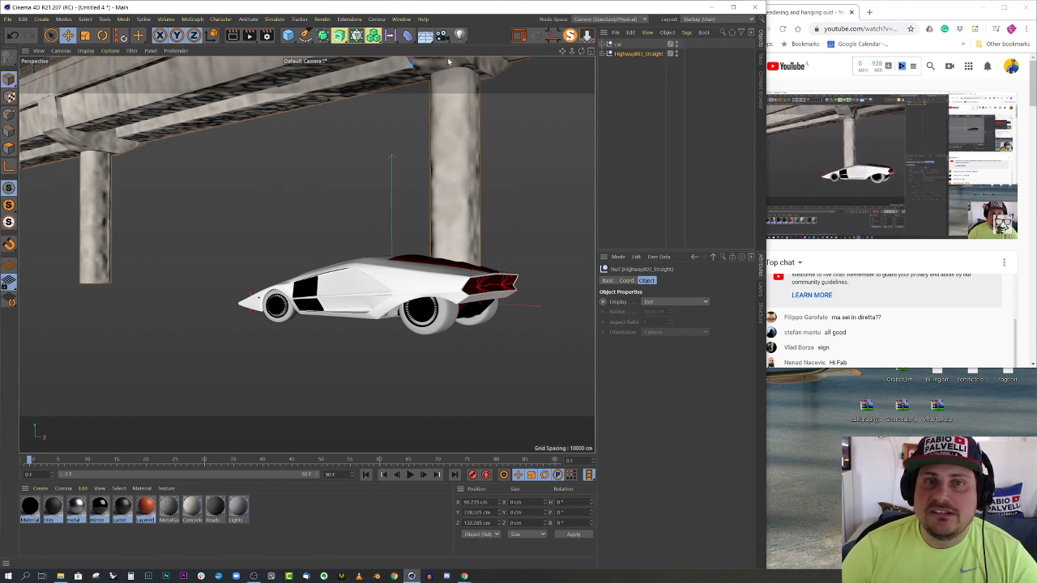
pyautogui.click(441, 35)
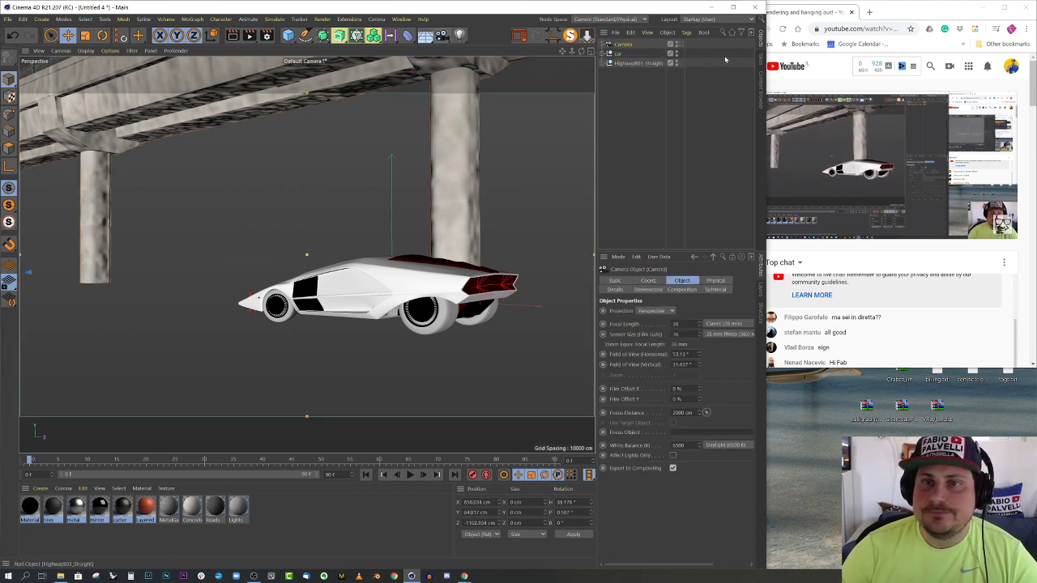
pyautogui.click(678, 45)
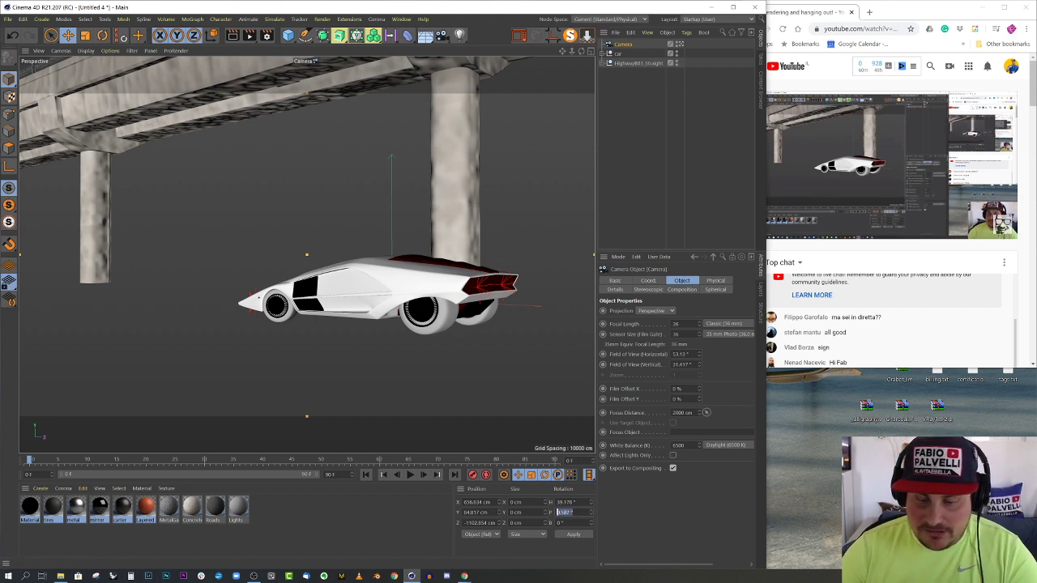
# Set the camera's heading to 40°, its pitch to 0° and its Y position to 50 cm
pyautogui.moveTo(551, 500); pyautogui.dragTo(559, 502)
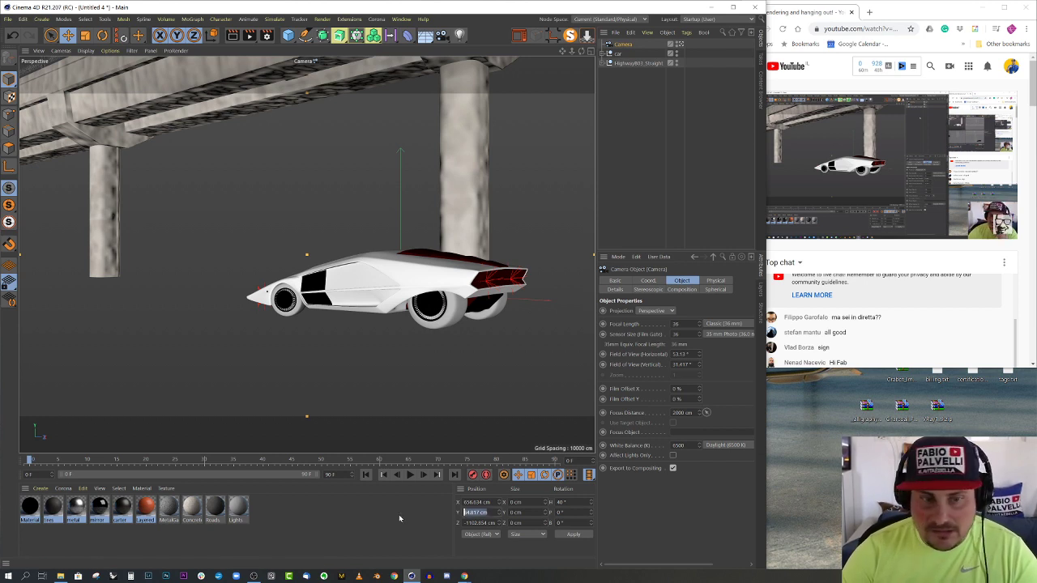
pyautogui.write('50')
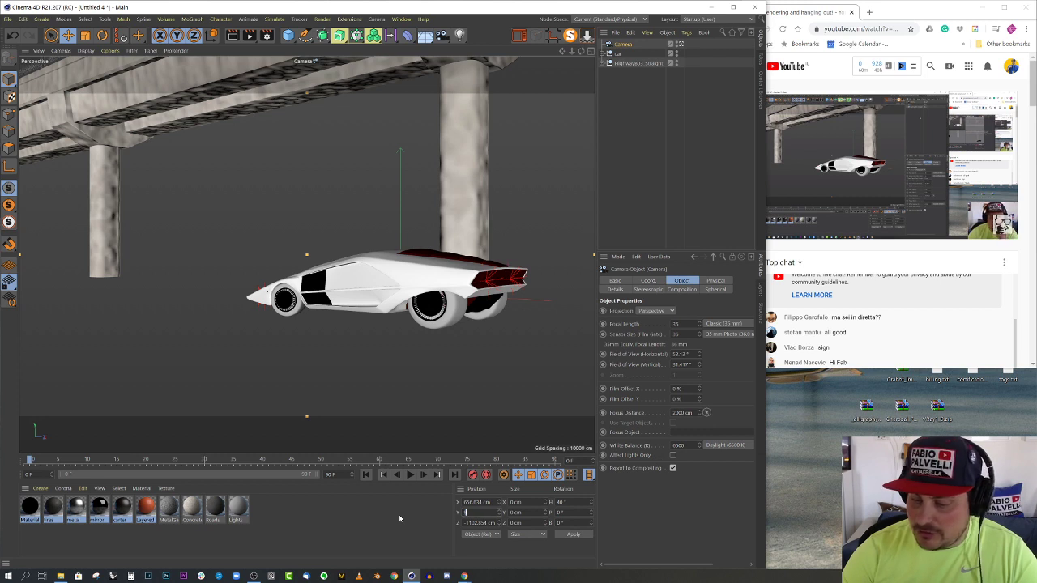
pyautogui.press('Return')
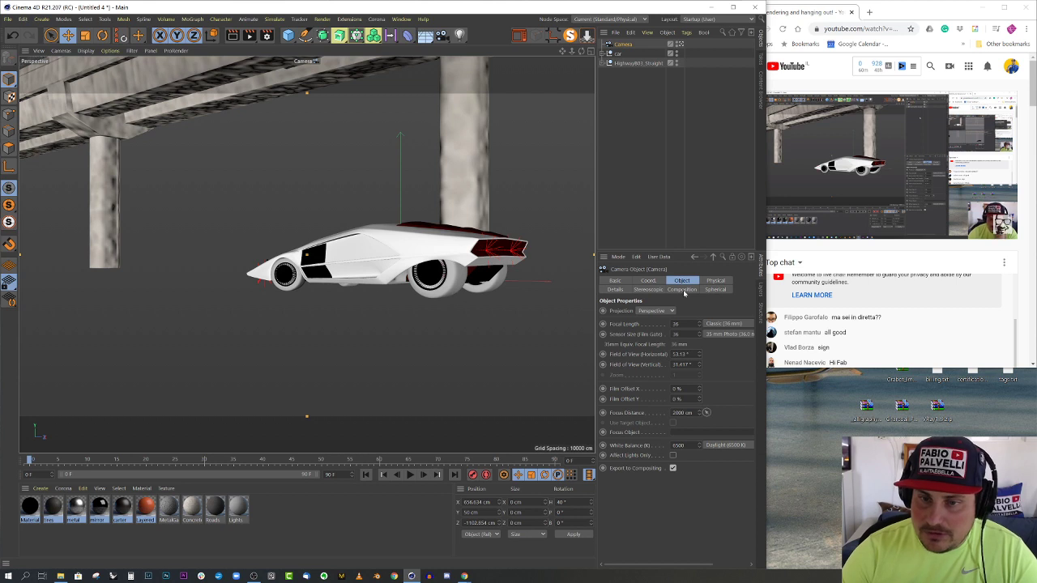
# Enable the camera's grid composition helper and set its Film Offset Y to -15%
pyautogui.click(682, 290)
pyautogui.click(645, 324)
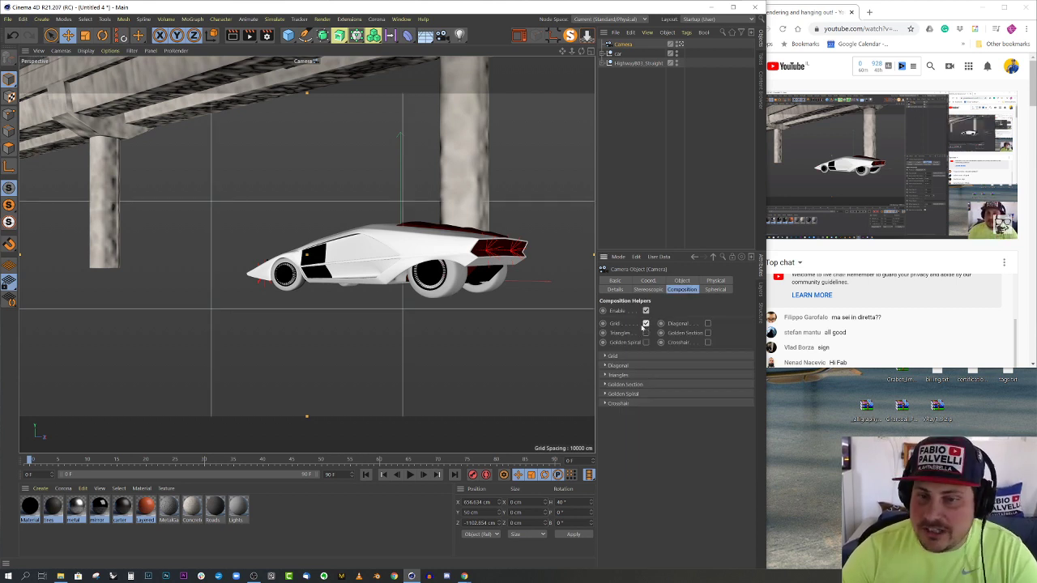
pyautogui.click(682, 281)
pyautogui.moveTo(702, 402); pyautogui.dragTo(701, 404)
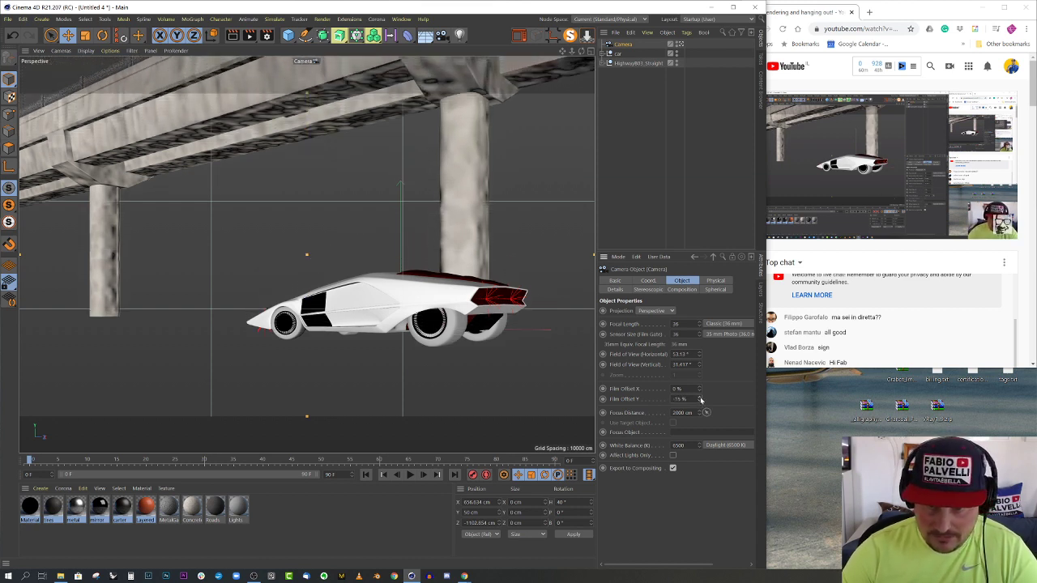
# Shift the camera sideways along its own X axis in the top view to about X 689 cm and Z -1076 cm
pyautogui.middleClick(516, 234)
pyautogui.scroll(3, 490, 200)
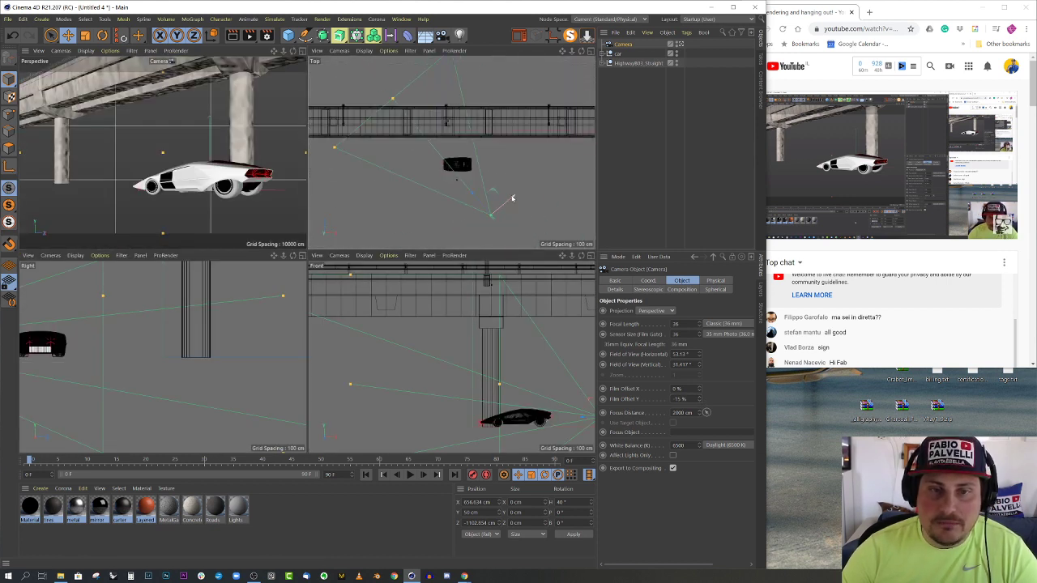
pyautogui.moveTo(512, 199); pyautogui.dragTo(514, 197)
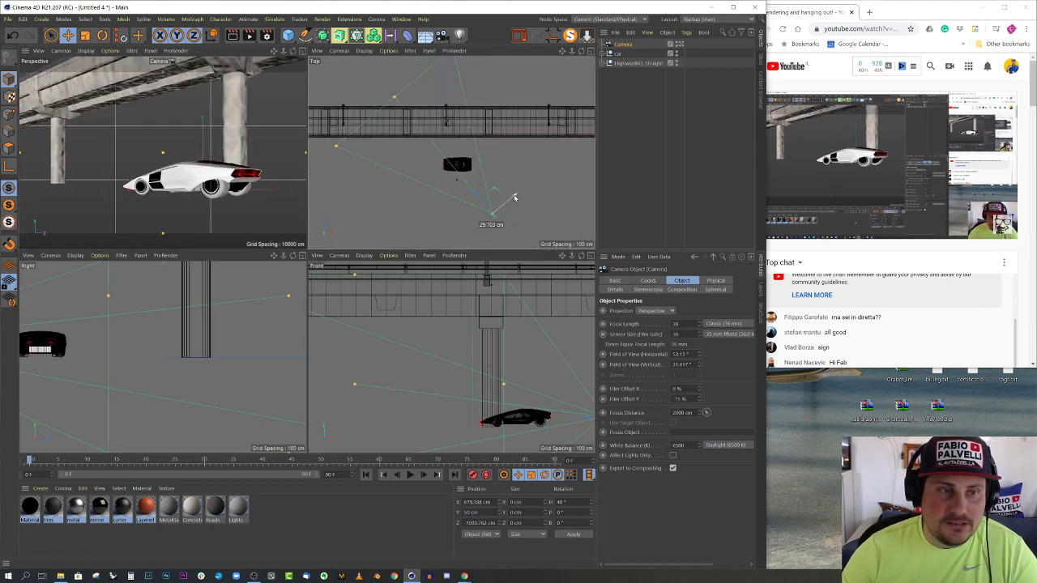
pyautogui.moveTo(513, 198); pyautogui.dragTo(515, 197)
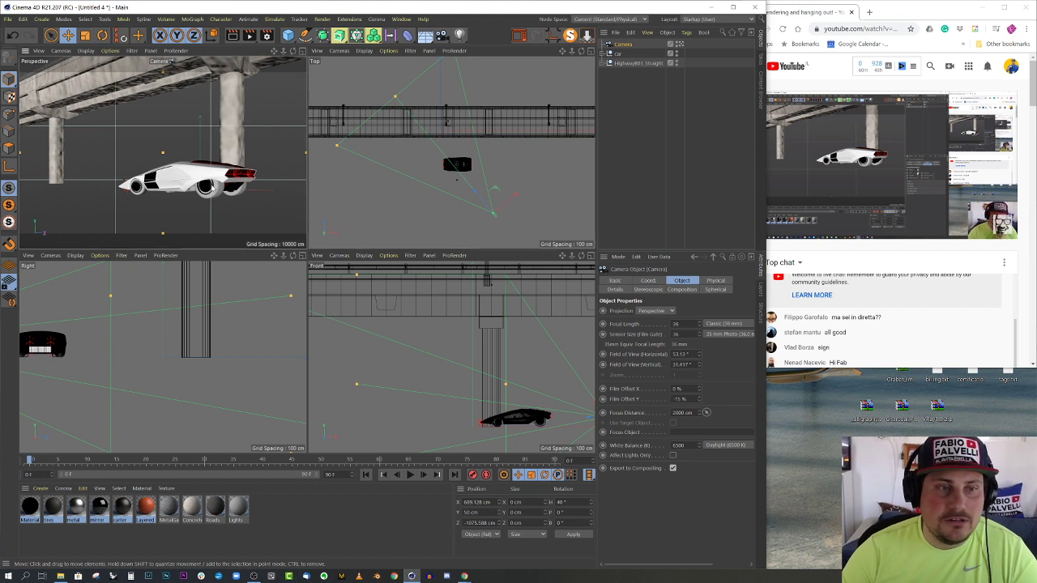
# Try a 25 mm focal length and dolly the camera toward the car to about X 501 cm and Z -852 cm
pyautogui.press('F1')
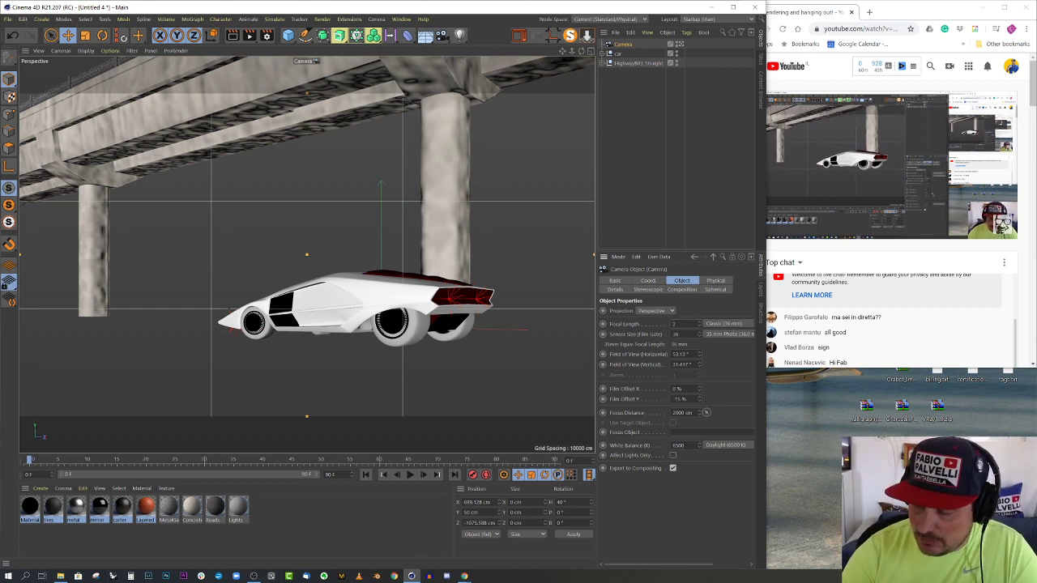
pyautogui.write('25')
pyautogui.press('Return')
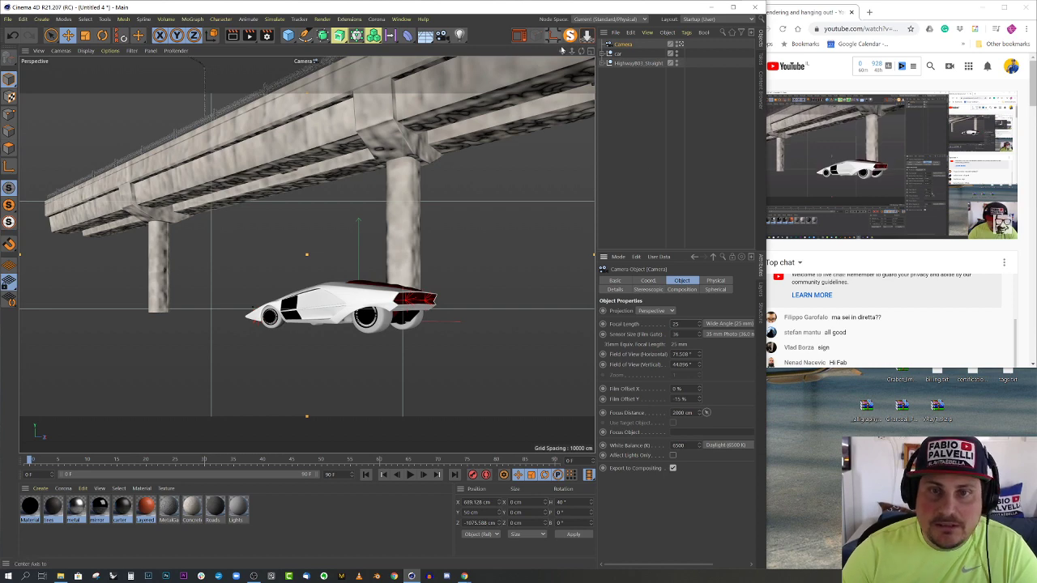
pyautogui.moveTo(571, 50); pyautogui.dragTo(584, 50)
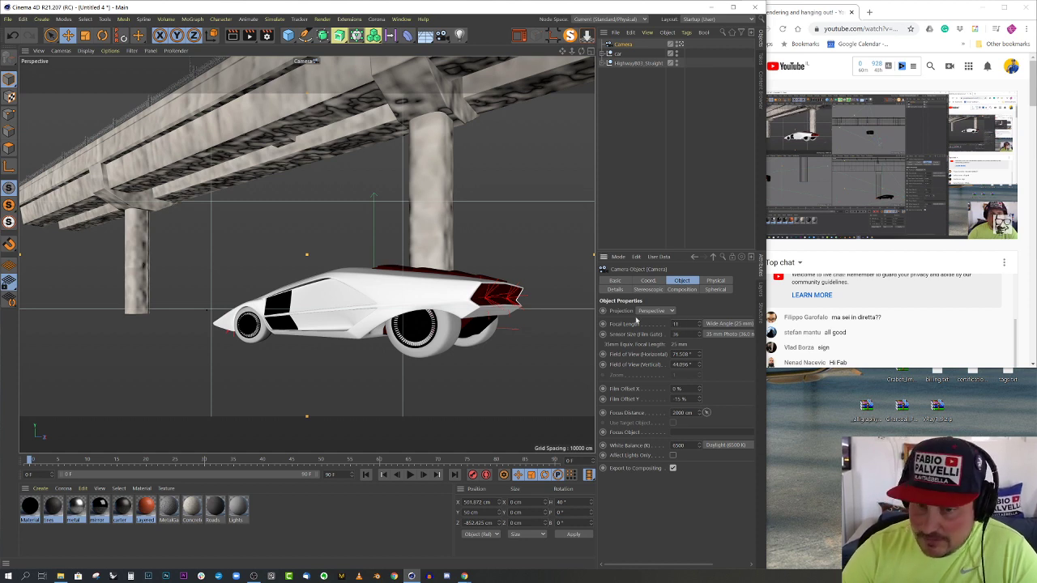
# Set the camera's focal length to 110 mm and dolly it back to about X 1971 cm and Z -2603 cm
pyautogui.press('Return')
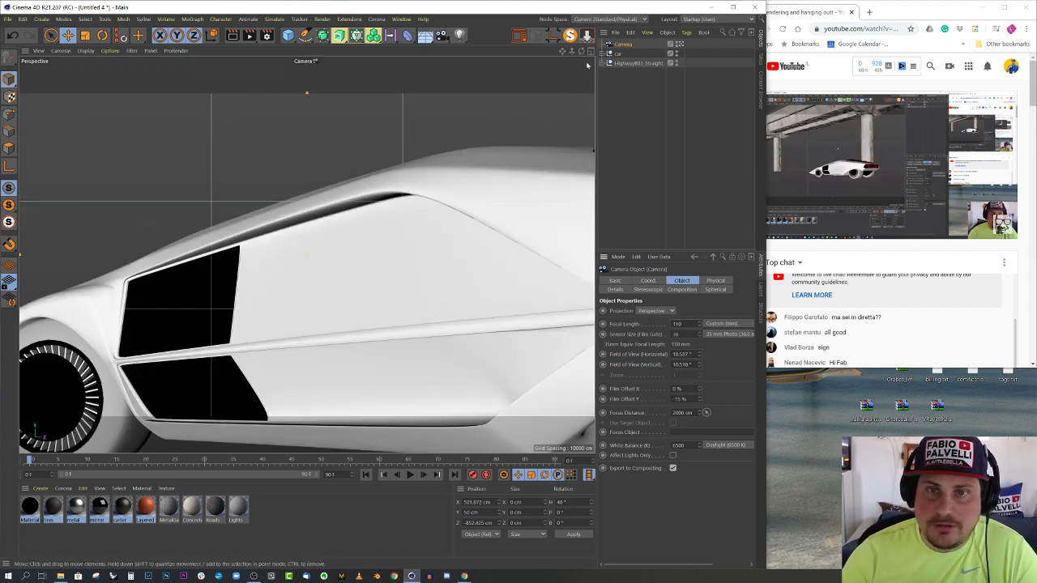
pyautogui.moveTo(571, 50); pyautogui.dragTo(405, 58)
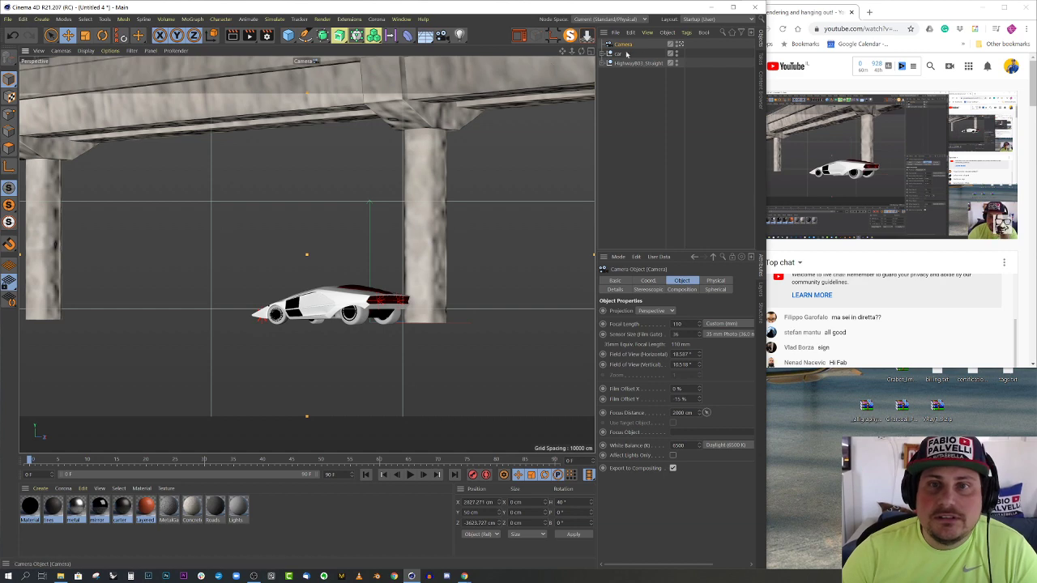
pyautogui.moveTo(572, 50)
pyautogui.mouseDown()
pyautogui.moveTo(559, 52)
pyautogui.moveTo(571, 53)
pyautogui.mouseUp()
# Move the HighwayB03_Straight group farther behind the car in the top view, to about X -1334 cm and Z 1631 cm
pyautogui.middleClick(411, 185)
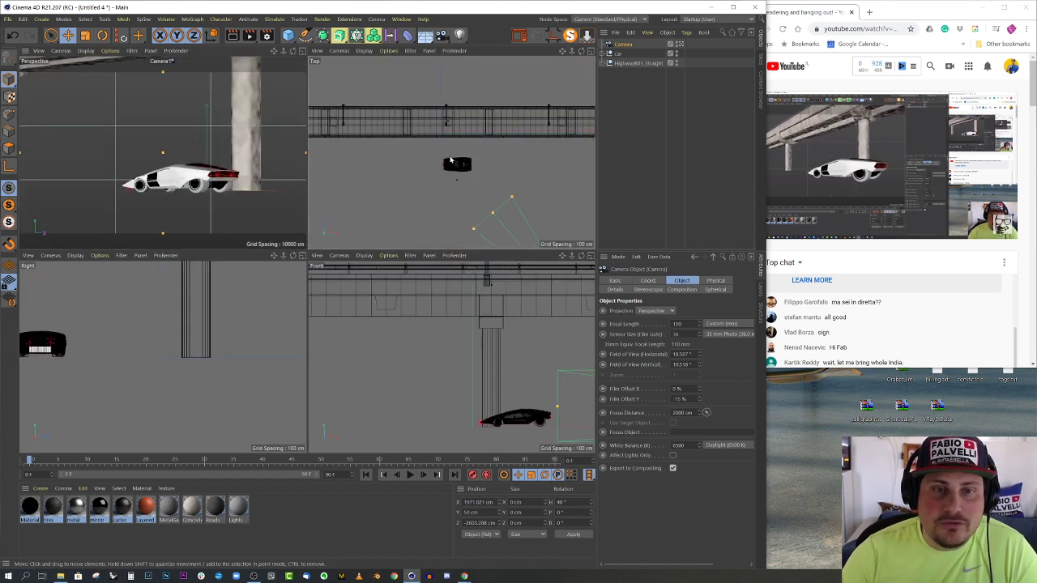
pyautogui.middleClick(474, 120)
pyautogui.click(634, 62)
pyautogui.scroll(-5, 371, 305)
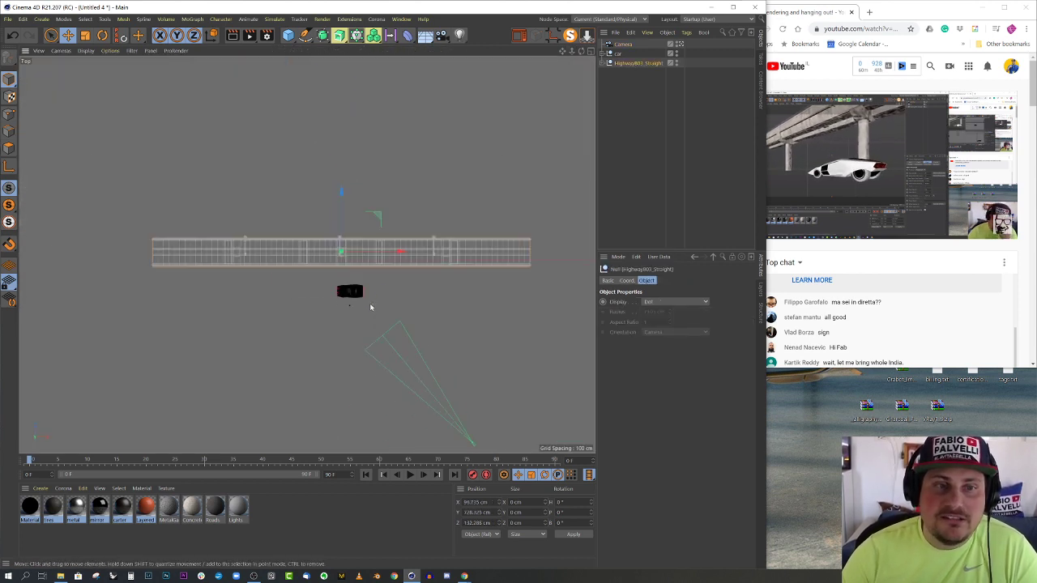
pyautogui.middleClick(379, 264)
pyautogui.moveTo(480, 149)
pyautogui.mouseDown()
pyautogui.moveTo(481, 122)
pyautogui.moveTo(481, 147)
pyautogui.mouseUp()
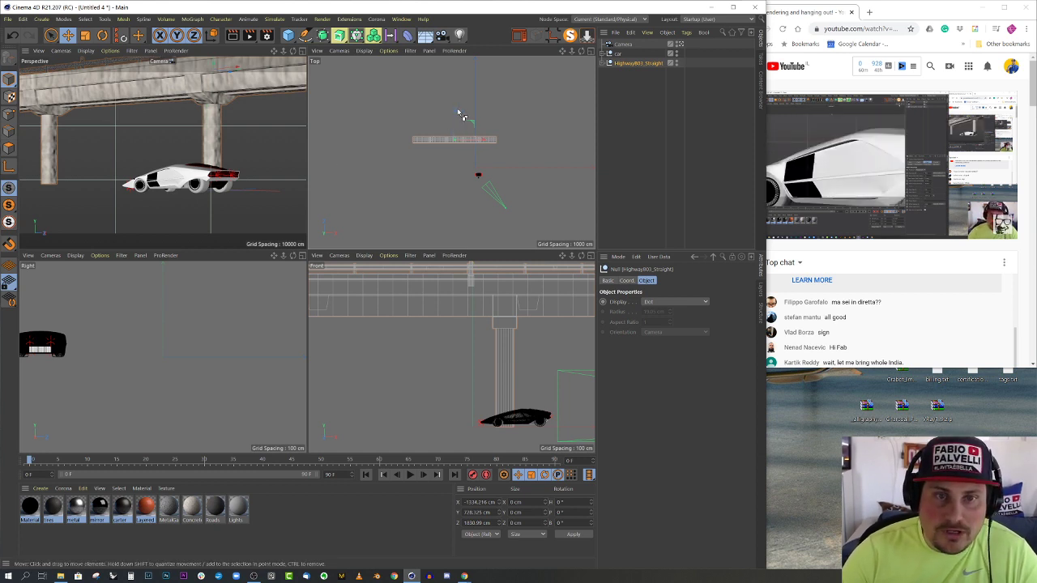
# Duplicate the highway group between camera and car, placing the copy at about X -1019 cm and Z -1106 cm as a foreground pillar
pyautogui.keyDown('ctrl'); pyautogui.moveTo(456, 114); pyautogui.dragTo(456, 173); pyautogui.keyUp('ctrl')
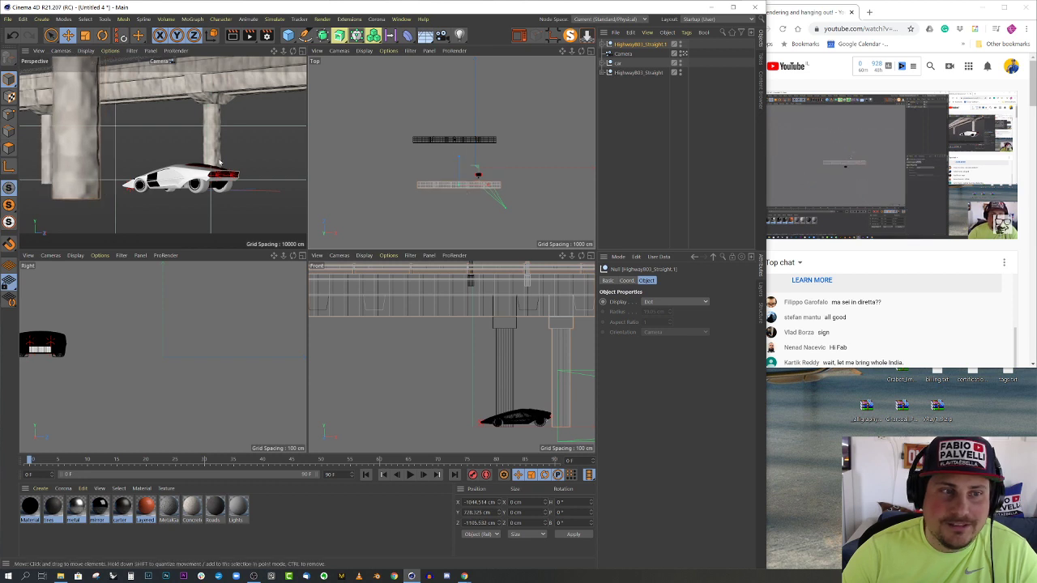
pyautogui.middleClick(220, 164)
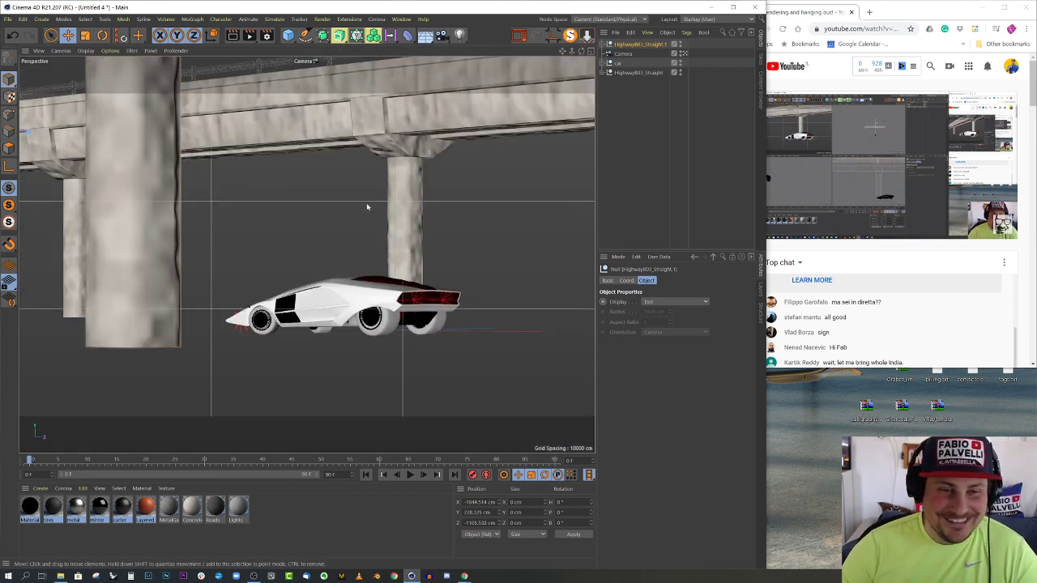
pyautogui.middleClick(366, 210)
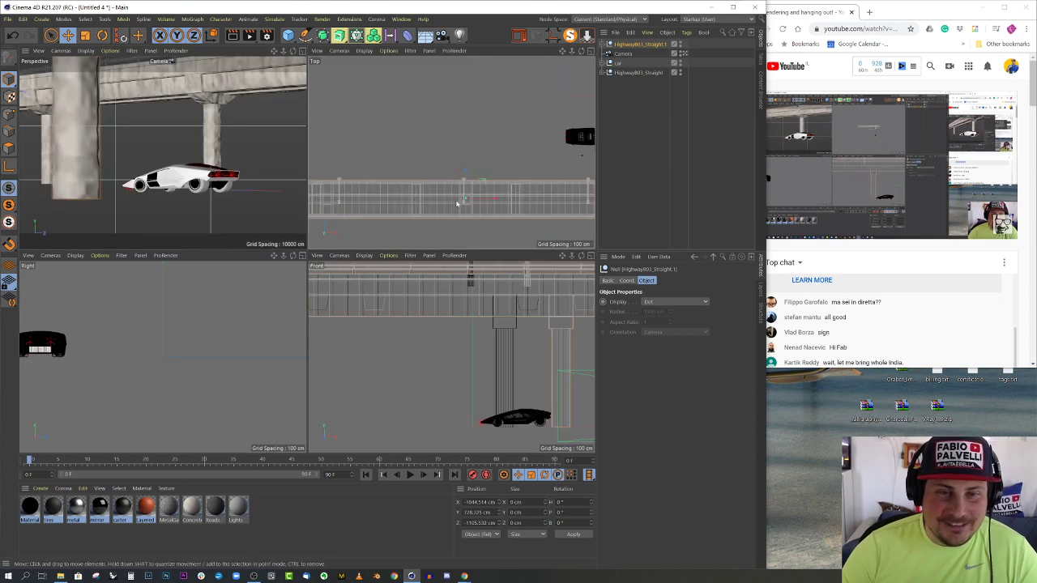
pyautogui.moveTo(451, 173); pyautogui.dragTo(457, 174)
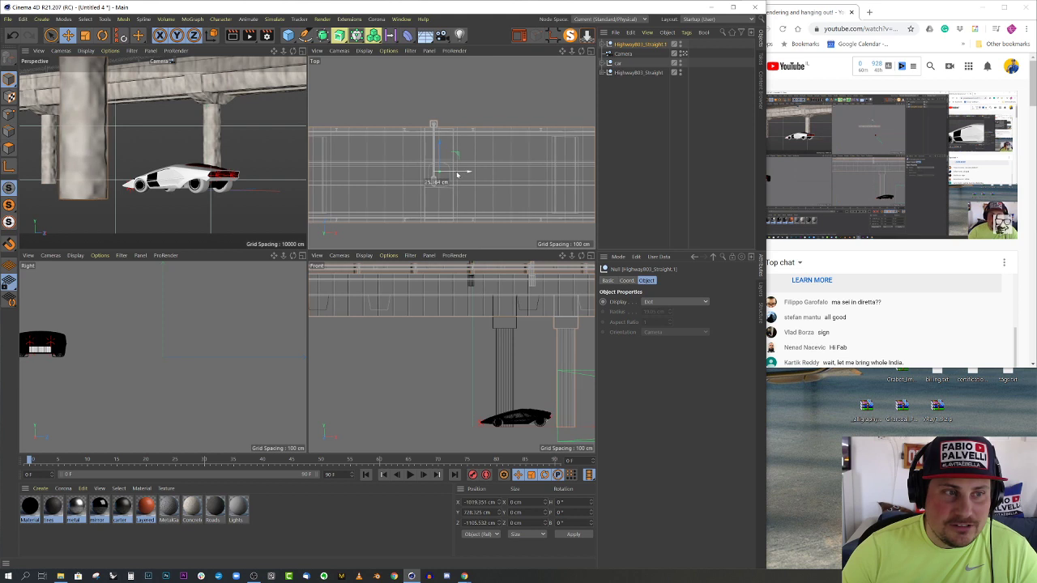
pyautogui.middleClick(294, 211)
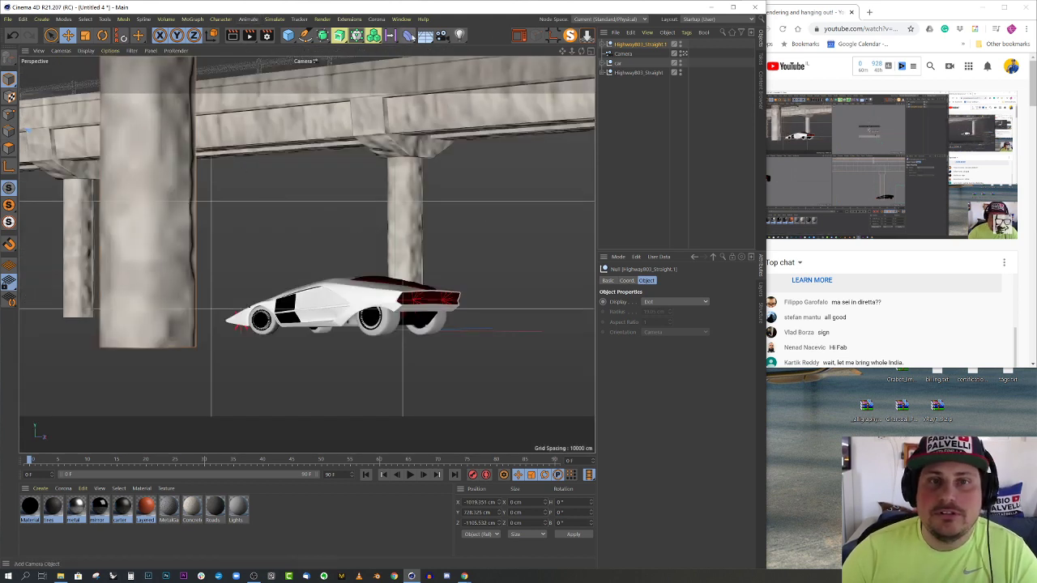
# Add a plane as the ground and scale it up uniformly to about 900,000 cm per side
pyautogui.click(288, 35)
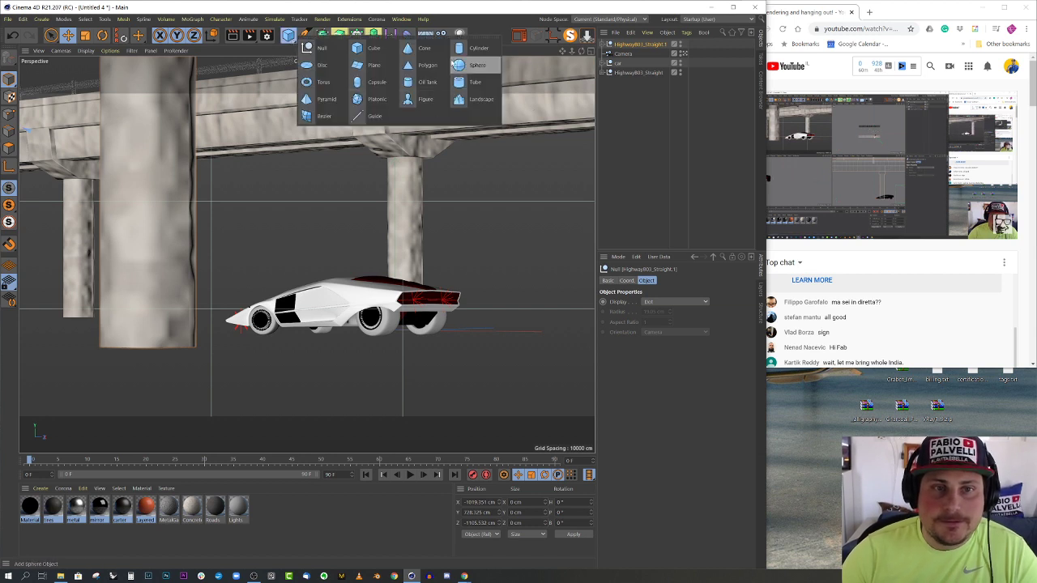
pyautogui.click(373, 65)
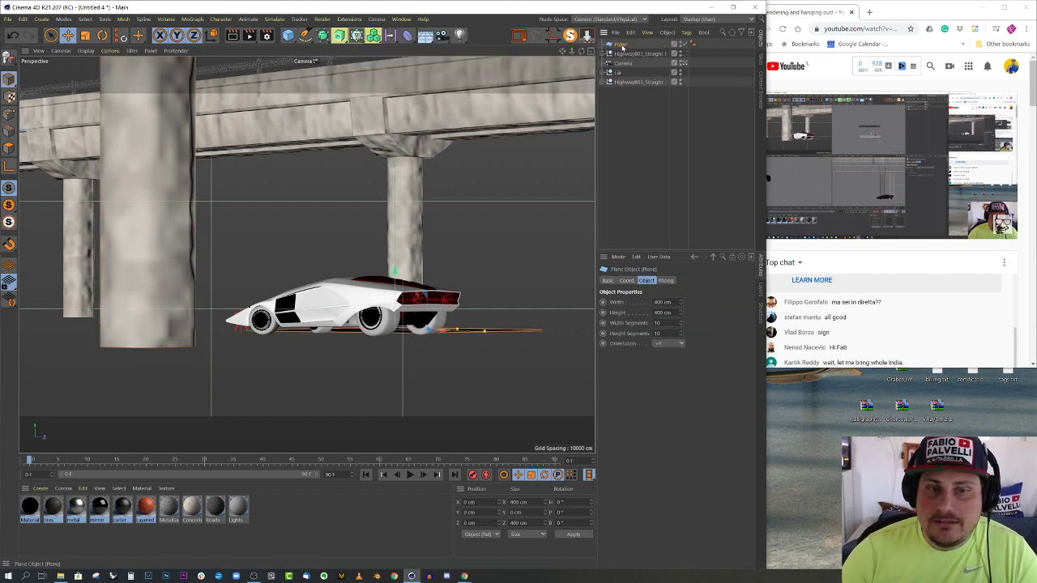
pyautogui.press('t')
pyautogui.moveTo(294, 232); pyautogui.dragTo(213, 244)
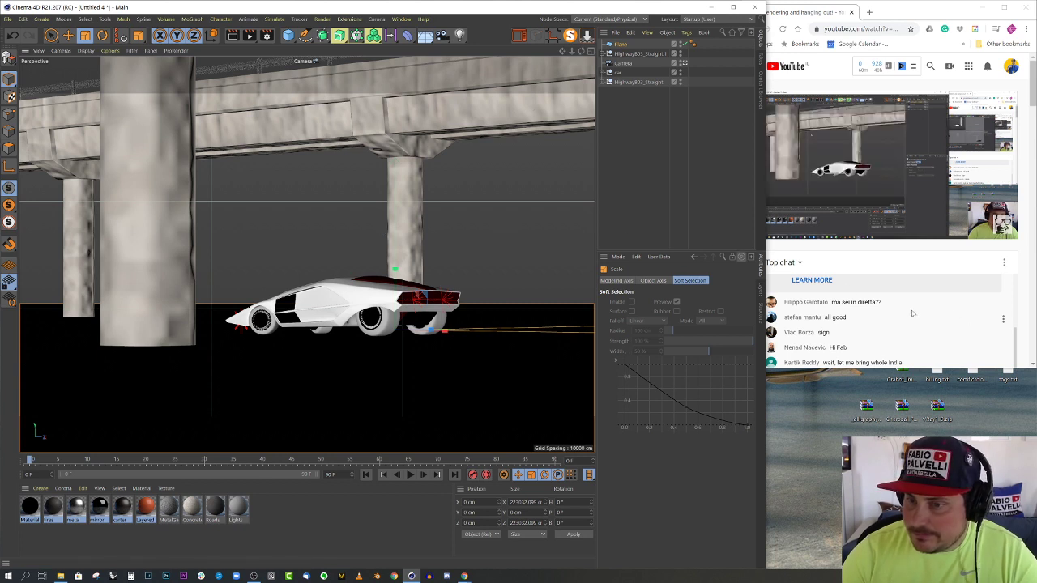
pyautogui.moveTo(268, 252); pyautogui.dragTo(574, 234)
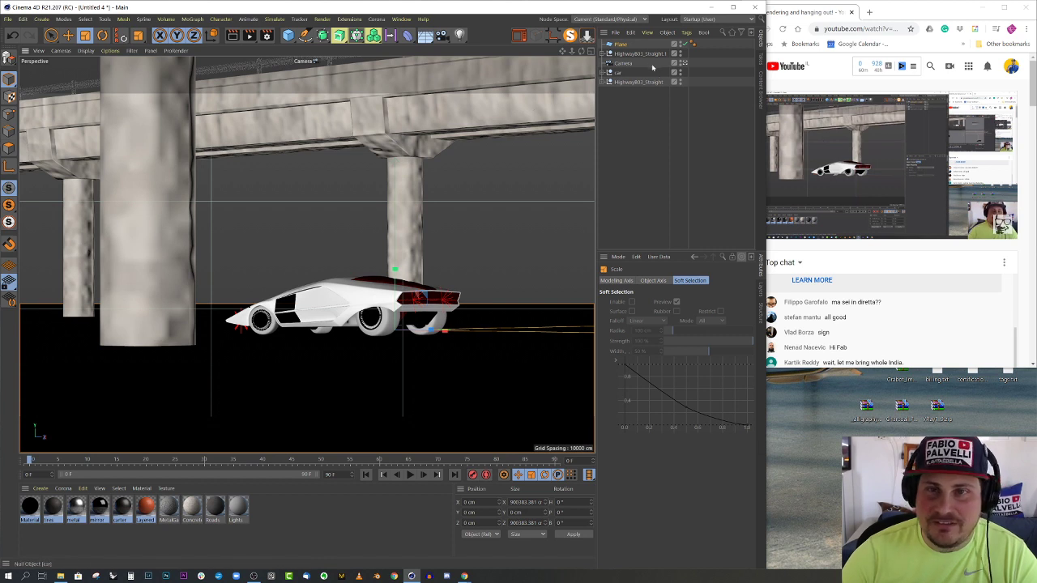
# Move the HighwayB03_Straight group behind the car along X to about -973 cm
pyautogui.click(68, 35)
pyautogui.click(363, 160)
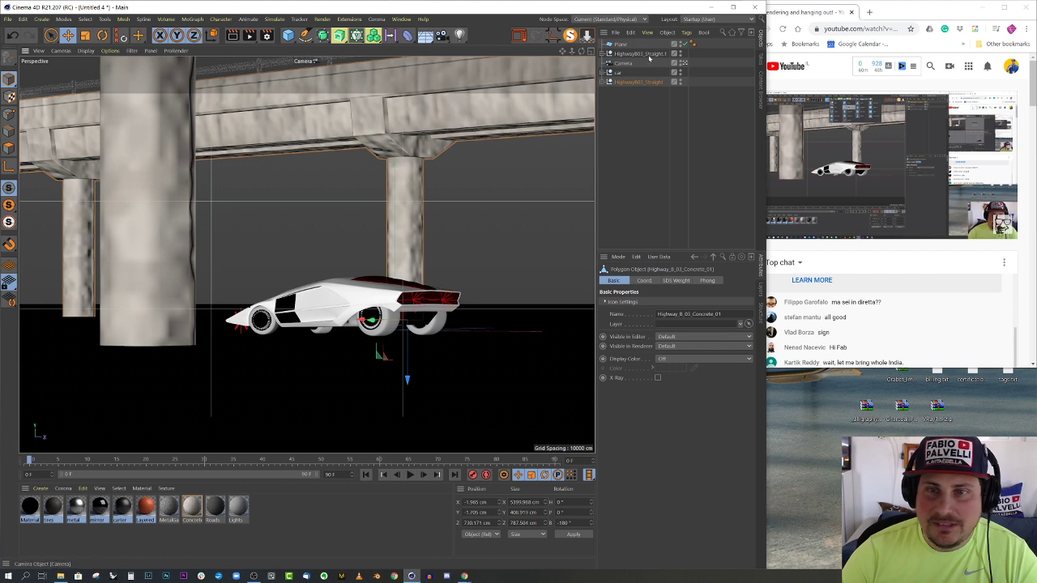
pyautogui.click(637, 83)
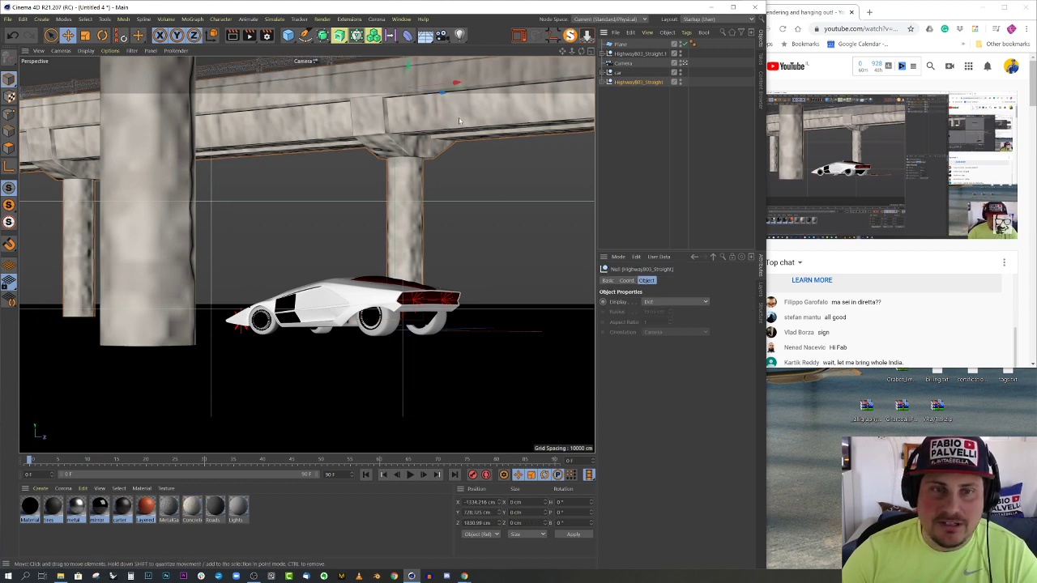
pyautogui.moveTo(457, 84); pyautogui.dragTo(544, 95)
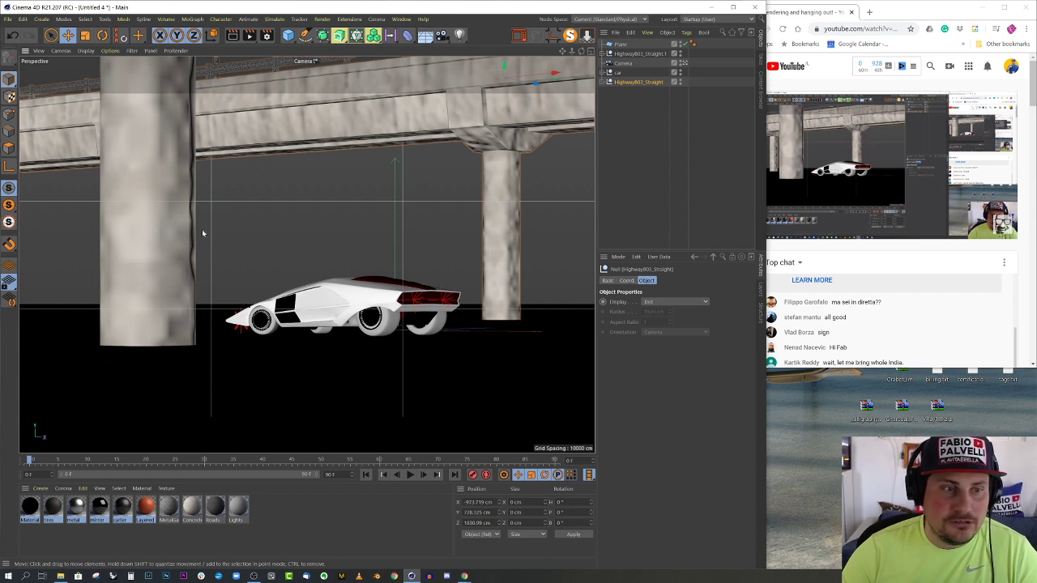
# Reorder the foreground highway copy below the original and move it along X to about -1141 cm in the top view
pyautogui.middleClick(527, 148)
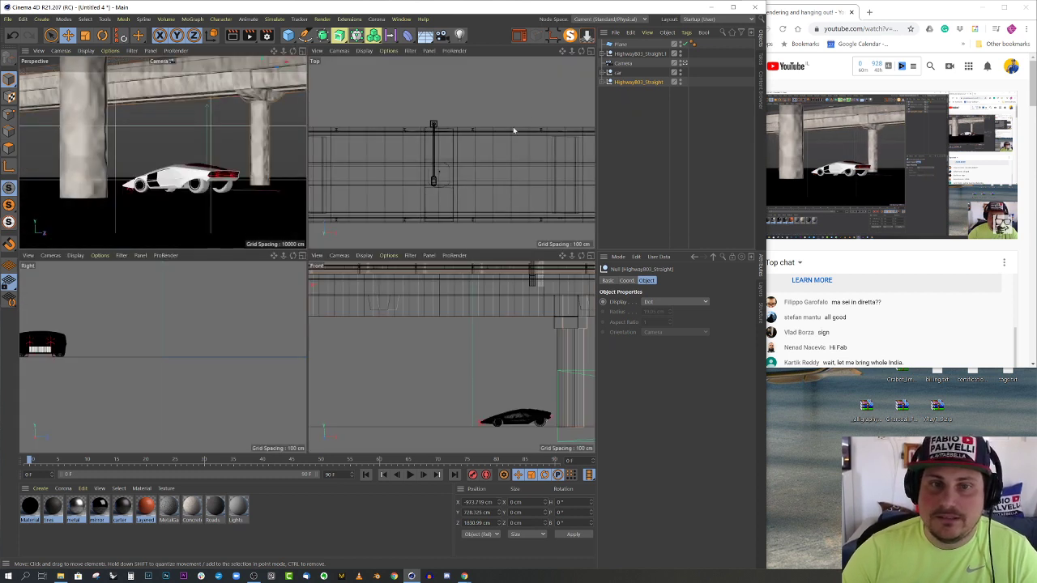
pyautogui.scroll(-10, 477, 135)
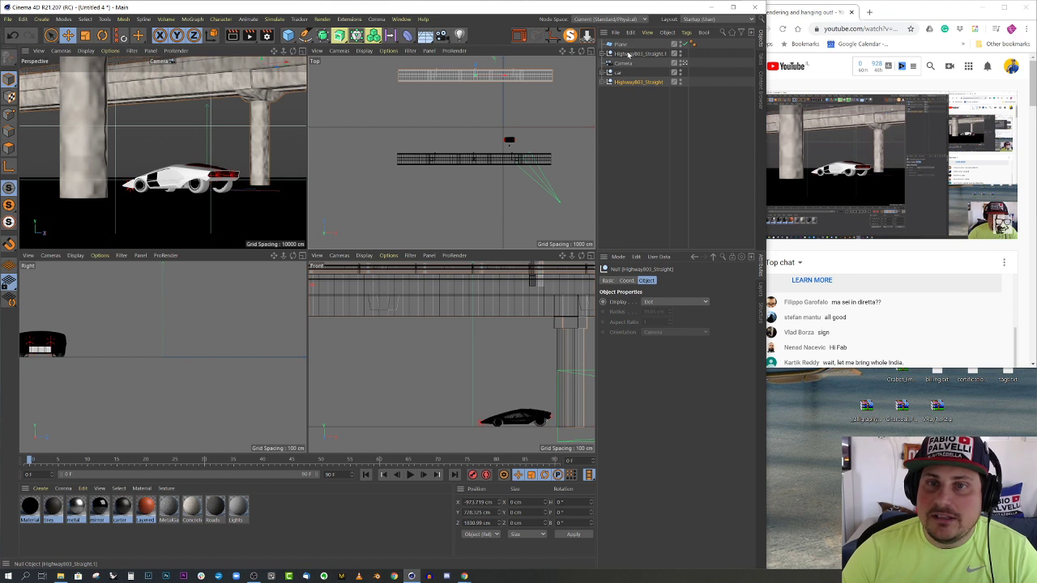
pyautogui.moveTo(628, 55); pyautogui.dragTo(629, 94)
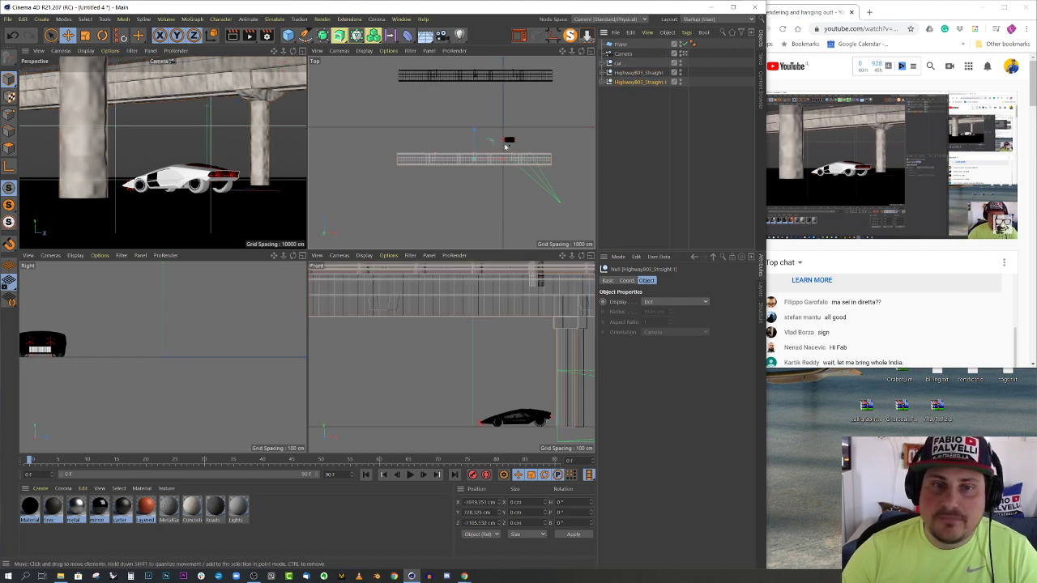
pyautogui.moveTo(505, 160); pyautogui.dragTo(498, 168)
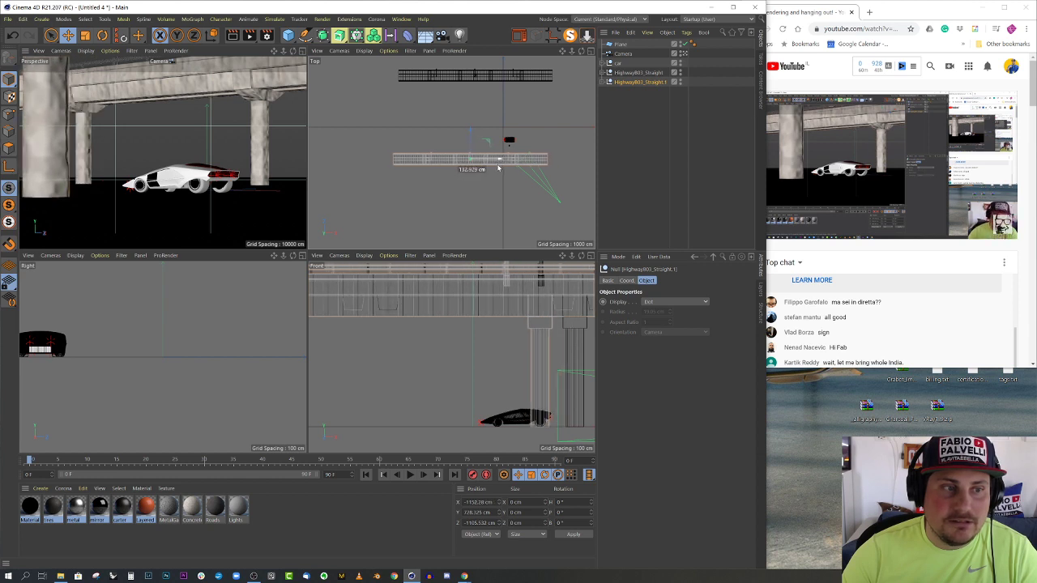
pyautogui.scroll(10, 498, 169)
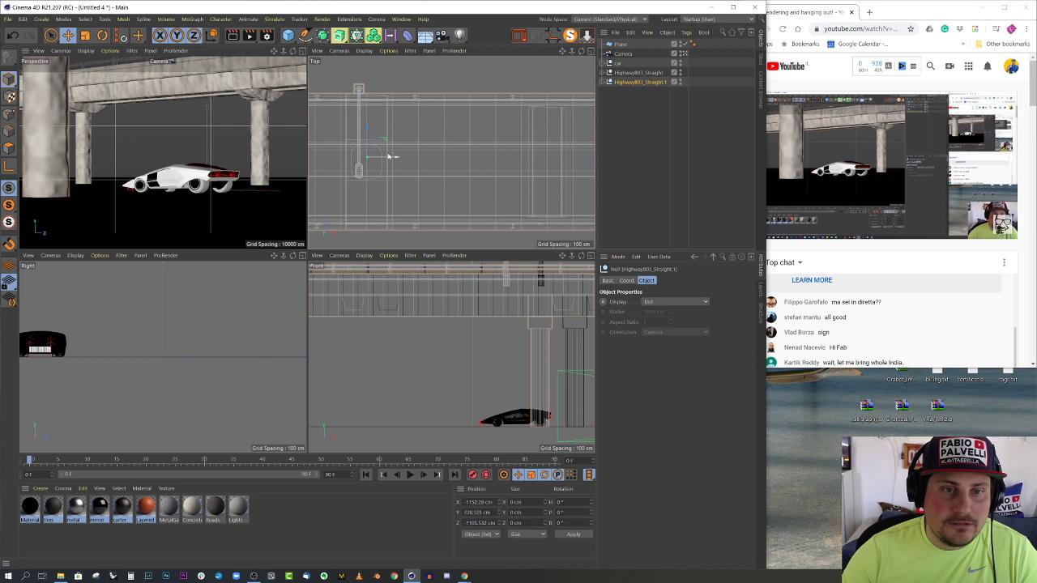
pyautogui.moveTo(390, 158); pyautogui.dragTo(395, 158)
pyautogui.middleClick(302, 183)
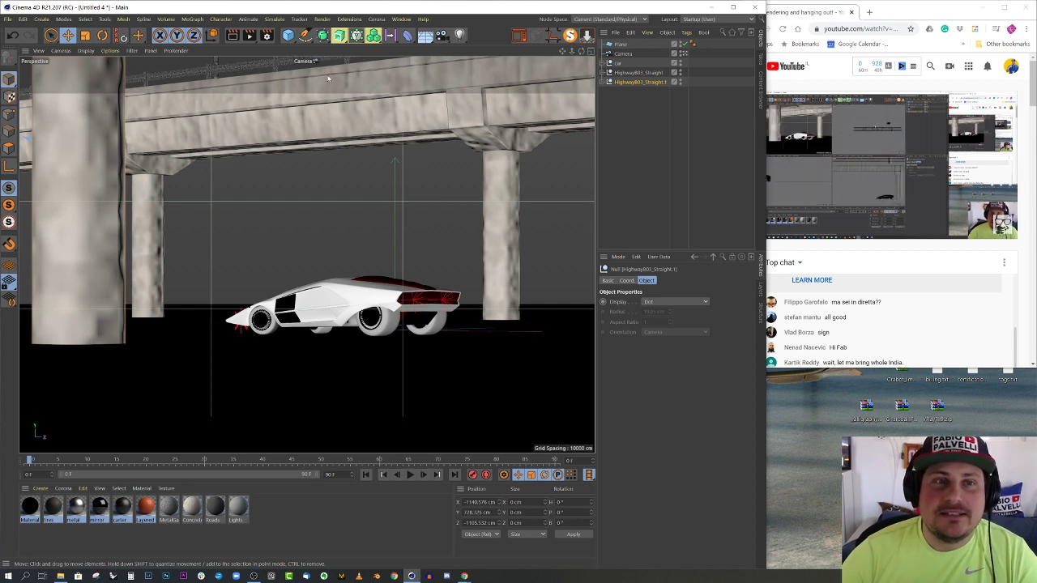
# Set the renderer to Corona and review its general settings
pyautogui.click(266, 35)
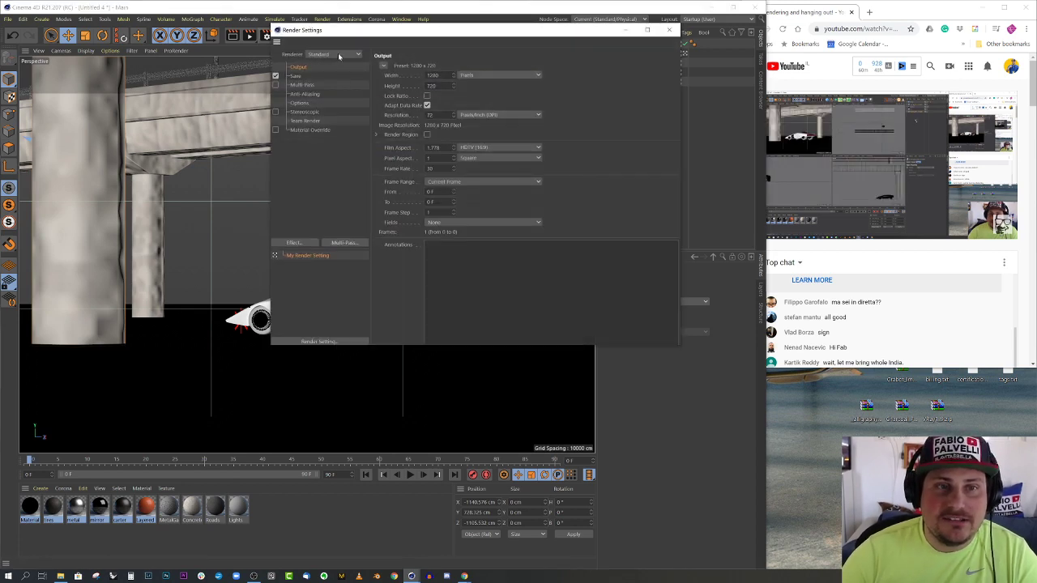
pyautogui.click(334, 54)
pyautogui.click(331, 106)
pyautogui.click(299, 85)
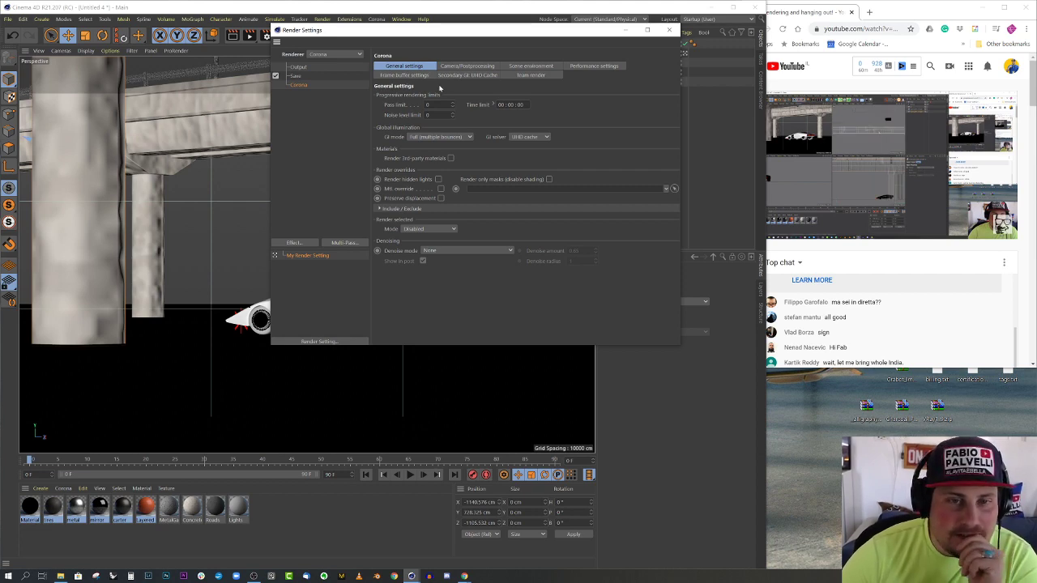
pyautogui.click(678, 32)
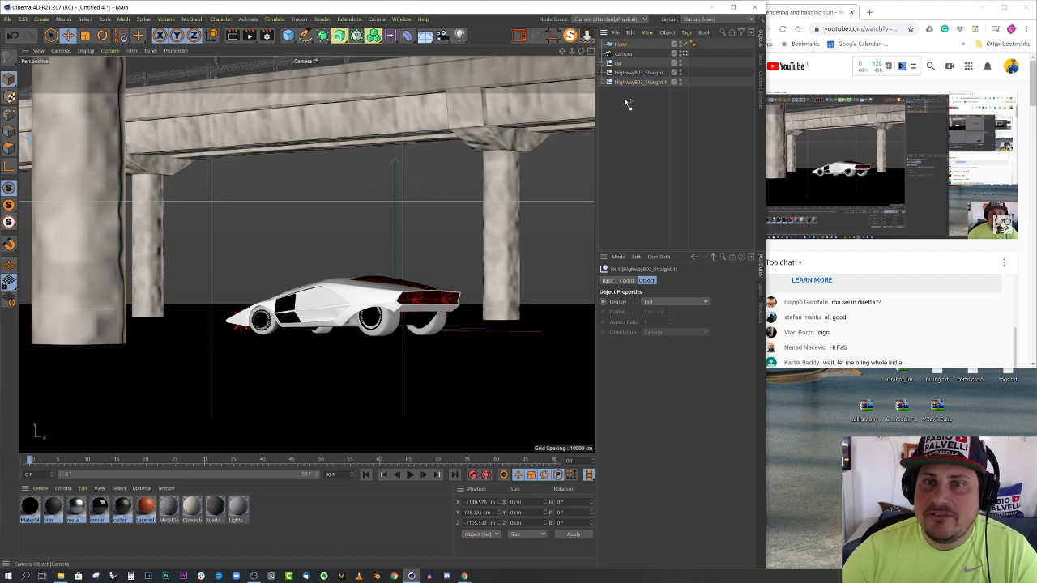
# Move the Plane to the end of the object list and inspect the Roads material
pyautogui.moveTo(620, 44); pyautogui.dragTo(621, 83)
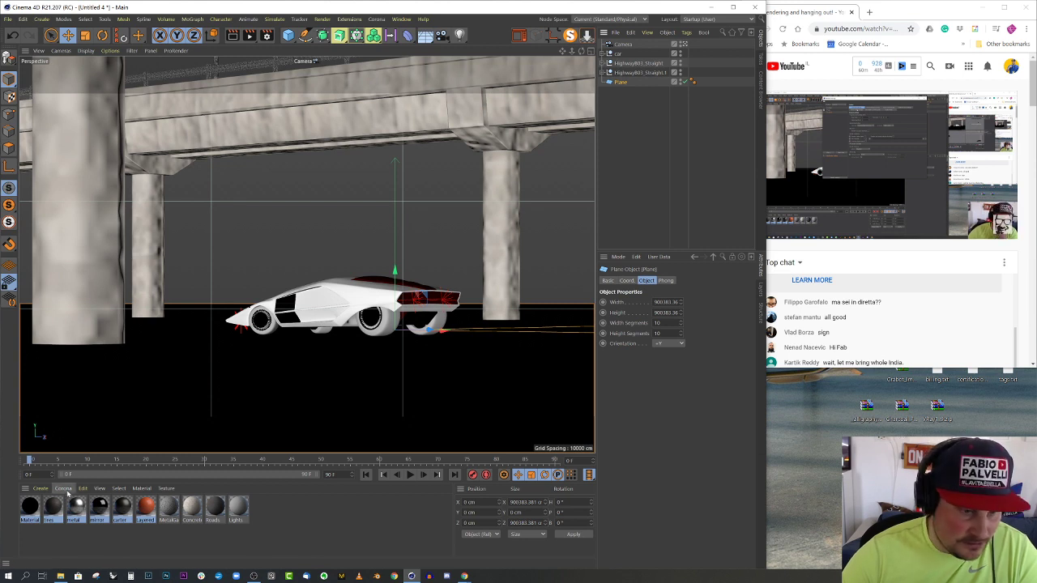
pyautogui.click(98, 237)
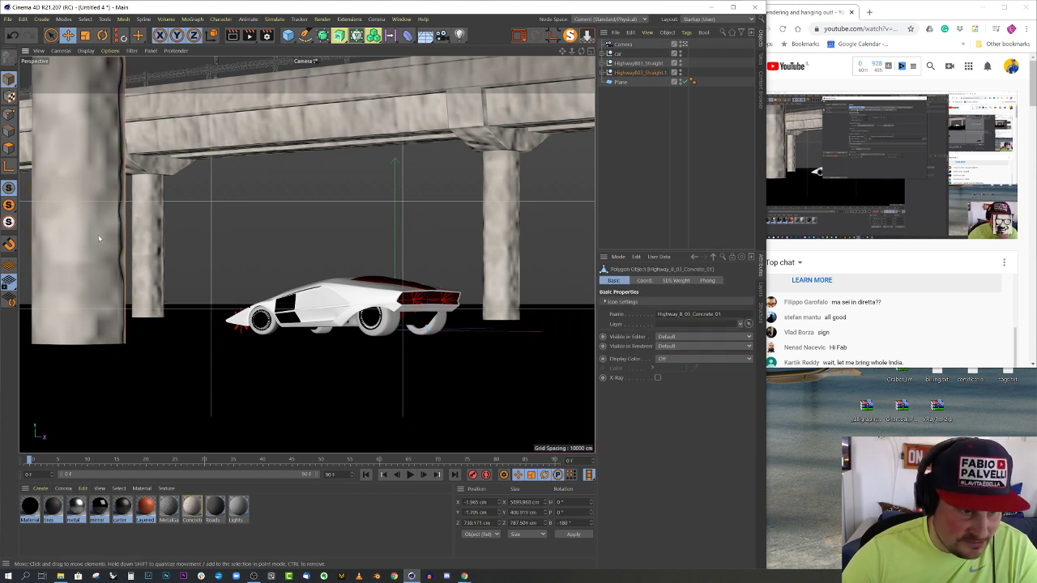
pyautogui.click(215, 508)
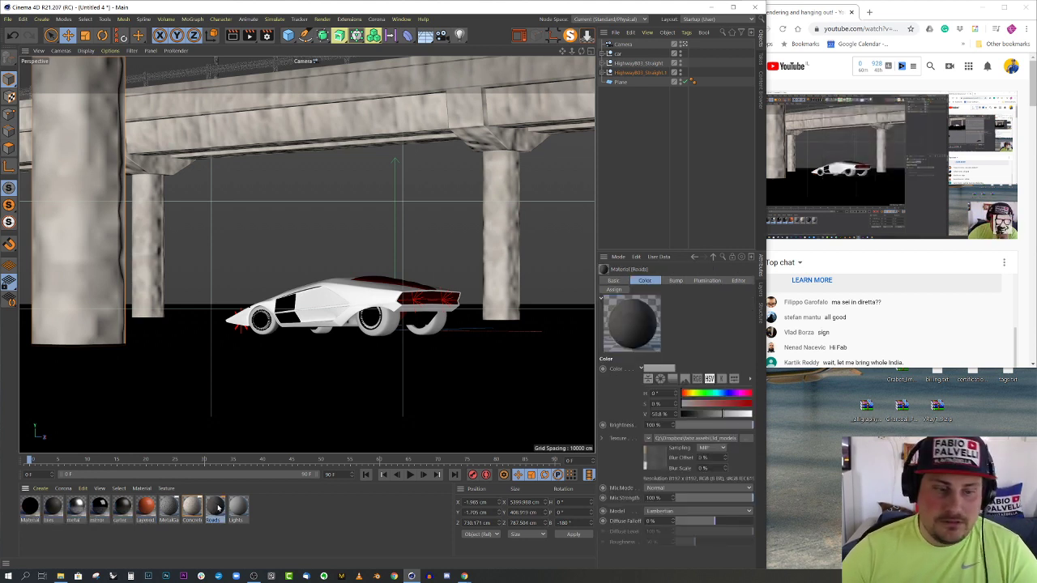
# Lock the camera with a Protection tag and add a Corona Camera tag to it
pyautogui.rightClick(628, 46)
pyautogui.moveTo(665, 166)
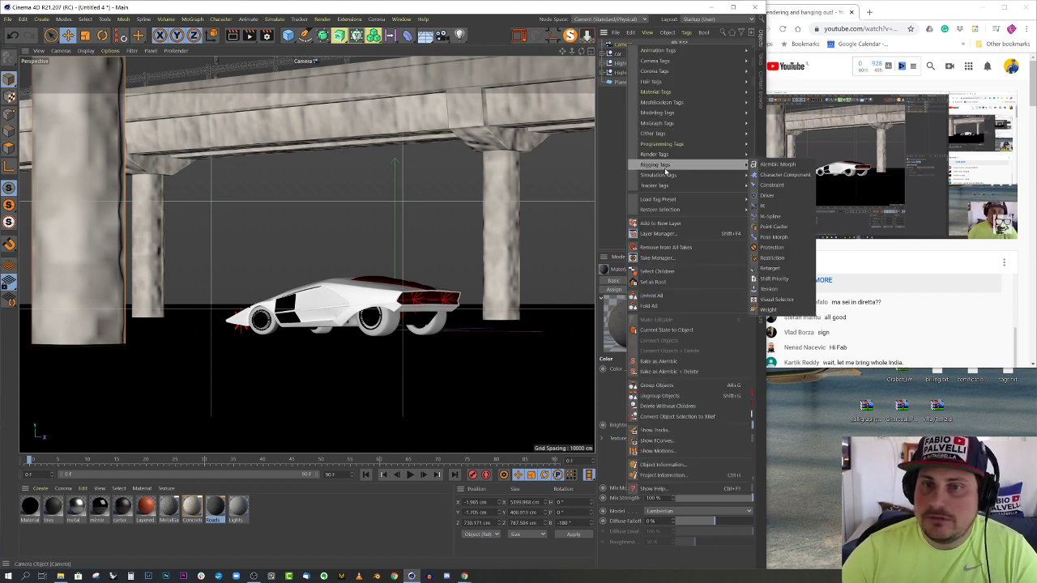
pyautogui.click(771, 247)
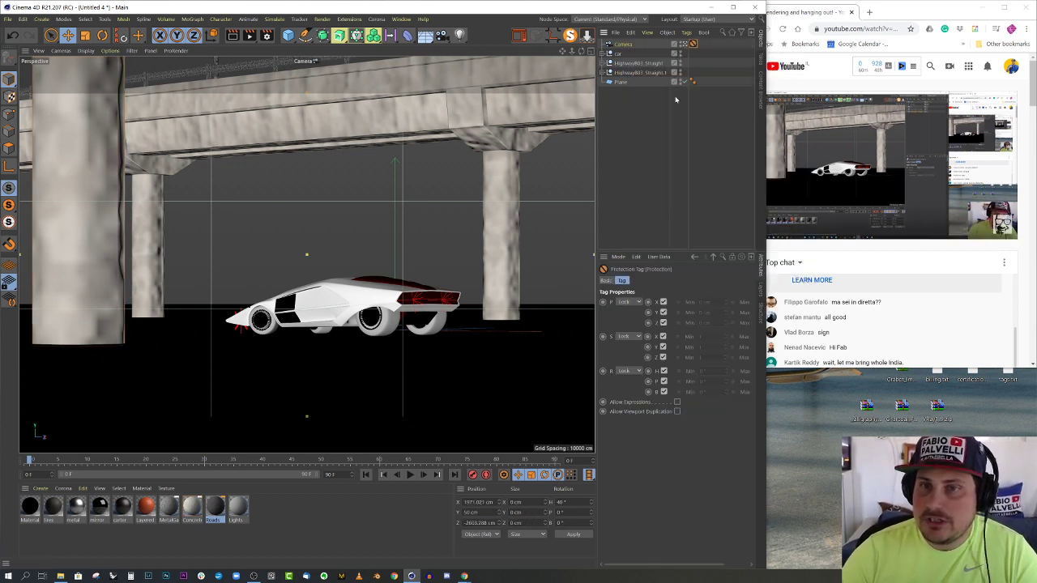
pyautogui.rightClick(628, 48)
pyautogui.moveTo(660, 128)
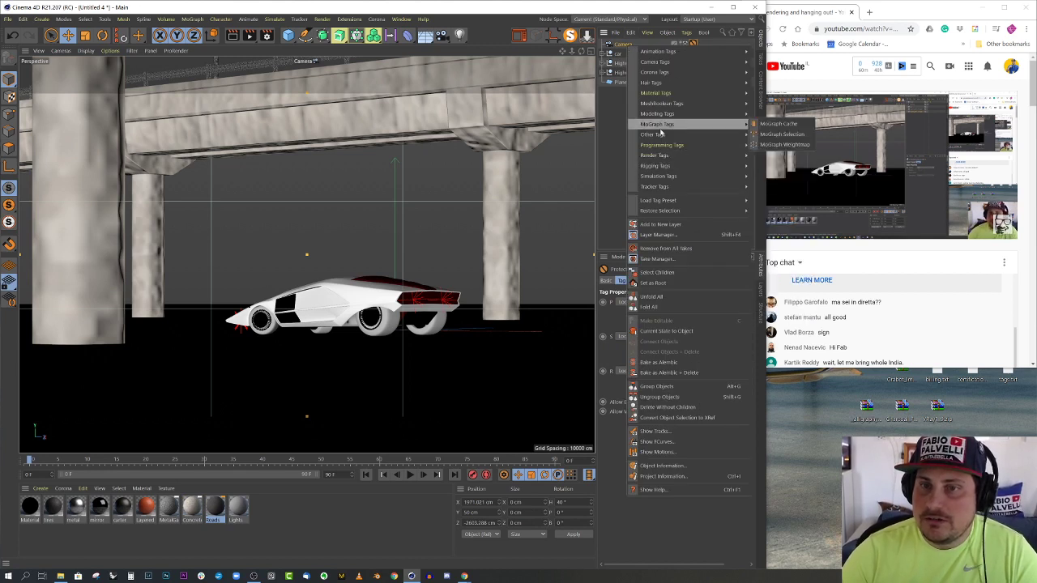
pyautogui.moveTo(676, 73)
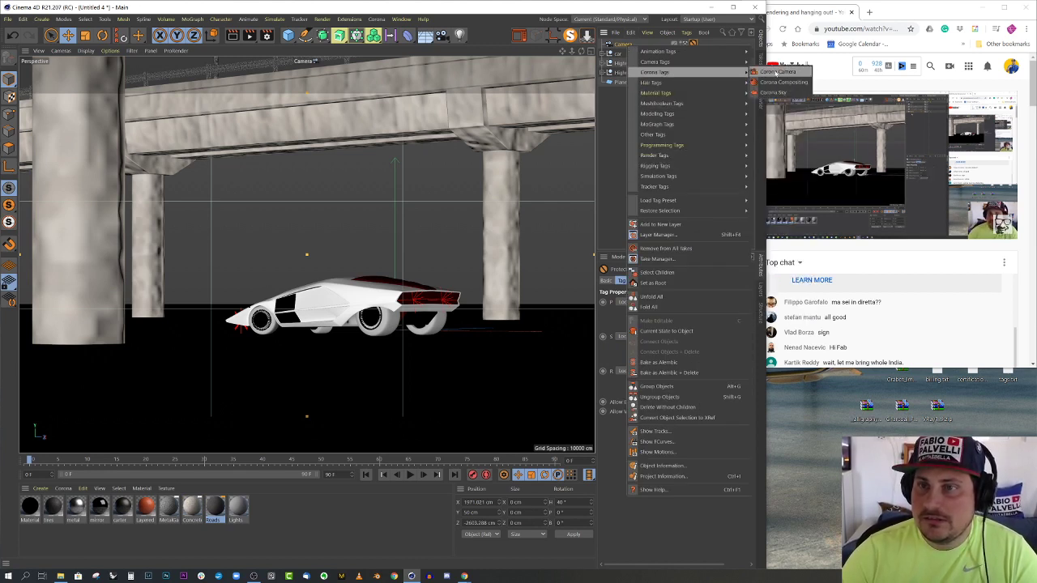
pyautogui.click(778, 71)
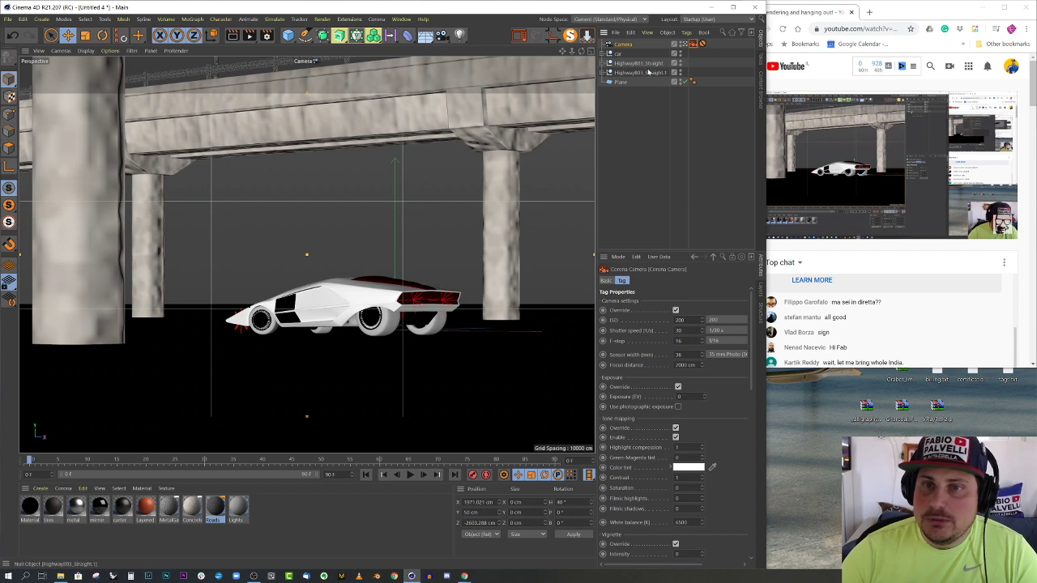
# Leave the camera view and add a Corona Light pitched -90°, placed at about X 247, Y 248 and Z -536 cm
pyautogui.click(683, 44)
pyautogui.keyDown('alt'); pyautogui.moveTo(349, 243); pyautogui.dragTo(466, 305); pyautogui.keyUp('alt')
pyautogui.scroll(3, 466, 305)
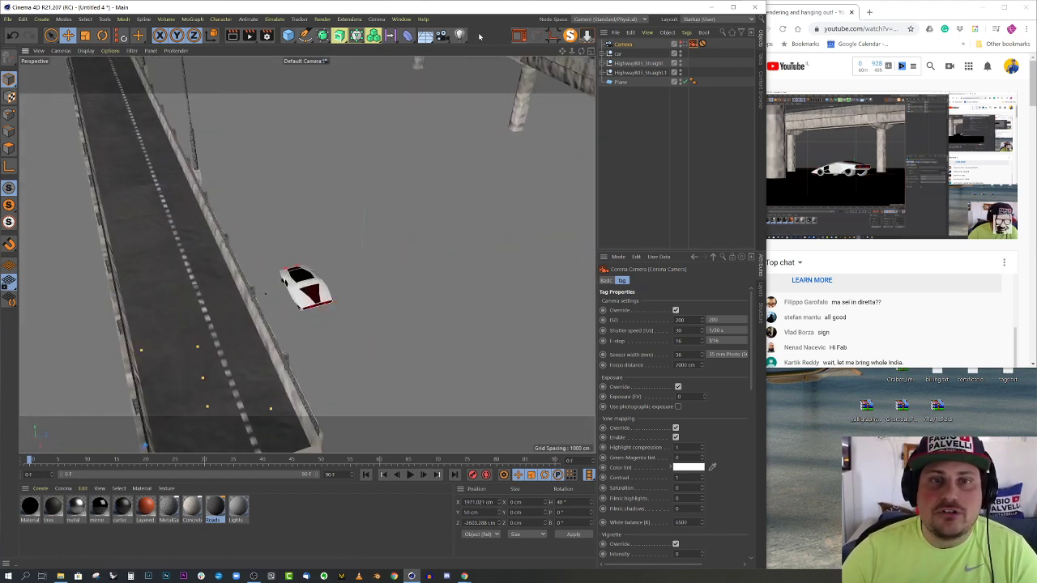
pyautogui.click(376, 18)
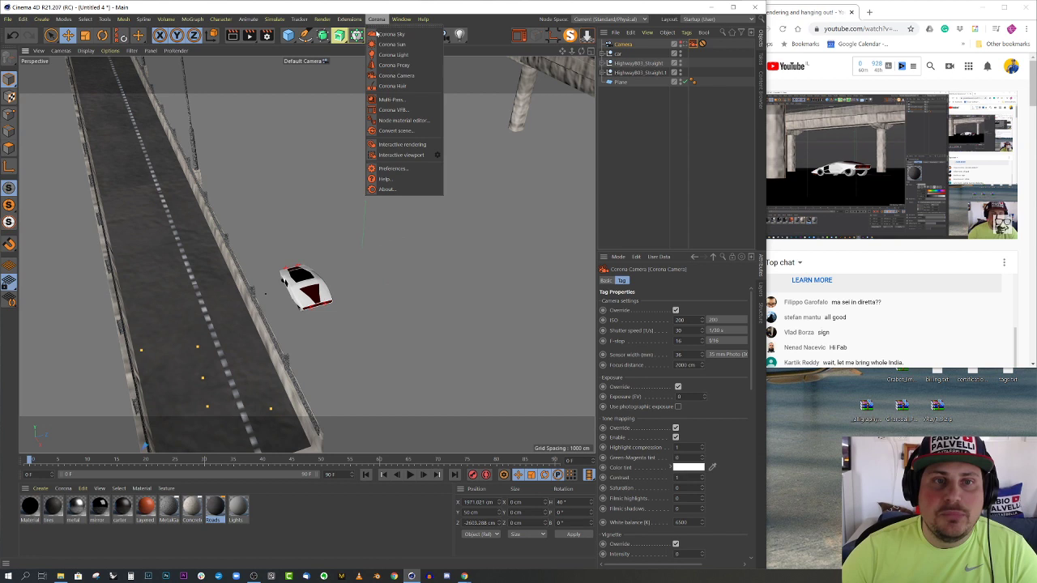
pyautogui.click(405, 54)
pyautogui.keyDown('alt'); pyautogui.moveTo(364, 259); pyautogui.dragTo(338, 270); pyautogui.keyUp('alt')
pyautogui.press('r')
pyautogui.press('e')
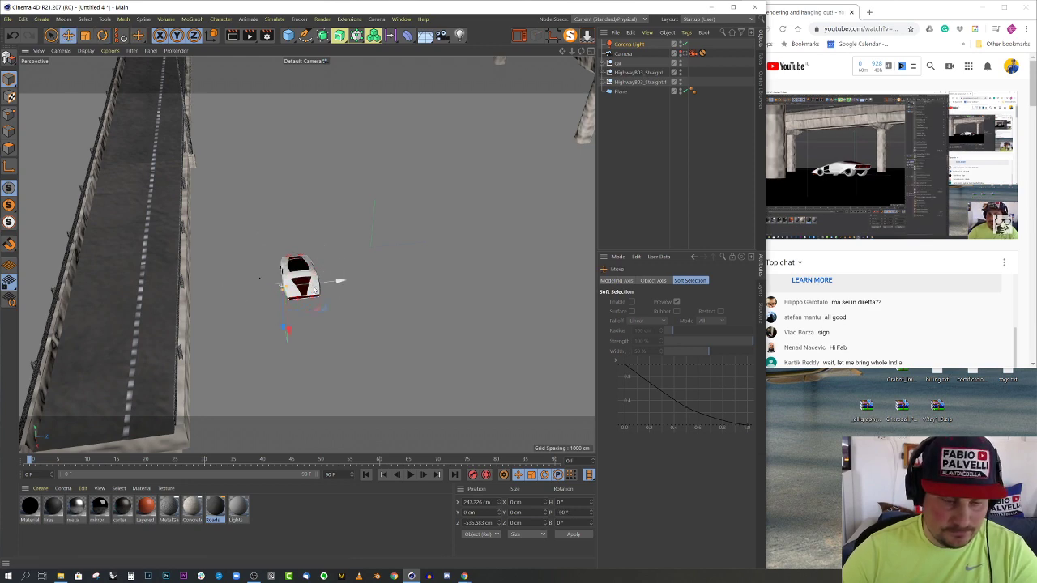
pyautogui.keyDown('alt'); pyautogui.moveTo(295, 315); pyautogui.dragTo(274, 252); pyautogui.keyUp('alt')
pyautogui.scroll(10, 274, 252)
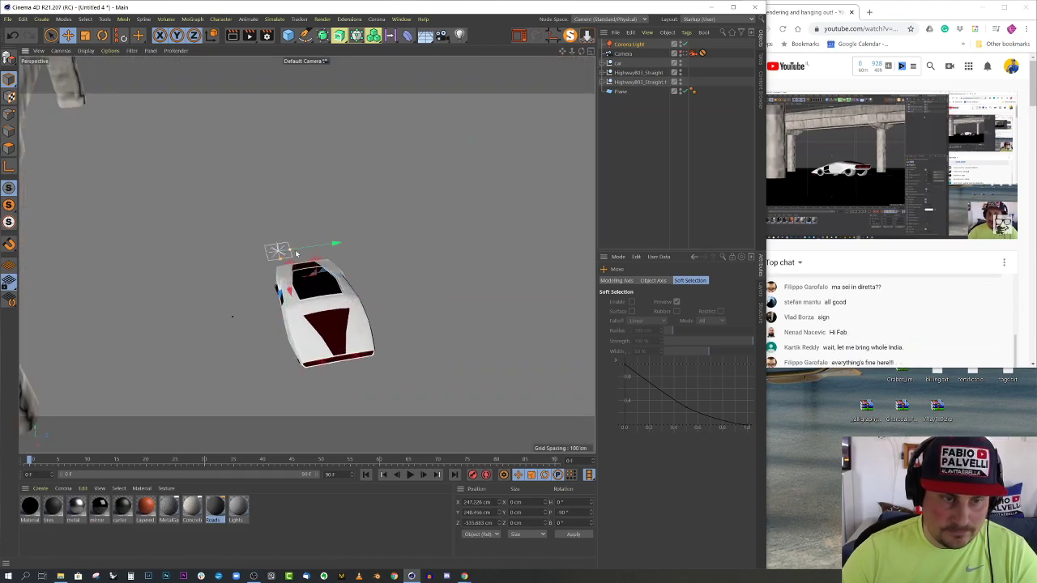
# In the top view, widen the Corona Light to slightly more than the car's length and shift it to about Z -513 cm
pyautogui.middleClick(466, 219)
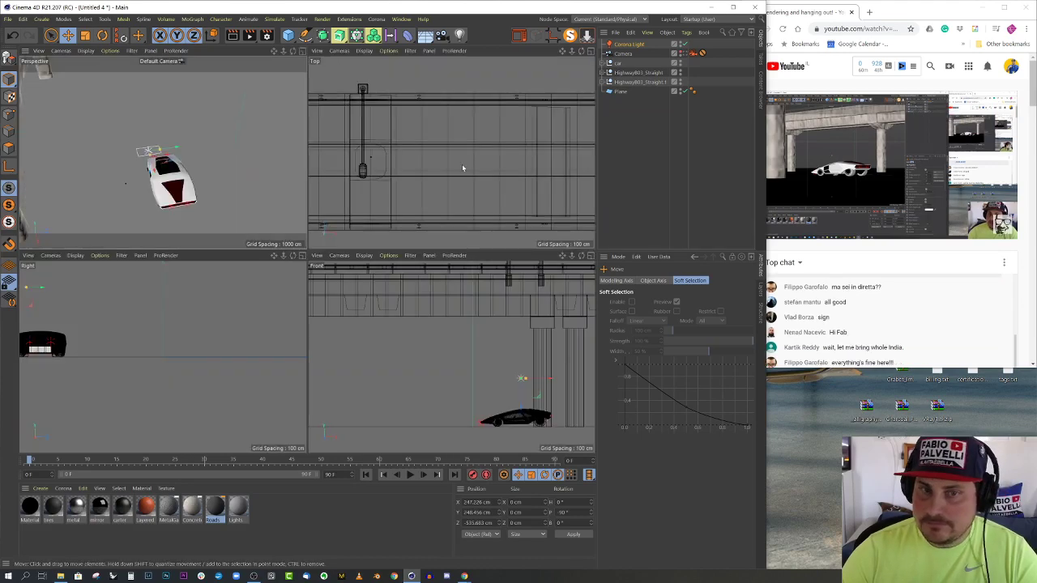
pyautogui.middleClick(463, 168)
pyautogui.scroll(-5, 273, 273)
pyautogui.scroll(8, 381, 243)
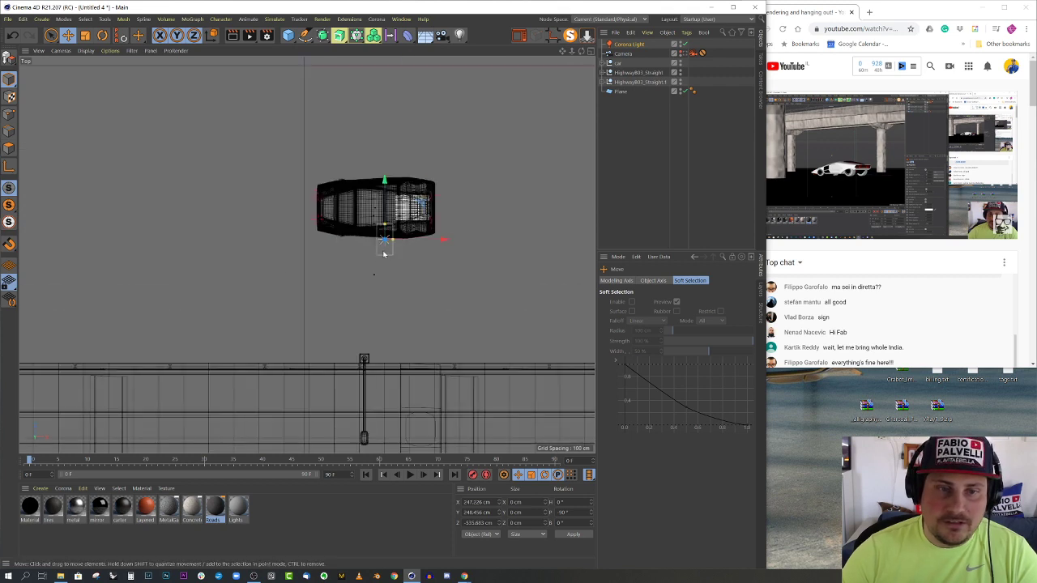
pyautogui.moveTo(384, 253); pyautogui.dragTo(453, 241)
pyautogui.middleClick(257, 243)
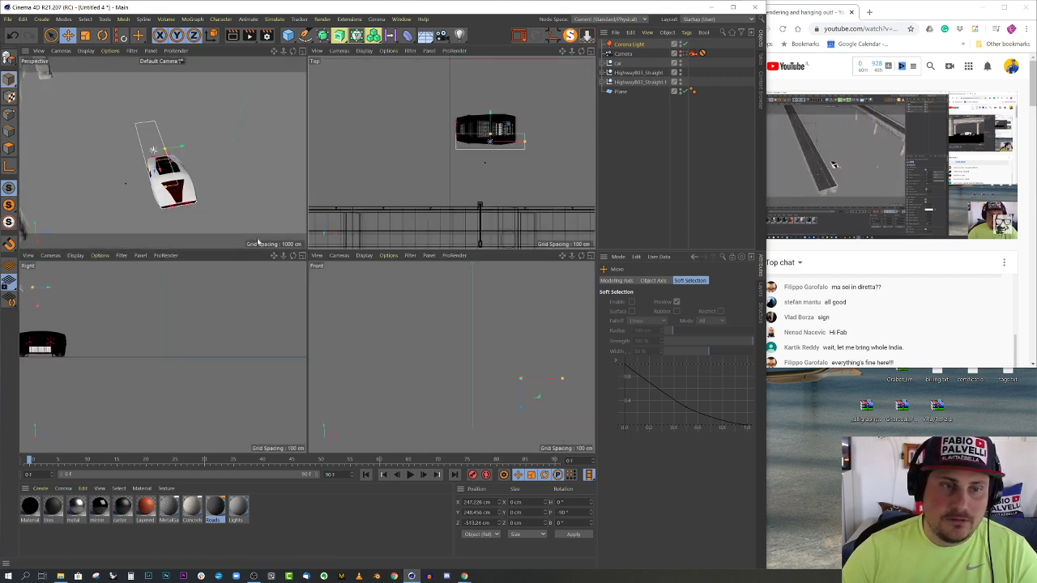
# Raise the Corona Light to about Y 967 cm, high above the car
pyautogui.middleClick(214, 186)
pyautogui.keyDown('alt'); pyautogui.moveTo(220, 167); pyautogui.dragTo(284, 208); pyautogui.keyUp('alt')
pyautogui.keyDown('alt'); pyautogui.moveTo(288, 348); pyautogui.dragTo(253, 292); pyautogui.keyUp('alt')
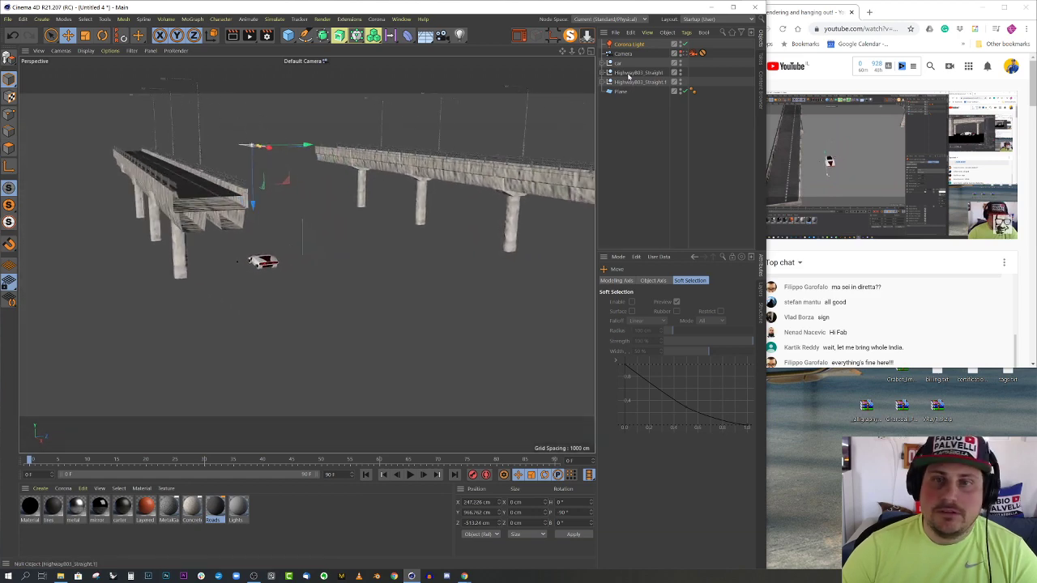
# Look through the scene camera again and inspect the layers of the Layered material
pyautogui.click(689, 53)
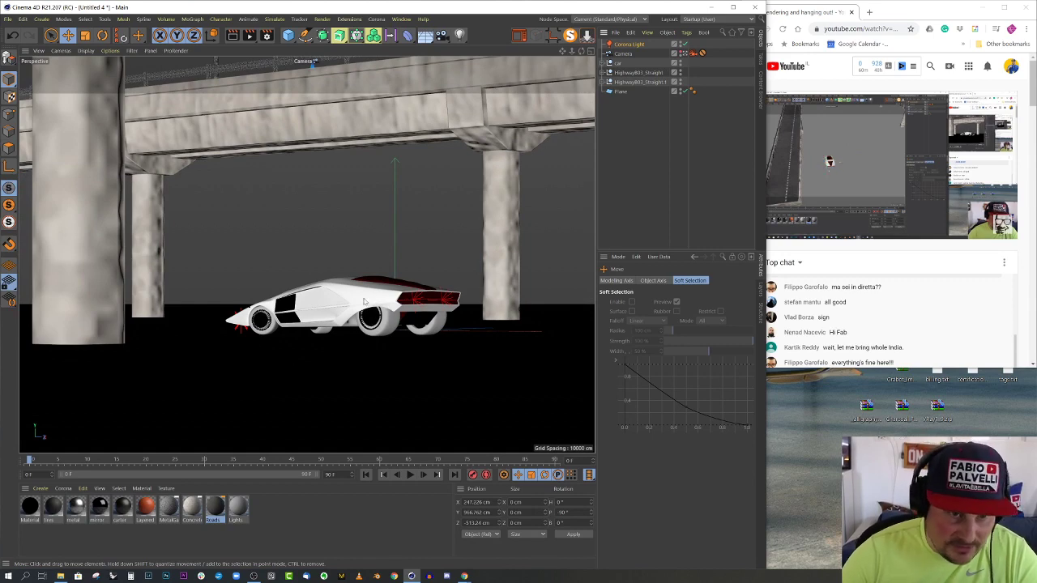
pyautogui.doubleClick(145, 507)
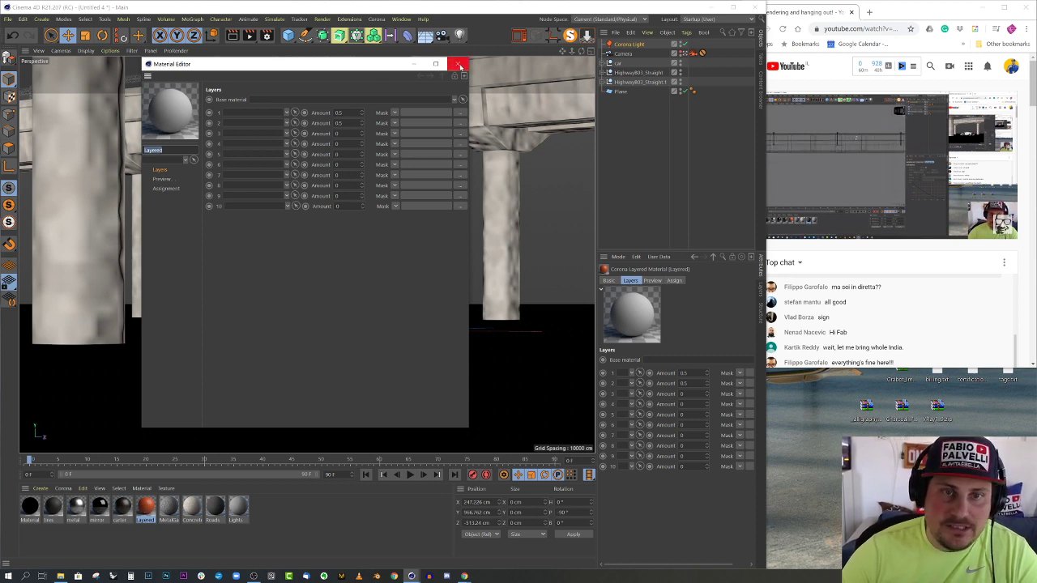
pyautogui.click(459, 64)
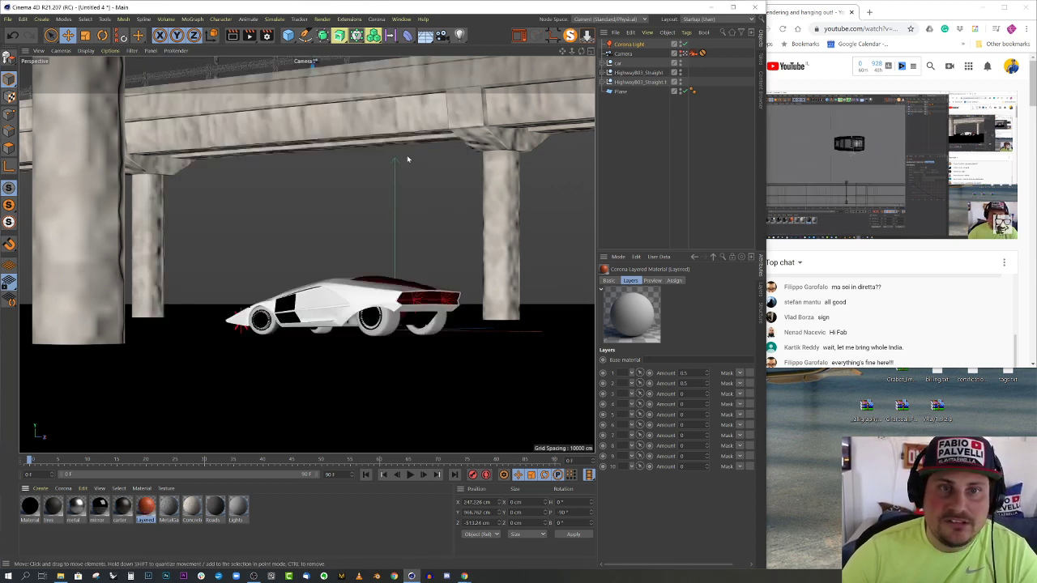
# Switch to the lancia7.c4d scene and copy its base_color, car_coat, carpaint and Layered materials
pyautogui.click(401, 18)
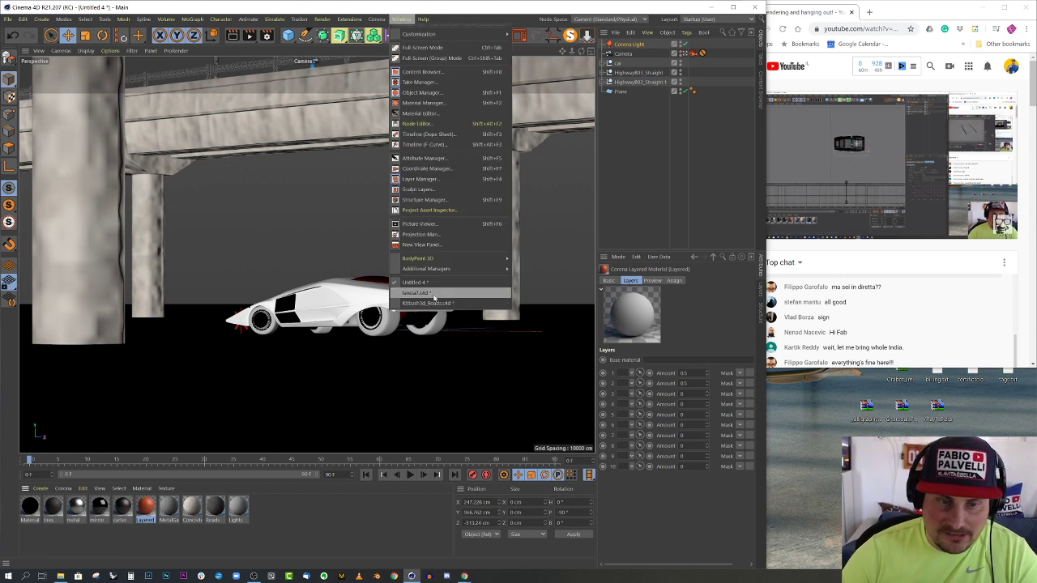
pyautogui.press('Escape')
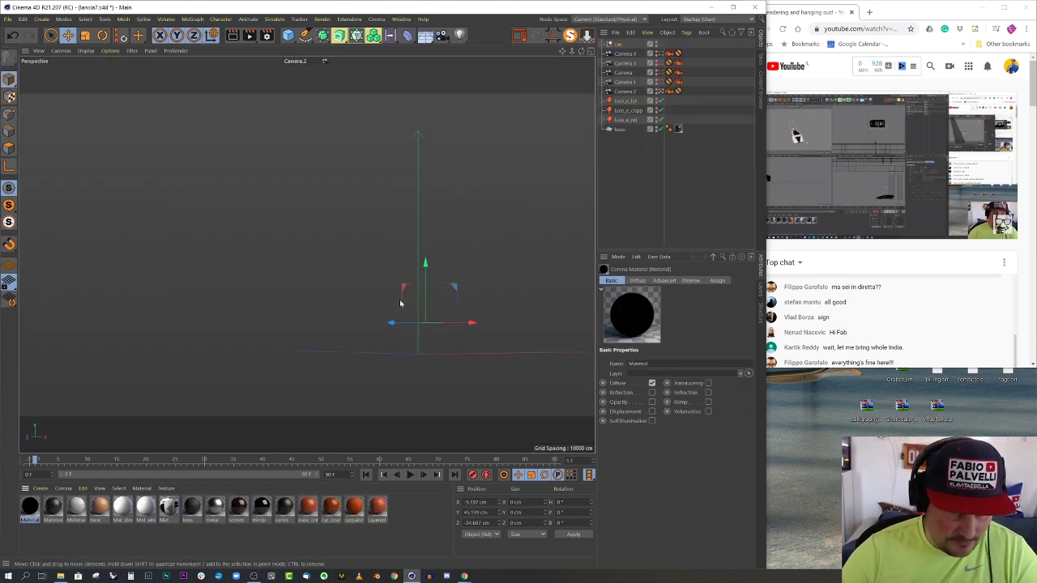
pyautogui.moveTo(328, 525); pyautogui.dragTo(383, 499)
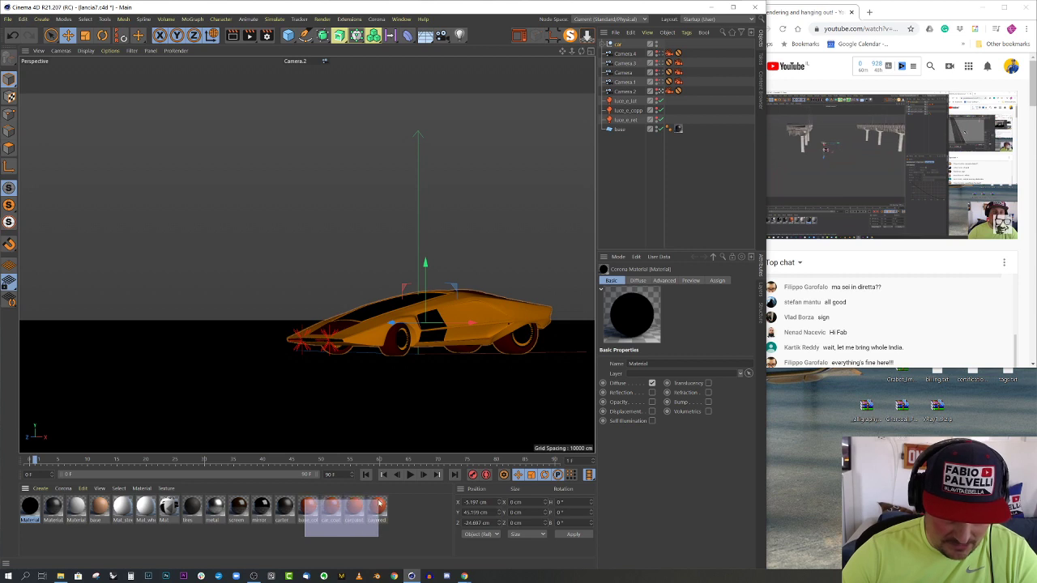
pyautogui.click(74, 490)
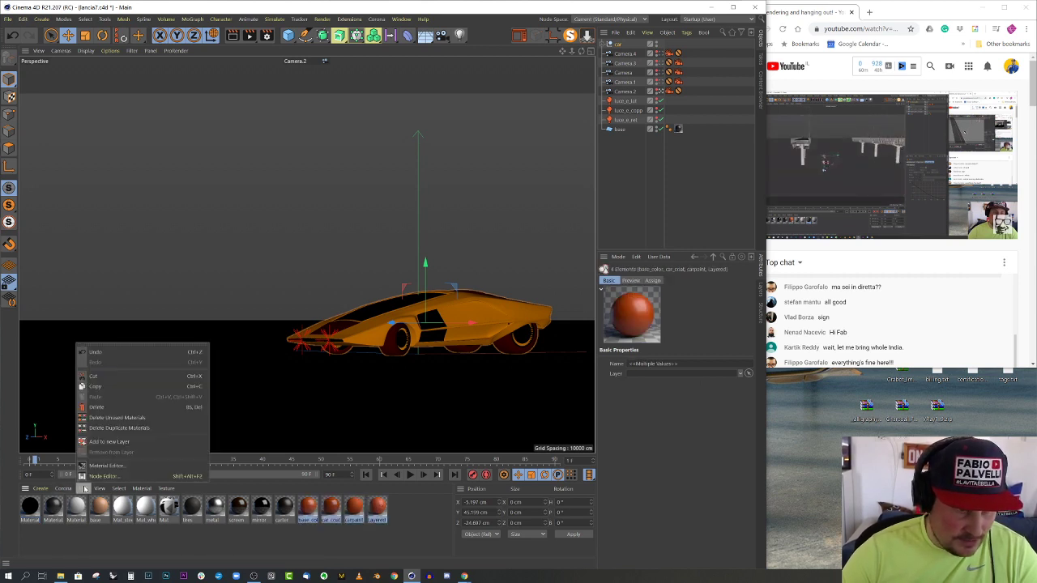
pyautogui.click(105, 387)
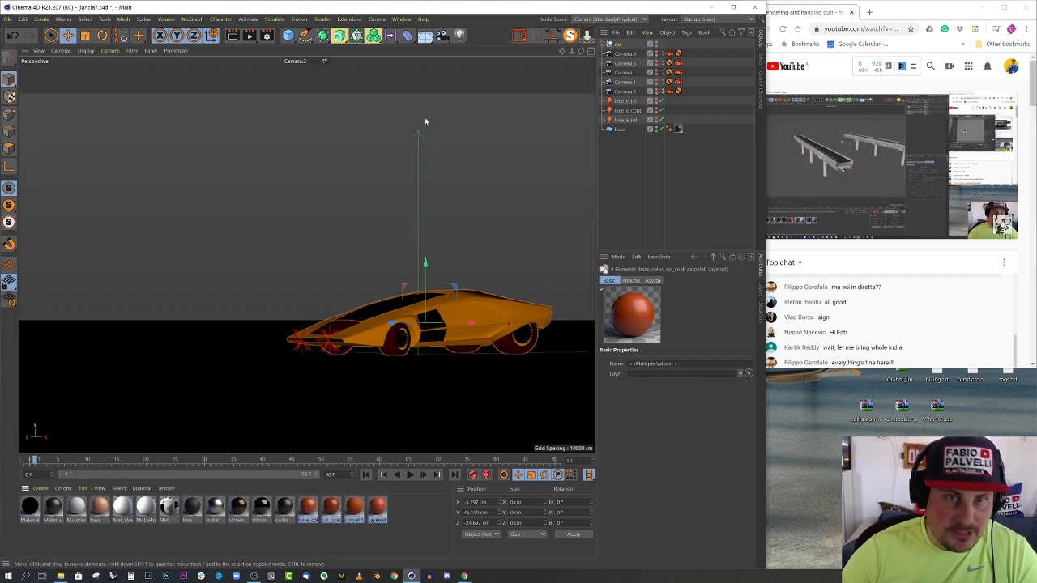
# Return to the Untitled 4 scene and paste the four copied car paint materials
pyautogui.click(401, 19)
pyautogui.click(432, 285)
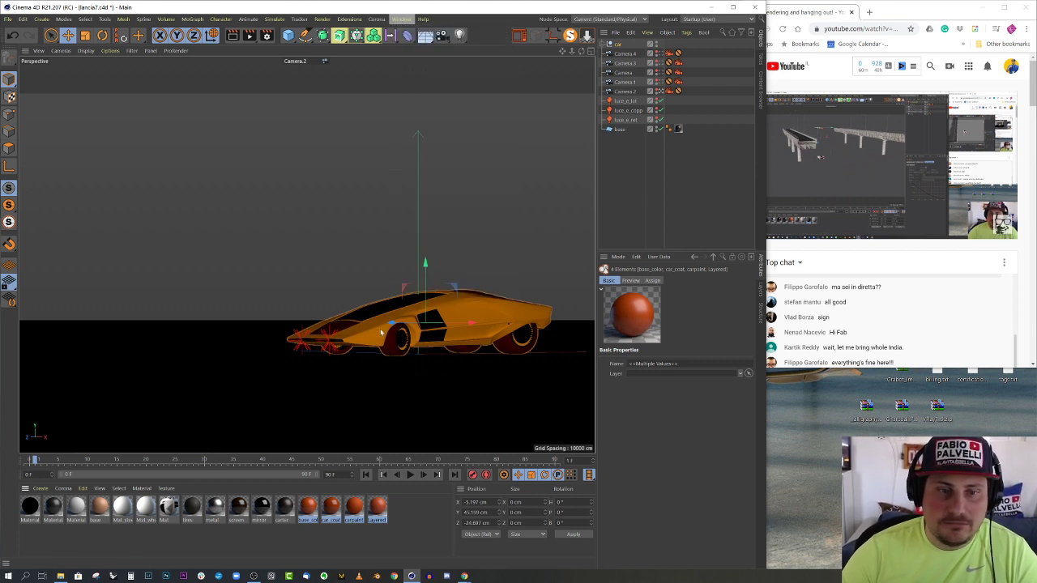
pyautogui.click(83, 488)
pyautogui.click(111, 397)
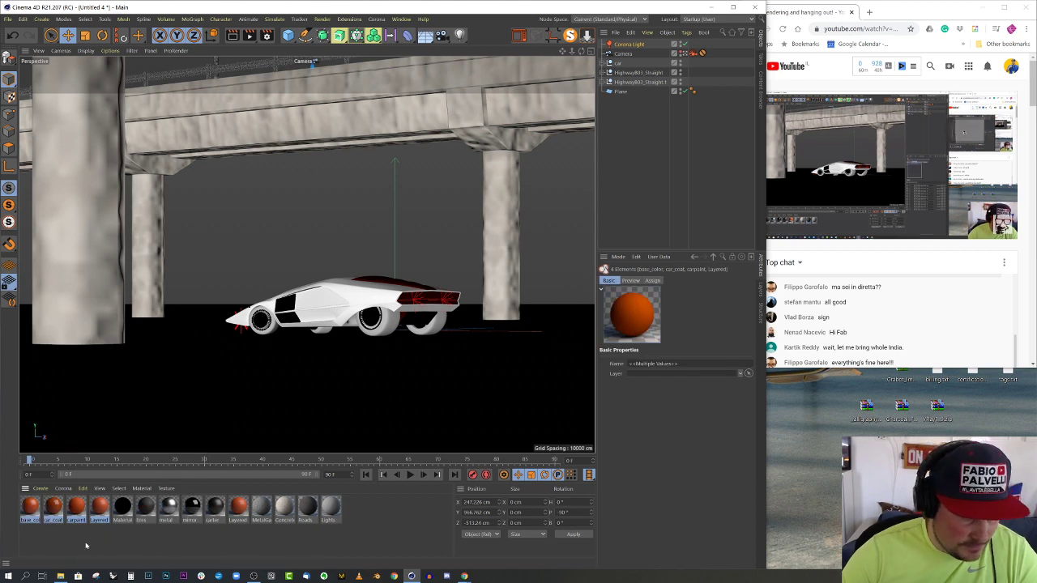
# Replace the car's old Layered material with the newly pasted Layered material
pyautogui.click(96, 533)
pyautogui.click(100, 507)
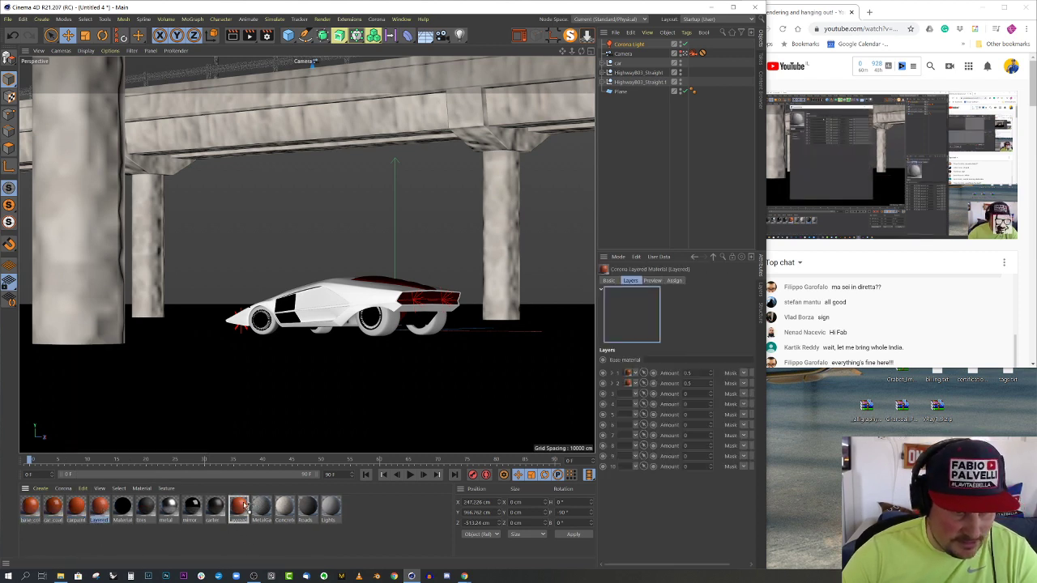
pyautogui.press('Delete')
pyautogui.click(215, 507)
pyautogui.moveTo(297, 463); pyautogui.dragTo(356, 302)
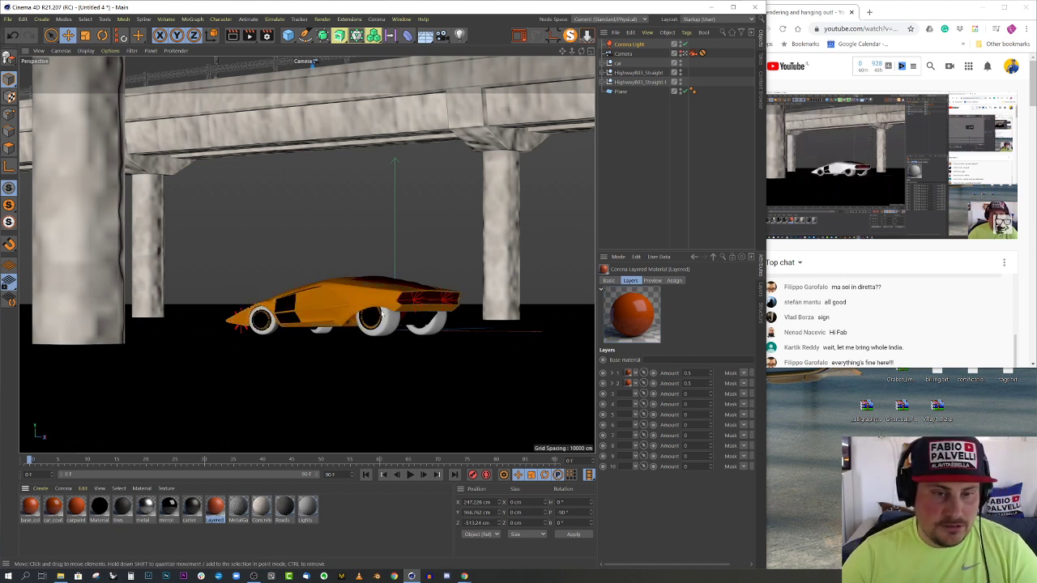
pyautogui.click(390, 329)
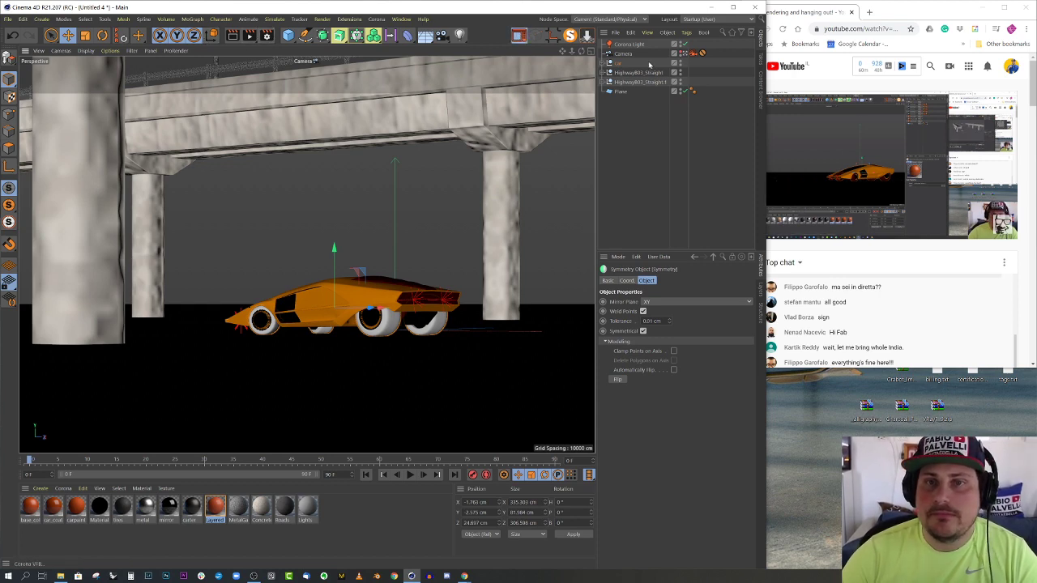
pyautogui.click(616, 137)
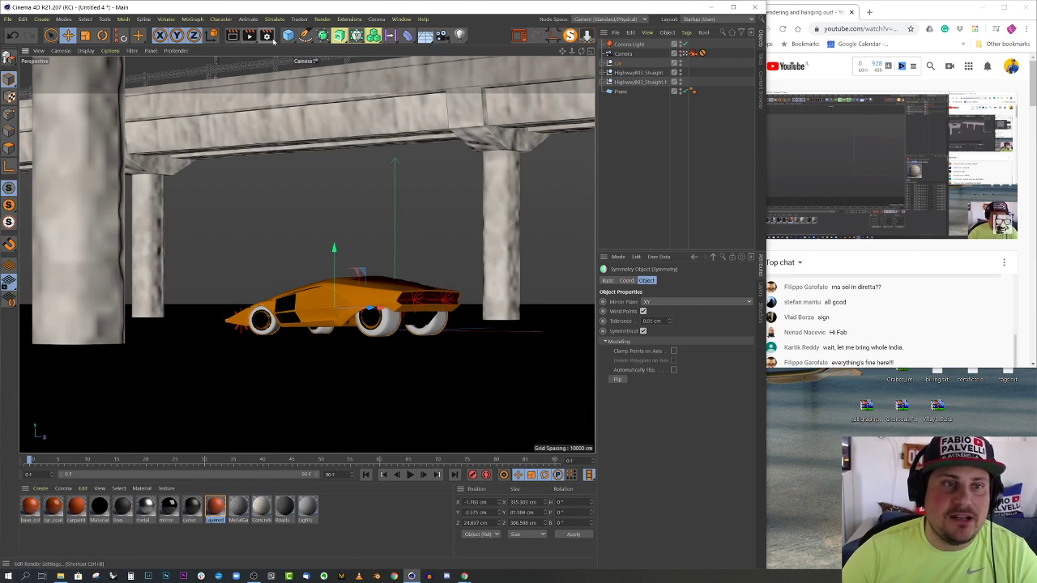
# Set the render output size to 2000 x 1125 pixels with the ratio locked
pyautogui.click(272, 39)
pyautogui.click(302, 67)
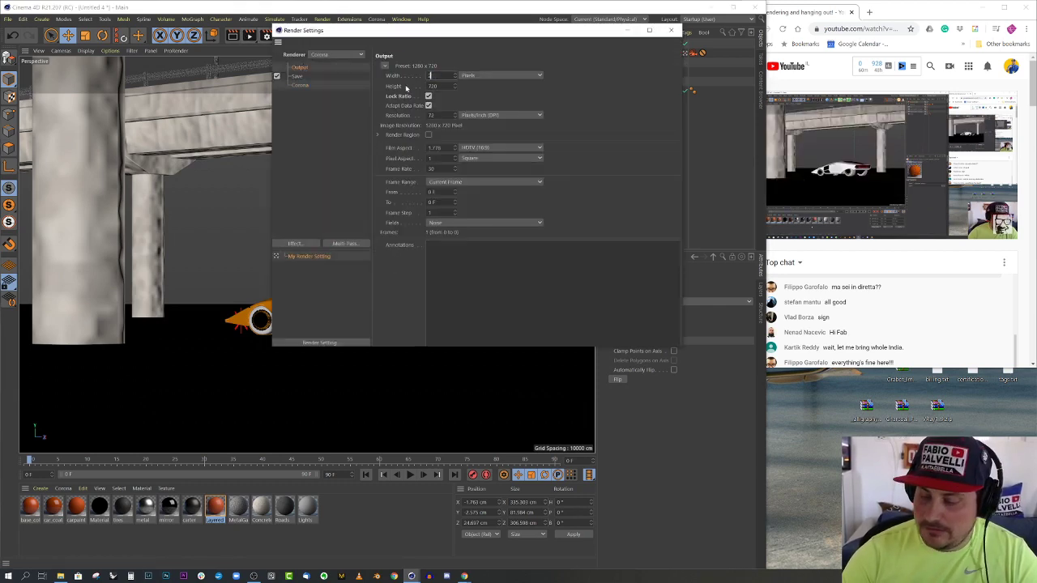
pyautogui.write('000')
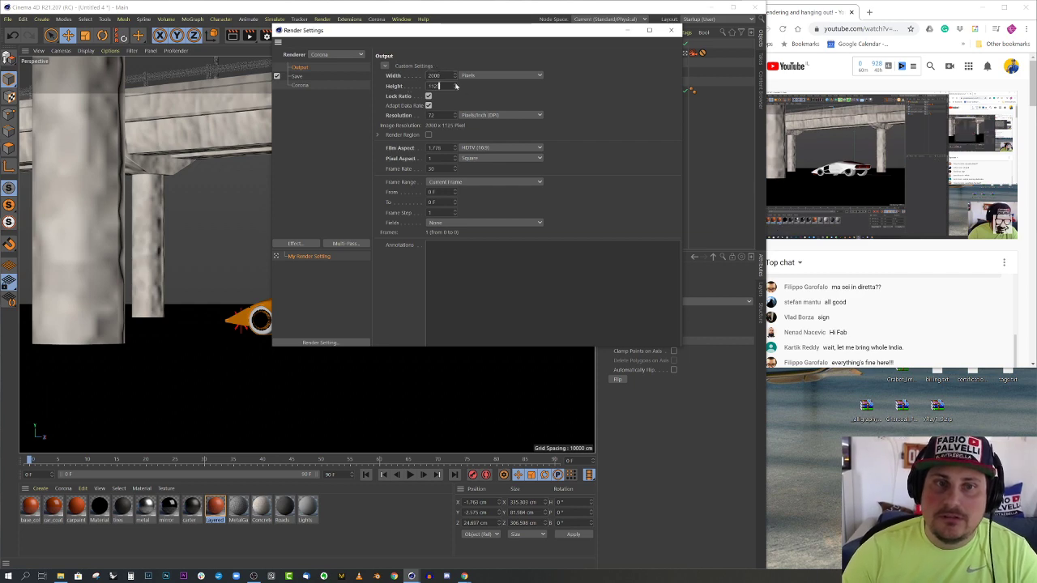
pyautogui.click(671, 30)
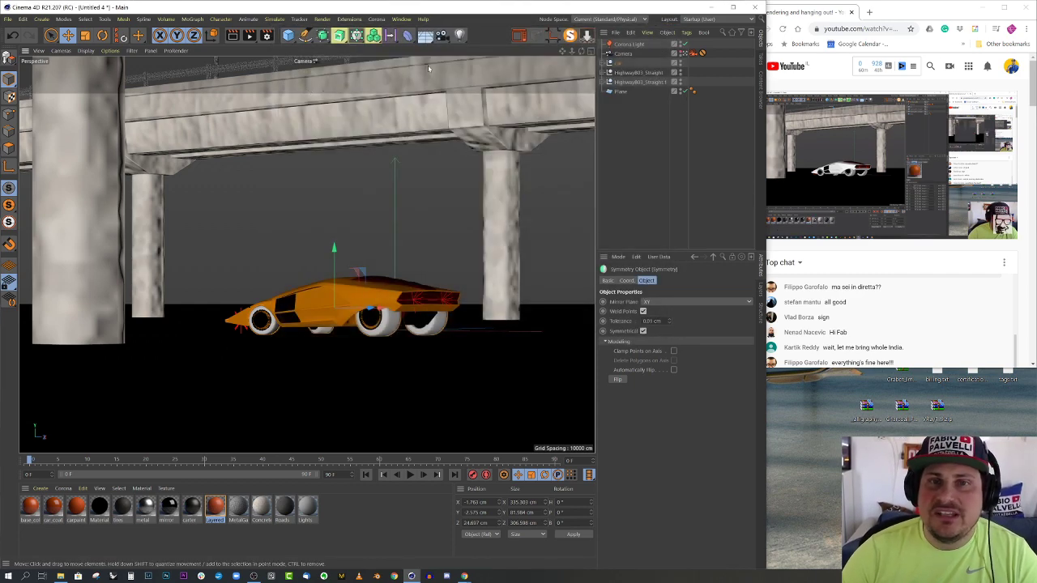
# Run a Corona test render of the camera view, check the car paint and lighting, and close the frame buffer
pyautogui.click(520, 36)
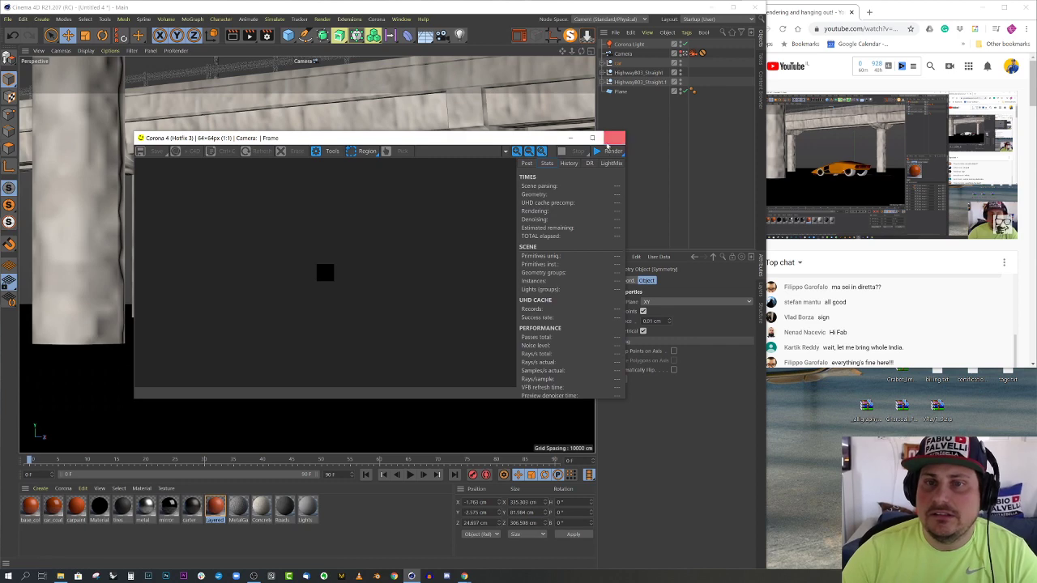
pyautogui.click(609, 151)
pyautogui.moveTo(542, 140); pyautogui.dragTo(454, 90)
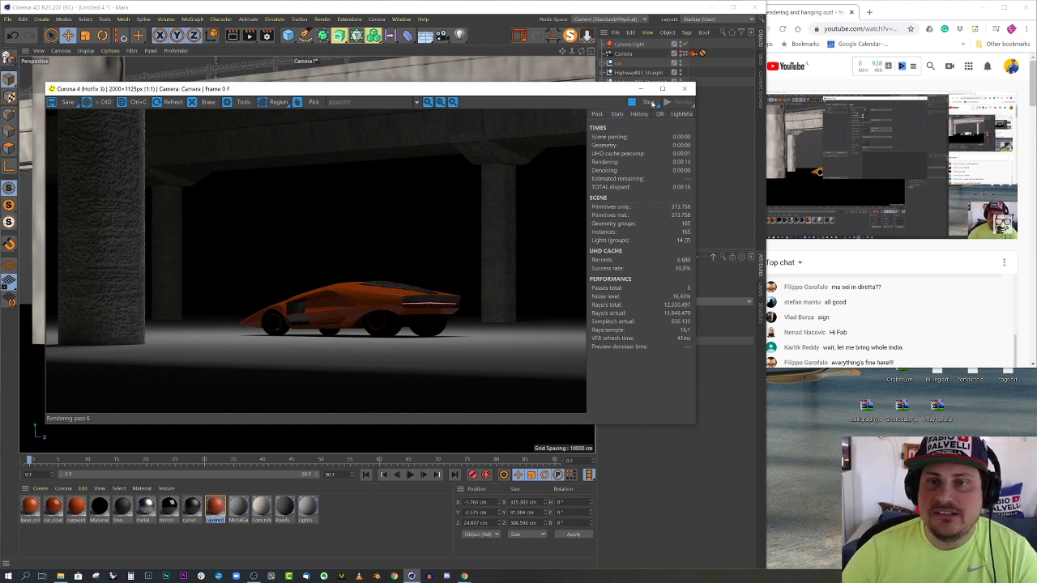
pyautogui.click(685, 88)
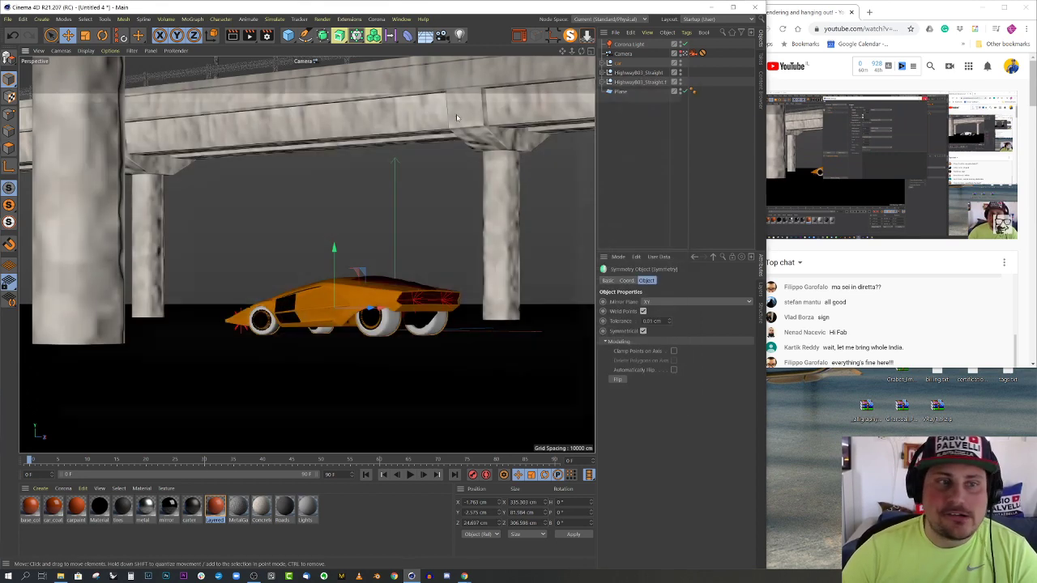
# Inspect the ConcreteMix material used on the bridge pillar and create a new standard Corona material to replace it
pyautogui.click(109, 196)
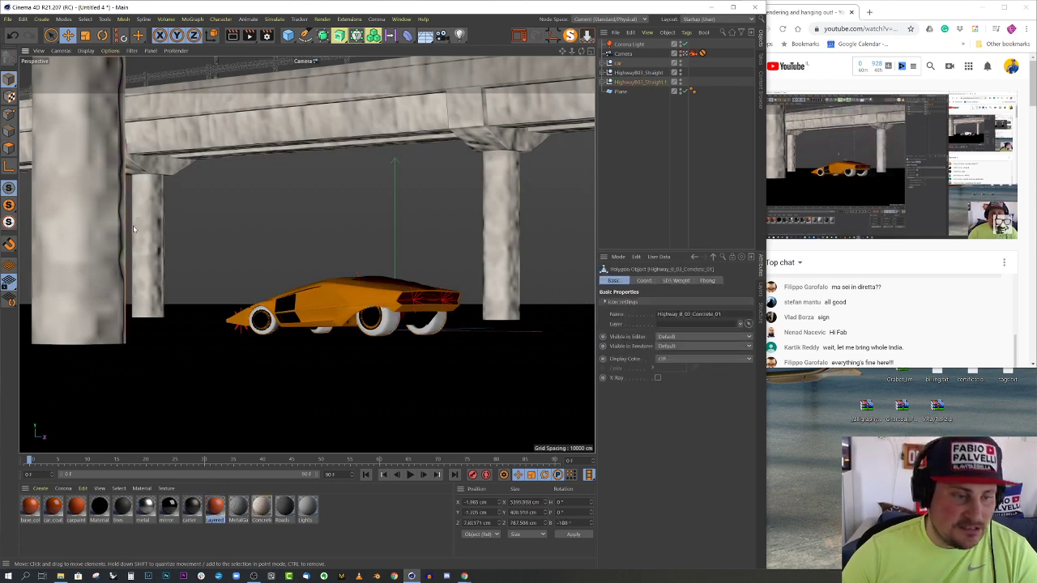
pyautogui.click(260, 506)
pyautogui.doubleClick(260, 506)
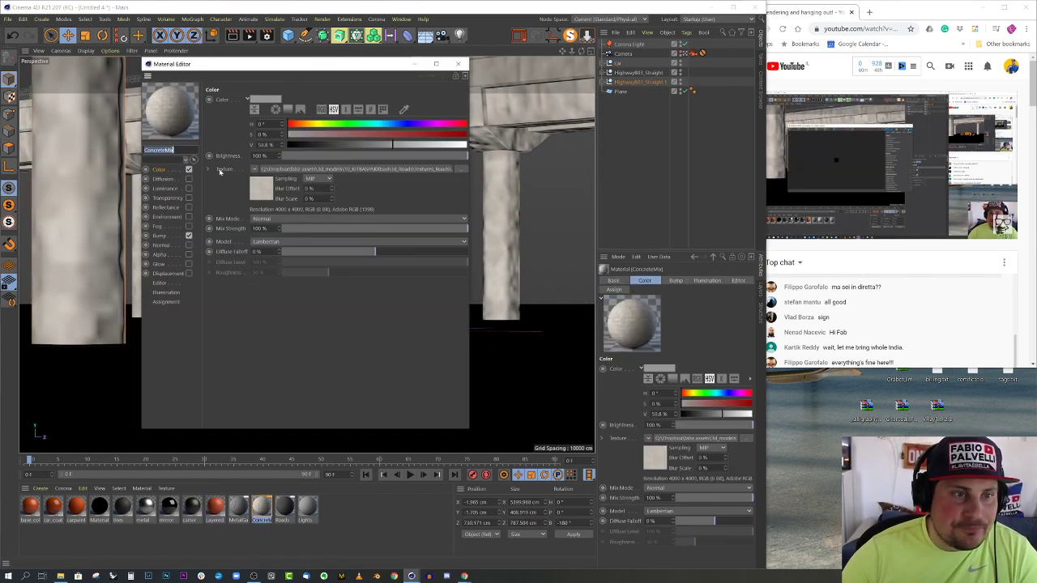
pyautogui.click(63, 489)
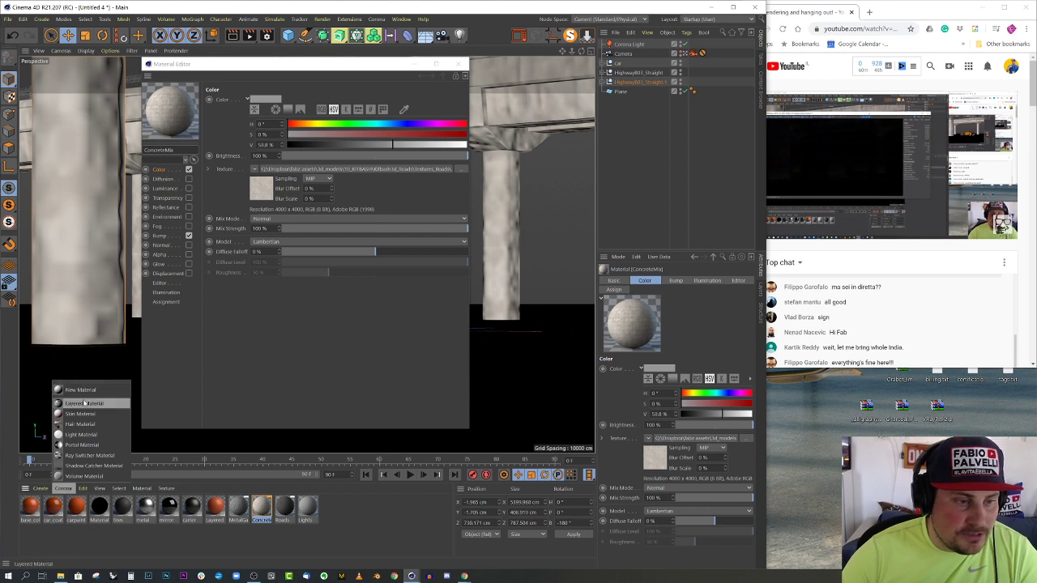
pyautogui.click(88, 390)
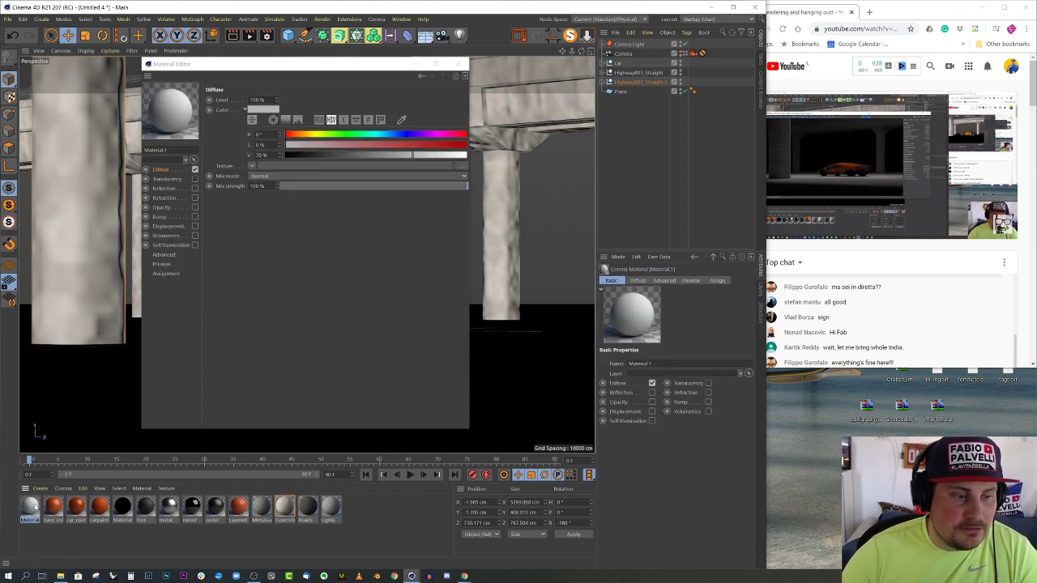
pyautogui.click(171, 173)
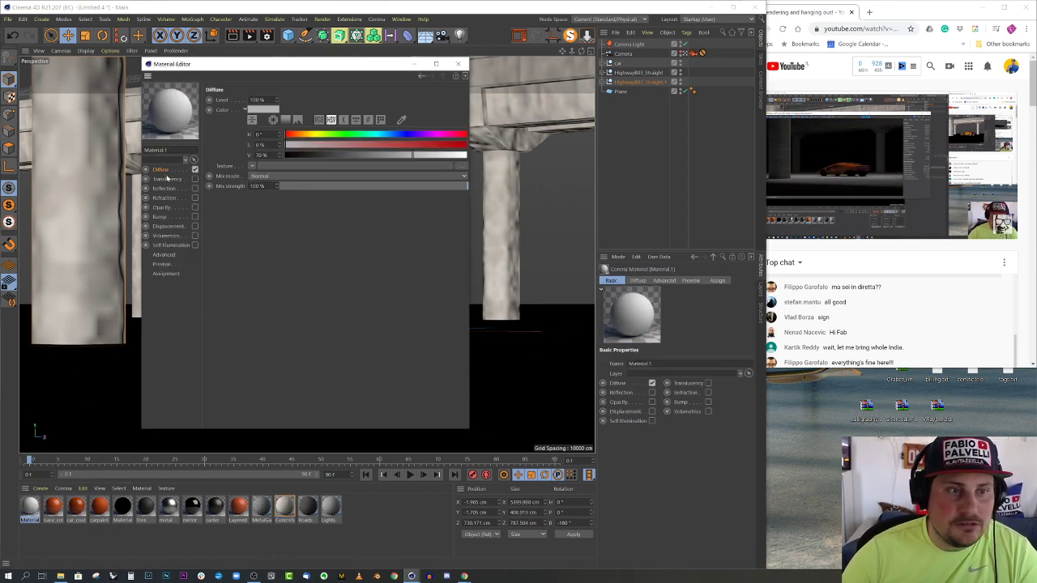
# Copy the color texture shader from ConcreteMix and paste it as the new Corona material's diffuse texture
pyautogui.click(284, 506)
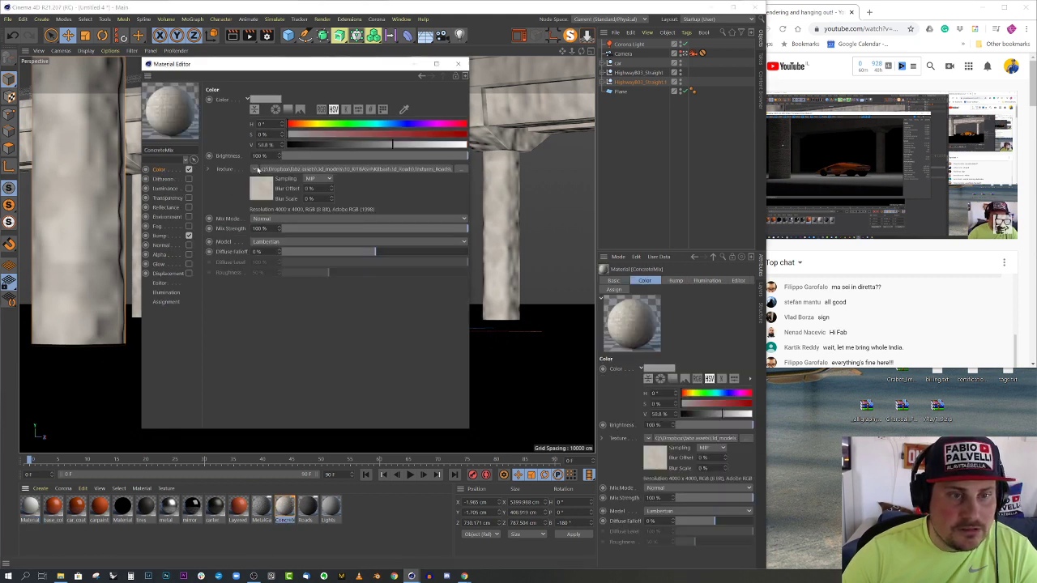
pyautogui.click(254, 169)
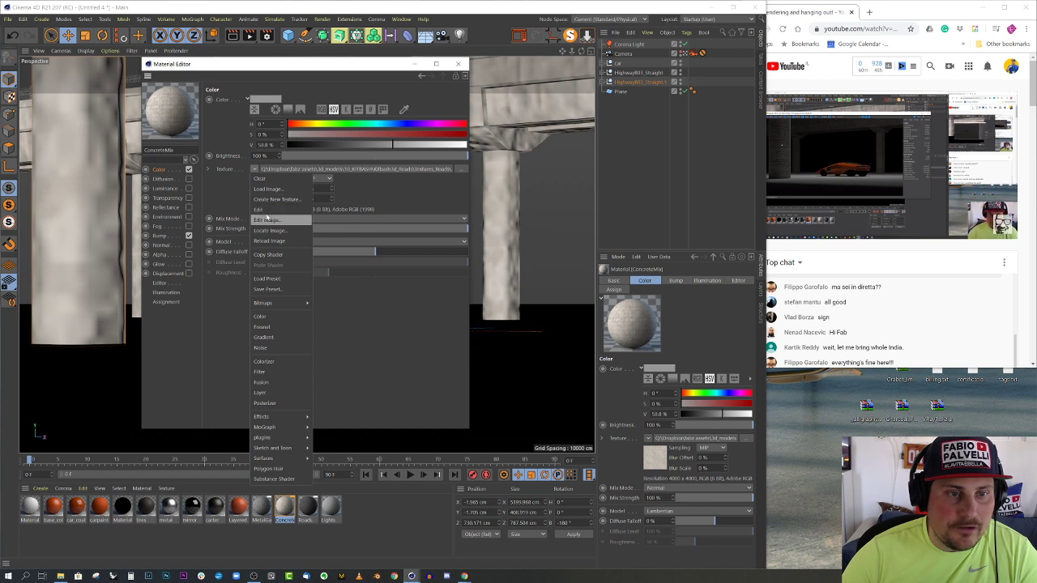
pyautogui.click(274, 255)
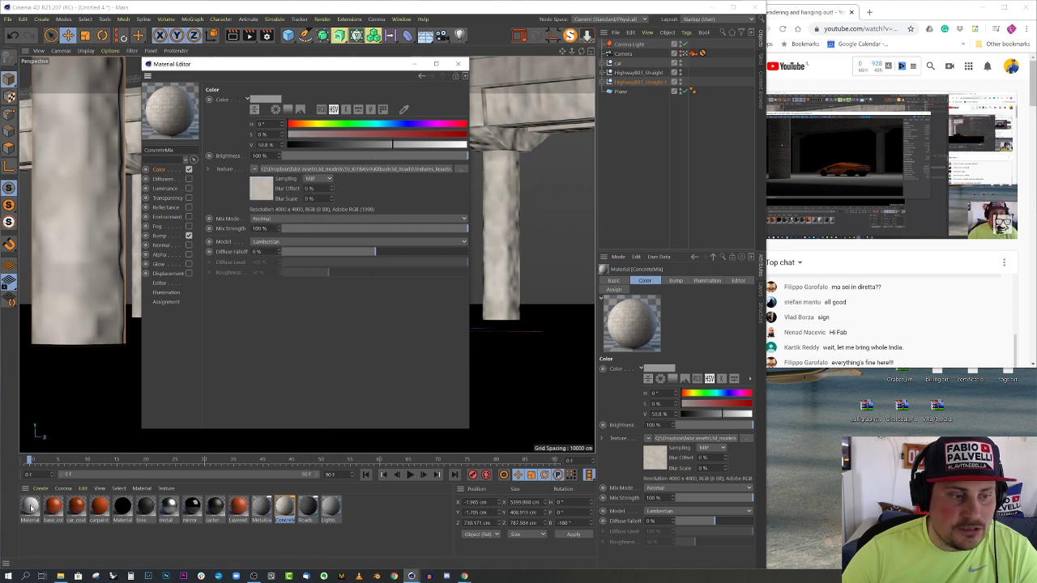
pyautogui.click(29, 506)
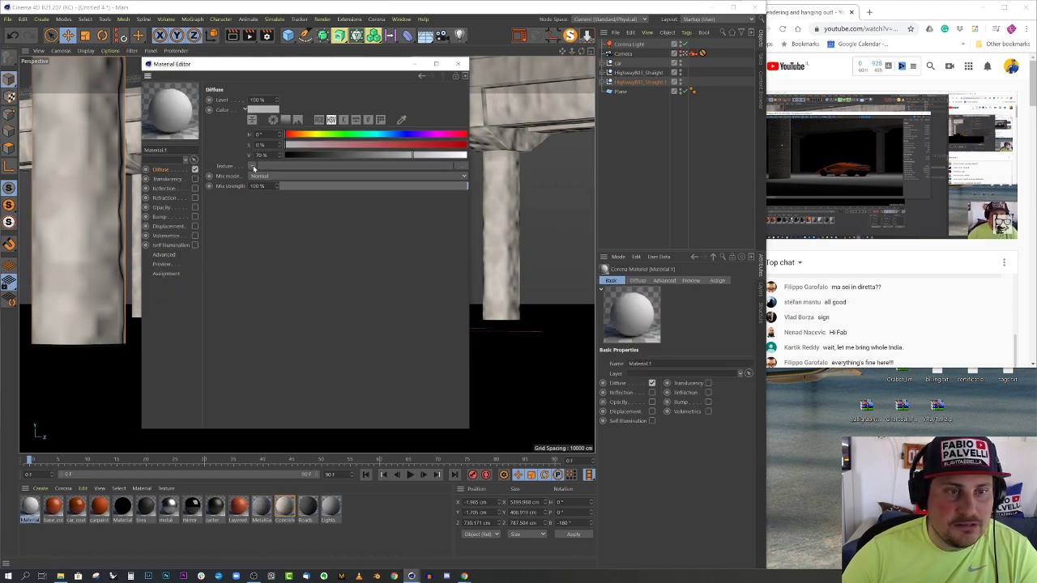
pyautogui.click(253, 168)
pyautogui.click(275, 216)
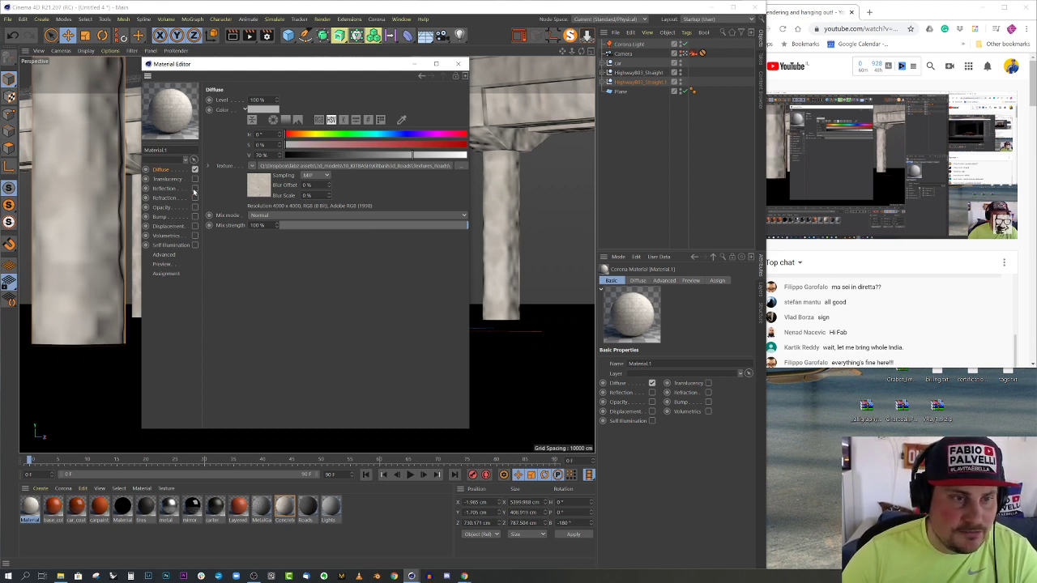
# Enable reflection on the new concrete material, paste the concrete texture into it and lower the glossiness to 0.65
pyautogui.click(164, 188)
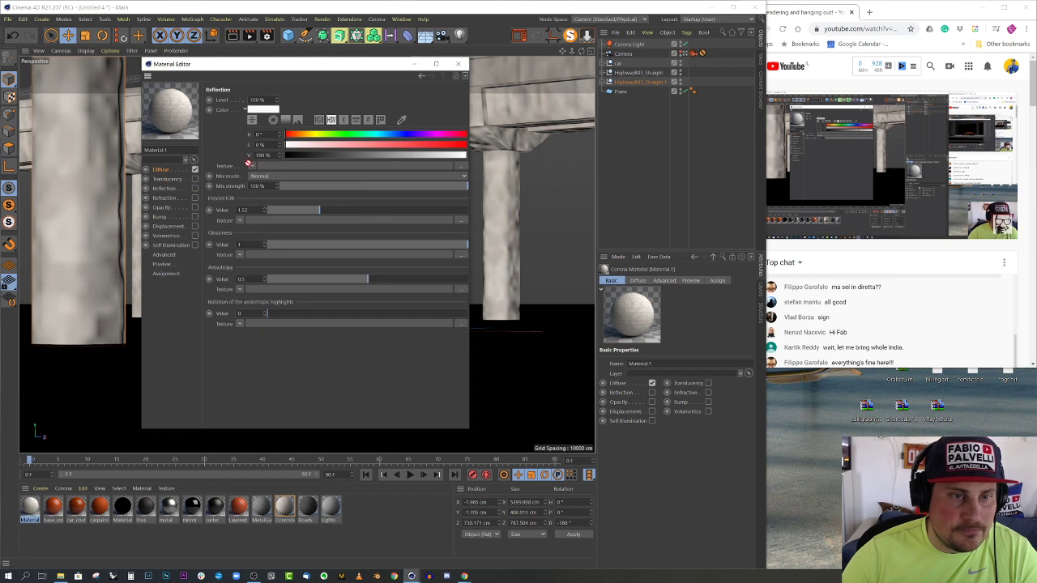
pyautogui.moveTo(248, 164); pyautogui.dragTo(235, 171)
pyautogui.click(194, 188)
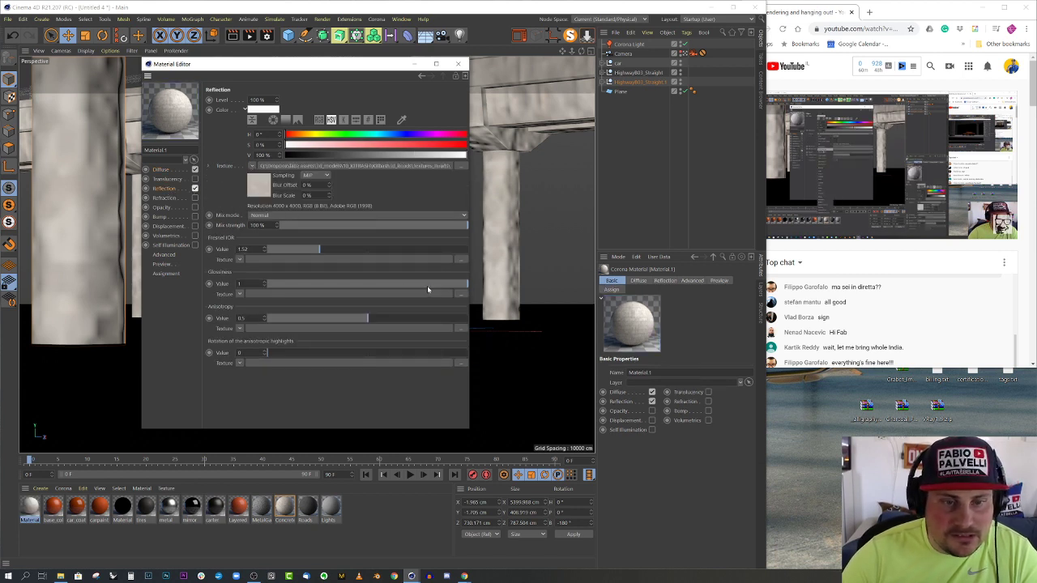
pyautogui.moveTo(426, 285); pyautogui.dragTo(403, 289)
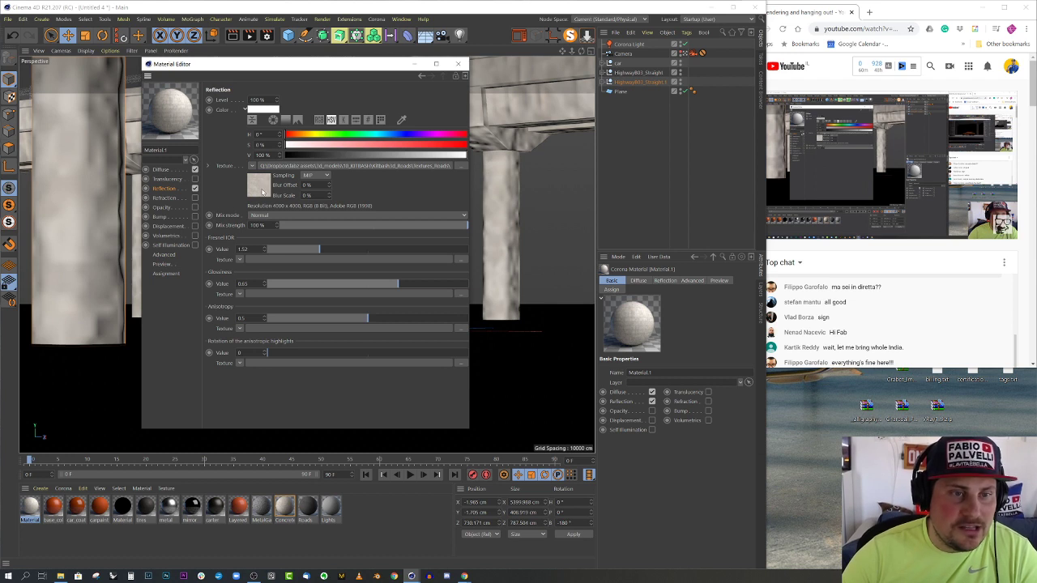
# Paste the concrete texture into the material's bump channel, enable bump with a strength of 3%, and close the material editor
pyautogui.click(162, 217)
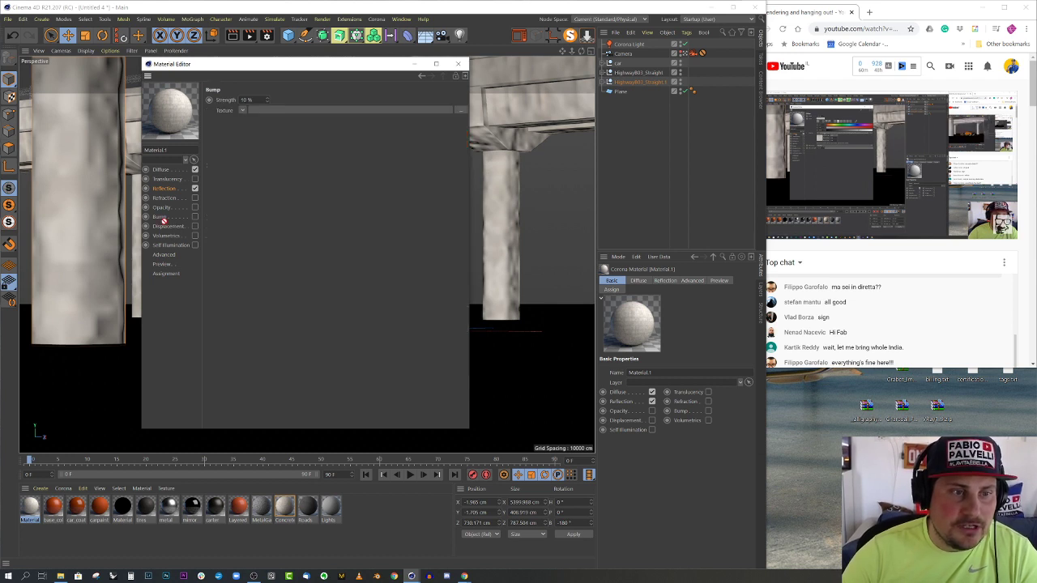
pyautogui.click(241, 110)
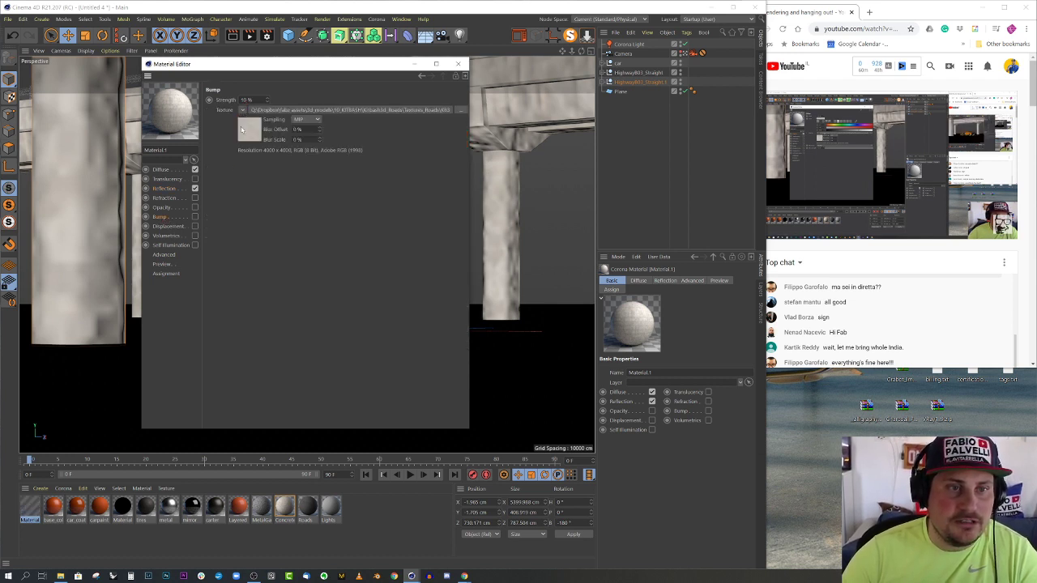
pyautogui.click(195, 217)
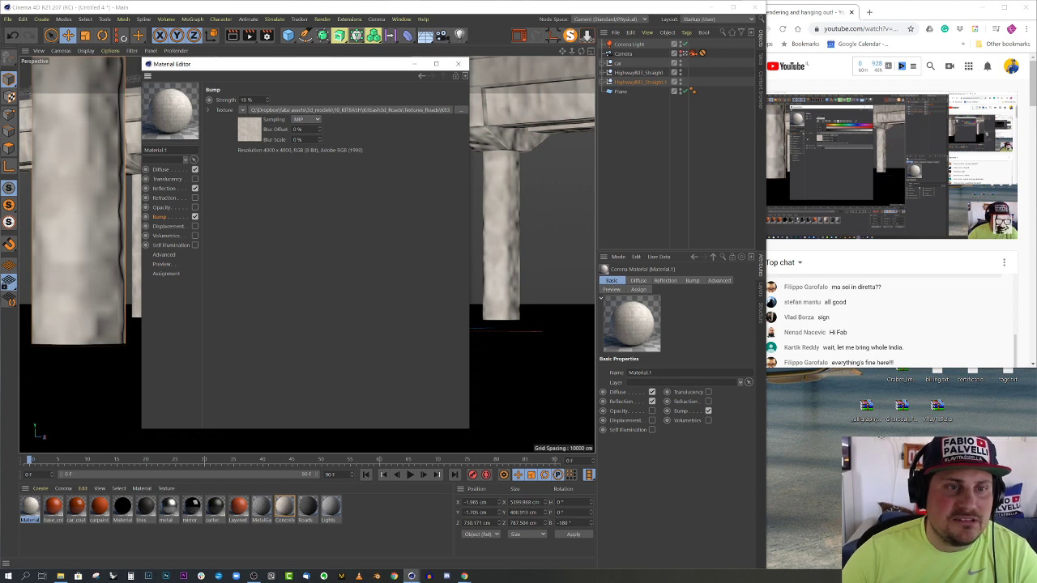
pyautogui.write('3')
pyautogui.press('Return')
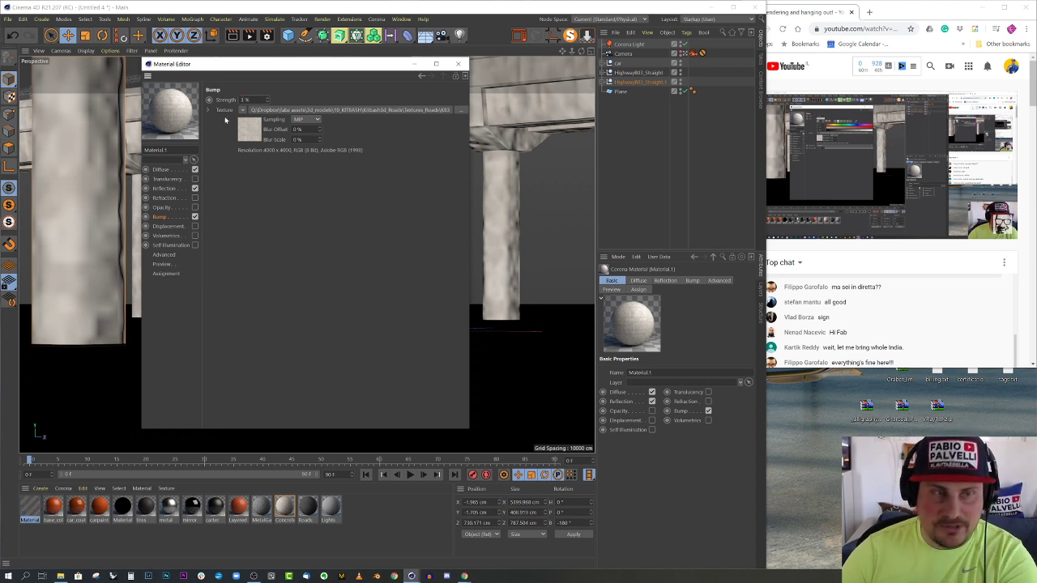
pyautogui.click(458, 63)
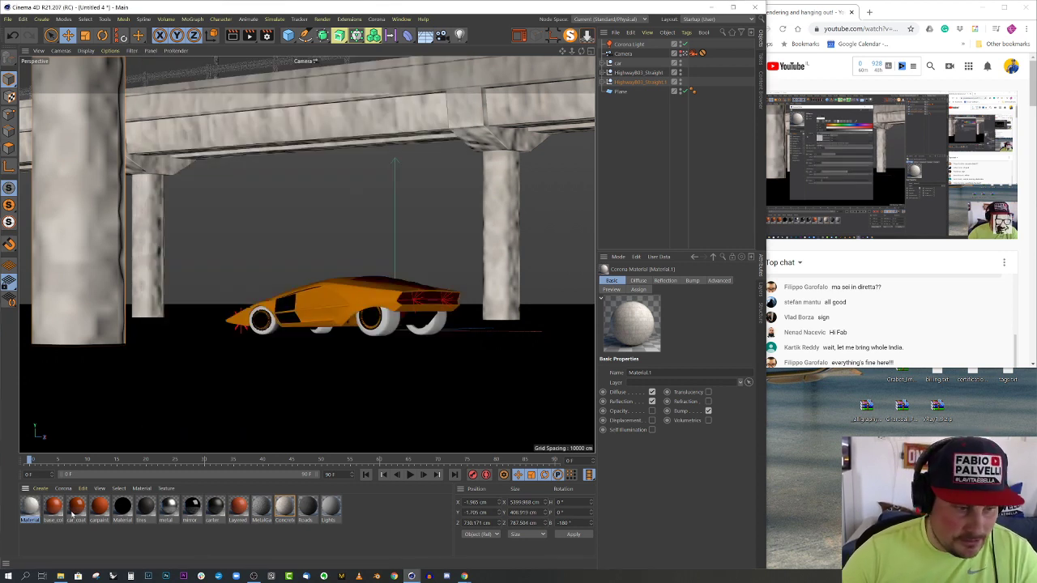
# Replace ConcreteMix with the new Corona concrete material and check it in a Corona test render
pyautogui.moveTo(279, 518)
pyautogui.mouseDown()
pyautogui.moveTo(266, 528)
pyautogui.moveTo(284, 508)
pyautogui.mouseUp()
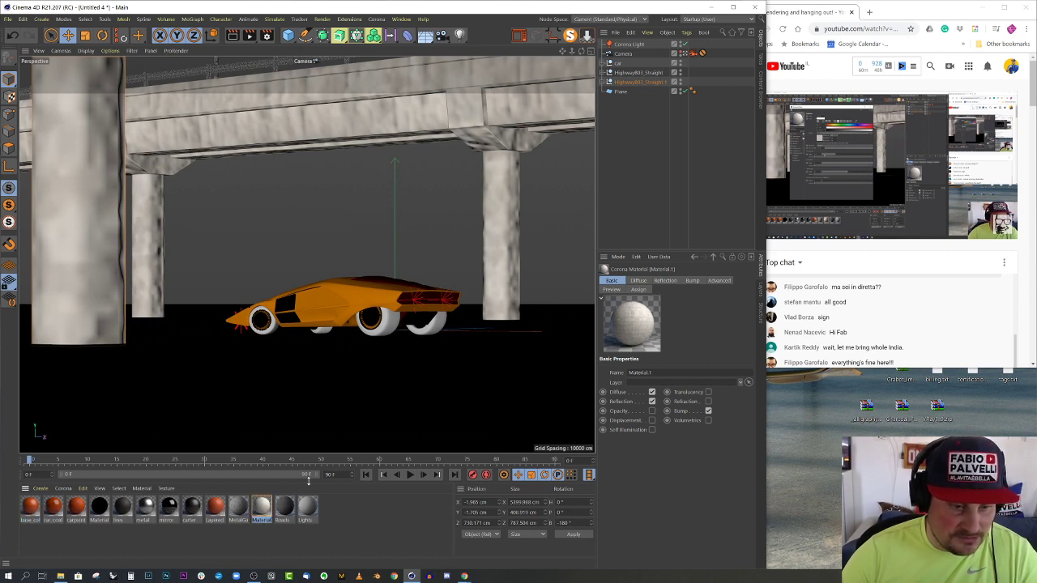
pyautogui.click(518, 35)
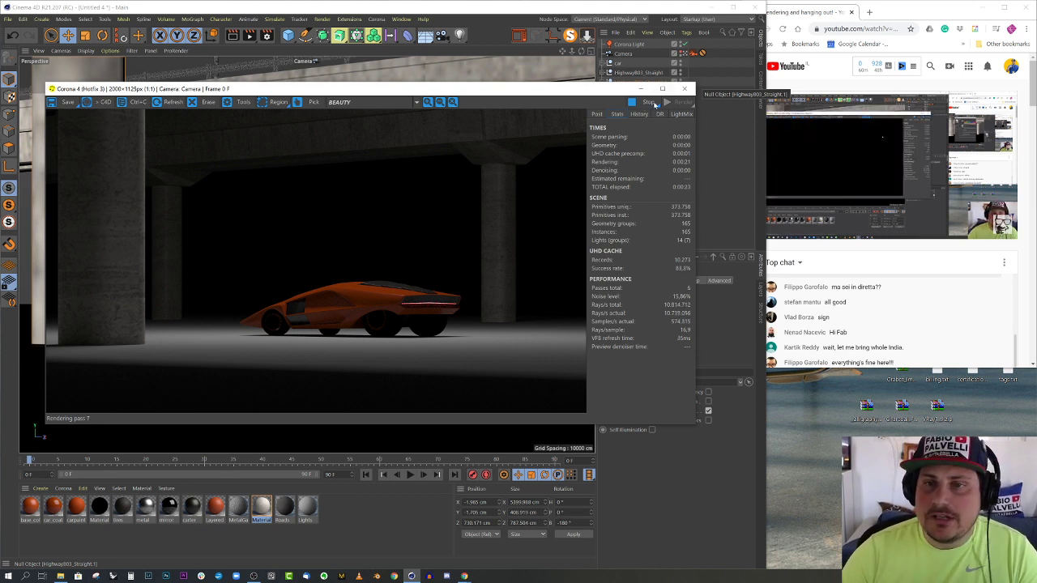
pyautogui.click(684, 88)
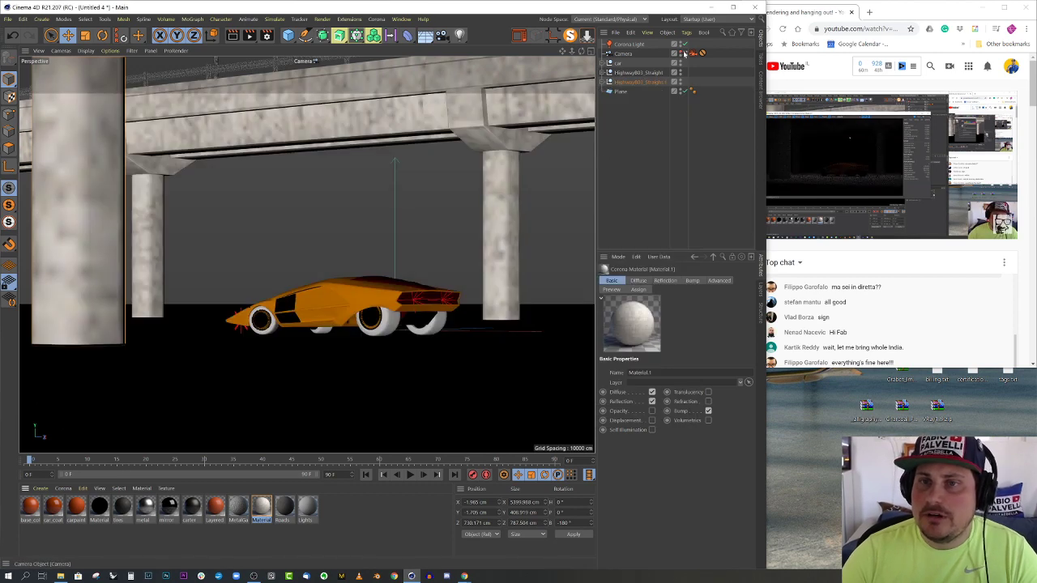
# Move the camera's focus plane onto the car in the top view, at a focus distance of about 2746 cm
pyautogui.click(624, 54)
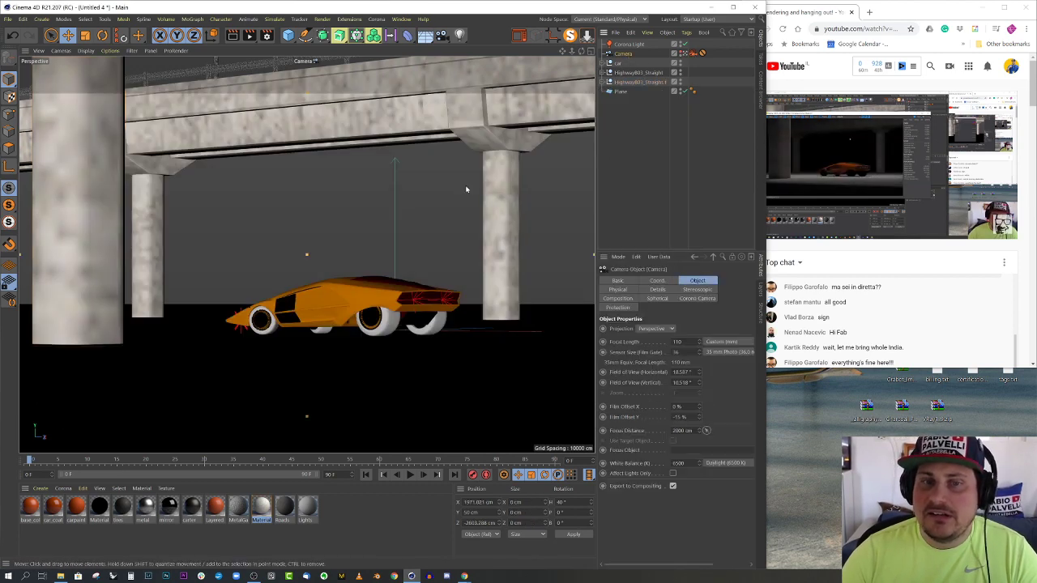
pyautogui.middleClick(466, 189)
pyautogui.middleClick(456, 176)
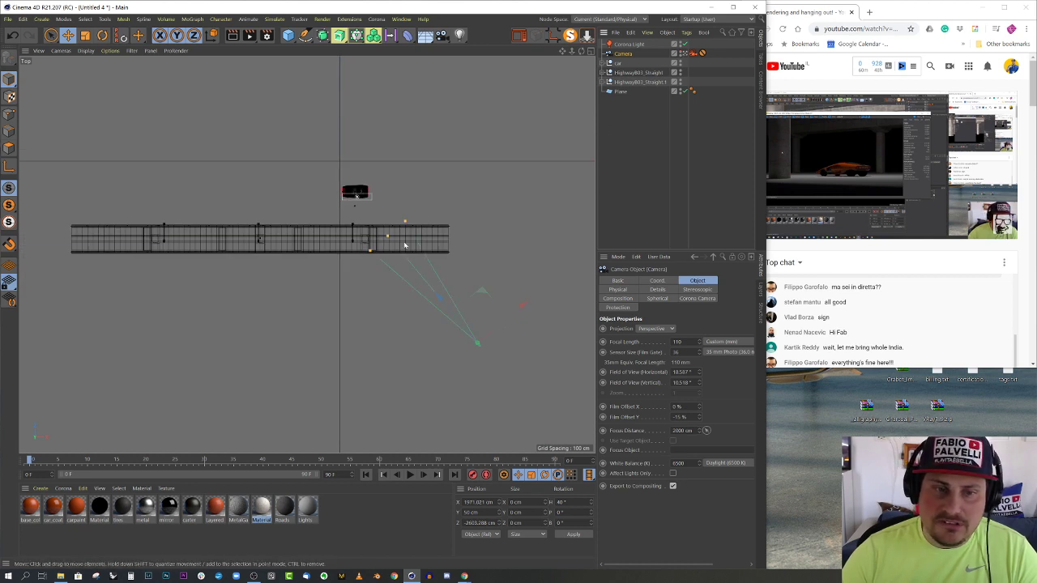
pyautogui.moveTo(389, 238); pyautogui.dragTo(369, 214)
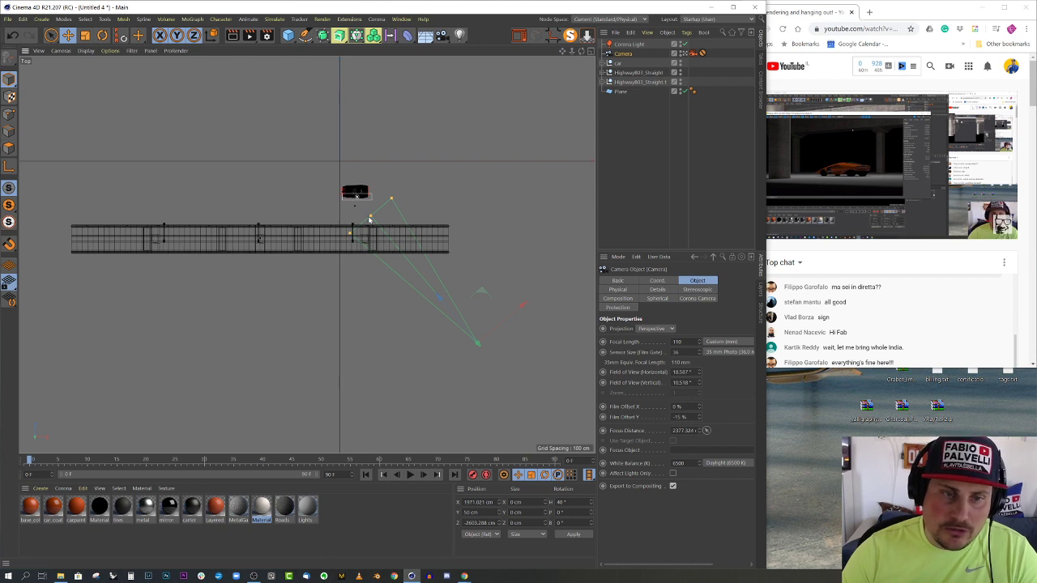
pyautogui.moveTo(355, 201); pyautogui.dragTo(357, 196)
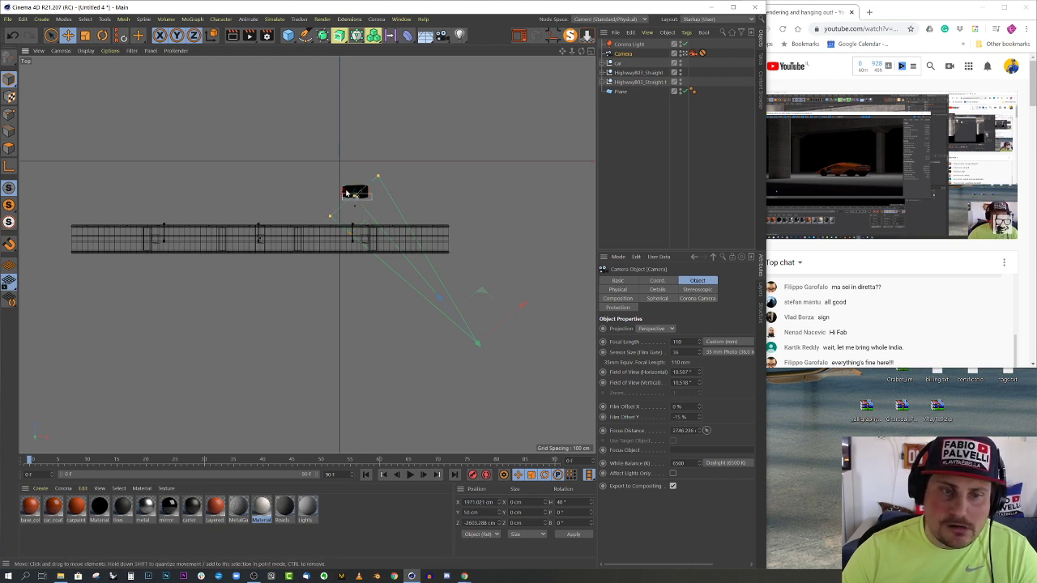
pyautogui.scroll(3, 356, 196)
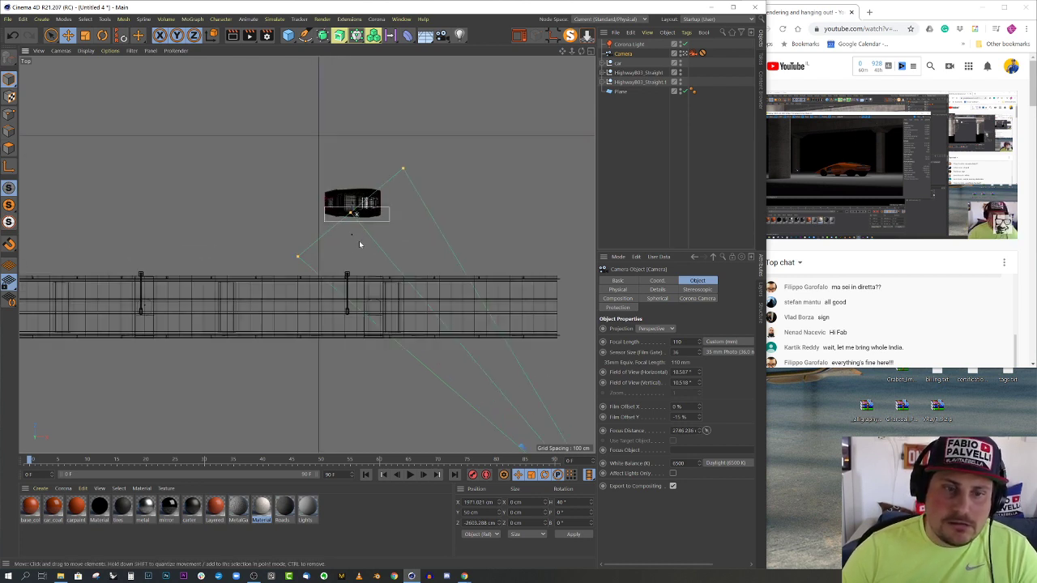
pyautogui.scroll(-2, 336, 215)
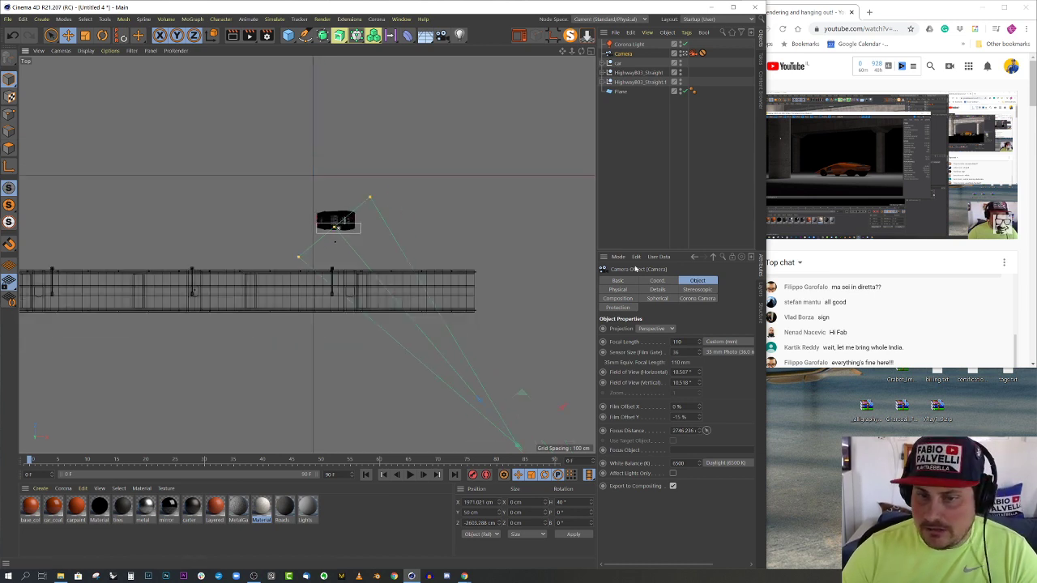
# Set the Corona camera's F-stop to 2, then override and enable its depth of field
pyautogui.click(698, 53)
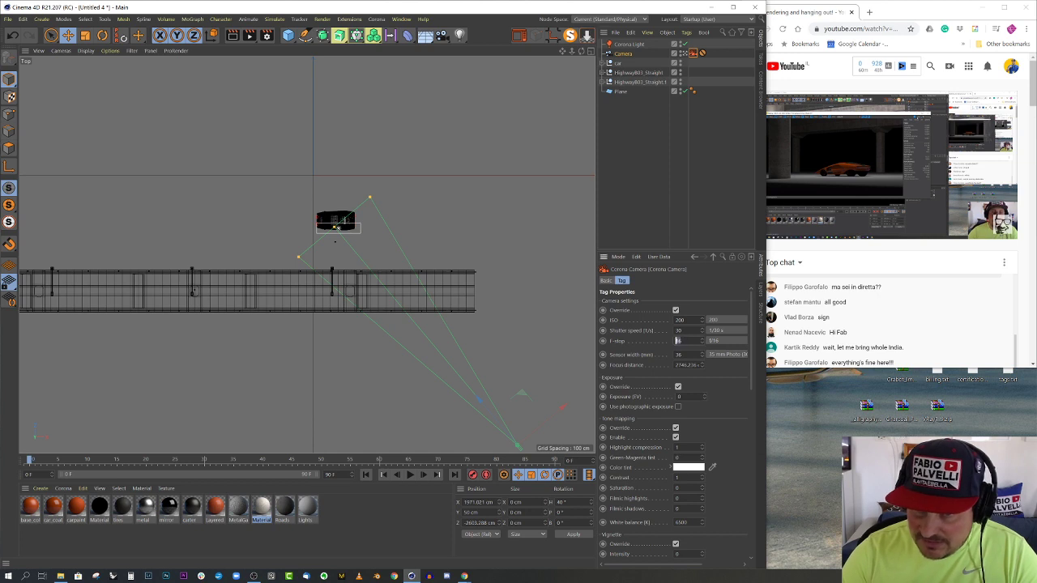
pyautogui.write('2')
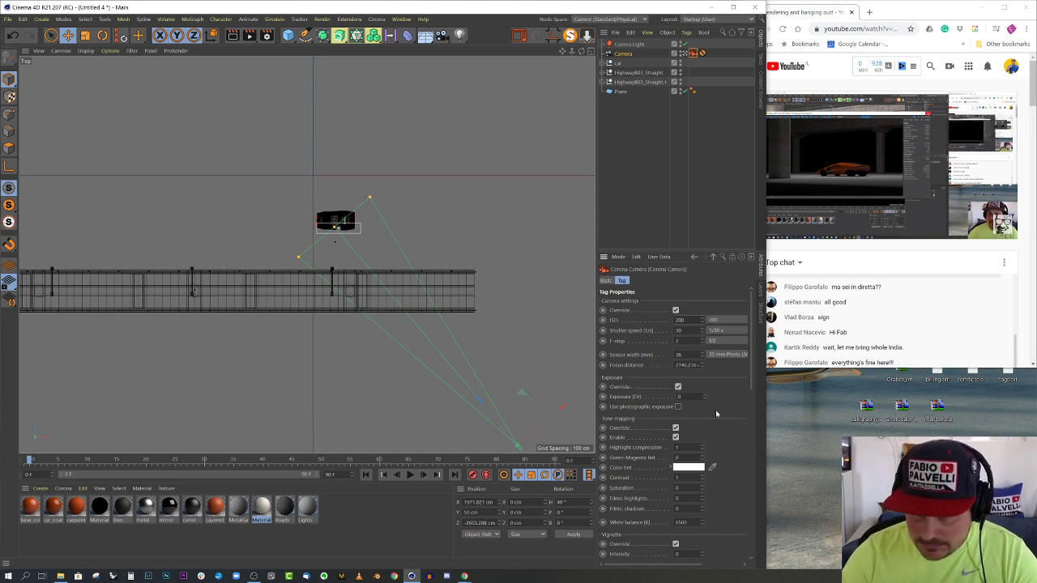
pyautogui.hotkey('shift', 'Tab')
pyautogui.hotkey('shift', 'Tab')
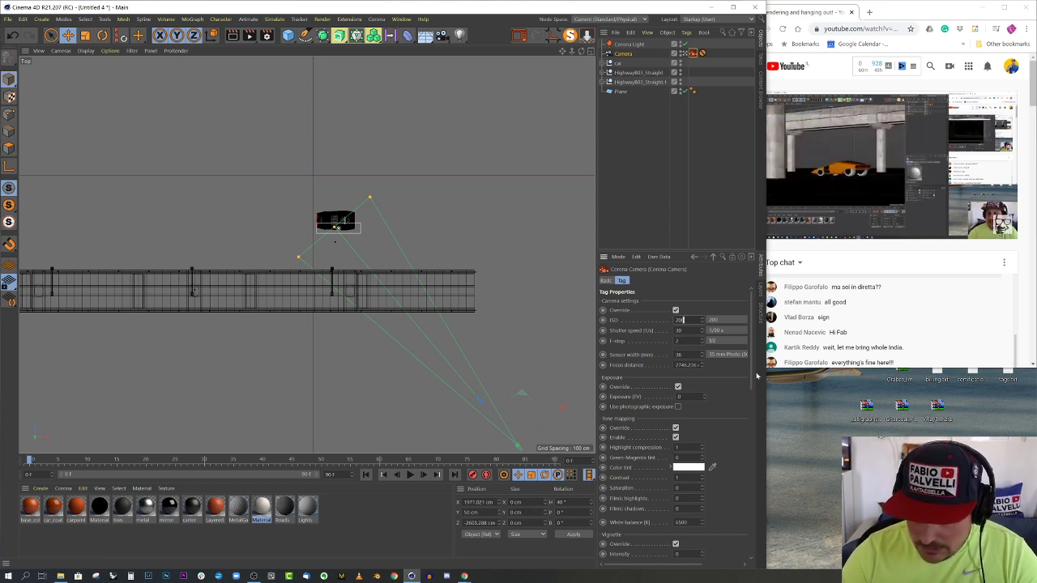
pyautogui.moveTo(757, 375); pyautogui.dragTo(750, 480)
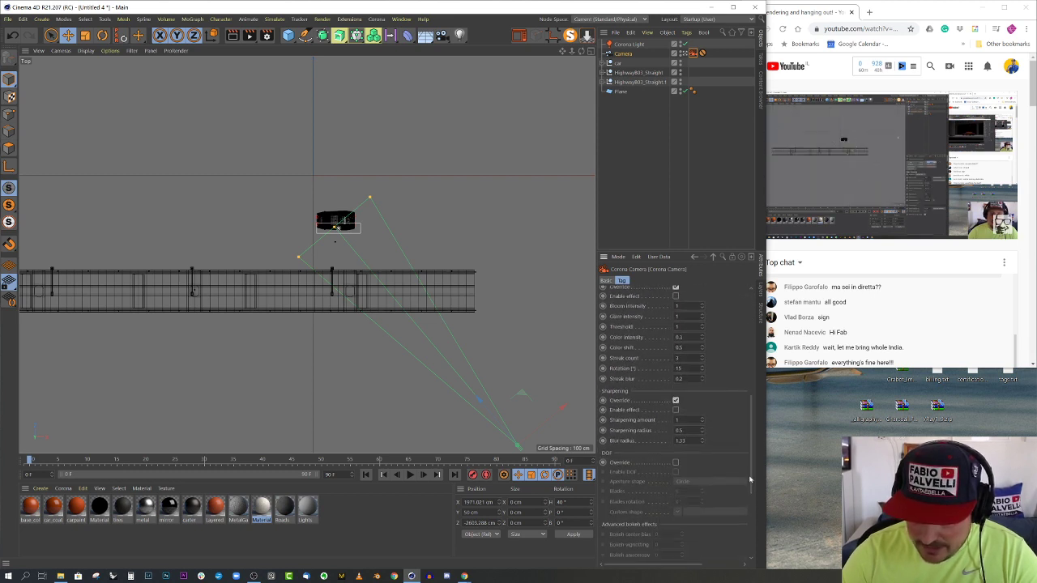
pyautogui.click(675, 463)
pyautogui.click(675, 471)
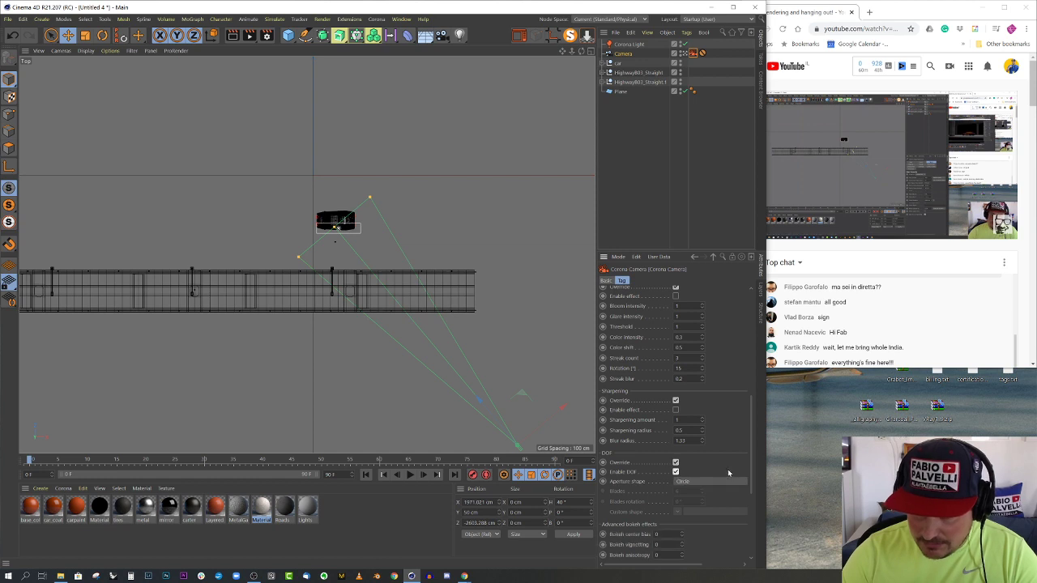
pyautogui.scroll(2, 677, 454)
# Render the camera view with Corona to check the depth of field, then stop and close the render
pyautogui.middleClick(476, 263)
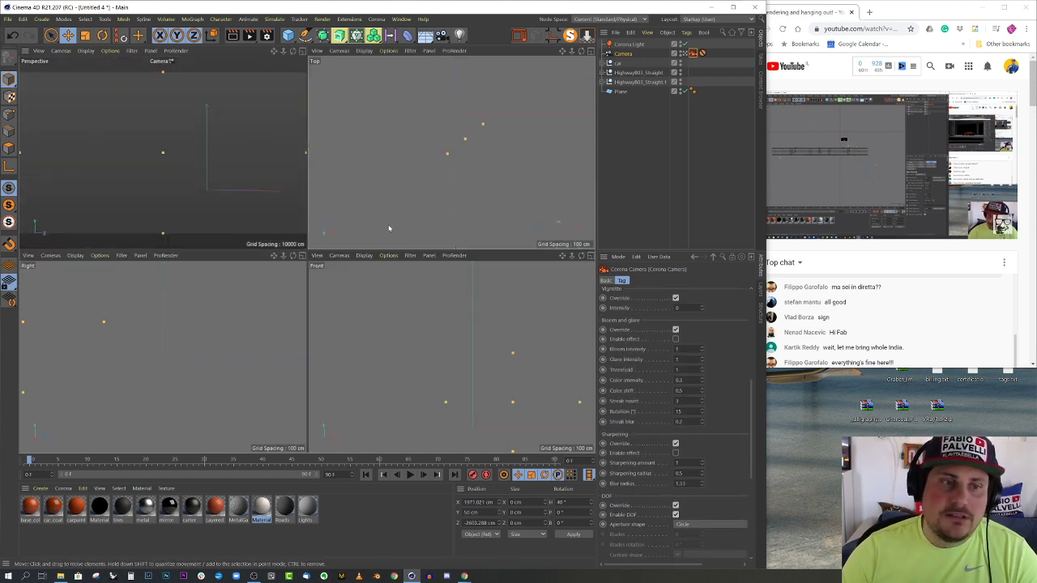
pyautogui.press('F1')
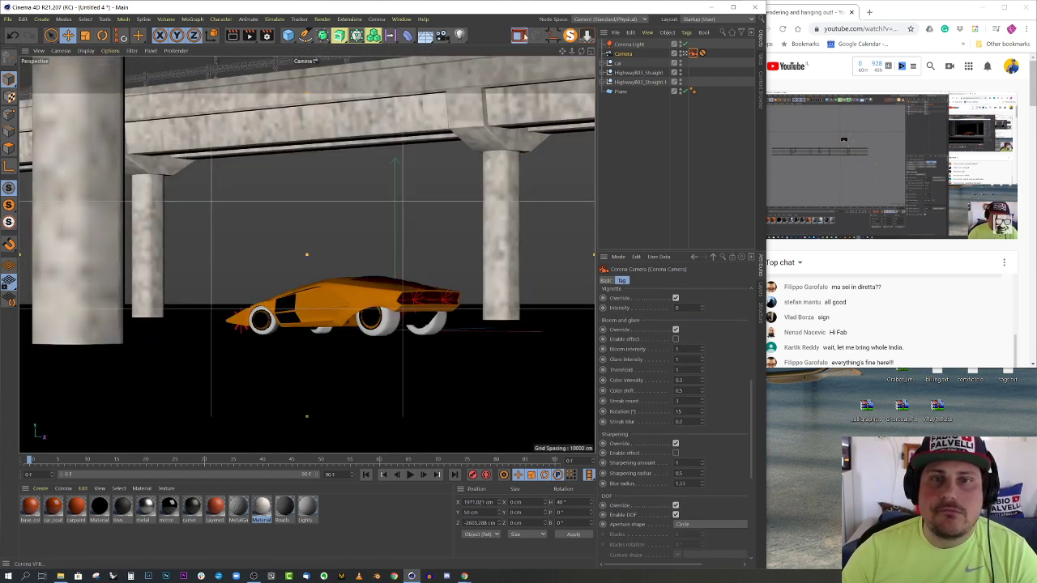
pyautogui.click(520, 36)
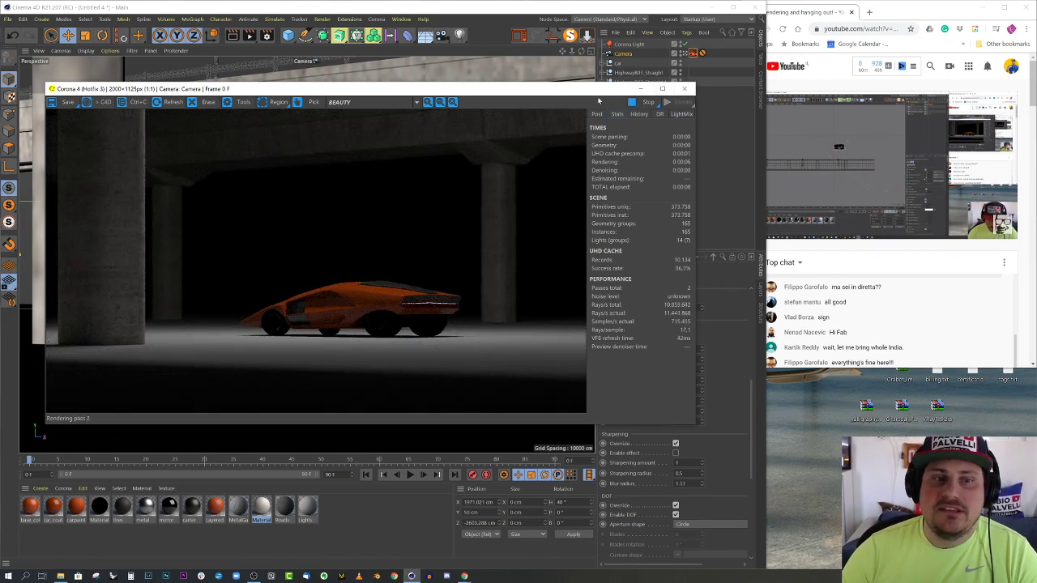
pyautogui.click(646, 101)
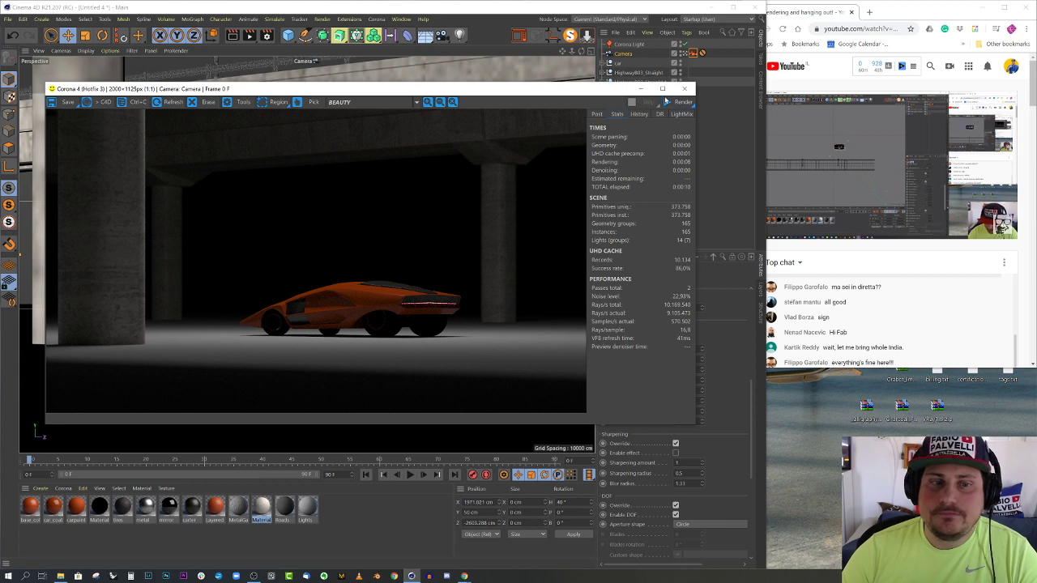
pyautogui.click(684, 88)
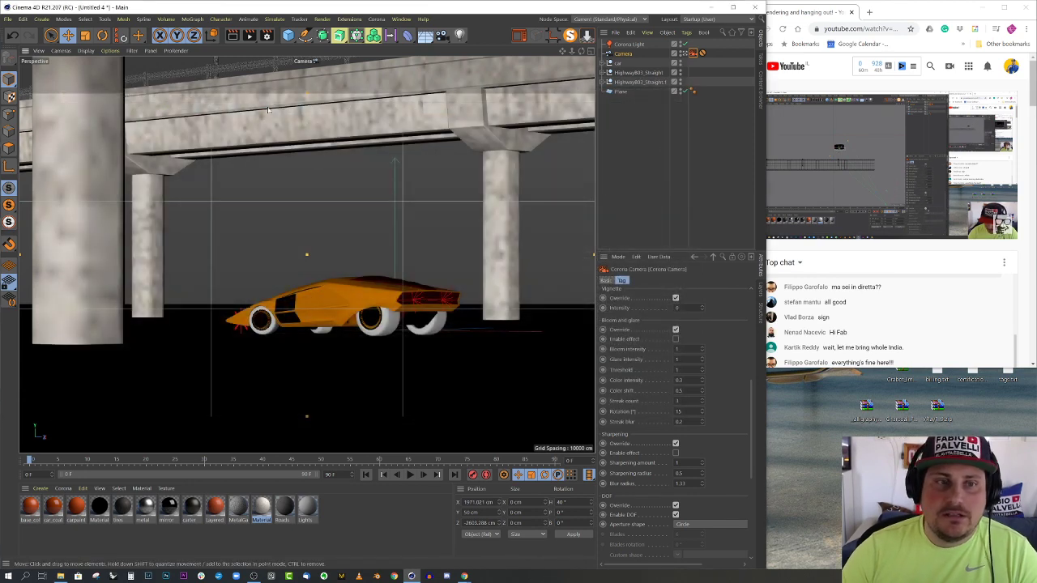
# Move the Highway803_Straight.1 bridge closer to the camera in the top view so its pillar fills more of the foreground
pyautogui.click(640, 81)
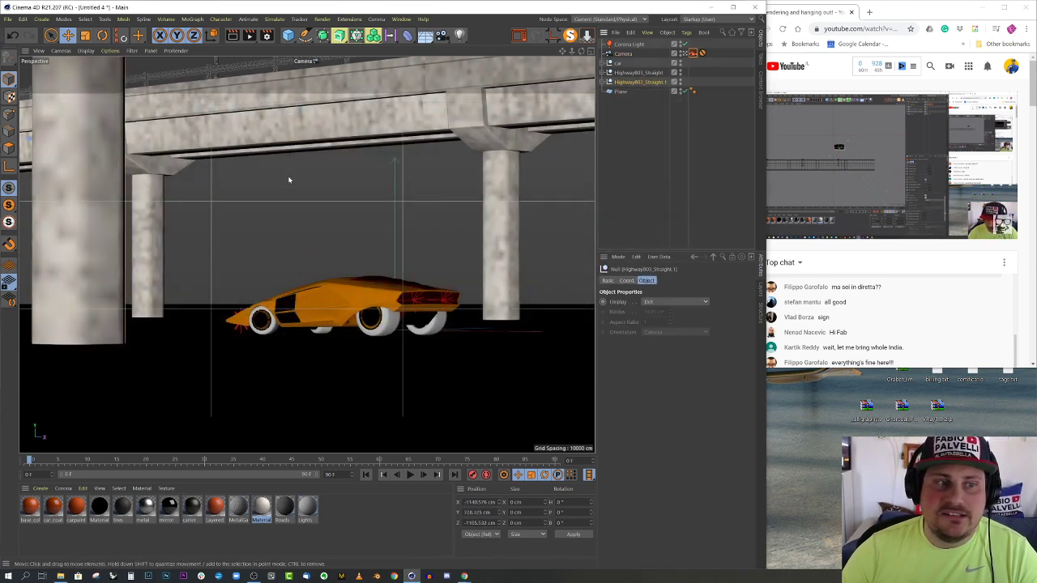
pyautogui.middleClick(289, 178)
pyautogui.middleClick(408, 161)
pyautogui.scroll(-3, 340, 179)
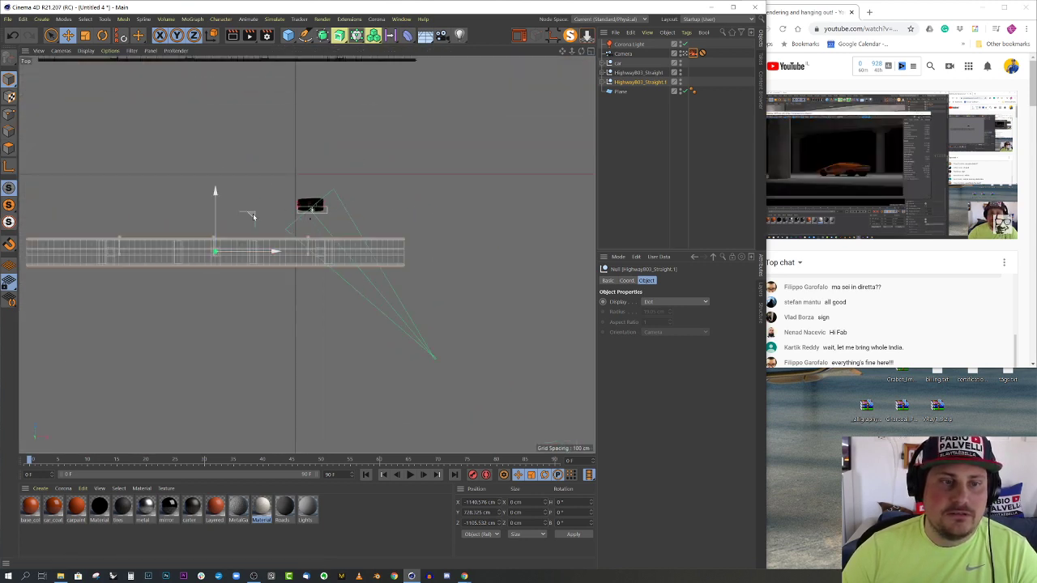
pyautogui.middleClick(283, 214)
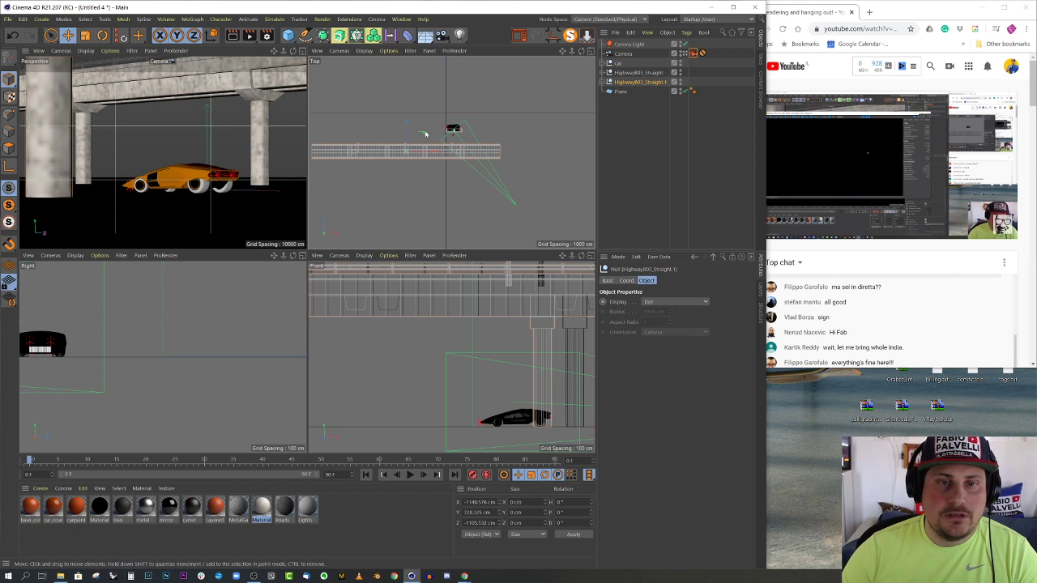
pyautogui.moveTo(423, 131); pyautogui.dragTo(459, 177)
# Select the foreground bridge's concrete mesh and leave the scene camera for an outside view of the bridge
pyautogui.click(76, 163)
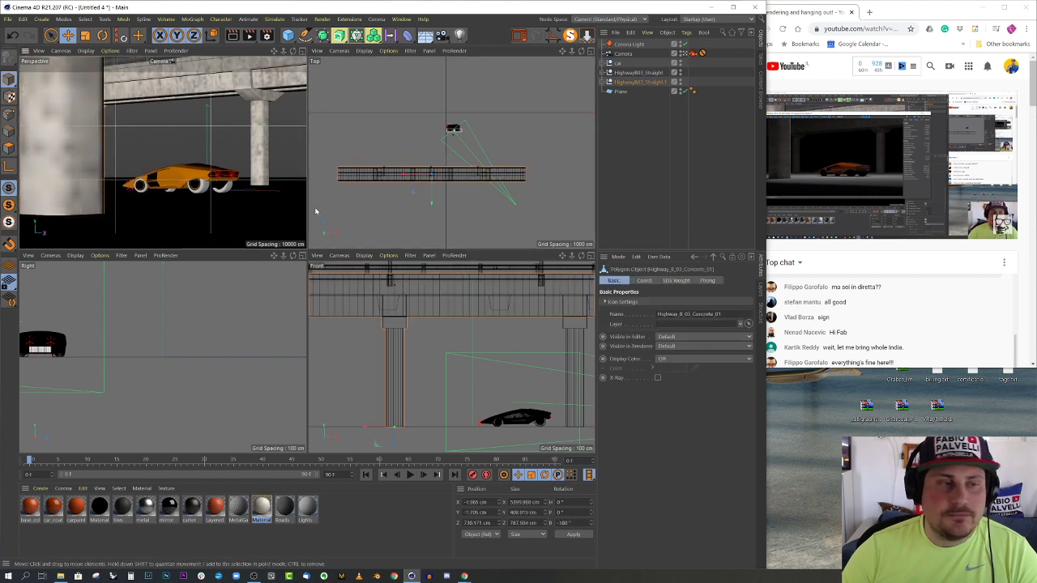
pyautogui.middleClick(243, 131)
pyautogui.click(687, 53)
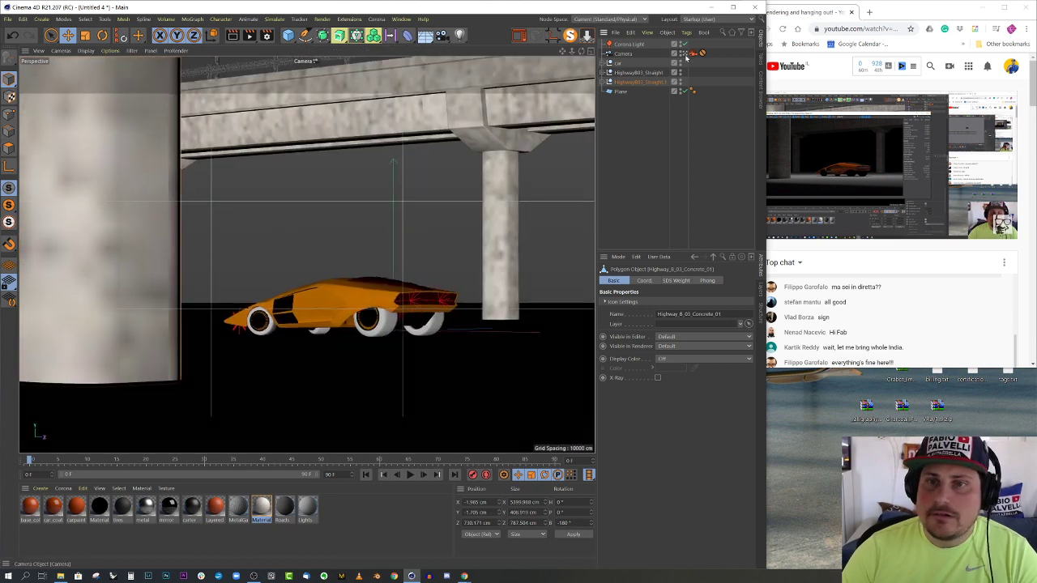
pyautogui.scroll(-4, 261, 258)
pyautogui.keyDown('alt'); pyautogui.moveTo(202, 273); pyautogui.dragTo(187, 235); pyautogui.keyUp('alt')
pyautogui.scroll(3, 243, 251)
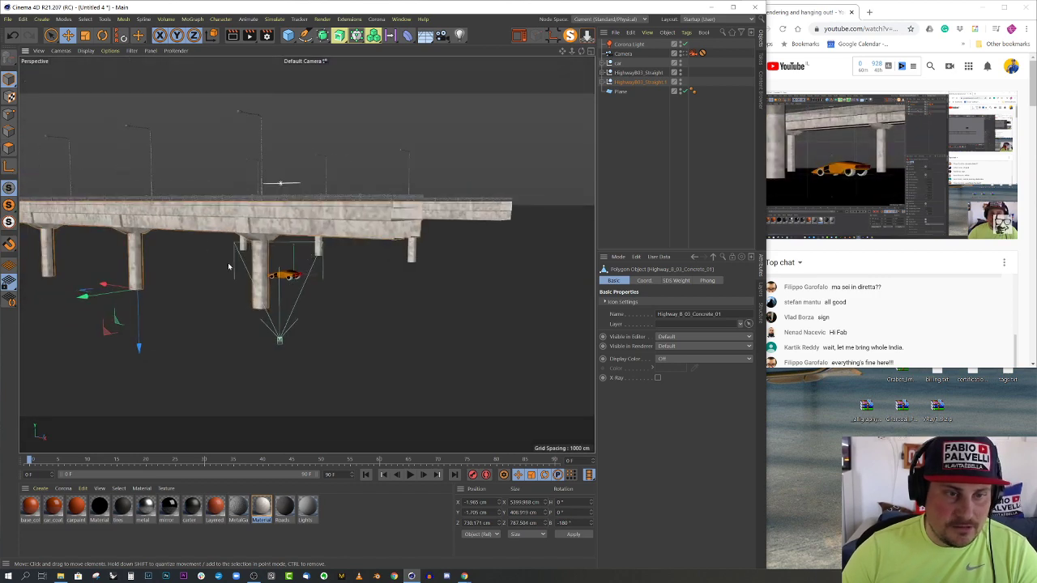
pyautogui.keyDown('alt'); pyautogui.moveTo(263, 263); pyautogui.dragTo(254, 243); pyautogui.keyUp('alt')
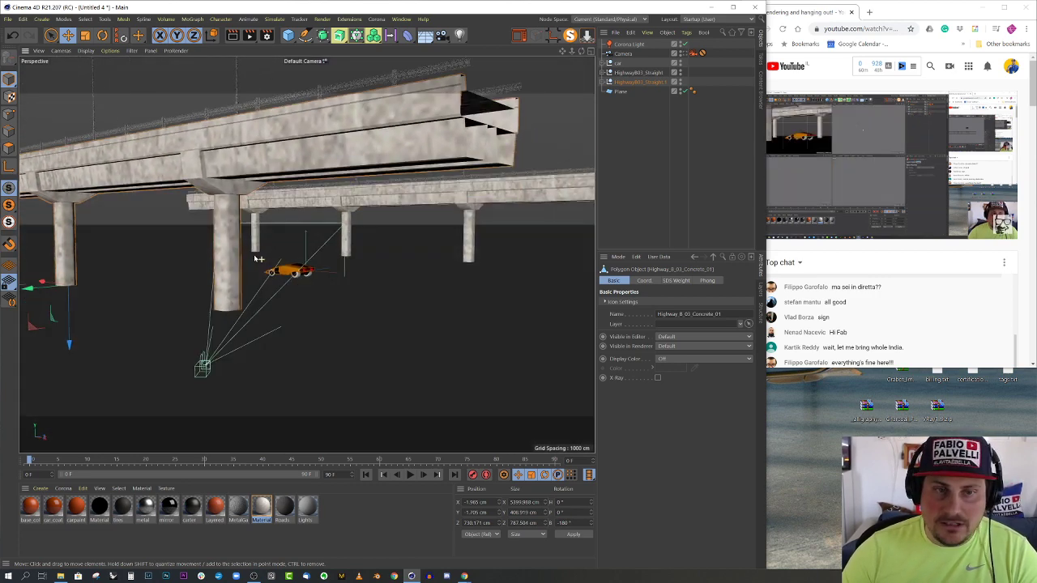
pyautogui.keyDown('alt'); pyautogui.moveTo(253, 200); pyautogui.dragTo(286, 219); pyautogui.keyUp('alt')
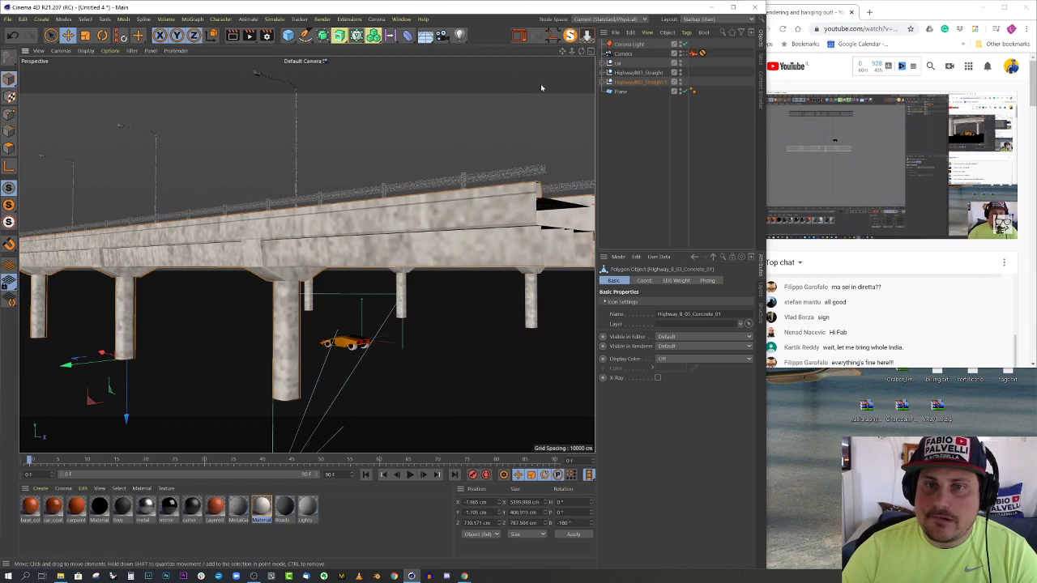
# Take the Subdivision Surface holding the foreground bridge's concrete out of Highway803_Straight.1 and delete that group with its remaining parts
pyautogui.click(602, 82)
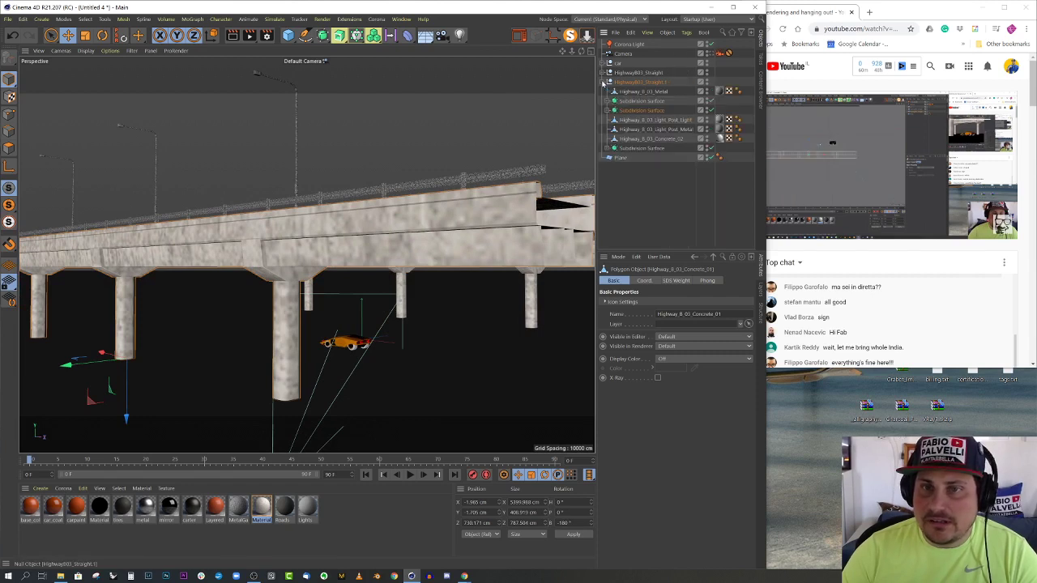
pyautogui.click(635, 110)
pyautogui.scroll(-1, 333, 175)
pyautogui.scroll(2, 333, 176)
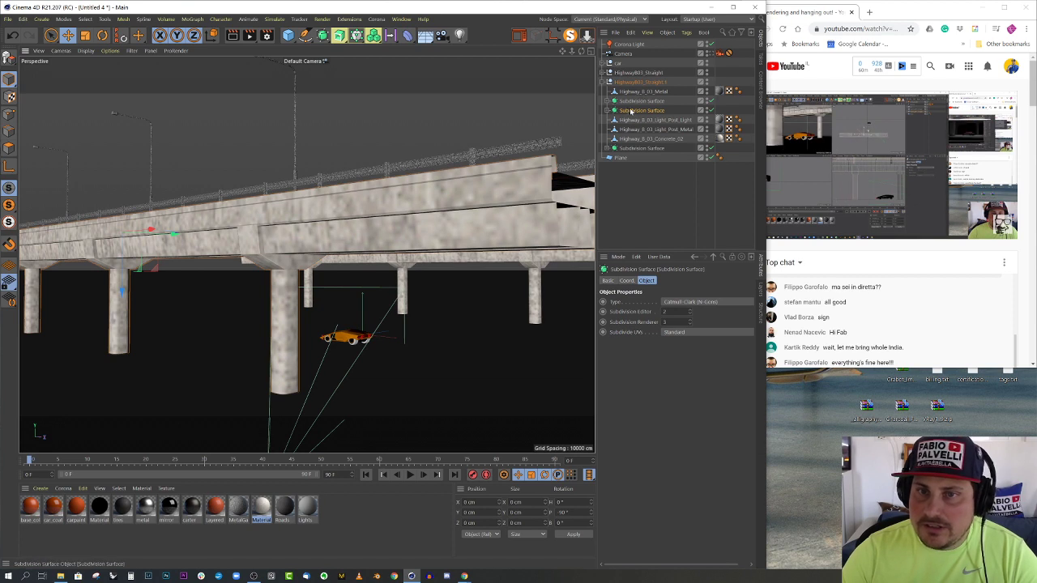
pyautogui.moveTo(625, 82); pyautogui.dragTo(626, 77)
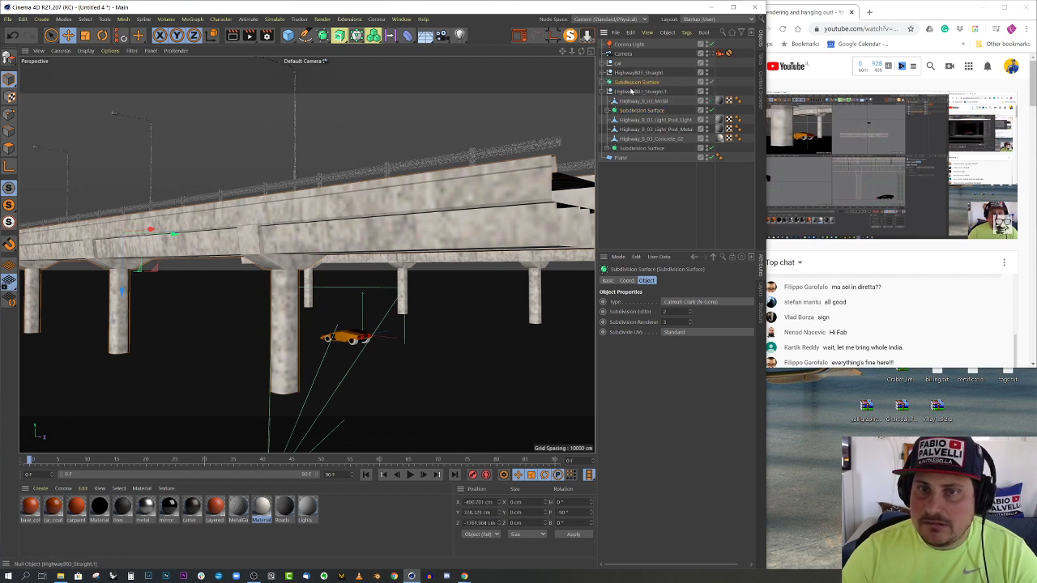
pyautogui.click(626, 93)
pyautogui.press('Delete')
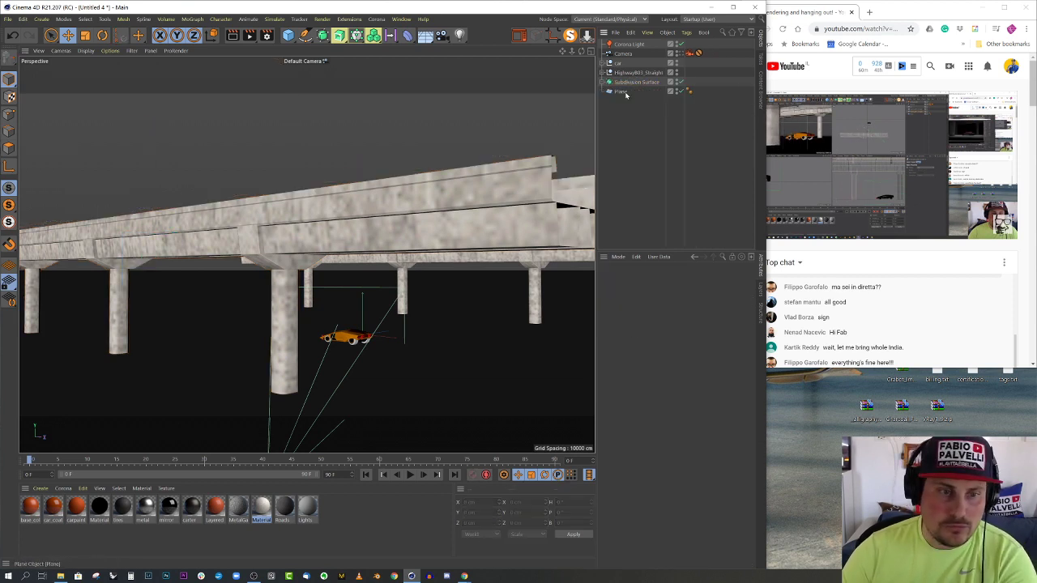
# Select all connected polygons of the pillar nearest the camera on the Highway_B_03_Concrete_01 mesh
pyautogui.click(276, 231)
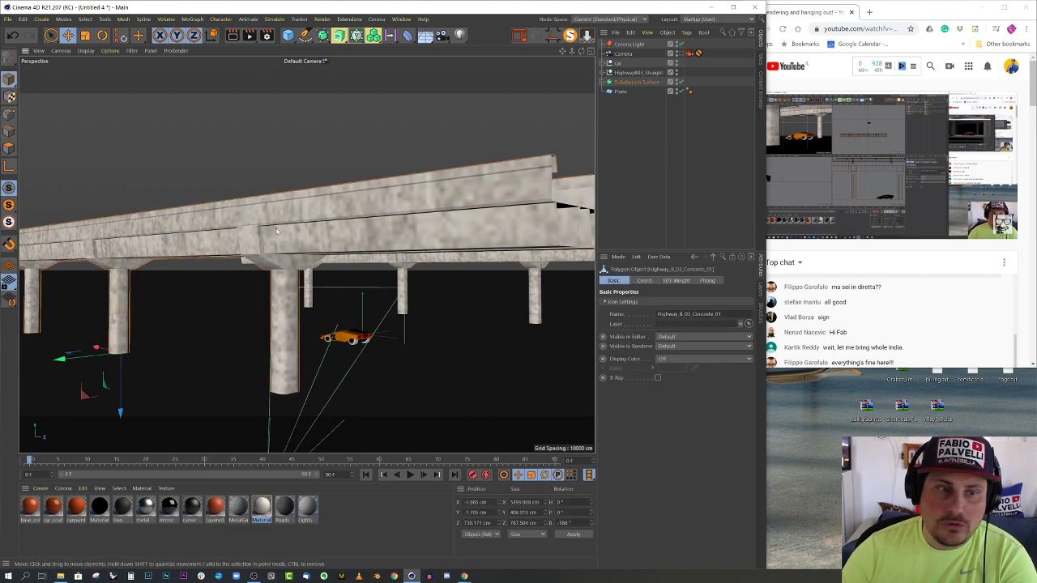
pyautogui.scroll(-3, 199, 188)
pyautogui.scroll(1, 269, 231)
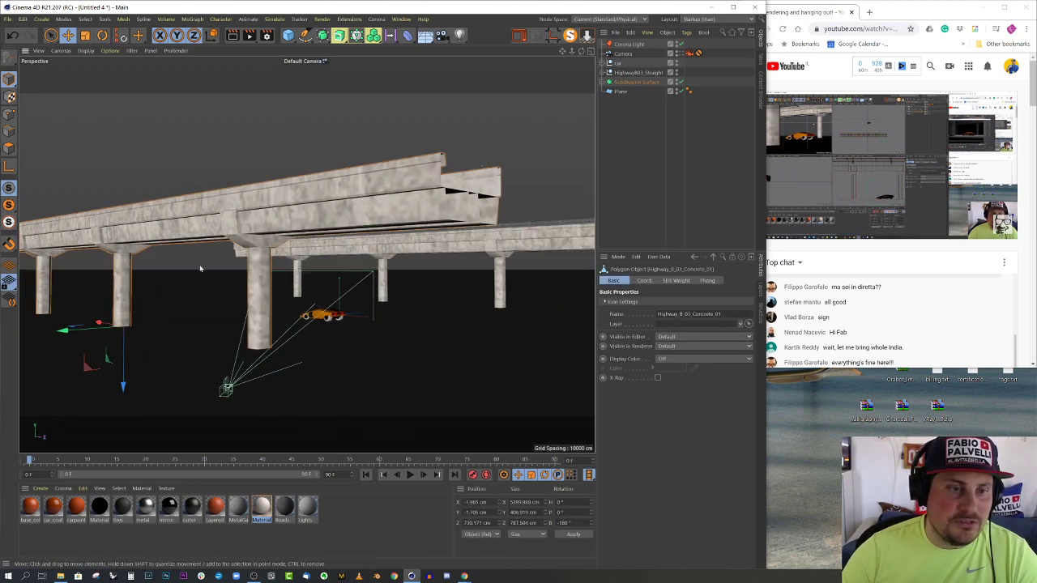
pyautogui.click(10, 148)
pyautogui.moveTo(268, 279)
pyautogui.keyDown('alt'); pyautogui.mouseDown(button='right')
pyautogui.moveTo(294, 278)
pyautogui.moveTo(250, 292)
pyautogui.mouseUp(button='right'); pyautogui.keyUp('alt')
pyautogui.click(252, 293)
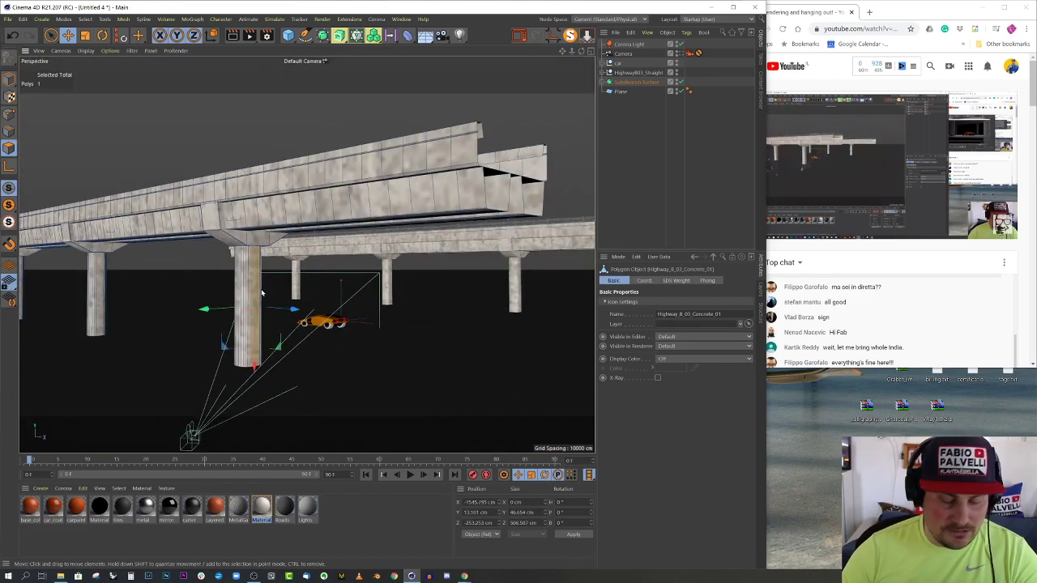
pyautogui.press('u')
pyautogui.press('w')
pyautogui.keyDown('alt'); pyautogui.moveTo(261, 294); pyautogui.dragTo(275, 294); pyautogui.keyUp('alt')
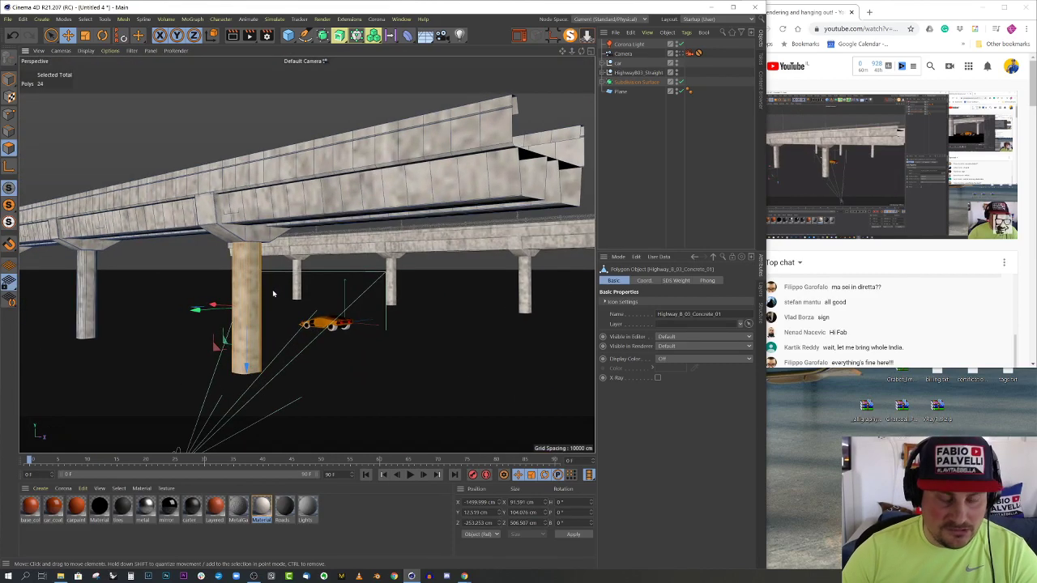
# Invert the polygon selection, delete everything except the foreground pillar, and centre the remaining mesh's axis on it
pyautogui.press('u')
pyautogui.press('i')
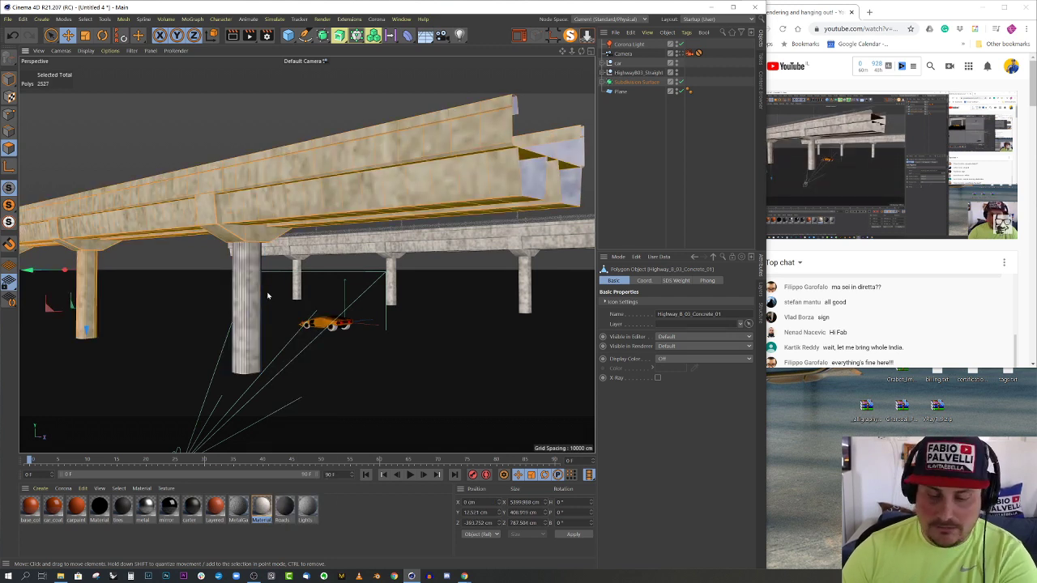
pyautogui.press('Delete')
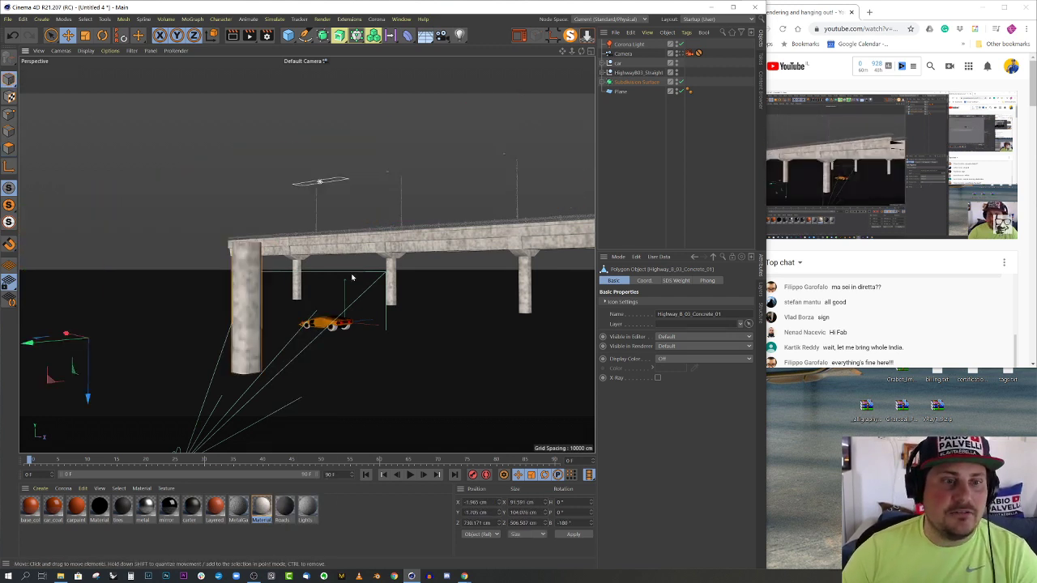
pyautogui.click(553, 36)
# Return to the scene camera, slim the foreground pillar to about 50 × 57 cm across, and move it to about X 1472 cm
pyautogui.click(678, 53)
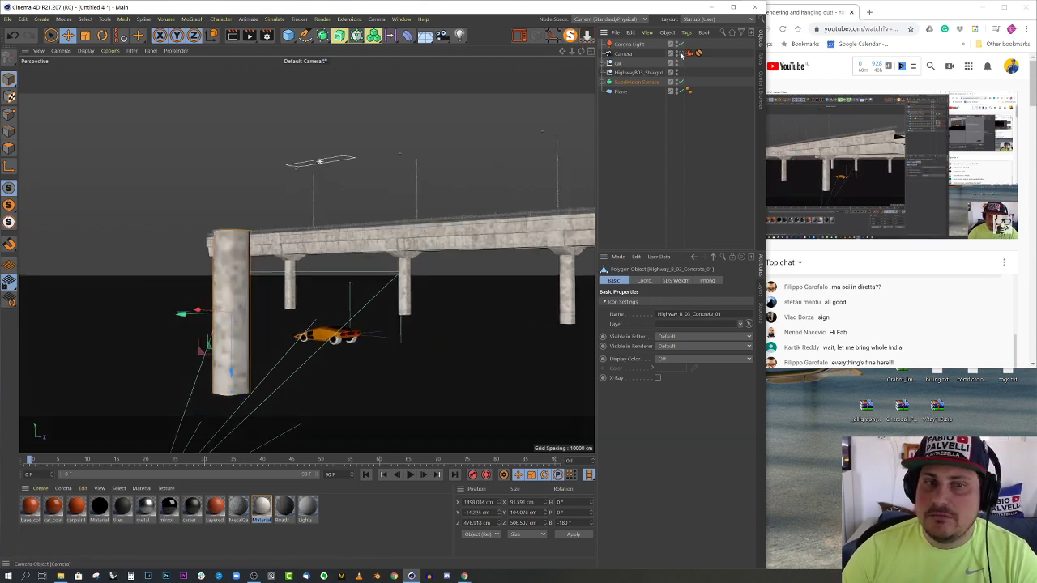
pyautogui.middleClick(452, 147)
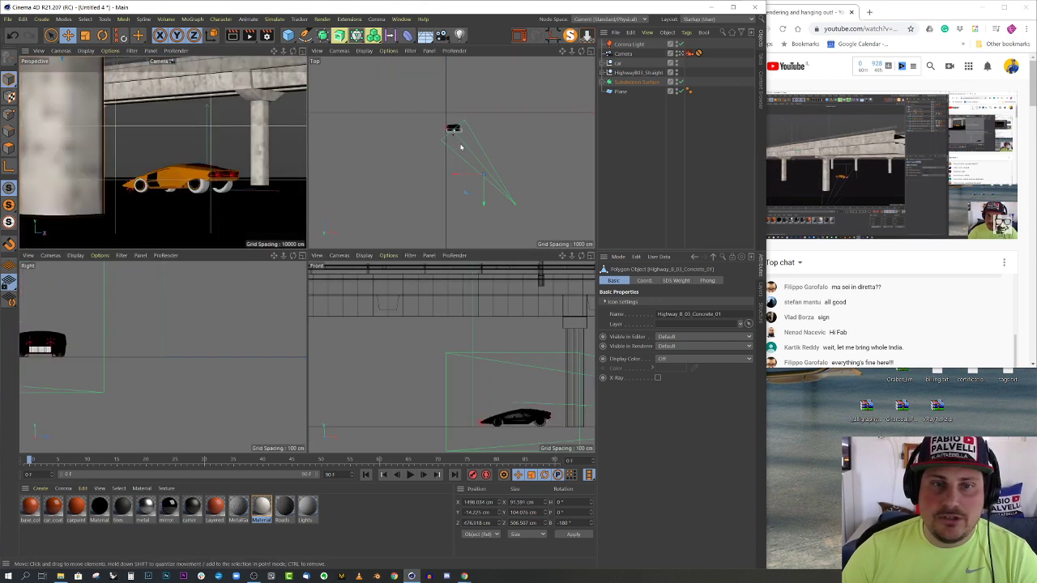
pyautogui.press('t')
pyautogui.scroll(5, 478, 178)
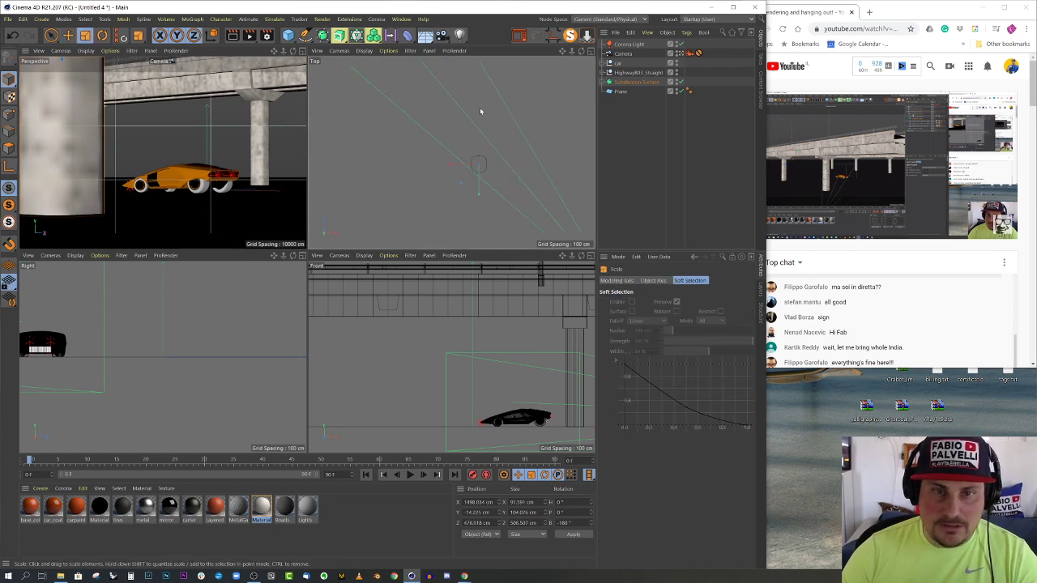
pyautogui.moveTo(481, 169); pyautogui.dragTo(449, 155)
pyautogui.press('e')
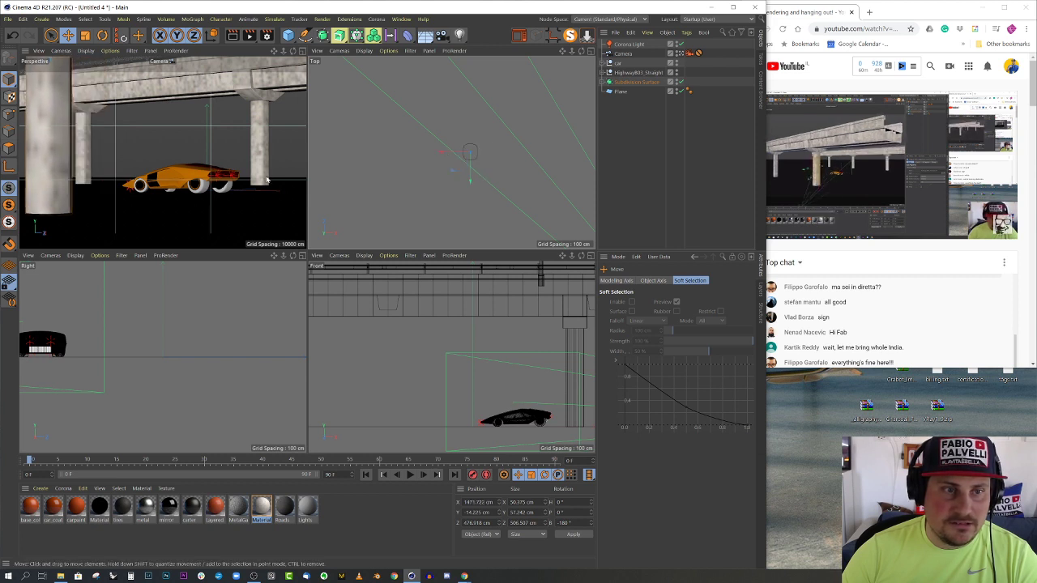
# Enlarge the scene camera's view and test-render it in the Corona frame buffer, closing the render when checked
pyautogui.middleClick(211, 177)
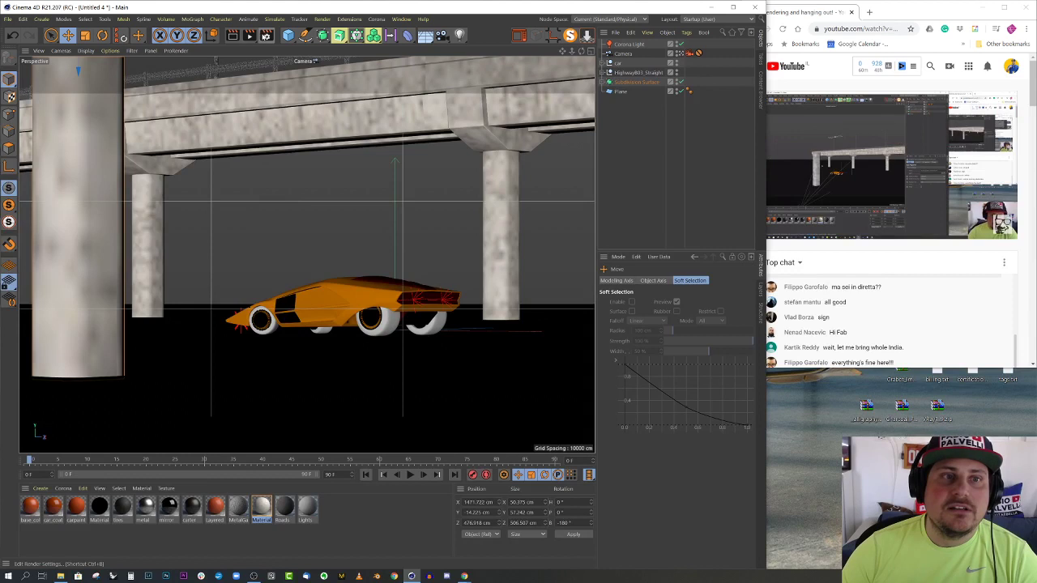
pyautogui.click(520, 36)
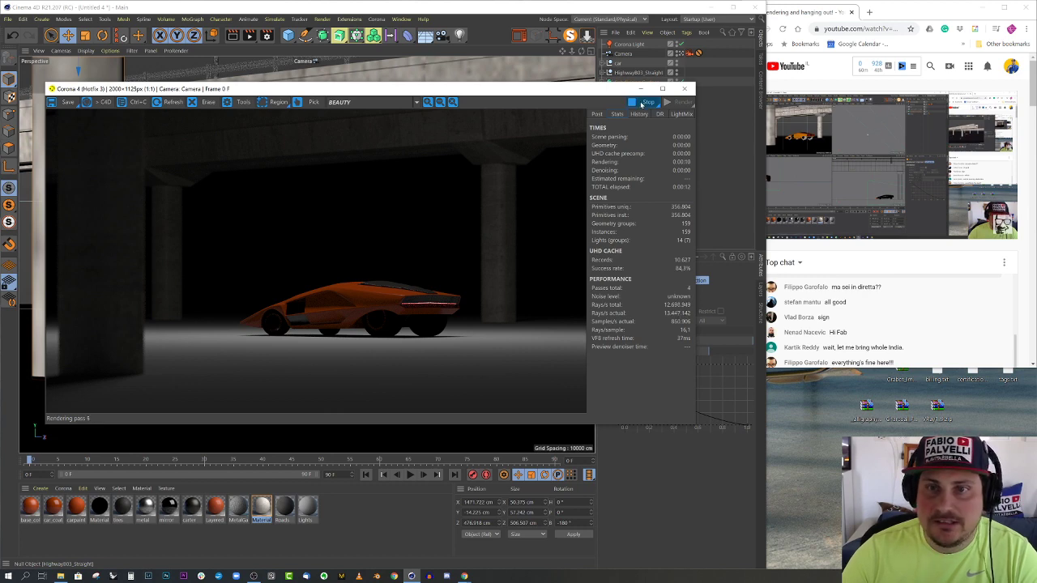
pyautogui.click(685, 88)
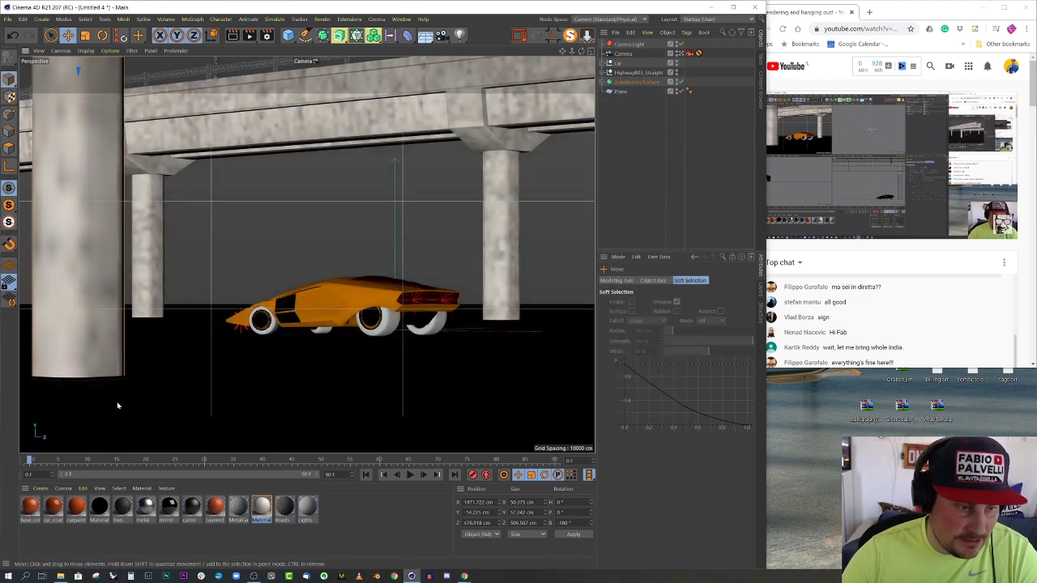
# Create a new Corona material for the floor plane and darken its diffuse colour to 10% brightness
pyautogui.click(287, 386)
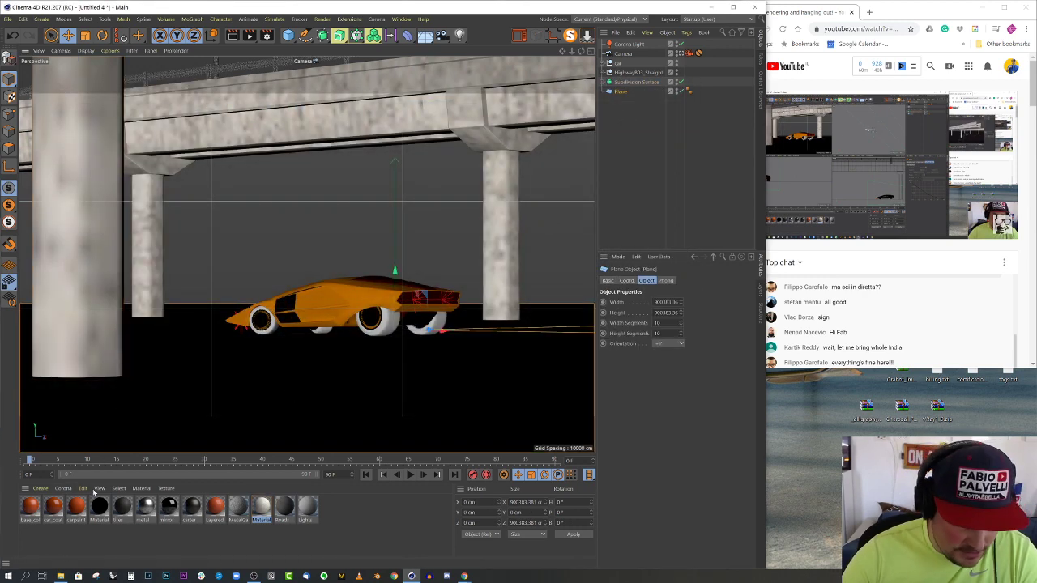
pyautogui.click(40, 488)
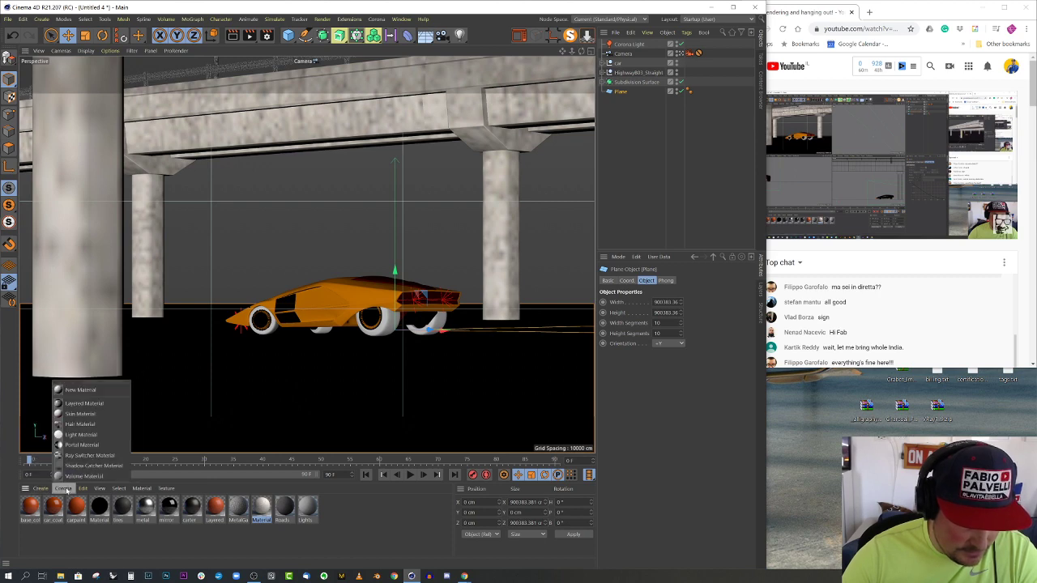
pyautogui.click(89, 392)
pyautogui.doubleClick(30, 507)
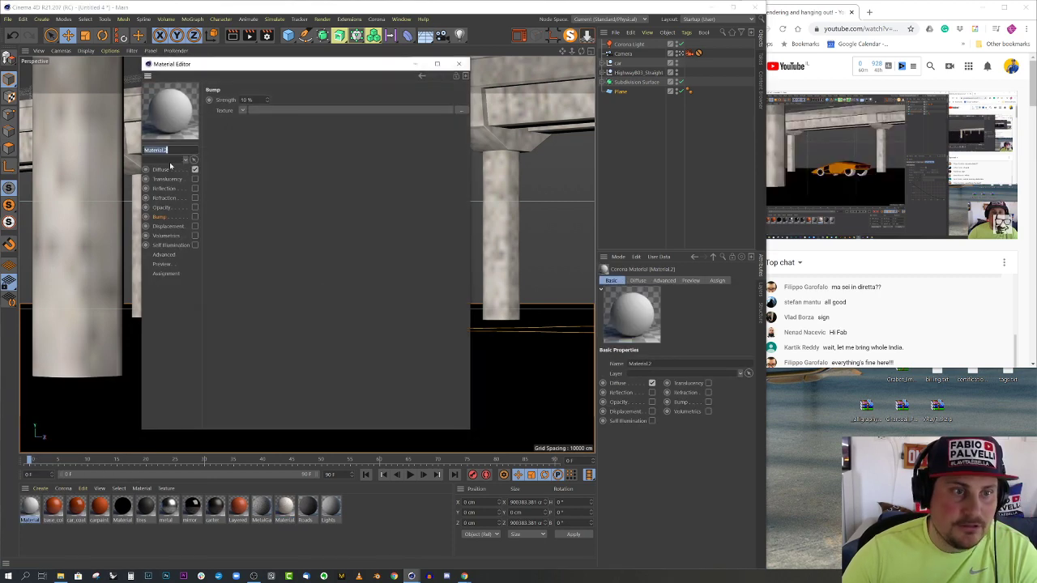
pyautogui.click(166, 170)
pyautogui.click(301, 155)
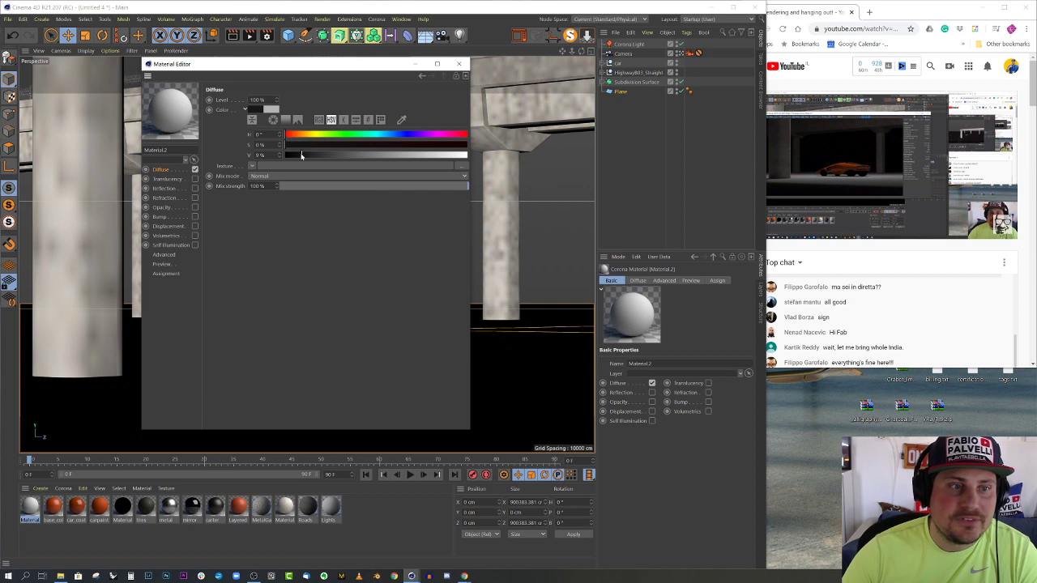
pyautogui.moveTo(301, 154); pyautogui.dragTo(306, 155)
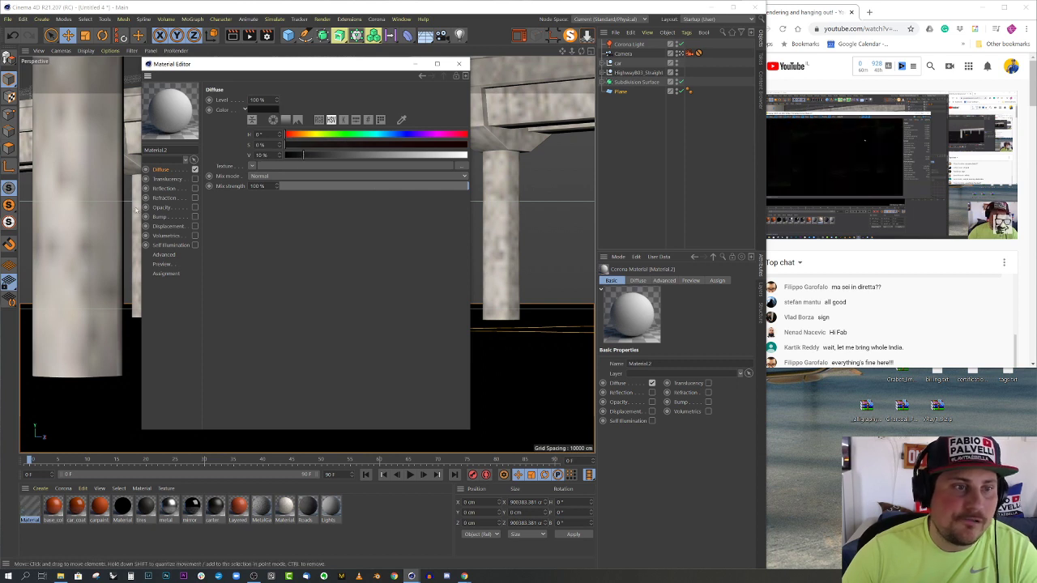
# Enable the material's reflection with glossiness 0.7 and a colour brightness of 85%, and apply it to the floor plane
pyautogui.click(164, 188)
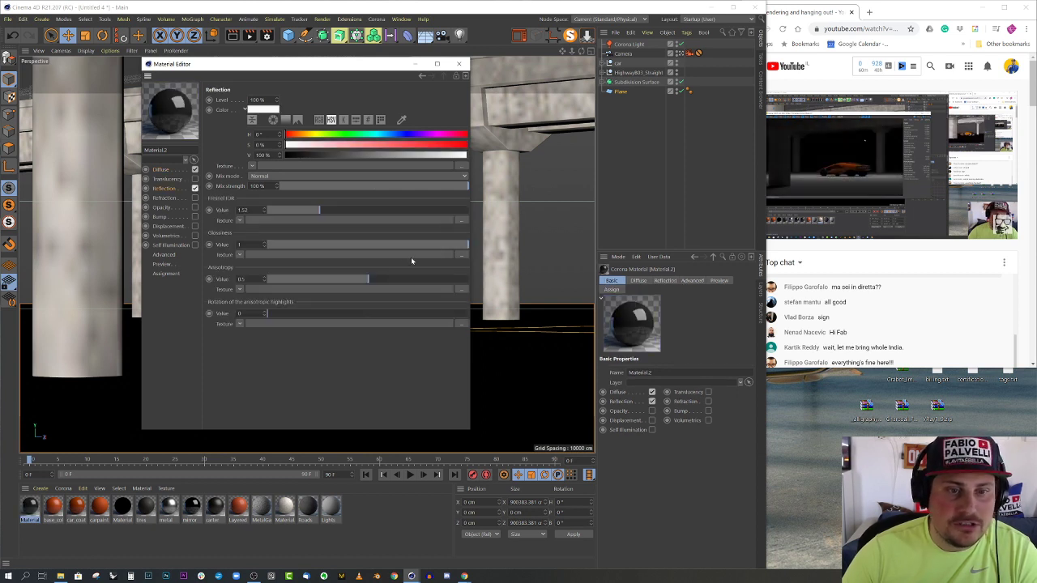
pyautogui.moveTo(445, 247); pyautogui.dragTo(435, 250)
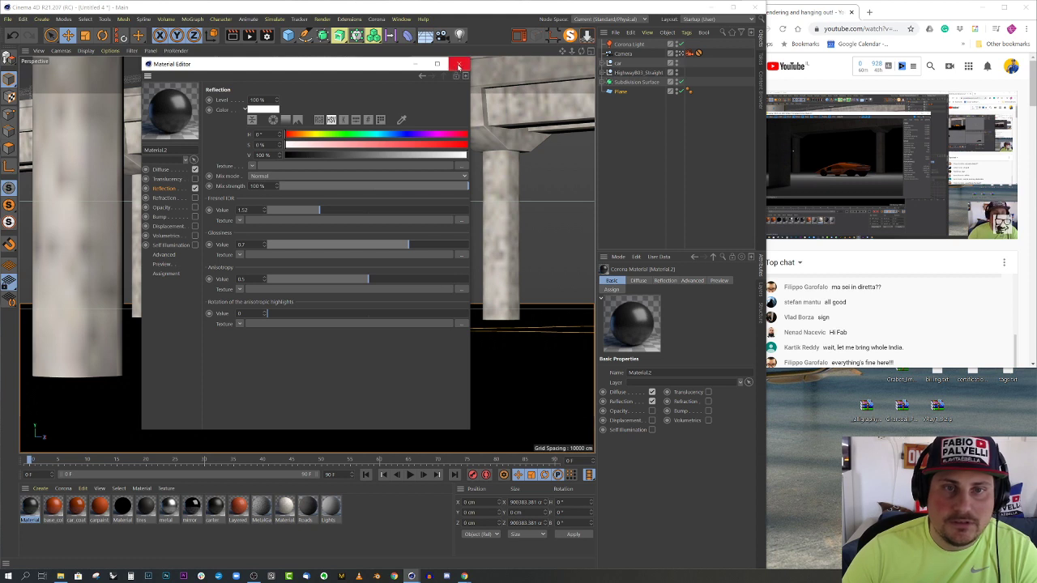
pyautogui.click(454, 156)
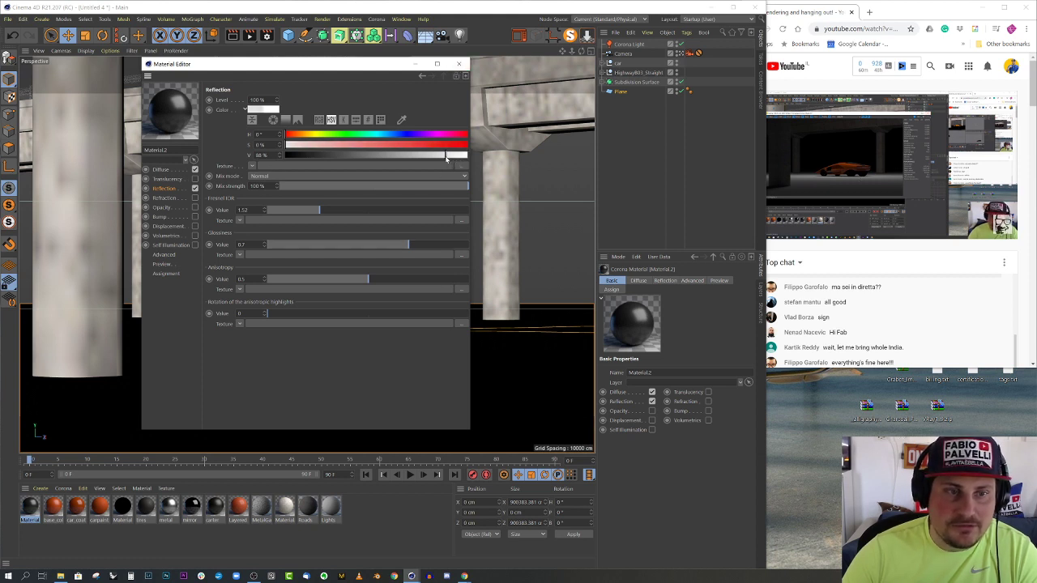
pyautogui.moveTo(441, 156); pyautogui.dragTo(439, 156)
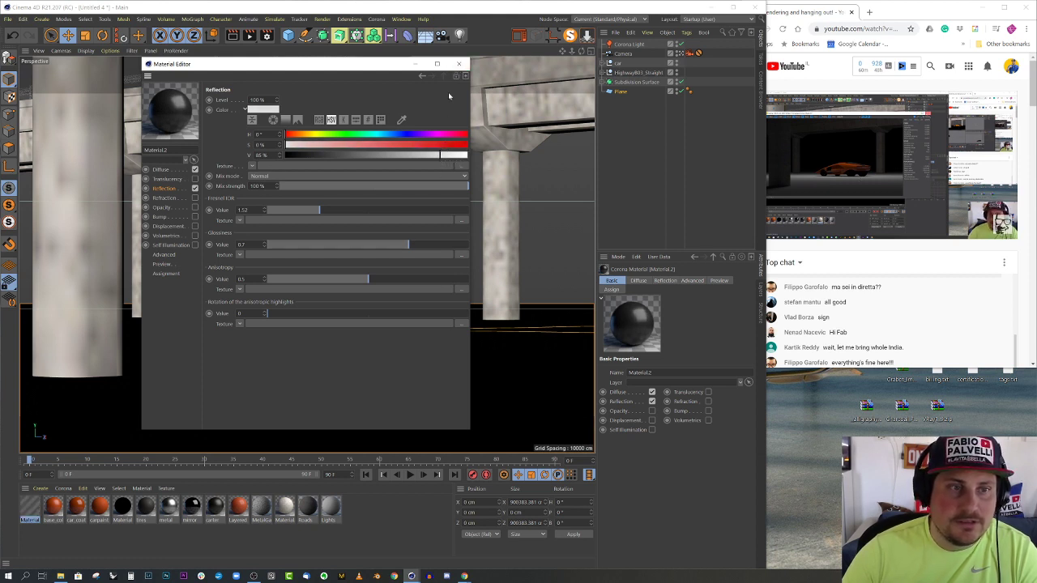
pyautogui.click(458, 64)
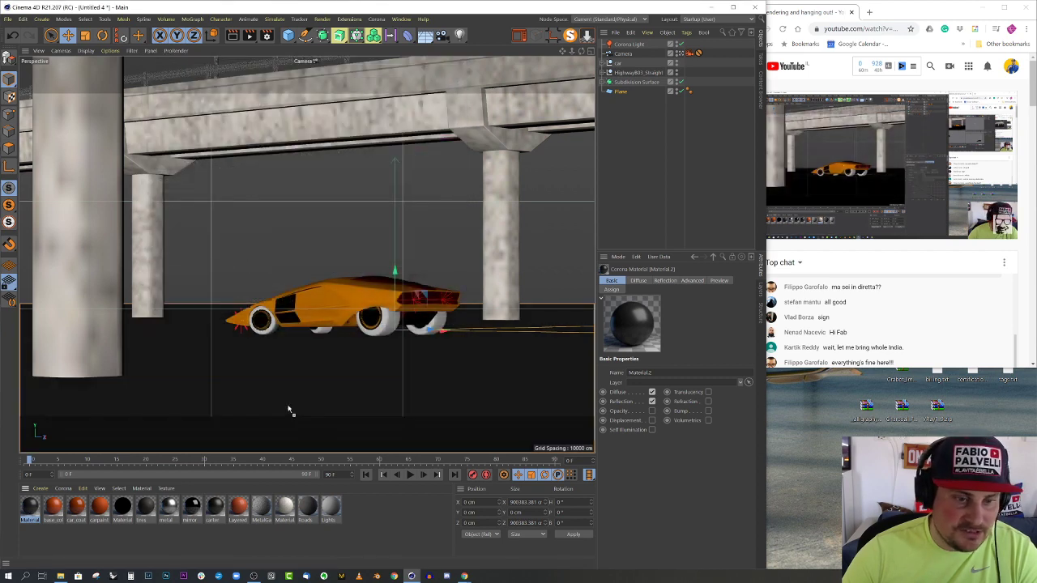
pyautogui.moveTo(318, 394); pyautogui.dragTo(319, 394)
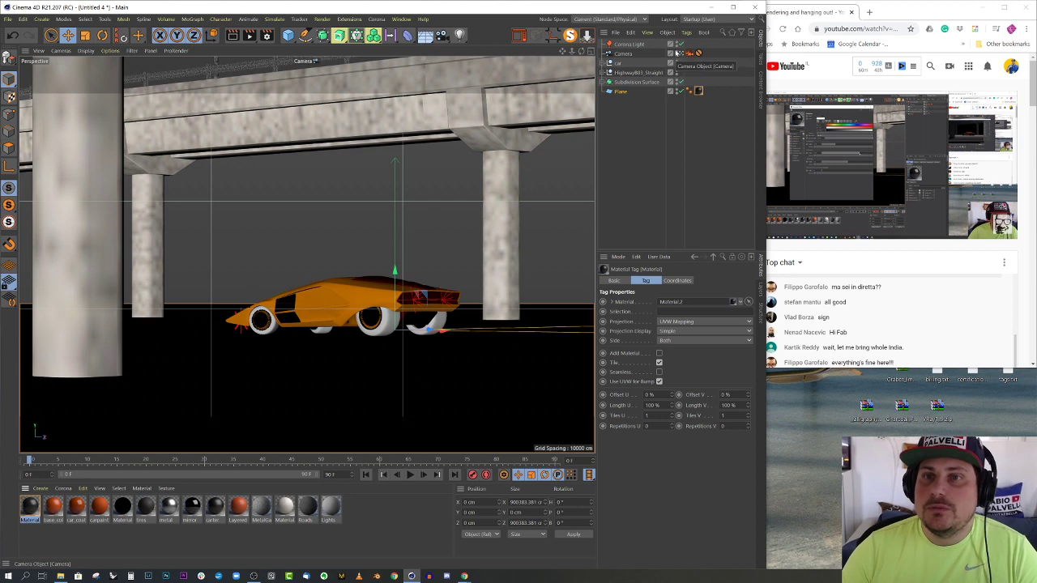
# Leave the scene camera, switch to the Kitbash3d_Roads.c4d project, and look over its road and bridge models
pyautogui.click(678, 54)
pyautogui.keyDown('alt'); pyautogui.moveTo(486, 186); pyautogui.dragTo(346, 176); pyautogui.keyUp('alt')
pyautogui.click(401, 19)
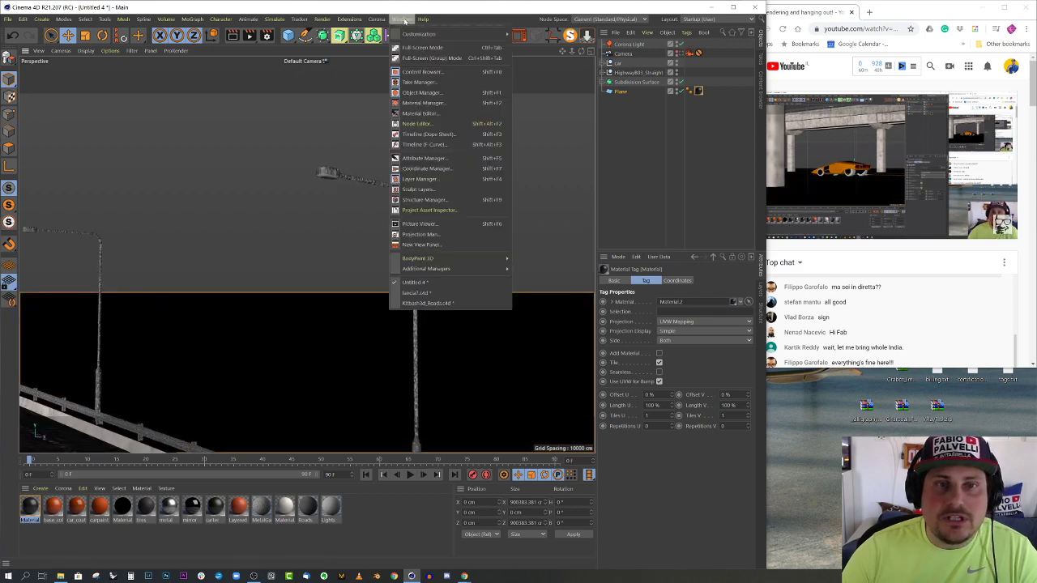
pyautogui.click(430, 300)
pyautogui.keyDown('alt'); pyautogui.moveTo(455, 153); pyautogui.dragTo(37, 50); pyautogui.keyUp('alt')
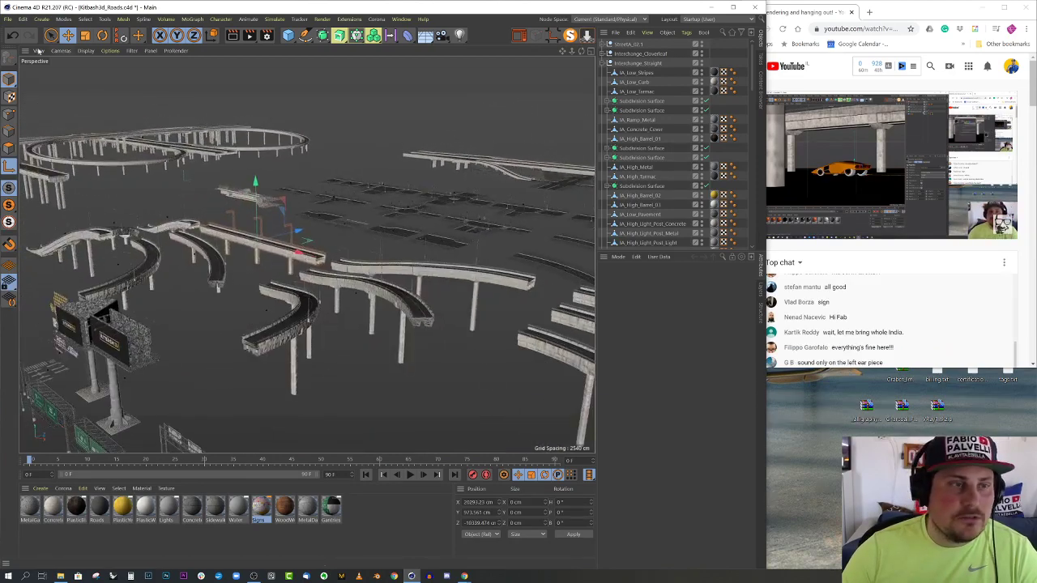
# Open Kitbash3d_StreetSide.c4d from the Kitbash3d_StreetSide folder in 10_KITBASH, accepting the missing plugins notice
pyautogui.click(8, 19)
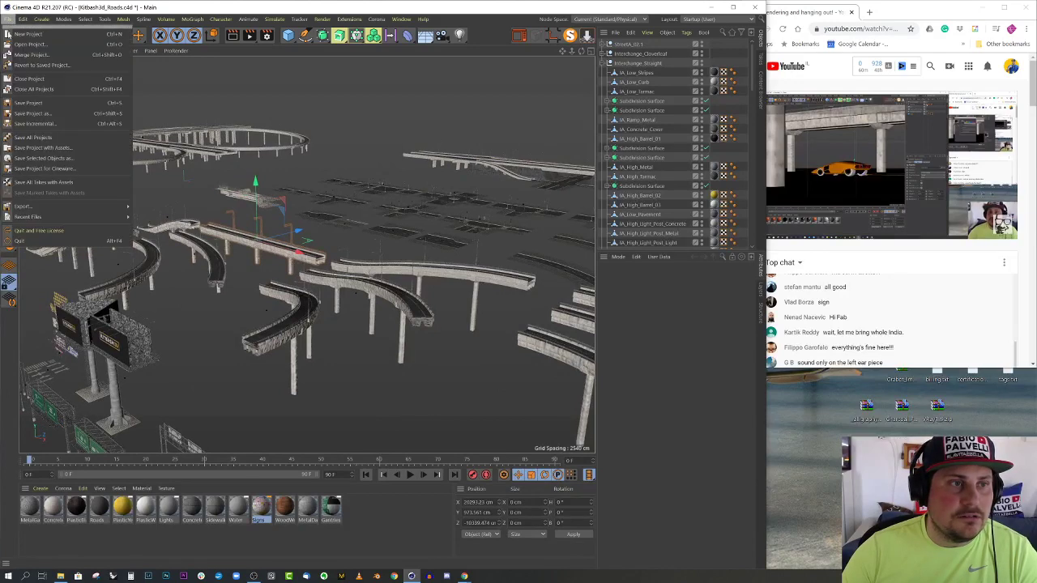
pyautogui.click(30, 45)
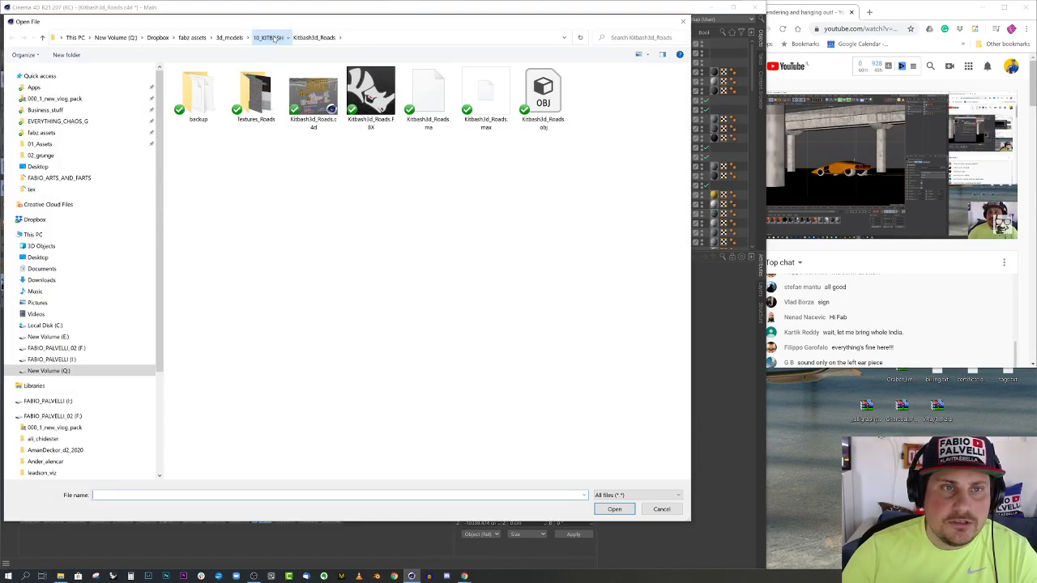
pyautogui.click(269, 37)
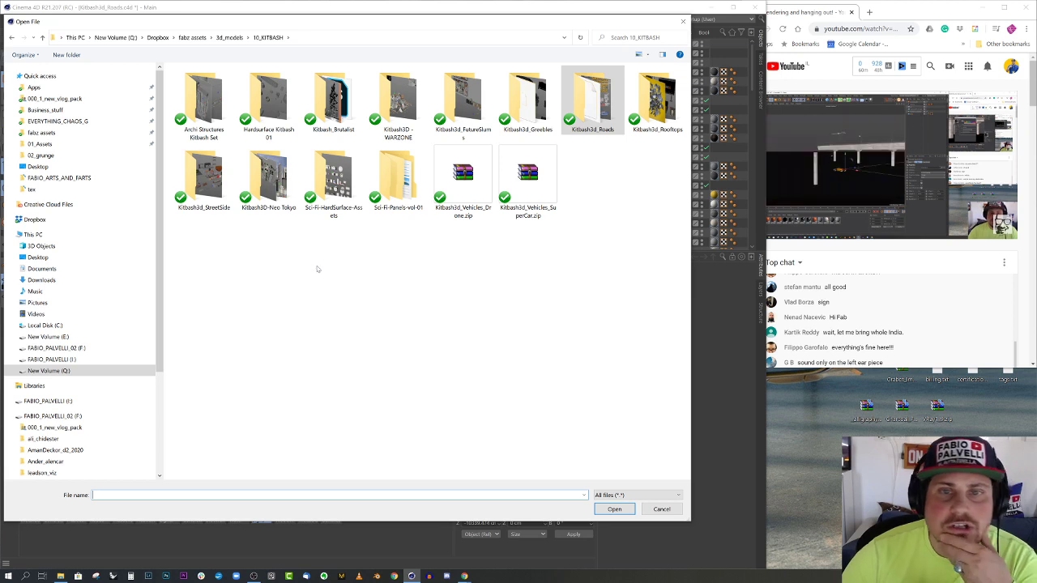
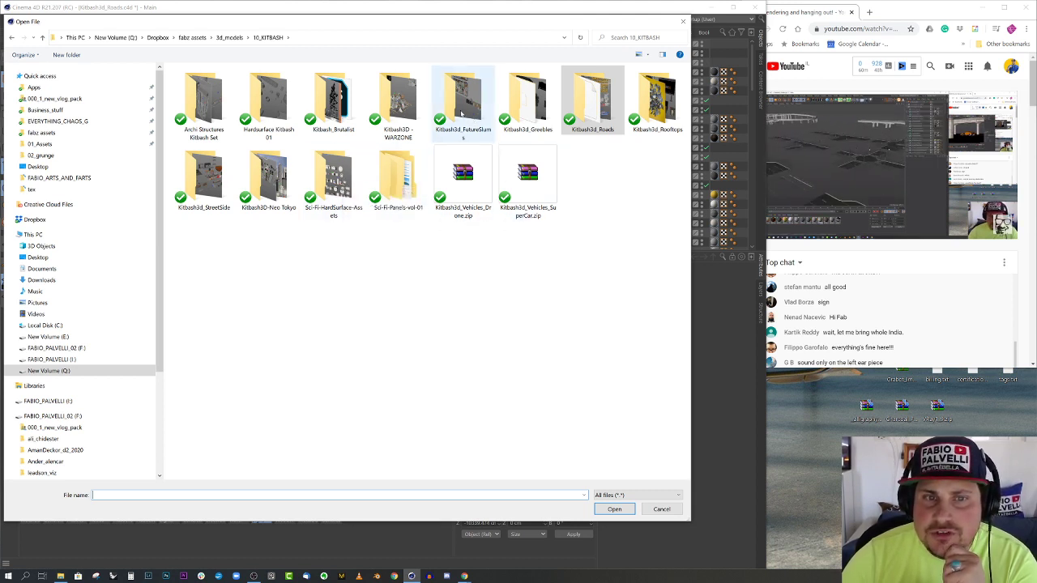
pyautogui.doubleClick(597, 119)
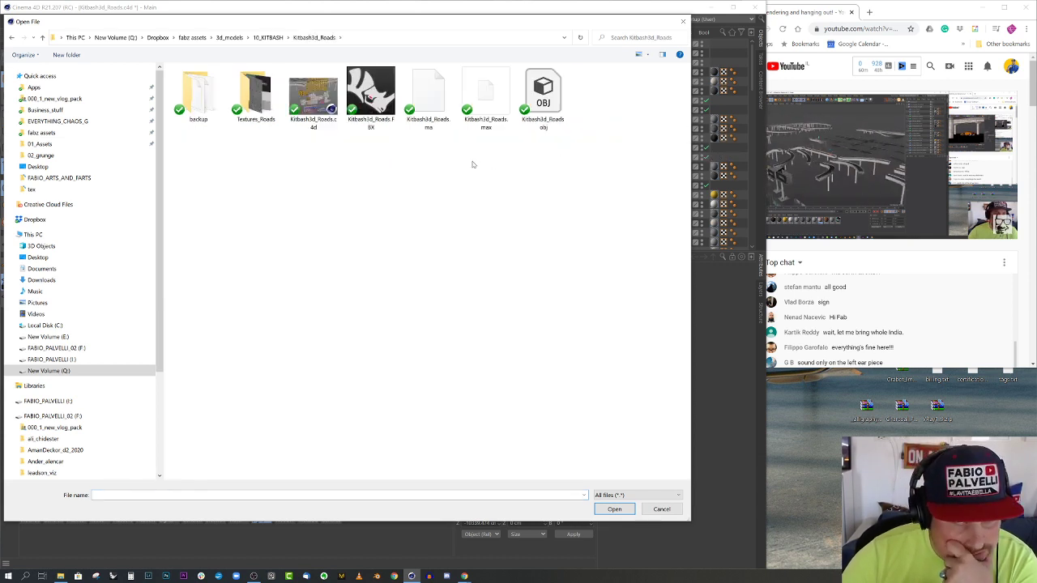
pyautogui.click(266, 37)
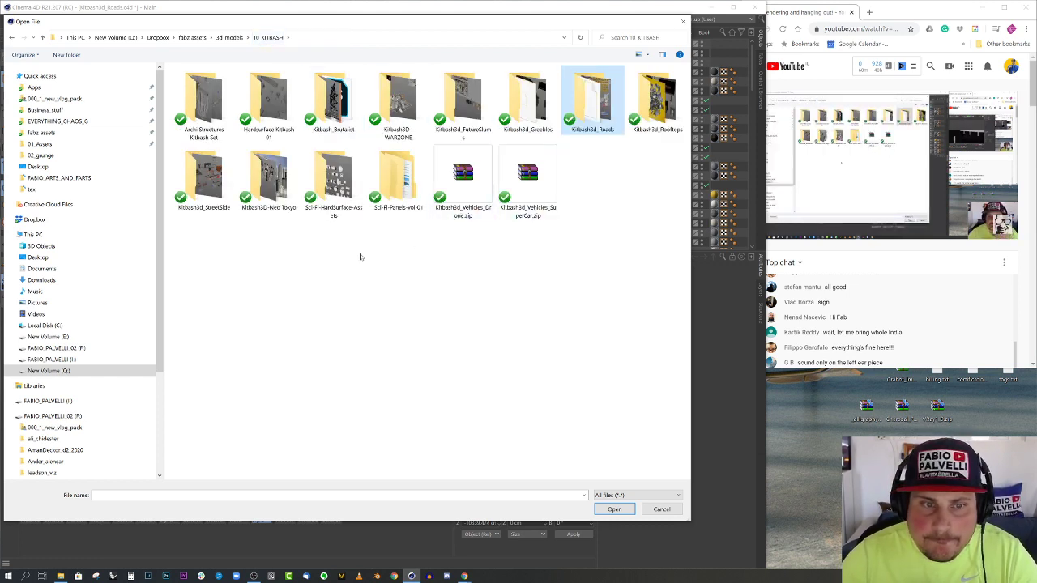
pyautogui.doubleClick(222, 190)
pyautogui.keyDown('ctrl'); pyautogui.scroll(5, 275, 138); pyautogui.keyUp('ctrl')
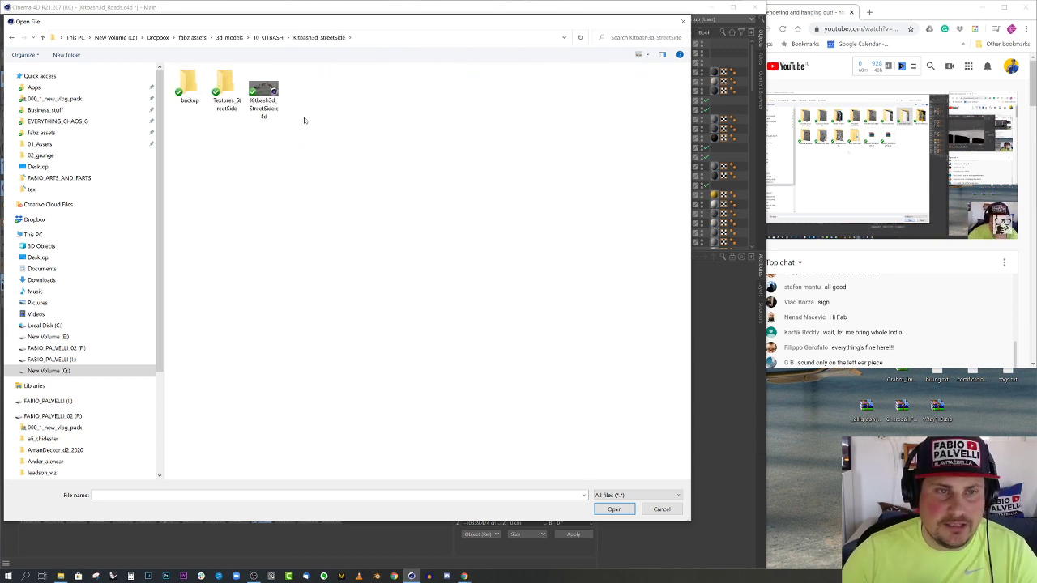
pyautogui.click(329, 110)
pyautogui.click(619, 511)
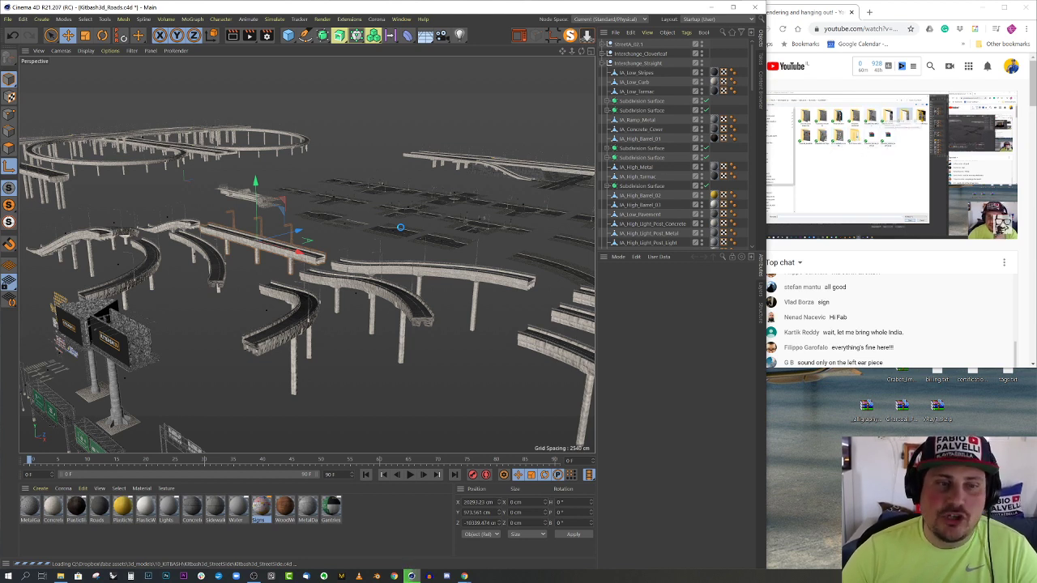
pyautogui.click(583, 334)
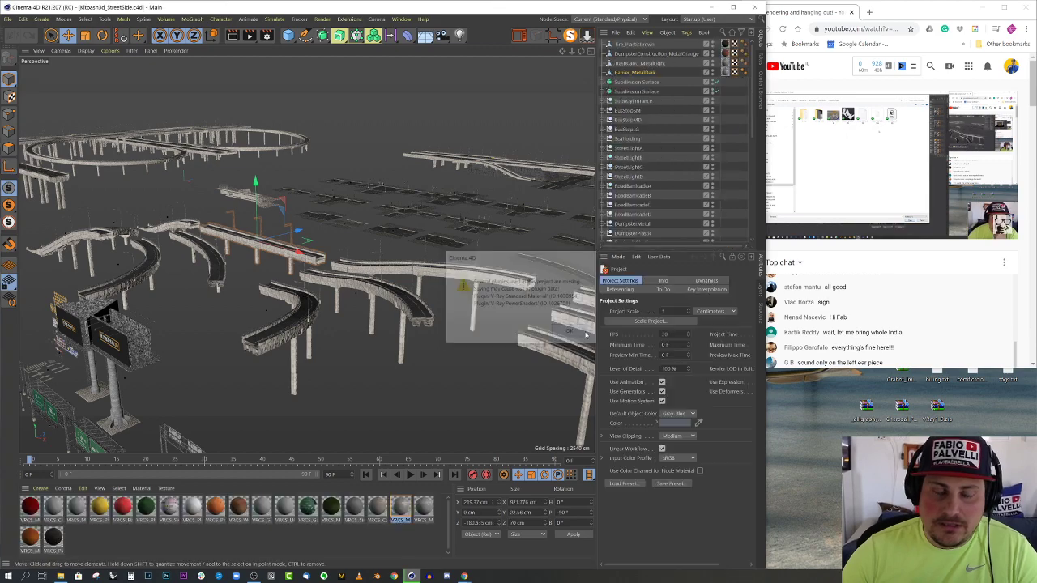
# Look over the street props in the StreetSide kit, including street lights, bus stops, barricades and dumpsters
pyautogui.keyDown('alt'); pyautogui.moveTo(404, 294); pyautogui.dragTo(350, 230); pyautogui.keyUp('alt')
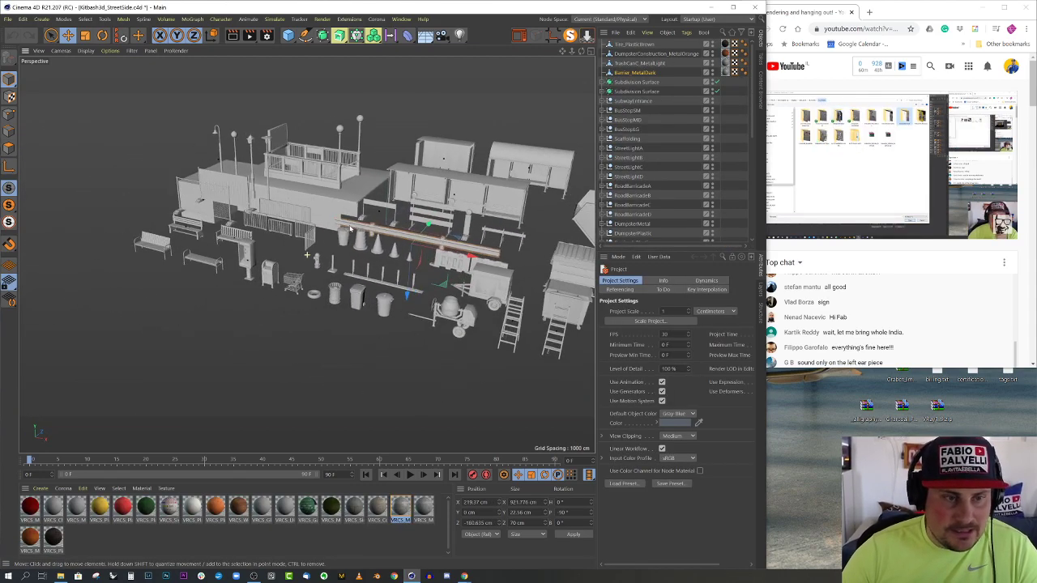
pyautogui.scroll(5, 223, 129)
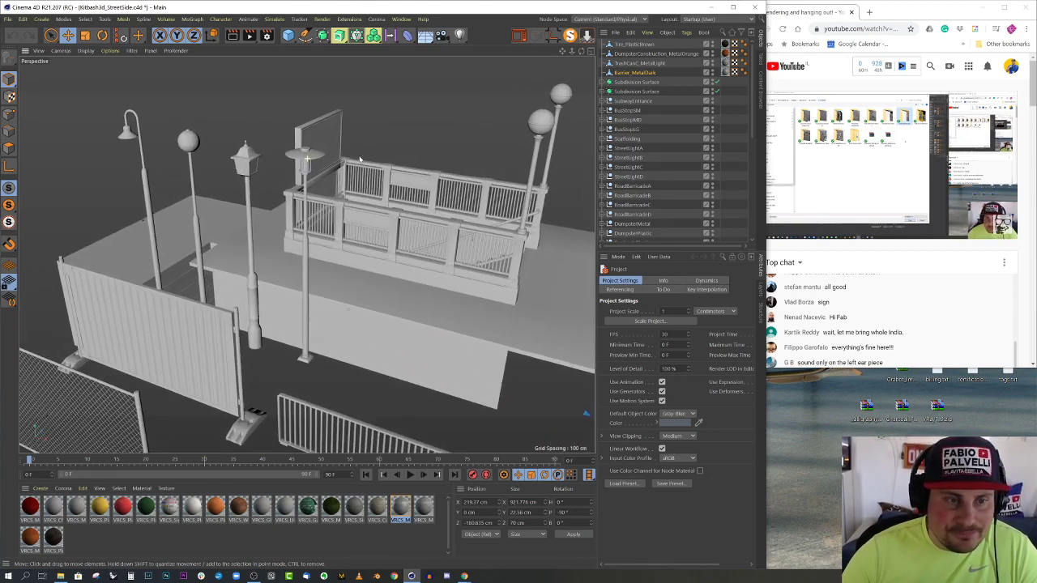
pyautogui.scroll(-3, 255, 203)
pyautogui.keyDown('alt'); pyautogui.moveTo(255, 202); pyautogui.dragTo(243, 276); pyautogui.keyUp('alt')
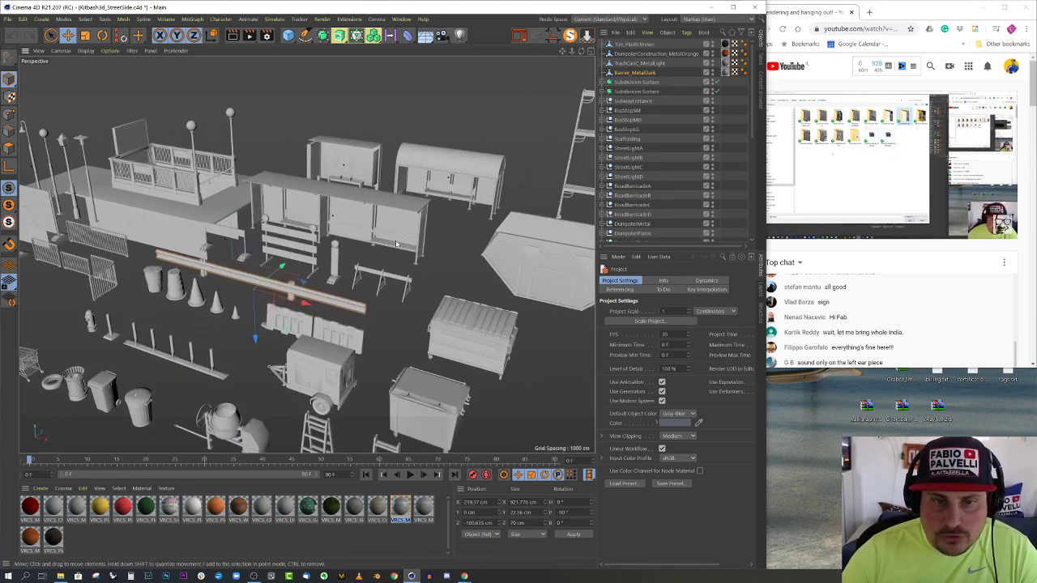
pyautogui.scroll(3, 243, 280)
pyautogui.scroll(-5, 243, 280)
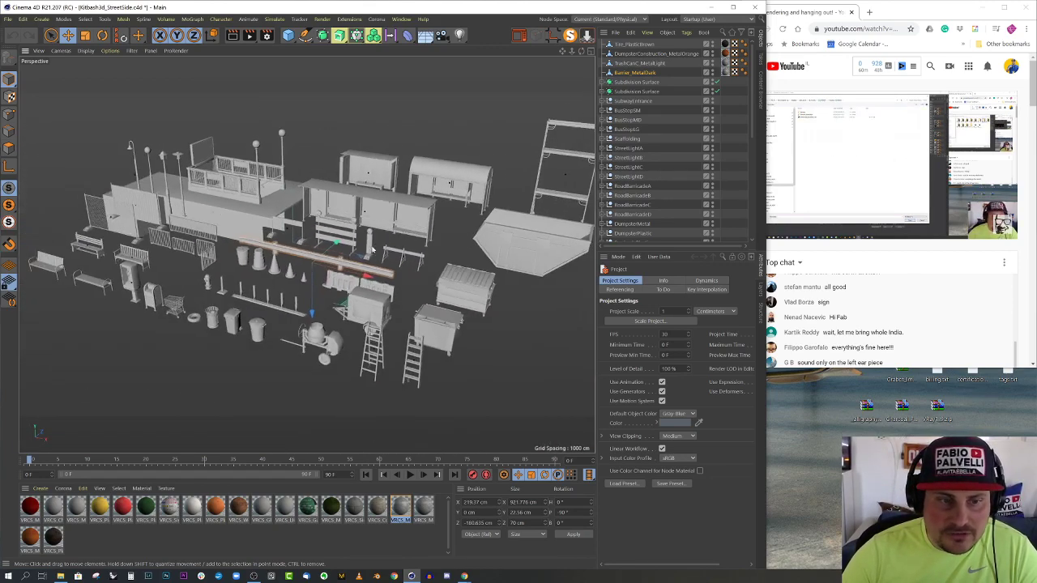
pyautogui.moveTo(316, 274)
pyautogui.keyDown('alt'); pyautogui.mouseDown()
pyautogui.moveTo(331, 310)
pyautogui.moveTo(373, 292)
pyautogui.moveTo(321, 295)
pyautogui.moveTo(329, 301)
pyautogui.moveTo(324, 292)
pyautogui.mouseUp(); pyautogui.keyUp('alt')
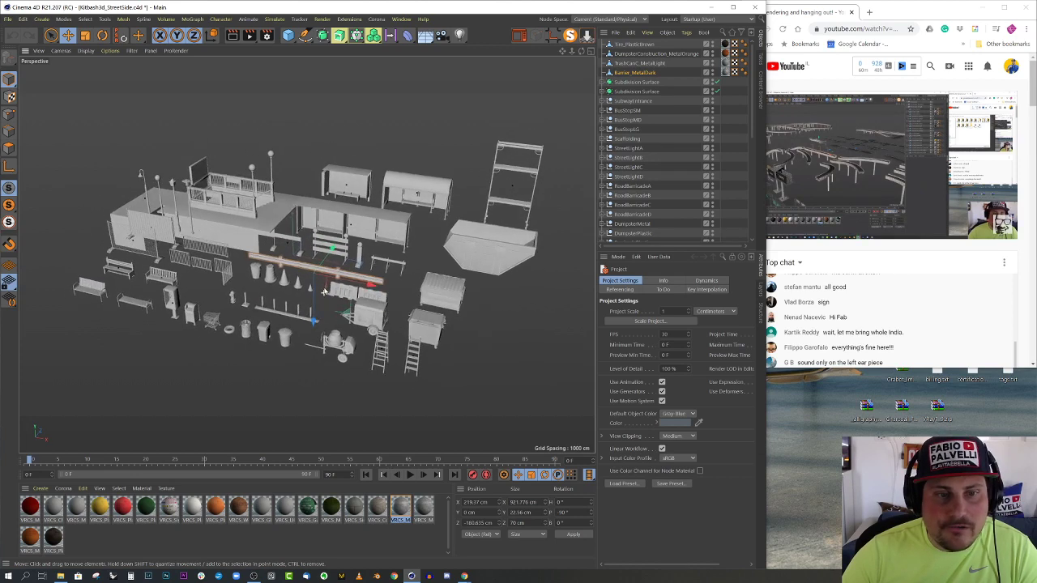
# Close the Kitbash3d_StreetSide.c4d project without saving its changes
pyautogui.click(10, 18)
pyautogui.click(36, 78)
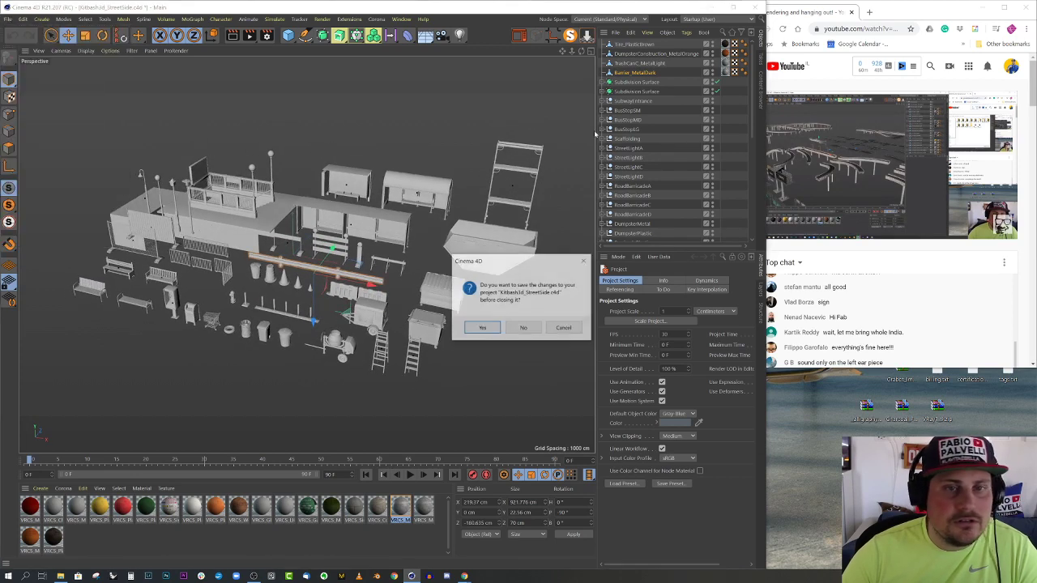
pyautogui.click(524, 328)
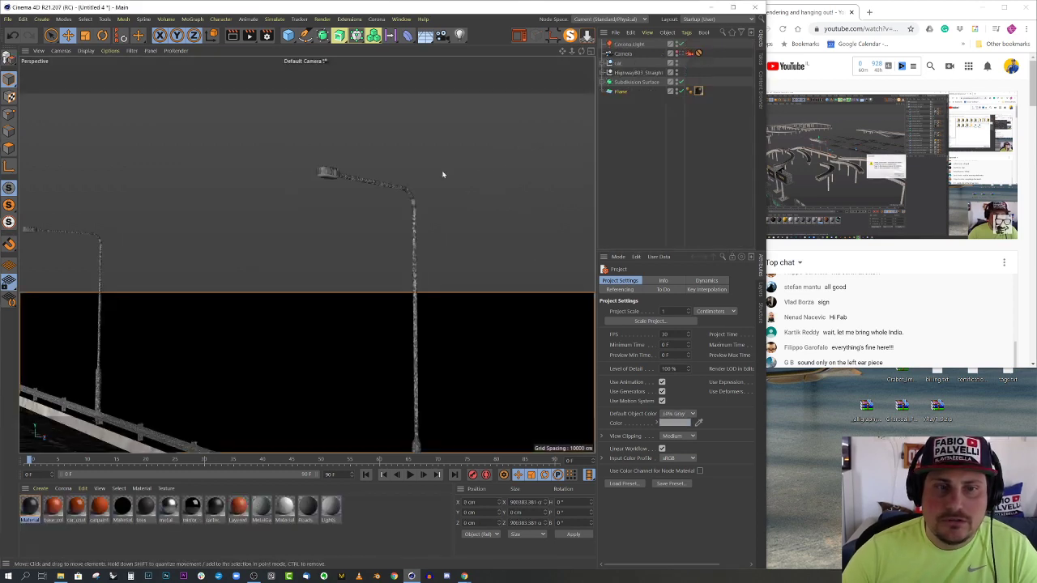
# Duplicate the bridge's Highway_B_03_Light_Post_Metal lamp posts, place the copy beyond the bridge and lower it to ground level
pyautogui.click(387, 187)
pyautogui.scroll(-10, 375, 168)
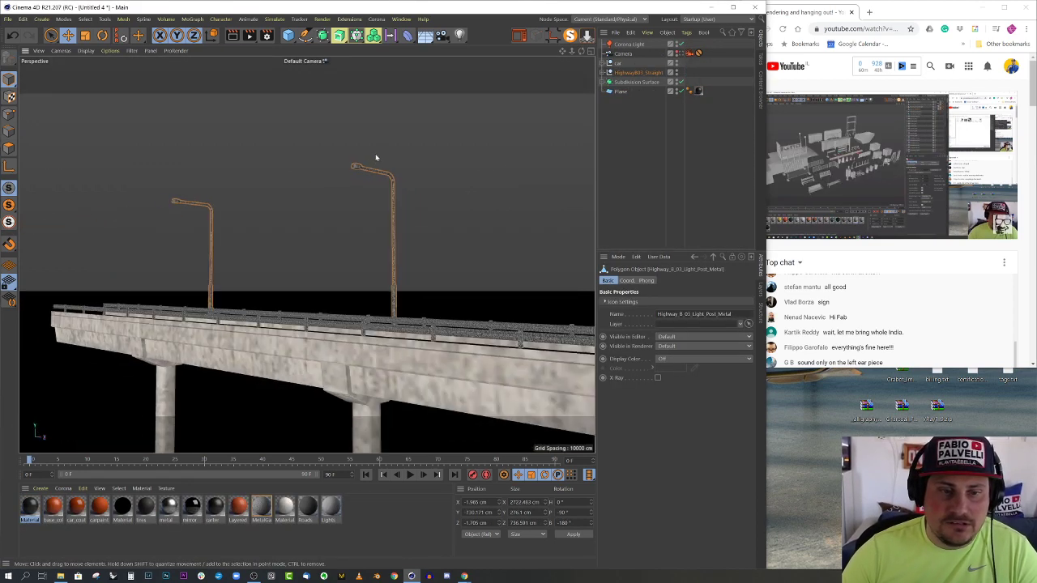
pyautogui.keyDown('alt'); pyautogui.moveTo(363, 236); pyautogui.dragTo(564, 157); pyautogui.keyUp('alt')
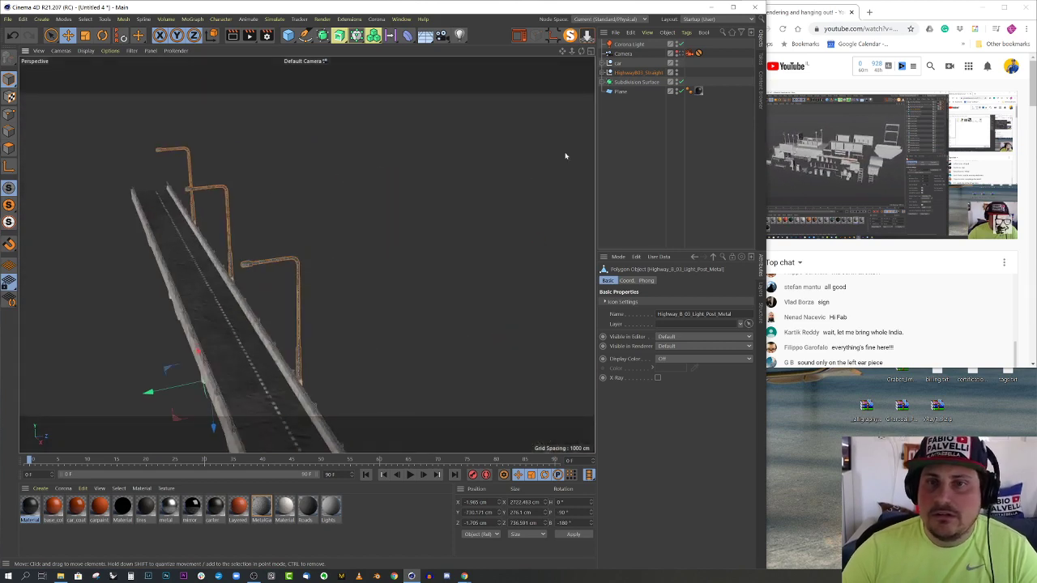
pyautogui.click(602, 72)
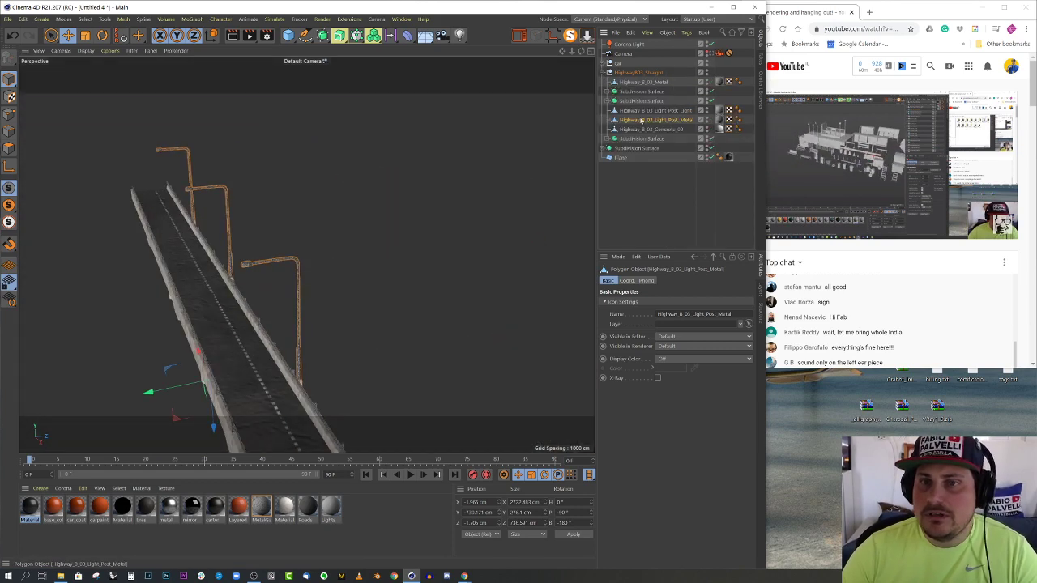
pyautogui.scroll(-10, 216, 301)
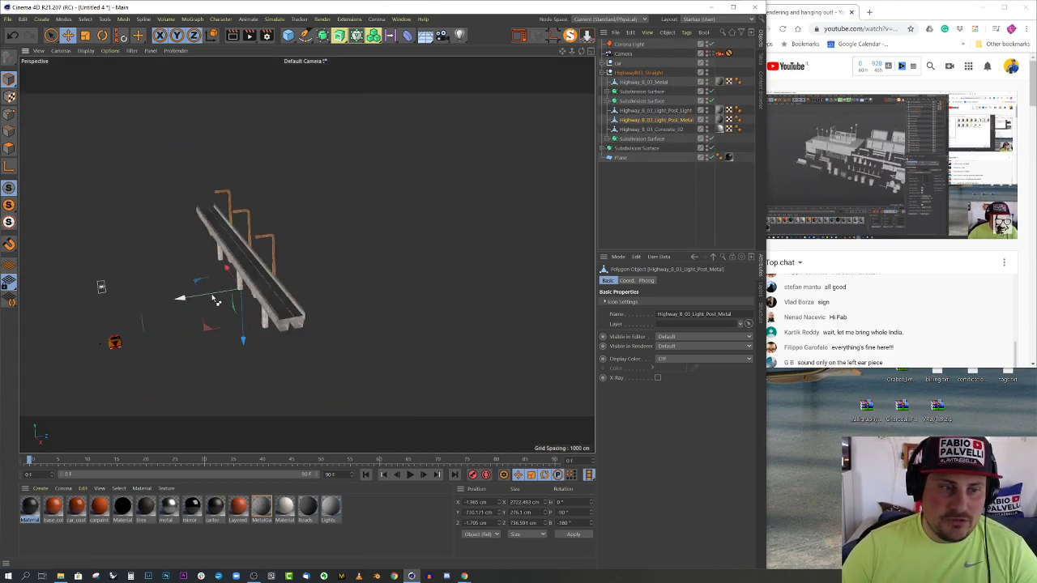
pyautogui.keyDown('ctrl'); pyautogui.moveTo(215, 302); pyautogui.dragTo(296, 289); pyautogui.keyUp('ctrl')
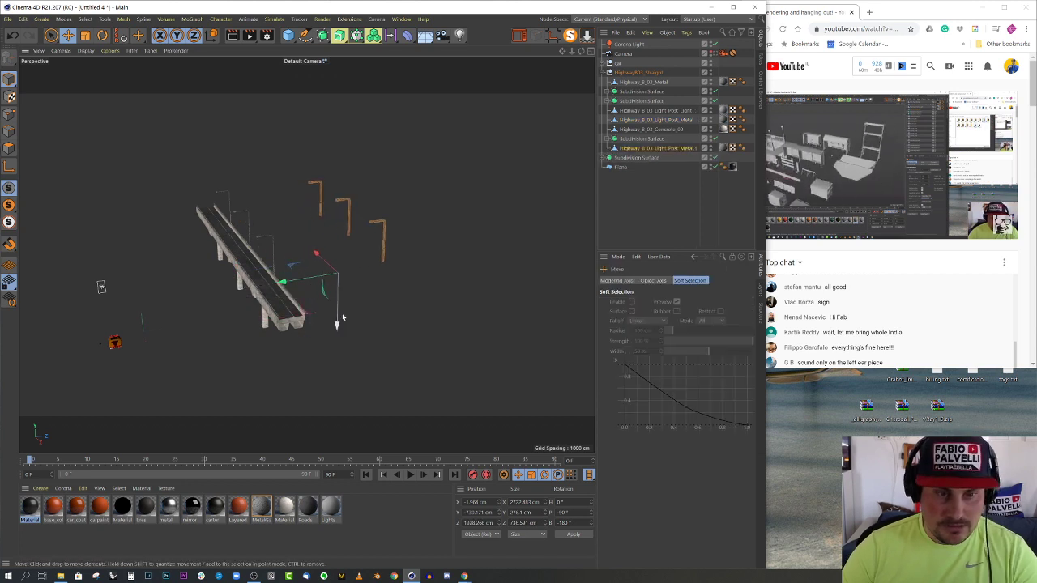
pyautogui.moveTo(342, 318); pyautogui.dragTo(348, 361)
pyautogui.moveTo(351, 343); pyautogui.dragTo(350, 348)
# Viewing through the scene camera, move the duplicated lamp posts in the Top view to about X -3144 cm, Z 3297 cm behind the bridge
pyautogui.click(715, 55)
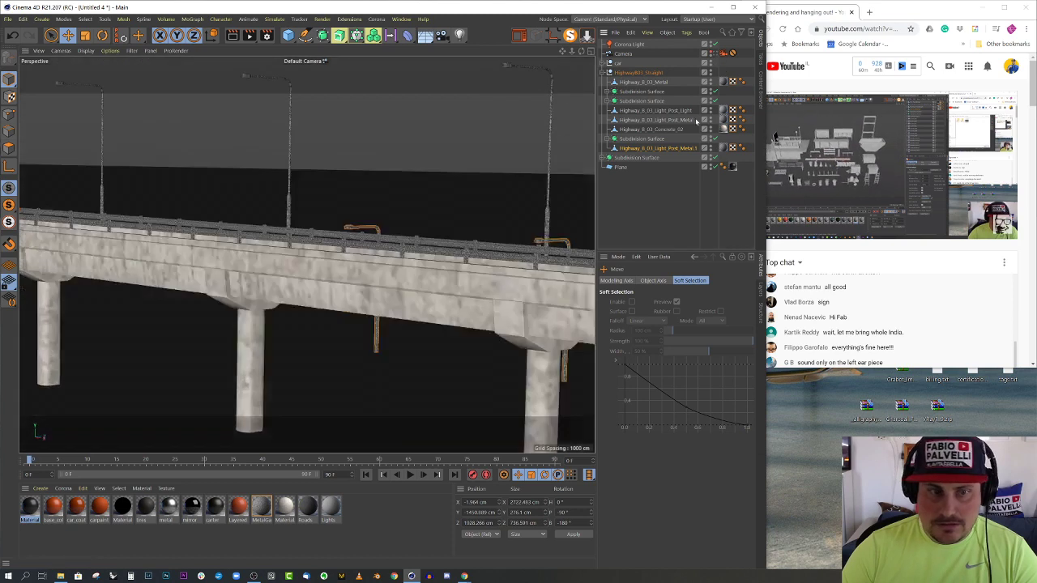
pyautogui.middleClick(523, 164)
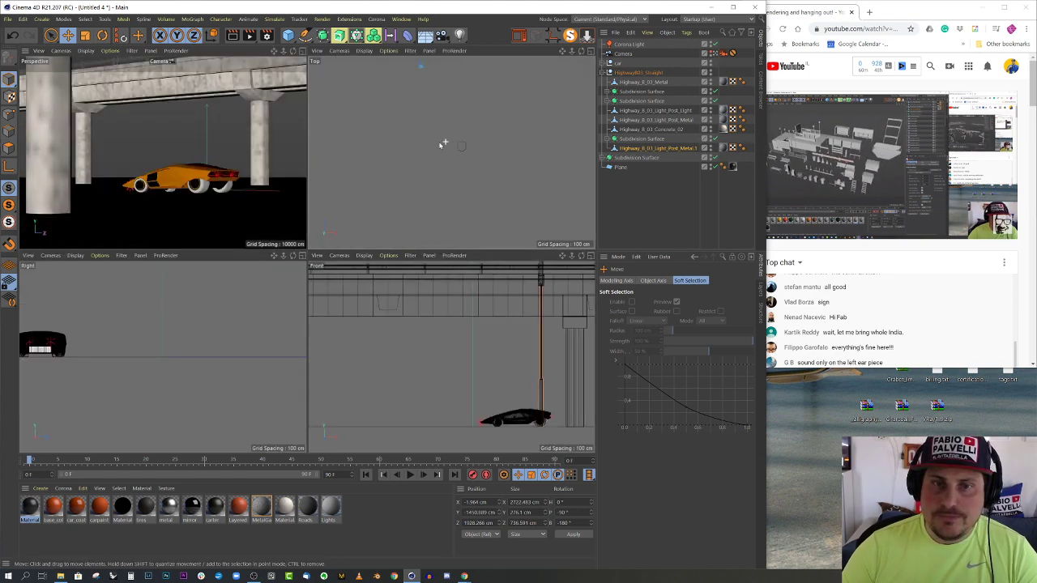
pyautogui.scroll(-10, 445, 192)
pyautogui.scroll(5, 430, 140)
pyautogui.scroll(2, 430, 140)
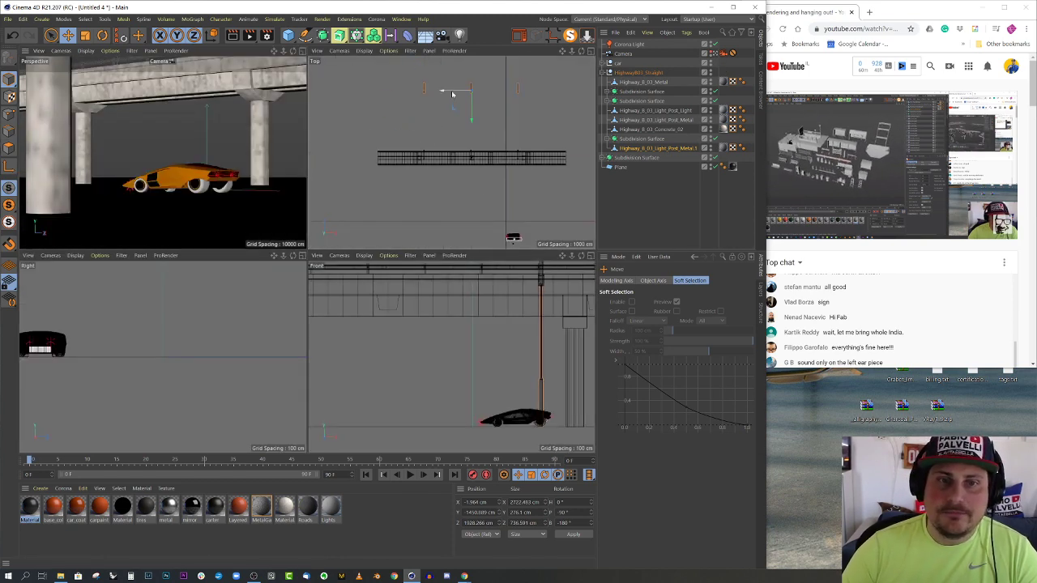
pyautogui.moveTo(447, 92); pyautogui.dragTo(433, 94)
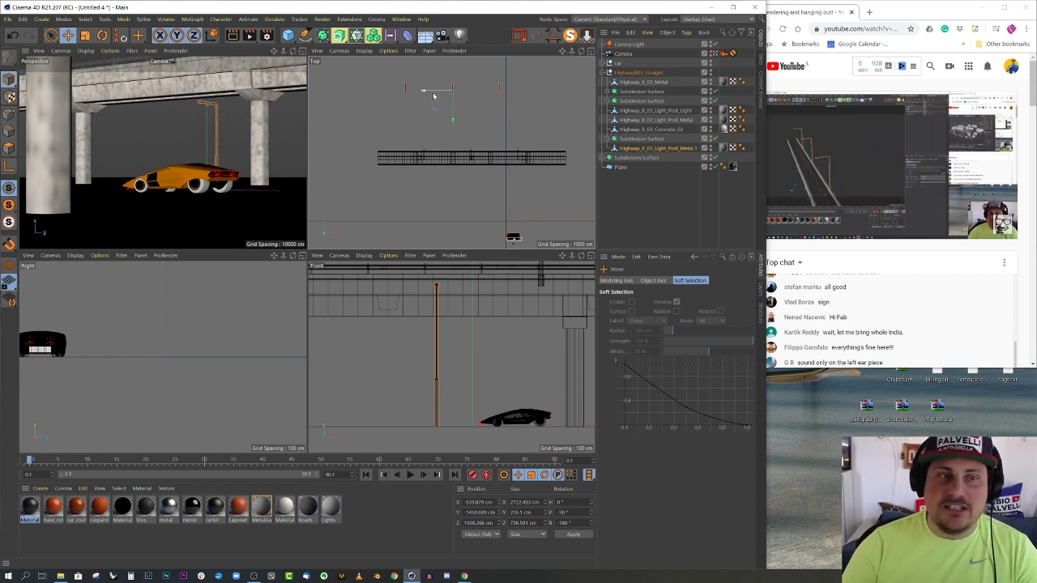
pyautogui.moveTo(424, 91)
pyautogui.mouseDown()
pyautogui.moveTo(369, 94)
pyautogui.moveTo(399, 108)
pyautogui.moveTo(420, 76)
pyautogui.mouseUp()
pyautogui.scroll(-5, 429, 200)
pyautogui.moveTo(401, 136)
pyautogui.mouseDown()
pyautogui.moveTo(386, 138)
pyautogui.moveTo(401, 150)
pyautogui.moveTo(386, 132)
pyautogui.mouseUp()
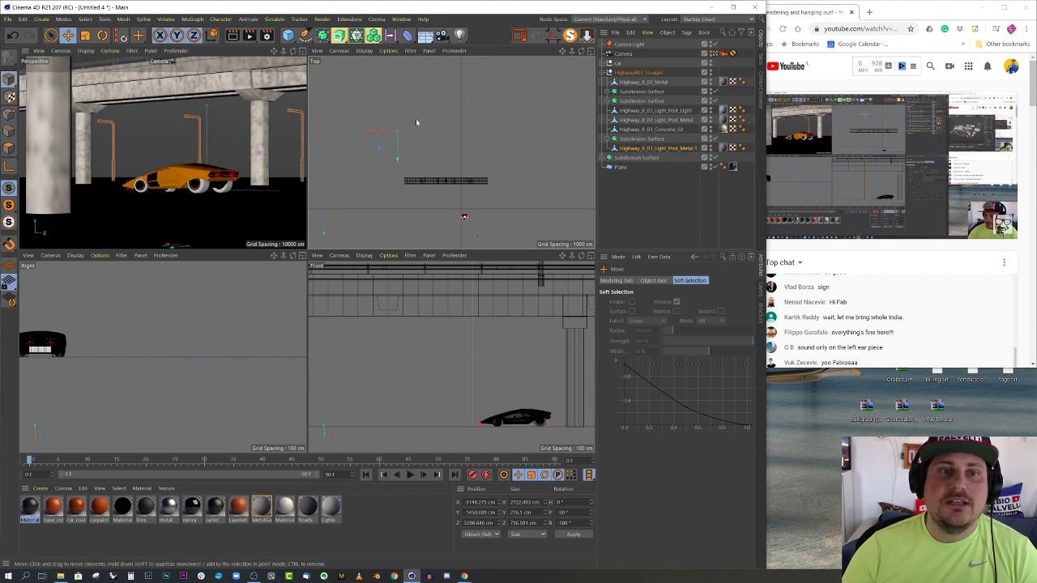
pyautogui.middleClick(270, 126)
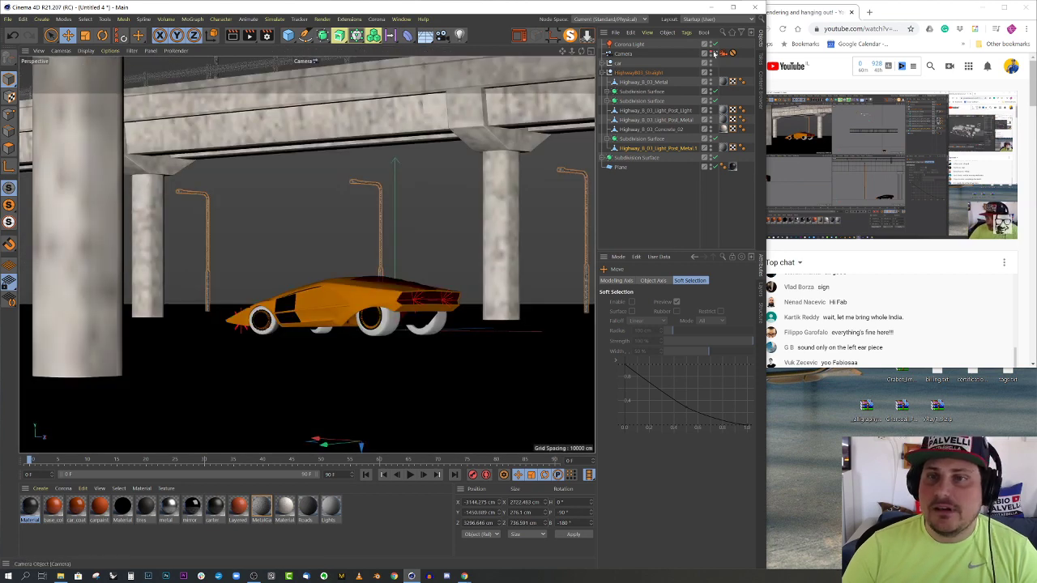
# Leave the scene camera, frame the duplicated lamp posts and centre their axis on their geometry
pyautogui.click(715, 54)
pyautogui.scroll(-5, 364, 178)
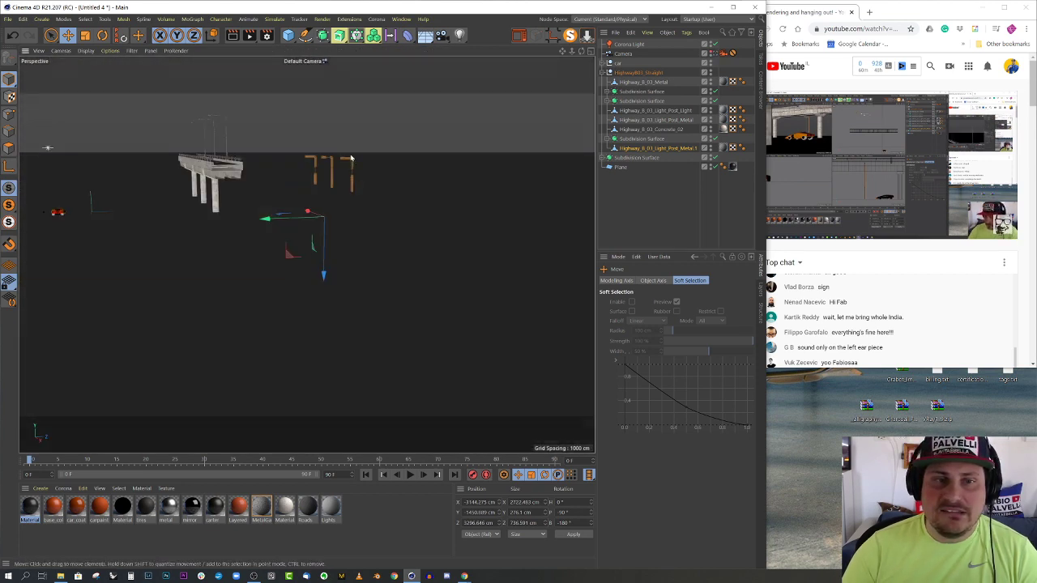
pyautogui.press('o')
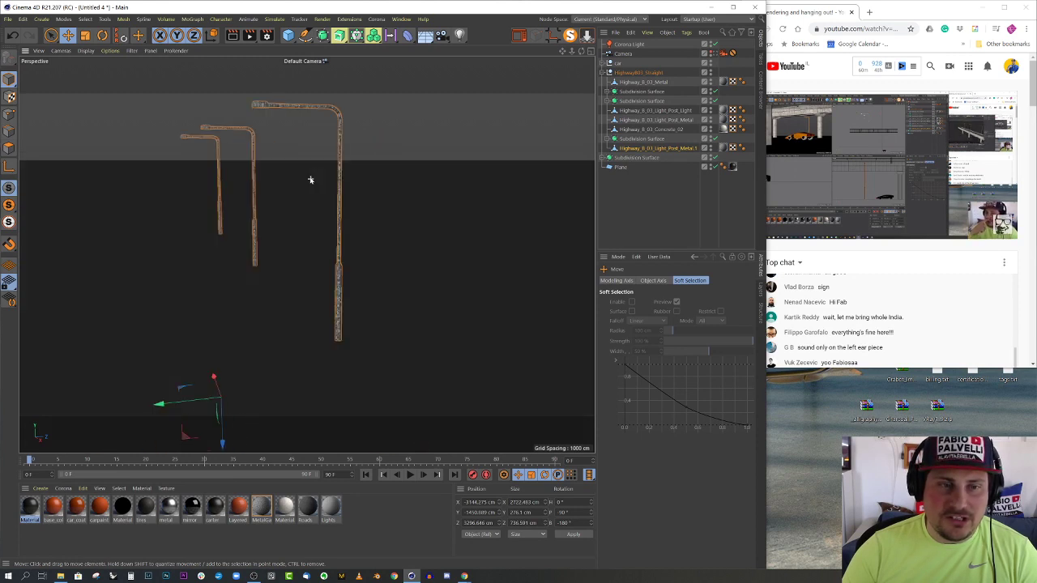
pyautogui.click(569, 36)
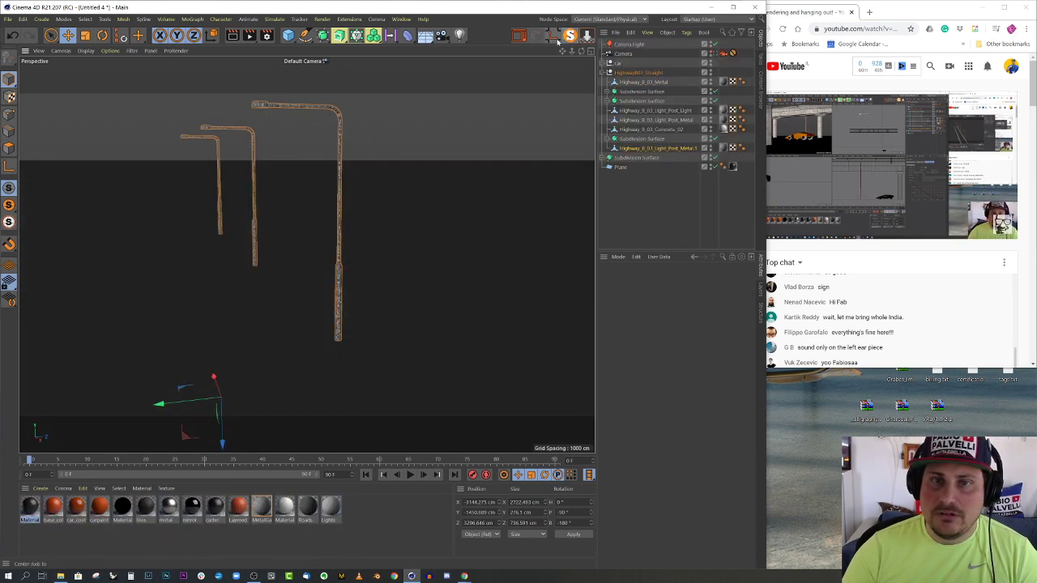
pyautogui.click(570, 35)
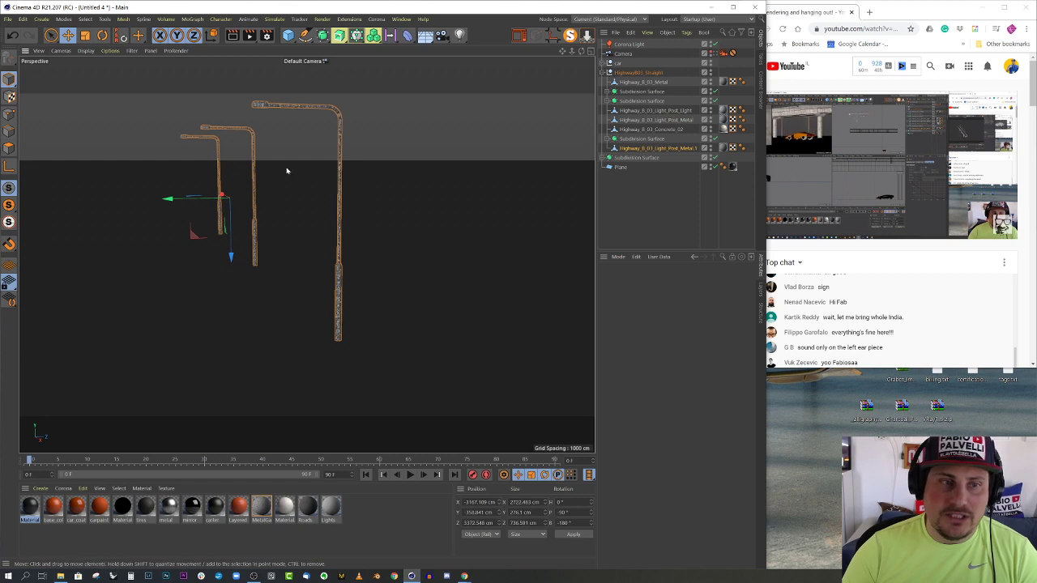
# Add a Corona Light for the lamp posts, keeping it an area light with a Rectangle shape
pyautogui.keyDown('alt'); pyautogui.moveTo(287, 171); pyautogui.dragTo(279, 134); pyautogui.keyUp('alt')
pyautogui.press('s')
pyautogui.scroll(-3, 401, 161)
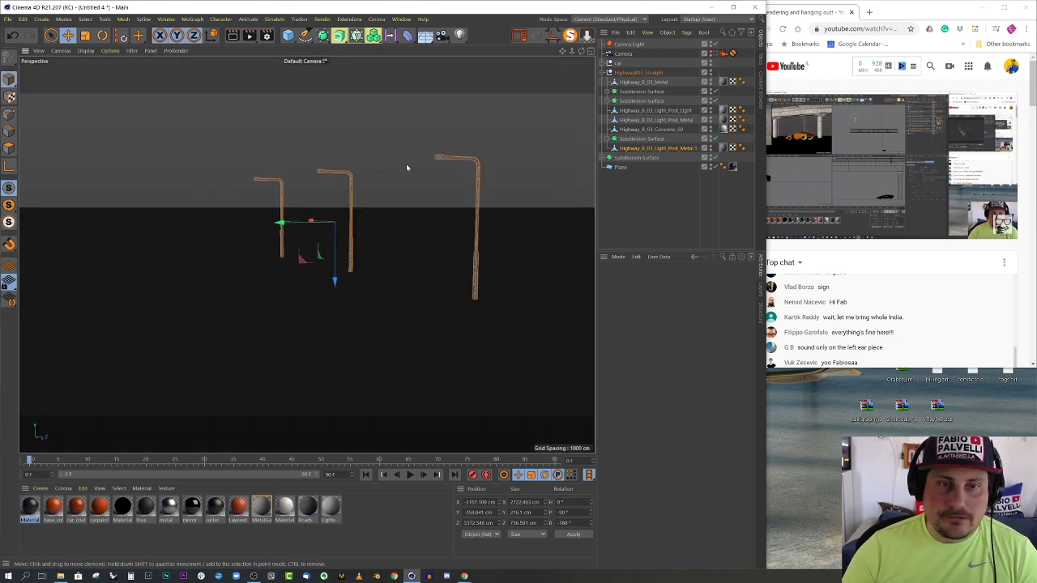
pyautogui.keyDown('alt'); pyautogui.moveTo(405, 164); pyautogui.dragTo(365, 175); pyautogui.keyUp('alt')
pyautogui.keyDown('alt'); pyautogui.moveTo(244, 226); pyautogui.dragTo(326, 180); pyautogui.keyUp('alt')
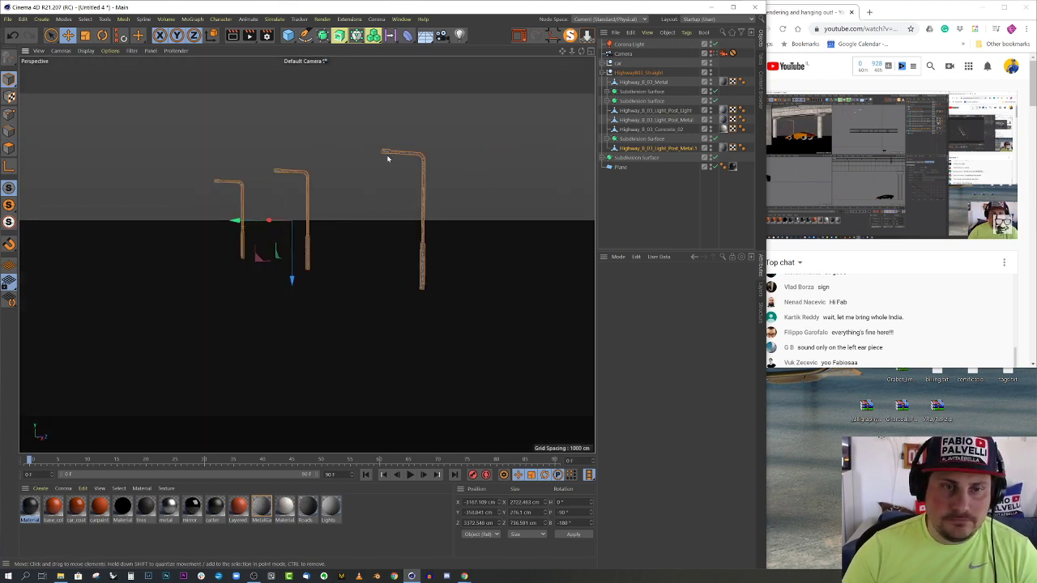
pyautogui.scroll(3, 388, 159)
pyautogui.click(377, 20)
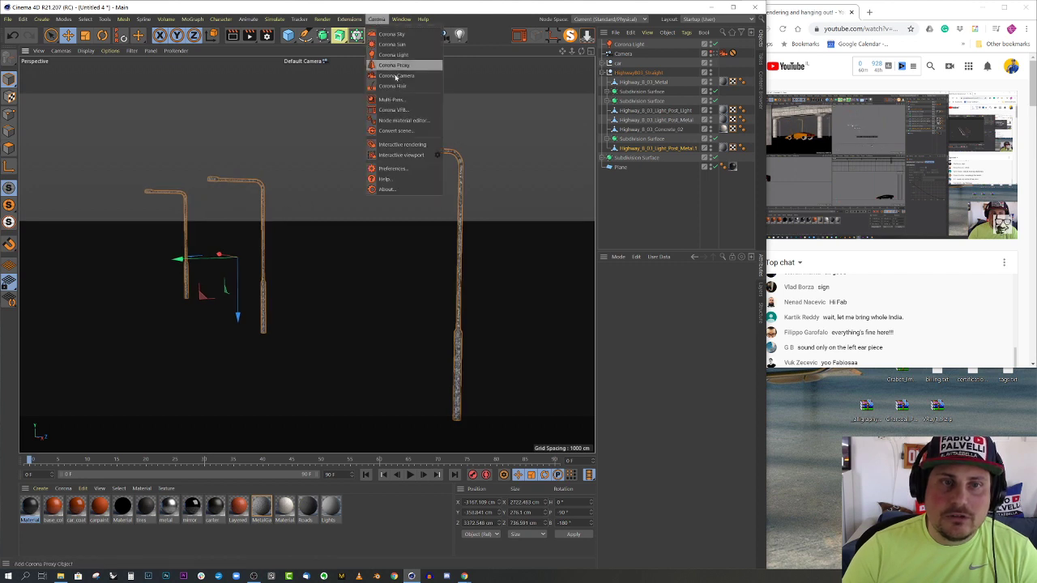
pyautogui.click(410, 57)
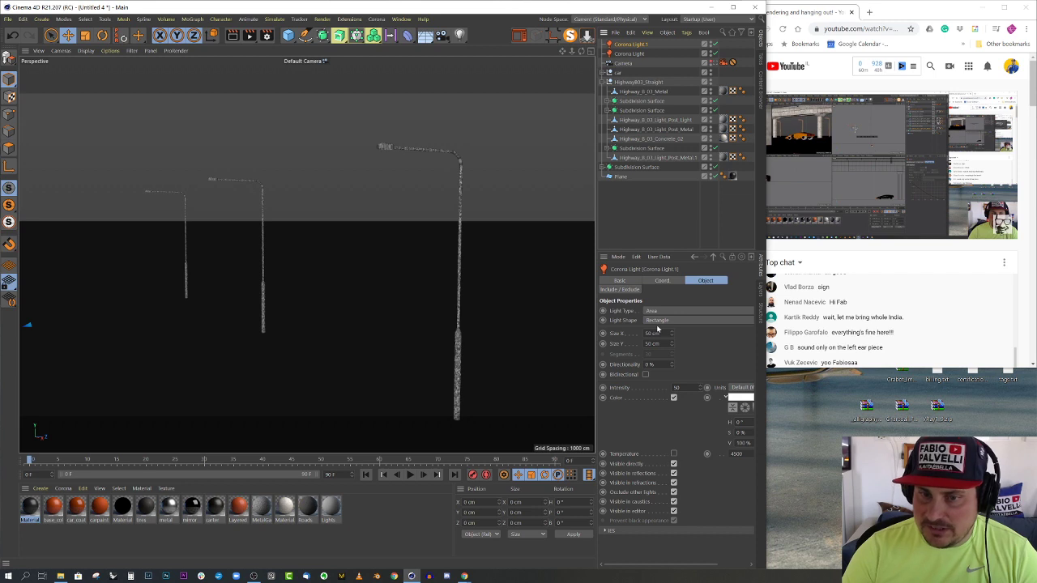
pyautogui.click(670, 323)
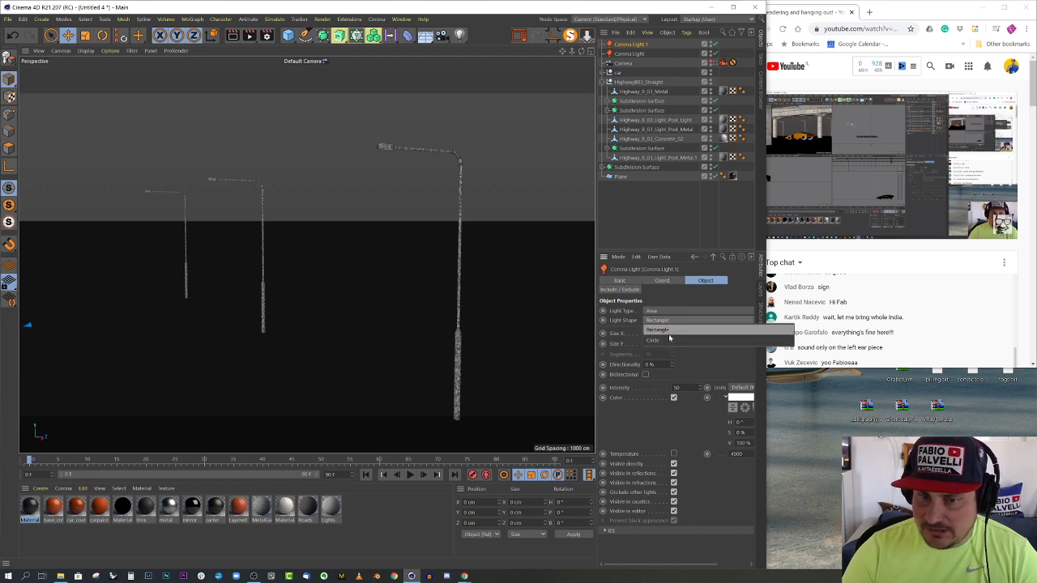
pyautogui.click(669, 330)
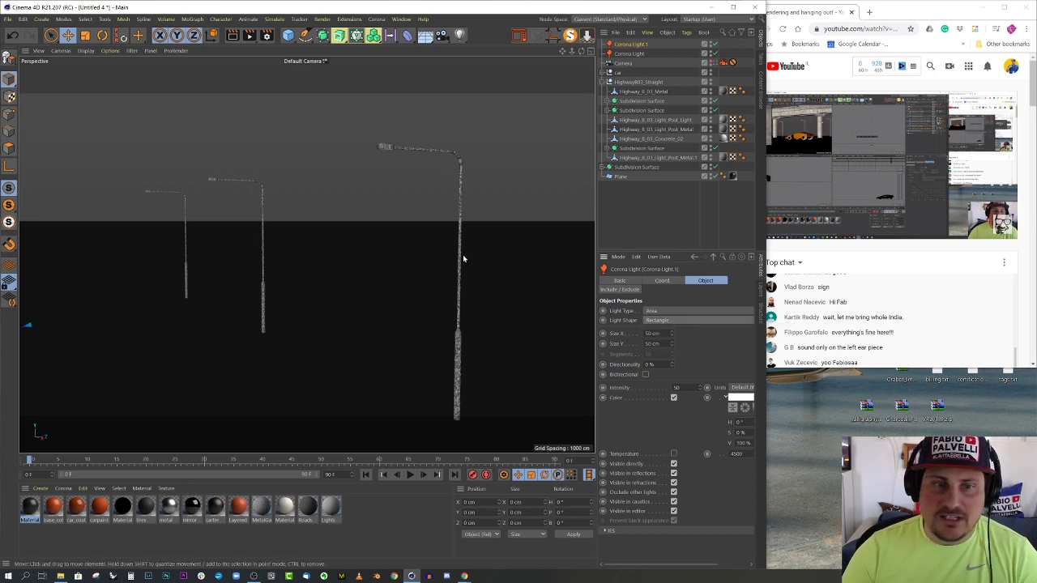
# Position the new Corona light in the Top view over the head of the end lamp post, about X -2791 cm, Z 5086 cm
pyautogui.middleClick(464, 257)
pyautogui.middleClick(498, 161)
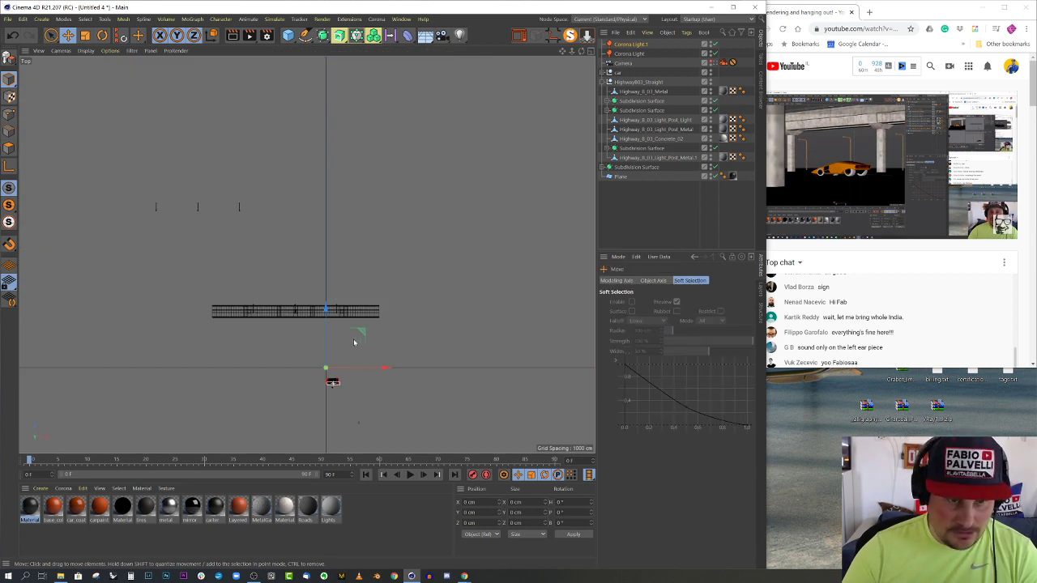
pyautogui.moveTo(363, 333); pyautogui.dragTo(262, 181)
pyautogui.scroll(3, 253, 219)
pyautogui.scroll(5, 190, 208)
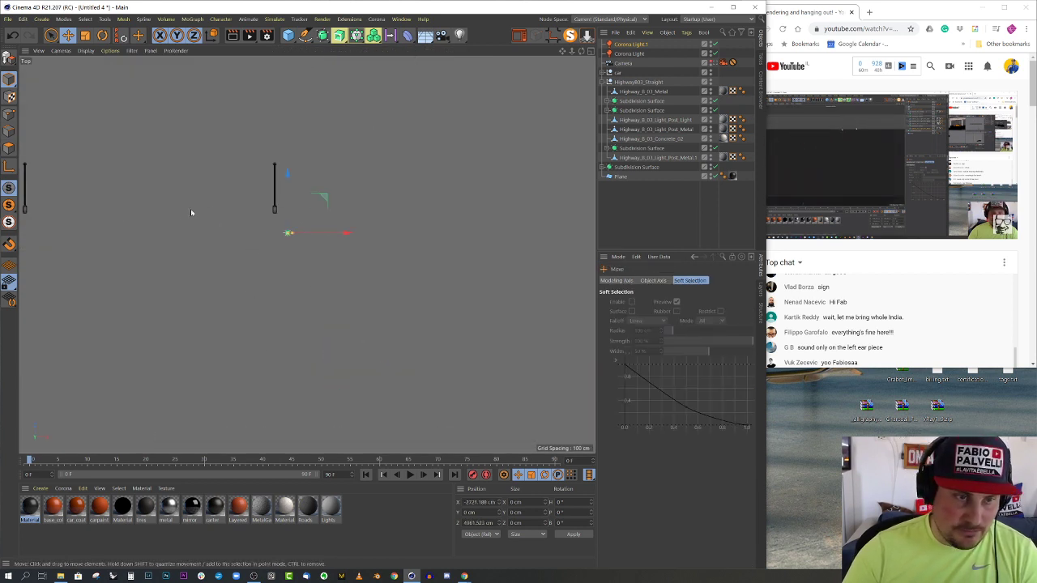
pyautogui.moveTo(427, 247); pyautogui.dragTo(399, 210)
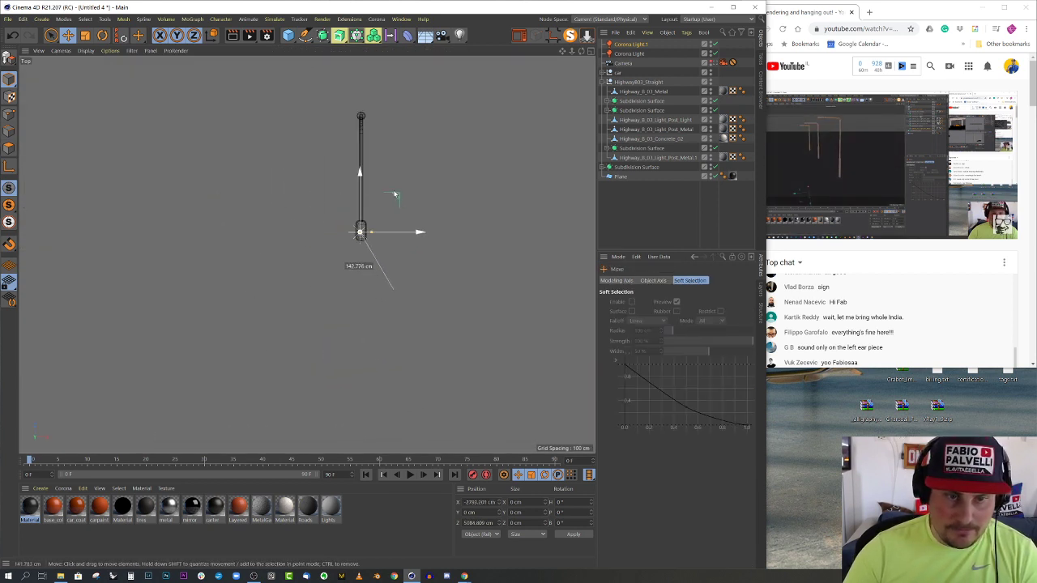
pyautogui.scroll(5, 400, 219)
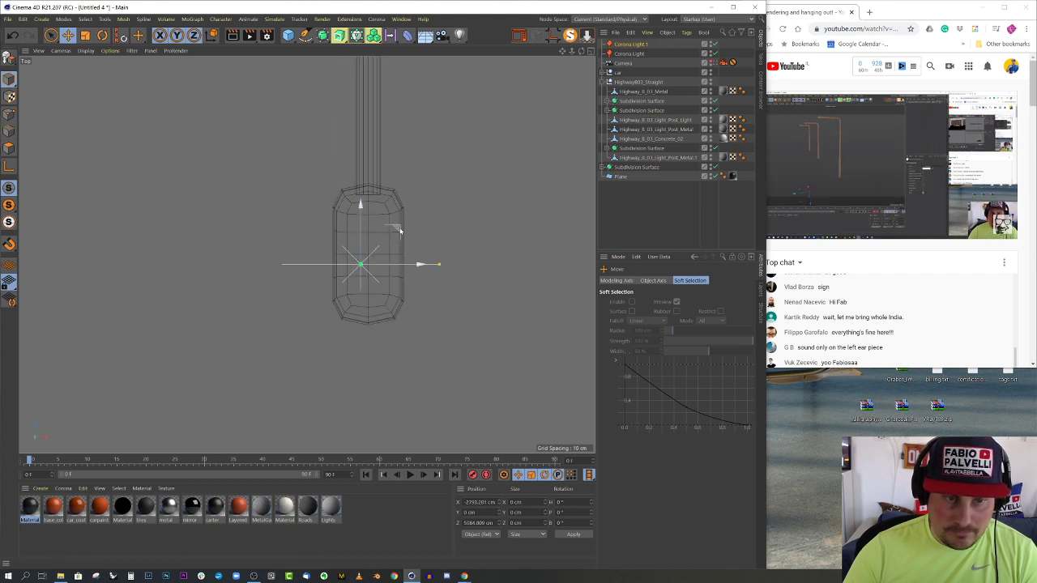
pyautogui.moveTo(397, 227); pyautogui.dragTo(405, 224)
# Set the new Corona light's rotation to H 0°, P 90°, B 0° and shrink it to about 11 × 28 cm within the lamp head
pyautogui.press('r')
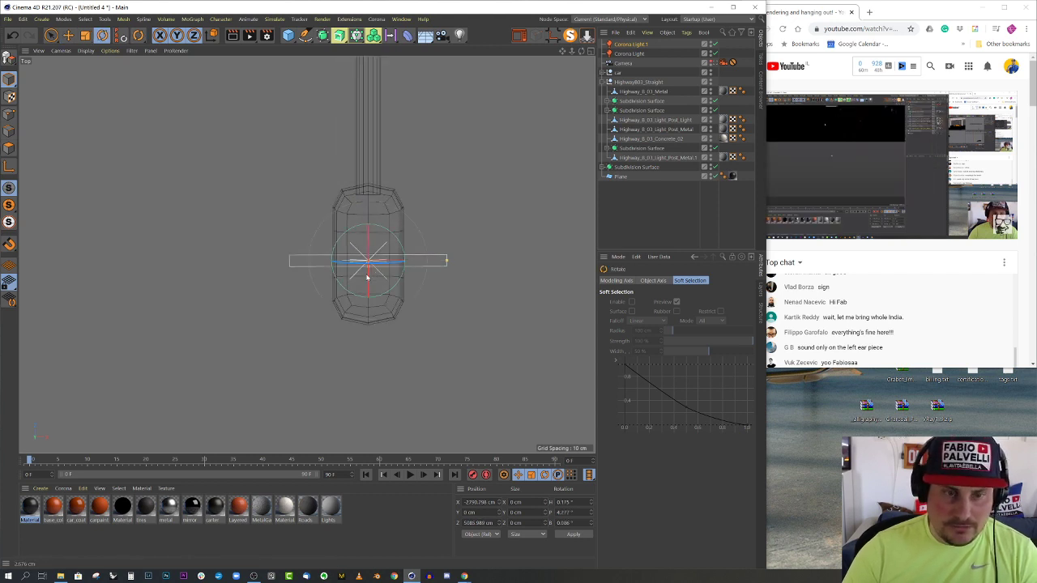
pyautogui.moveTo(368, 271); pyautogui.dragTo(380, 340)
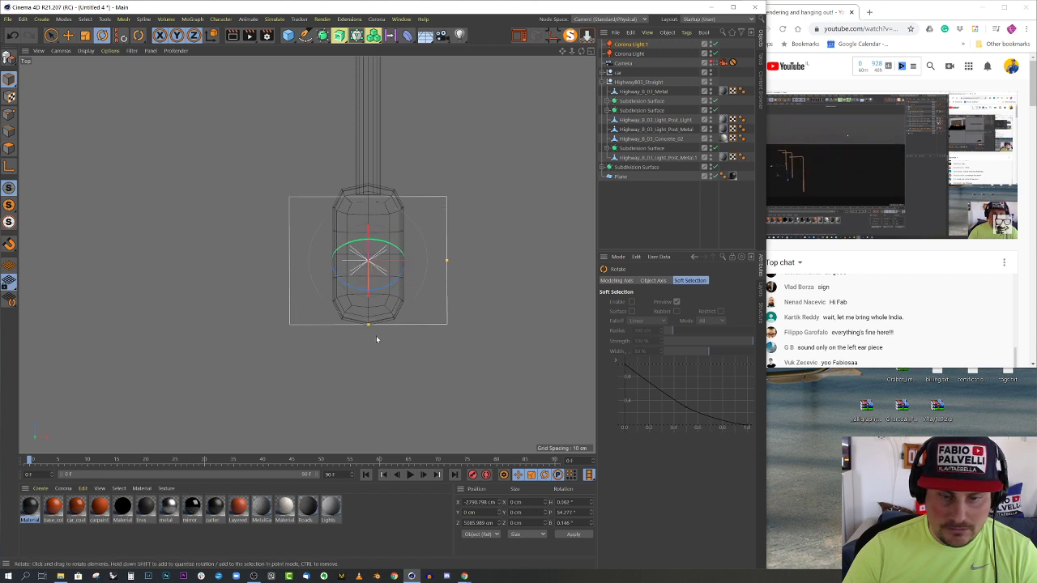
pyautogui.write('0')
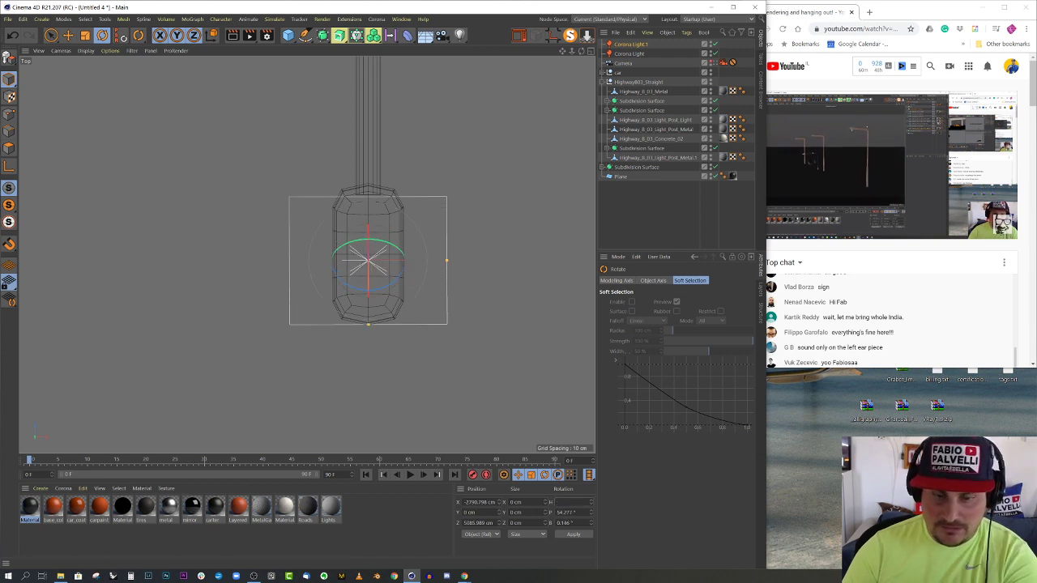
pyautogui.click(571, 523)
pyautogui.write('0')
pyautogui.click(564, 512)
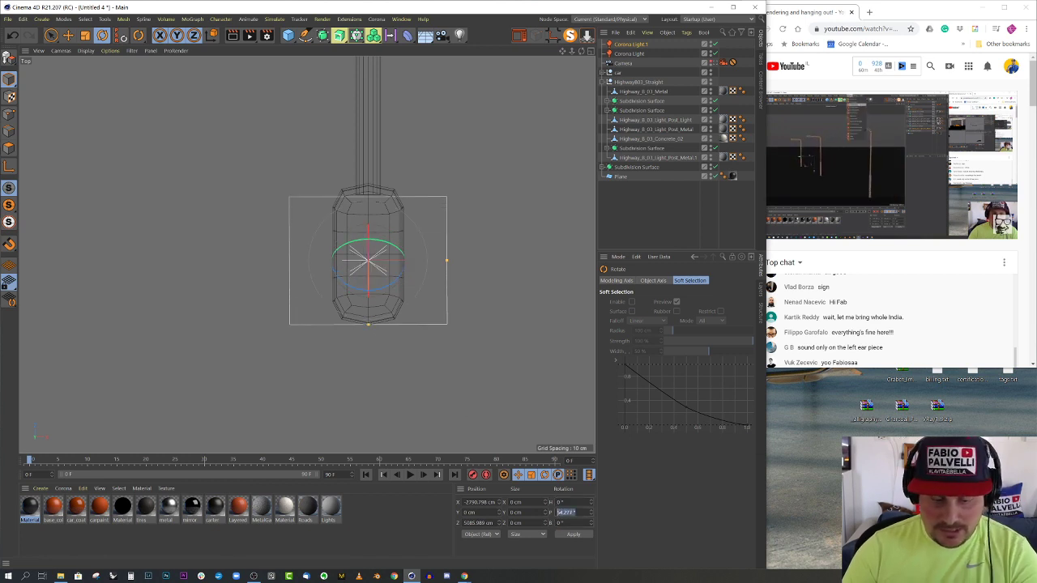
pyautogui.write('90')
pyautogui.press('Return')
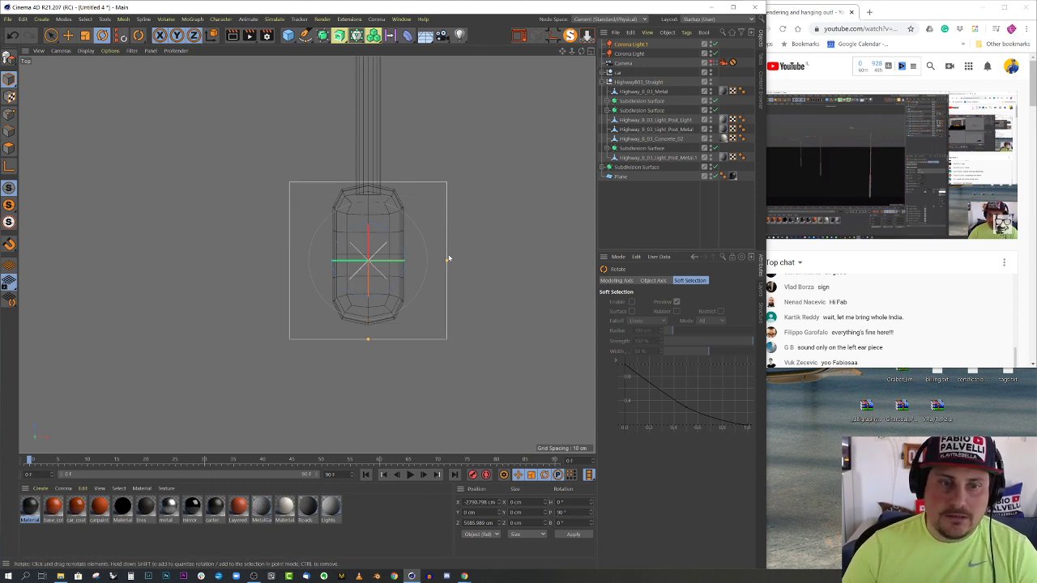
pyautogui.moveTo(450, 265); pyautogui.dragTo(386, 264)
pyautogui.moveTo(371, 336); pyautogui.dragTo(371, 307)
# In the Perspective view, raise the light to about Y 726 cm so it sits at the underside of the end lamp post's head
pyautogui.middleClick(319, 289)
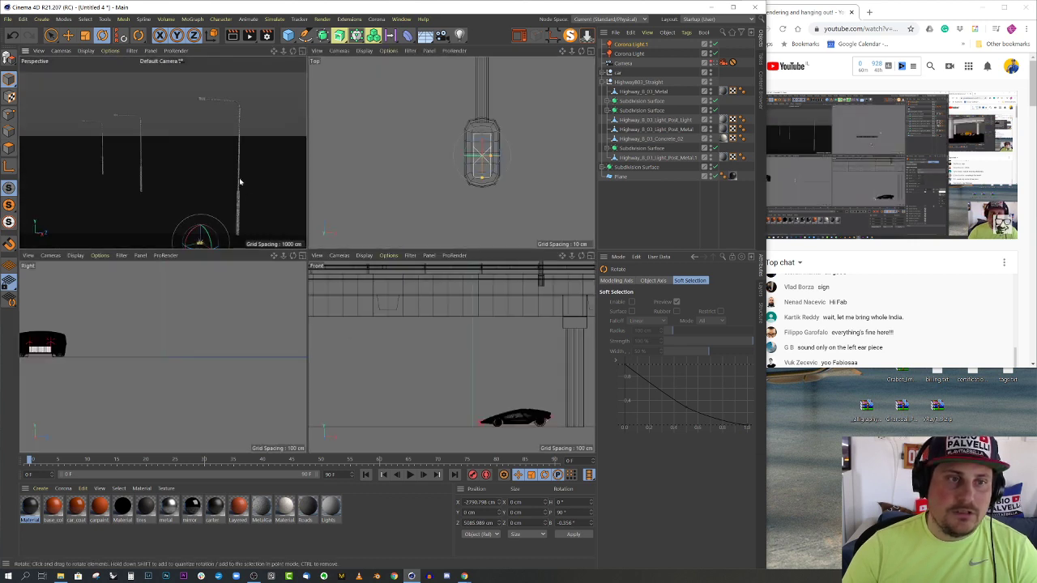
pyautogui.middleClick(239, 177)
pyautogui.press('e')
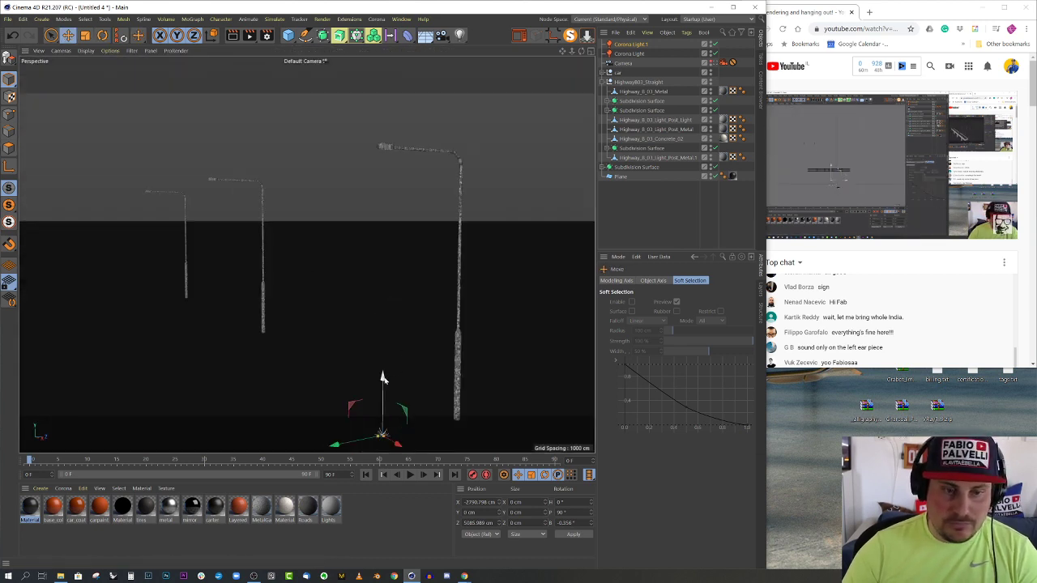
pyautogui.moveTo(393, 377); pyautogui.dragTo(376, 122)
pyautogui.scroll(10, 381, 125)
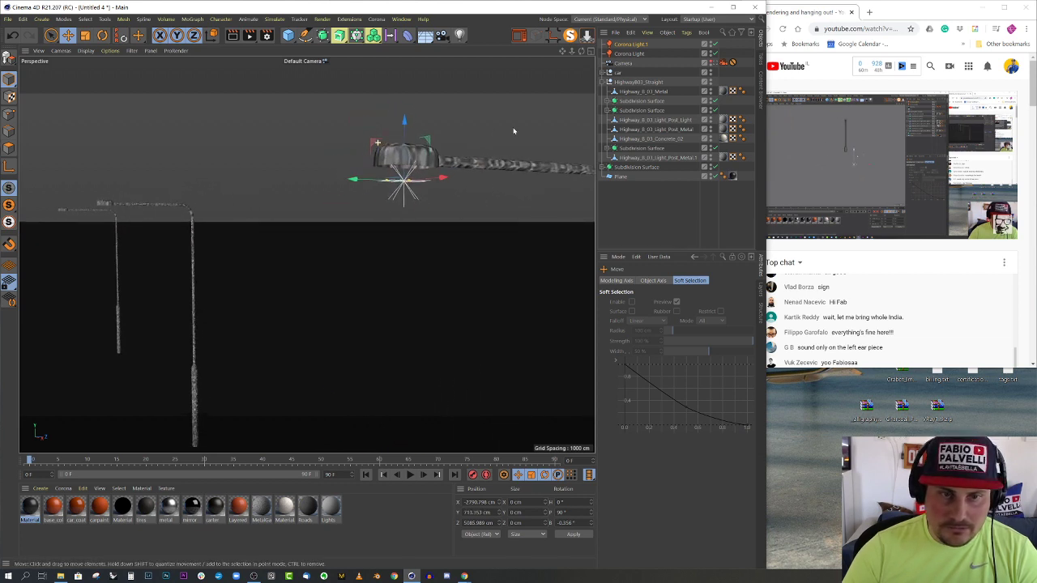
pyautogui.scroll(3, 423, 150)
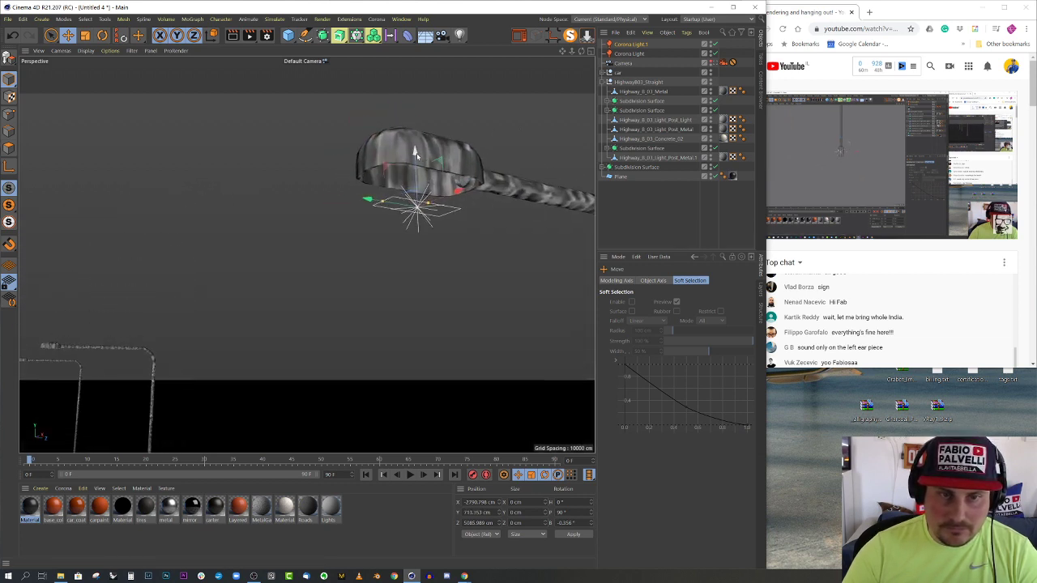
pyautogui.moveTo(423, 150); pyautogui.dragTo(423, 190)
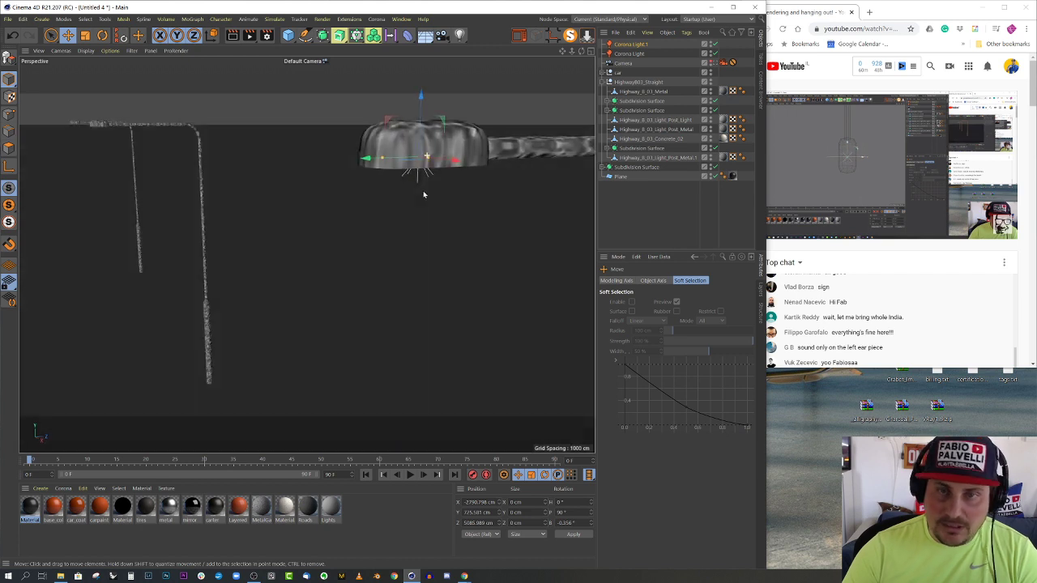
# Give the lamp post light a warm yellow colour of H 53°, S 30%, V 100%
pyautogui.click(636, 49)
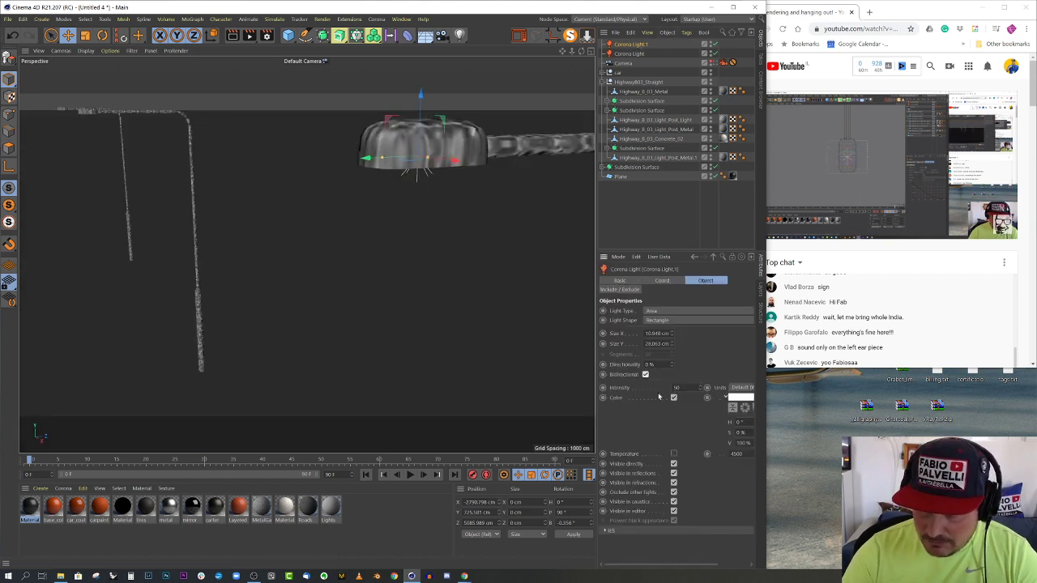
pyautogui.moveTo(596, 378); pyautogui.dragTo(531, 381)
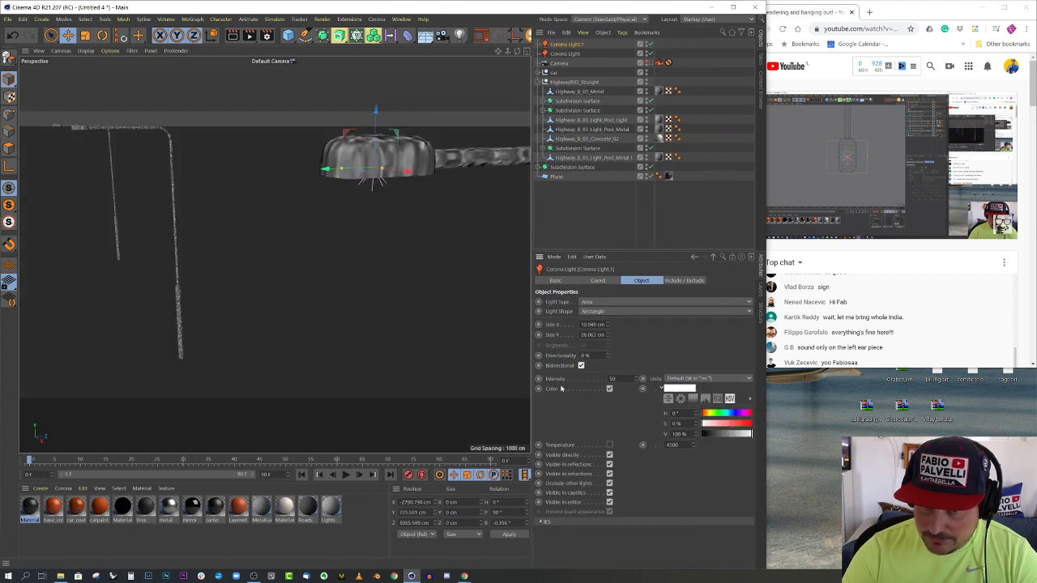
pyautogui.click(682, 391)
pyautogui.click(646, 390)
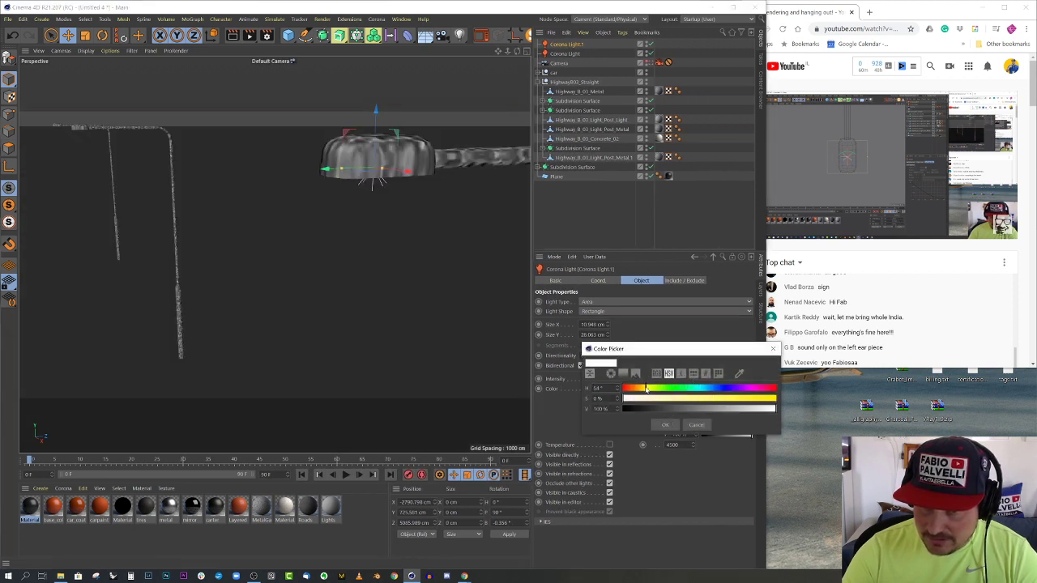
pyautogui.click(666, 402)
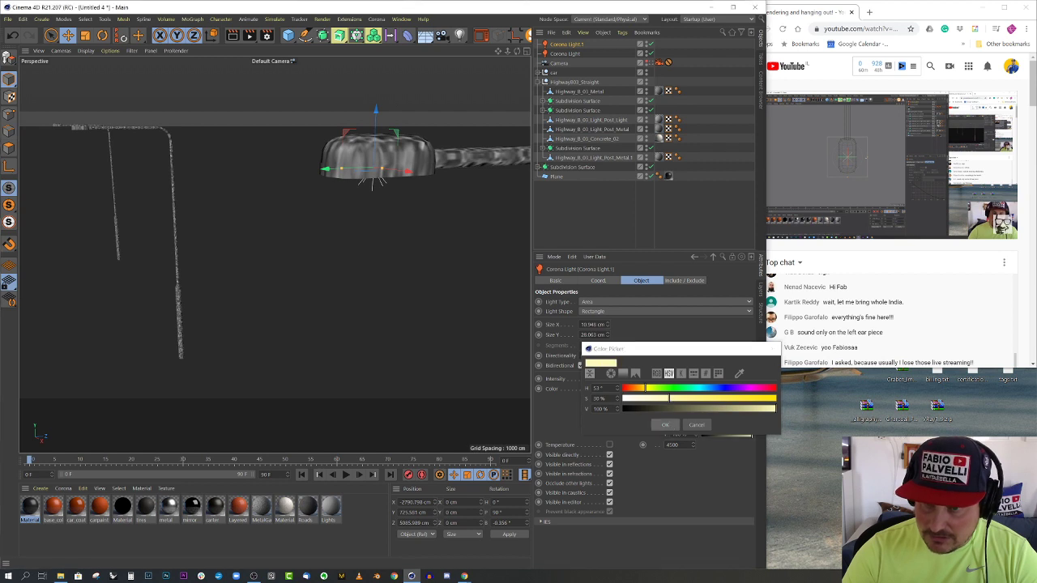
pyautogui.click(665, 424)
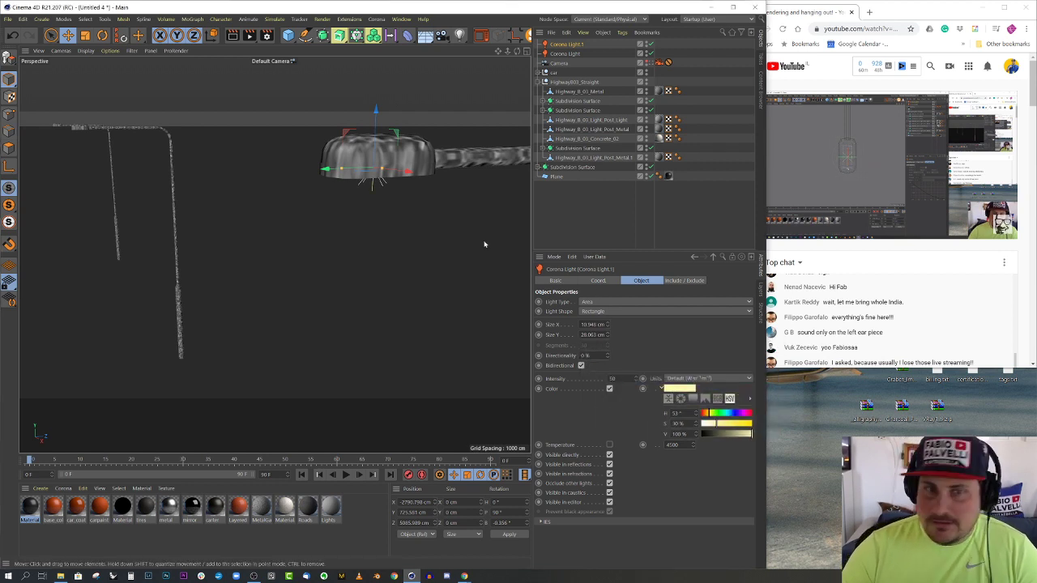
# In the Top view, duplicate the light along X onto the middle lamp post's head, about X -4141 cm, Z 5094 cm
pyautogui.middleClick(473, 156)
pyautogui.middleClick(465, 154)
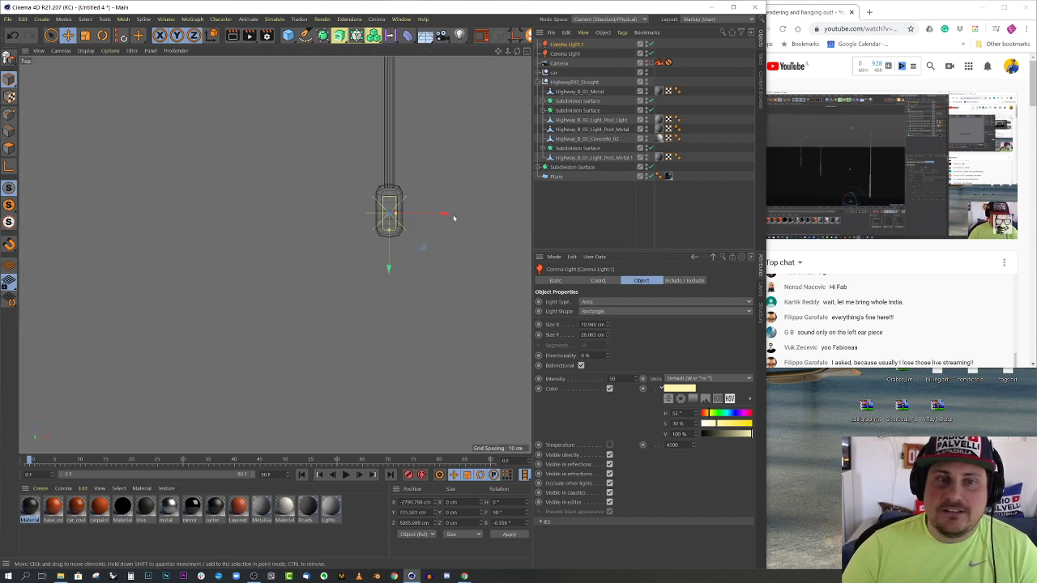
pyautogui.scroll(-3, 455, 243)
pyautogui.scroll(-2, 464, 266)
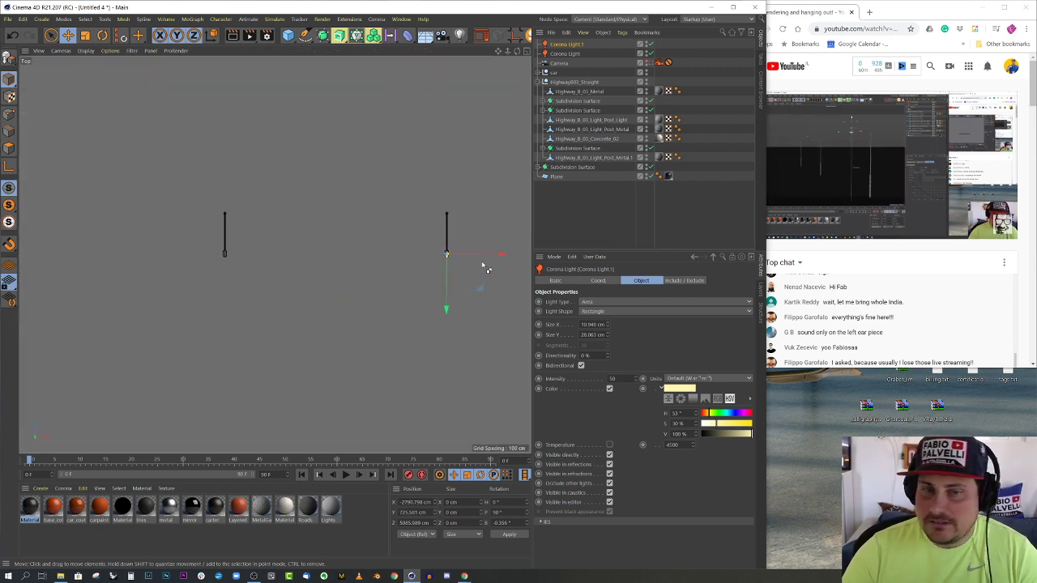
pyautogui.moveTo(462, 255); pyautogui.dragTo(194, 248)
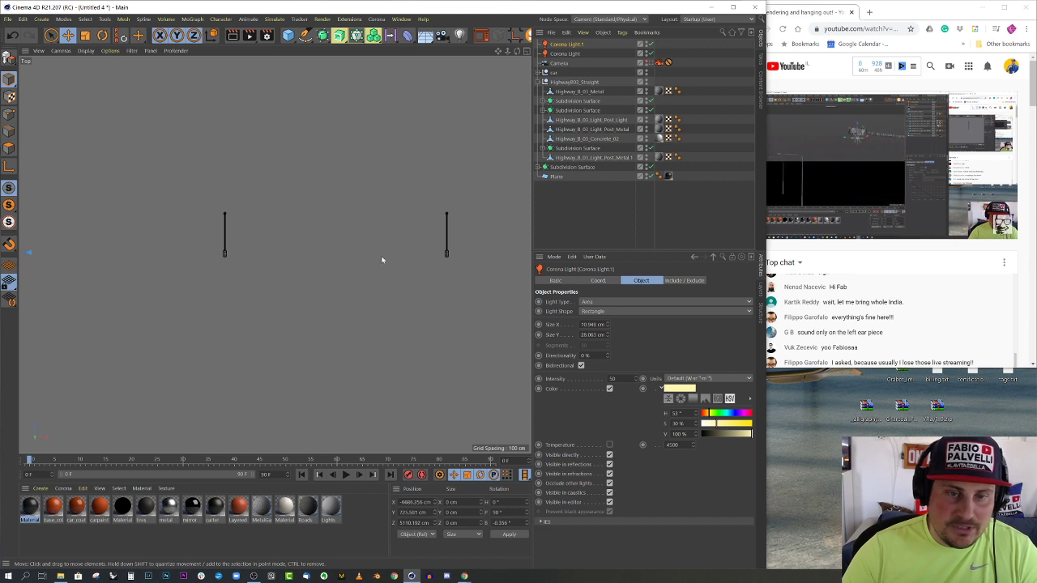
pyautogui.hotkey('ctrl', 'z')
pyautogui.moveTo(484, 254); pyautogui.dragTo(258, 247)
pyautogui.scroll(-4, 340, 272)
pyautogui.scroll(2, 358, 260)
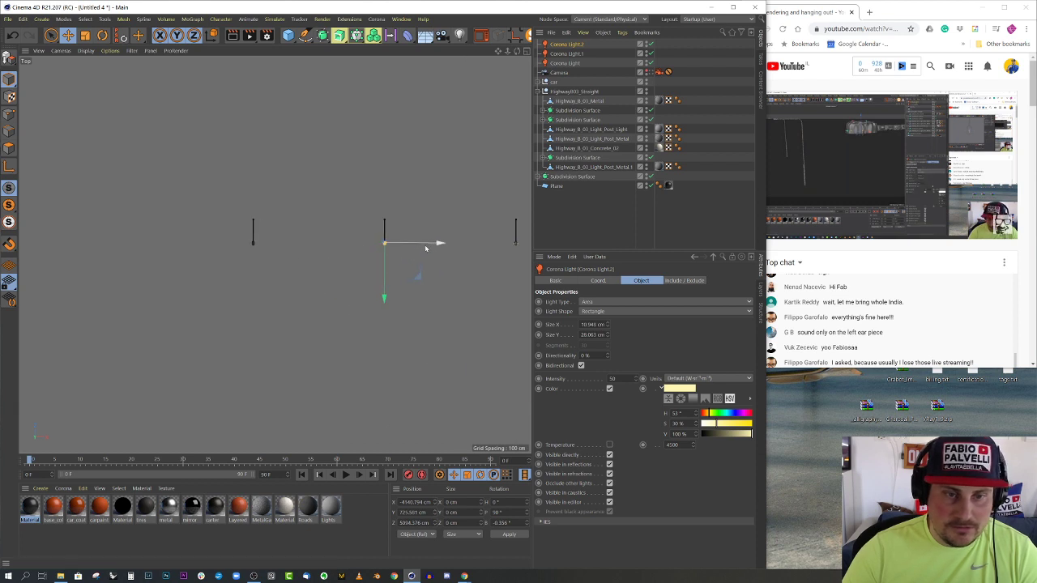
# Duplicate the light again onto the far lamp post and centre the copy in its head, about X -5490 cm, Z 5088 cm
pyautogui.keyDown('ctrl'); pyautogui.moveTo(426, 248); pyautogui.dragTo(295, 248); pyautogui.keyUp('ctrl')
pyautogui.scroll(1, 265, 243)
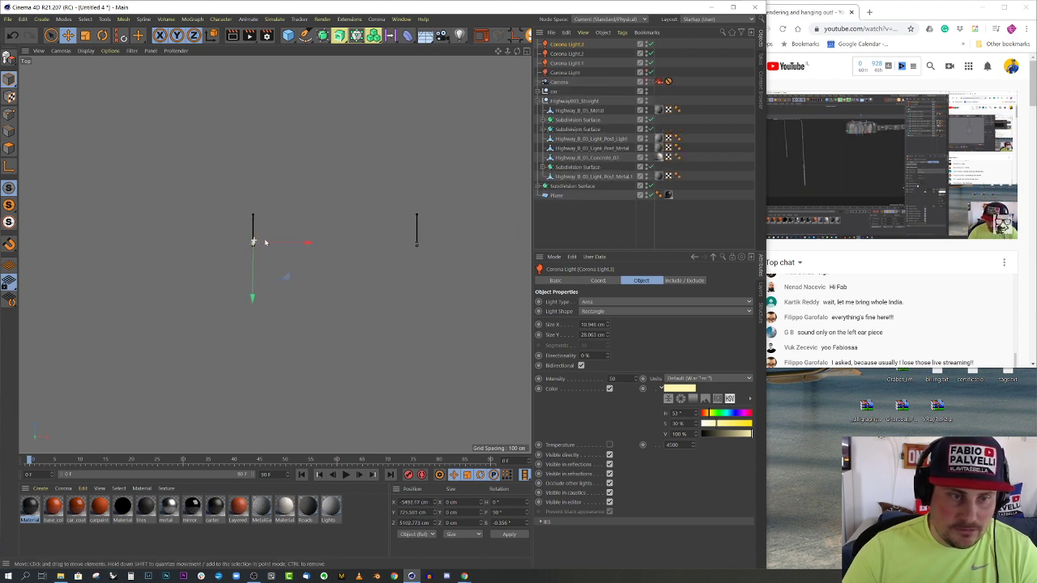
pyautogui.scroll(5, 265, 243)
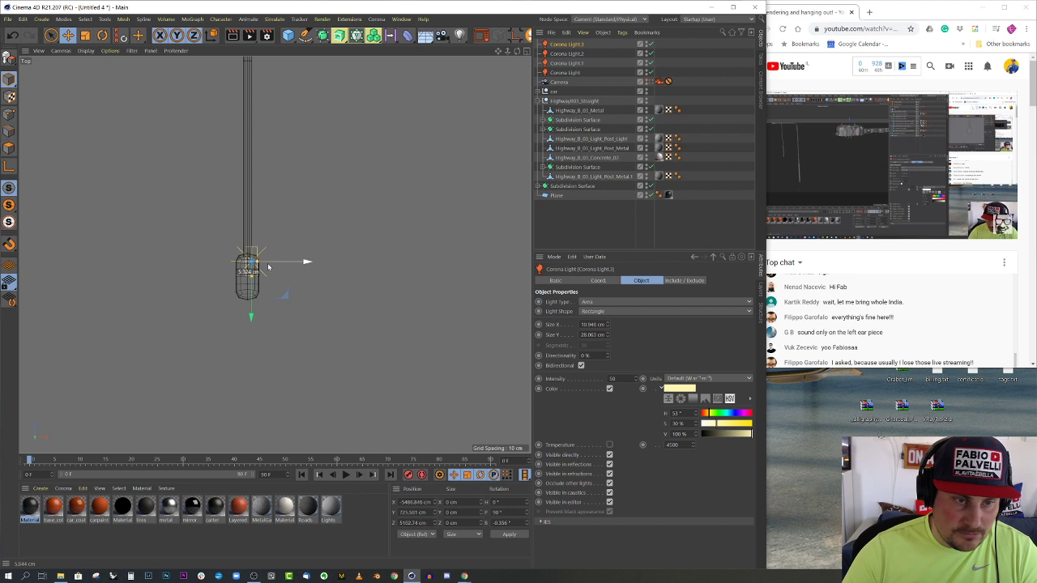
pyautogui.moveTo(250, 291); pyautogui.dragTo(249, 305)
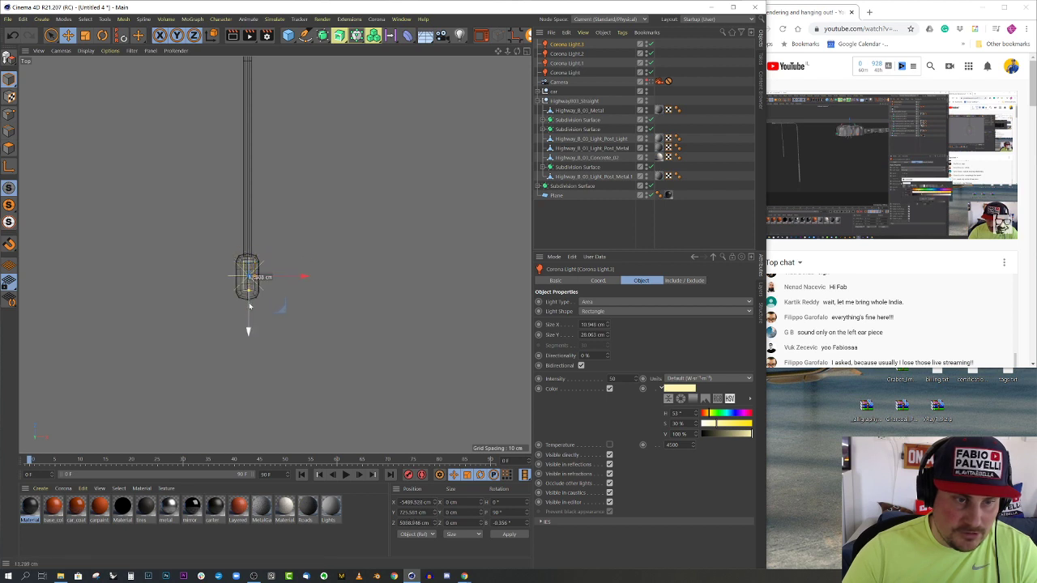
# Select the middle post's light, Corona Light.2, and align it inside the lamp head at about X -4141 cm, Z 5088 cm
pyautogui.scroll(-5, 194, 285)
pyautogui.keyDown('alt'); pyautogui.moveTo(170, 283); pyautogui.dragTo(375, 275, button='middle'); pyautogui.keyUp('alt')
pyautogui.scroll(1, 375, 275)
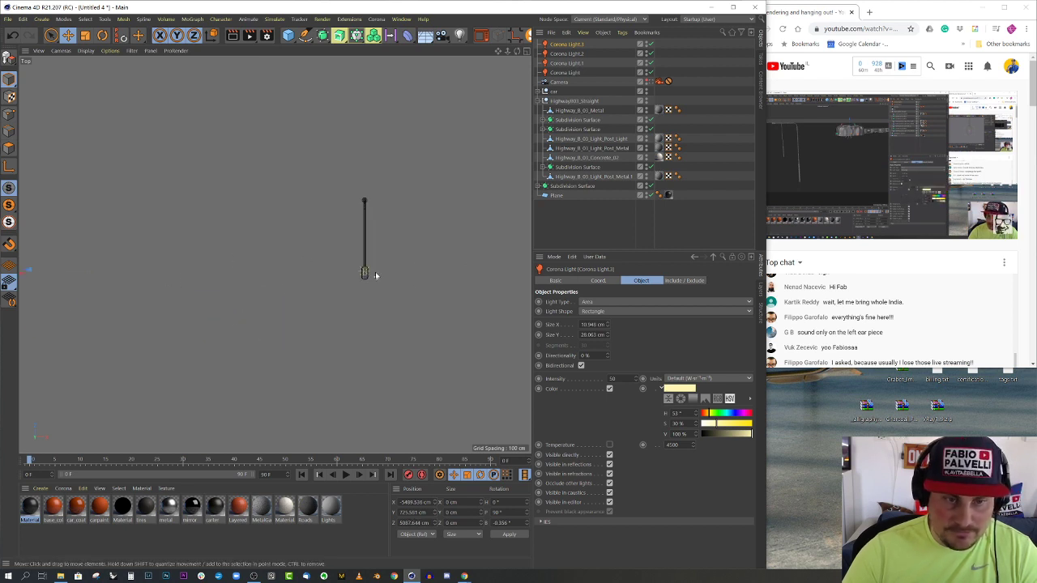
pyautogui.scroll(5, 375, 275)
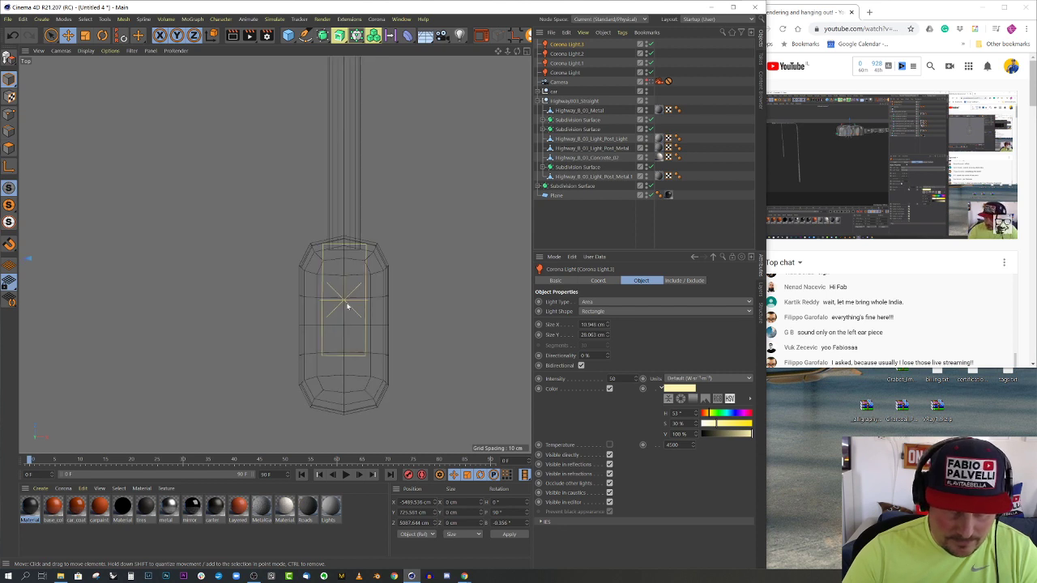
pyautogui.click(354, 307)
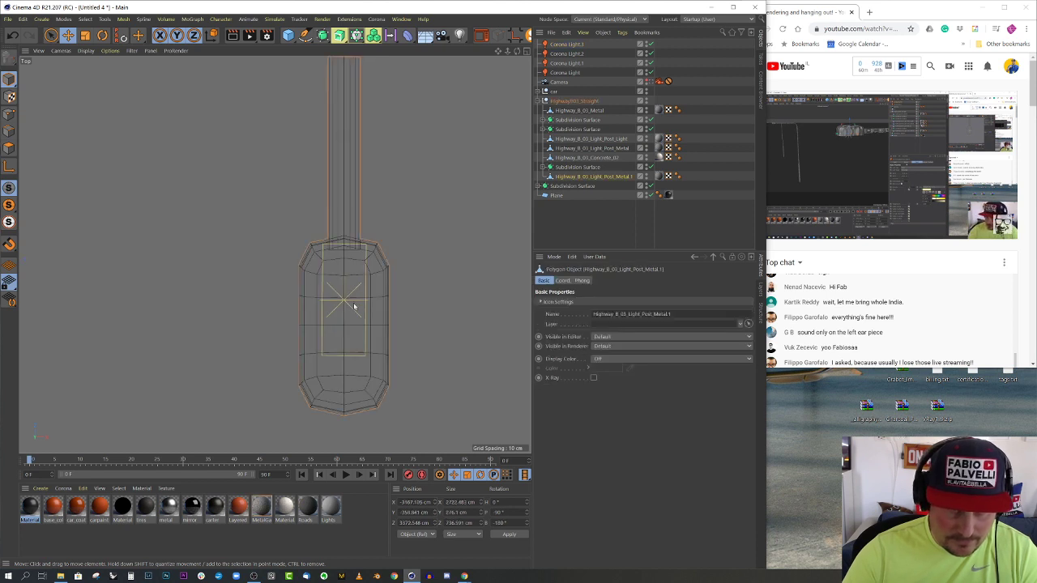
pyautogui.click(569, 53)
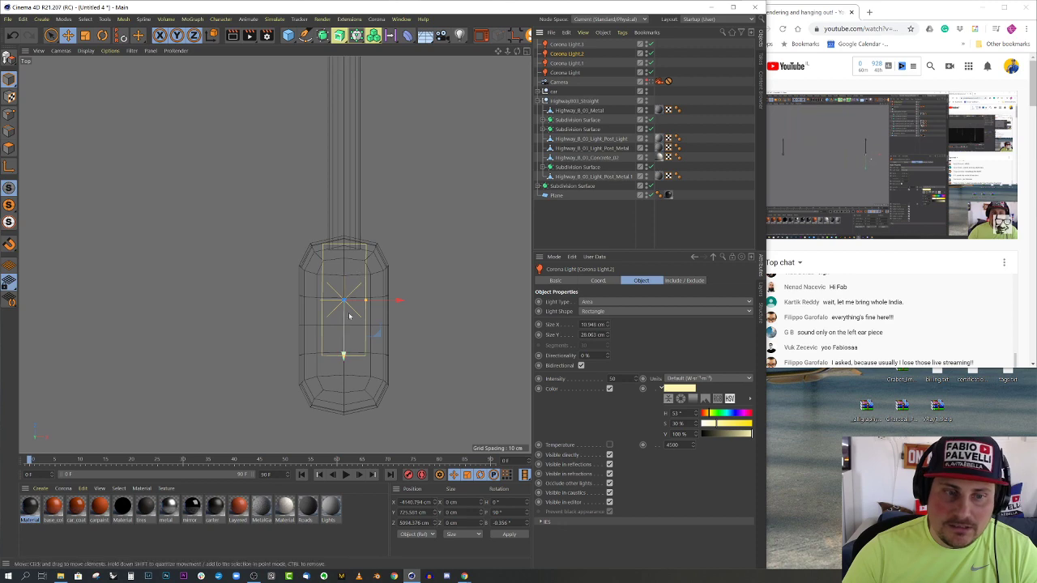
# Return to the Perspective view, look through the scene camera and open the Corona frame buffer
pyautogui.middleClick(265, 281)
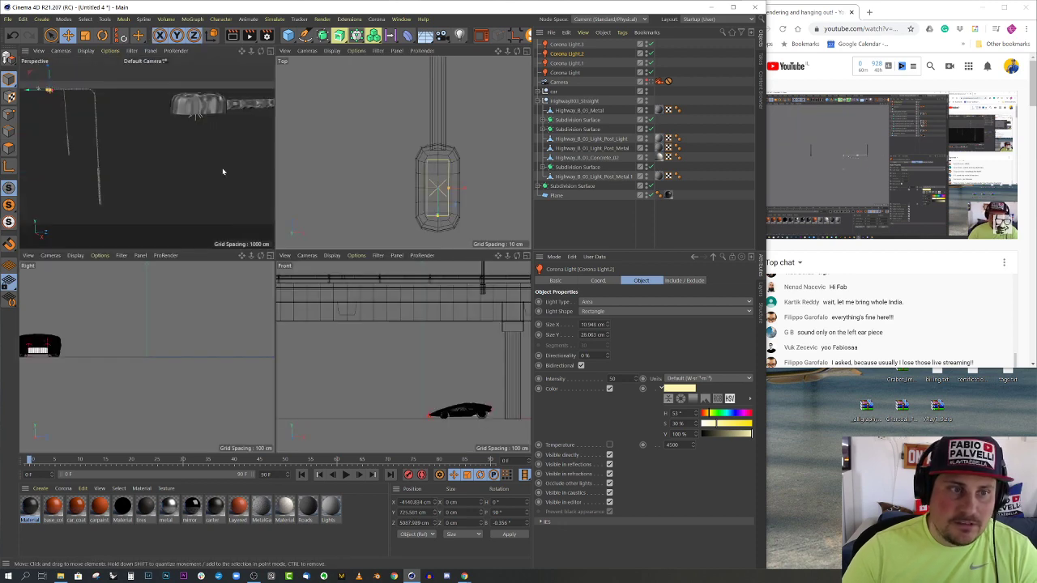
pyautogui.middleClick(222, 171)
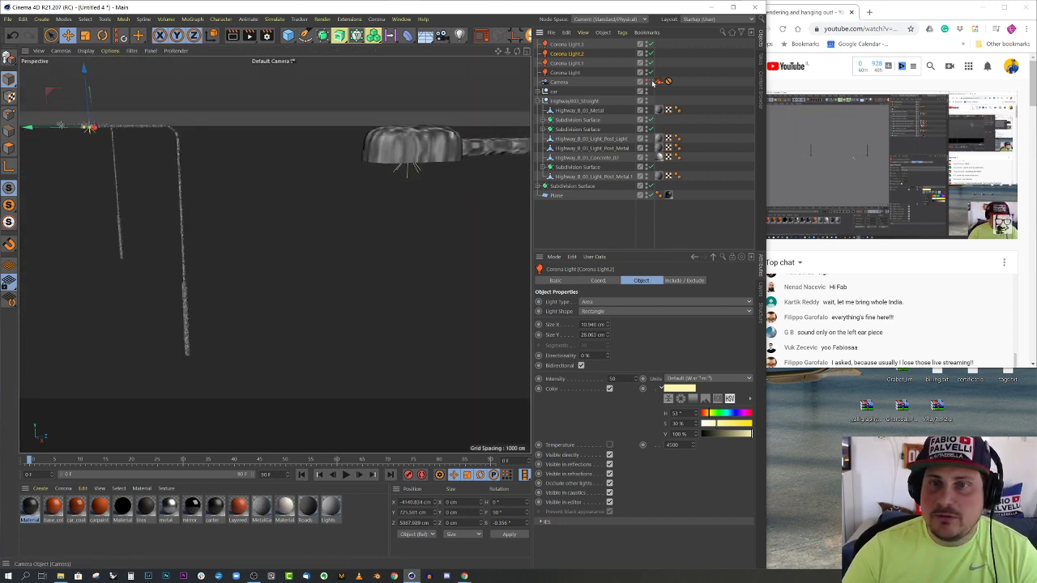
pyautogui.click(652, 83)
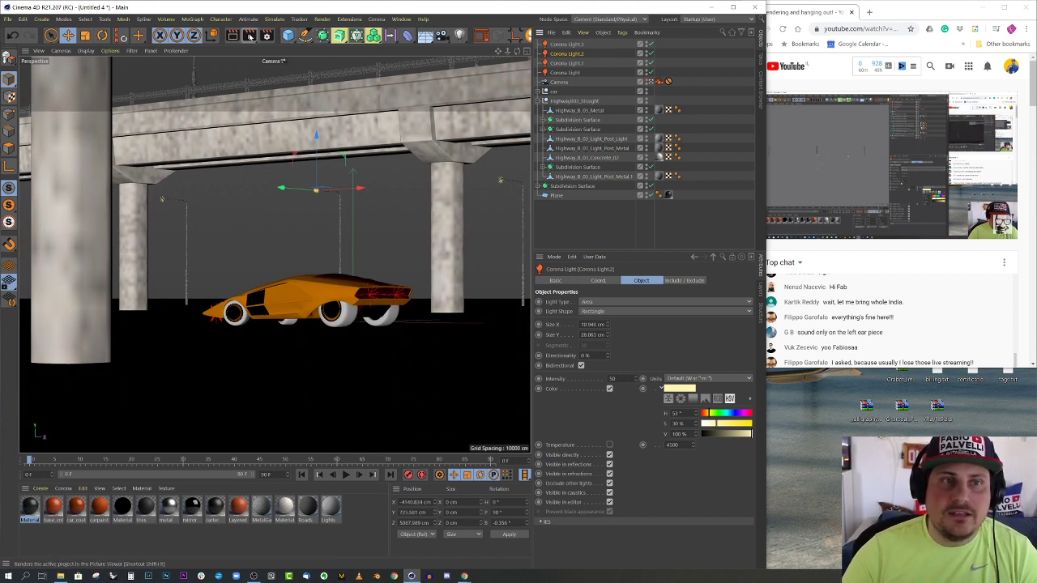
pyautogui.click(481, 35)
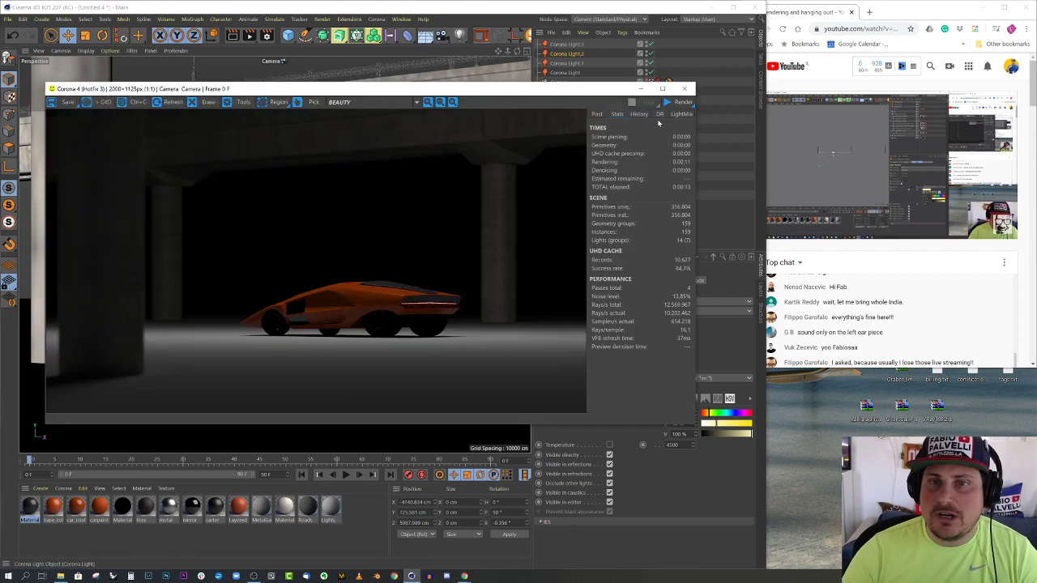
# Enable bloom and glare in the frame buffer's post-processing, with bloom intensity 2, glare intensity 3 and streak count 2
pyautogui.click(598, 114)
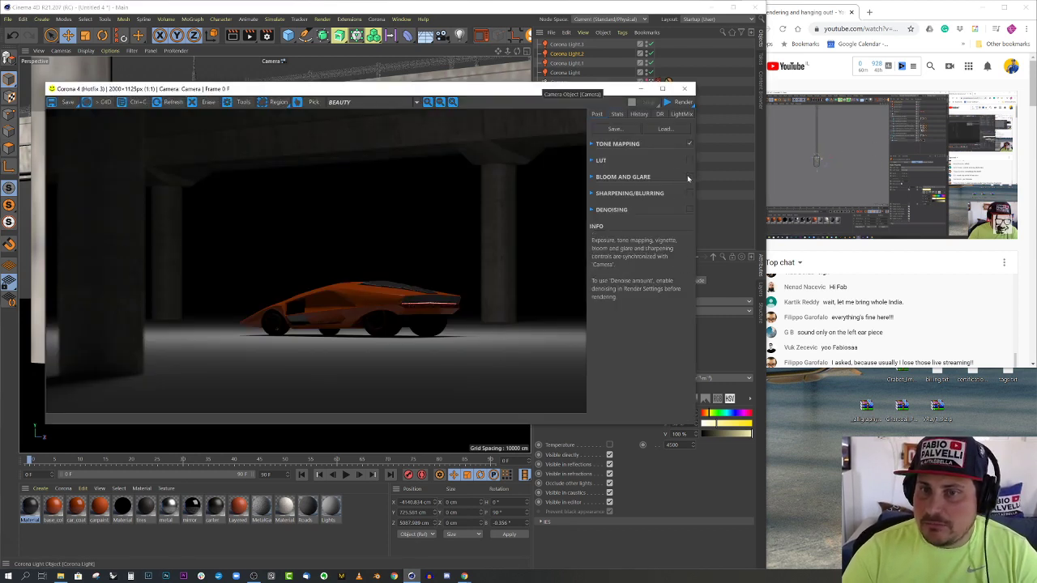
pyautogui.click(592, 177)
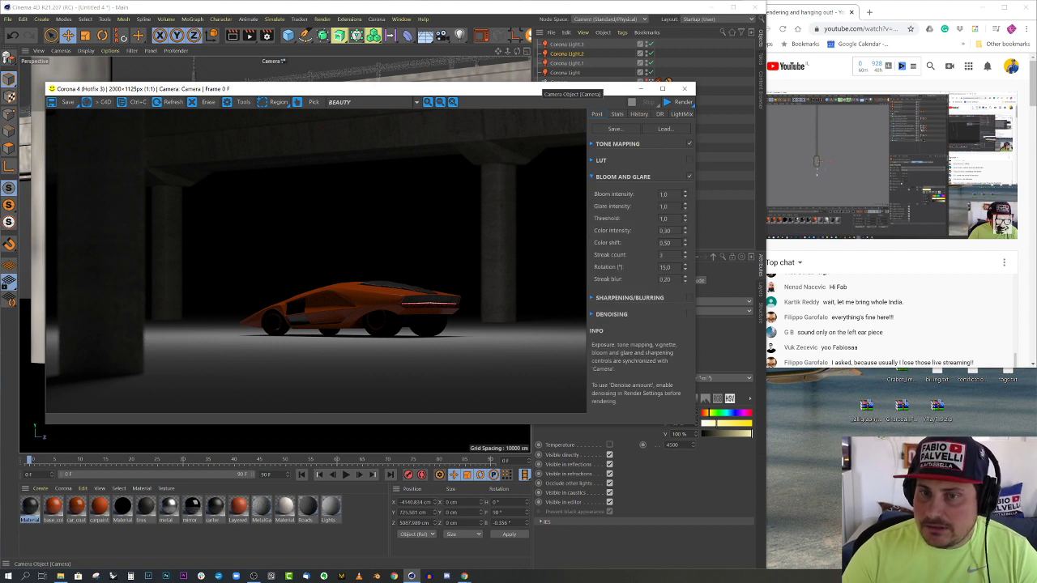
pyautogui.click(665, 194)
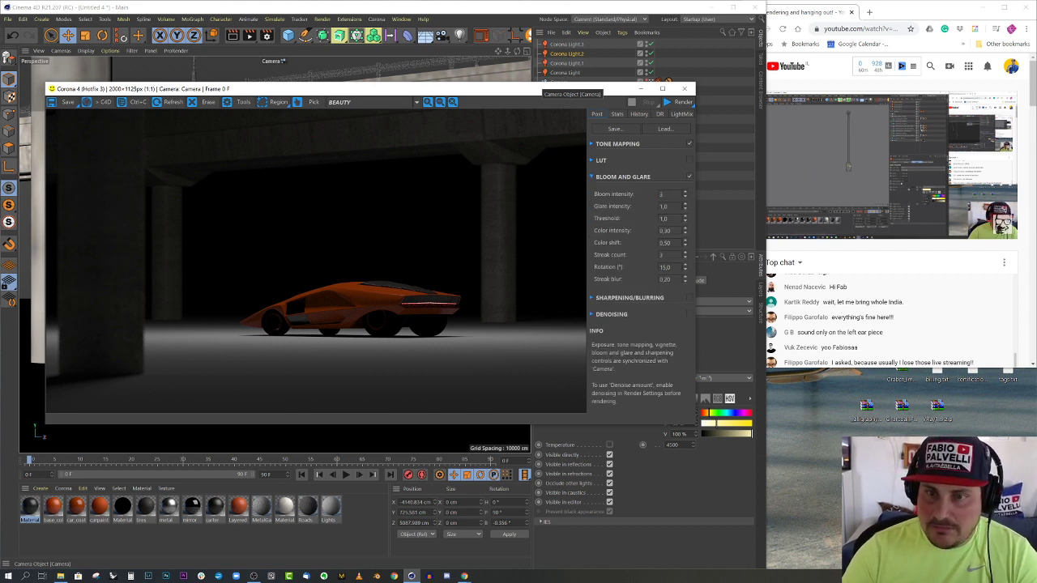
pyautogui.press('Tab')
pyautogui.write('3')
pyautogui.press('Tab')
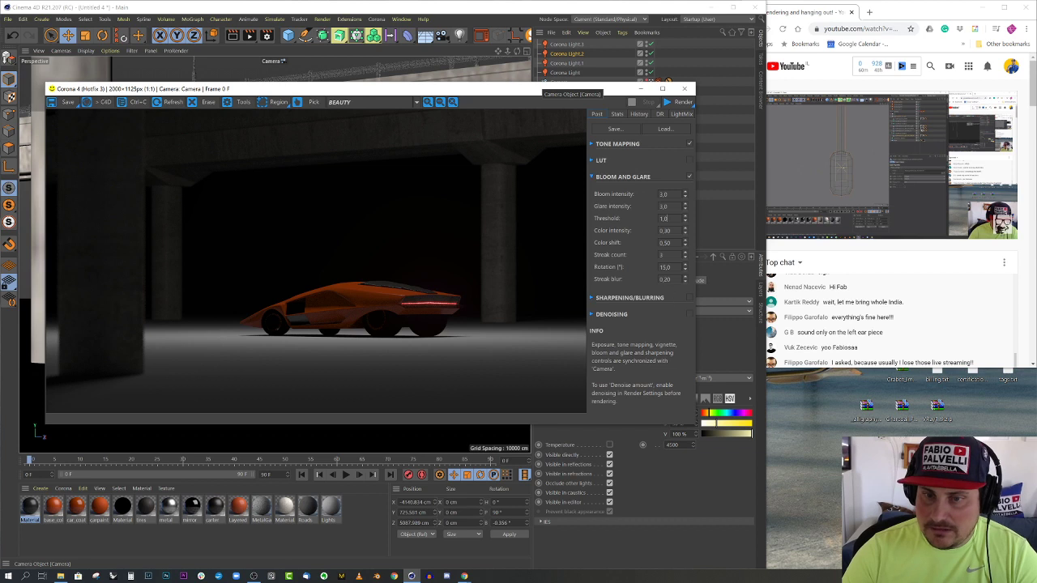
pyautogui.write('2')
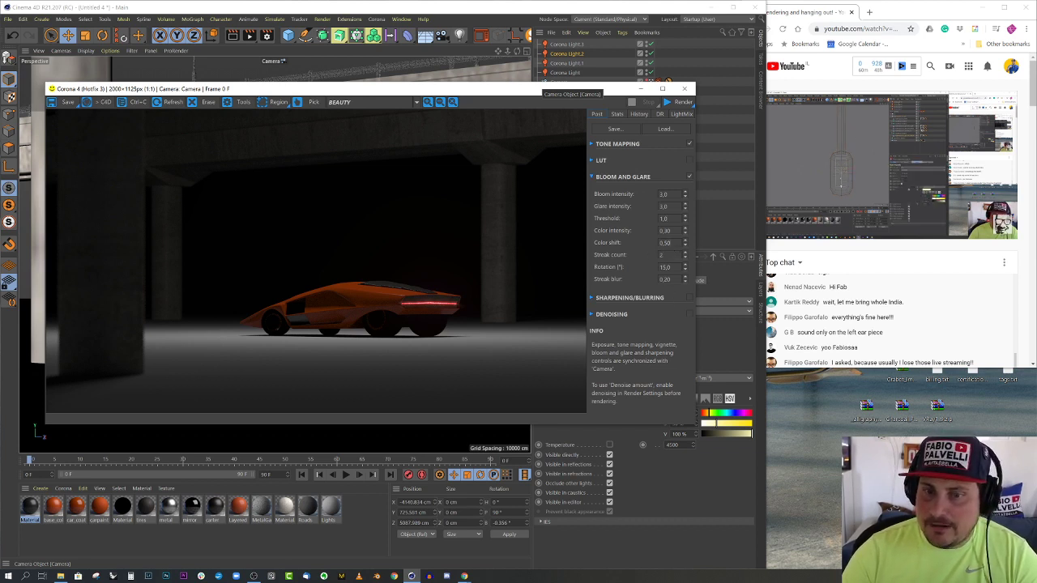
# Test-render the scene with glare, then set the intensity of Corona Light.1, Corona Light.2 and Corona Light.3 to 200
pyautogui.click(680, 102)
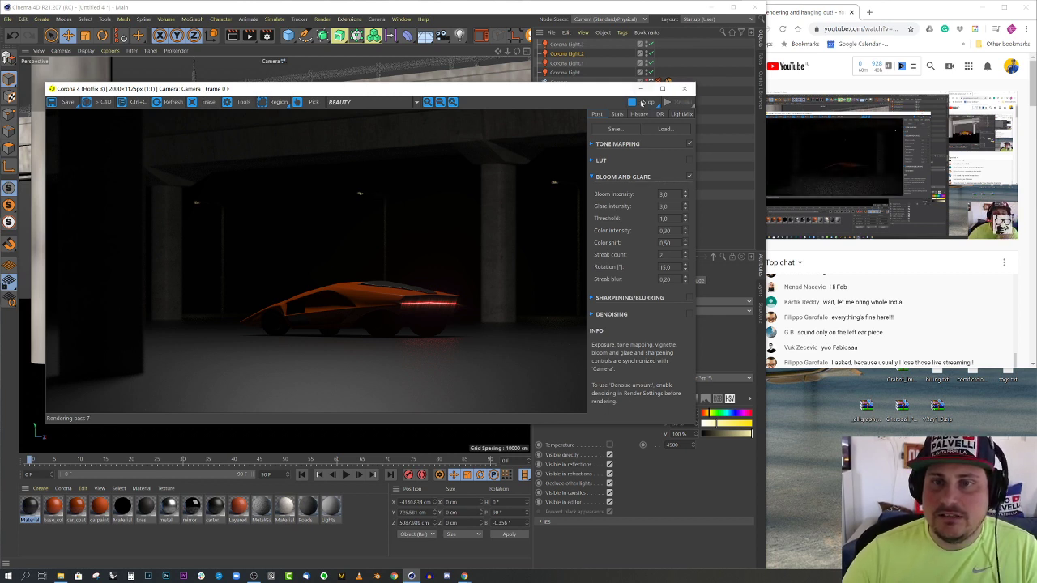
pyautogui.click(683, 90)
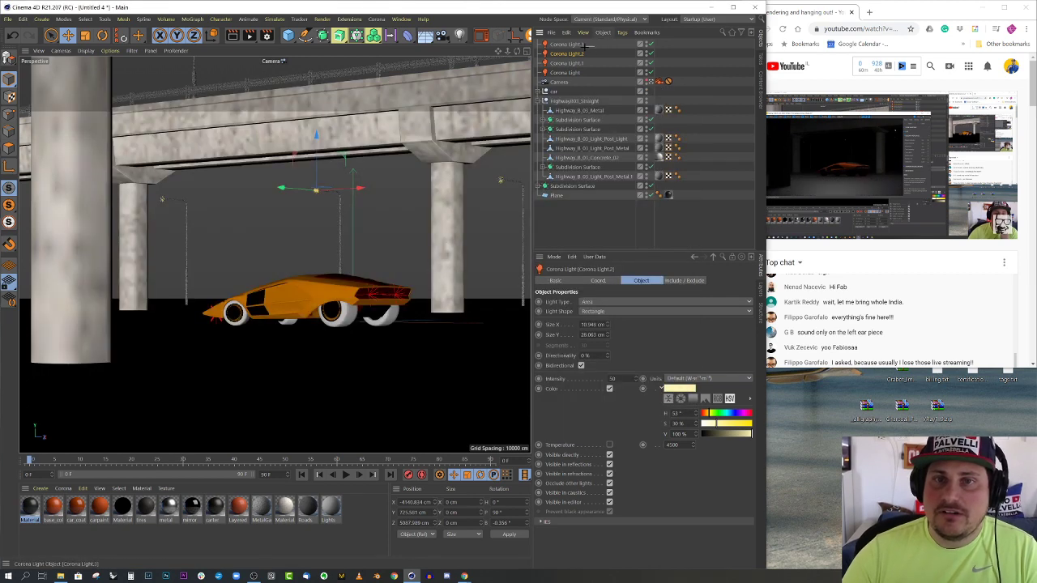
pyautogui.keyDown('shift'); pyautogui.click(565, 63); pyautogui.keyUp('shift')
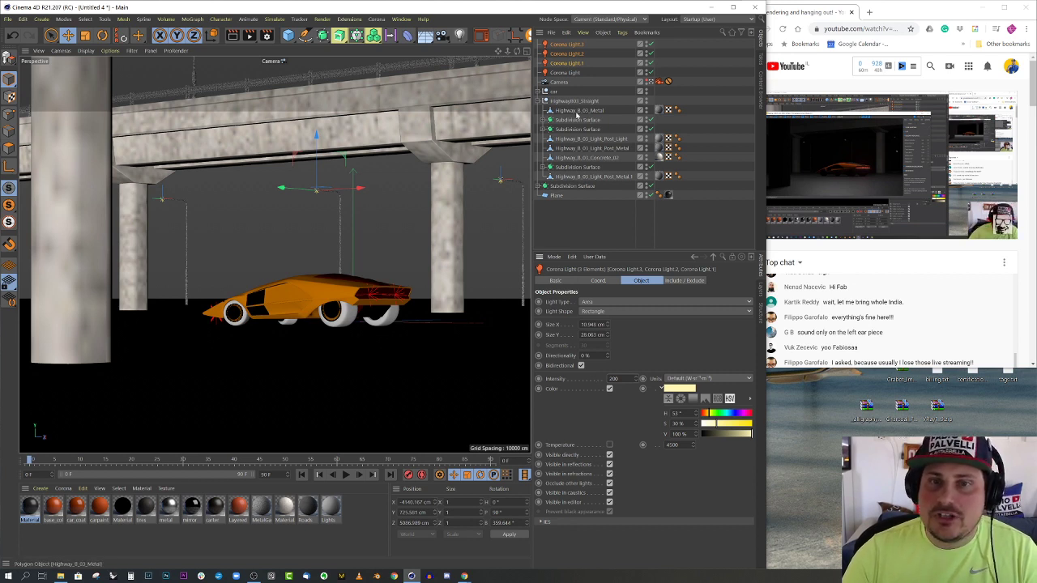
# Group Highway_B_03_Light_Post_Metal.1 with Corona Light.1, Corona Light.2 and Corona Light.3 in a null named lights_back
pyautogui.click(544, 101)
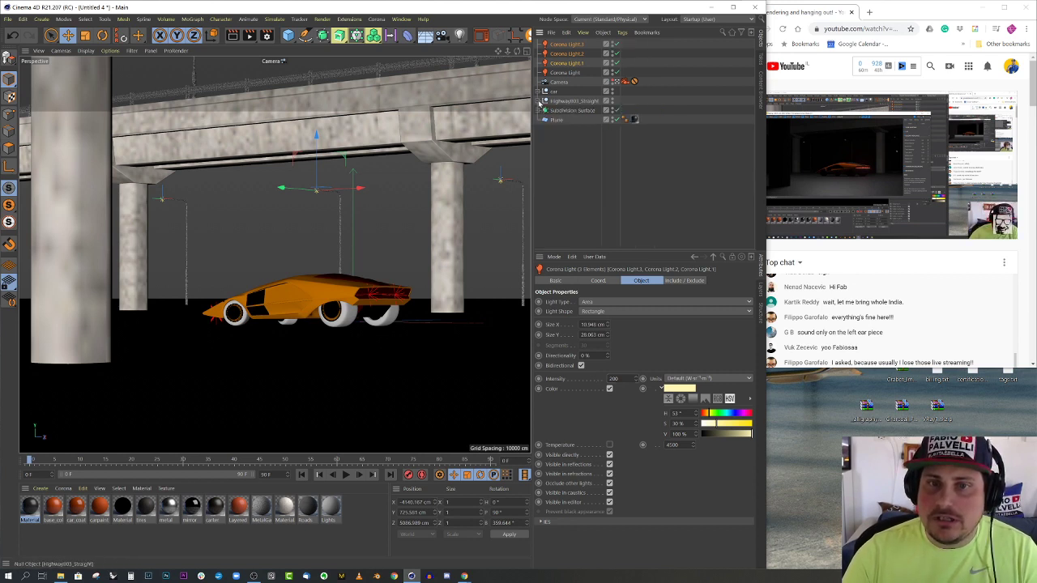
pyautogui.click(342, 212)
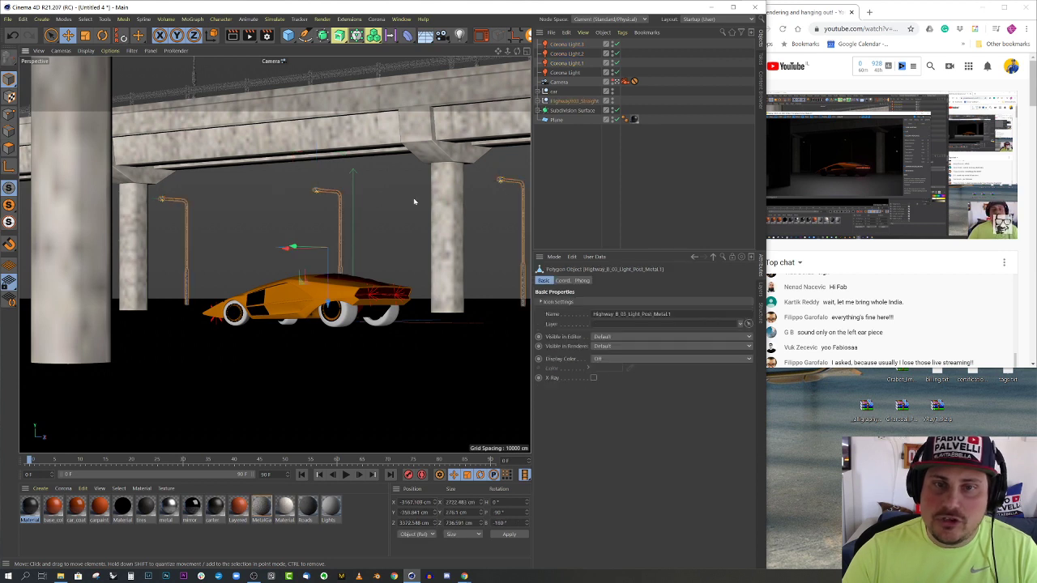
pyautogui.click(544, 100)
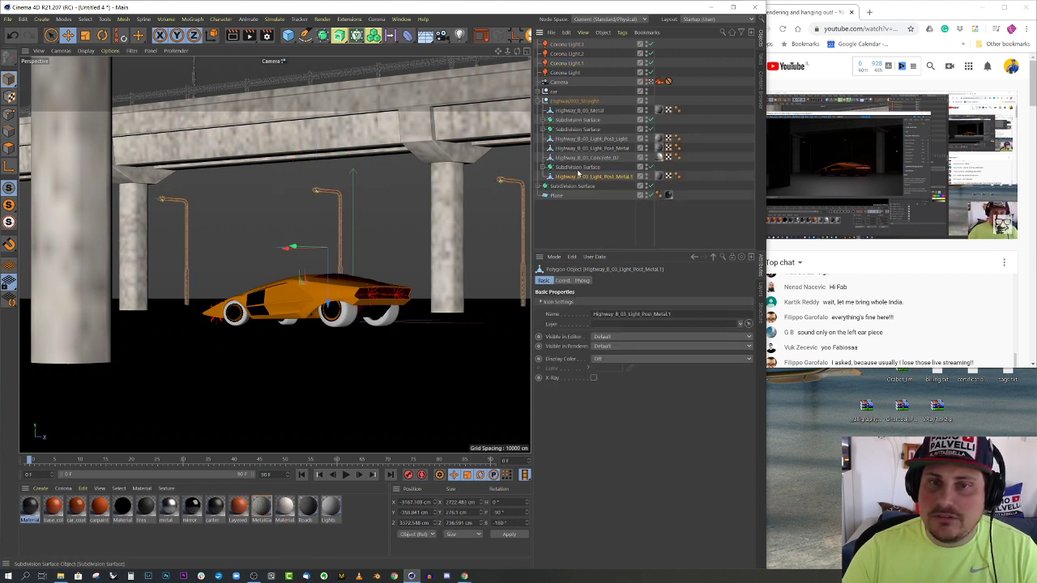
pyautogui.moveTo(573, 45); pyautogui.dragTo(572, 42)
pyautogui.keyDown('ctrl'); pyautogui.click(570, 55); pyautogui.keyUp('ctrl')
pyautogui.keyDown('ctrl'); pyautogui.click(570, 75); pyautogui.keyUp('ctrl')
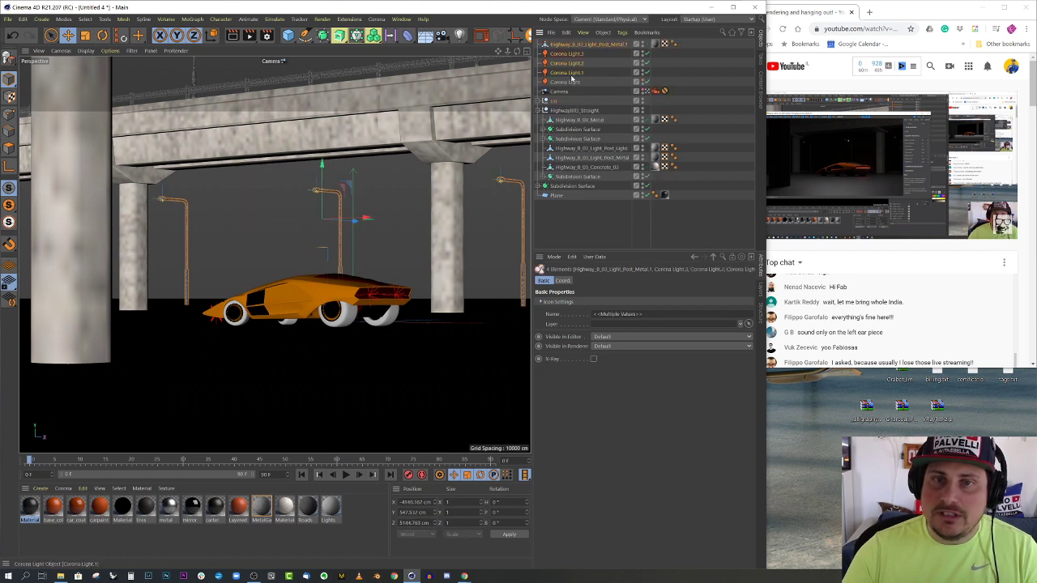
pyautogui.hotkey('alt', 'g')
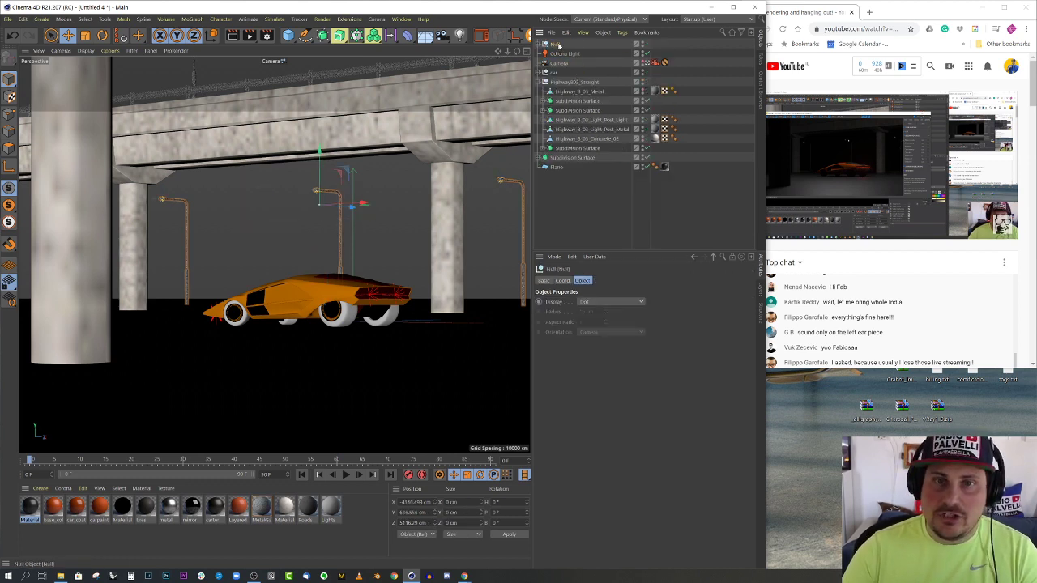
pyautogui.doubleClick(556, 45)
pyautogui.write('lig')
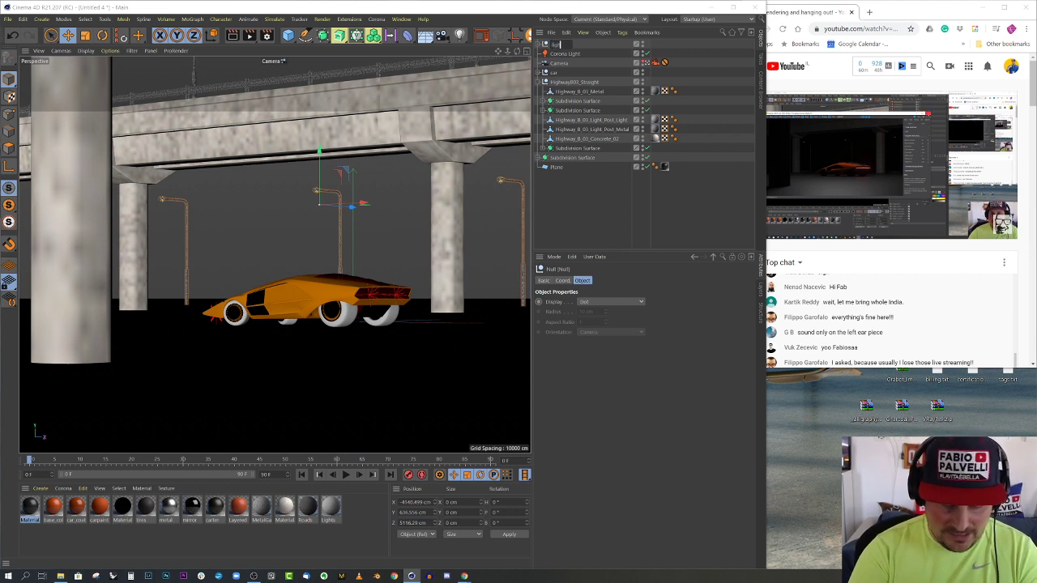
pyautogui.write('hts back')
pyautogui.press('Return')
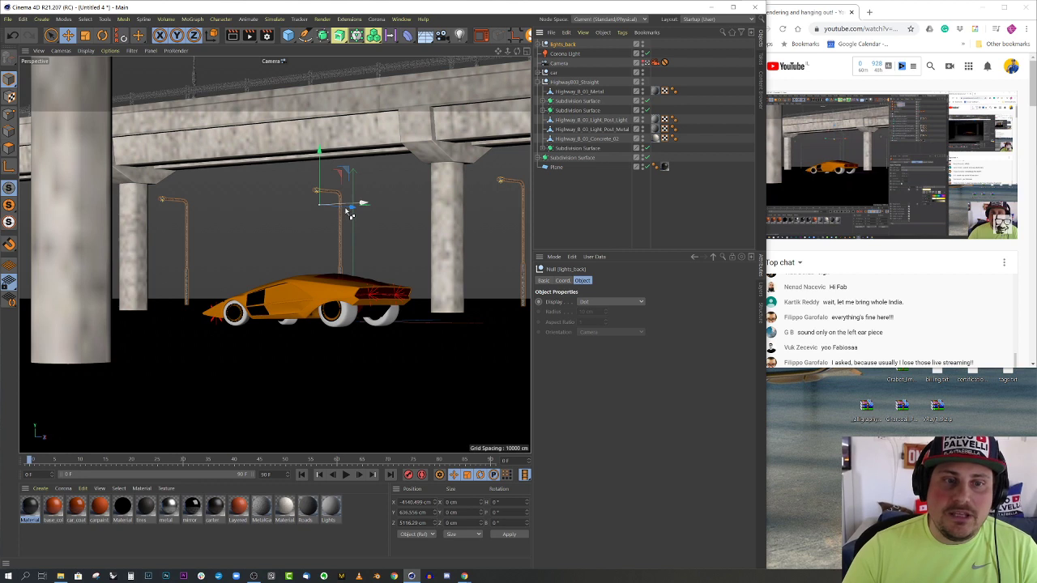
# Duplicate the lights_back group and move the copy farther behind the car, to about X -6366 cm, Y 423 cm, Z 7100 cm
pyautogui.keyDown('ctrl'); pyautogui.moveTo(358, 208); pyautogui.dragTo(405, 226); pyautogui.keyUp('ctrl')
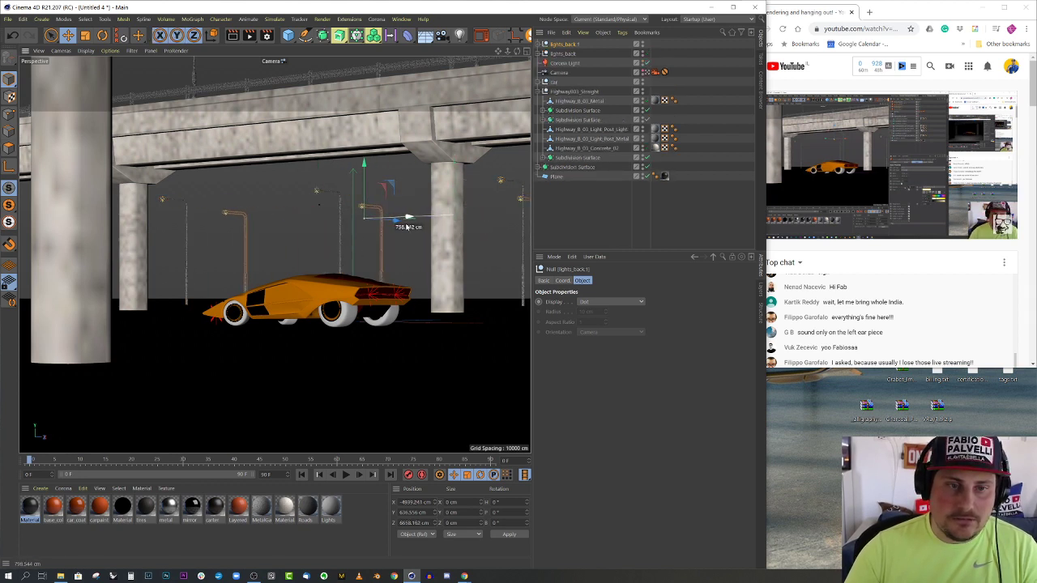
pyautogui.moveTo(369, 194); pyautogui.dragTo(300, 253)
pyautogui.click(397, 190)
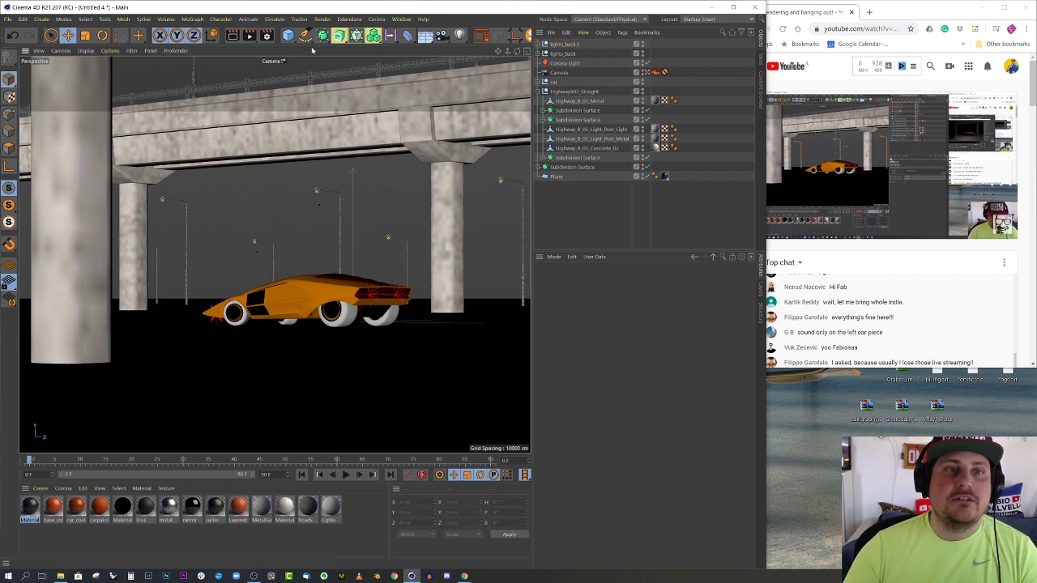
# Render the scene in the Corona frame buffer and set the tone mapping exposure to 1 EV
pyautogui.click(481, 35)
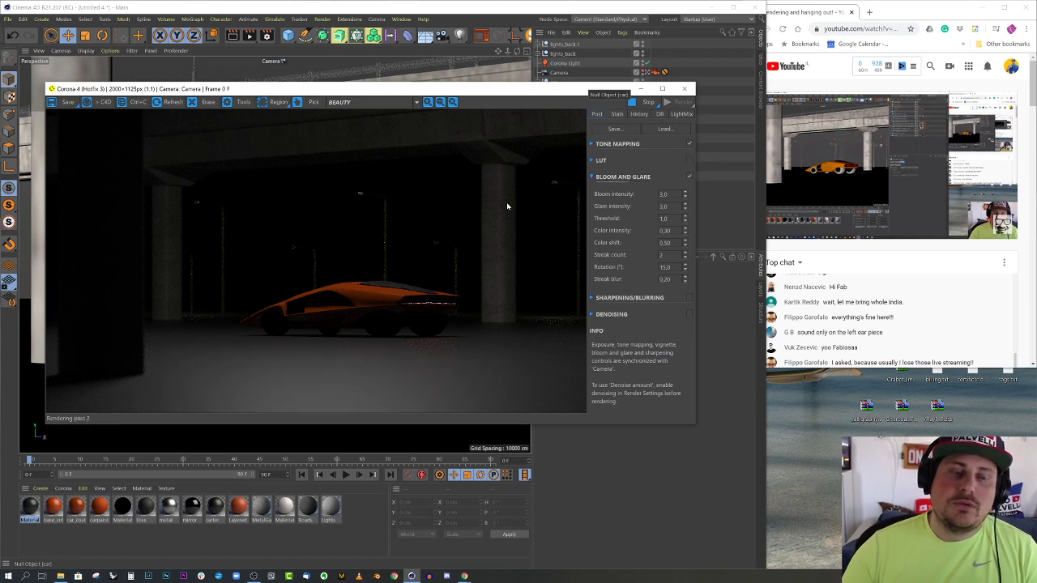
pyautogui.click(611, 143)
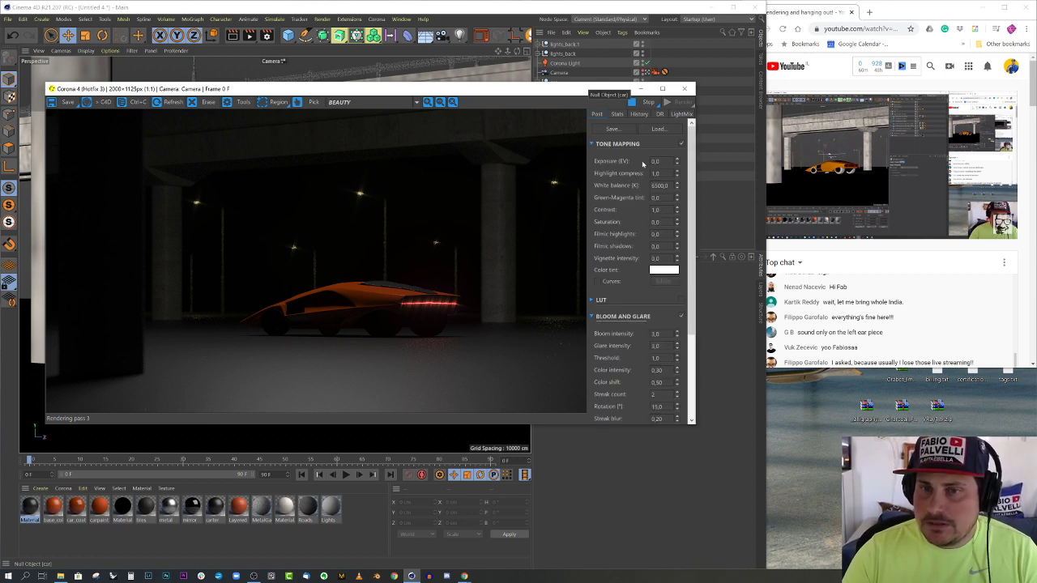
pyautogui.moveTo(662, 161); pyautogui.dragTo(632, 165)
pyautogui.write('1')
pyautogui.press('Return')
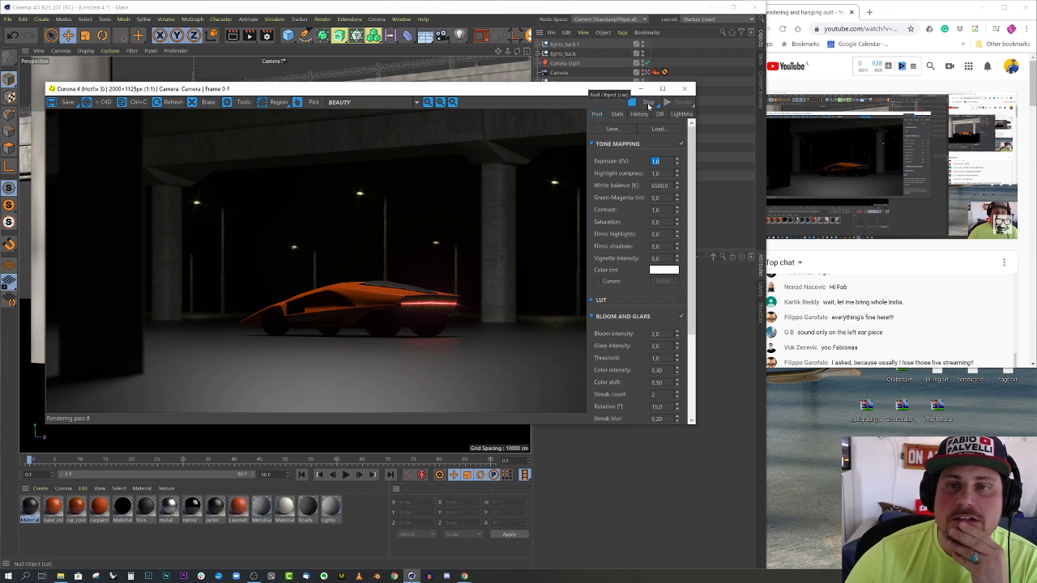
pyautogui.click(684, 89)
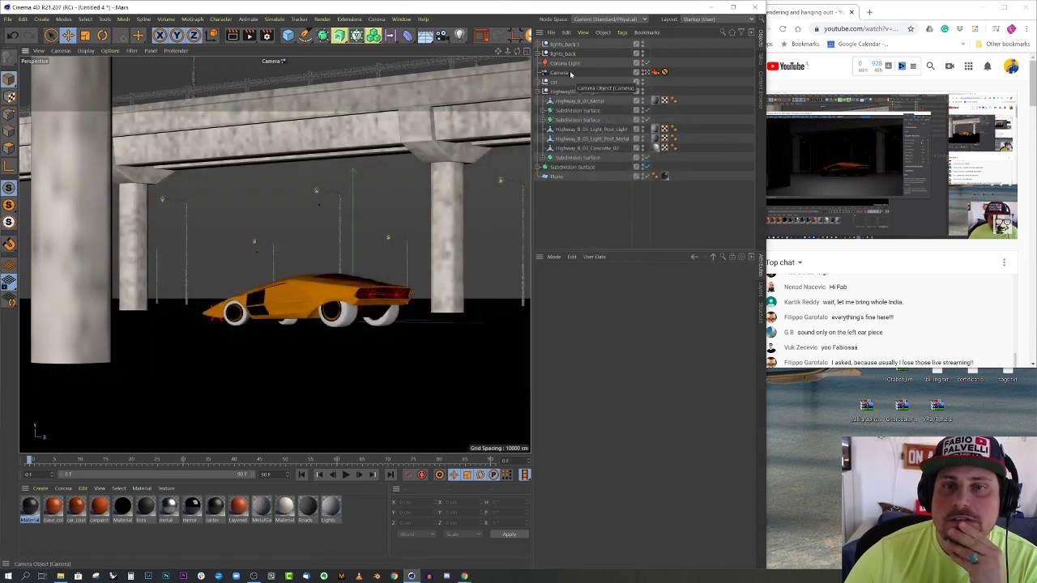
# Create a new Corona material and copy the colour texture of the lamp posts' MetalGalvanized material into its Diffuse channel
pyautogui.click(341, 211)
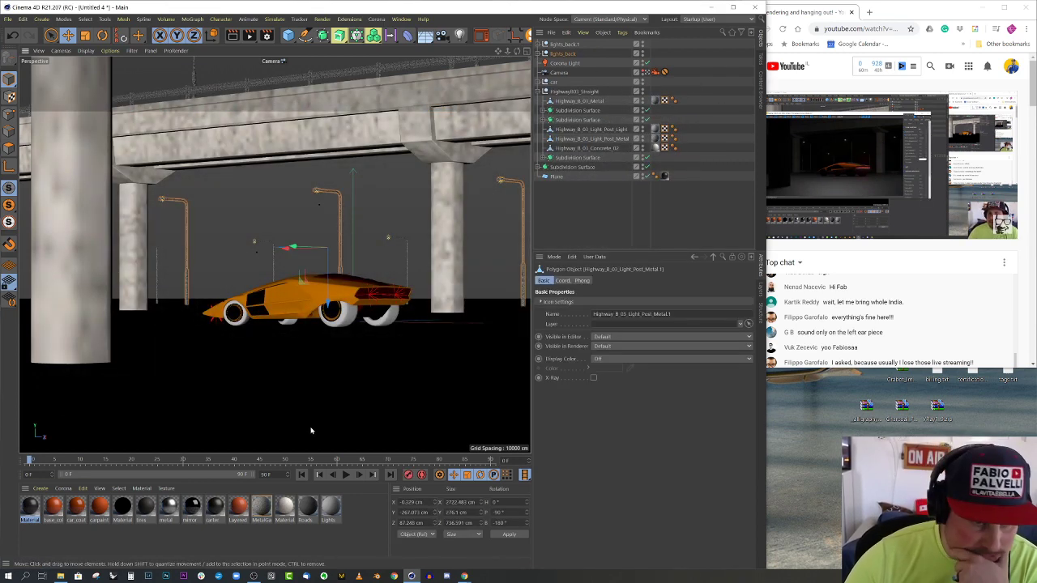
pyautogui.click(261, 508)
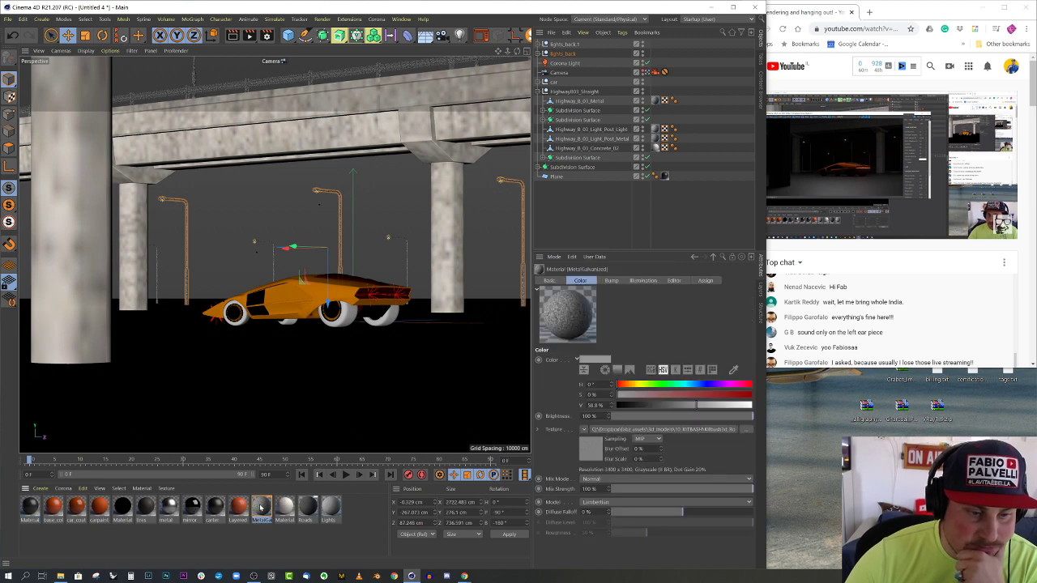
pyautogui.click(63, 489)
pyautogui.click(90, 391)
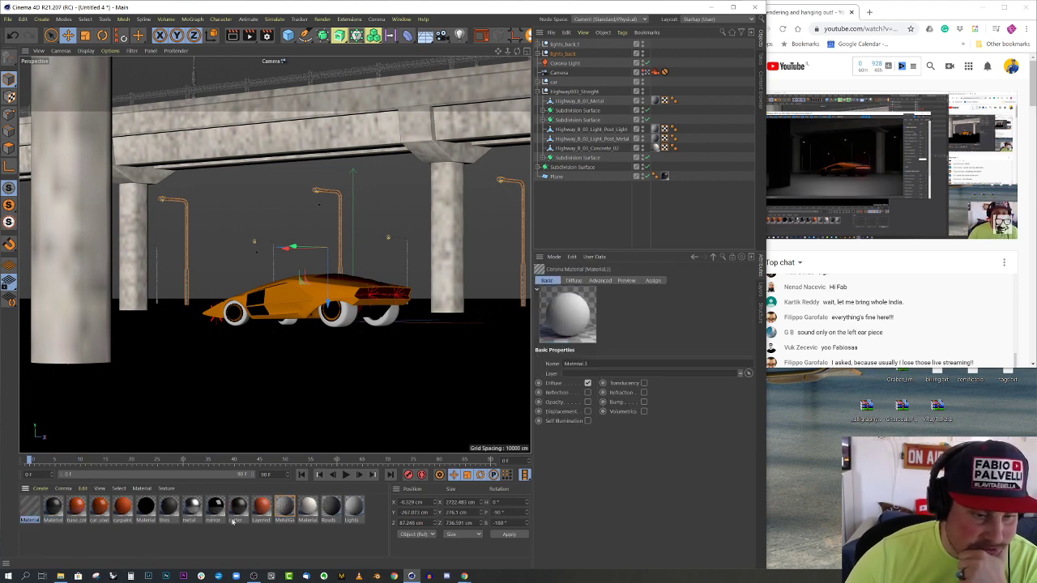
pyautogui.doubleClick(285, 508)
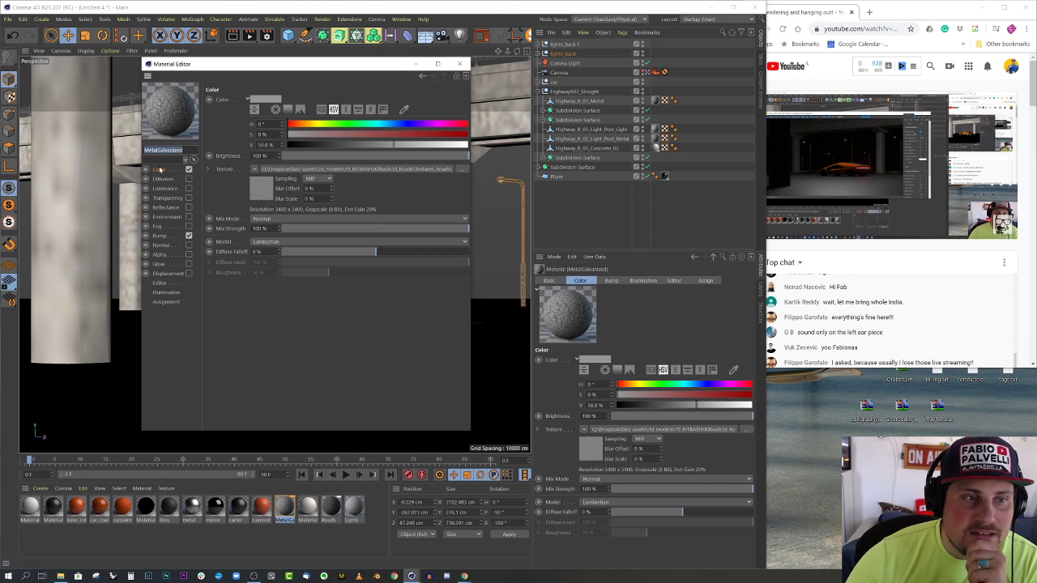
pyautogui.click(254, 170)
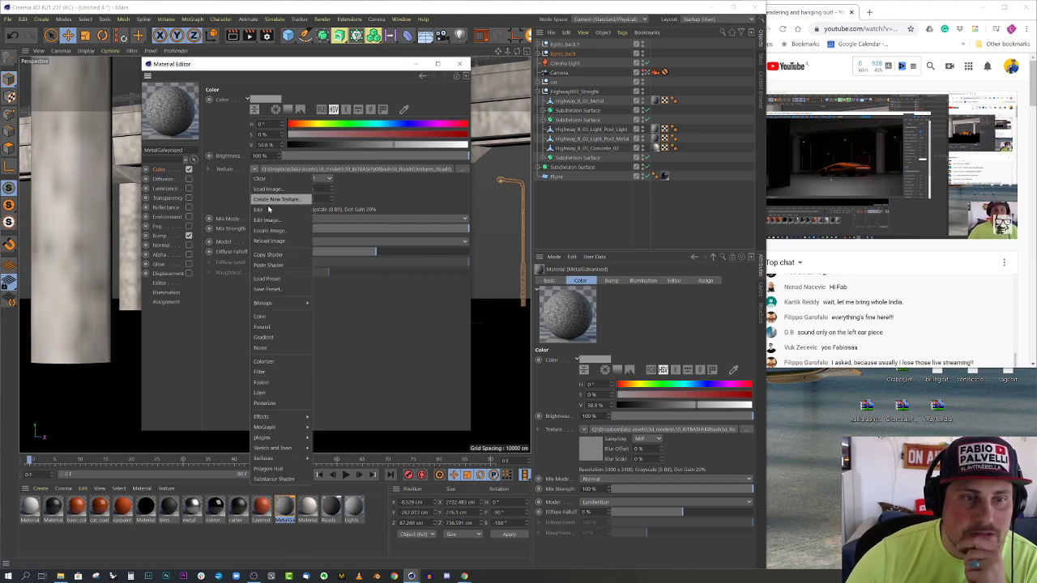
pyautogui.click(276, 255)
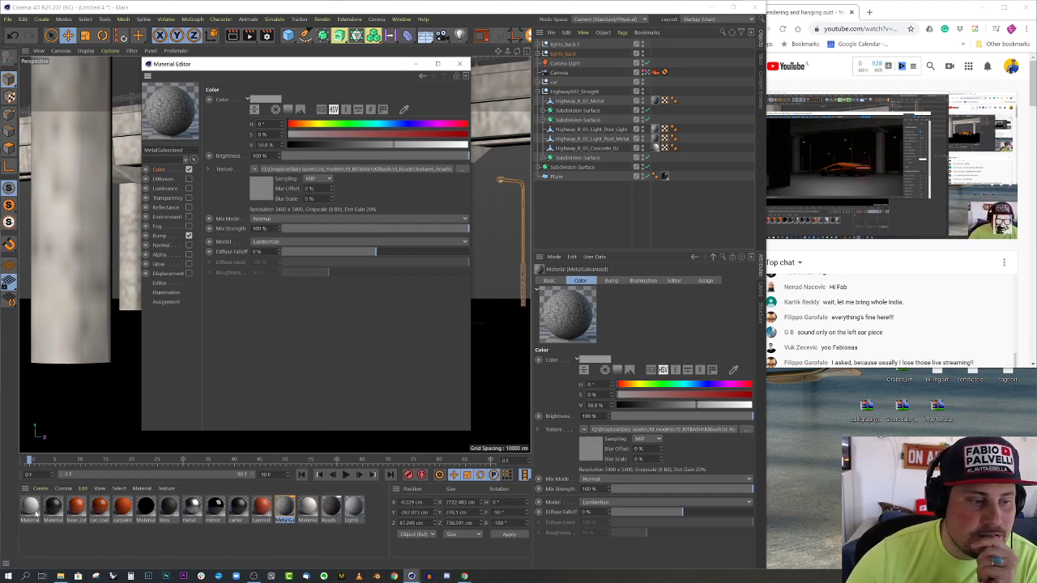
pyautogui.click(33, 505)
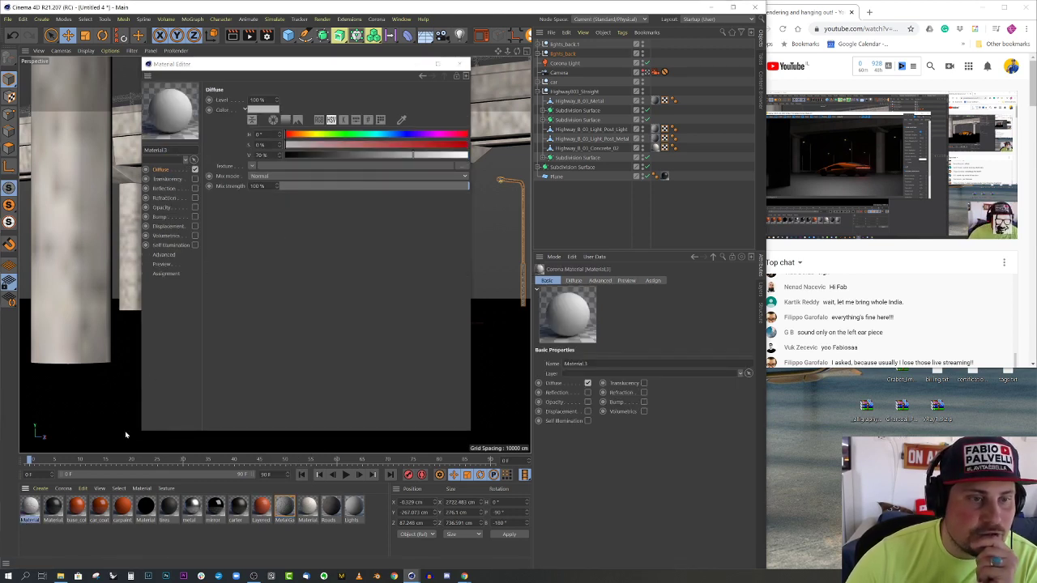
pyautogui.click(254, 169)
pyautogui.click(263, 216)
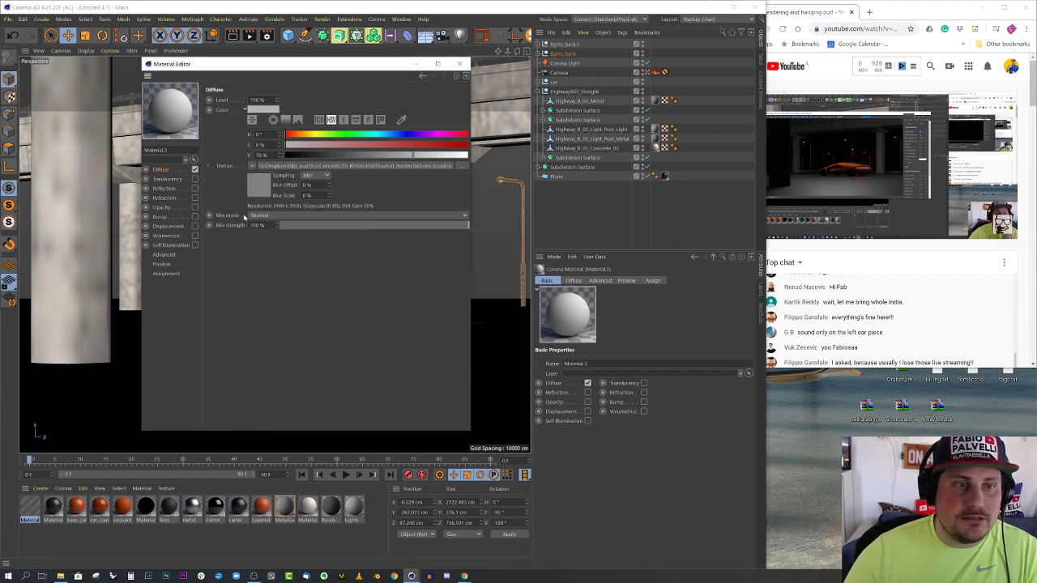
# Enable Reflection on the new Corona material and paste the galvanized metal texture into the reflection channel
pyautogui.click(194, 188)
pyautogui.click(167, 189)
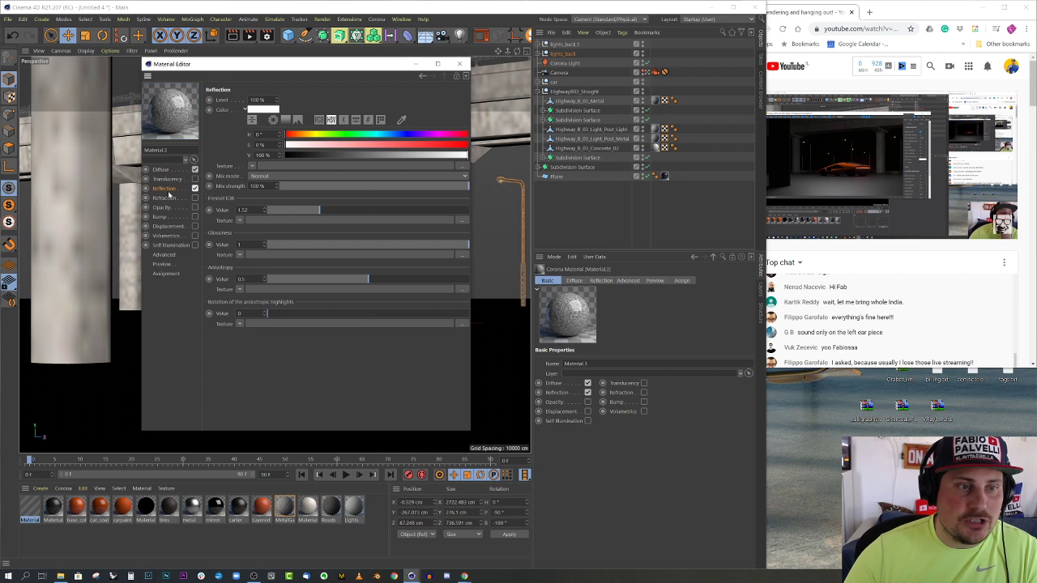
pyautogui.click(162, 169)
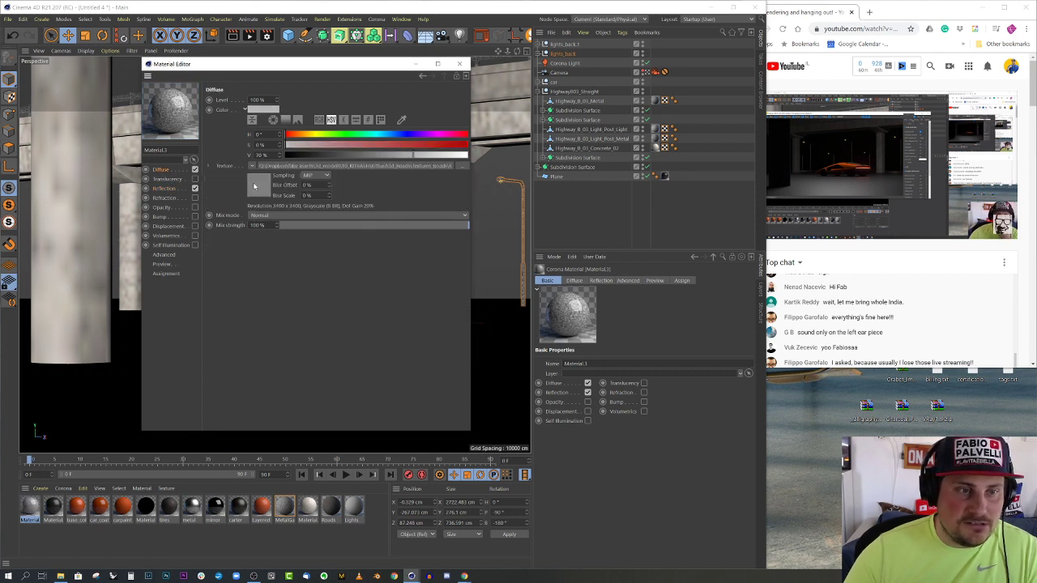
pyautogui.click(165, 189)
pyautogui.click(253, 168)
pyautogui.click(261, 186)
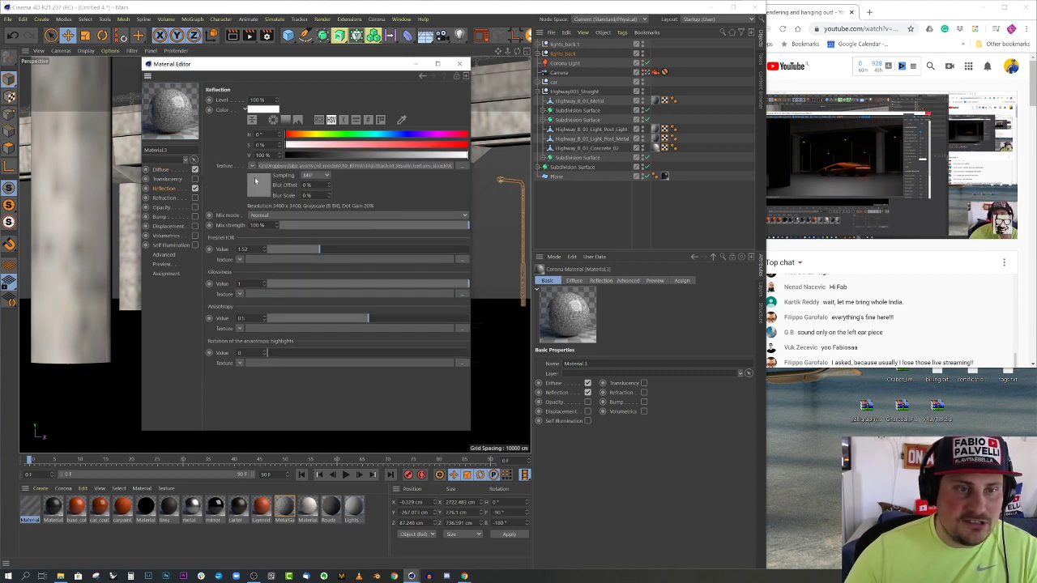
# Set the reflection's Fresnel IOR to 2 and glossiness to 0.67, and close the material editor
pyautogui.doubleClick(242, 249)
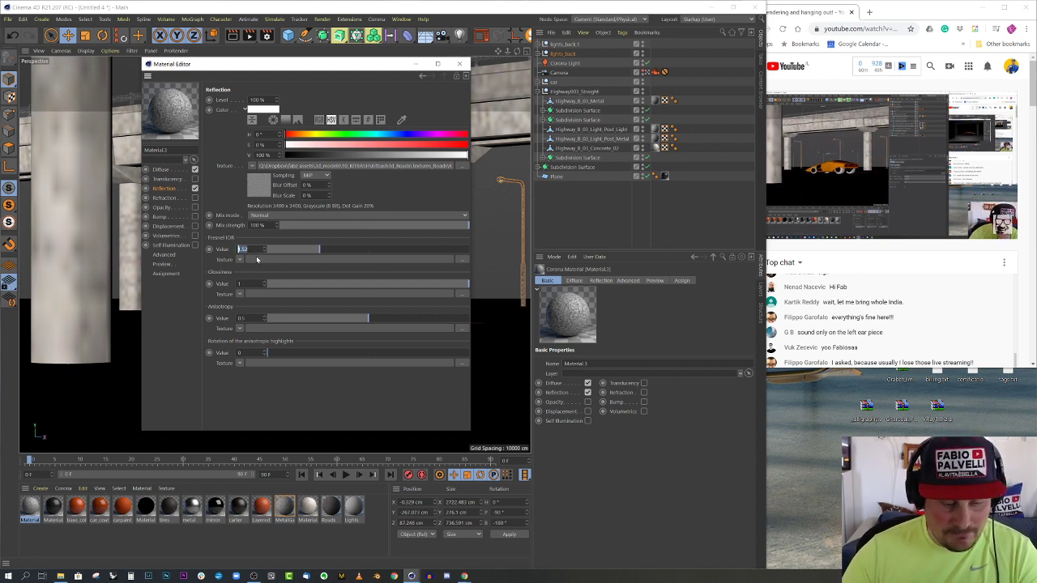
pyautogui.write('1')
pyautogui.press('Tab')
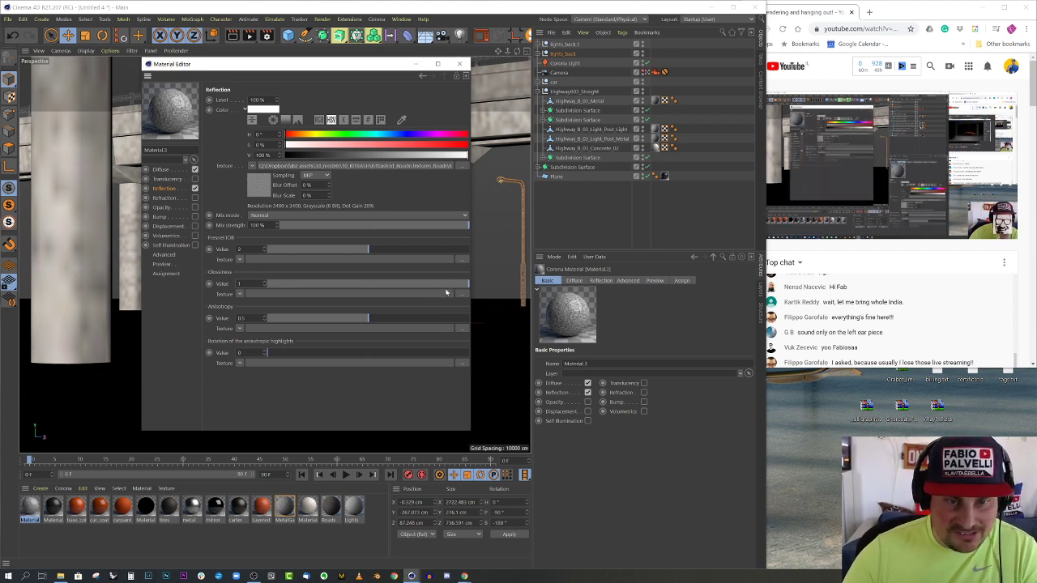
pyautogui.moveTo(444, 284); pyautogui.dragTo(408, 283)
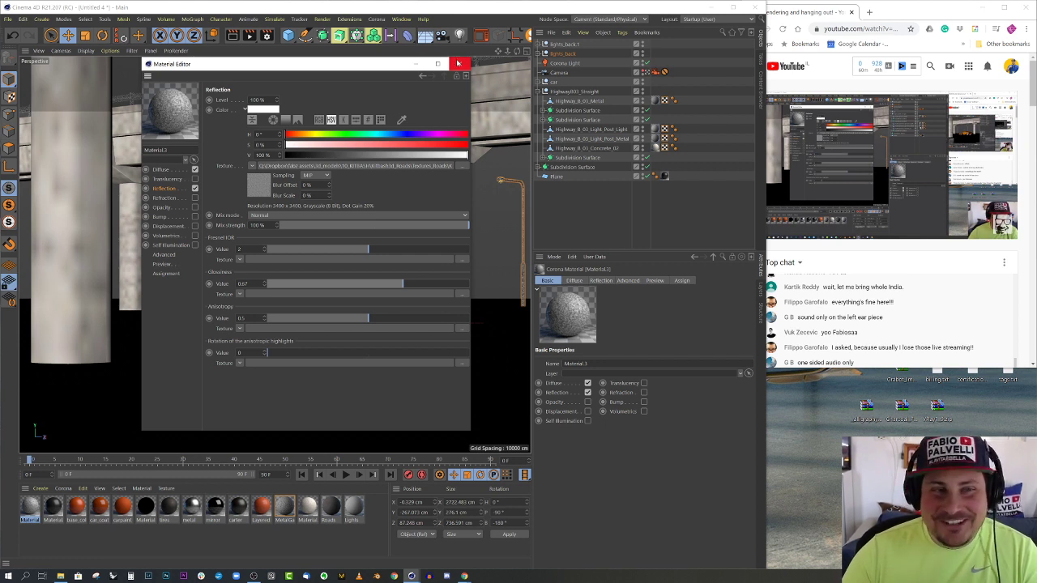
pyautogui.click(458, 63)
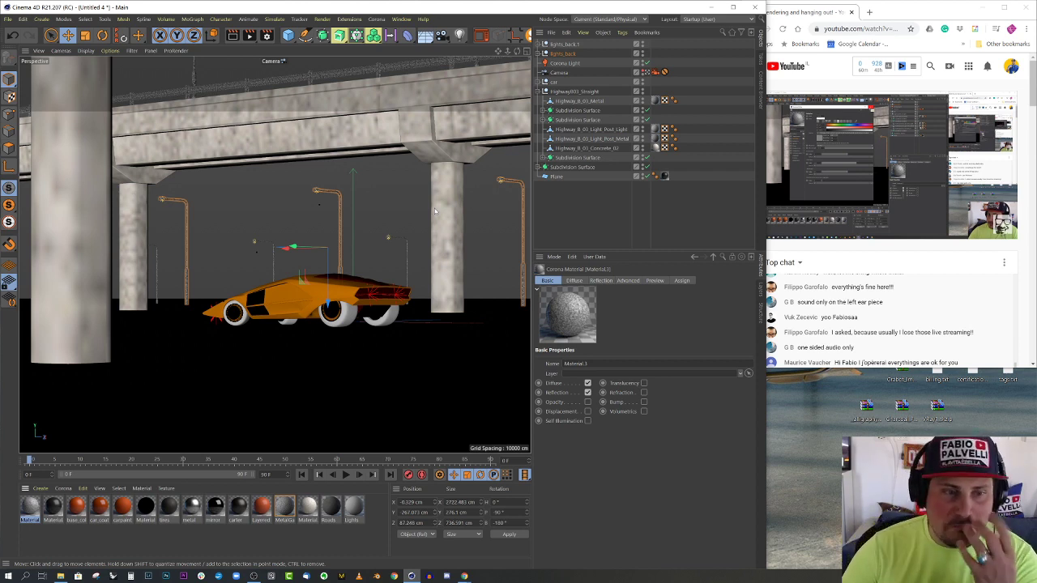
# Move the duplicated lamp post group lights_back.1 along the X axis to about -6149 cm
pyautogui.click(561, 46)
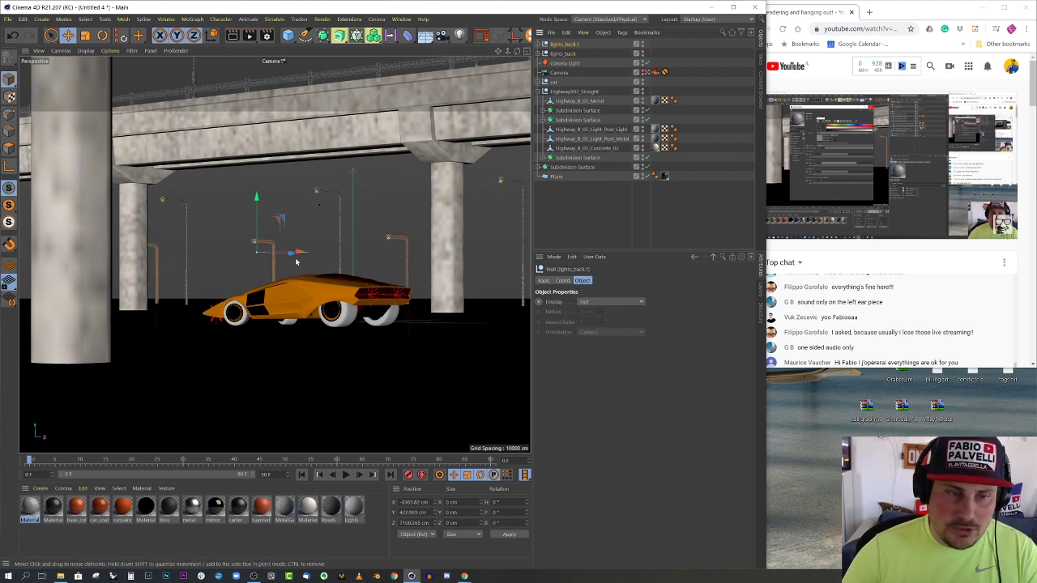
pyautogui.moveTo(293, 255); pyautogui.dragTo(317, 254)
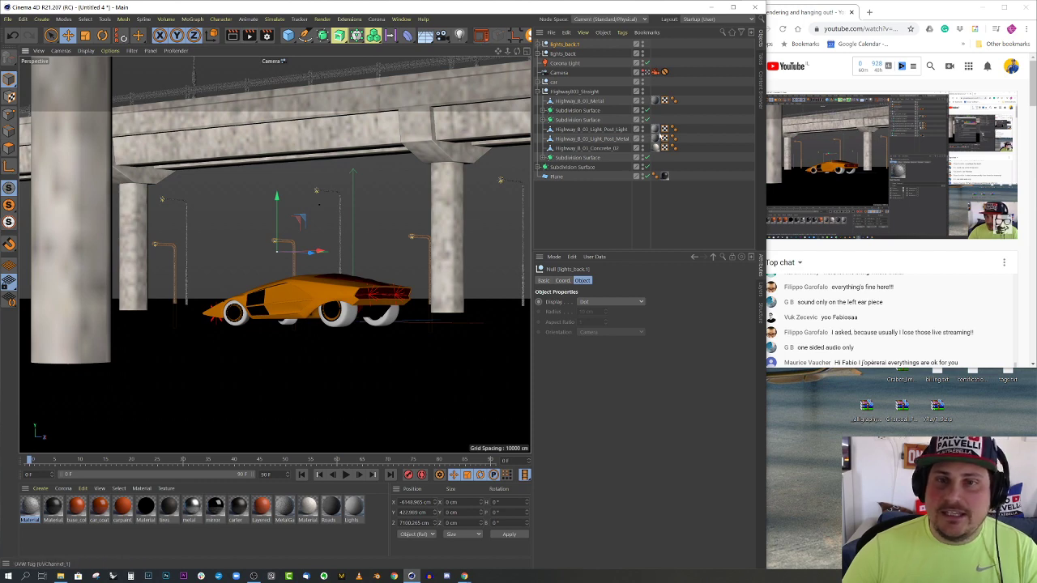
# Leave the scene camera for the default view, select the Corona Light above the car and lower it to about 426 cm in Y
pyautogui.click(648, 74)
pyautogui.scroll(-10, 285, 213)
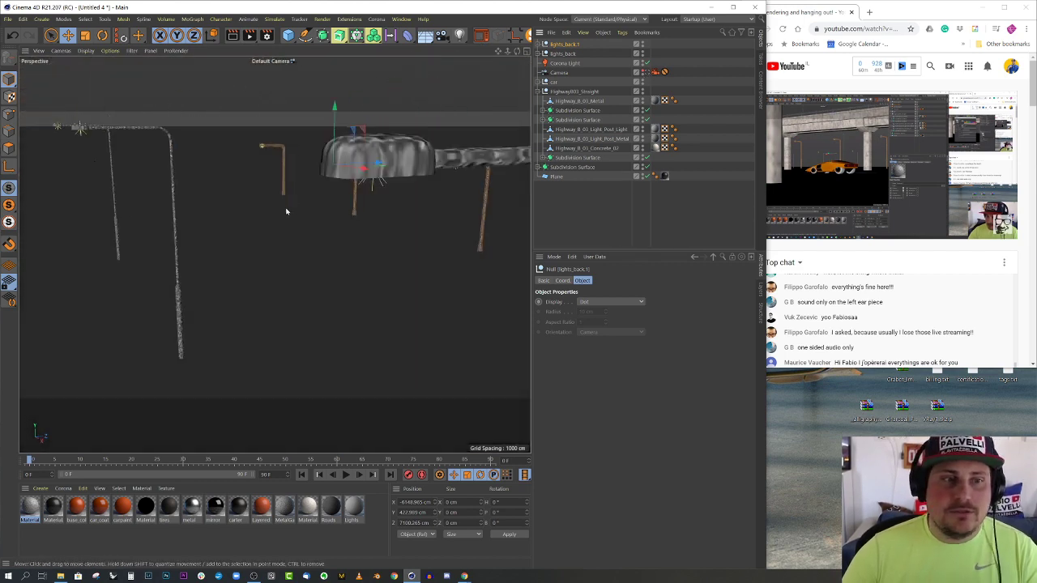
pyautogui.keyDown('alt'); pyautogui.moveTo(156, 254); pyautogui.dragTo(110, 277); pyautogui.keyUp('alt')
pyautogui.keyDown('alt'); pyautogui.moveTo(109, 252); pyautogui.dragTo(204, 240, button='middle'); pyautogui.keyUp('alt')
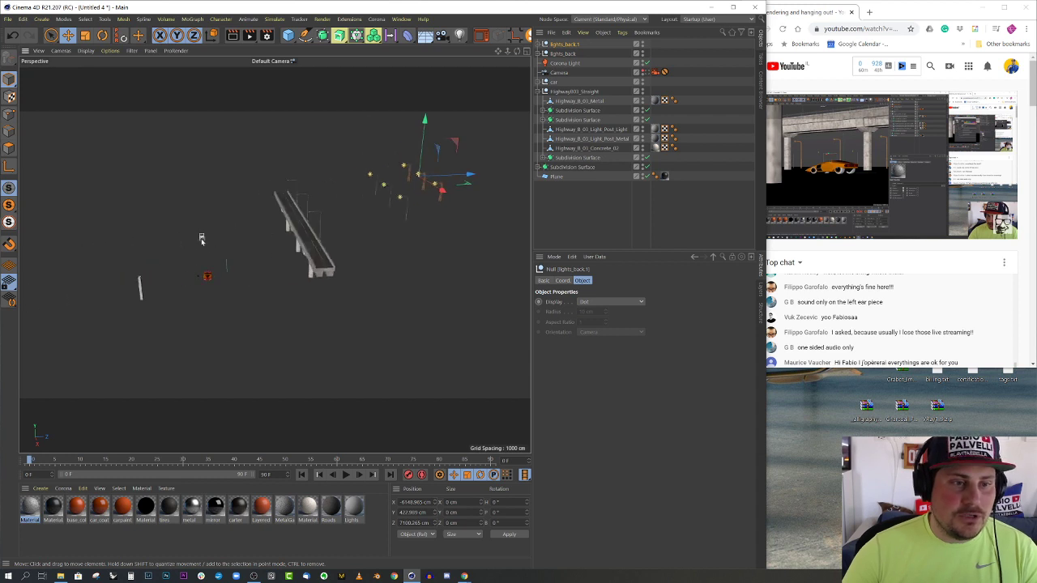
pyautogui.keyDown('alt'); pyautogui.moveTo(201, 239); pyautogui.dragTo(282, 224, button='right'); pyautogui.keyUp('alt')
pyautogui.scroll(2, 203, 232)
pyautogui.click(203, 234)
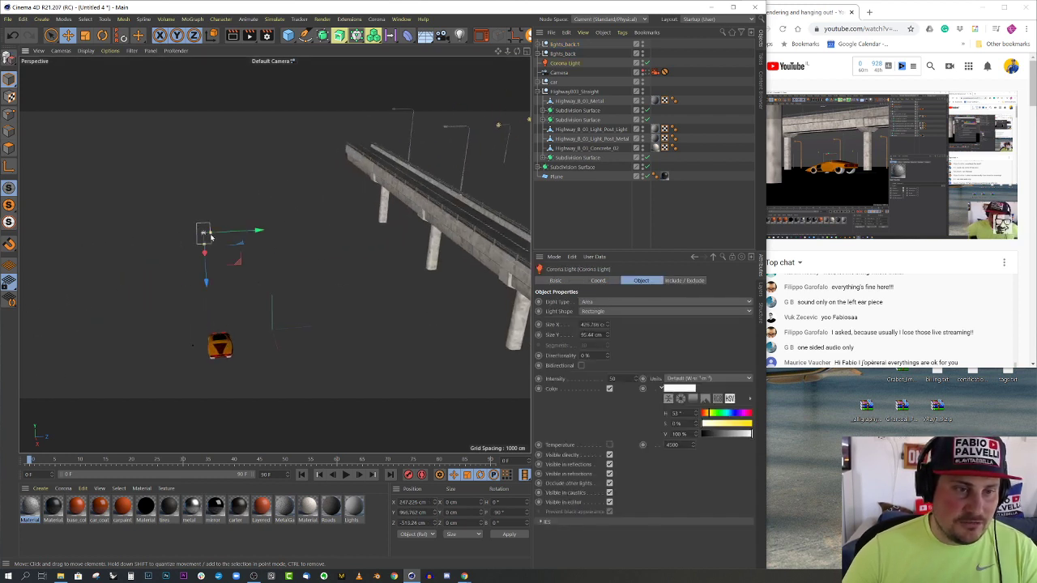
pyautogui.keyDown('alt'); pyautogui.moveTo(203, 234); pyautogui.dragTo(327, 248); pyautogui.keyUp('alt')
pyautogui.scroll(2, 326, 248)
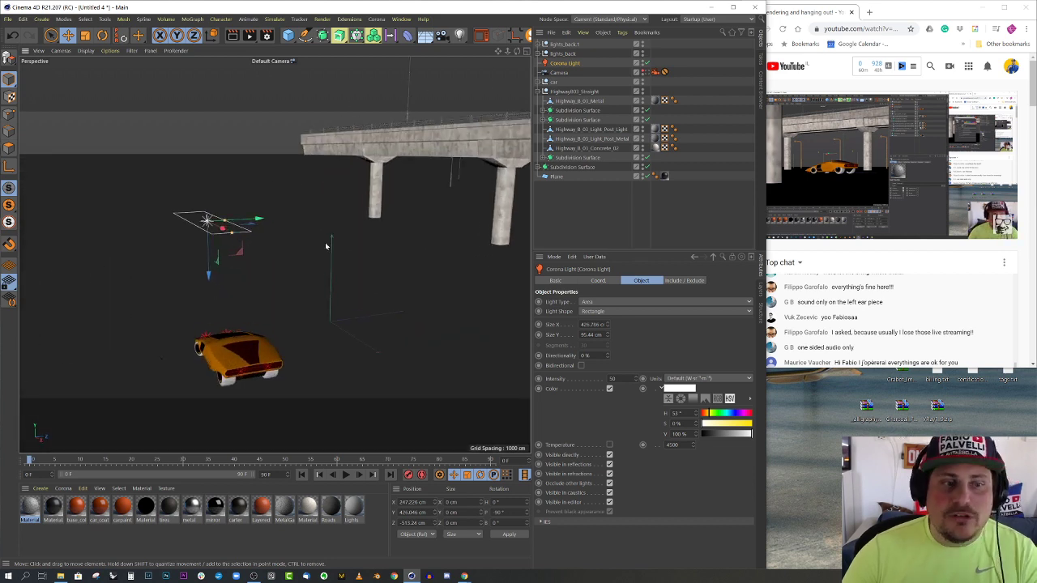
pyautogui.scroll(-2, 295, 341)
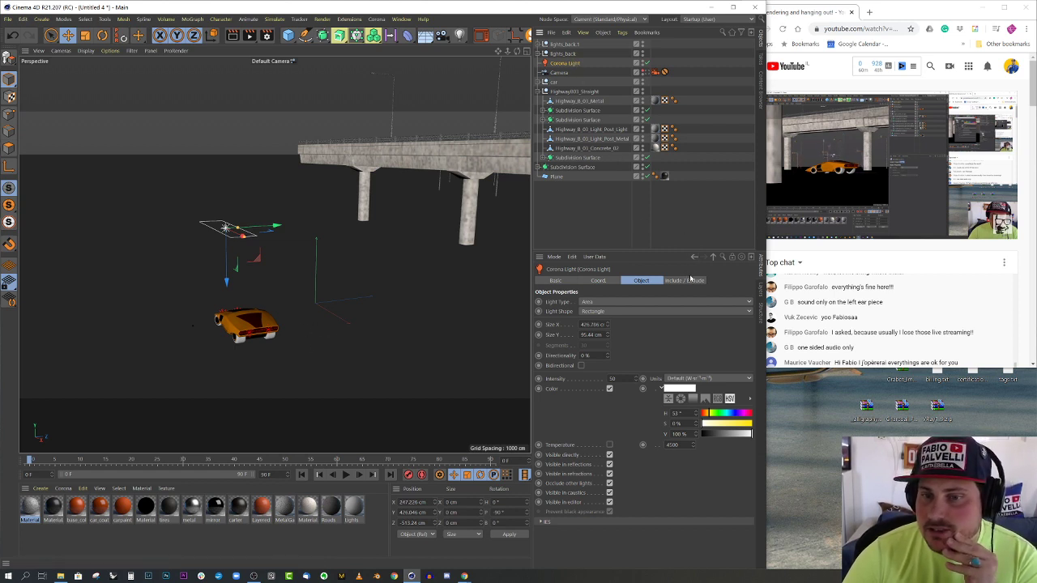
# Add the floor Plane to the Corona Light's exclude list
pyautogui.click(690, 280)
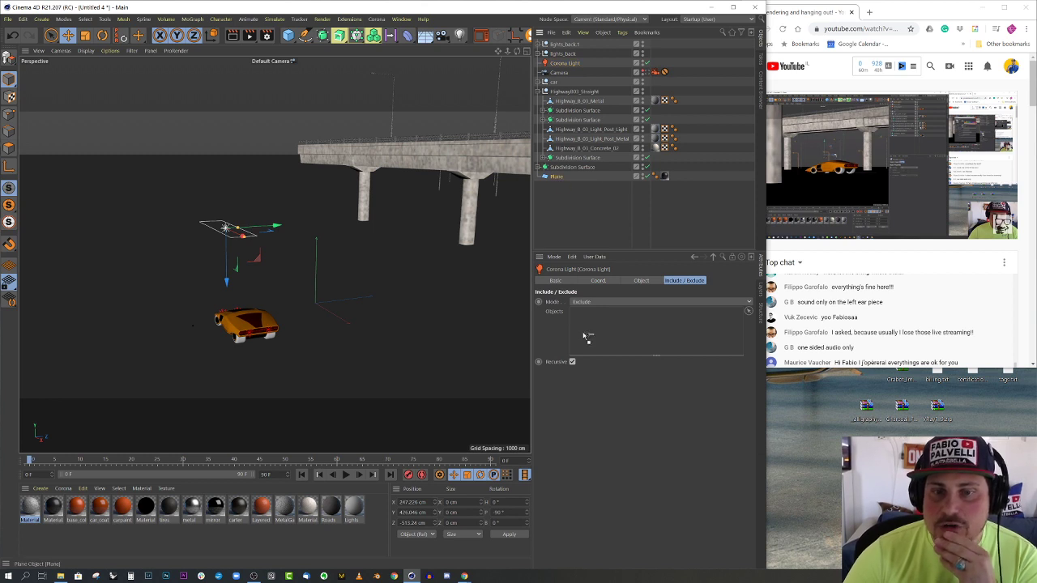
pyautogui.moveTo(587, 339); pyautogui.dragTo(588, 319)
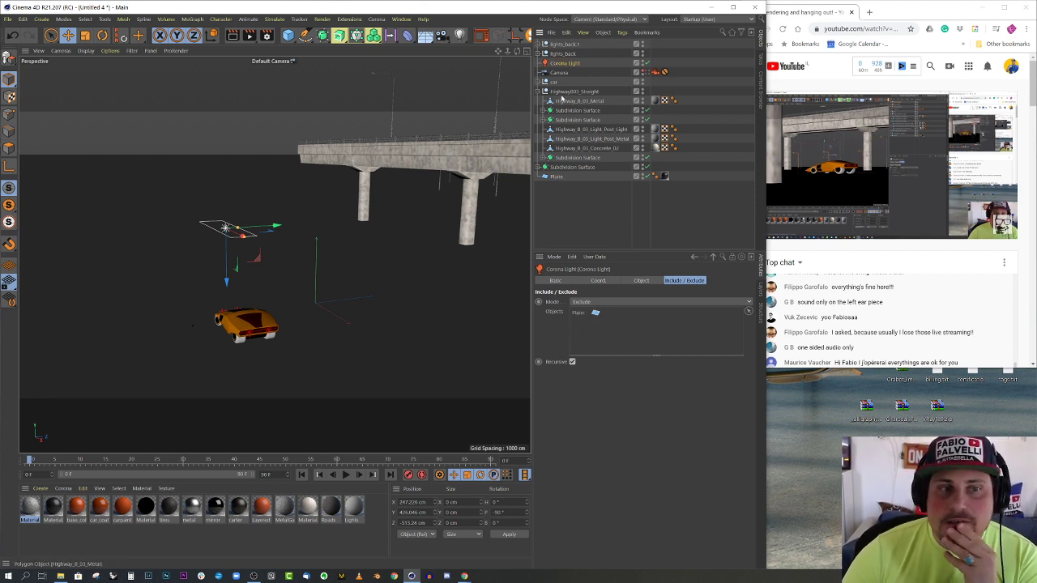
# Duplicate the Corona Light along the Z axis to about -822 cm and ready the copy for rotation
pyautogui.keyDown('alt'); pyautogui.moveTo(319, 208); pyautogui.dragTo(245, 242); pyautogui.keyUp('alt')
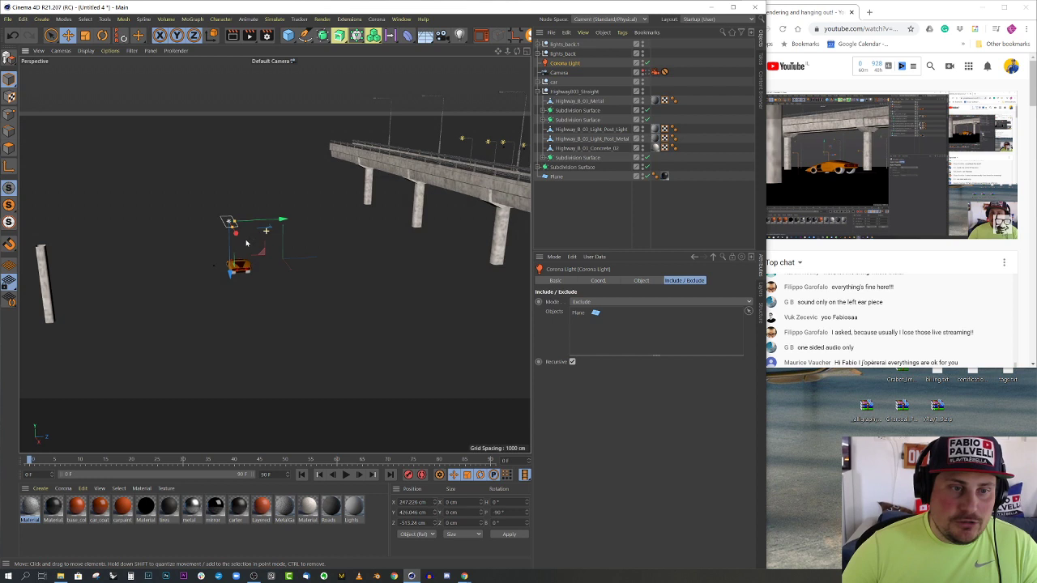
pyautogui.keyDown('alt'); pyautogui.moveTo(246, 242); pyautogui.dragTo(267, 246, button='middle'); pyautogui.keyUp('alt')
pyautogui.keyDown('ctrl'); pyautogui.moveTo(297, 225); pyautogui.dragTo(248, 234); pyautogui.keyUp('ctrl')
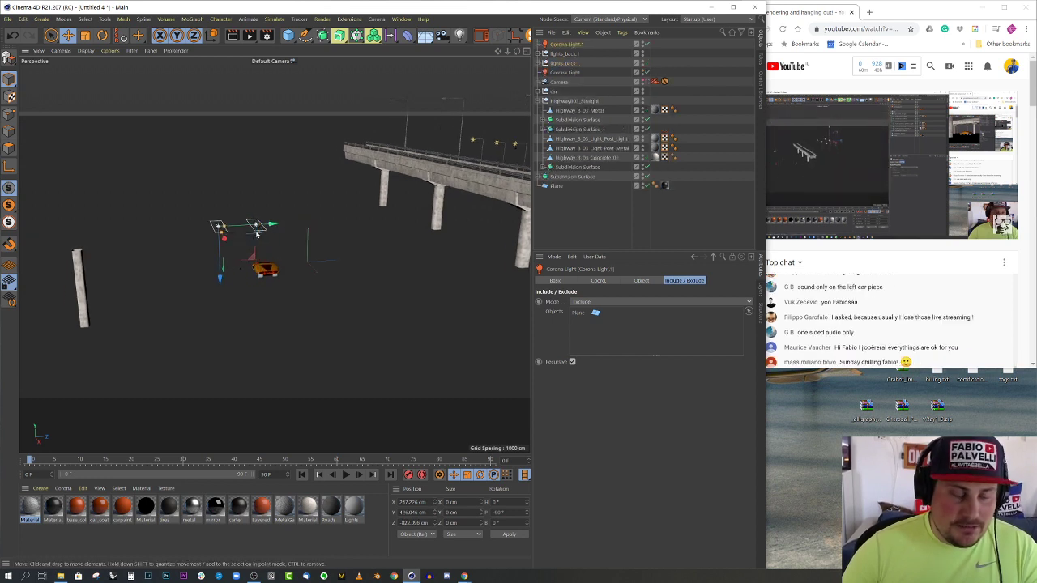
pyautogui.press('r')
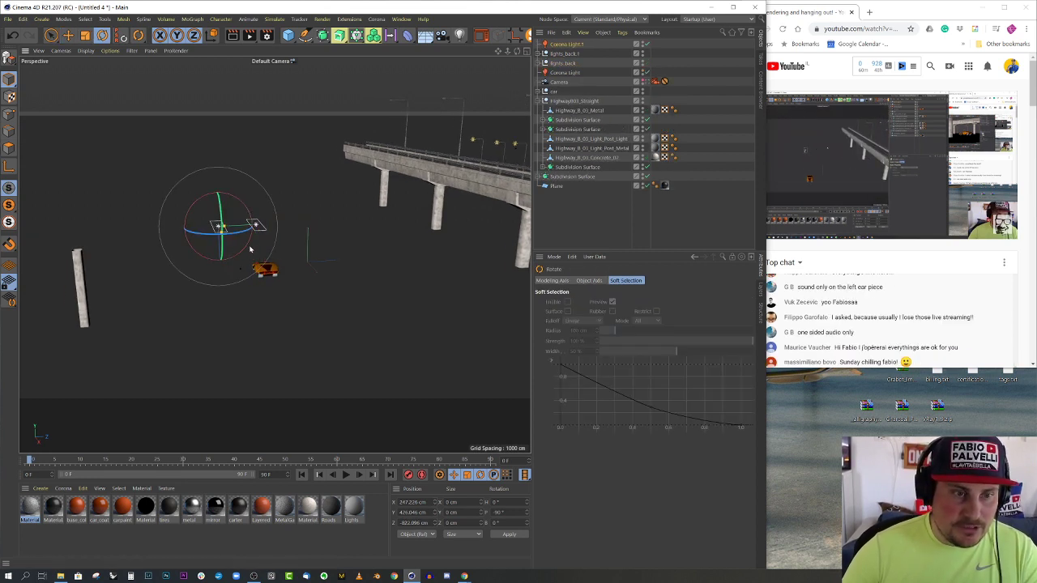
# Rotate Corona Light.1 upright and move it low beside the car, to about X 223 cm and Z -1233 cm
pyautogui.moveTo(245, 251); pyautogui.dragTo(302, 240)
pyautogui.press('e')
pyautogui.scroll(2, 302, 239)
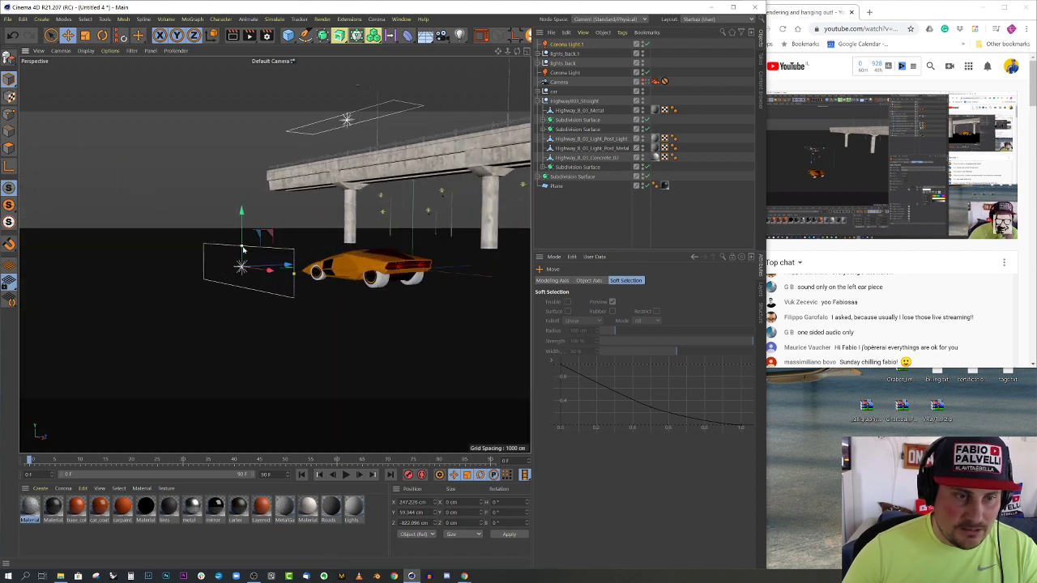
pyautogui.moveTo(241, 250); pyautogui.dragTo(324, 292)
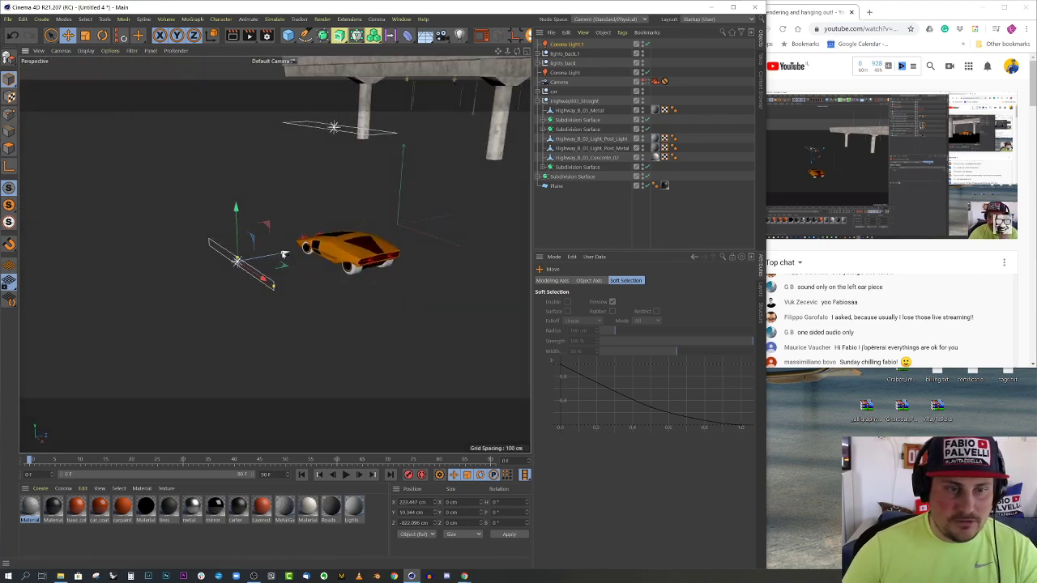
pyautogui.moveTo(365, 253); pyautogui.dragTo(297, 291)
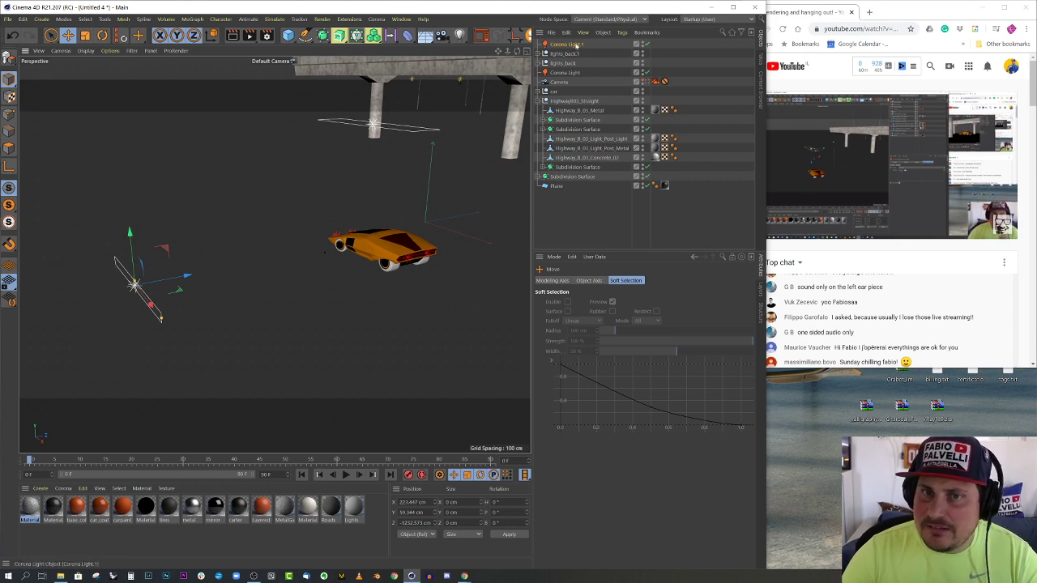
# Colour Corona Light.1 blue with hue 224° and saturation 52%, and disable its direct visibility
pyautogui.click(573, 45)
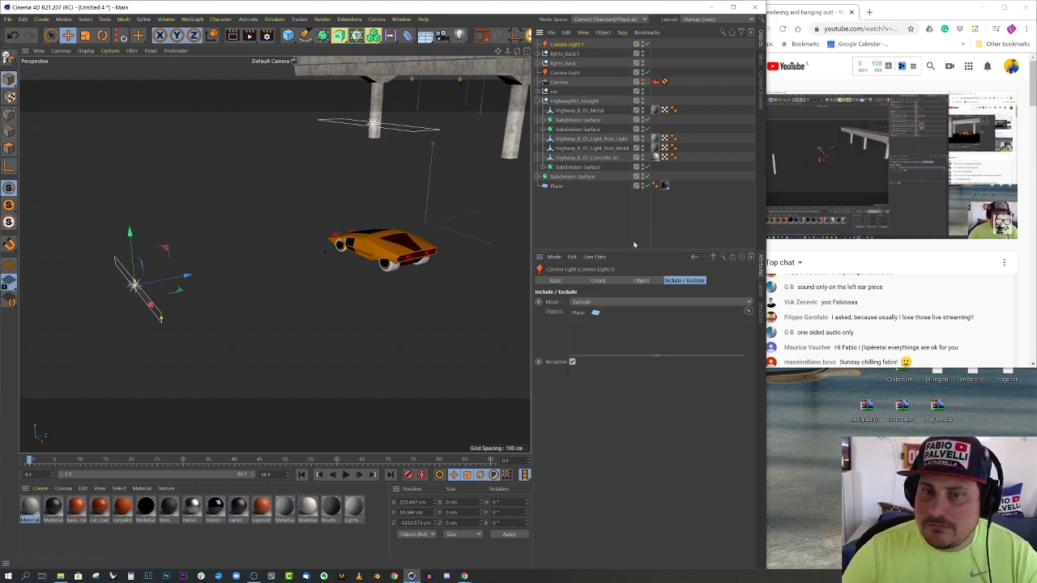
pyautogui.click(637, 280)
pyautogui.click(683, 390)
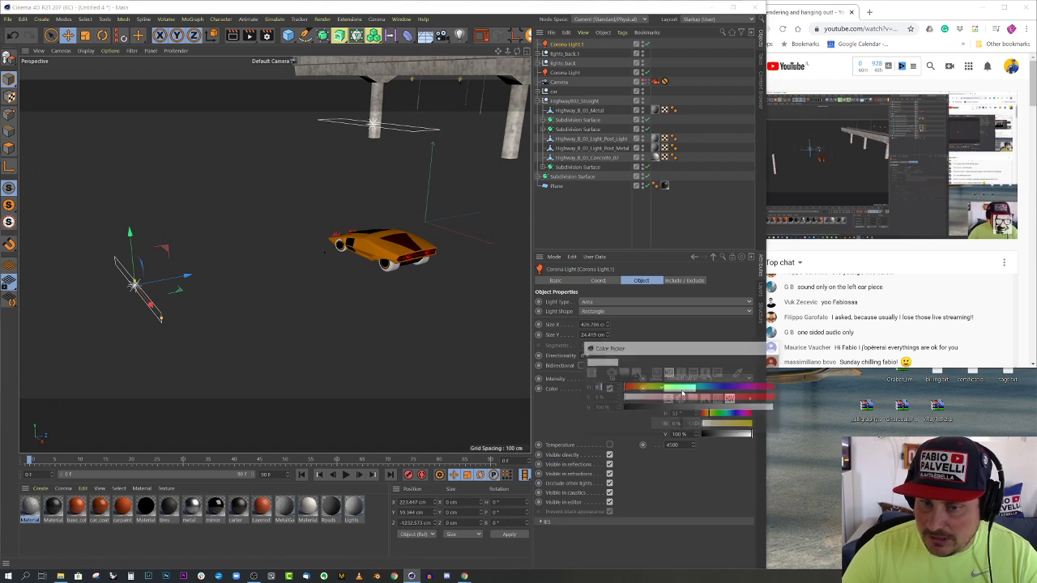
pyautogui.click(717, 387)
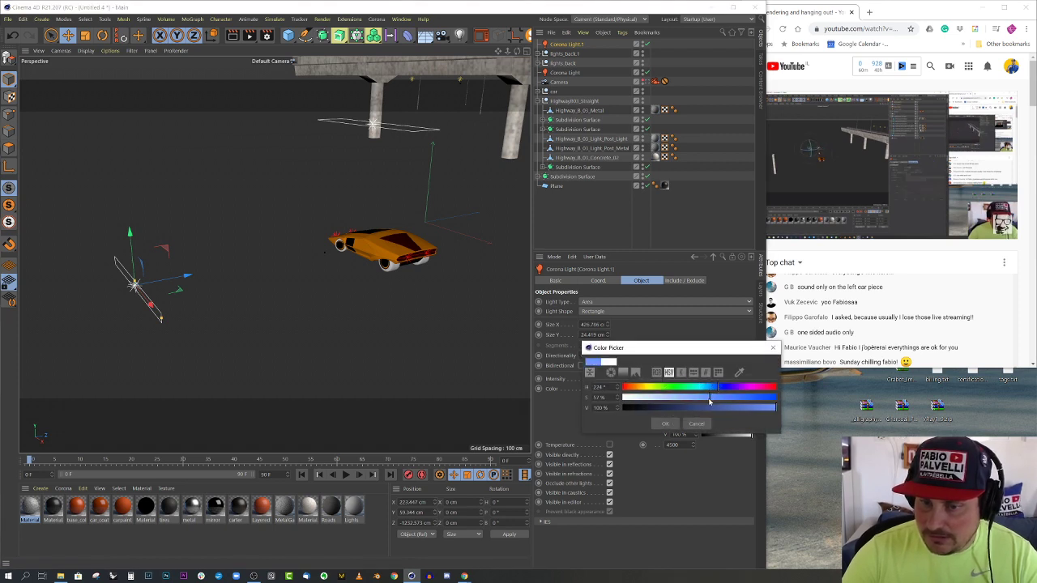
pyautogui.click(708, 397)
pyautogui.click(664, 424)
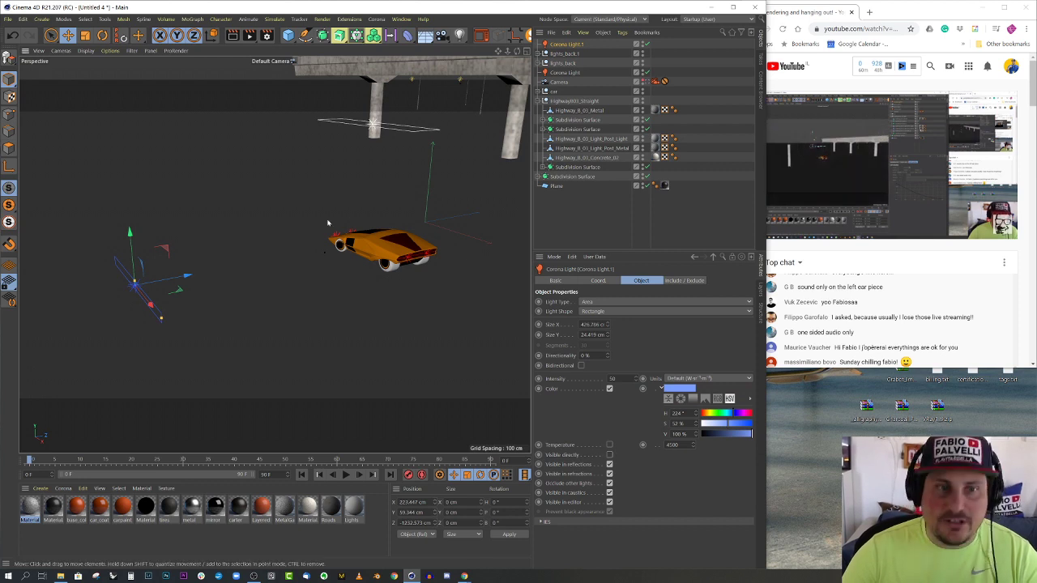
# Disable direct visibility for the overhead Corona Light, and render the scene through the Camera in Corona
pyautogui.keyDown('alt'); pyautogui.moveTo(328, 224); pyautogui.dragTo(291, 217); pyautogui.keyUp('alt')
pyautogui.keyDown('alt'); pyautogui.moveTo(319, 138); pyautogui.dragTo(285, 117); pyautogui.keyUp('alt')
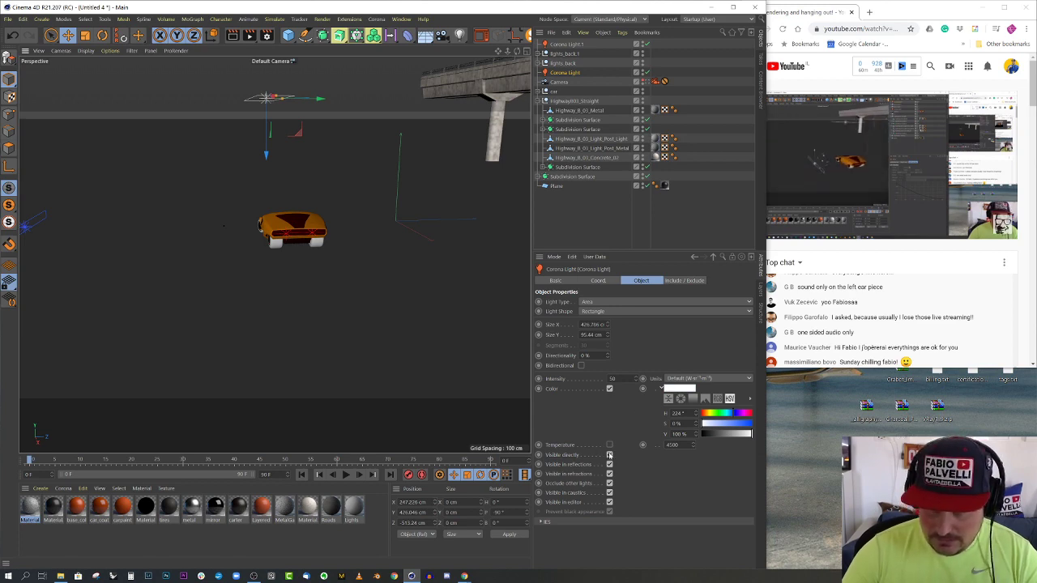
pyautogui.click(647, 83)
pyautogui.click(482, 36)
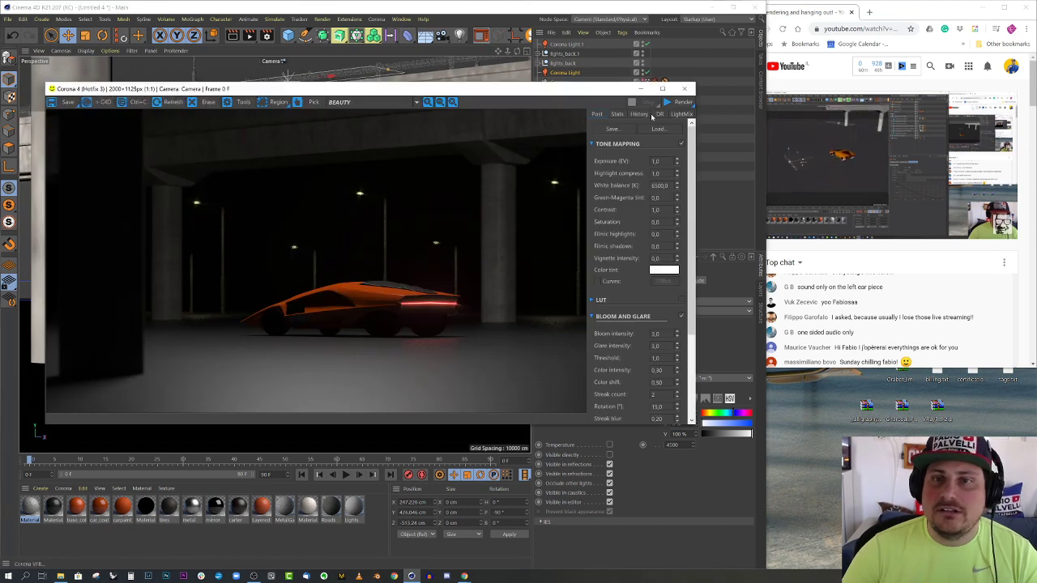
pyautogui.click(679, 102)
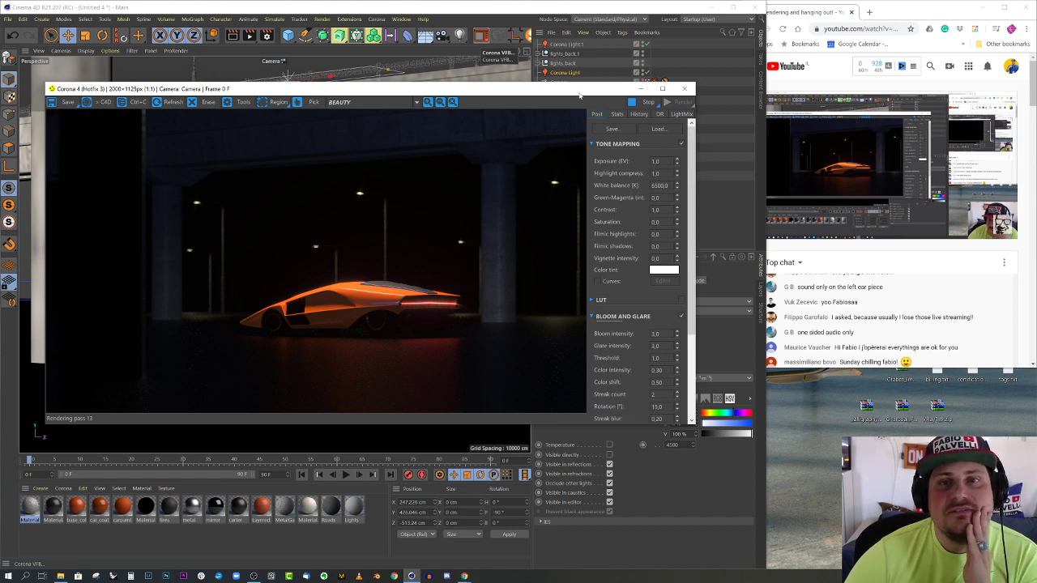
# Close the render window and warm the colour of Corona Light.3 in lights_back to hue 43° and about 32% saturation
pyautogui.moveTo(579, 96); pyautogui.dragTo(614, 174)
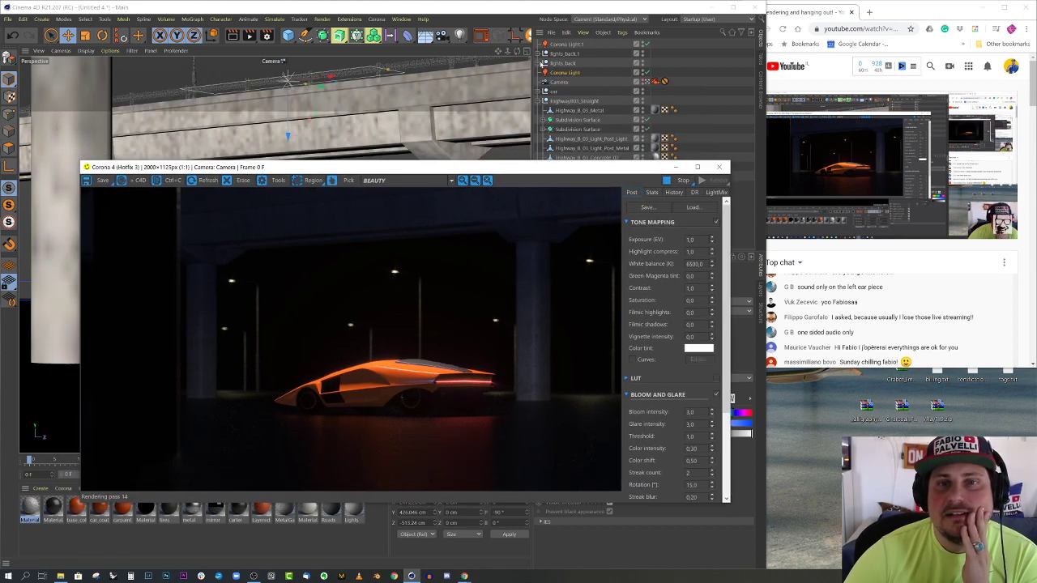
pyautogui.click(541, 63)
pyautogui.click(719, 167)
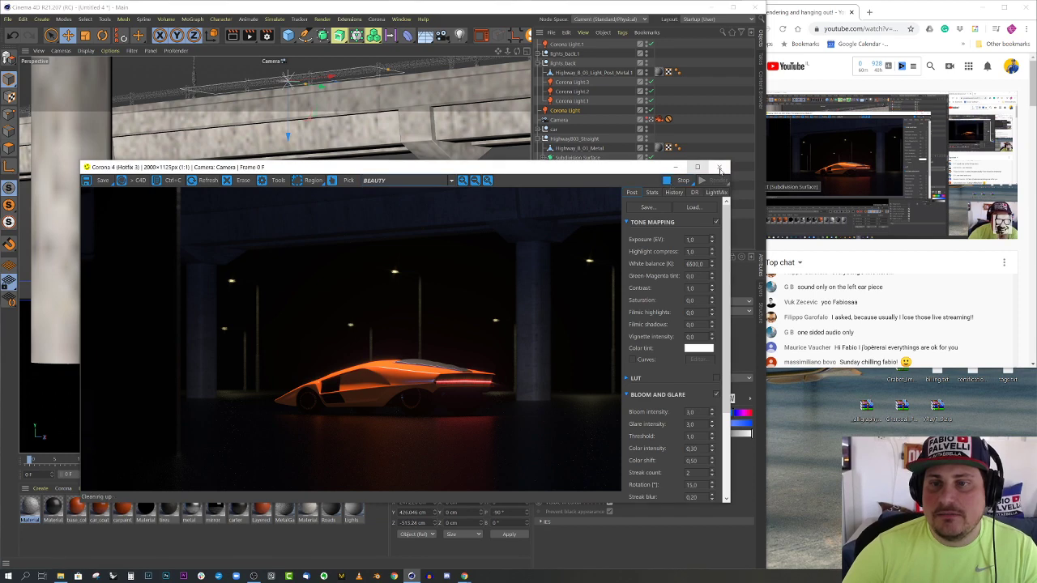
pyautogui.click(586, 83)
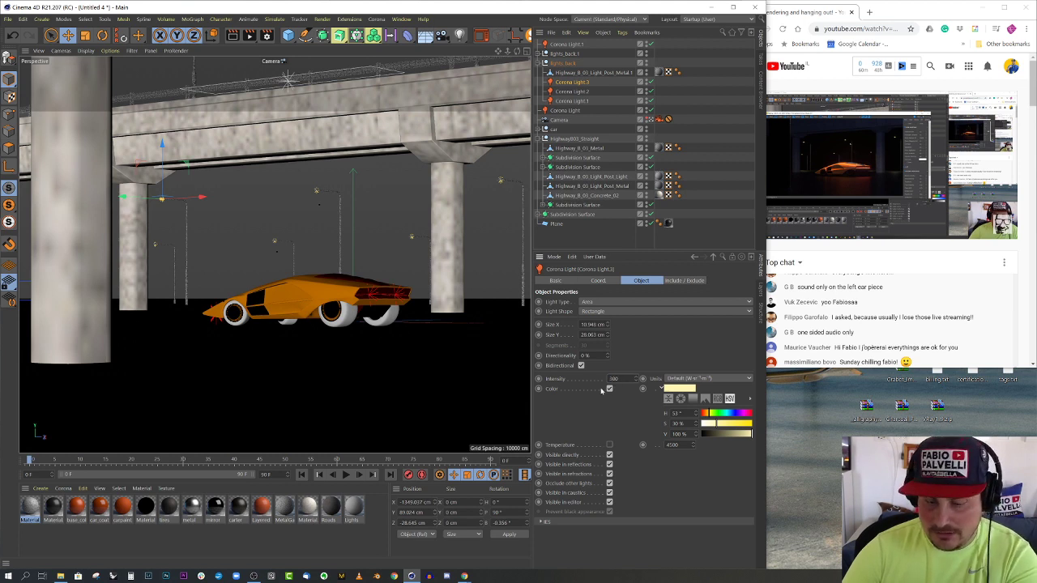
pyautogui.click(681, 388)
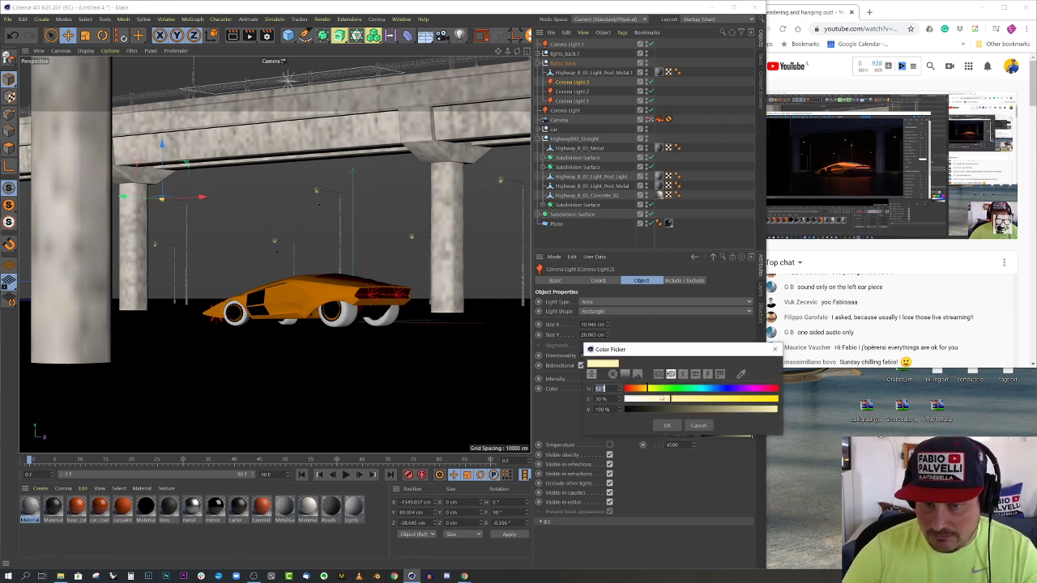
pyautogui.moveTo(647, 392); pyautogui.dragTo(675, 399)
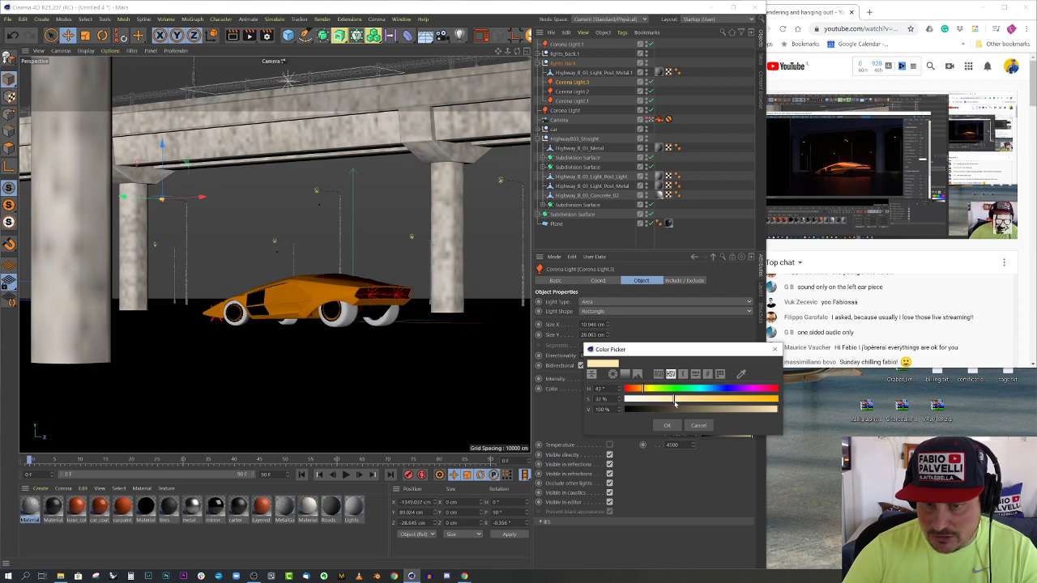
pyautogui.click(669, 425)
# Set Corona Light.1 in lights_back to intensity 180 and a warm colour with hue 44° and saturation 39%
pyautogui.click(575, 102)
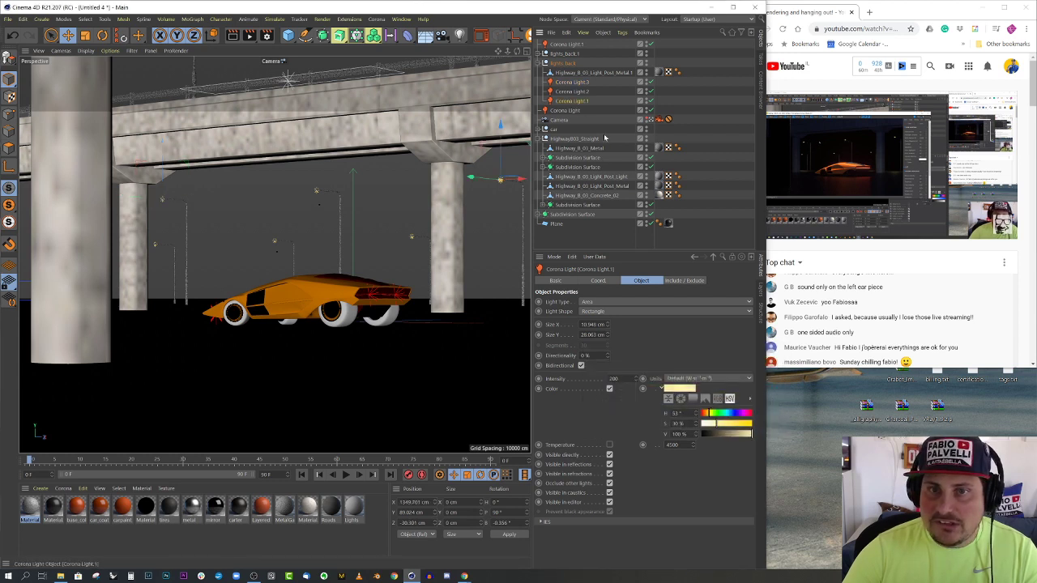
pyautogui.doubleClick(613, 378)
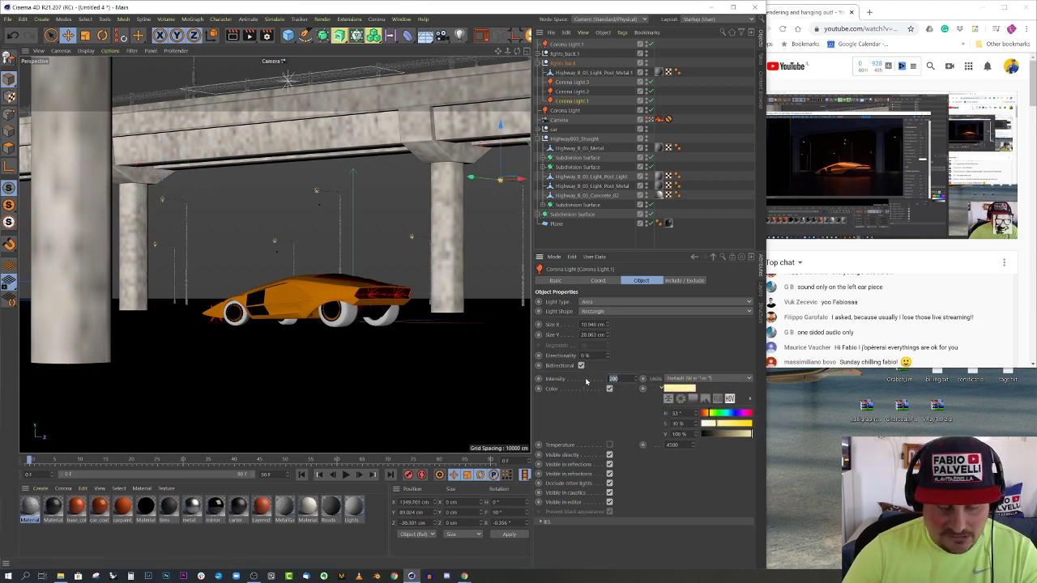
pyautogui.write('180')
pyautogui.click(680, 388)
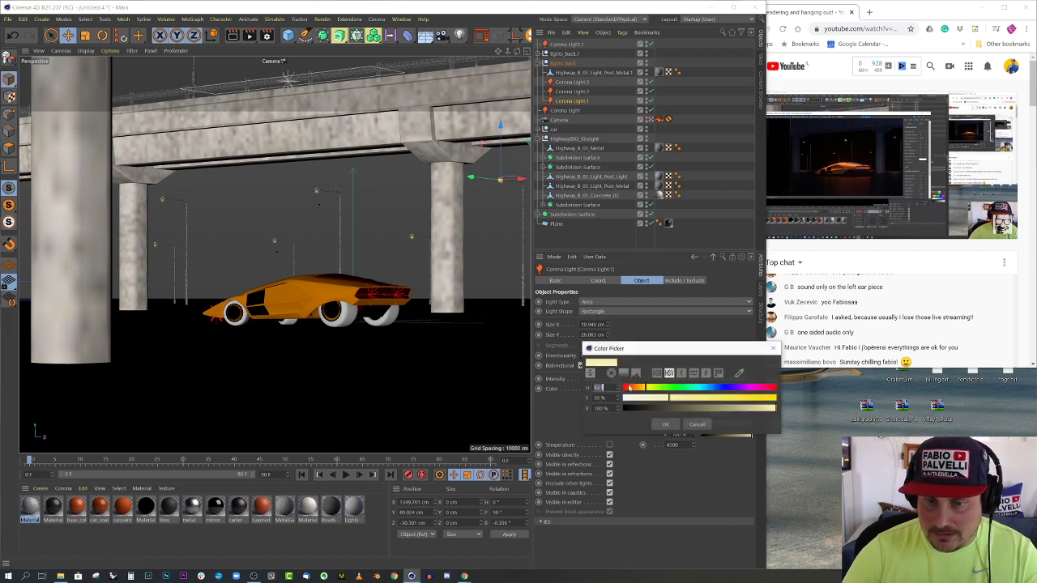
pyautogui.click(641, 388)
pyautogui.moveTo(670, 397); pyautogui.dragTo(683, 398)
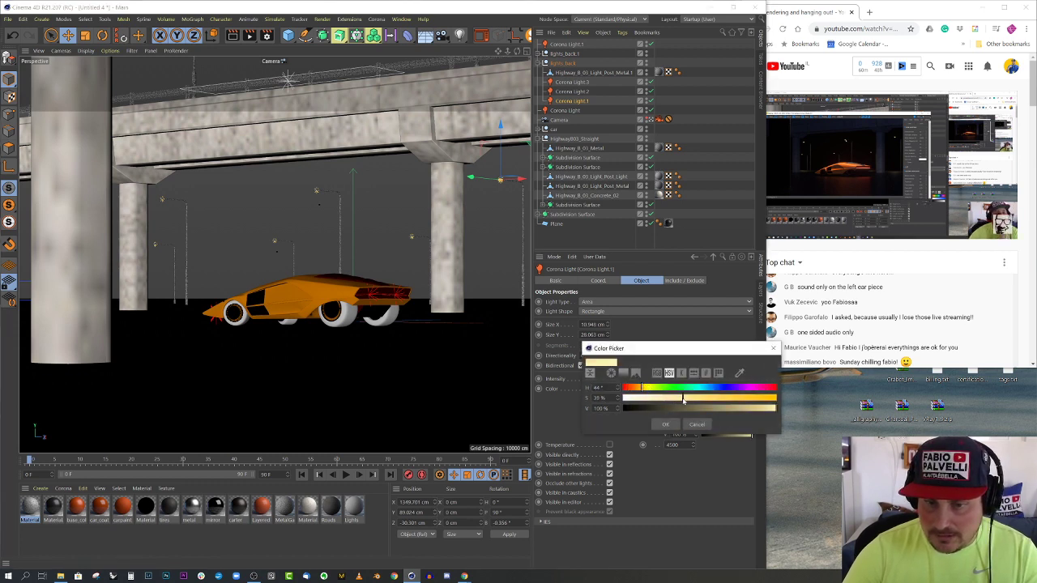
pyautogui.click(665, 424)
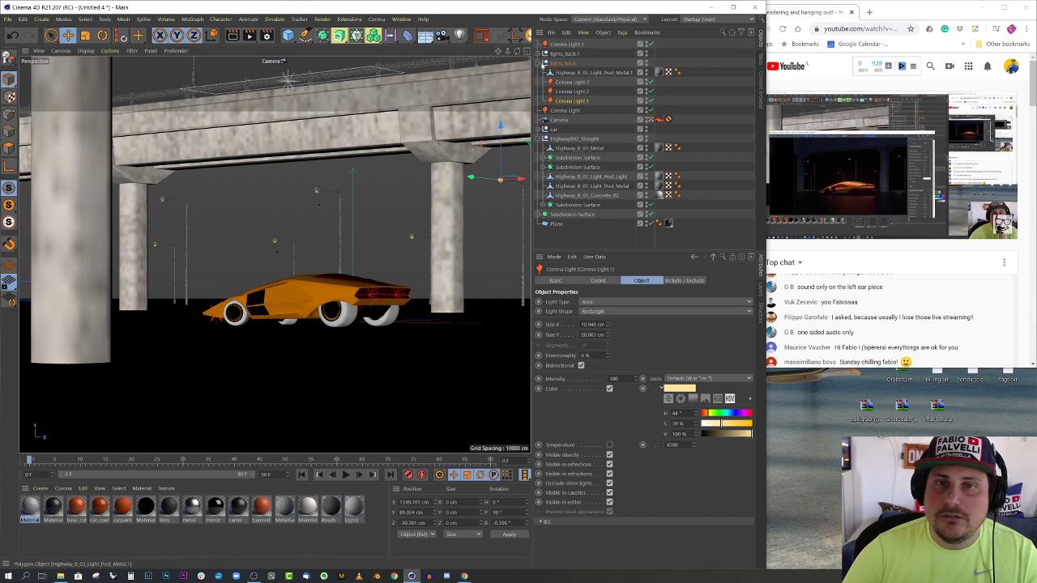
# Set Corona Light.1 in lights_back.1 to intensity 300 and a warm colour with hue 42° and saturation 40%
pyautogui.hotkey('ctrl', 'v')
pyautogui.click(572, 92)
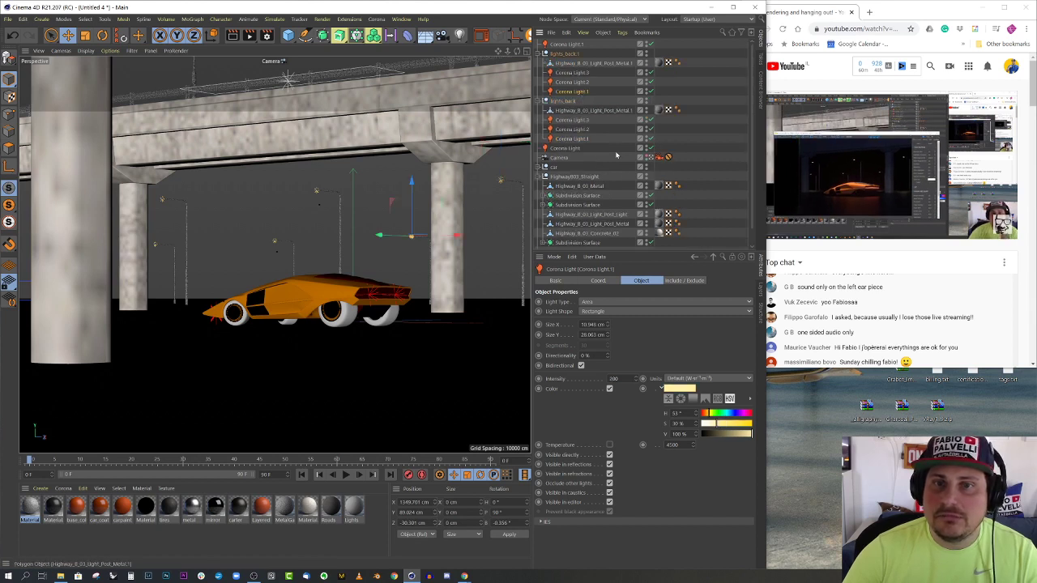
pyautogui.click(614, 379)
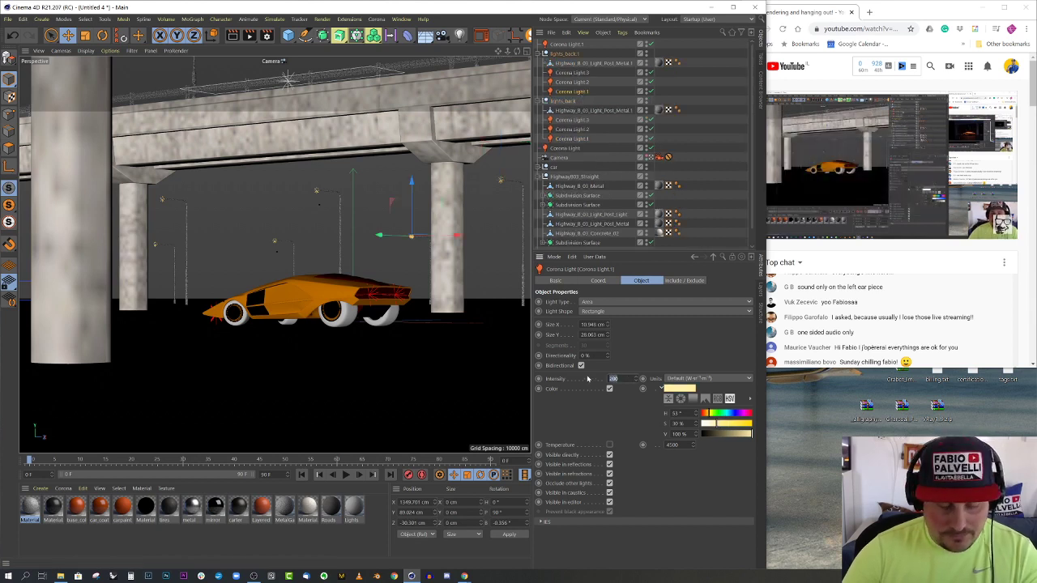
pyautogui.click(665, 387)
pyautogui.moveTo(661, 383); pyautogui.dragTo(632, 386)
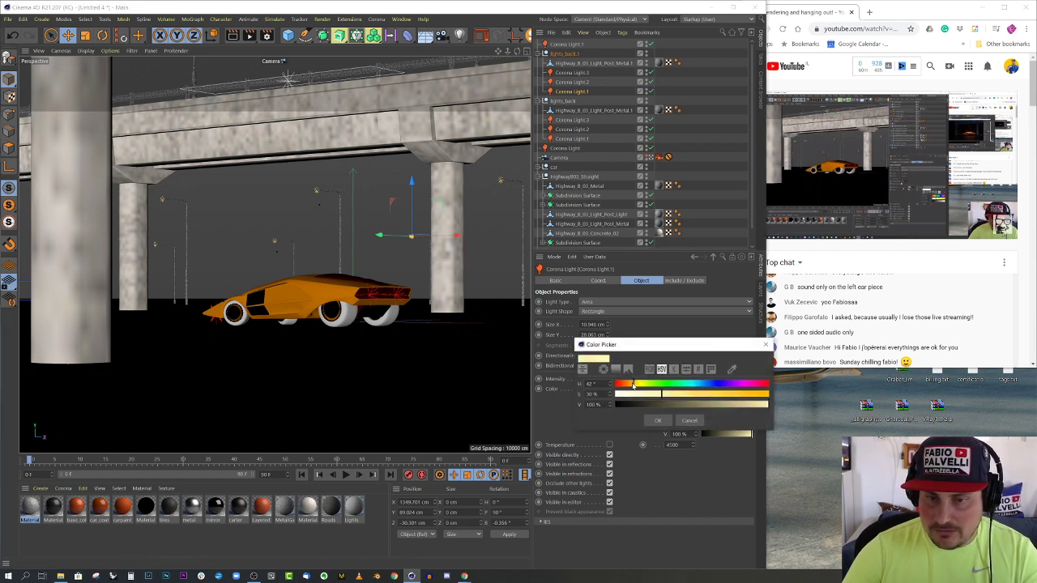
pyautogui.click(676, 395)
pyautogui.click(658, 420)
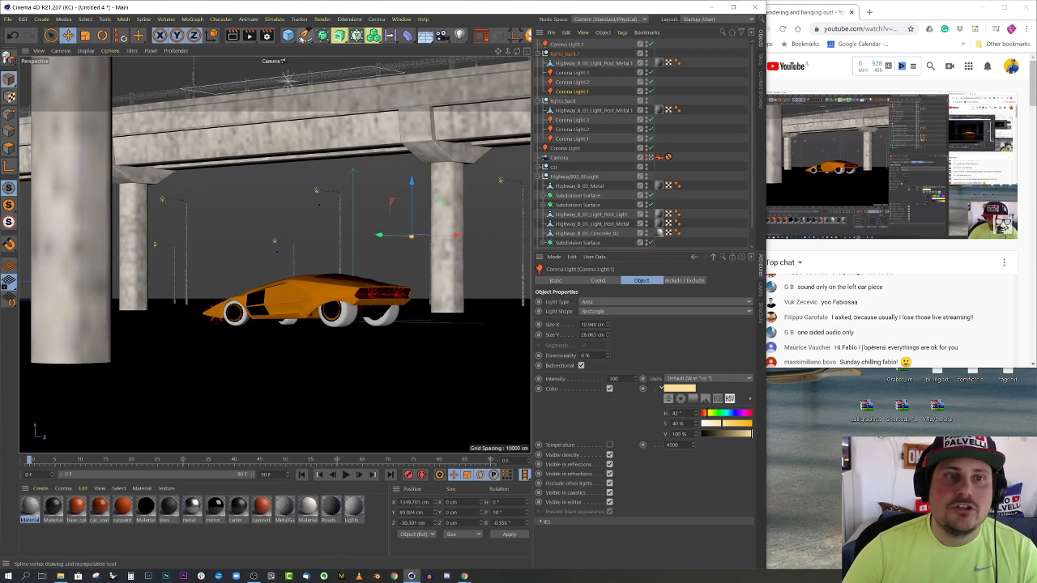
# Render the camera view again in Corona to check the adjusted lamp lights, and close the render window
pyautogui.click(481, 36)
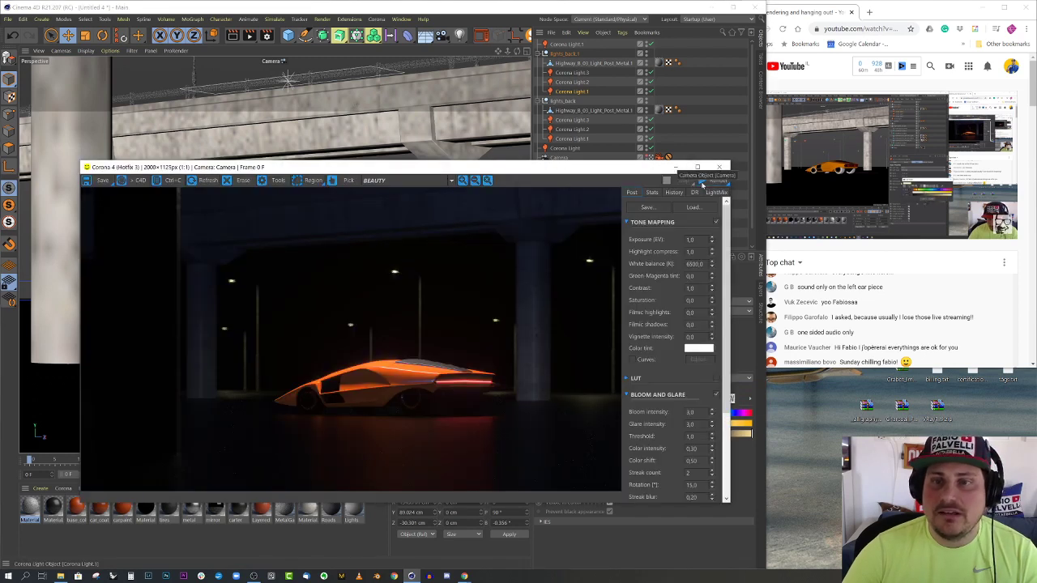
pyautogui.click(702, 182)
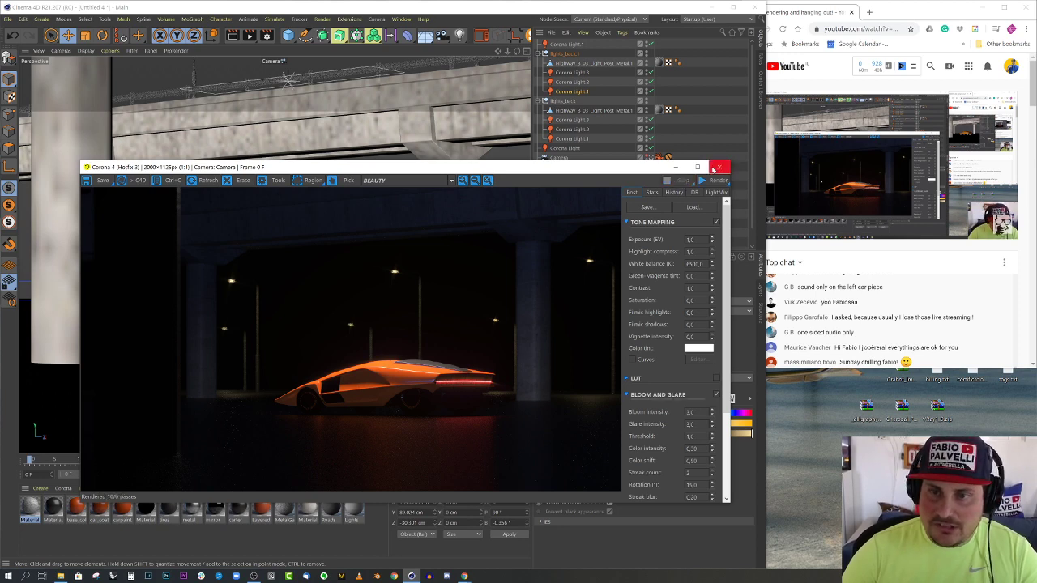
pyautogui.click(719, 167)
# Switch to the Top view around the car and collapse the lights_back.1 and lights_back groups
pyautogui.middleClick(471, 122)
pyautogui.middleClick(470, 122)
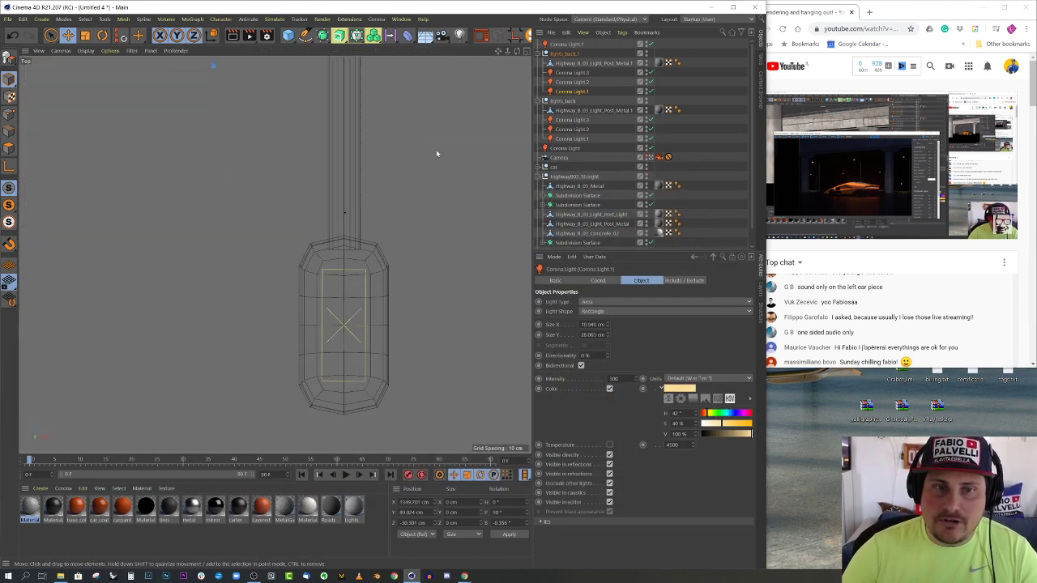
pyautogui.scroll(-3, 345, 221)
pyautogui.scroll(-5, 345, 220)
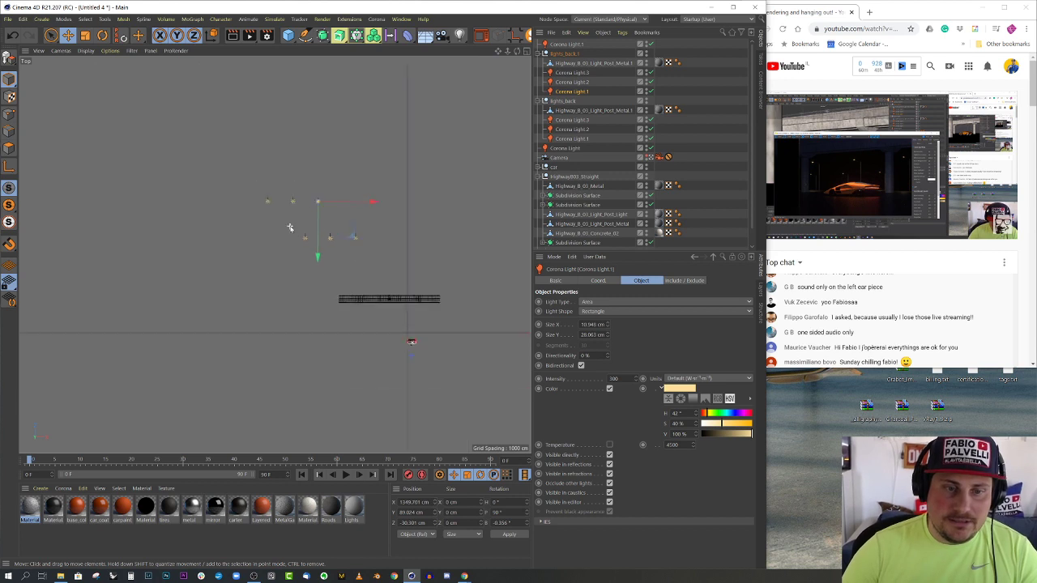
pyautogui.scroll(3, 404, 324)
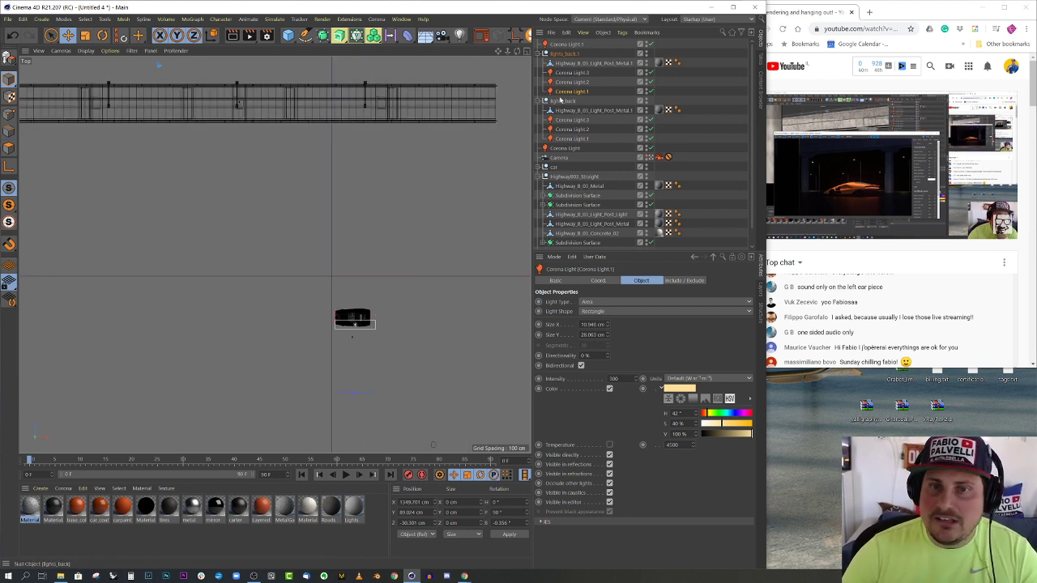
pyautogui.click(540, 53)
pyautogui.click(539, 63)
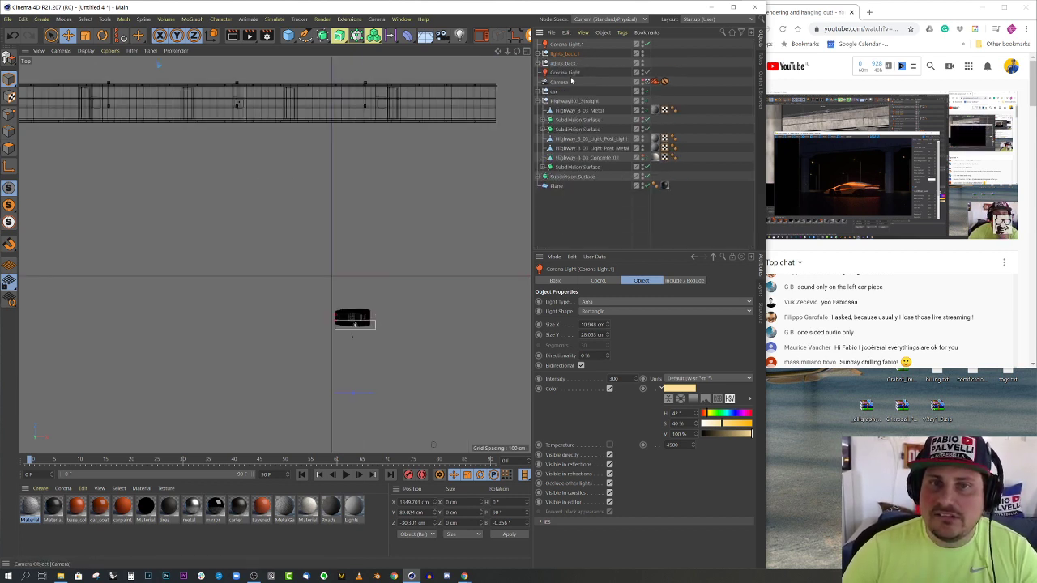
# Rename the overhead Corona Light above the car as light_ngopp
pyautogui.click(566, 73)
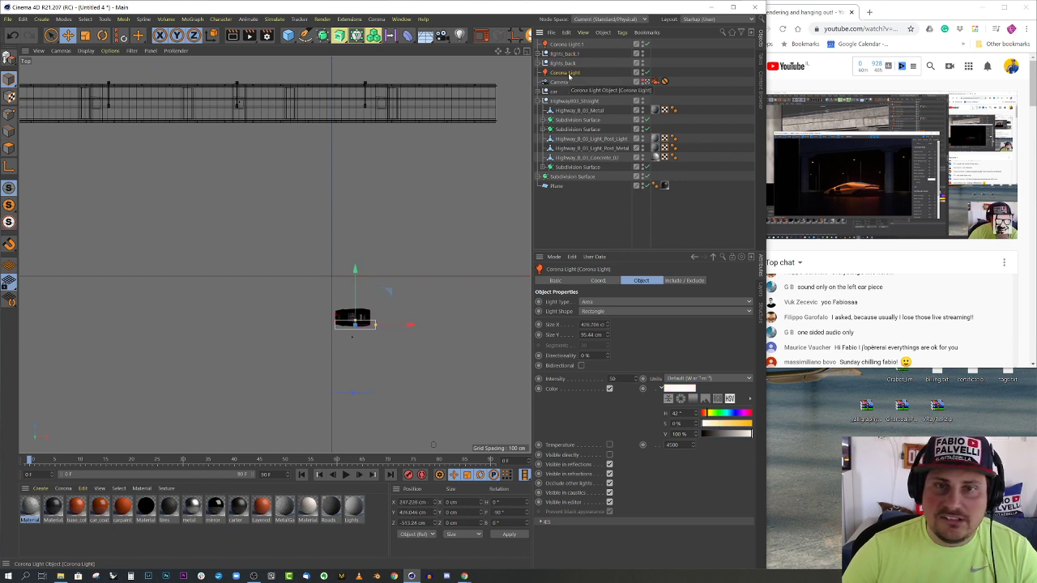
pyautogui.doubleClick(566, 73)
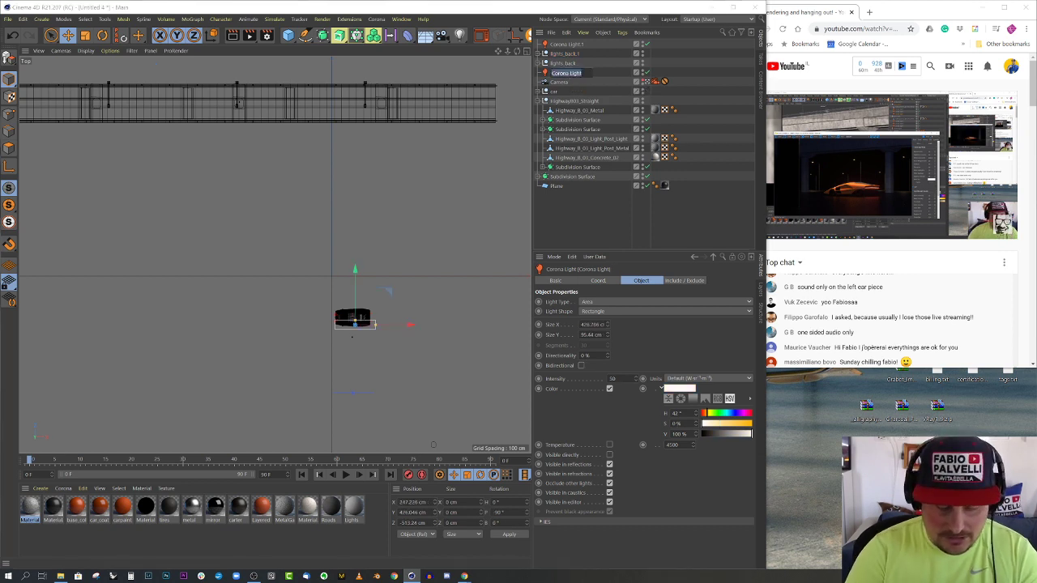
pyautogui.press('BackSpace')
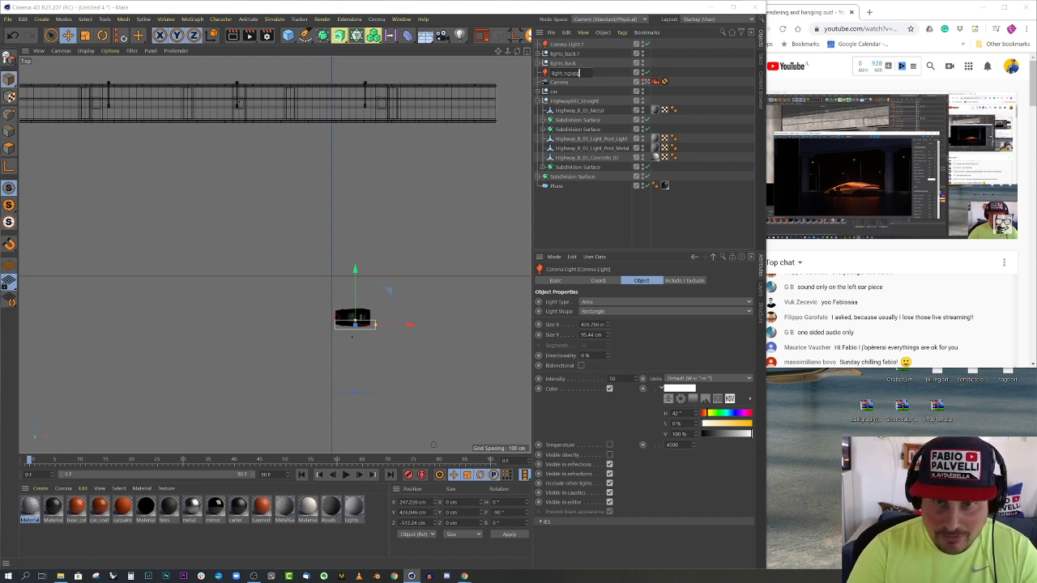
pyautogui.write('light_ngopp')
pyautogui.press('Return')
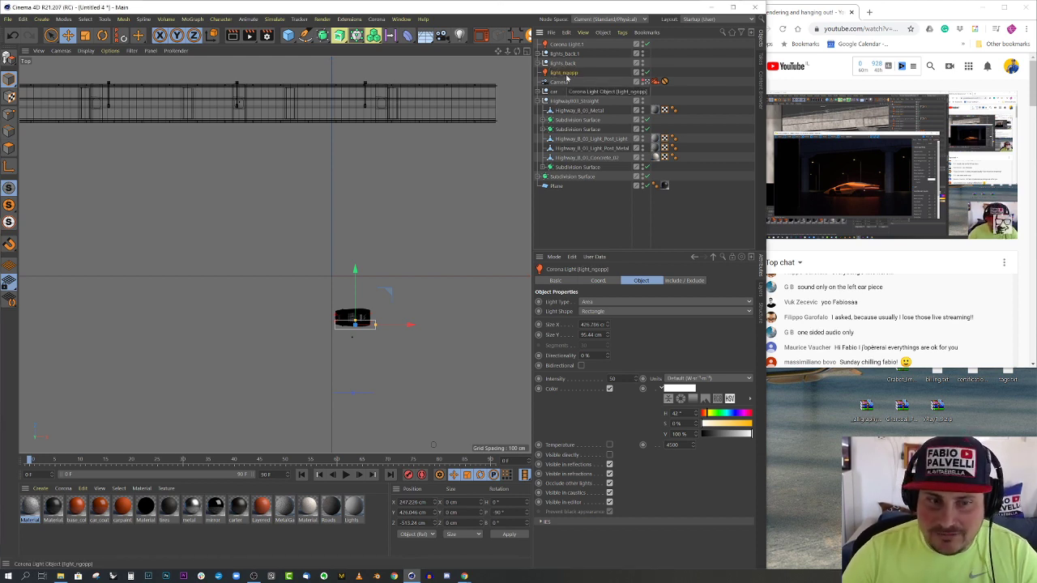
# Rename the Corona Light in front of the car as light_nfront and place it directly above light_ngopp in the object list
pyautogui.doubleClick(568, 45)
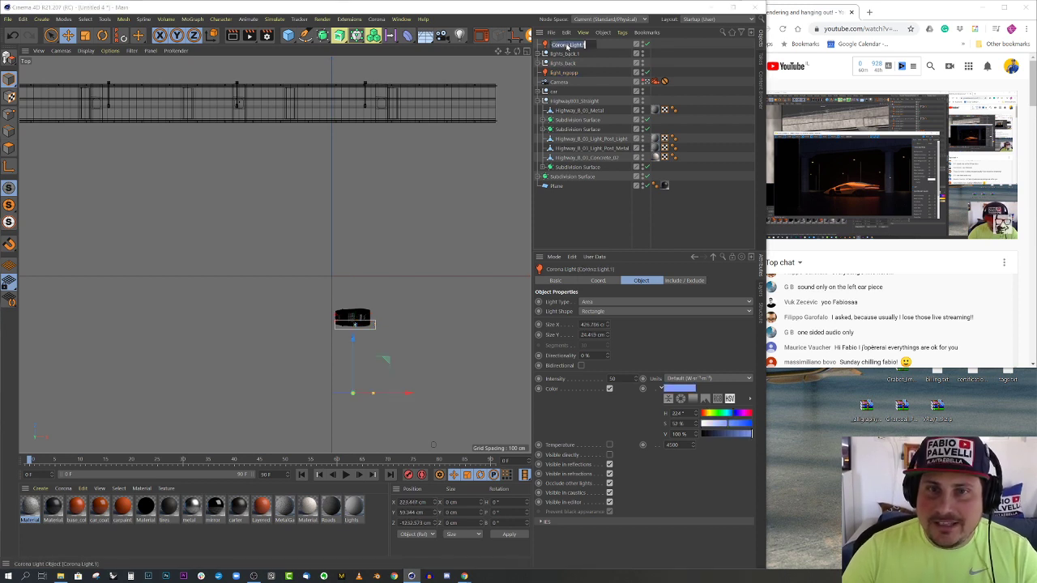
pyautogui.press('BackSpace')
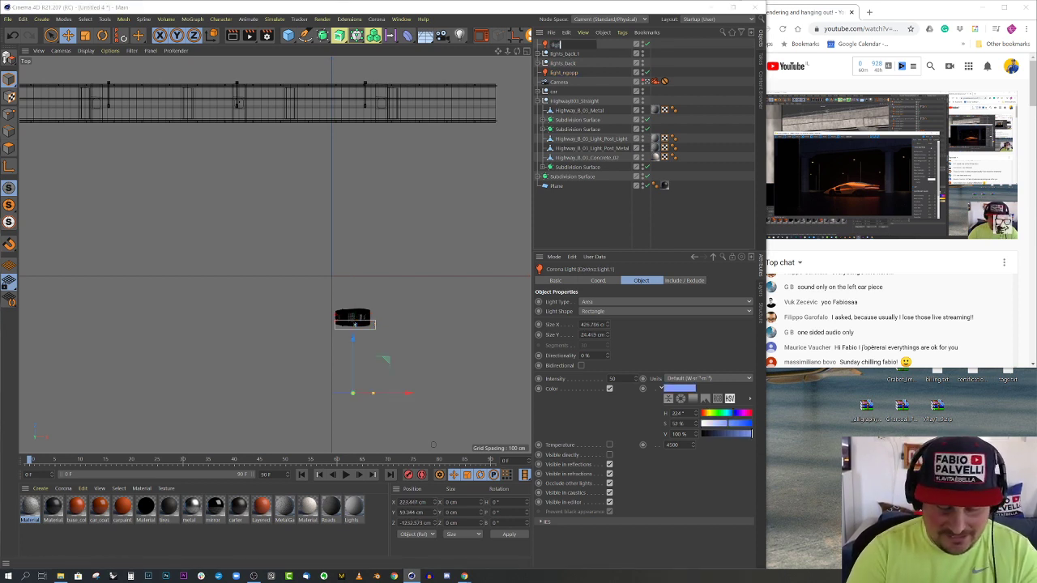
pyautogui.write('light_str')
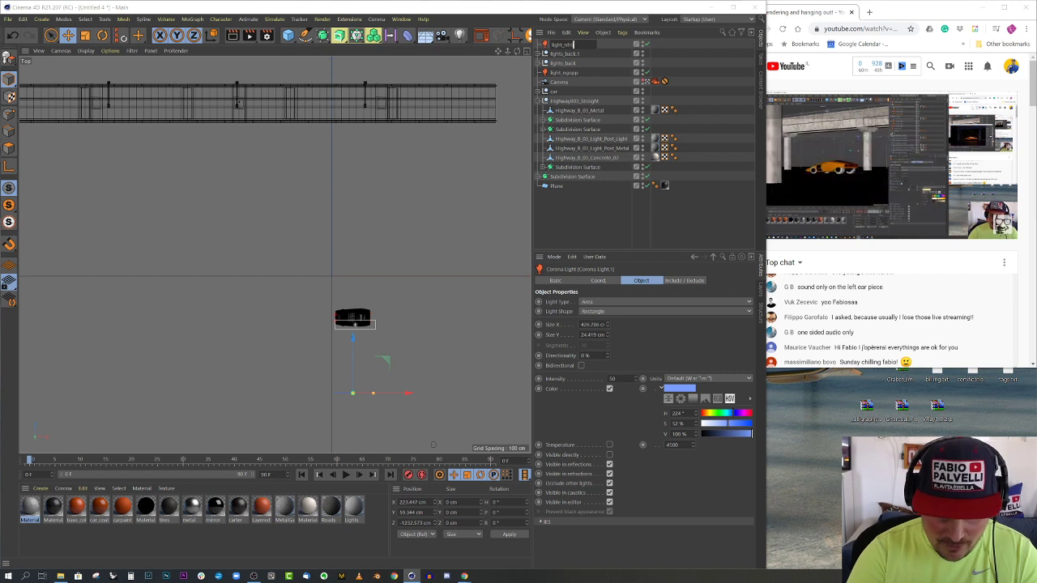
pyautogui.write('nfront')
pyautogui.press('Return')
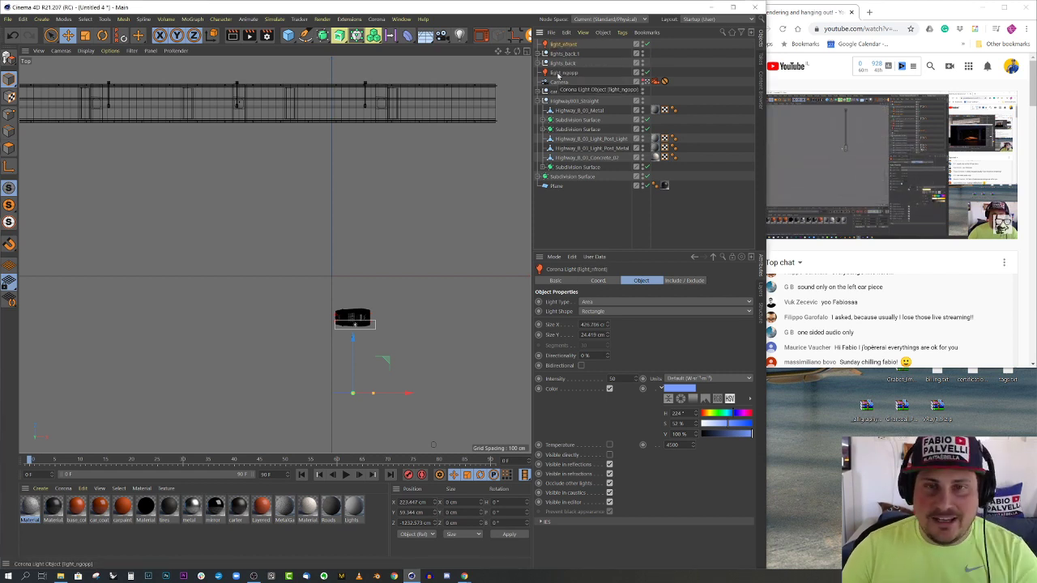
pyautogui.moveTo(559, 72); pyautogui.dragTo(559, 69)
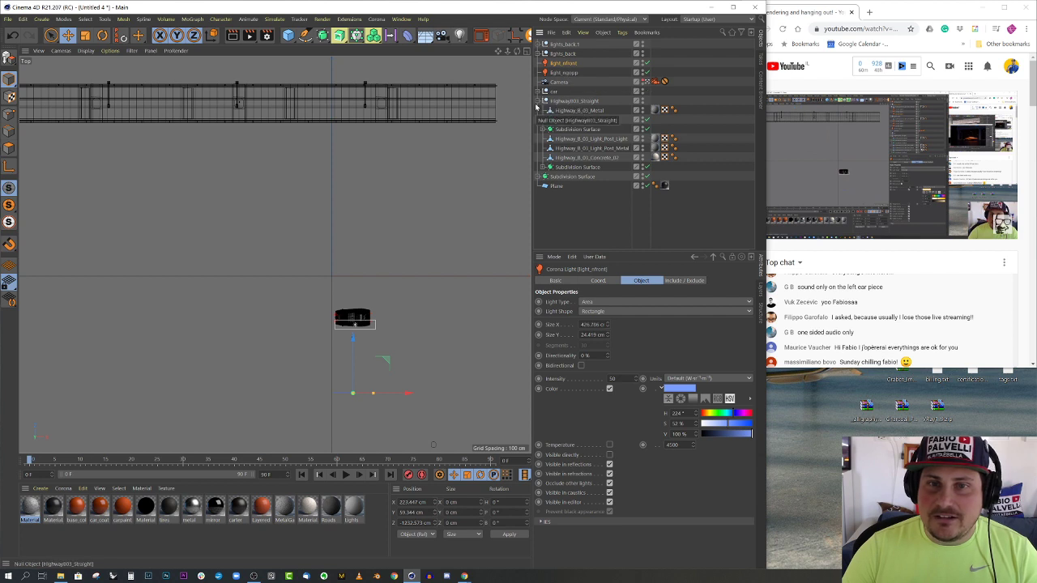
# Move the car together with light_nfront and light_ngopp nearer to the camera, to about X 731 cm and Z -1412 cm
pyautogui.click(542, 91)
pyautogui.keyDown('ctrl'); pyautogui.click(555, 91); pyautogui.keyUp('ctrl')
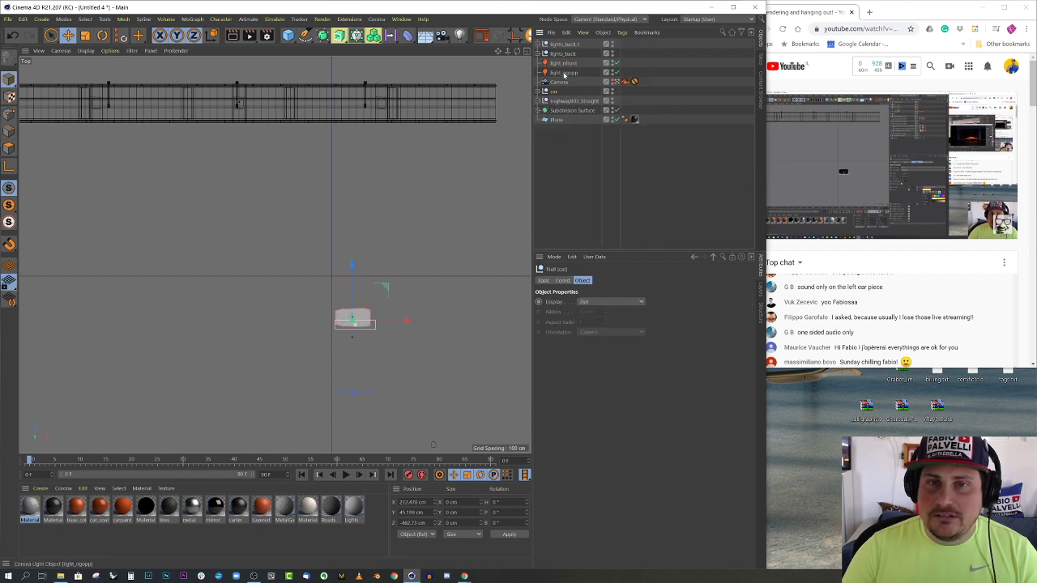
pyautogui.middleClick(391, 210)
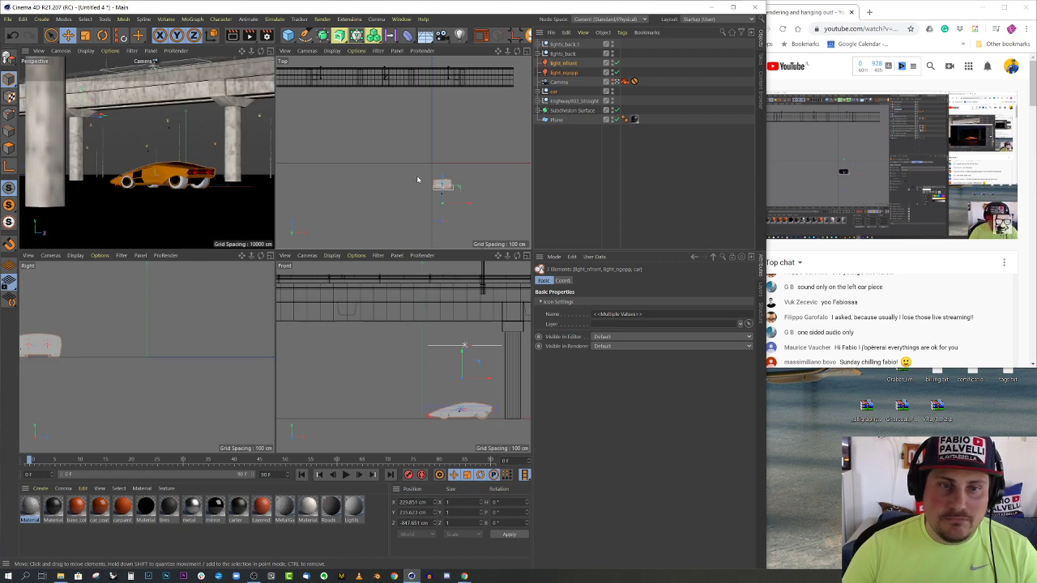
pyautogui.moveTo(443, 179); pyautogui.dragTo(468, 199)
pyautogui.scroll(-3, 450, 194)
pyautogui.scroll(3, 450, 194)
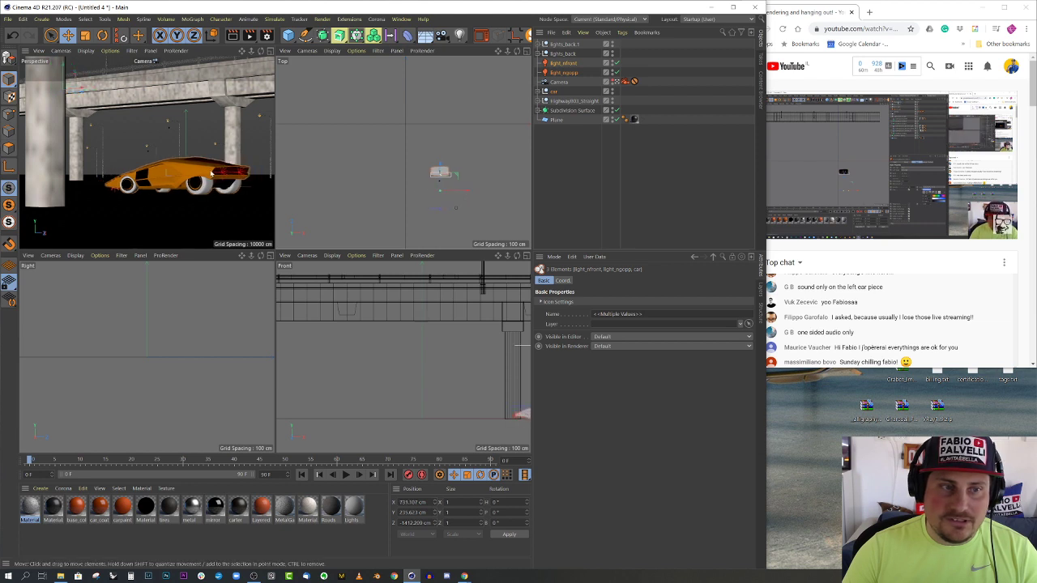
pyautogui.press('F1')
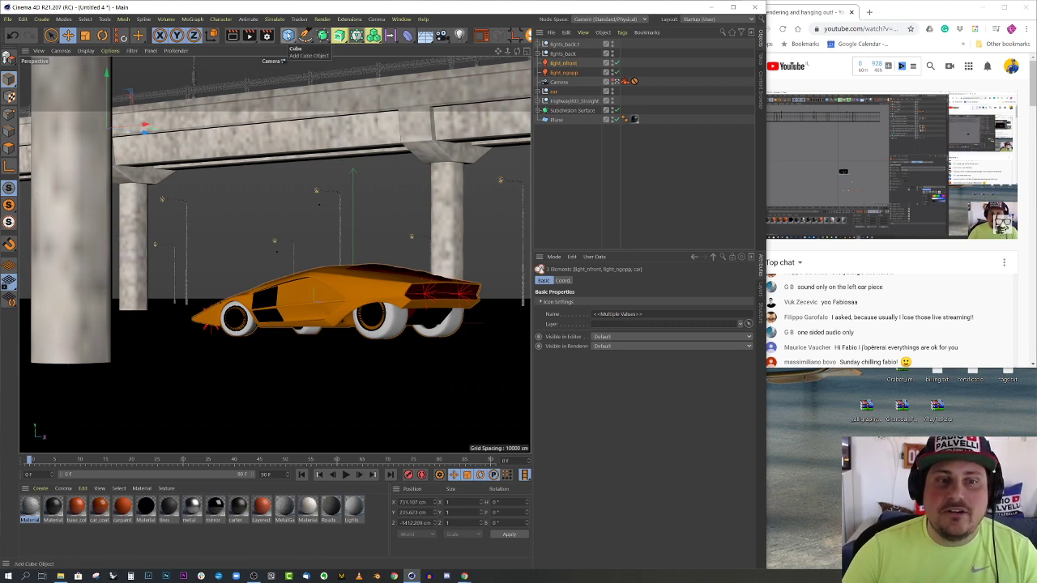
# Render the camera view in Corona to check the car's new position, stop the render and close its window
pyautogui.click(288, 36)
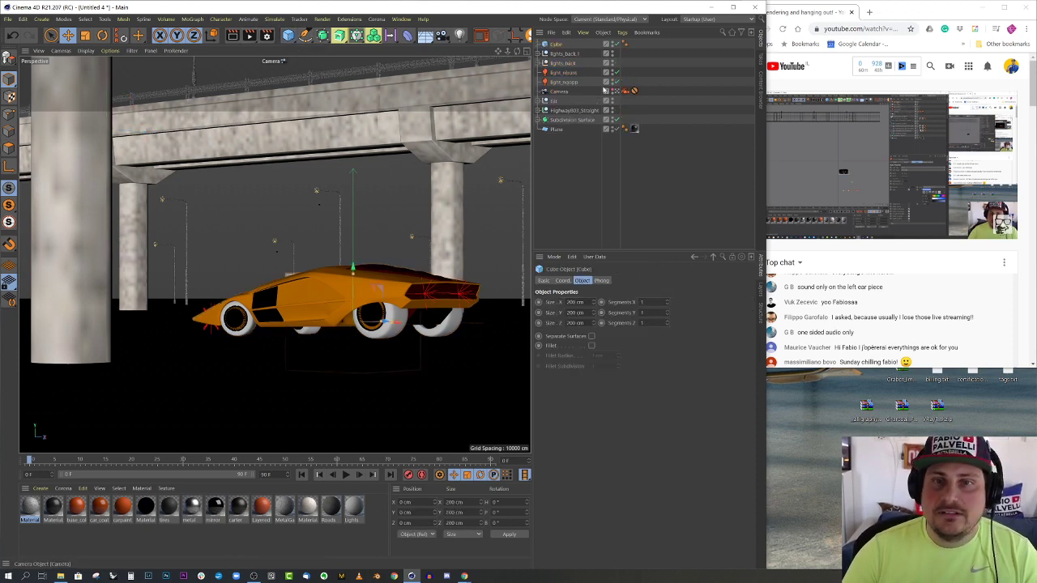
pyautogui.hotkey('ctrl', 'z')
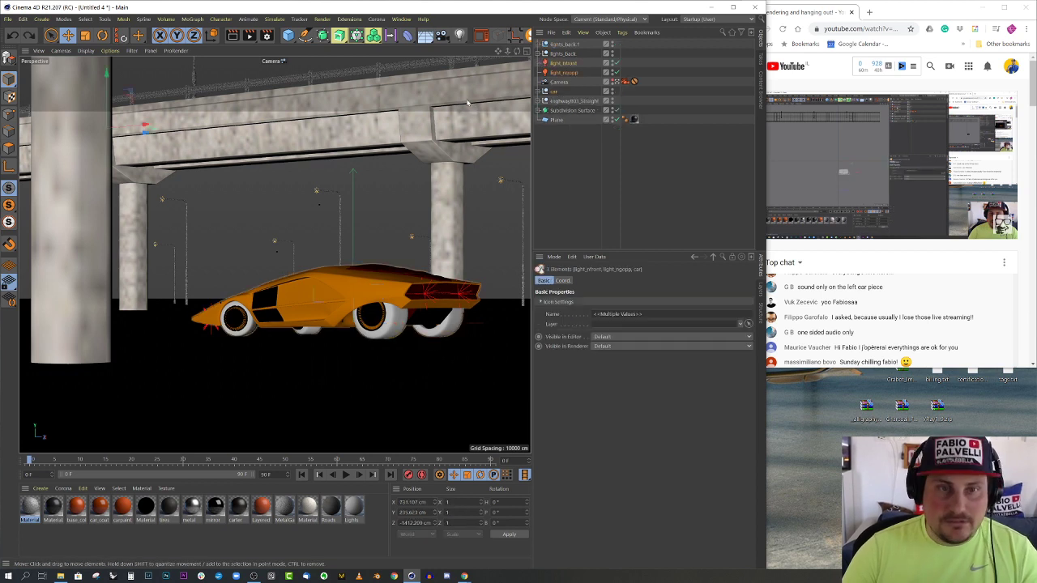
pyautogui.click(481, 36)
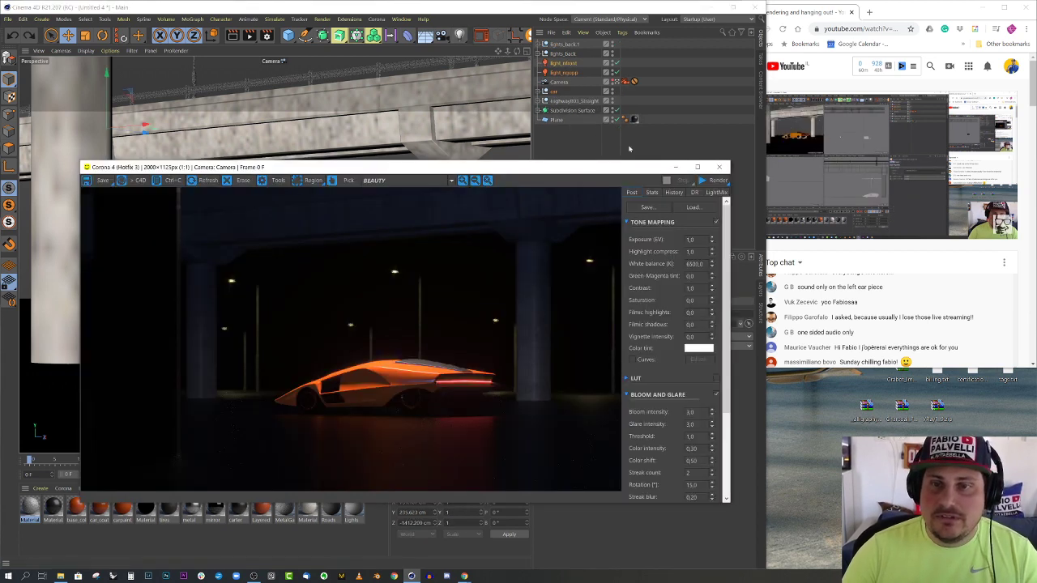
pyautogui.click(707, 180)
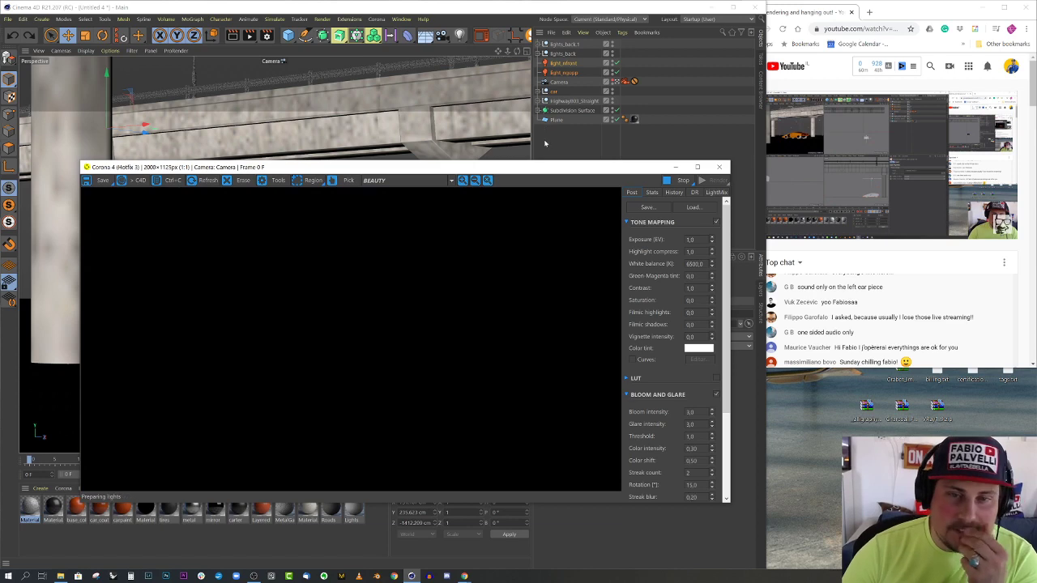
pyautogui.moveTo(541, 172); pyautogui.dragTo(503, 138)
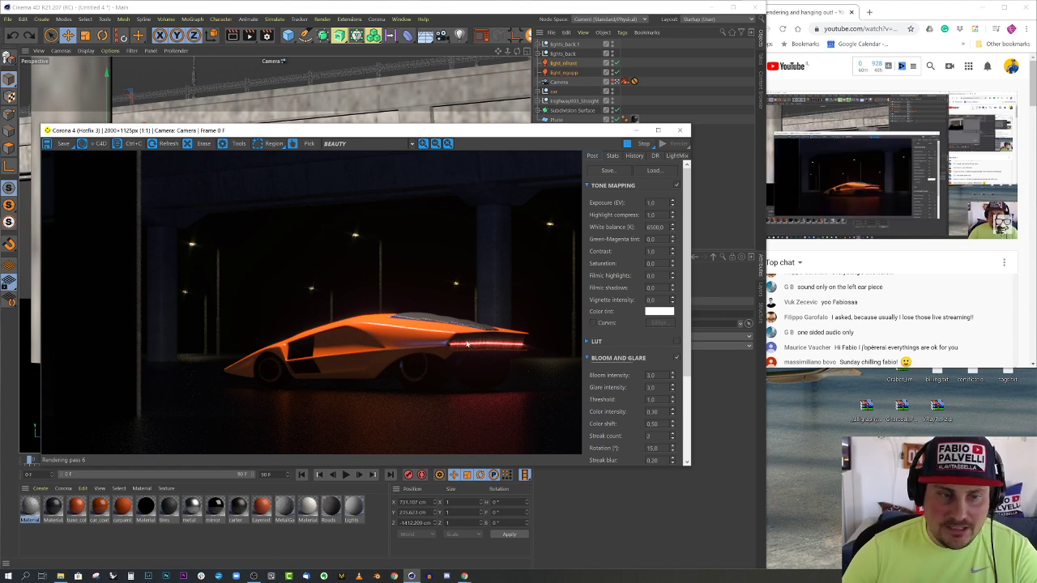
pyautogui.click(640, 144)
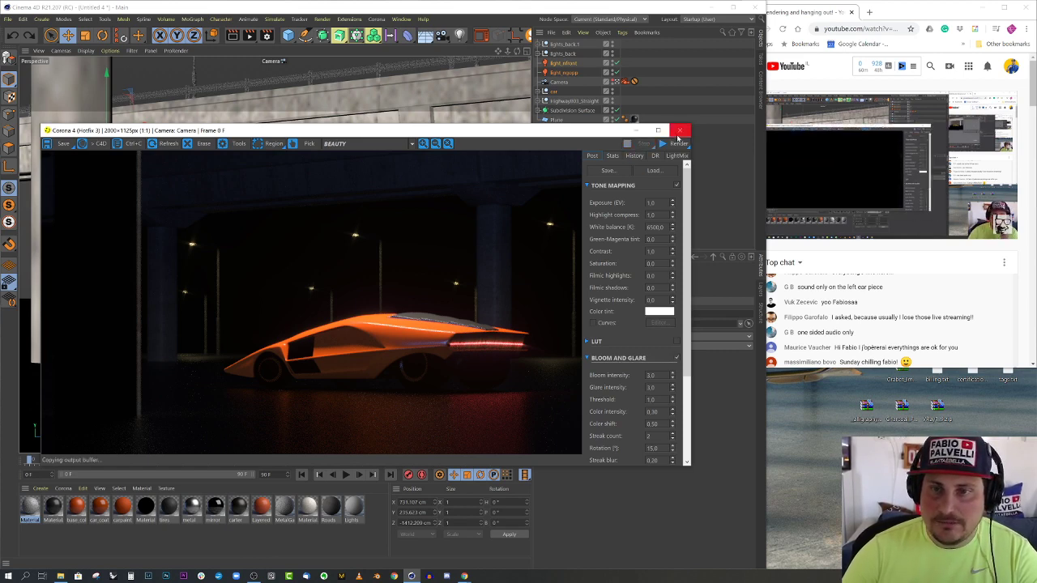
pyautogui.click(680, 130)
# Set the intensity of the two red tail lights in the car's light group to 5
pyautogui.click(545, 90)
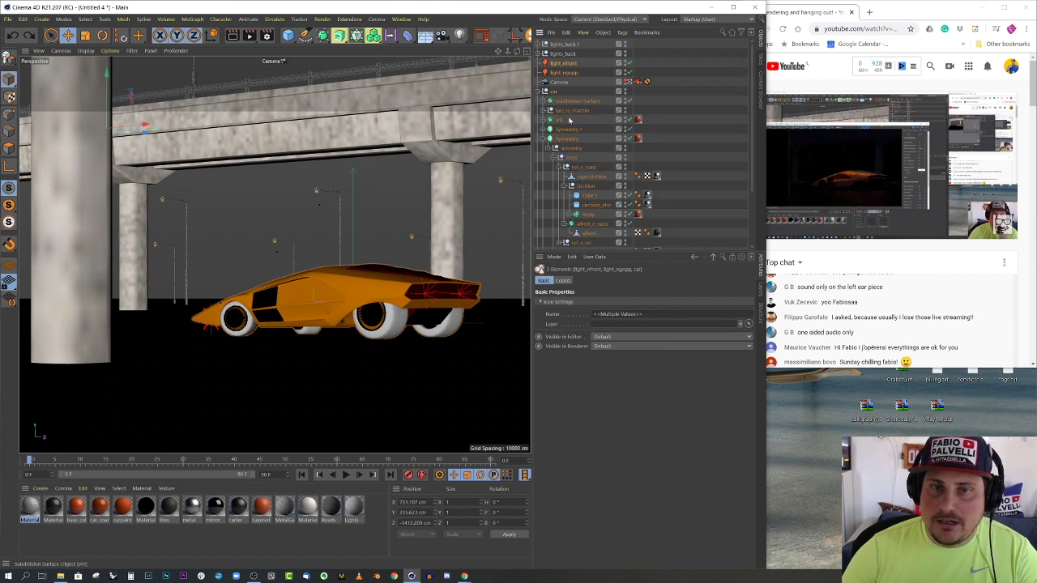
pyautogui.click(543, 139)
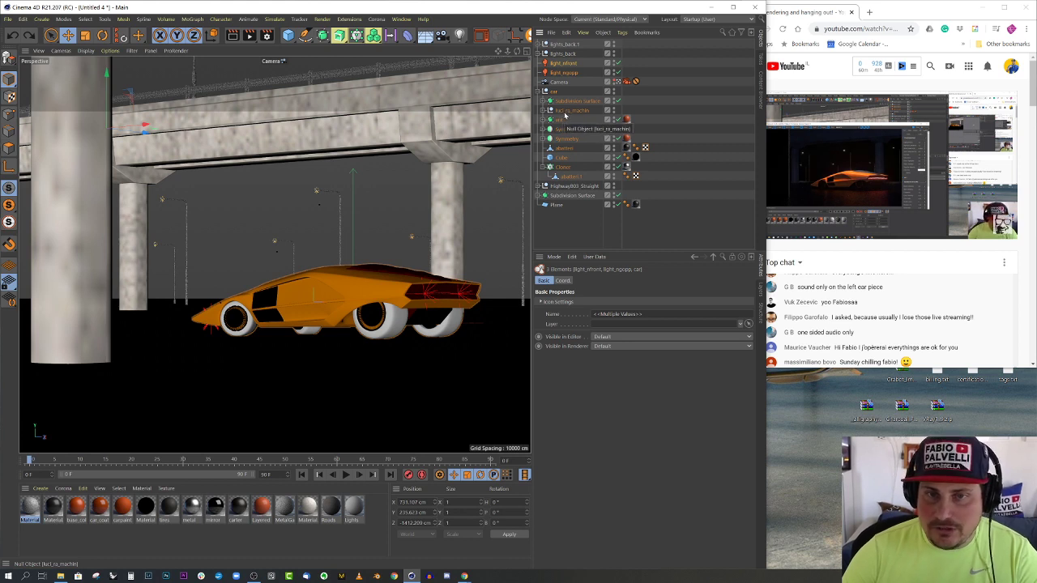
pyautogui.click(544, 112)
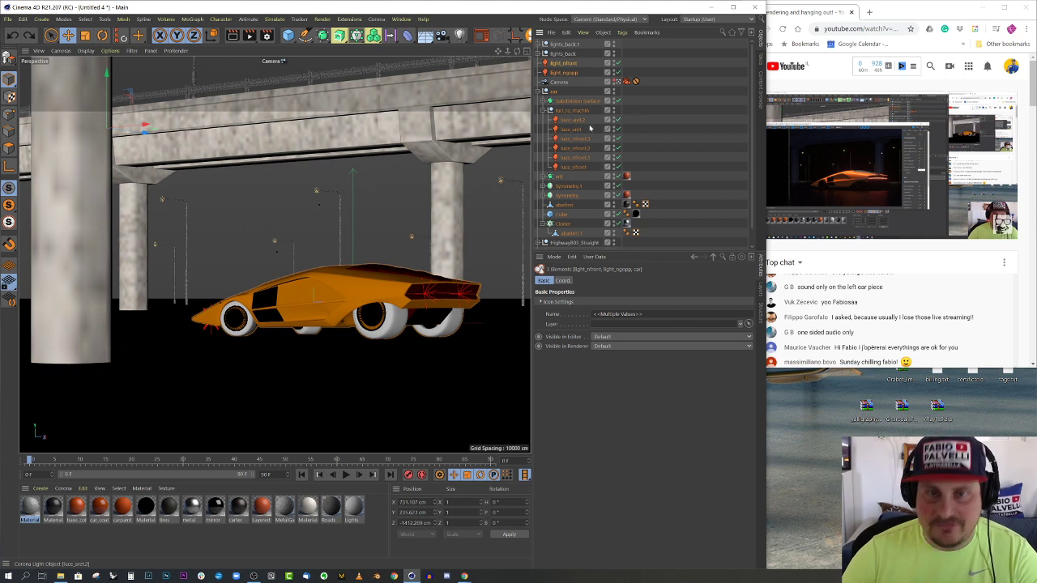
pyautogui.click(573, 121)
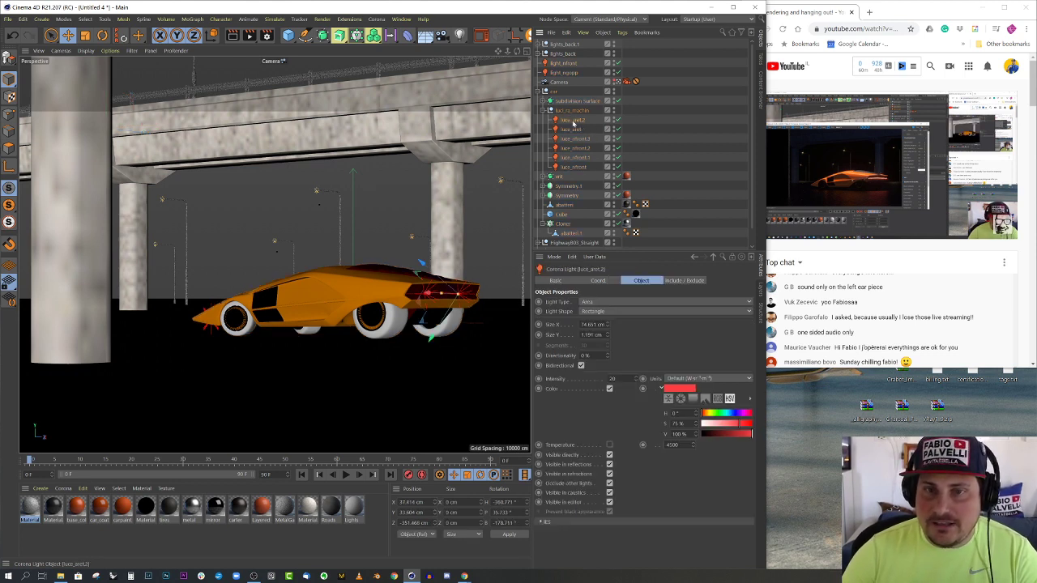
pyautogui.keyDown('ctrl'); pyautogui.click(571, 129); pyautogui.keyUp('ctrl')
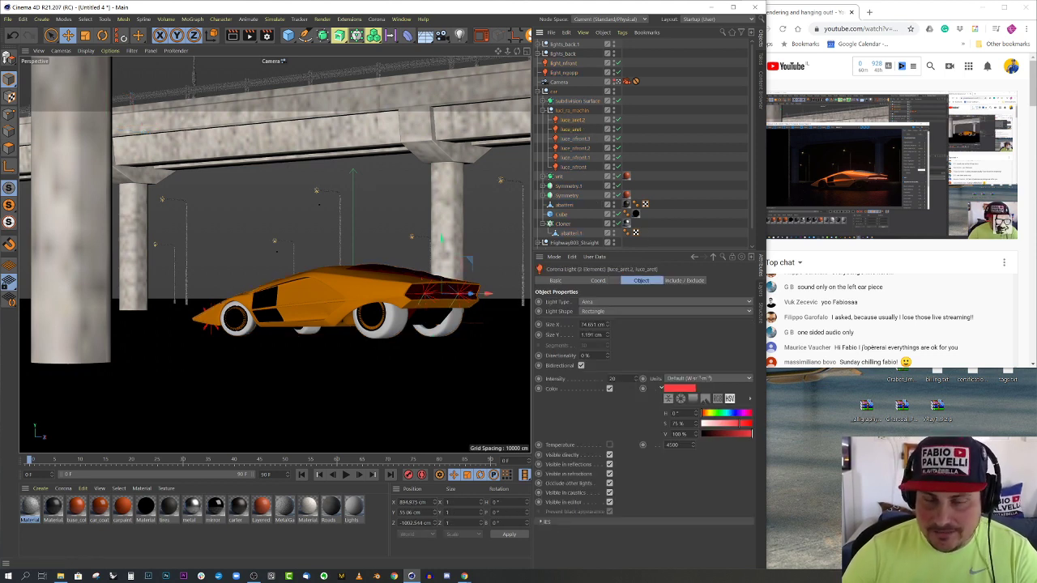
pyautogui.moveTo(619, 379); pyautogui.dragTo(592, 381)
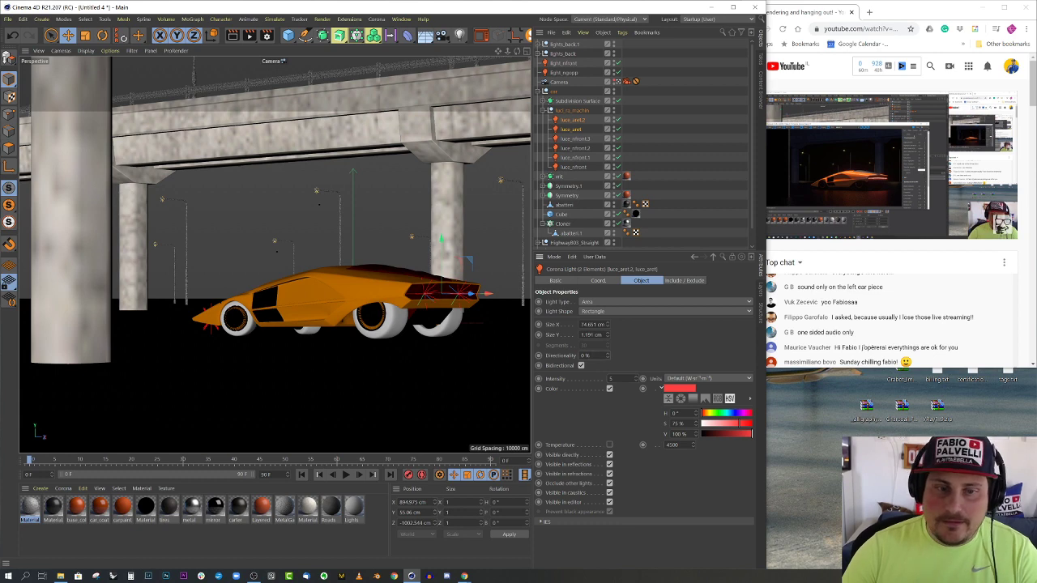
# Leave the camera view for an overview of the scene and lock the ground Plane with a Protection tag
pyautogui.click(618, 82)
pyautogui.keyDown('alt'); pyautogui.moveTo(142, 314); pyautogui.dragTo(189, 307); pyautogui.keyUp('alt')
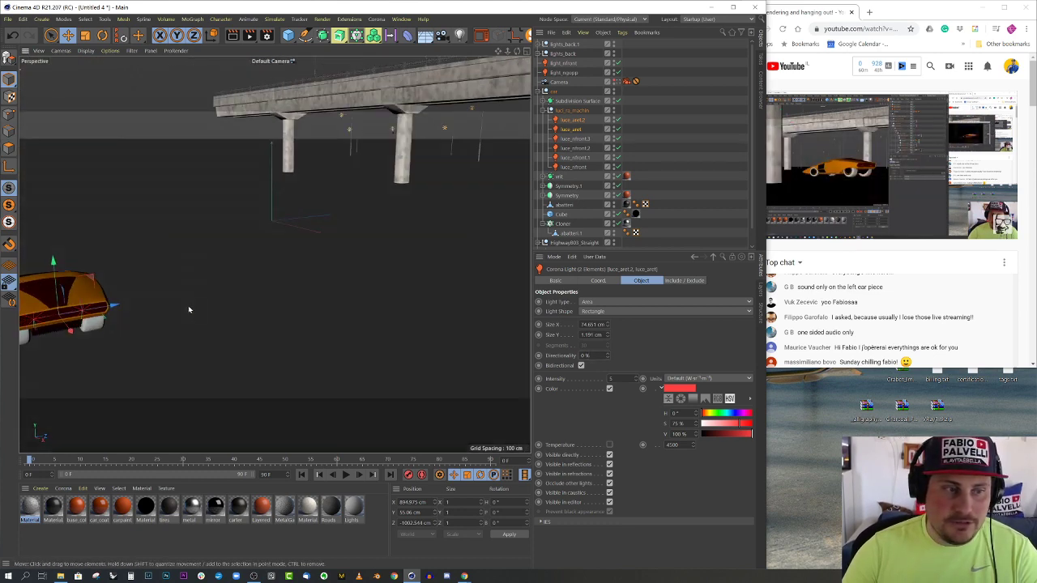
pyautogui.keyDown('alt'); pyautogui.moveTo(190, 308); pyautogui.dragTo(275, 288, button='middle'); pyautogui.keyUp('alt')
pyautogui.keyDown('alt'); pyautogui.moveTo(275, 287); pyautogui.dragTo(160, 337, button='right'); pyautogui.keyUp('alt')
pyautogui.keyDown('alt'); pyautogui.moveTo(159, 336); pyautogui.dragTo(134, 303); pyautogui.keyUp('alt')
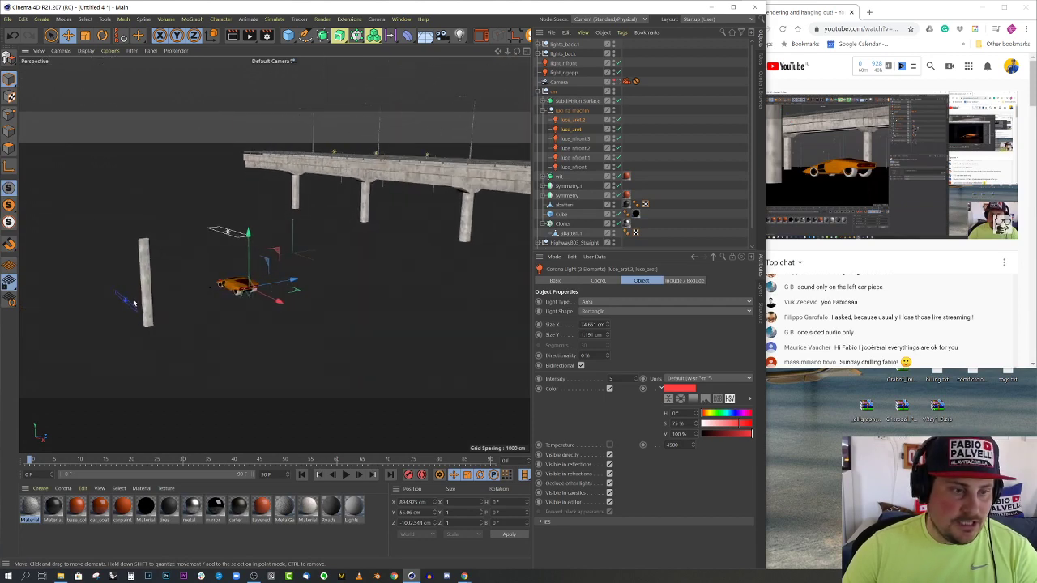
pyautogui.click(138, 313)
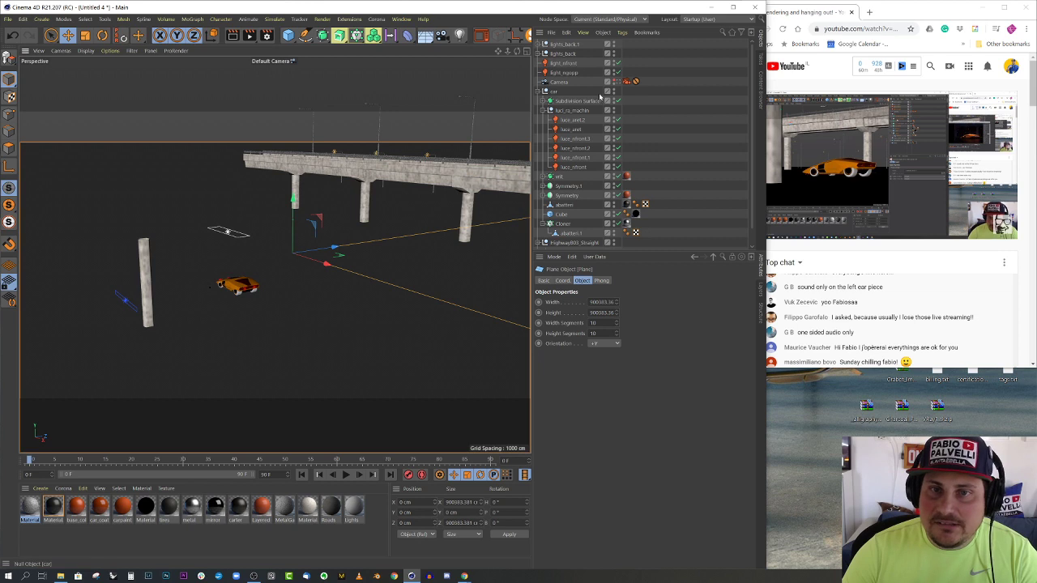
pyautogui.scroll(-1, 630, 242)
pyautogui.rightClick(630, 241)
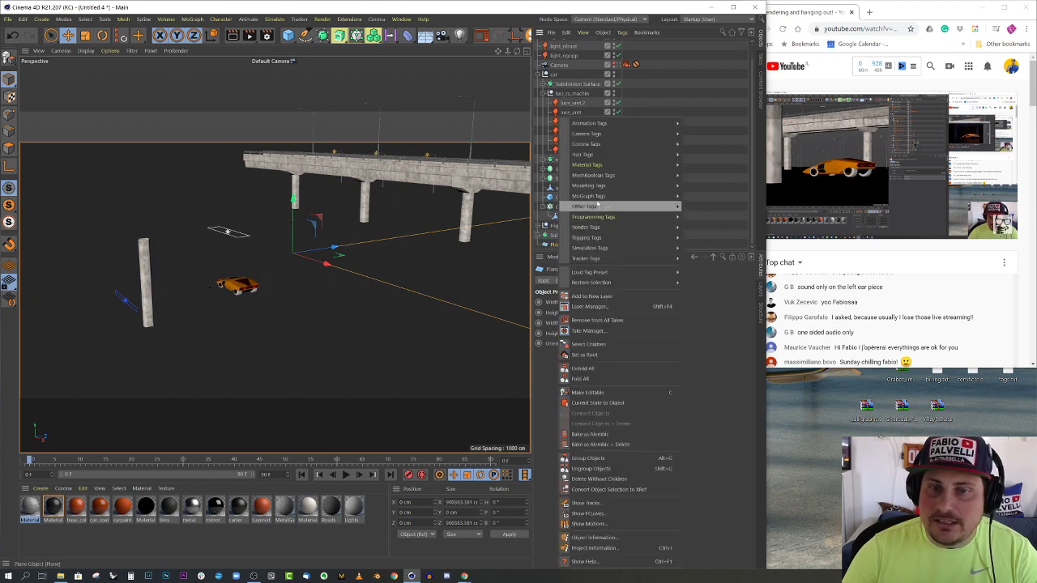
pyautogui.moveTo(597, 229)
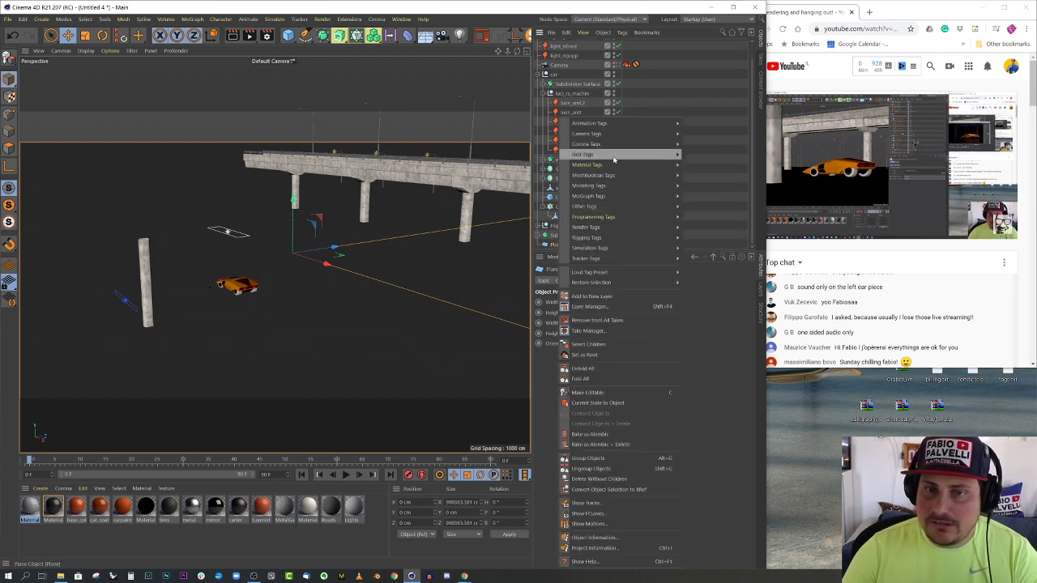
pyautogui.moveTo(617, 138)
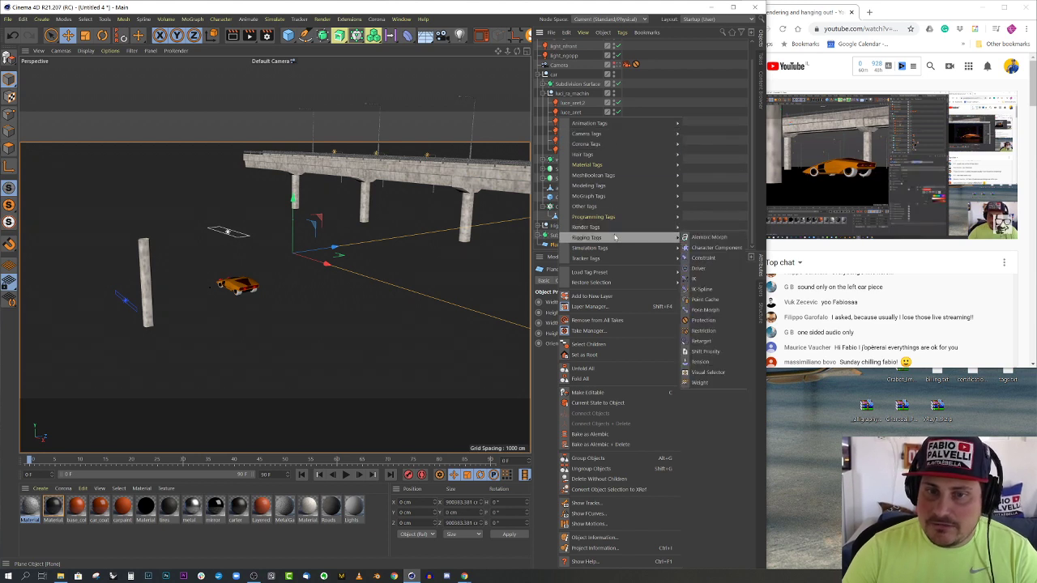
pyautogui.click(703, 320)
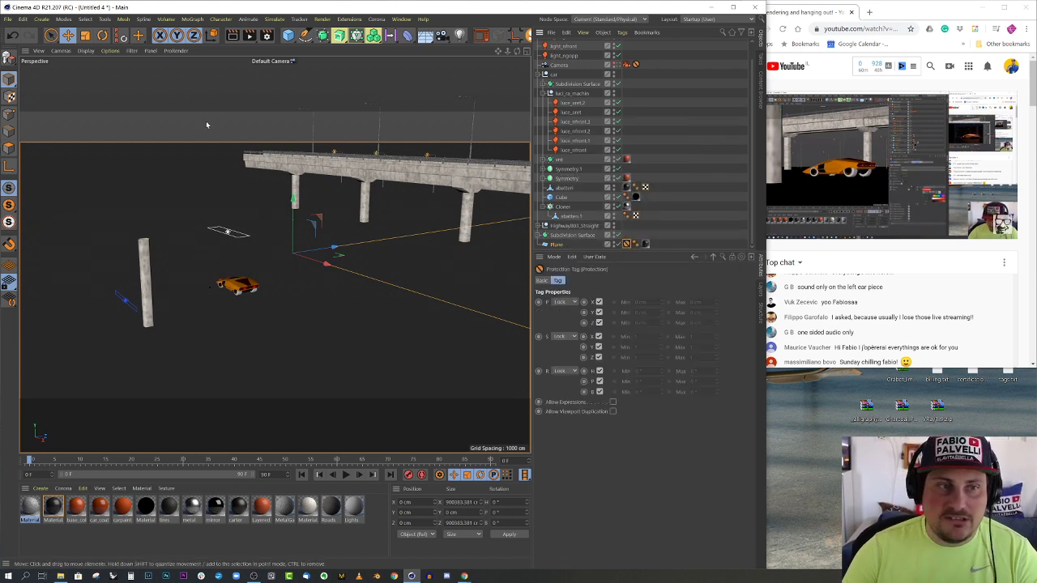
# Clear the selection and hide the ground Plane in the viewport
pyautogui.click(208, 198)
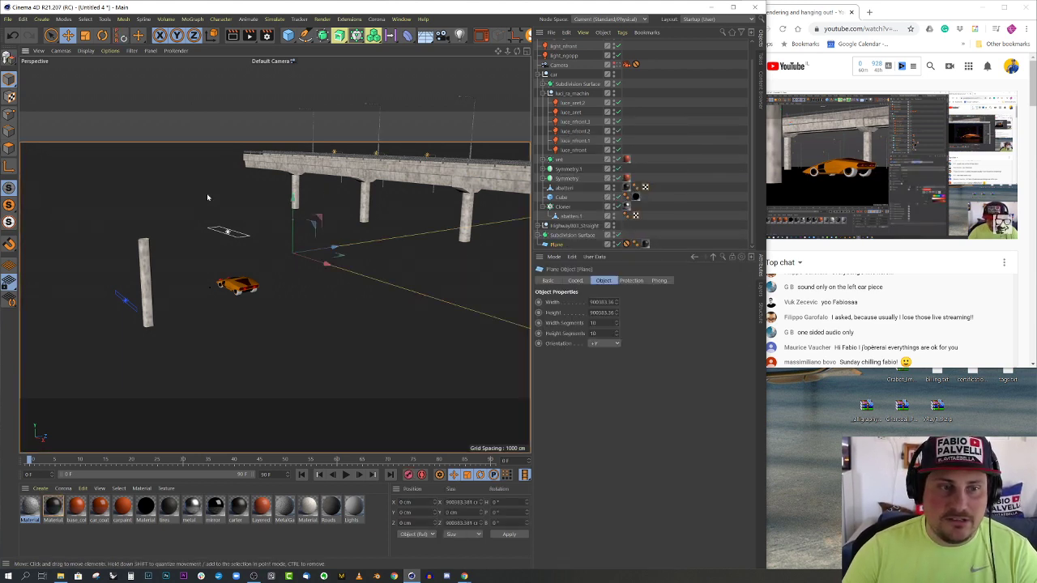
pyautogui.click(194, 126)
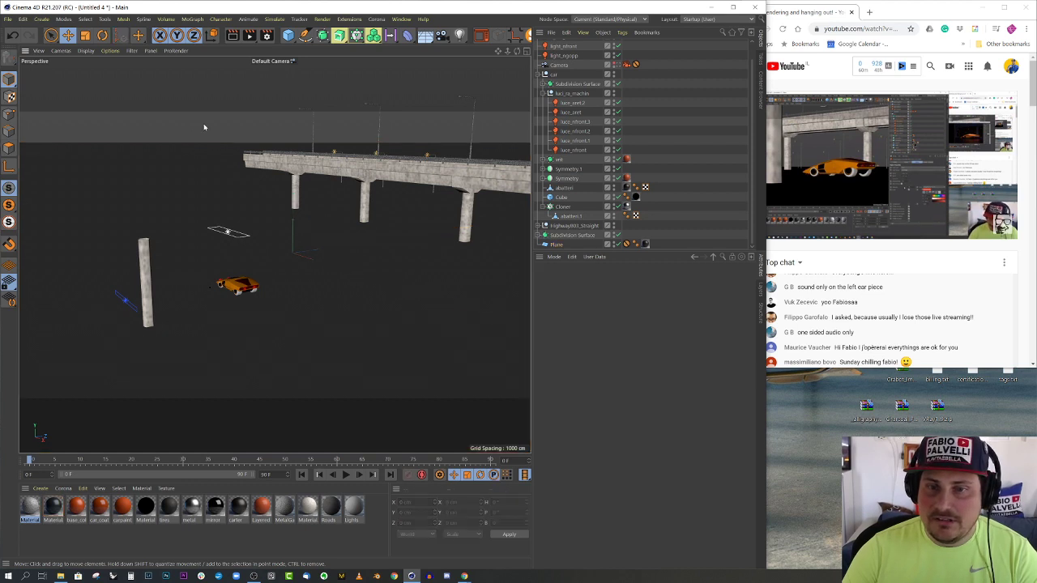
pyautogui.click(615, 244)
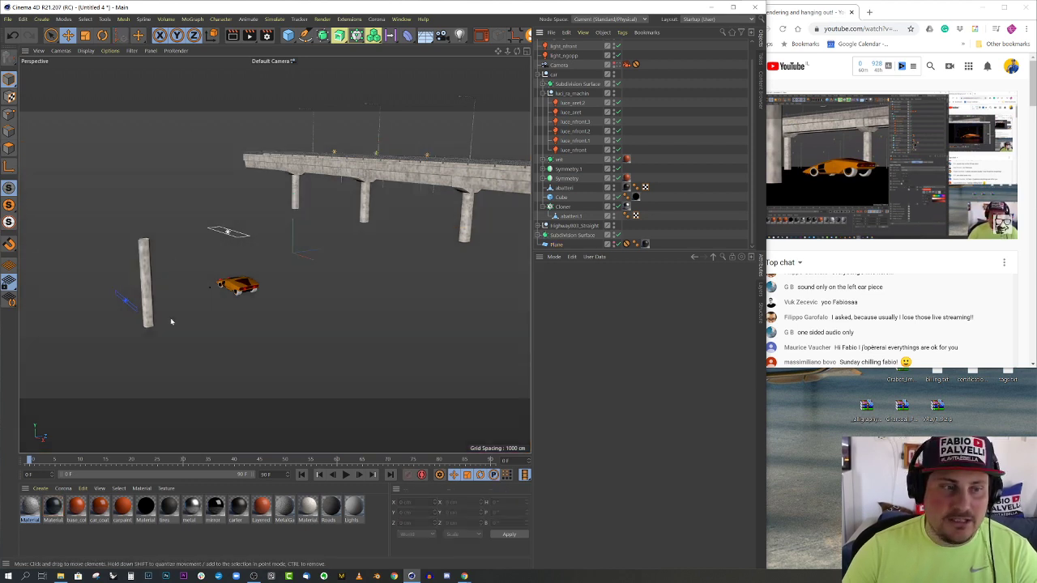
# Duplicate light_nfront along the X axis to about X 1727 cm and rotate the copy to a 90° heading
pyautogui.click(128, 300)
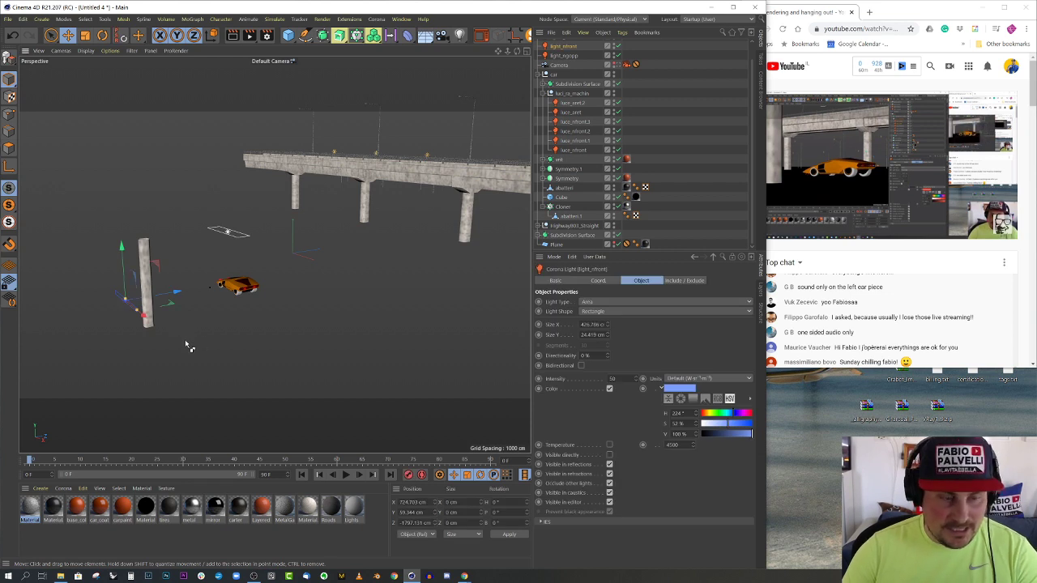
pyautogui.keyDown('ctrl'); pyautogui.moveTo(146, 317); pyautogui.dragTo(239, 351); pyautogui.keyUp('ctrl')
pyautogui.press('r')
pyautogui.press('e')
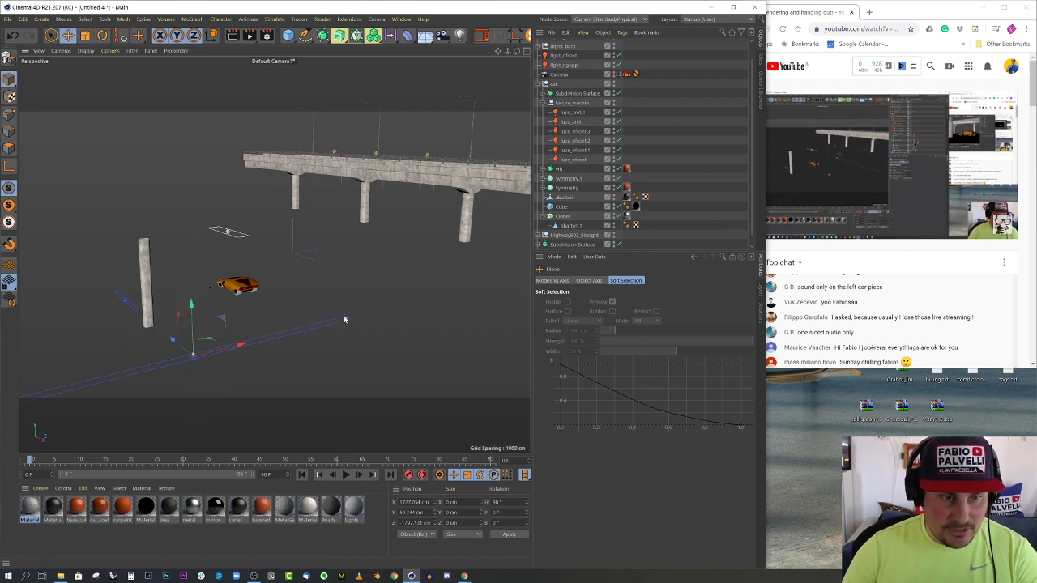
# Position the duplicated light behind the car at about X 1075 cm and Z -1006 cm, centred on the car's rear in the top view
pyautogui.moveTo(185, 357); pyautogui.dragTo(264, 313)
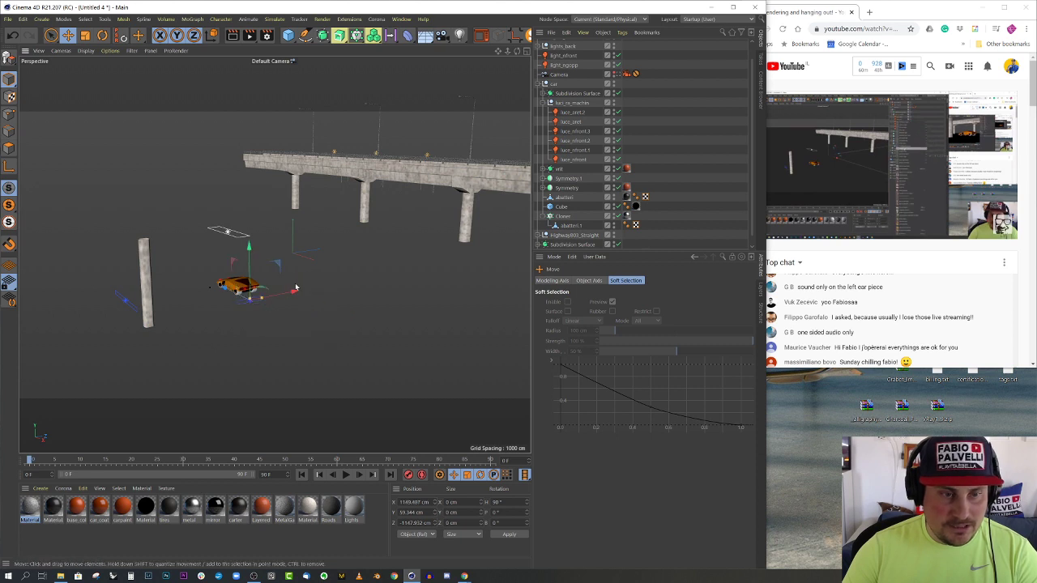
pyautogui.press('F5')
pyautogui.press('F2')
pyautogui.scroll(3, 440, 284)
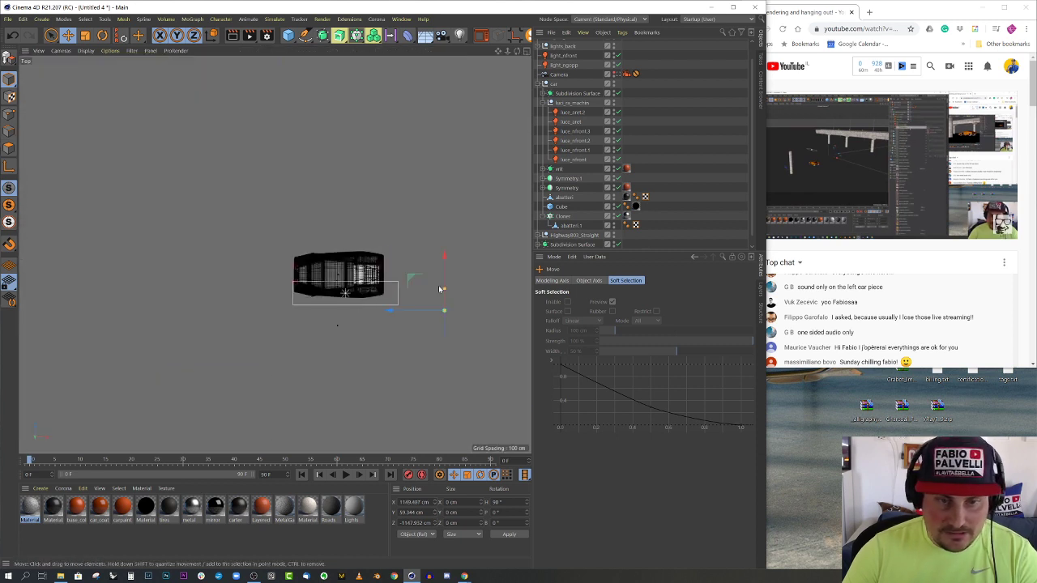
pyautogui.moveTo(446, 276); pyautogui.dragTo(426, 248)
pyautogui.middleClick(311, 227)
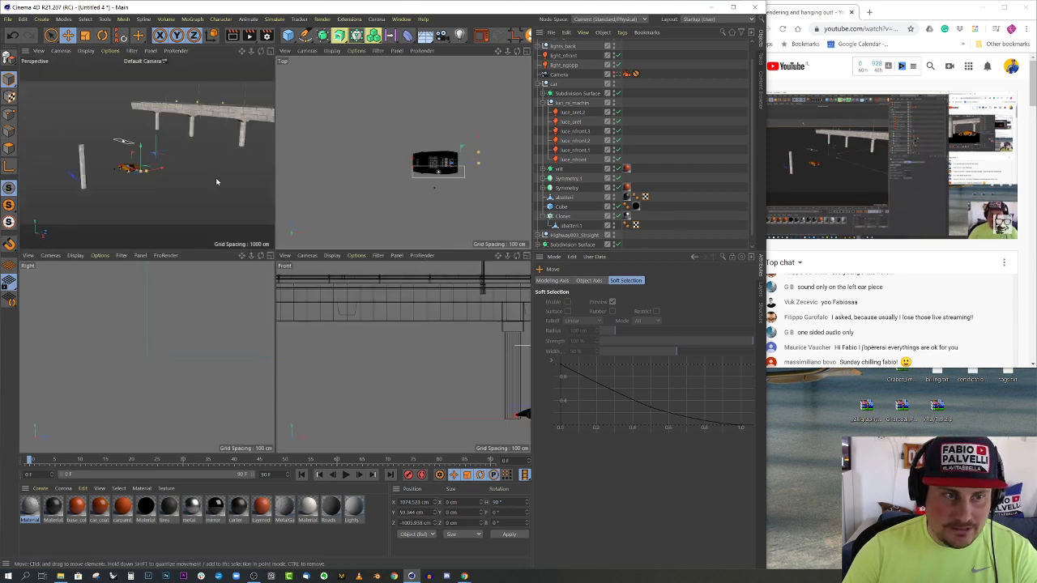
pyautogui.middleClick(211, 218)
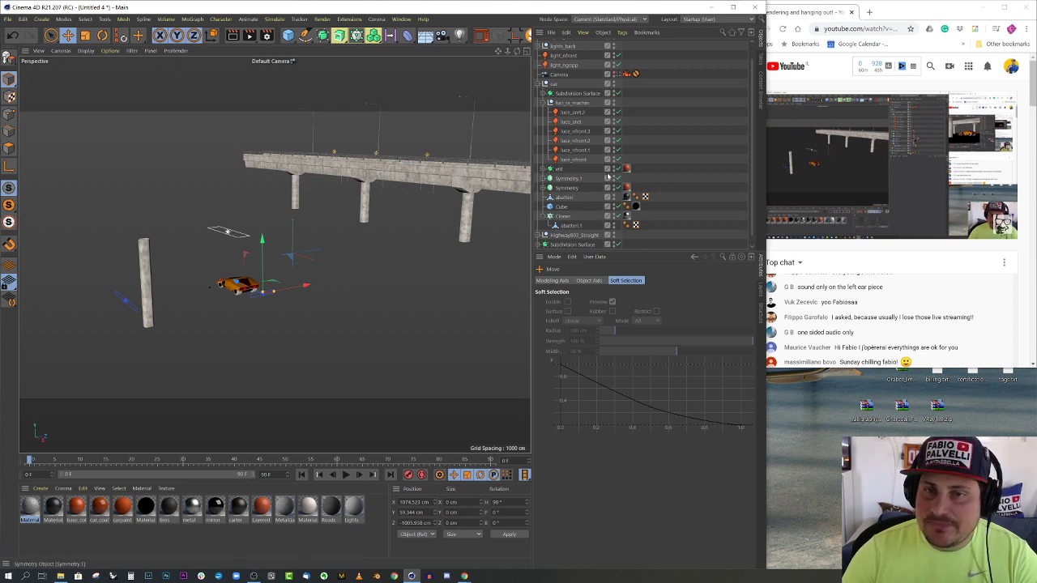
# Rename the duplicated light as light_cul
pyautogui.scroll(2, 577, 71)
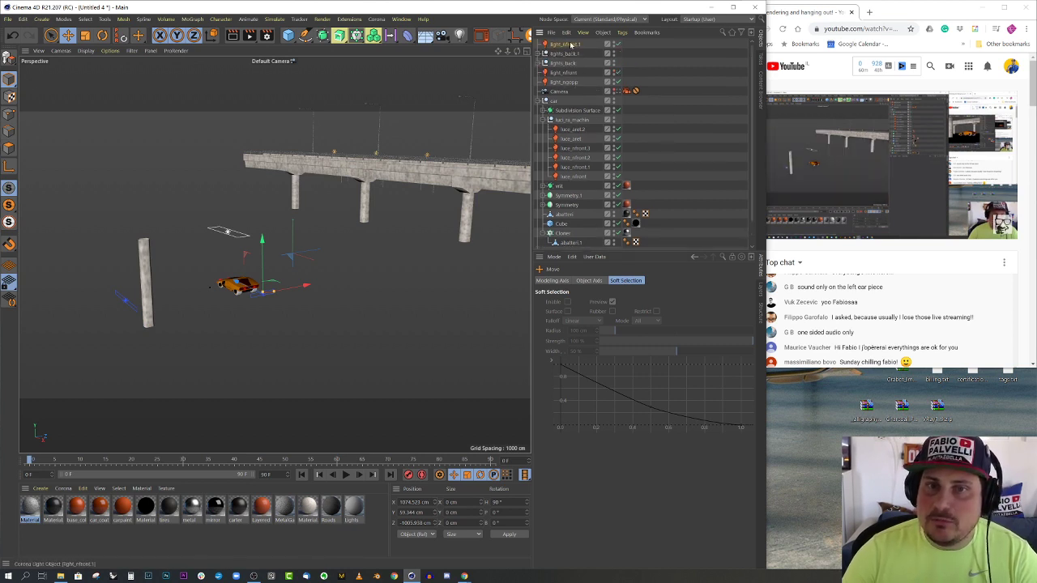
pyautogui.click(571, 44)
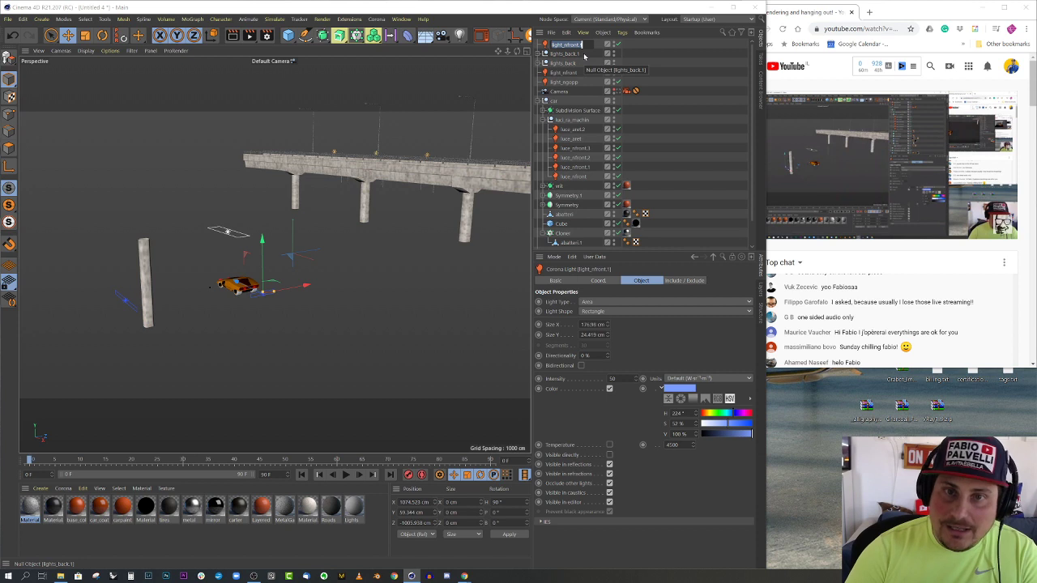
pyautogui.press('BackSpace')
pyautogui.press('BackSpace')
pyautogui.press('BackSpace')
pyautogui.press('BackSpace')
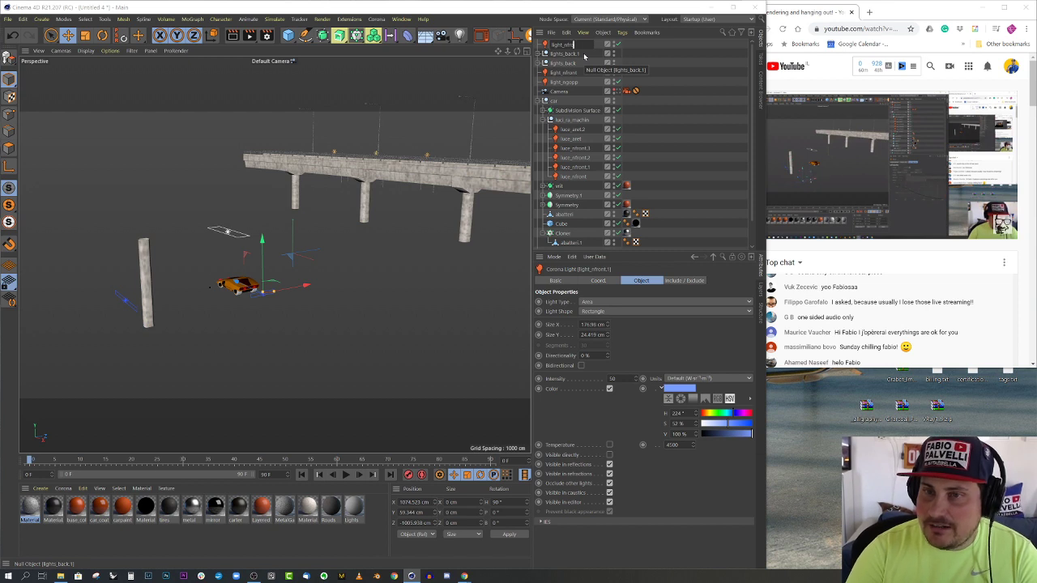
pyautogui.press('BackSpace')
pyautogui.press('BackSpace')
pyautogui.press('BackSpace')
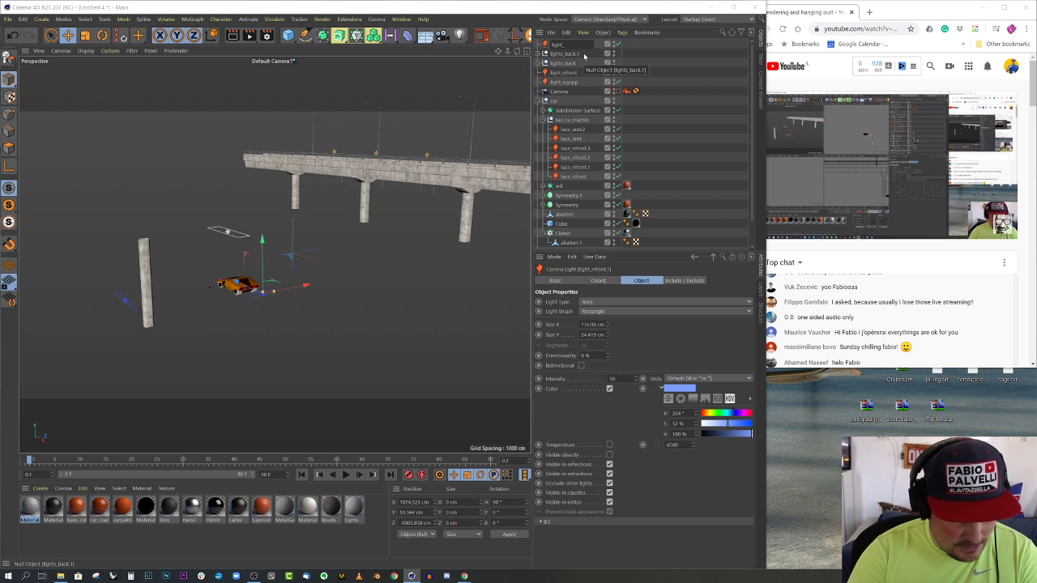
pyautogui.write('cal')
pyautogui.press('Return')
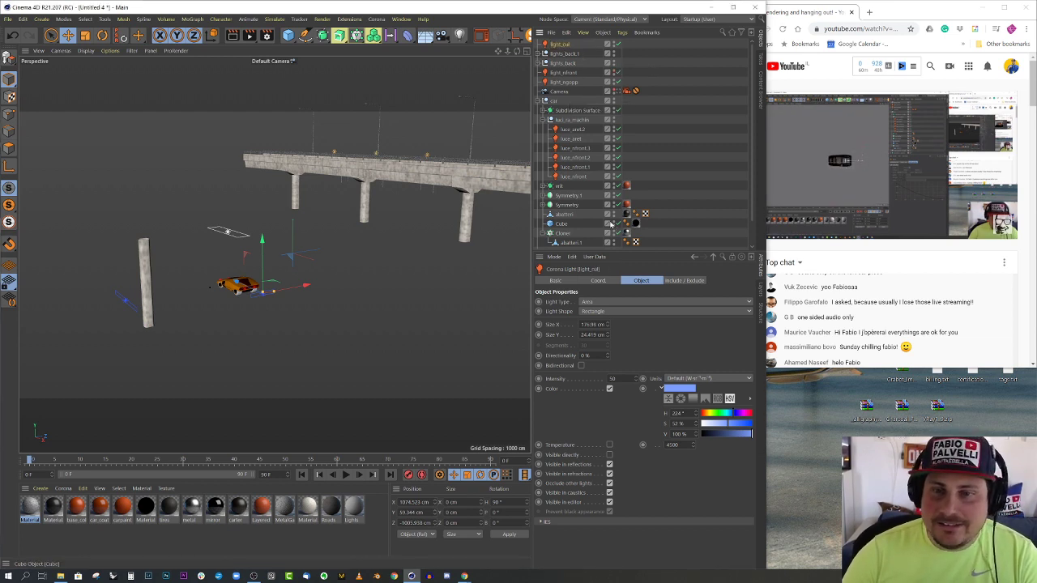
# Return to the camera view and move light_cul farther behind the car, to about X 1198 cm, using the top view
pyautogui.click(626, 90)
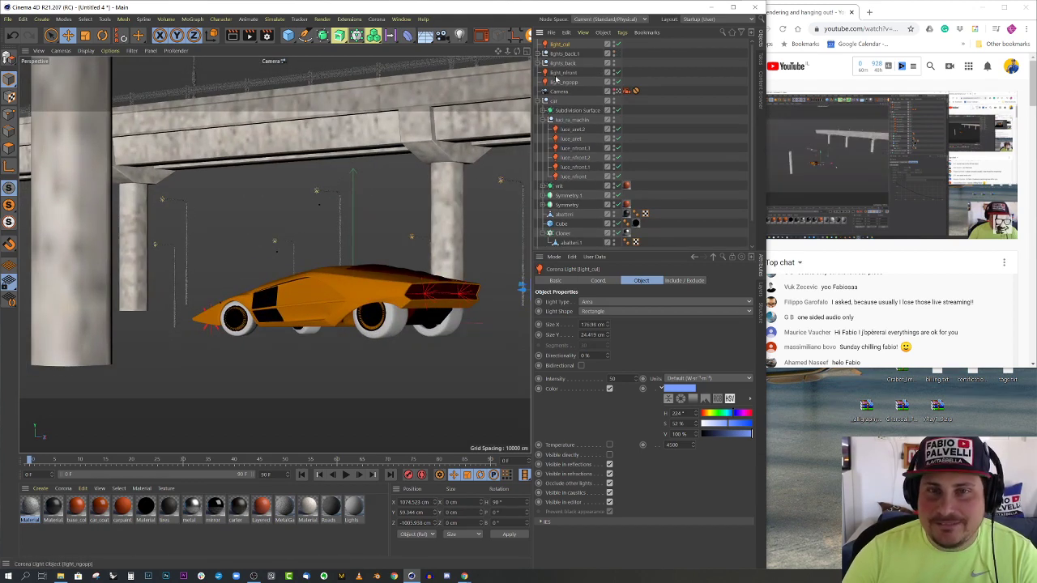
pyautogui.middleClick(427, 175)
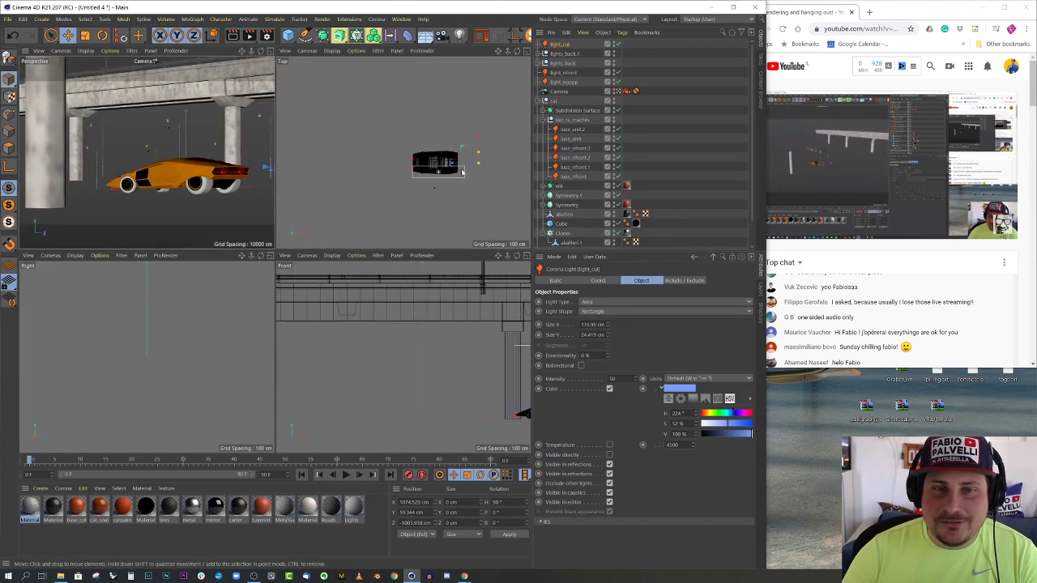
pyautogui.moveTo(474, 165); pyautogui.dragTo(482, 165)
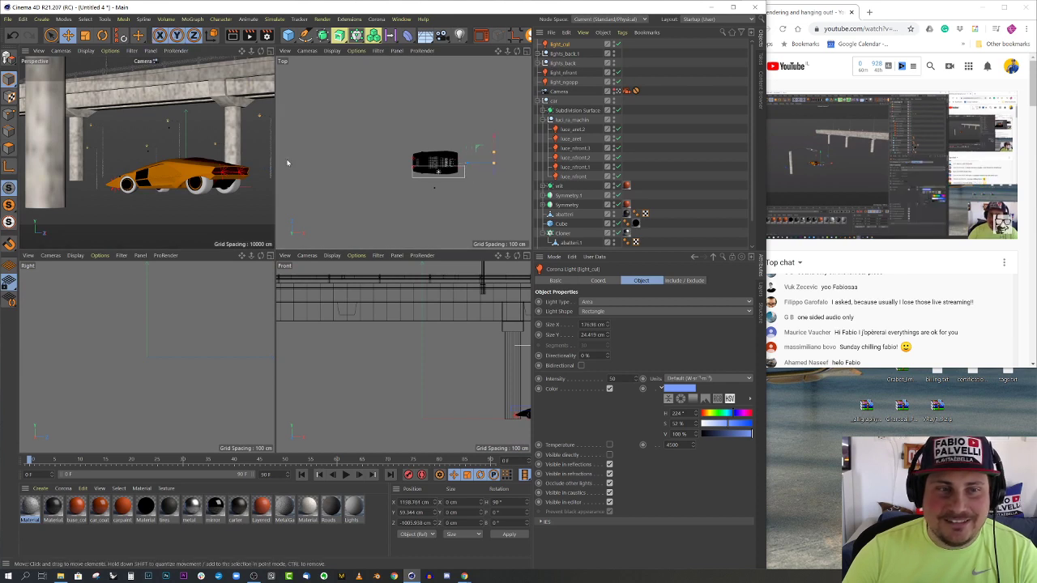
pyautogui.middleClick(261, 171)
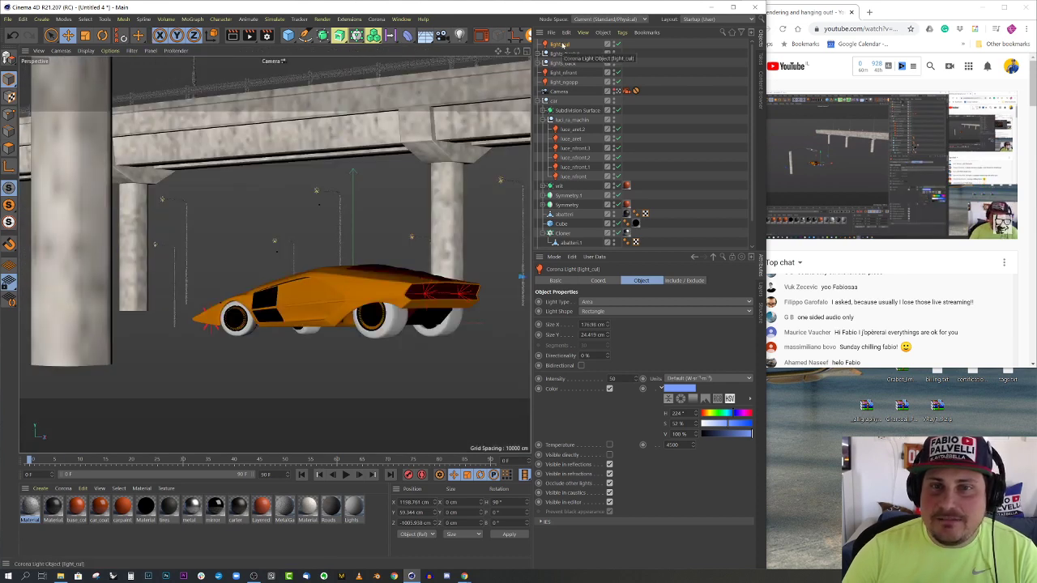
# Place light_cul directly above light_nfront in the object hierarchy and give it intensity 20 with a deeper blue (H 236°, S 61%)
pyautogui.click(545, 100)
pyautogui.moveTo(567, 44); pyautogui.dragTo(567, 68)
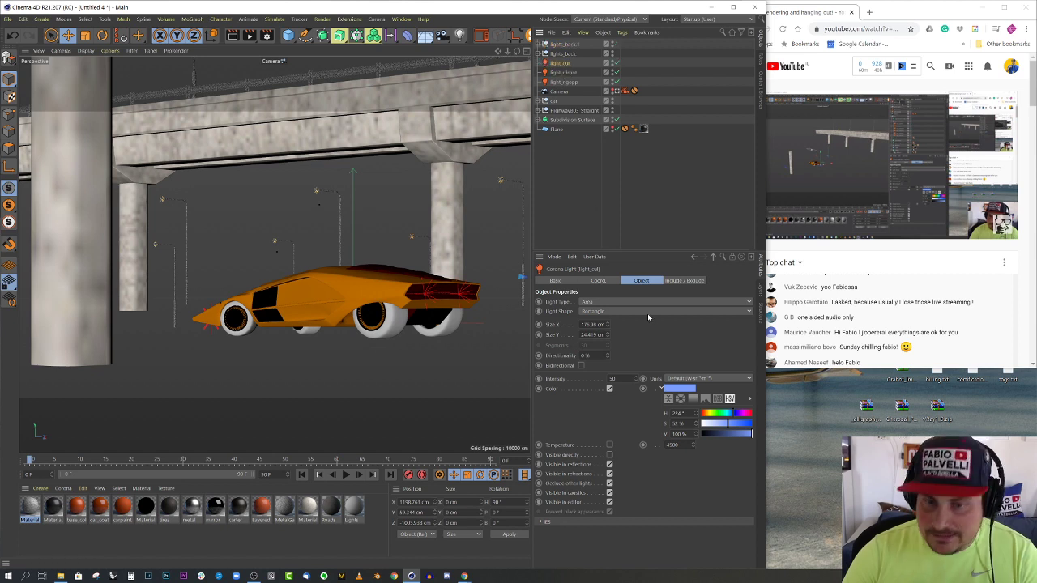
pyautogui.doubleClick(612, 379)
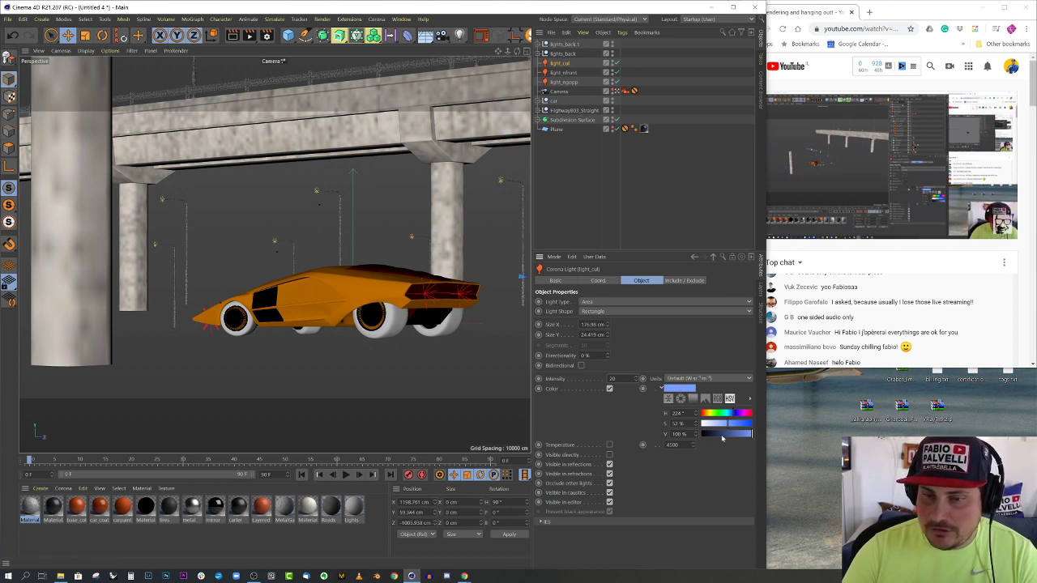
pyautogui.moveTo(749, 435); pyautogui.dragTo(735, 423)
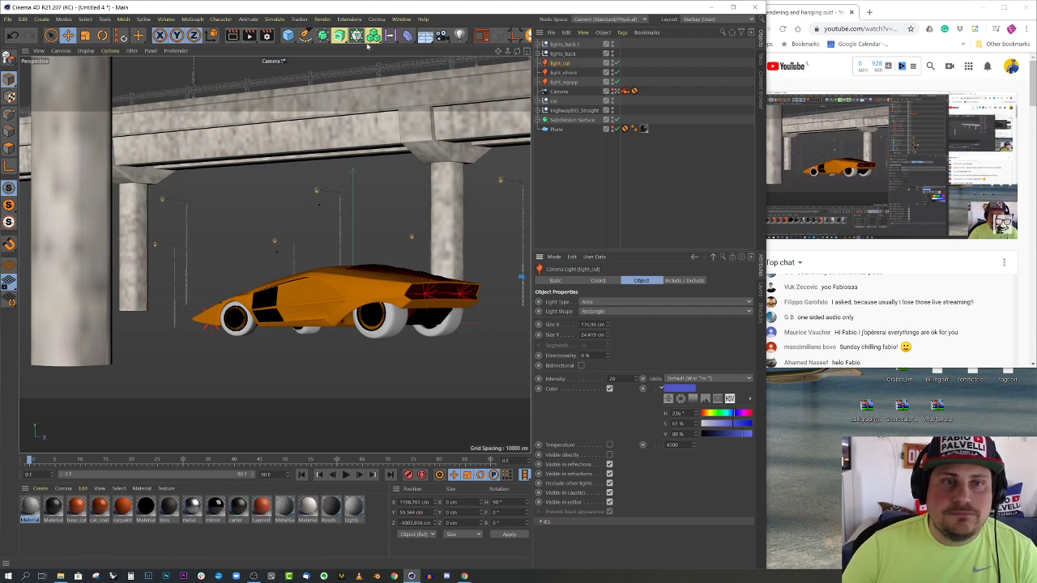
# Render the camera view with Corona to check the new rear light, stop the render and close the frame buffer
pyautogui.click(481, 36)
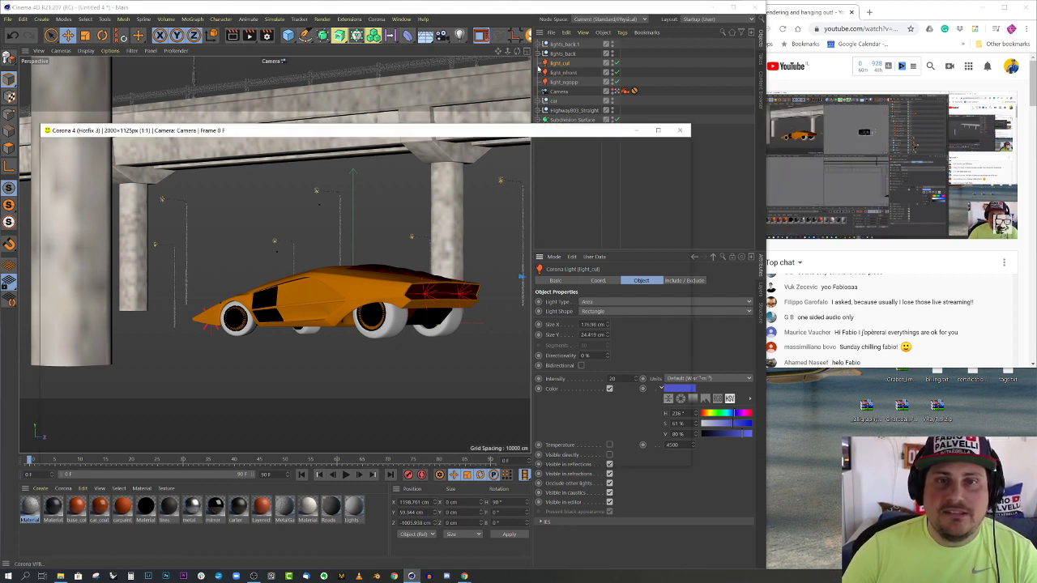
pyautogui.click(673, 145)
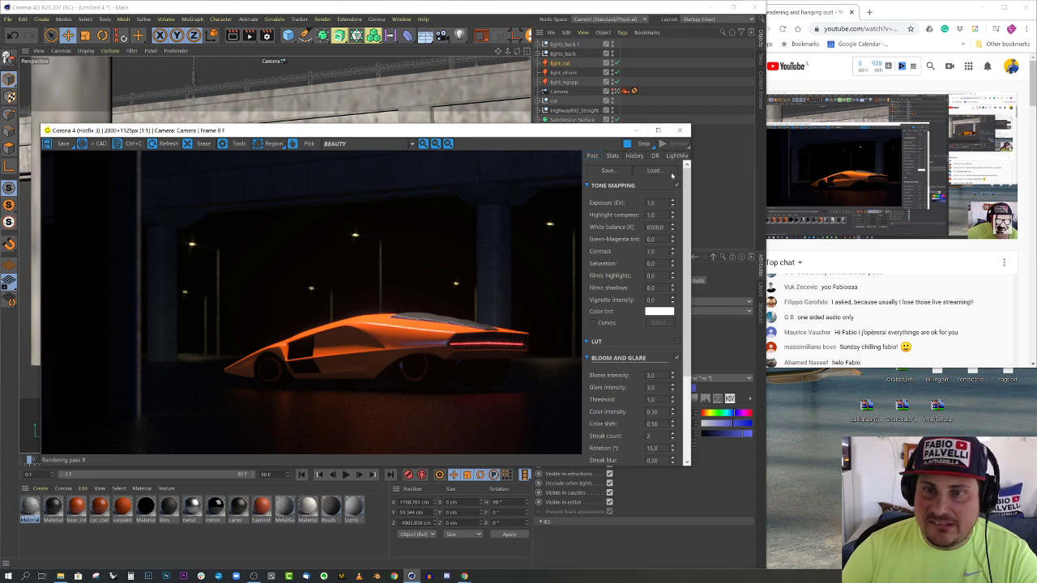
pyautogui.click(640, 145)
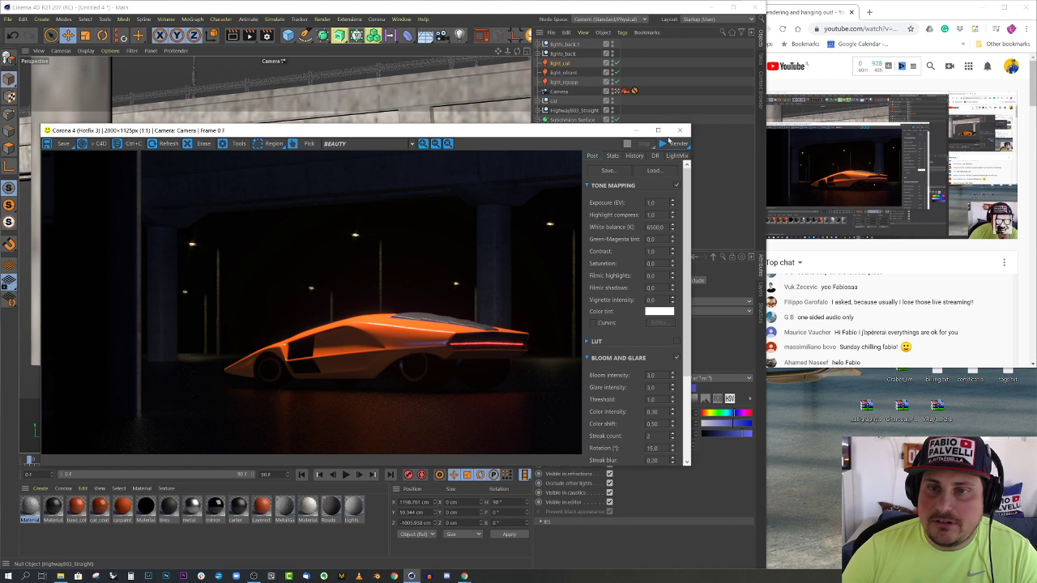
pyautogui.click(680, 132)
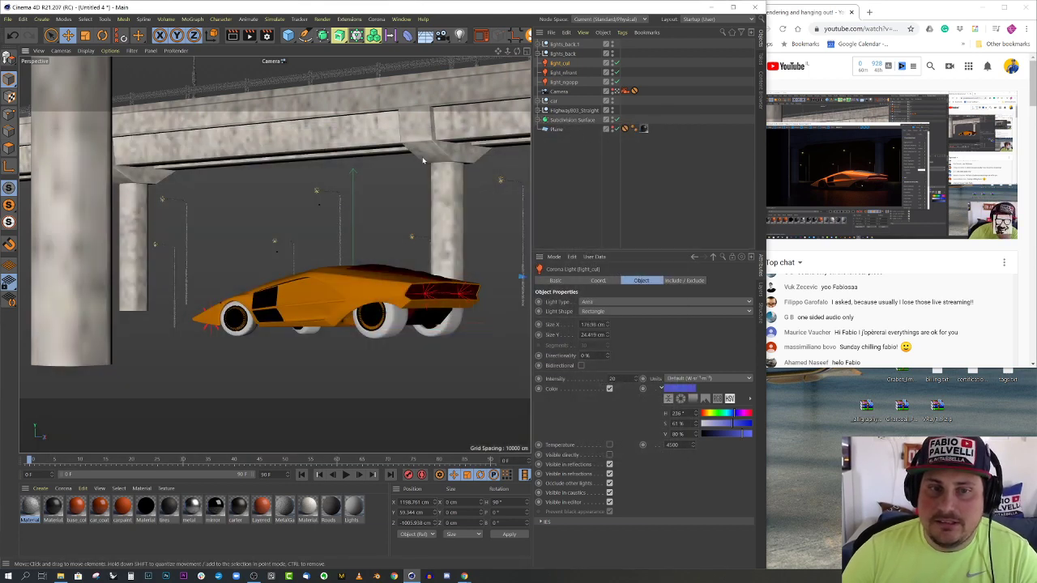
# Show the camera in the top view and shorten its focus distance to about 1916 cm so the focus plane reaches the car
pyautogui.middleClick(422, 160)
pyautogui.middleClick(396, 129)
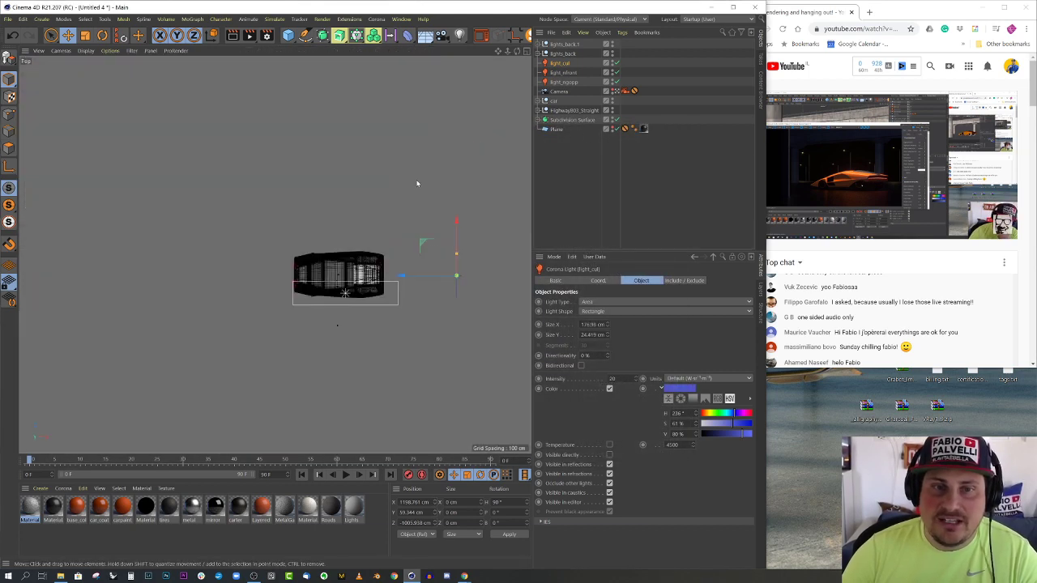
pyautogui.click(614, 91)
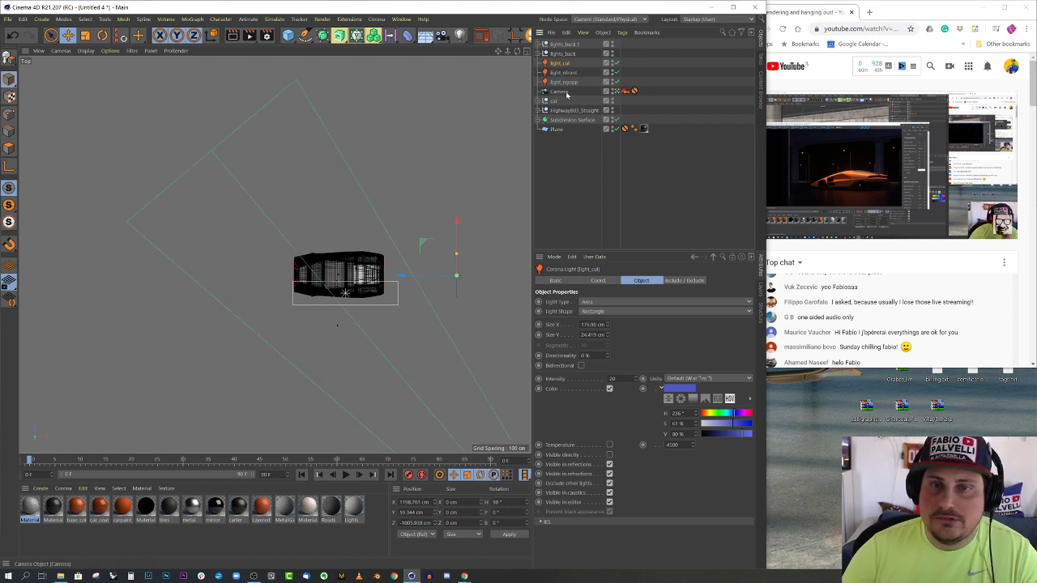
pyautogui.click(214, 154)
pyautogui.moveTo(214, 154); pyautogui.dragTo(398, 261)
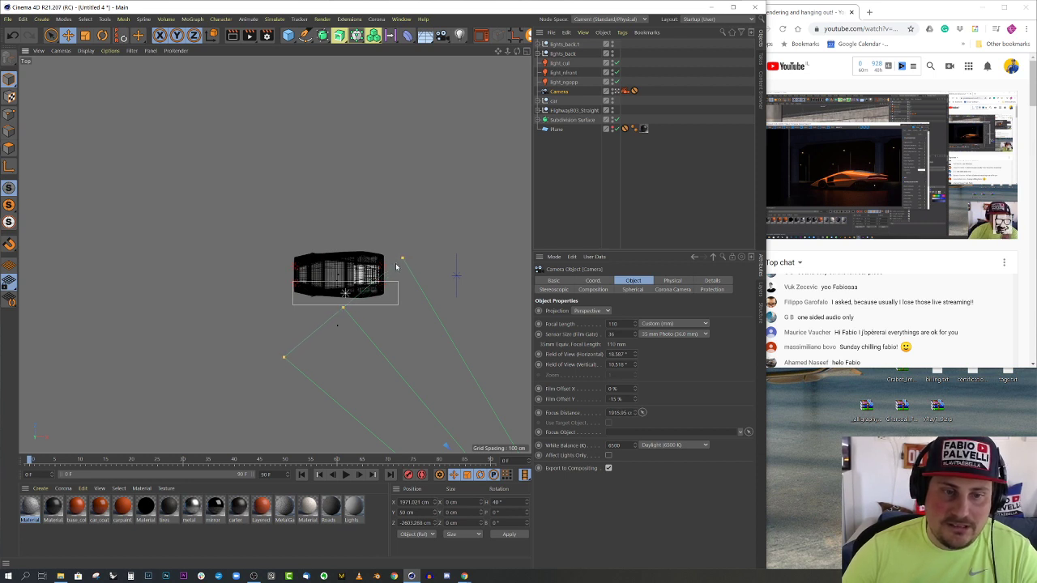
pyautogui.middleClick(406, 228)
pyautogui.press('F1')
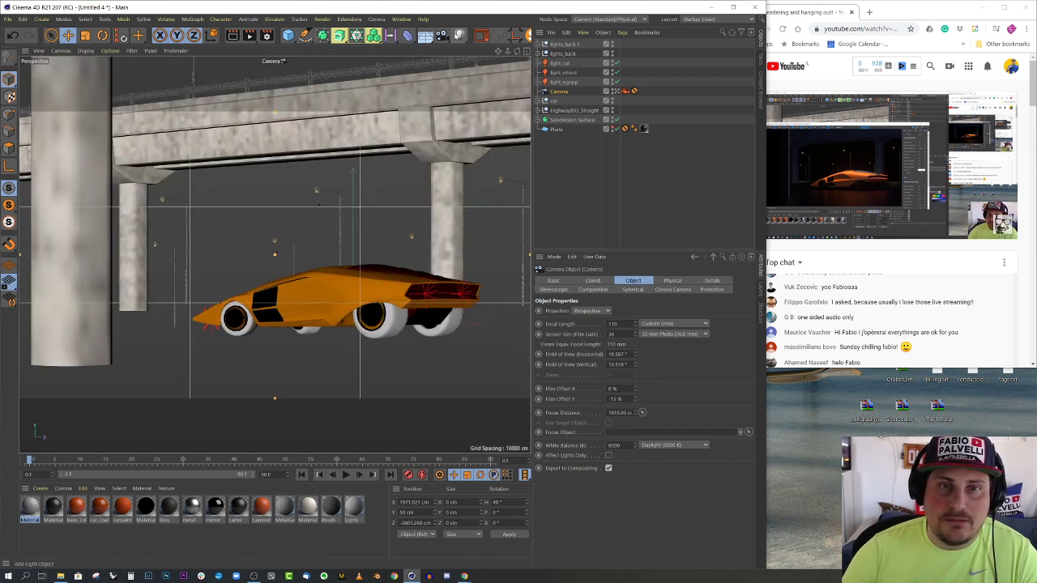
# Render the camera view again to check the changed focus distance and close the frame buffer
pyautogui.click(482, 35)
pyautogui.click(672, 144)
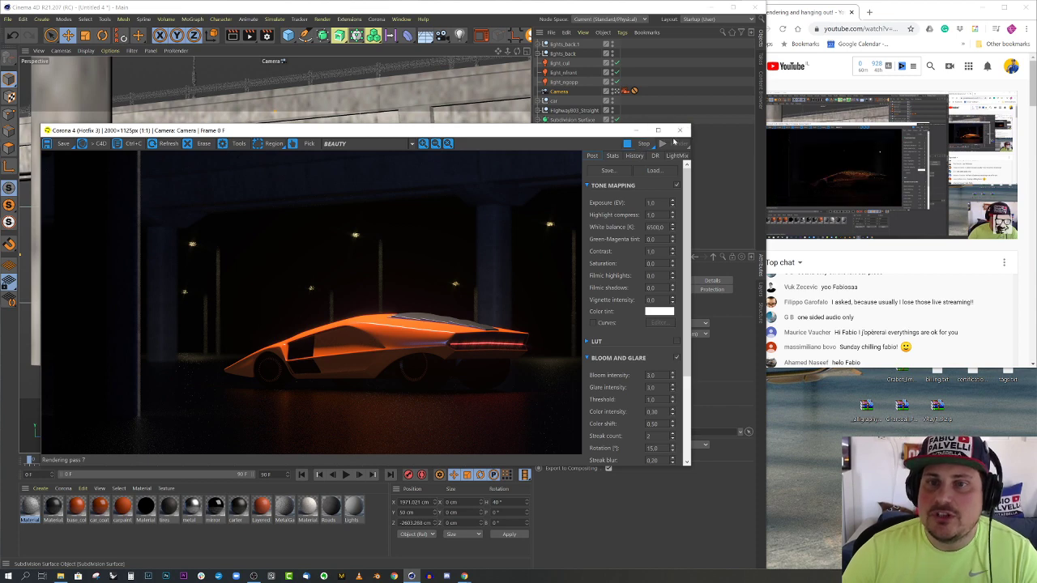
pyautogui.click(679, 132)
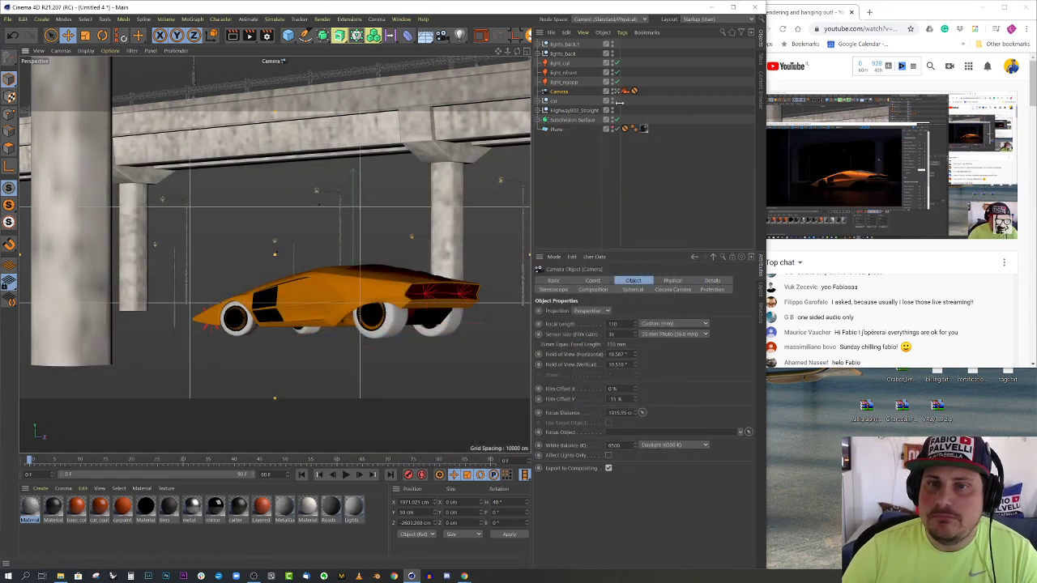
# Leave the camera view and lower light_nfront toward the ground in front of the car
pyautogui.click(618, 91)
pyautogui.scroll(-6, 248, 264)
pyautogui.moveTo(248, 264)
pyautogui.keyDown('alt'); pyautogui.mouseDown()
pyautogui.moveTo(128, 297)
pyautogui.moveTo(259, 276)
pyautogui.mouseUp(); pyautogui.keyUp('alt')
pyautogui.click(136, 303)
pyautogui.keyDown('alt'); pyautogui.moveTo(208, 299); pyautogui.dragTo(309, 283, button='right'); pyautogui.keyUp('alt')
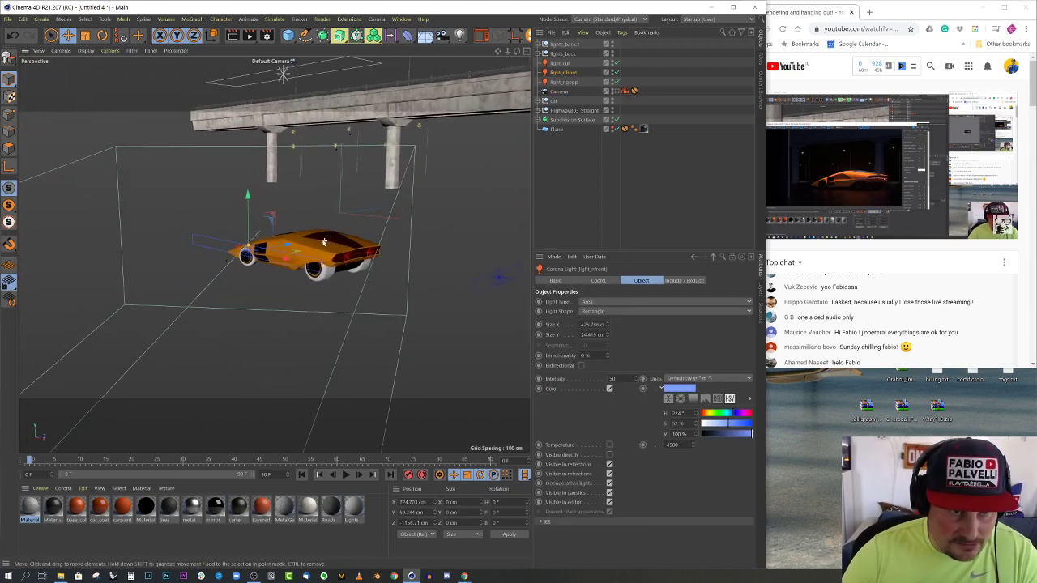
pyautogui.keyDown('alt'); pyautogui.moveTo(309, 283); pyautogui.dragTo(262, 244); pyautogui.keyUp('alt')
pyautogui.keyDown('alt'); pyautogui.moveTo(263, 244); pyautogui.dragTo(344, 248, button='right'); pyautogui.keyUp('alt')
pyautogui.moveTo(230, 204); pyautogui.dragTo(230, 234)
# Lower light_cul behind the car to about Y 30 cm
pyautogui.keyDown('alt'); pyautogui.moveTo(249, 273); pyautogui.dragTo(234, 354); pyautogui.keyUp('alt')
pyautogui.scroll(-5, 240, 328)
pyautogui.click(306, 365)
pyautogui.keyDown('alt'); pyautogui.moveTo(254, 379); pyautogui.dragTo(486, 422); pyautogui.keyUp('alt')
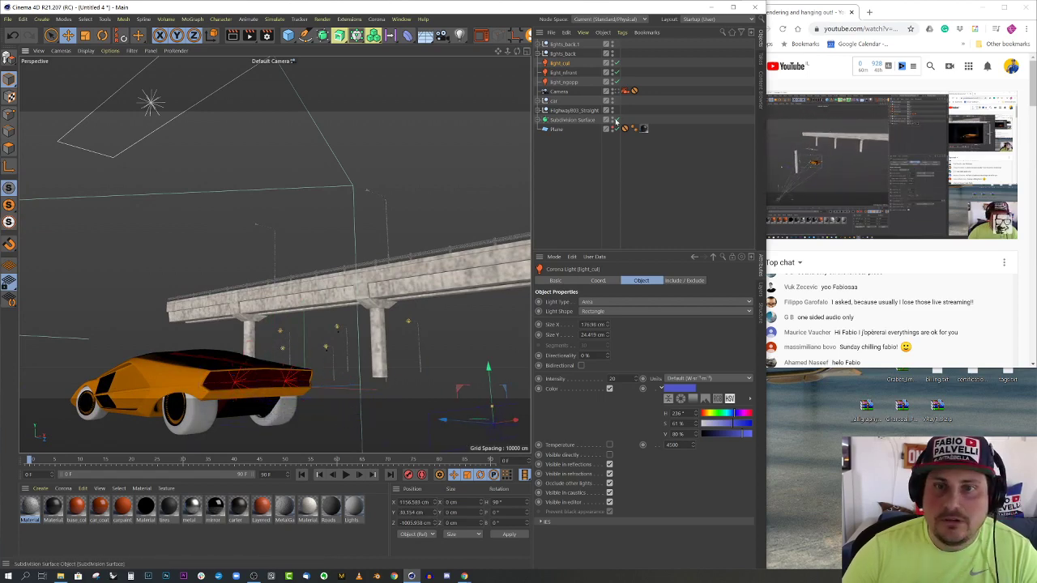
# Return to the camera view, render it with Corona to check the lowered lights and close the frame buffer
pyautogui.click(617, 92)
pyautogui.click(483, 37)
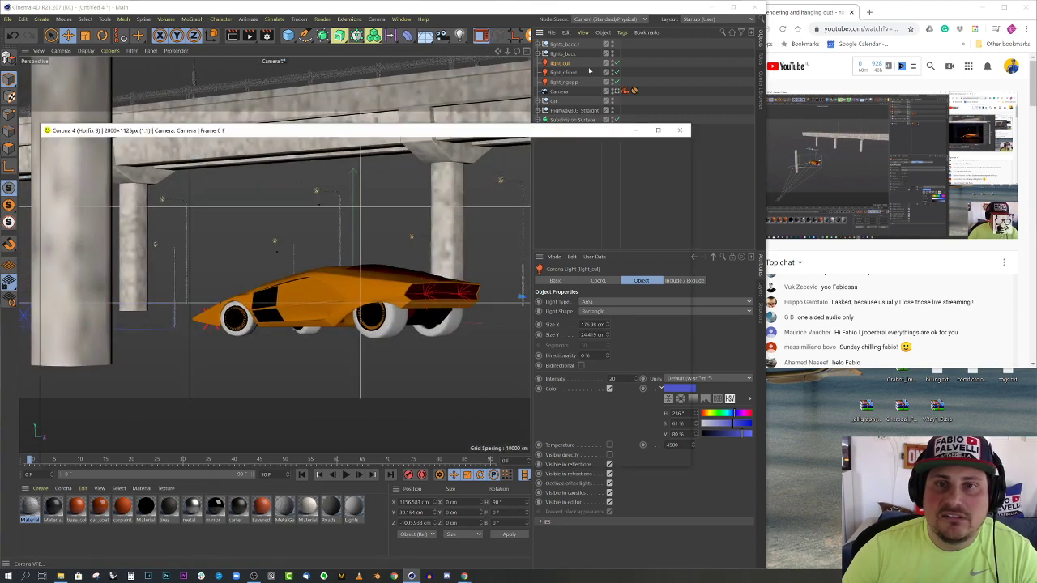
pyautogui.click(677, 144)
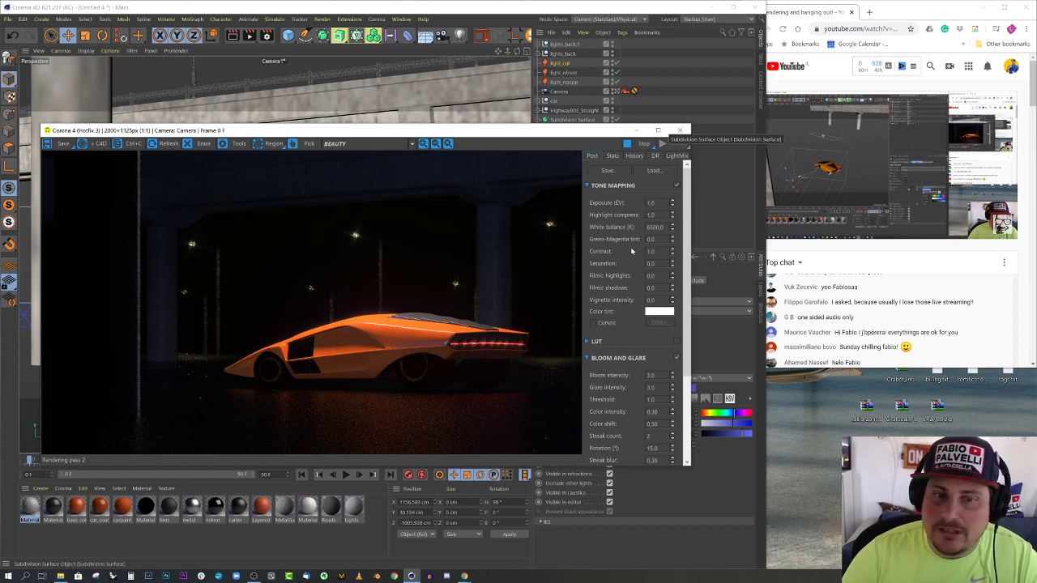
pyautogui.click(680, 129)
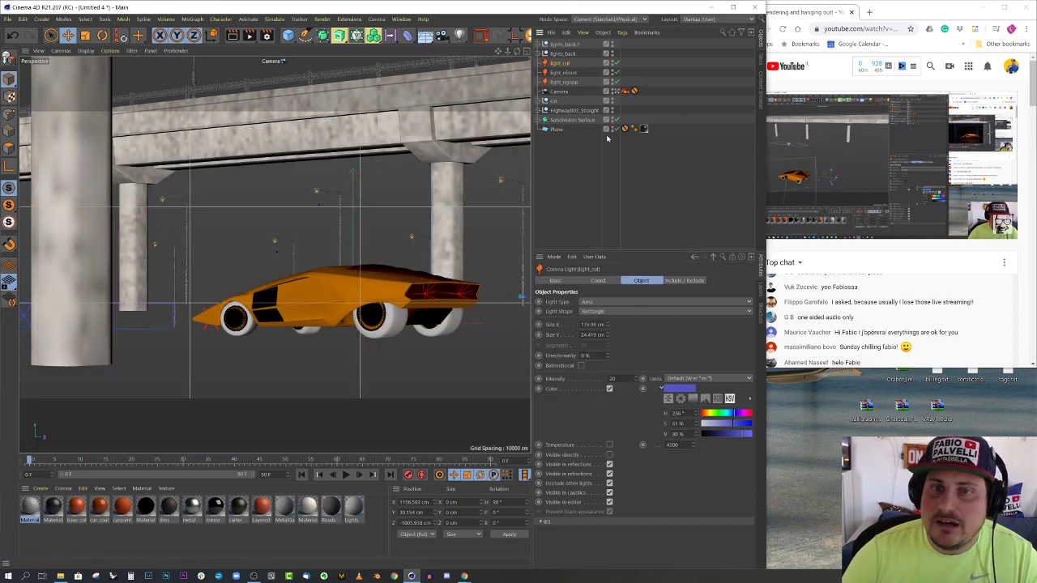
# Leave the camera view, move in close on the car's rear wheel and select the Symmetry object containing it
pyautogui.click(617, 92)
pyautogui.keyDown('alt'); pyautogui.moveTo(284, 275); pyautogui.dragTo(152, 316); pyautogui.keyUp('alt')
pyautogui.press('o')
pyautogui.keyDown('alt'); pyautogui.moveTo(152, 316); pyautogui.dragTo(271, 294, button='right'); pyautogui.keyUp('alt')
pyautogui.keyDown('alt'); pyautogui.moveTo(271, 294); pyautogui.dragTo(287, 337); pyautogui.keyUp('alt')
pyautogui.keyDown('alt'); pyautogui.moveTo(287, 337); pyautogui.dragTo(356, 343, button='right'); pyautogui.keyUp('alt')
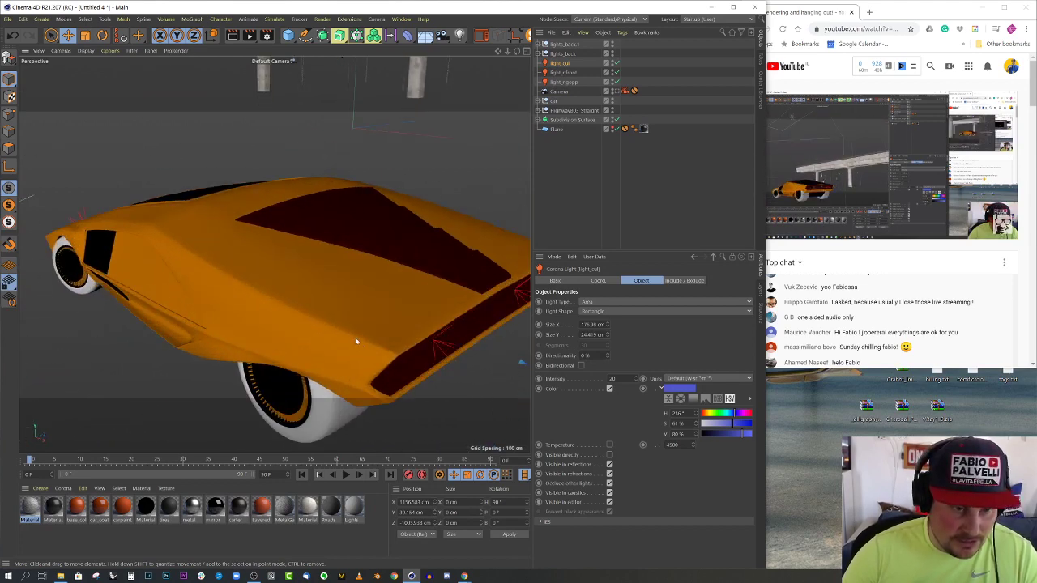
pyautogui.keyDown('alt'); pyautogui.moveTo(356, 342); pyautogui.dragTo(249, 327, button='middle'); pyautogui.keyUp('alt')
pyautogui.keyDown('alt'); pyautogui.moveTo(249, 328); pyautogui.dragTo(322, 312, button='right'); pyautogui.keyUp('alt')
pyautogui.click(322, 313)
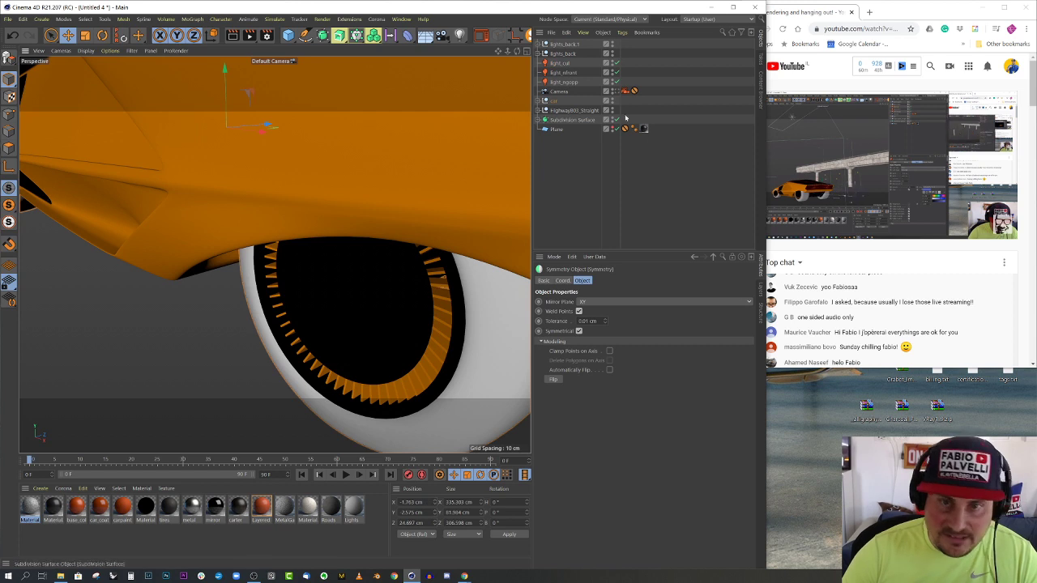
# Open the car's Symmetry hierarchy down to the rear wheel rim parts and select the material tag on the rim's tube object
pyautogui.click(539, 99)
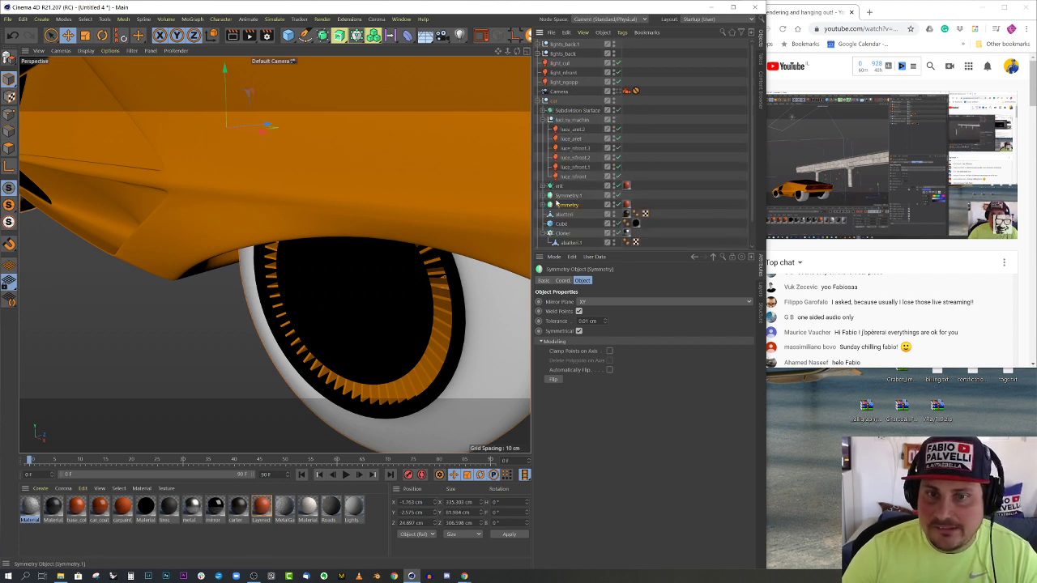
pyautogui.scroll(-4, 613, 139)
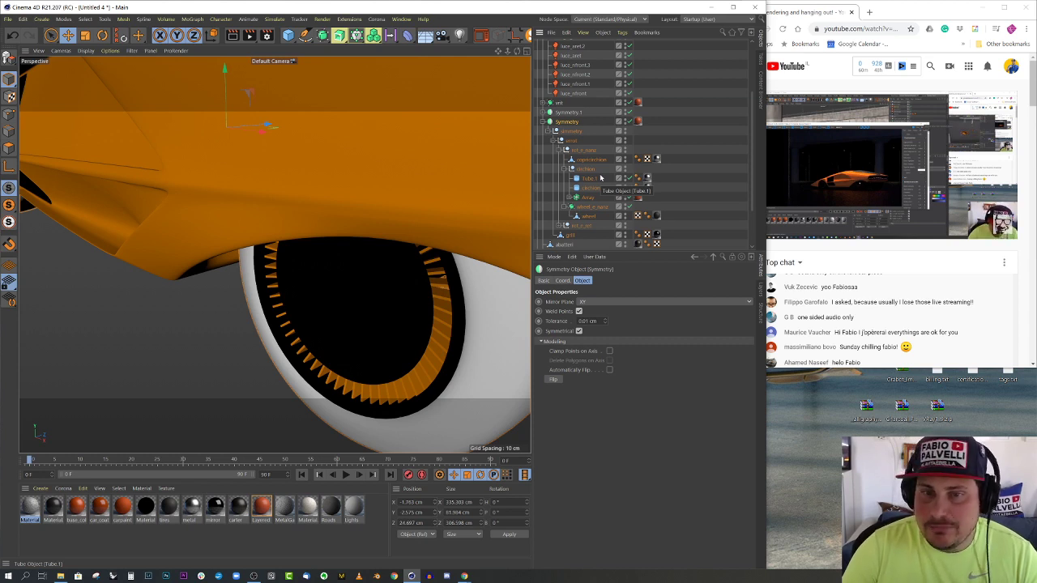
pyautogui.click(571, 142)
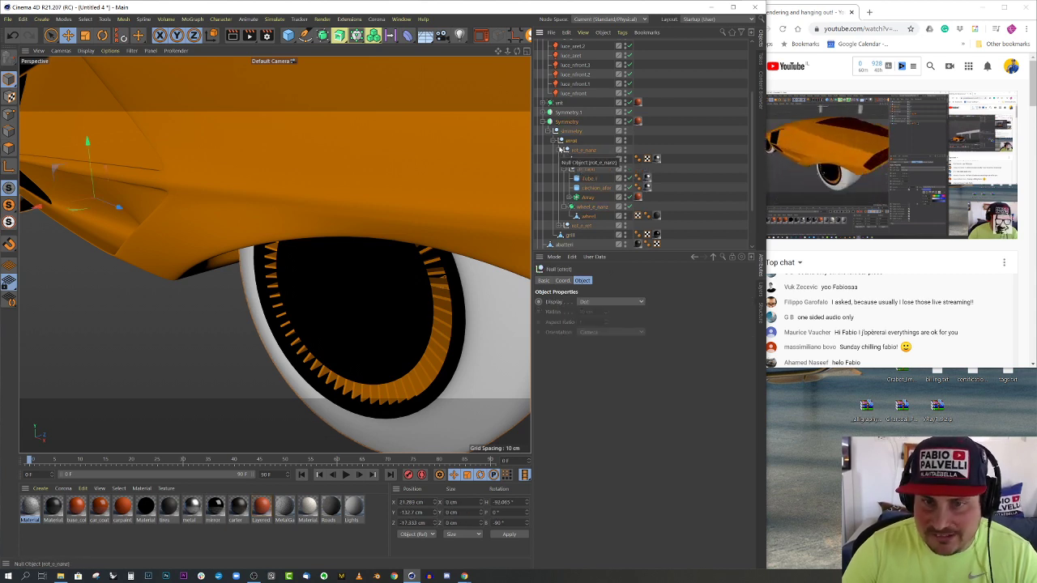
pyautogui.click(560, 150)
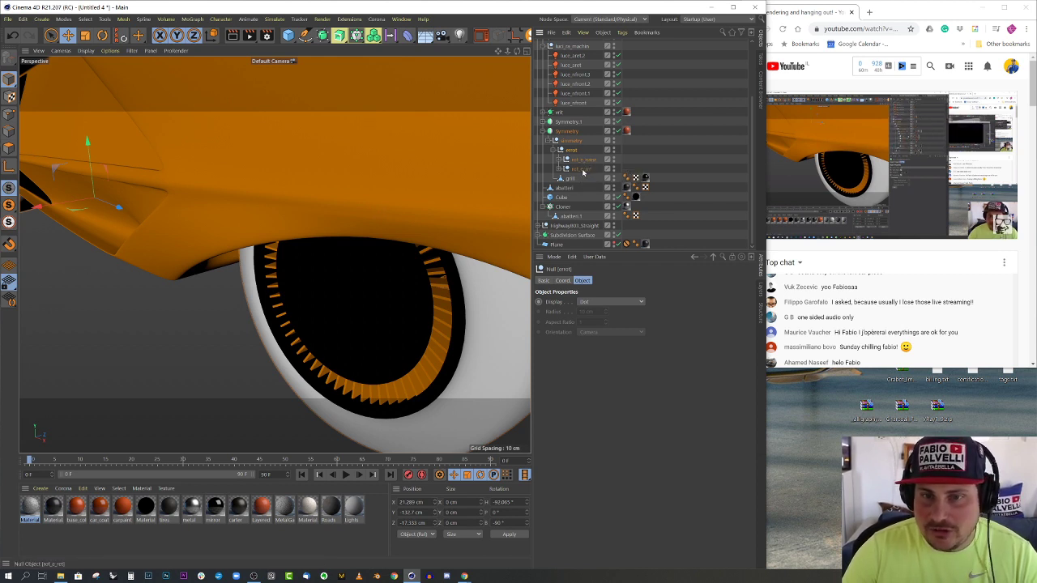
pyautogui.click(564, 168)
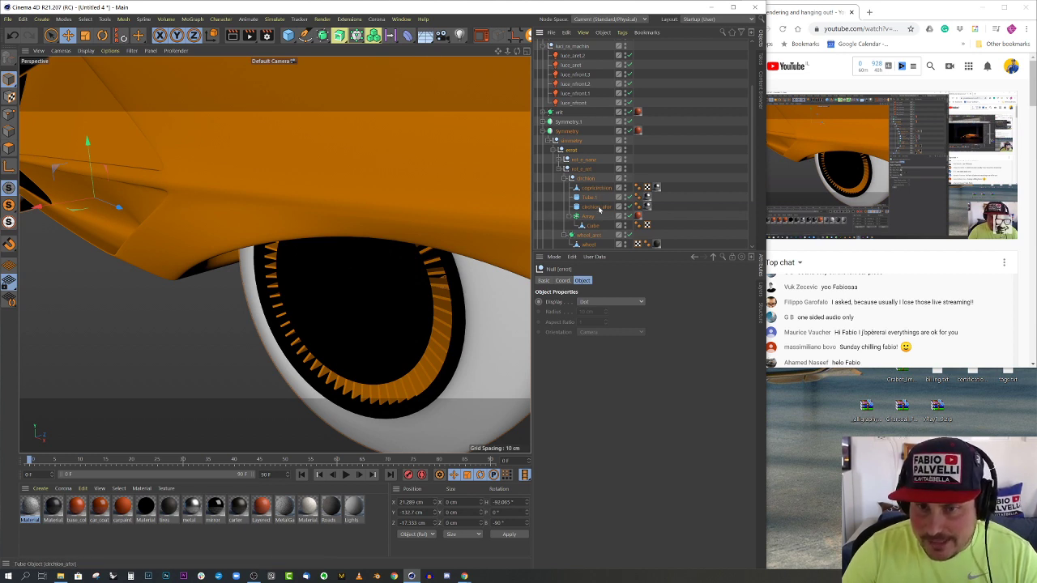
pyautogui.click(648, 208)
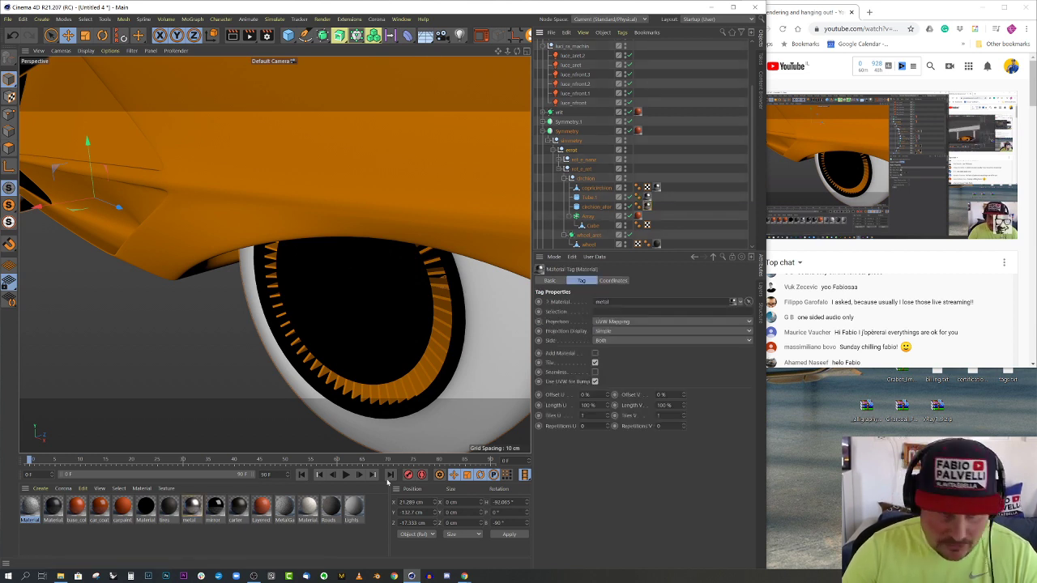
# Relink the metal material's reflection texture to large_grounge_inv.jpg in the tex folder without copying it to the project location
pyautogui.doubleClick(193, 505)
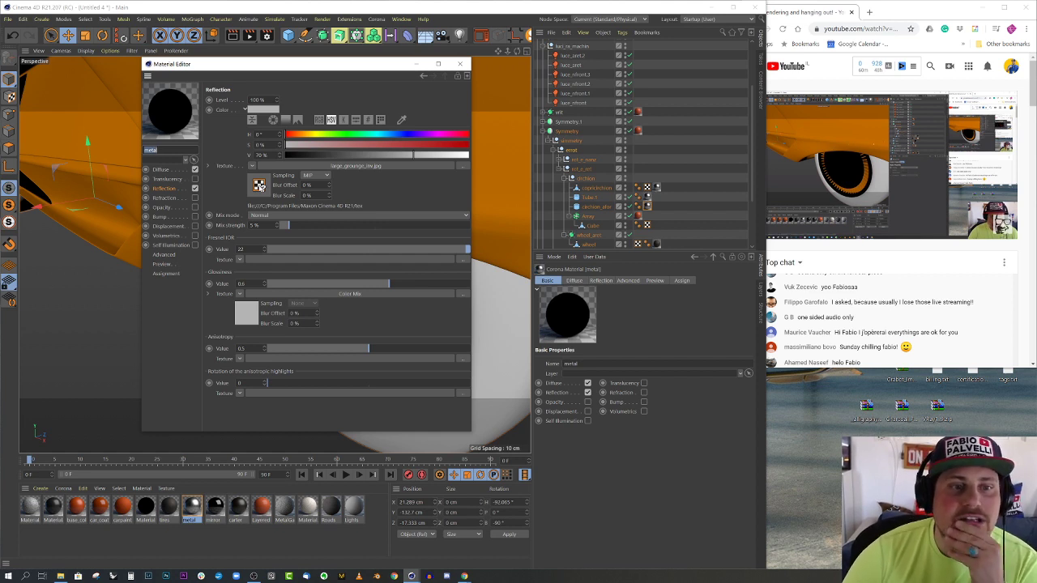
pyautogui.click(259, 185)
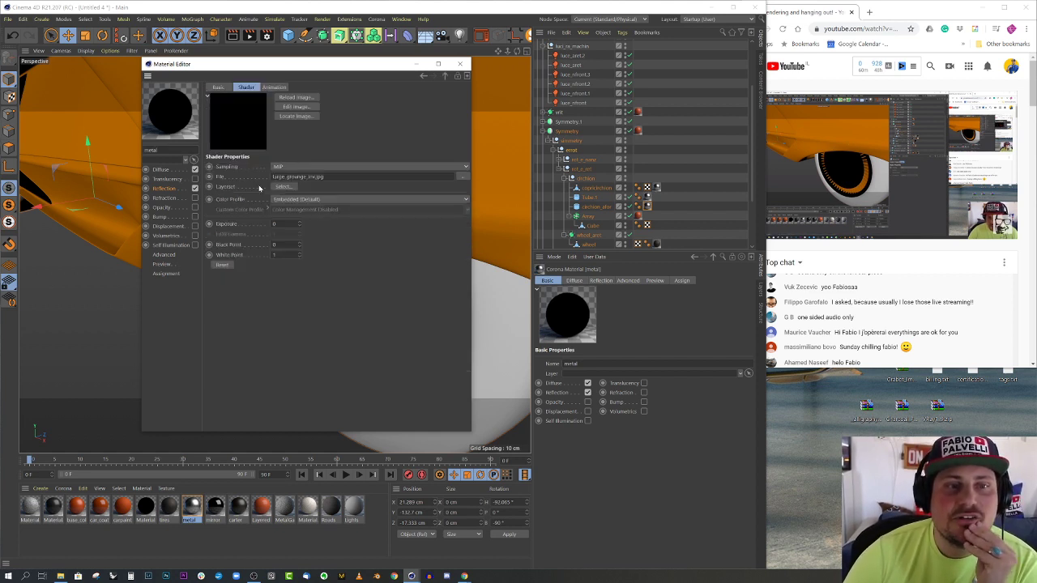
pyautogui.click(460, 177)
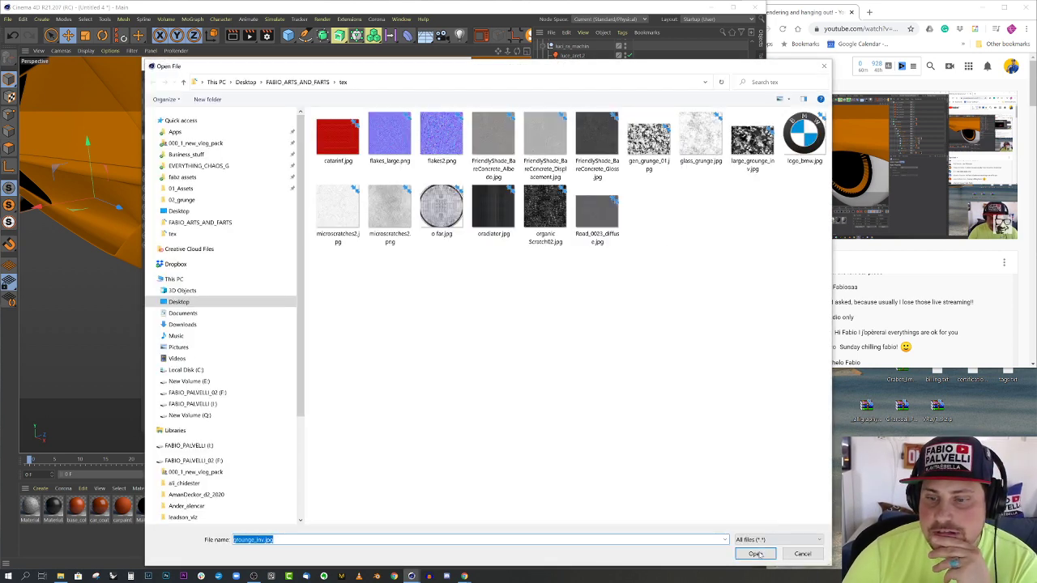
pyautogui.click(755, 554)
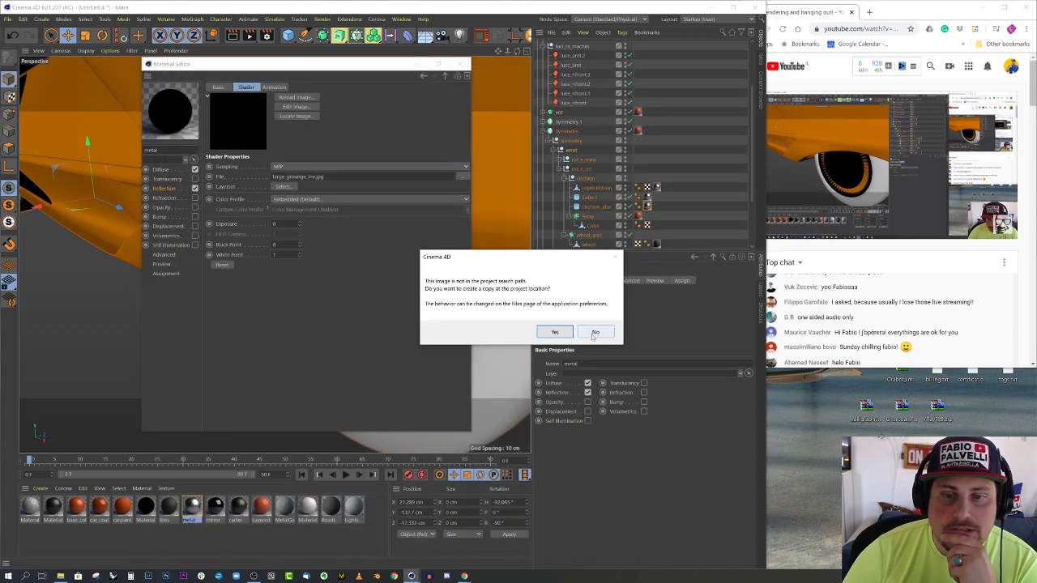
pyautogui.click(595, 333)
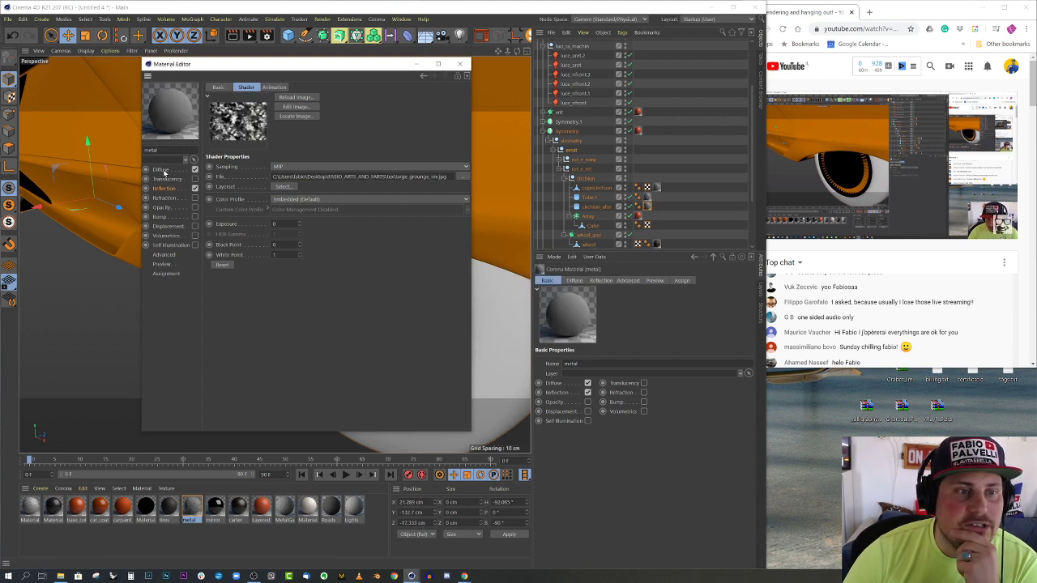
# Relink the texture in the metal material's glossiness Color Mix to large_grounge_inv.jpg without a project copy and close the editor
pyautogui.click(161, 169)
pyautogui.click(164, 188)
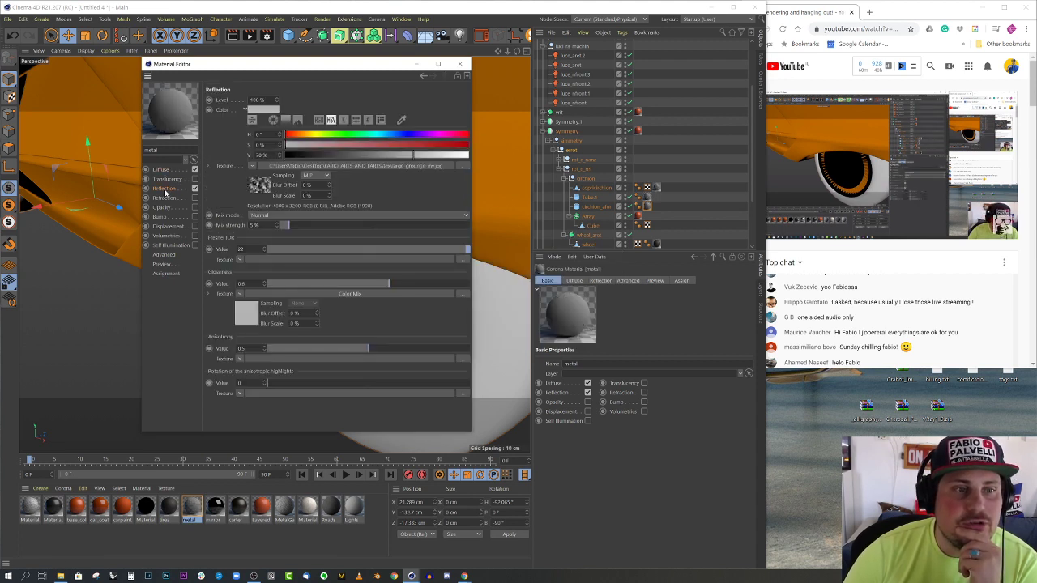
pyautogui.click(248, 318)
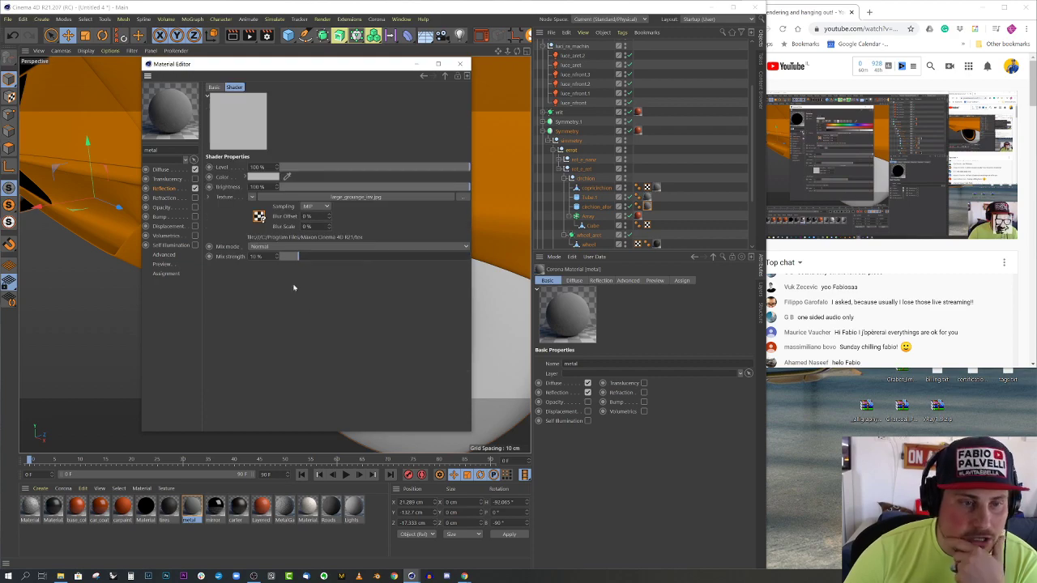
pyautogui.click(259, 214)
pyautogui.click(462, 176)
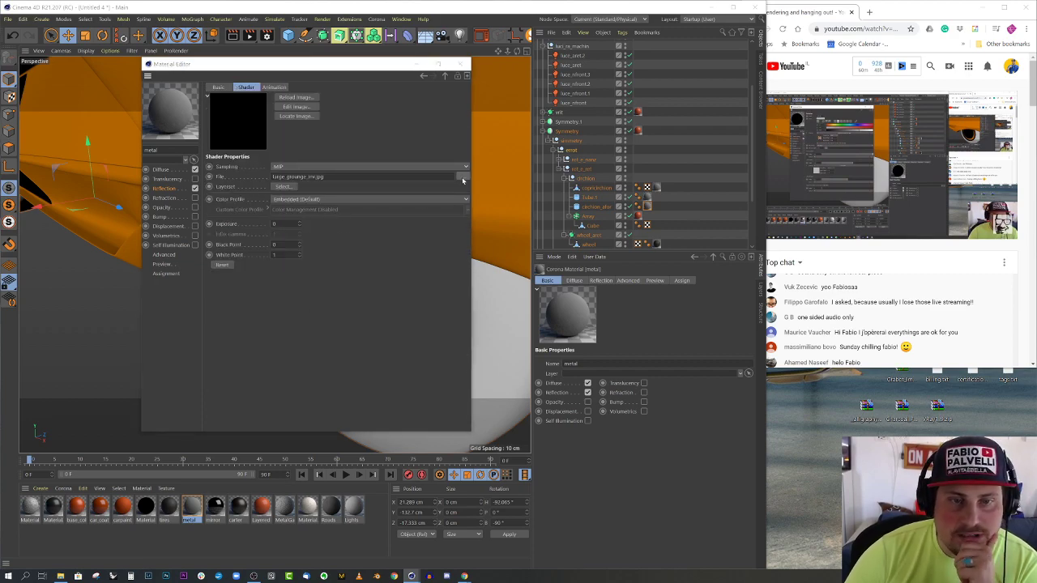
pyautogui.click(755, 554)
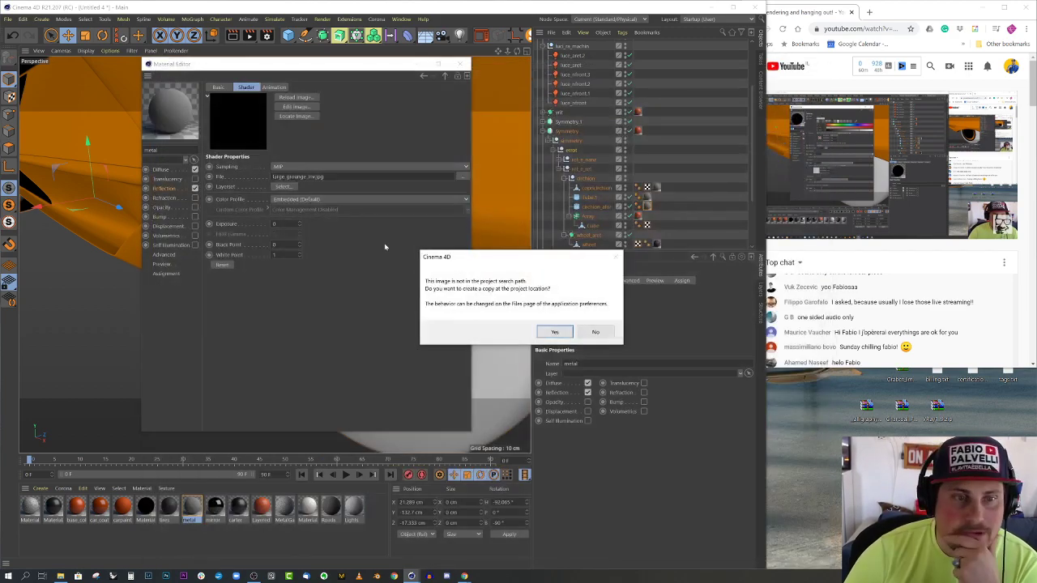
pyautogui.click(593, 333)
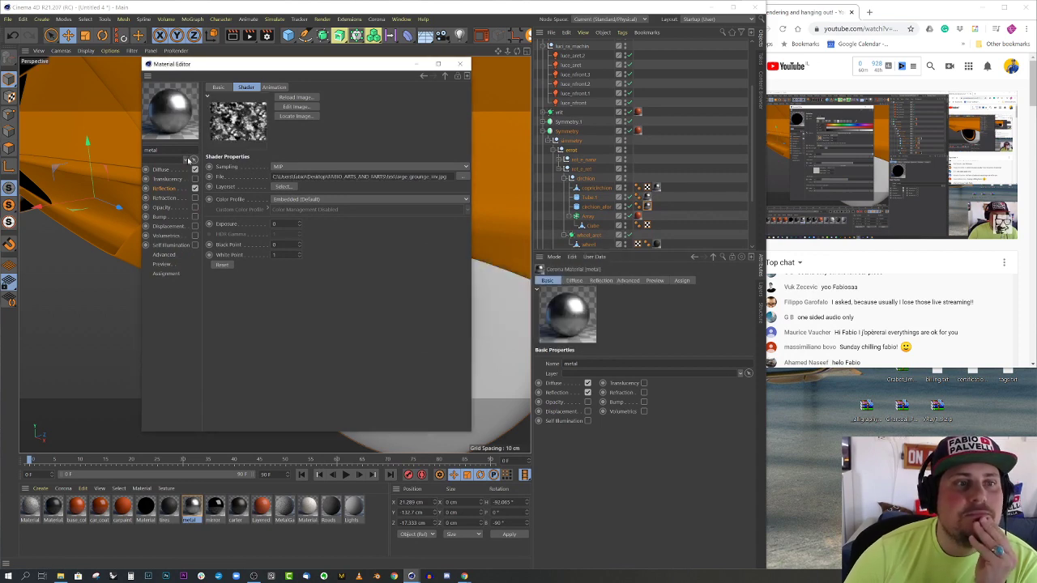
pyautogui.click(460, 64)
# Return to the camera view, render it with Corona to check the repaired wheel metal, stop and close the frame buffer
pyautogui.scroll(5, 370, 370)
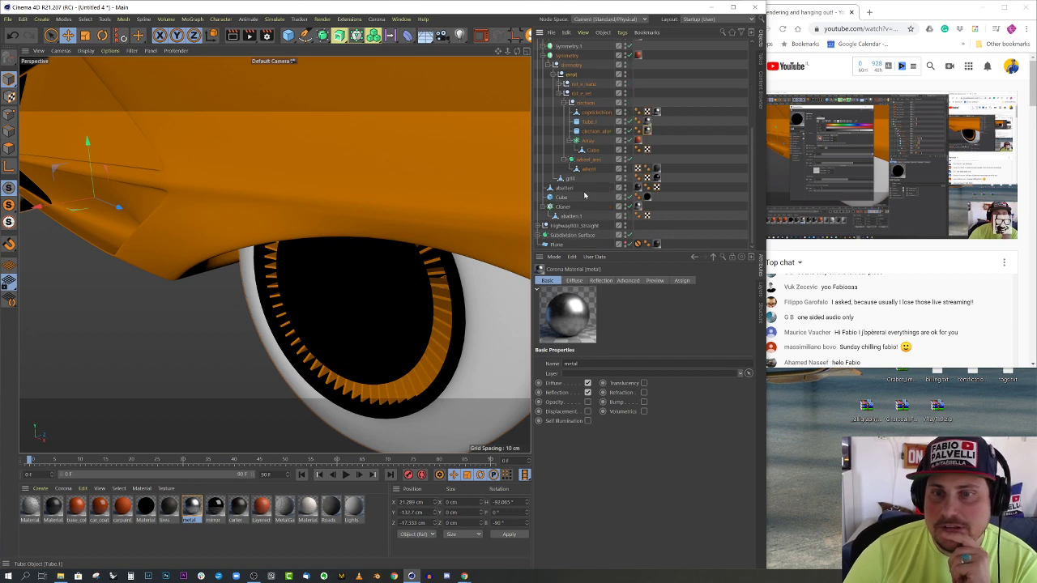
pyautogui.scroll(4, 604, 145)
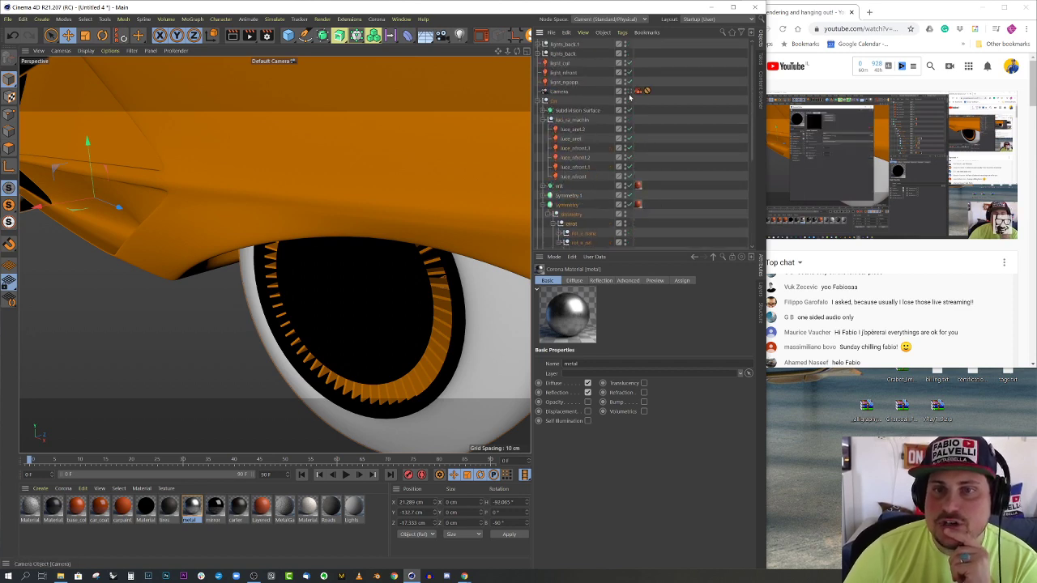
pyautogui.click(629, 93)
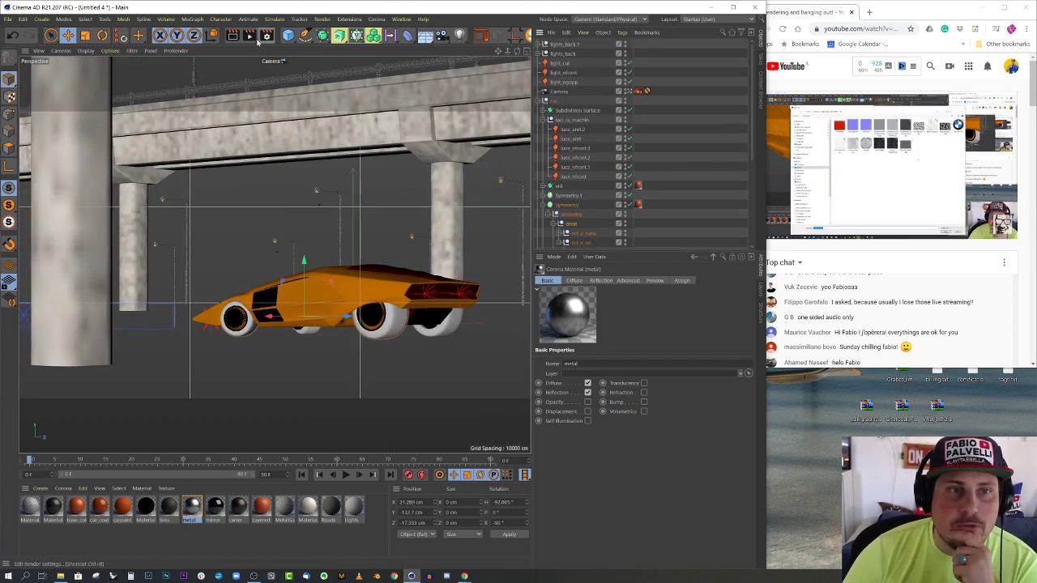
pyautogui.click(481, 36)
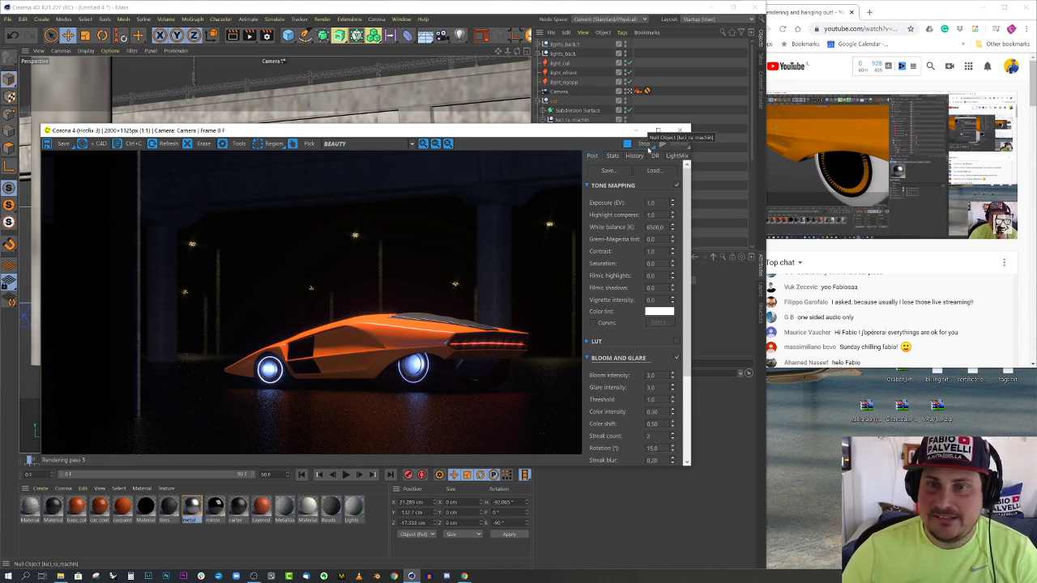
pyautogui.click(643, 143)
pyautogui.click(680, 132)
# Select light_nfront in the top view and set its intensity to 30
pyautogui.middleClick(451, 130)
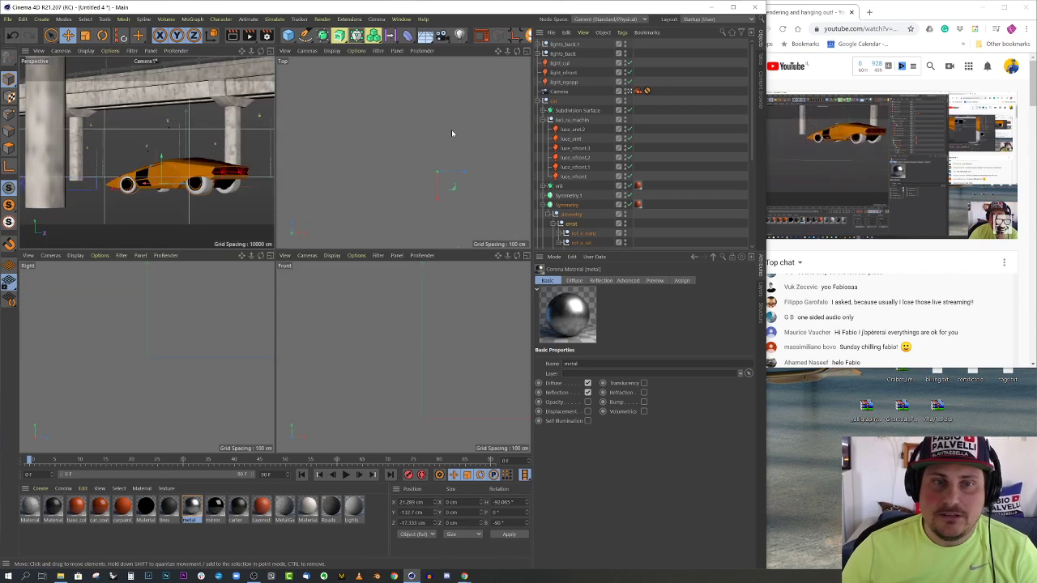
pyautogui.middleClick(451, 130)
pyautogui.click(357, 408)
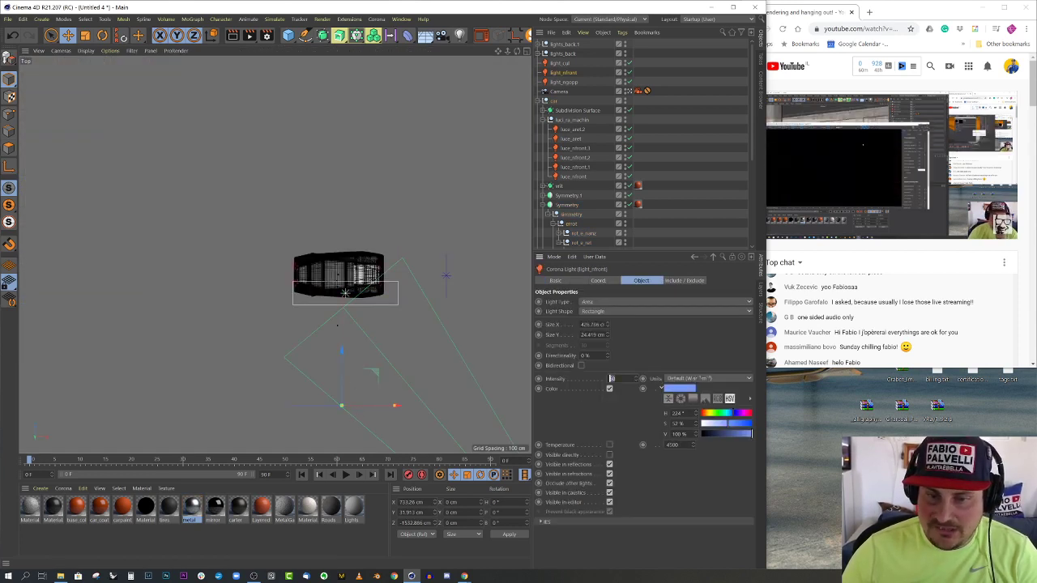
pyautogui.write('1')
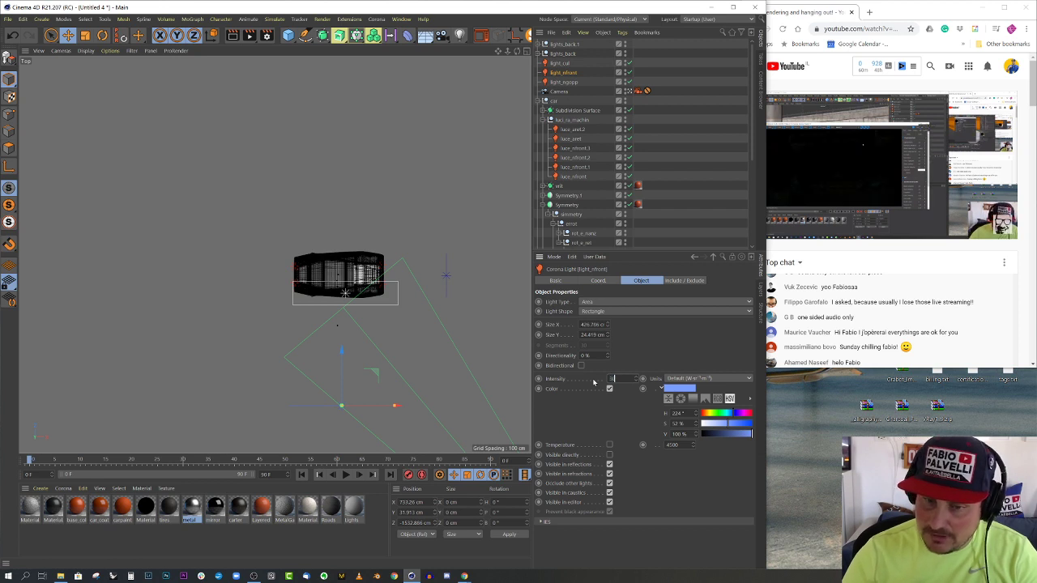
pyautogui.write('0')
pyautogui.press('Return')
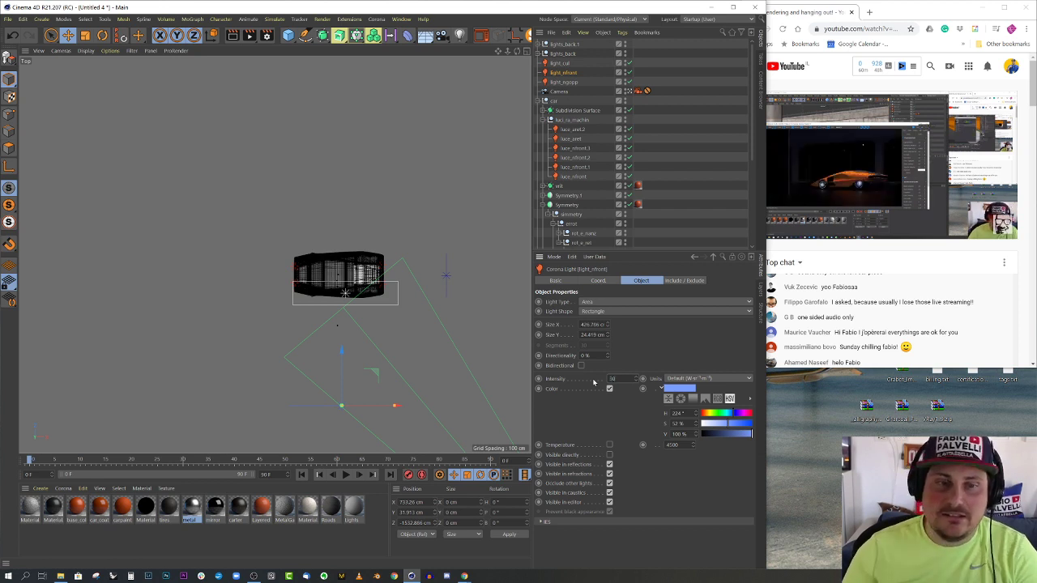
# Go back to the perspective camera view and render it with Corona to check the changed front light
pyautogui.middleClick(488, 180)
pyautogui.press('F1')
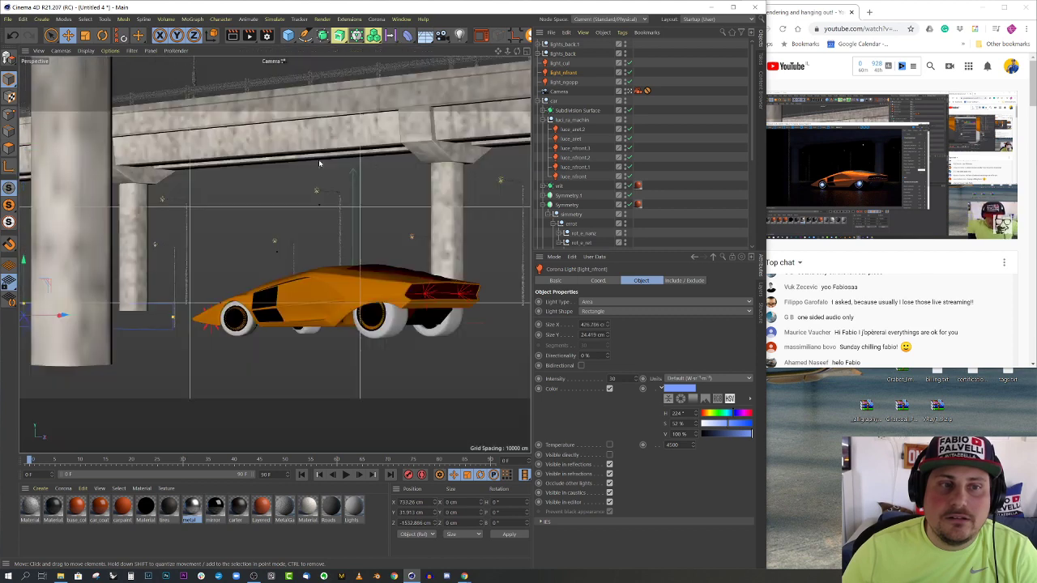
pyautogui.click(481, 36)
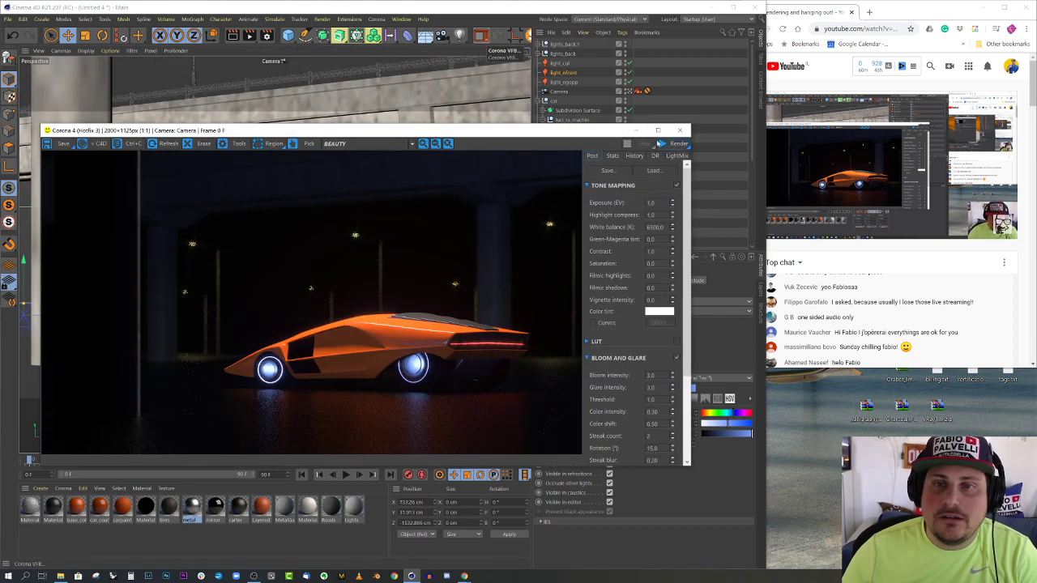
pyautogui.click(661, 143)
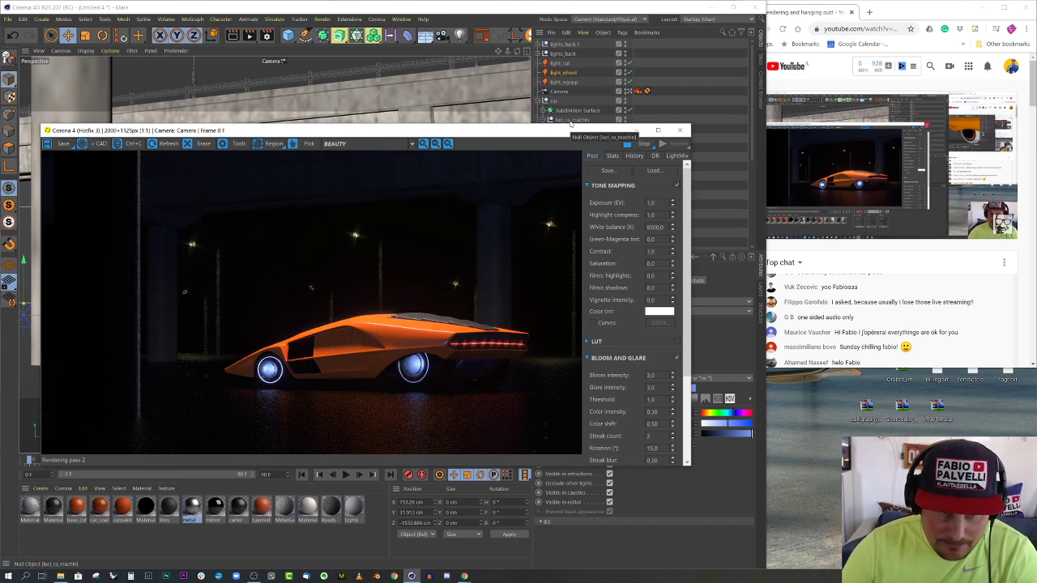
# Set light_nfront's intensity to 15, render the camera view again to check it and stop the render
pyautogui.moveTo(570, 126); pyautogui.dragTo(541, 136)
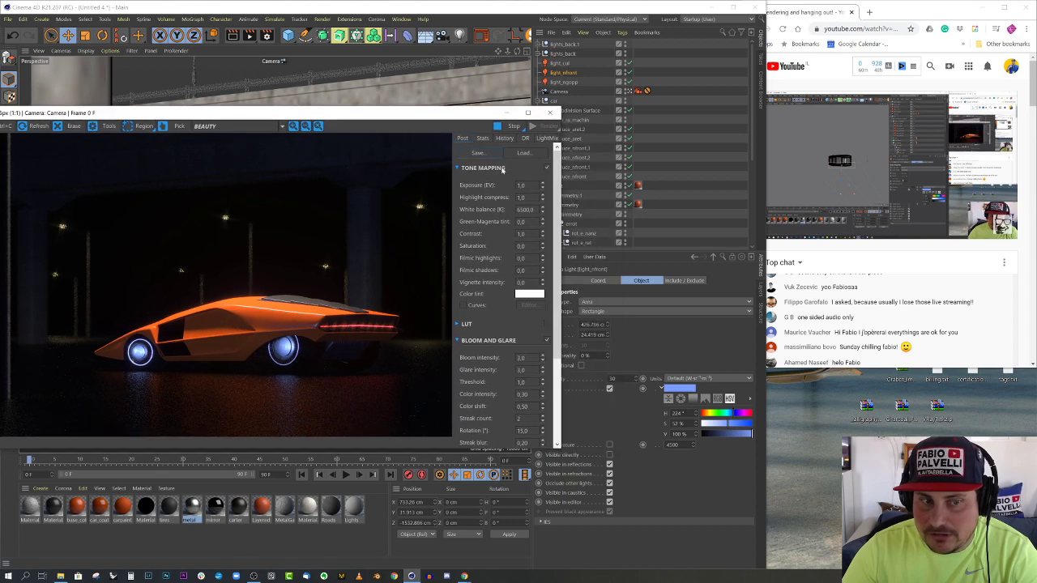
pyautogui.click(596, 384)
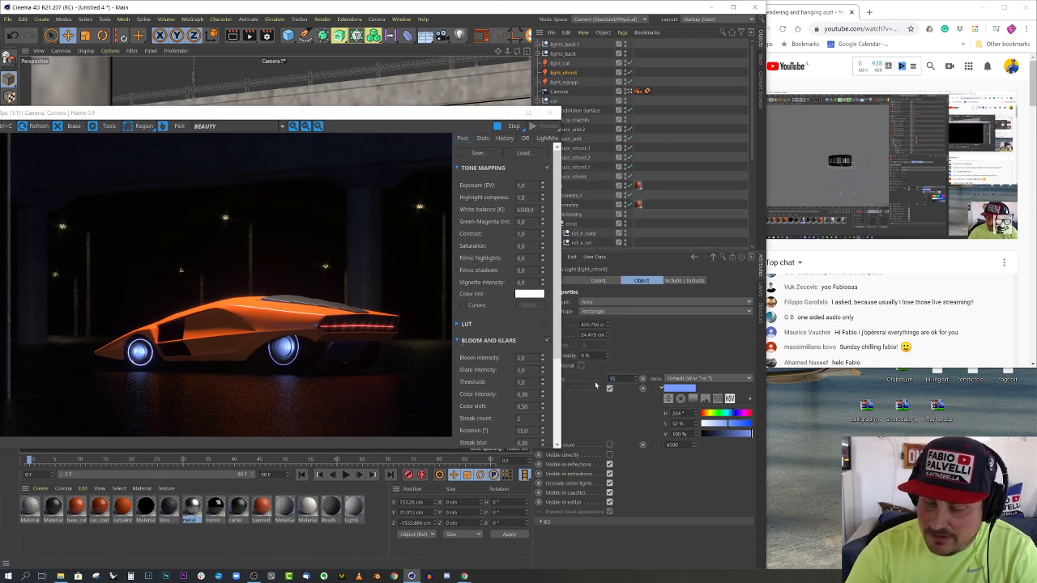
pyautogui.click(535, 129)
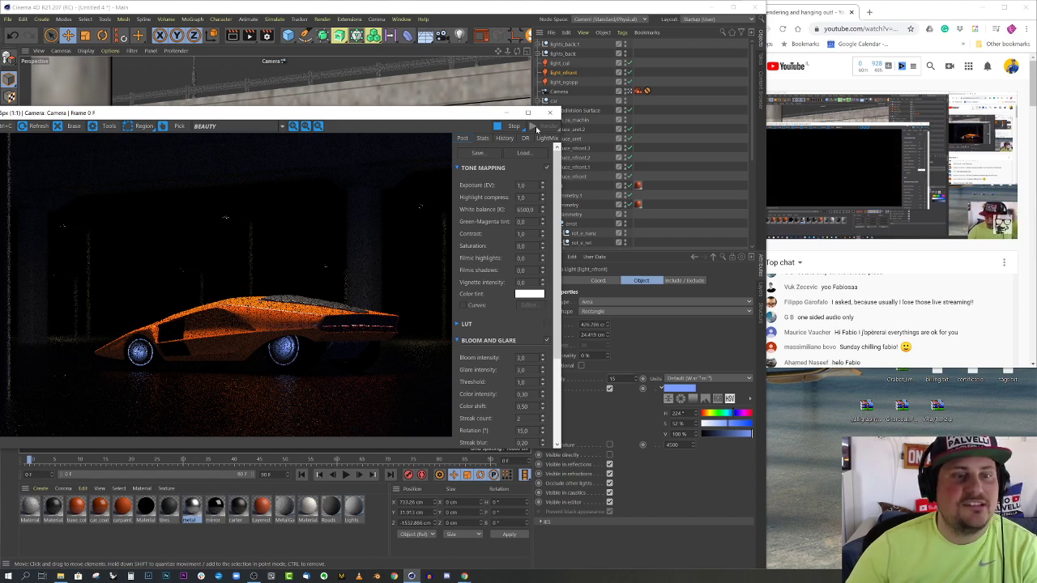
pyautogui.moveTo(420, 113); pyautogui.dragTo(521, 98)
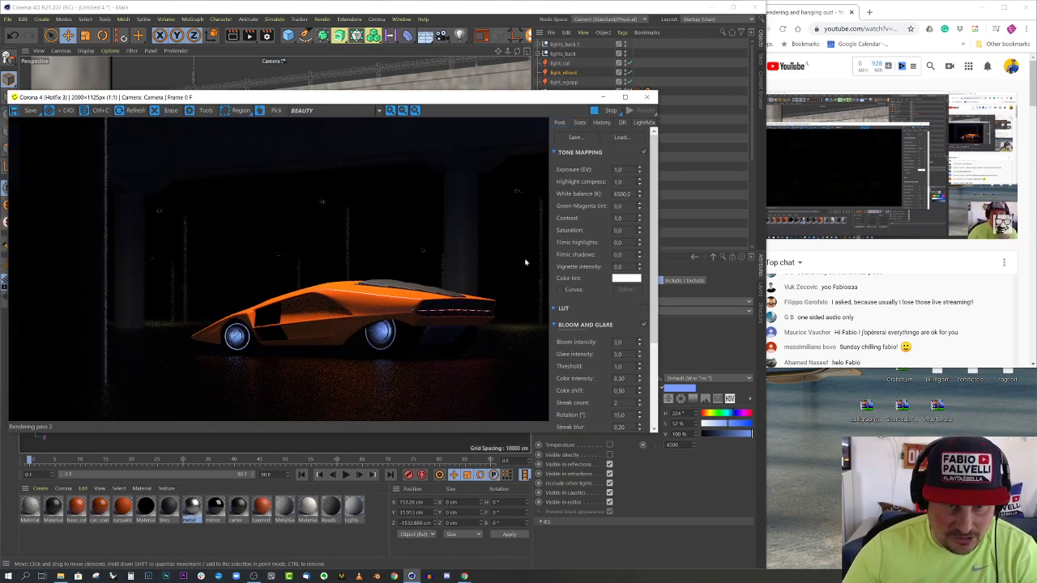
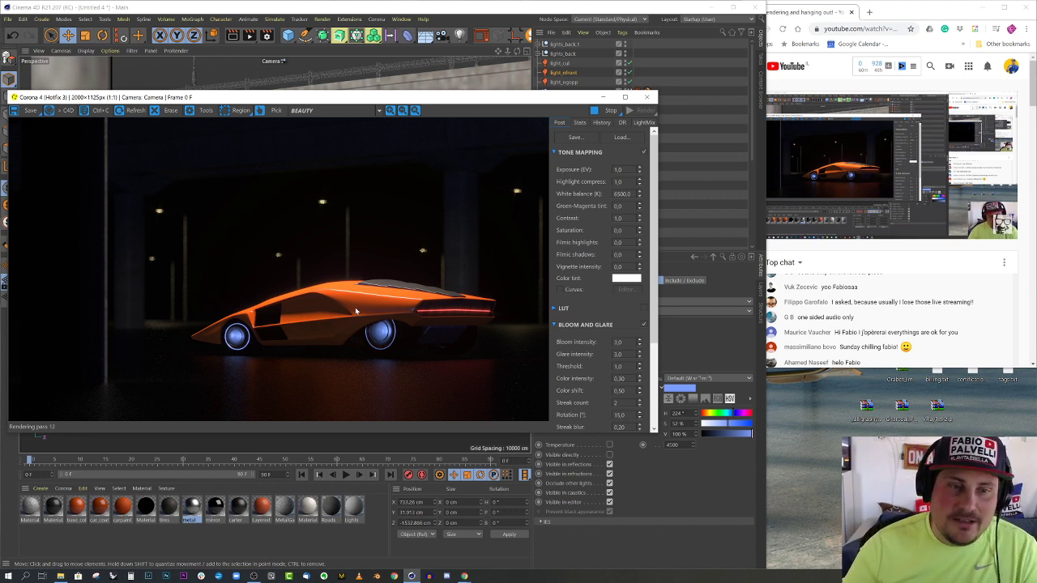
pyautogui.click(611, 110)
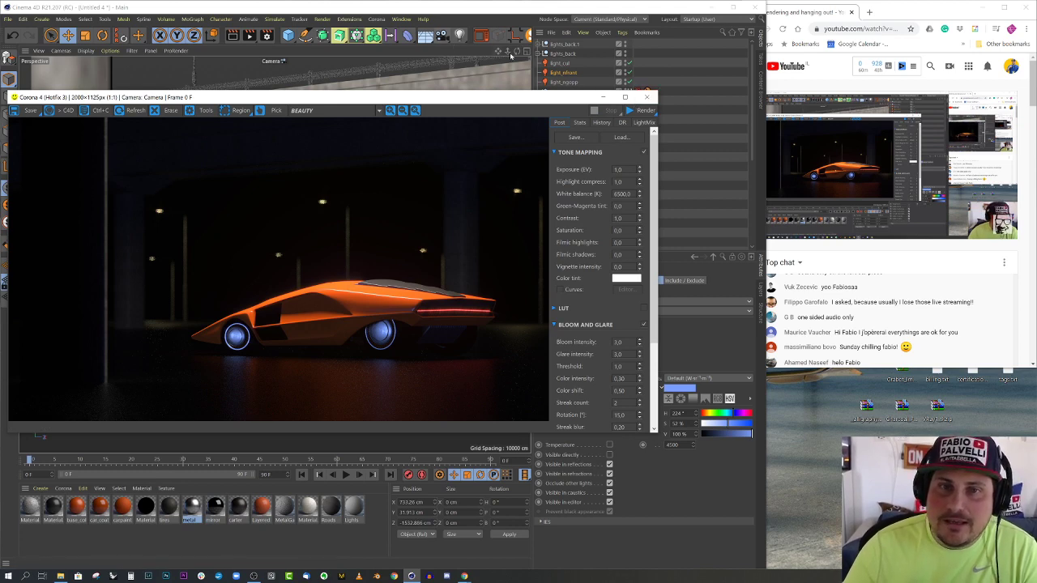
# Close the frame buffer and open SciFi_HardSurface_Assets.c4d from the Sci-Fi-HardSurface-Assets folder in 10_KITBASH
pyautogui.click(646, 98)
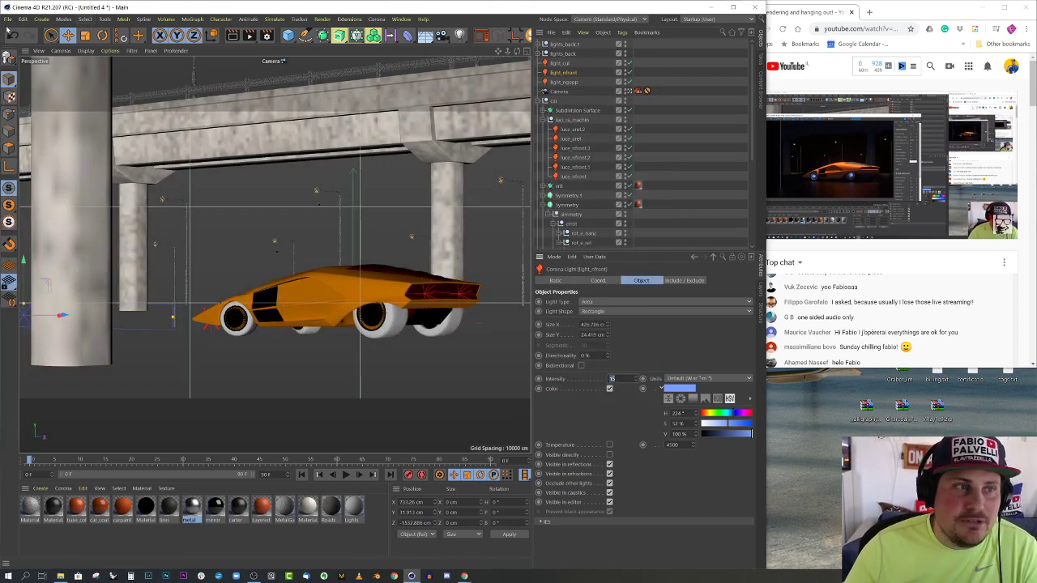
pyautogui.click(401, 19)
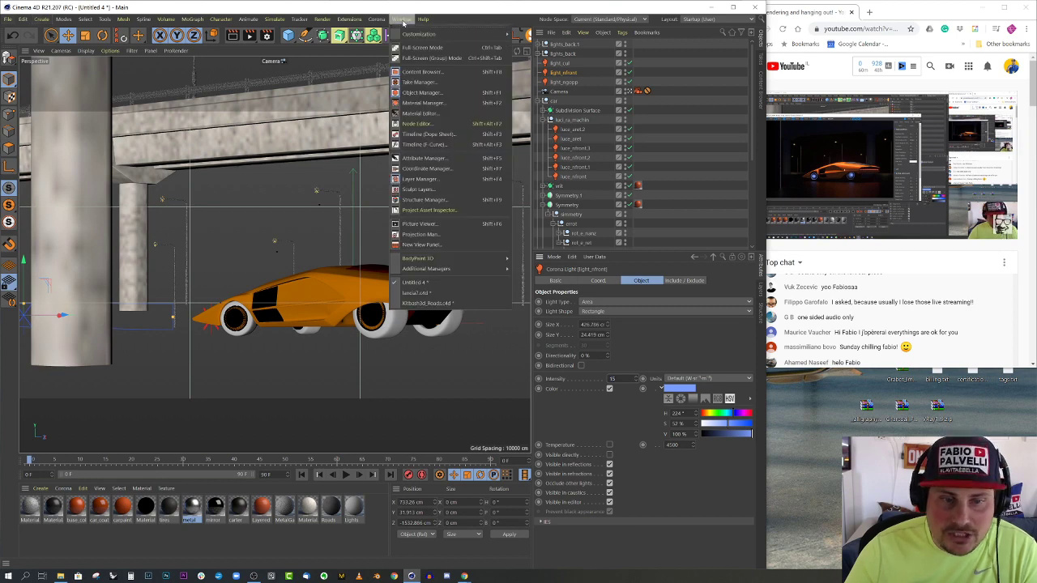
pyautogui.click(7, 18)
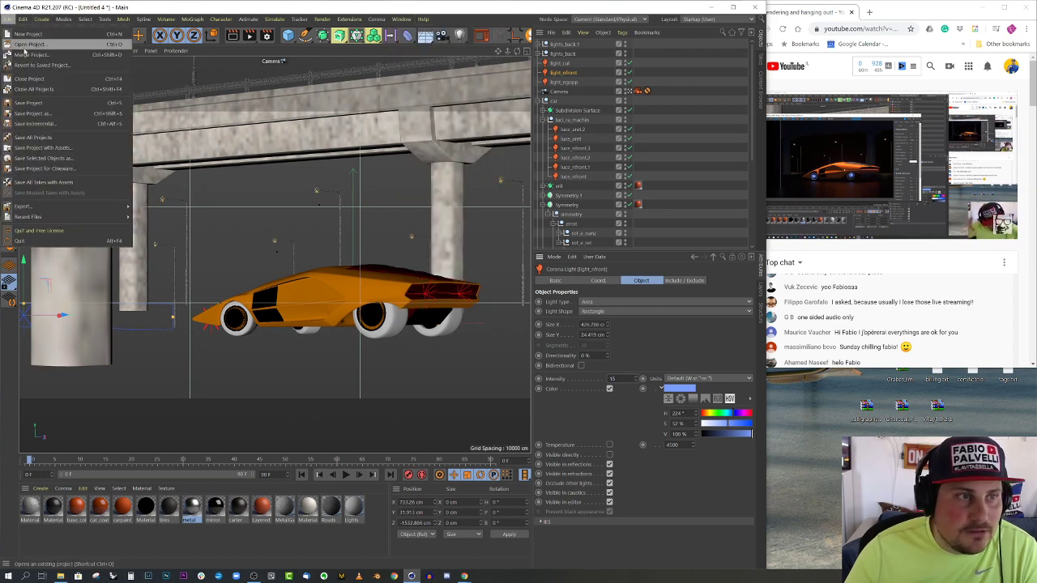
pyautogui.click(26, 44)
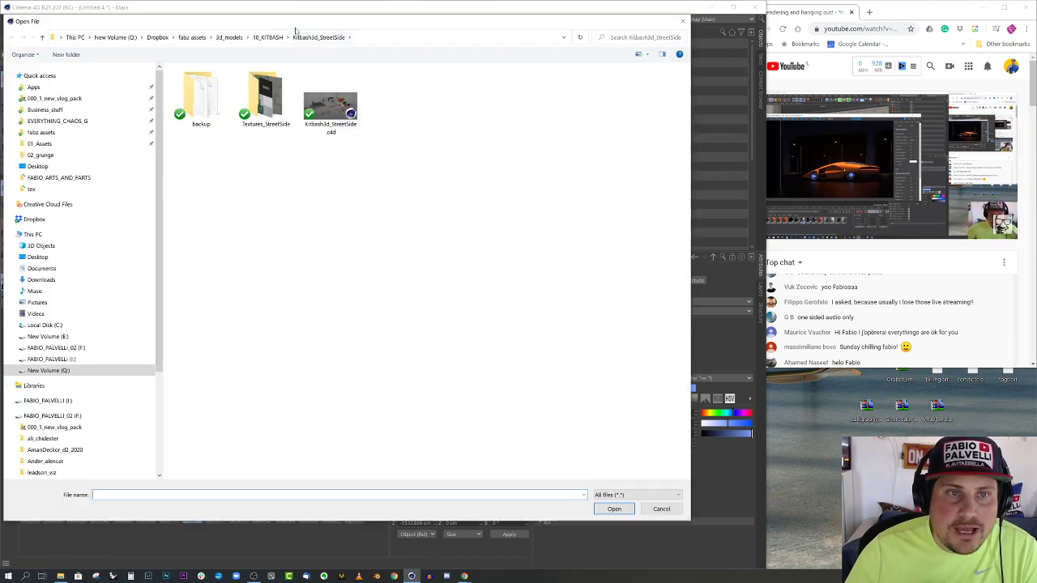
pyautogui.click(267, 37)
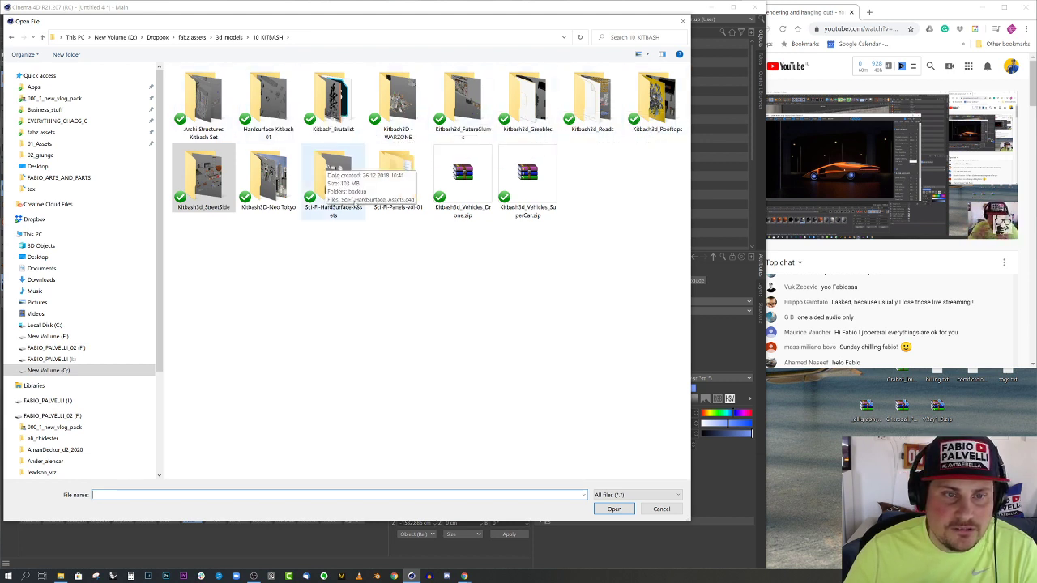
pyautogui.doubleClick(328, 180)
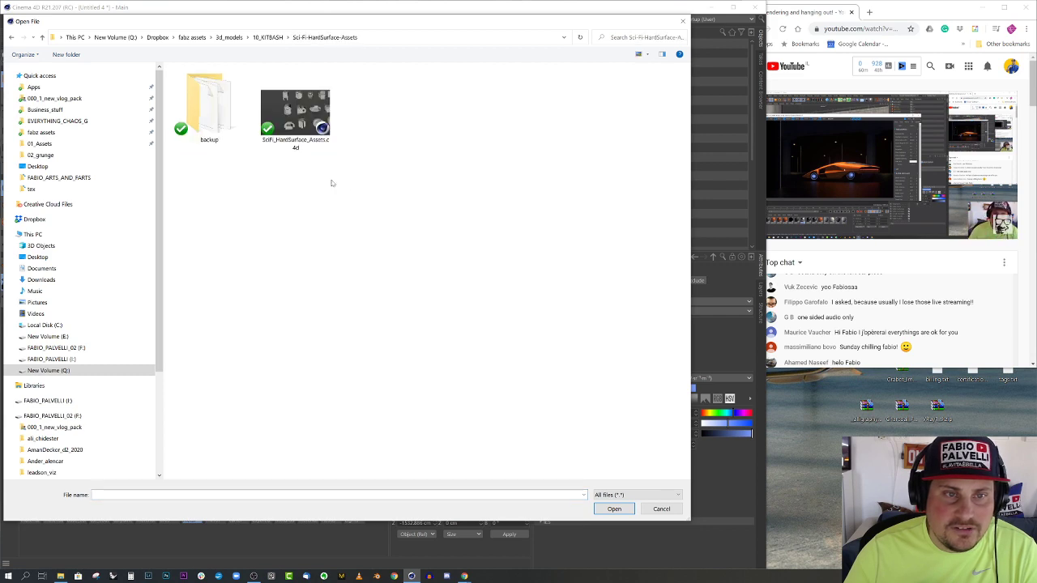
pyautogui.click(305, 127)
pyautogui.click(614, 509)
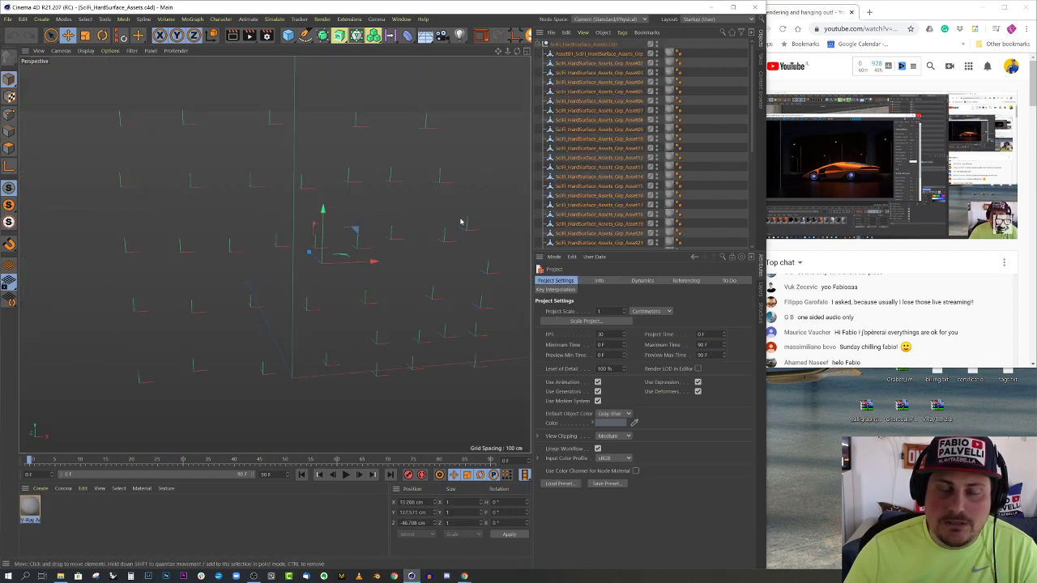
# Copy the round disc asset SciFi_HardSurface_Assets_Grp_Asset05 and switch back to the Untitled 4 car project
pyautogui.keyDown('alt'); pyautogui.moveTo(324, 194); pyautogui.dragTo(330, 393); pyautogui.keyUp('alt')
pyautogui.click(354, 348)
pyautogui.keyDown('alt'); pyautogui.moveTo(354, 349); pyautogui.dragTo(364, 240); pyautogui.keyUp('alt')
pyautogui.scroll(5, 388, 231)
pyautogui.scroll(3, 364, 241)
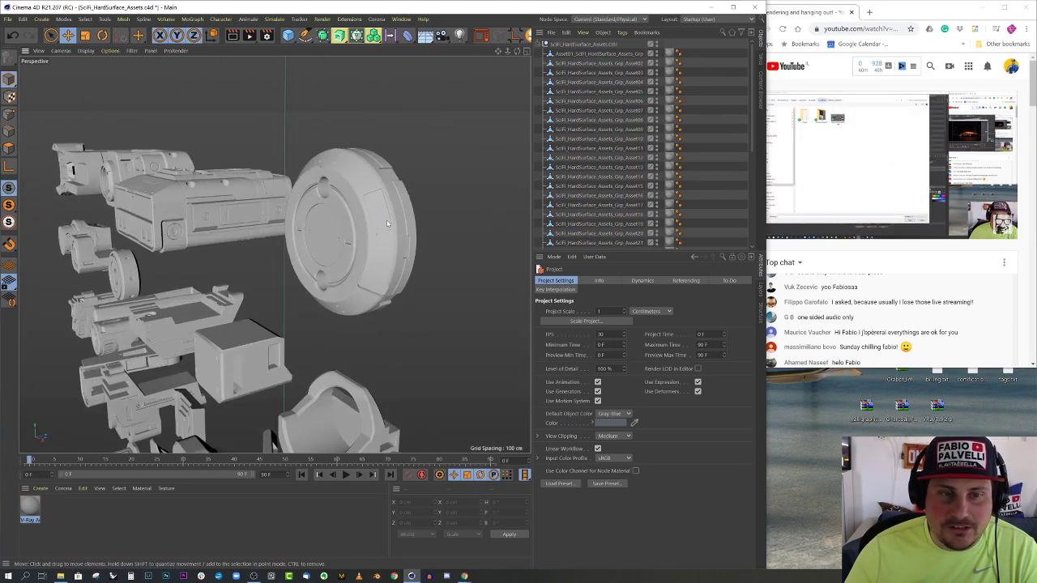
pyautogui.click(405, 211)
pyautogui.keyDown('alt'); pyautogui.moveTo(405, 211); pyautogui.dragTo(405, 251); pyautogui.keyUp('alt')
pyautogui.click(24, 19)
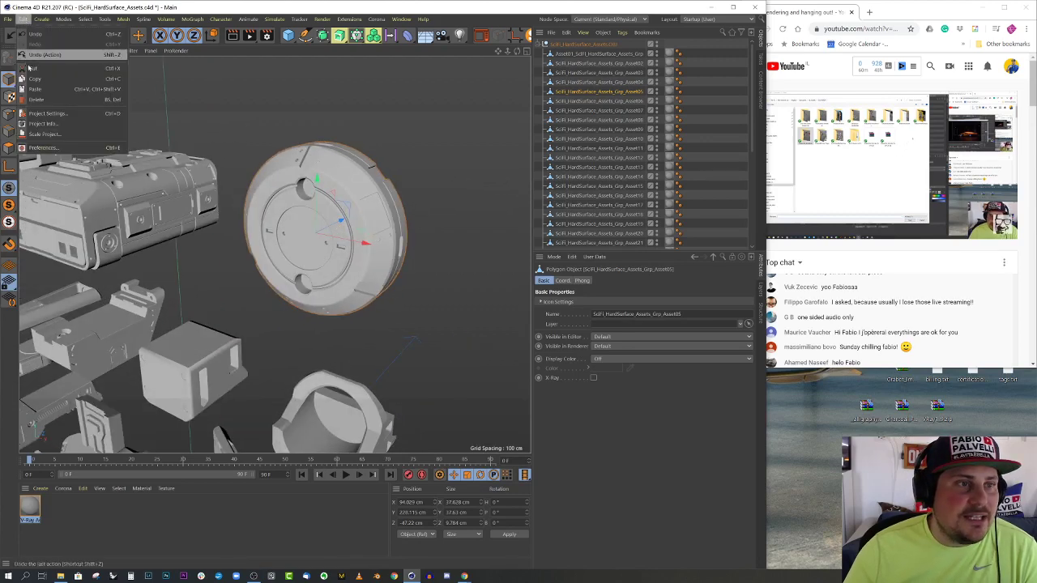
pyautogui.click(23, 19)
pyautogui.click(398, 19)
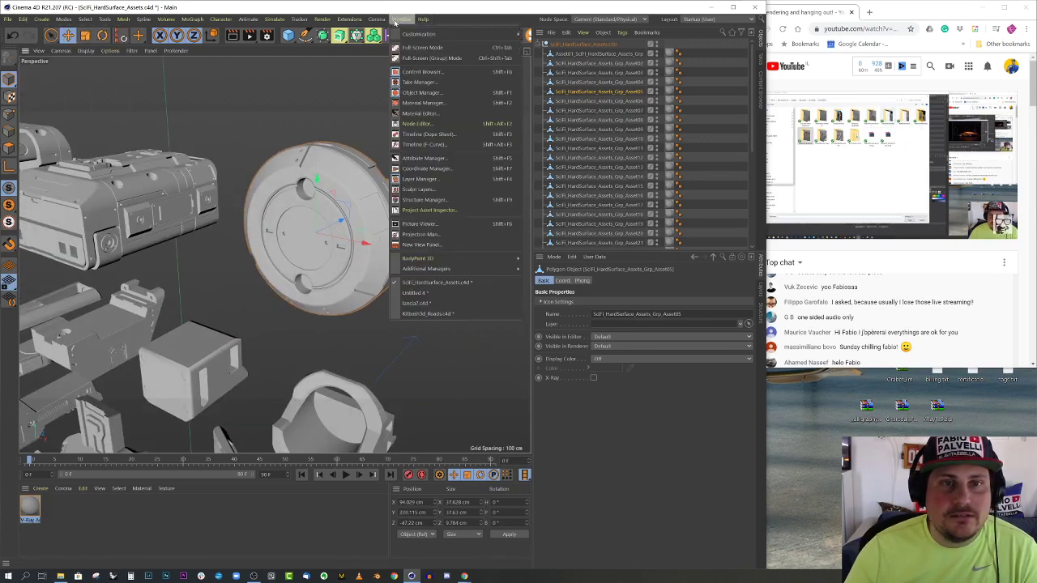
pyautogui.click(427, 292)
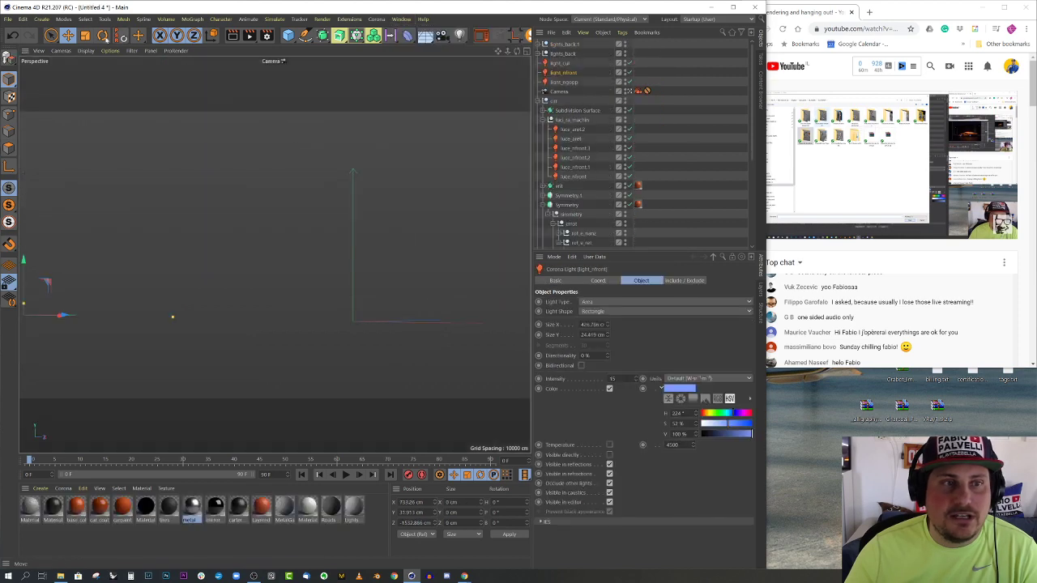
# Save the car project in the desktop arts folder, naming the file with the artist's first name followed by "s_entry"
pyautogui.click(8, 19)
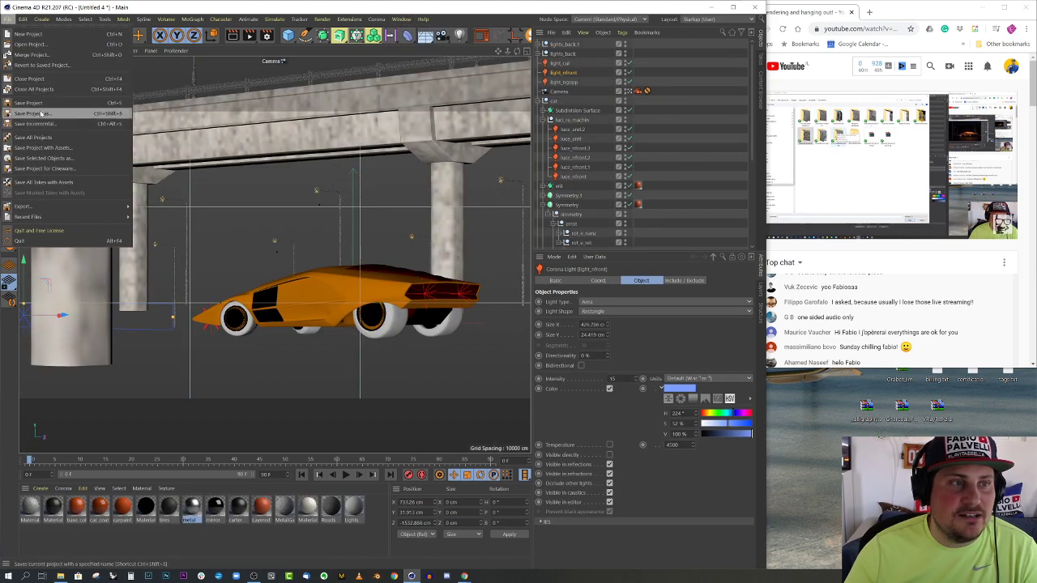
pyautogui.click(38, 103)
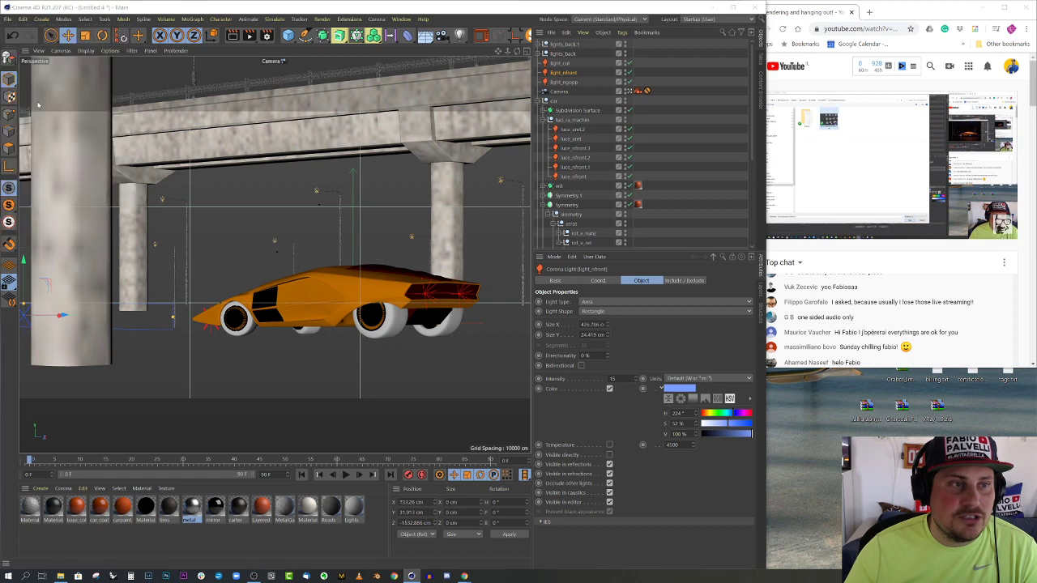
pyautogui.click(45, 178)
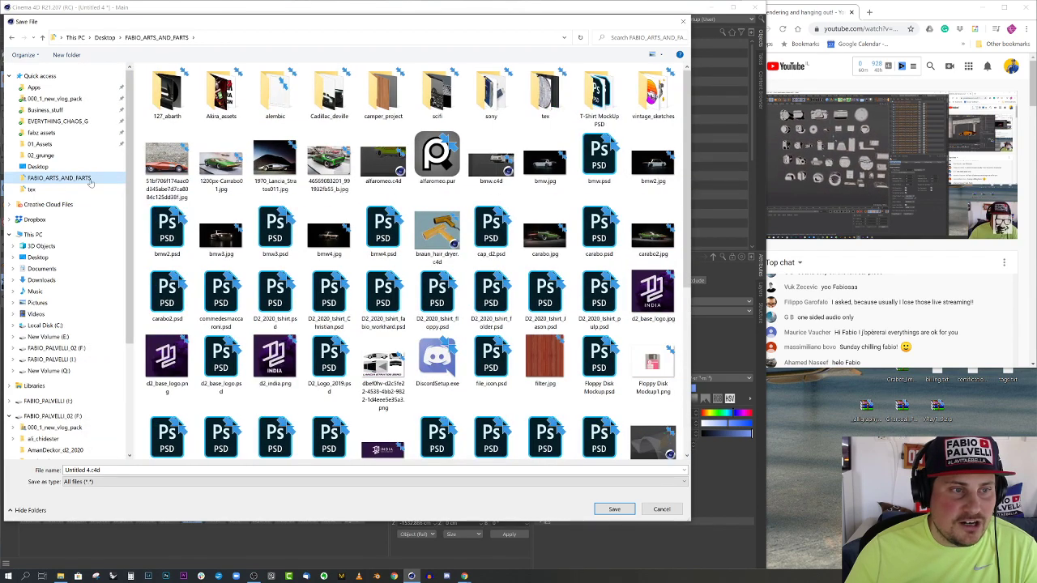
pyautogui.moveTo(129, 433); pyautogui.dragTo(108, 434)
pyautogui.click(82, 470)
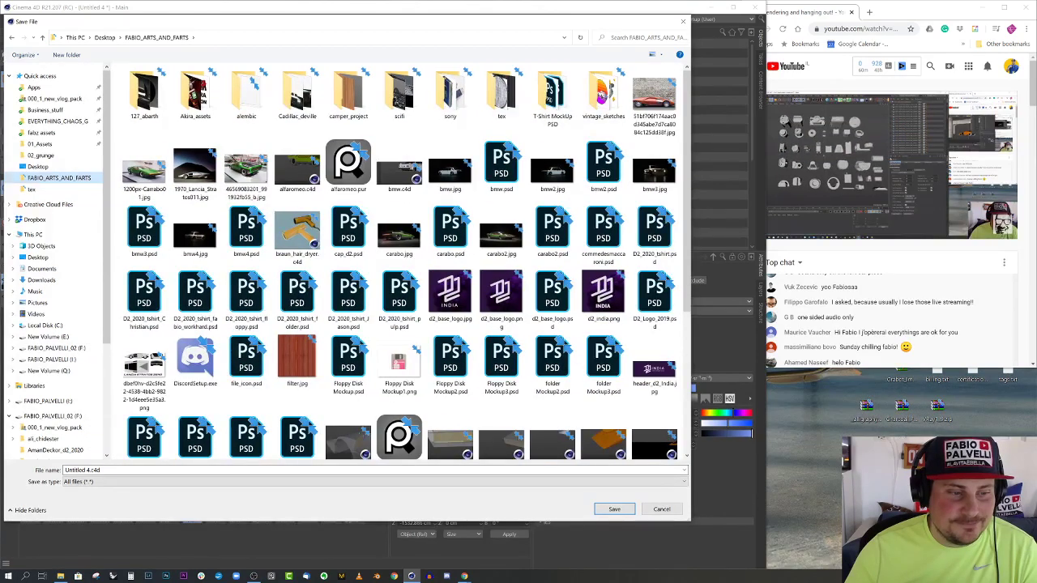
pyautogui.hotkey('ctrl', 'a')
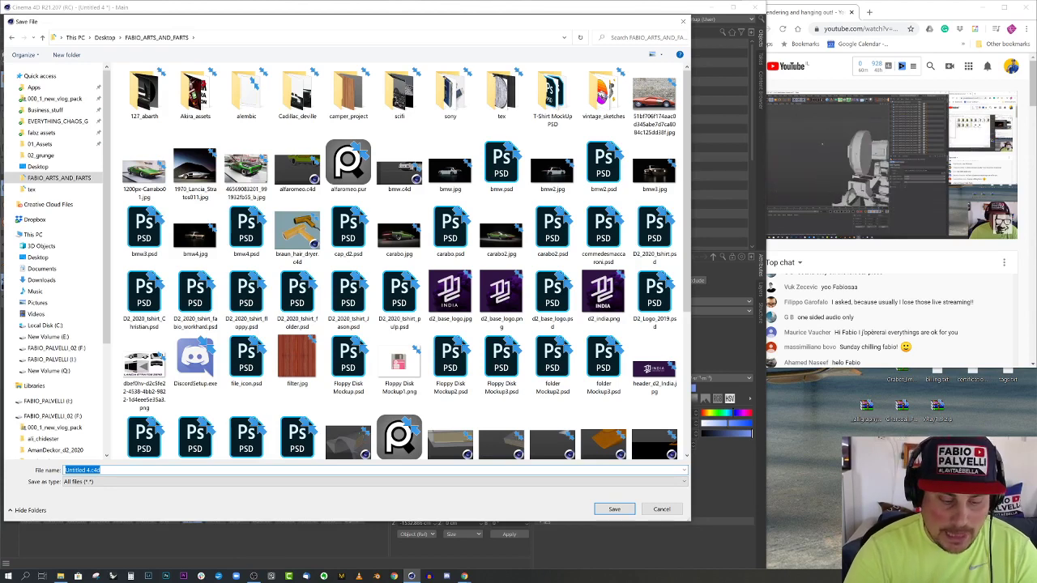
pyautogui.write('Fab')
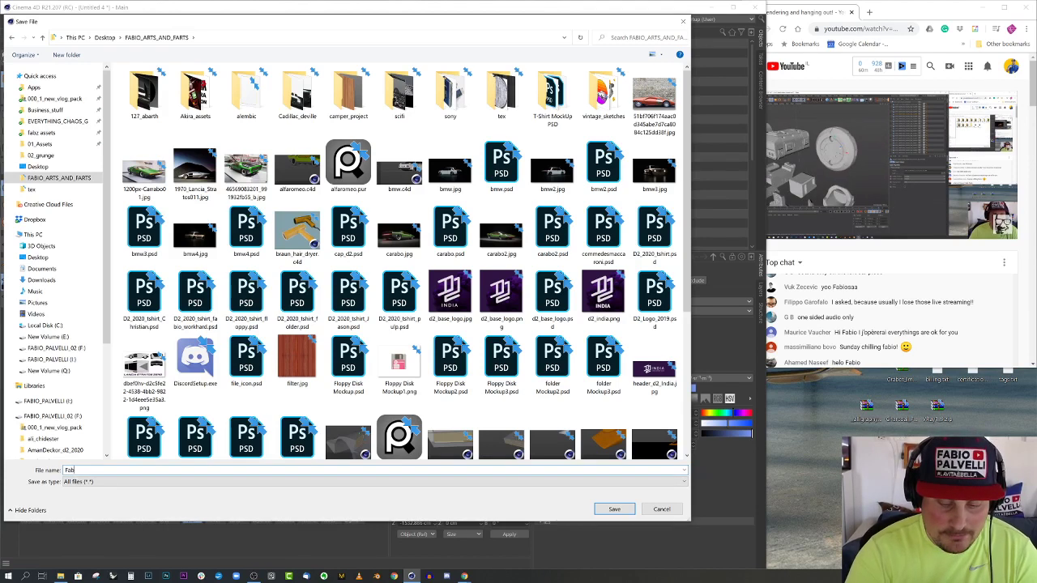
pyautogui.write("io's E")
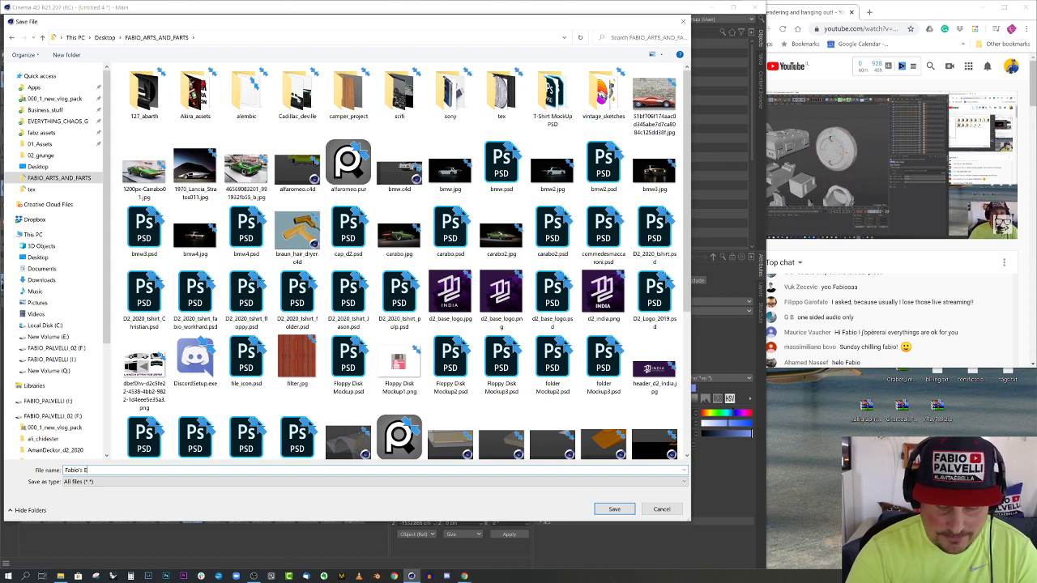
pyautogui.press('BackSpace')
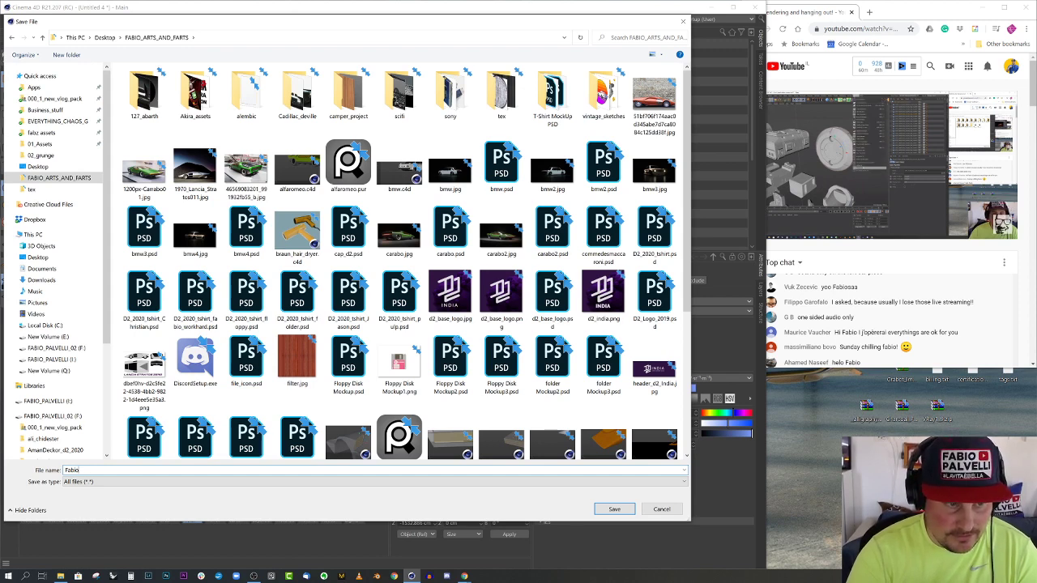
pyautogui.write('s_e')
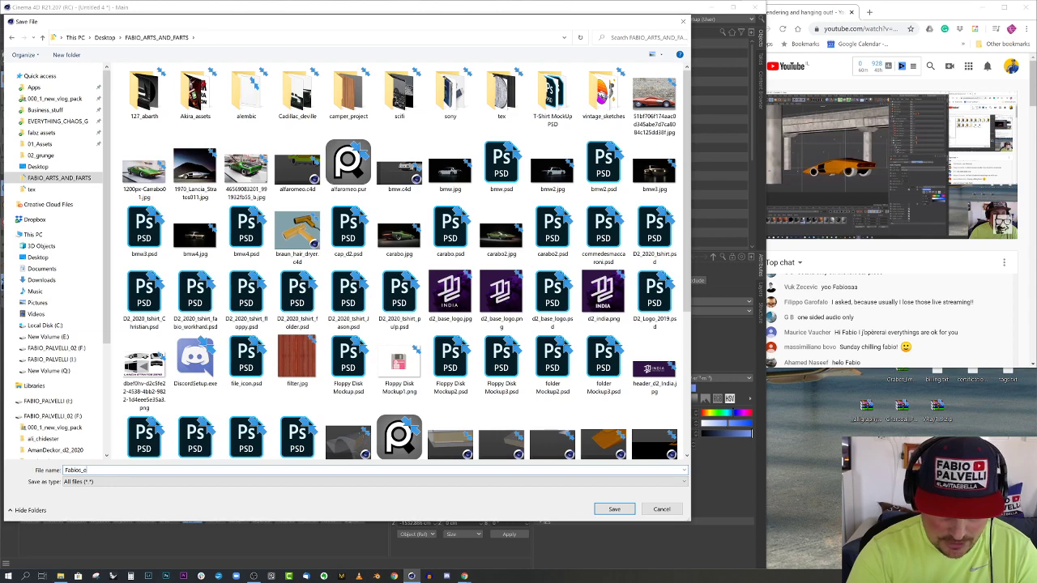
pyautogui.write('ntry')
pyautogui.press('Return')
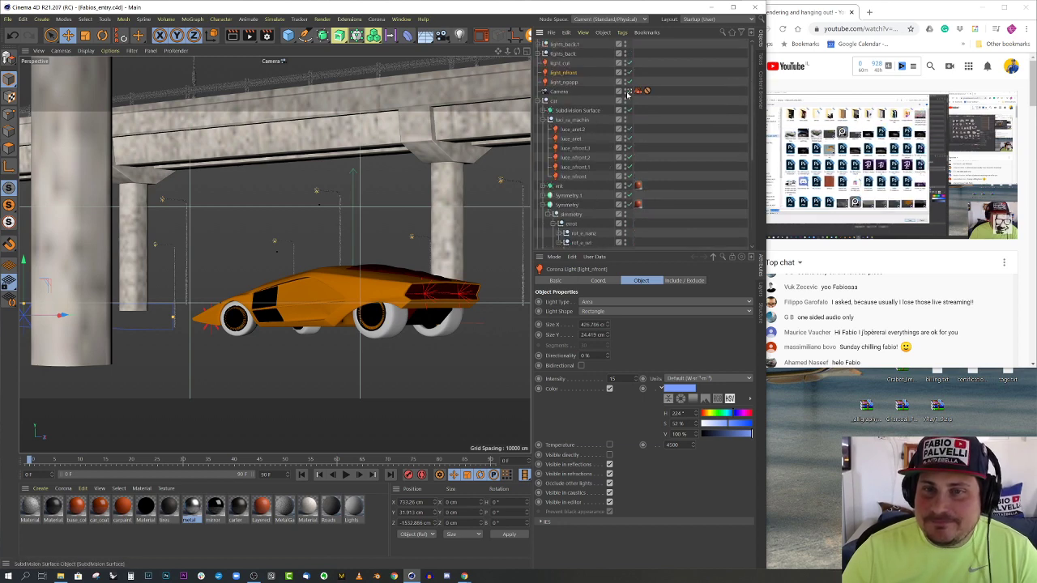
# Leave the scene camera, close in on the rear wheel and select its Symmetry object, enlarging the object list to see its children
pyautogui.click(638, 90)
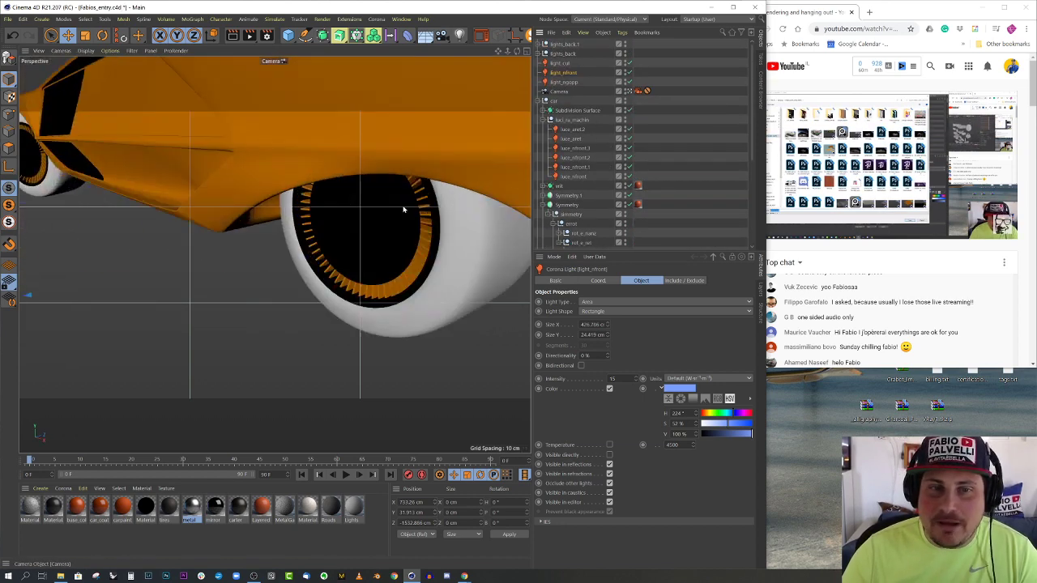
pyautogui.scroll(3, 376, 250)
pyautogui.scroll(-3, 377, 249)
pyautogui.scroll(3, 376, 250)
pyautogui.scroll(2, 377, 249)
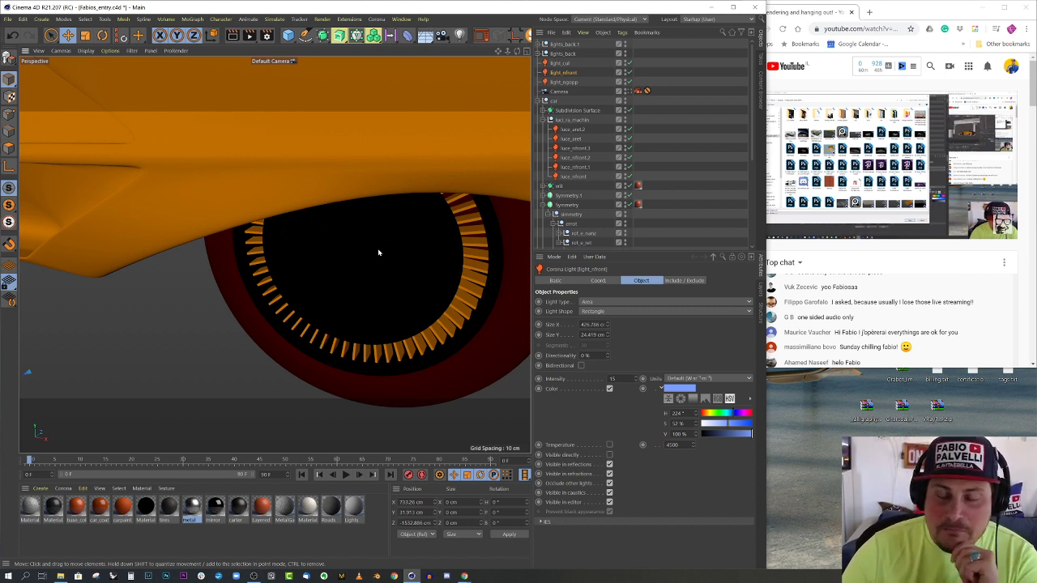
pyautogui.click(377, 253)
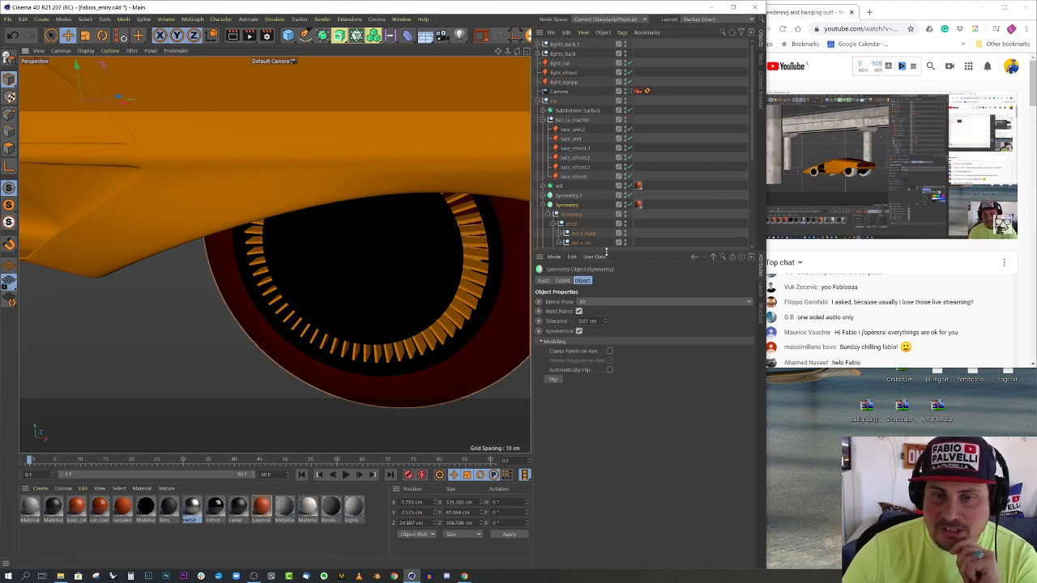
pyautogui.moveTo(606, 252); pyautogui.dragTo(606, 338)
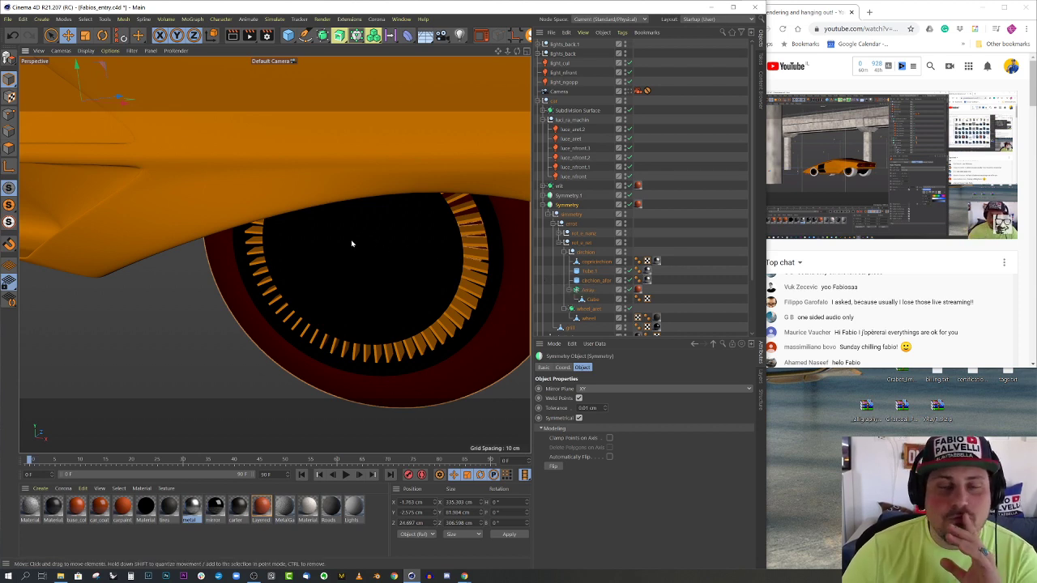
pyautogui.scroll(-2, 346, 242)
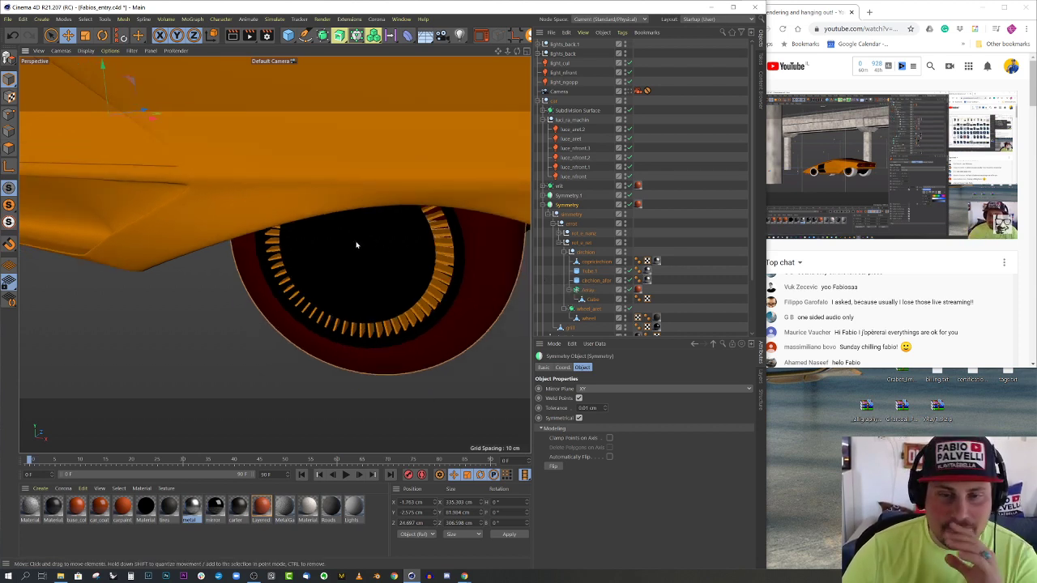
# Isolate the wheel null under the Symmetry object with MagicSolo
pyautogui.click(569, 223)
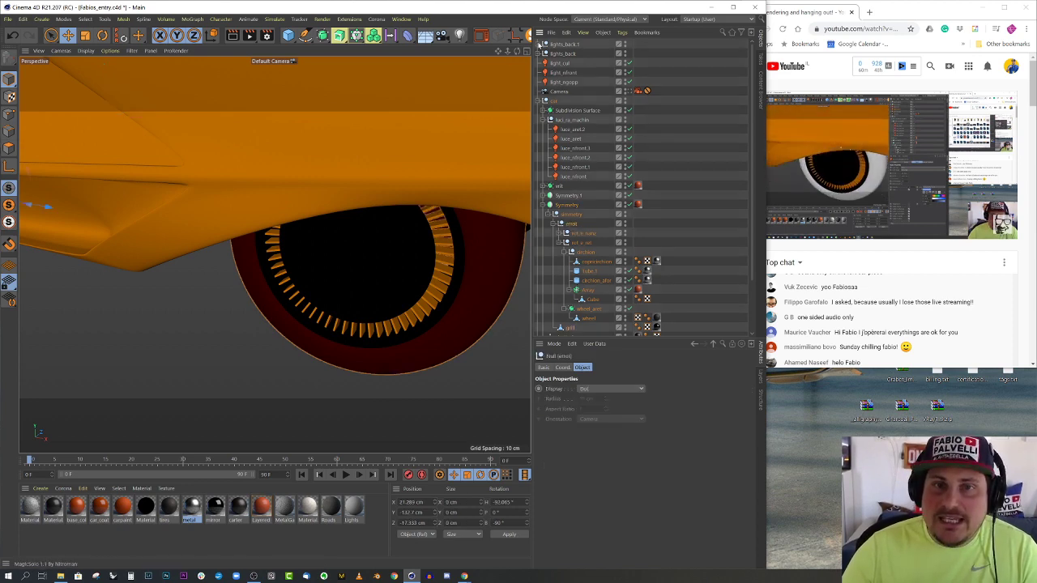
pyautogui.moveTo(531, 45); pyautogui.dragTo(550, 46)
pyautogui.click(532, 35)
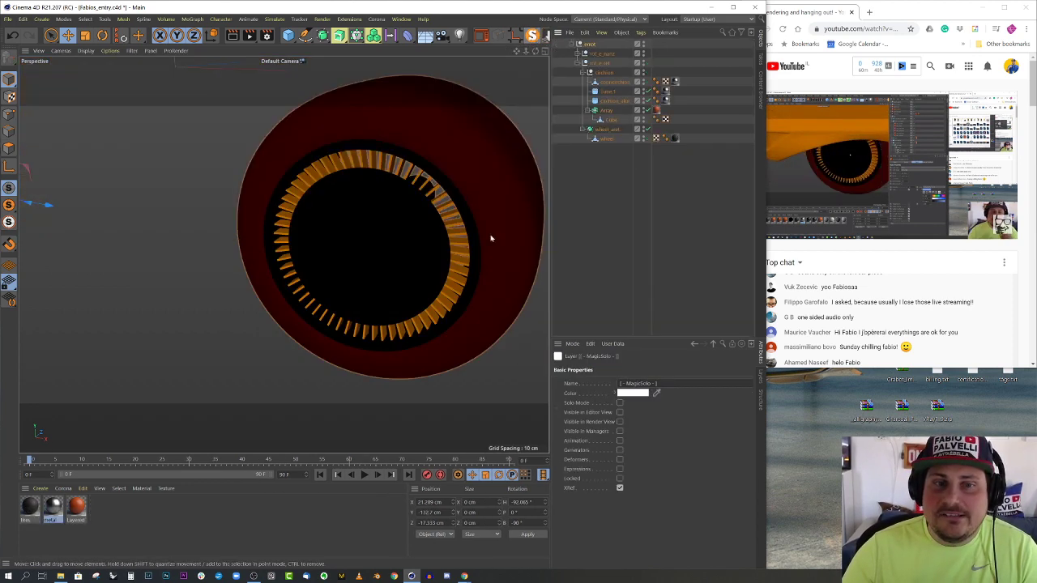
# Create a new standard Corona material and assign it to the black hubcap disc inside the wheel
pyautogui.moveTo(463, 272)
pyautogui.keyDown('alt'); pyautogui.mouseDown()
pyautogui.moveTo(455, 253)
pyautogui.moveTo(467, 258)
pyautogui.mouseUp(); pyautogui.keyUp('alt')
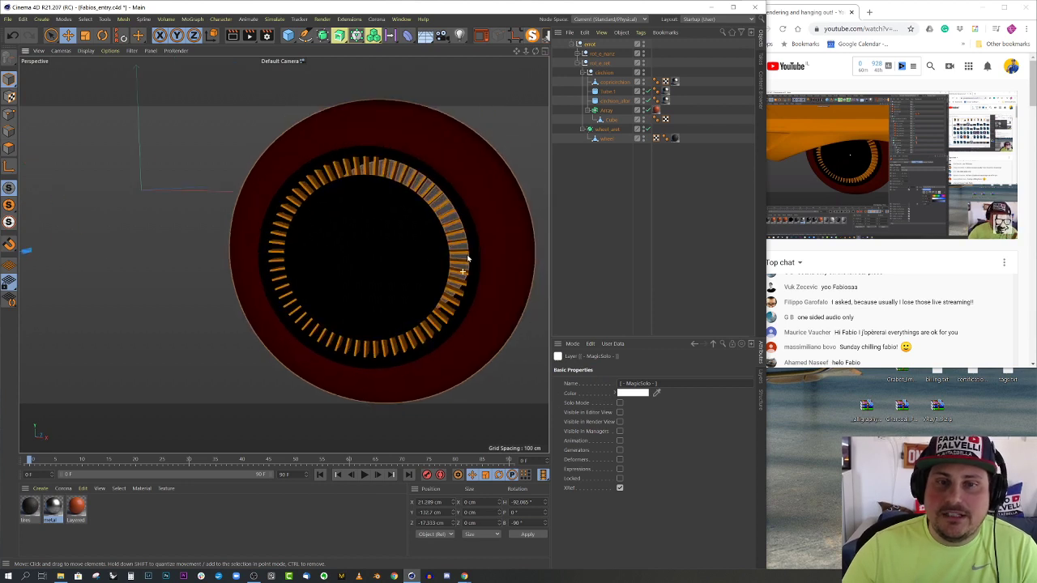
pyautogui.click(409, 252)
pyautogui.scroll(3, 454, 231)
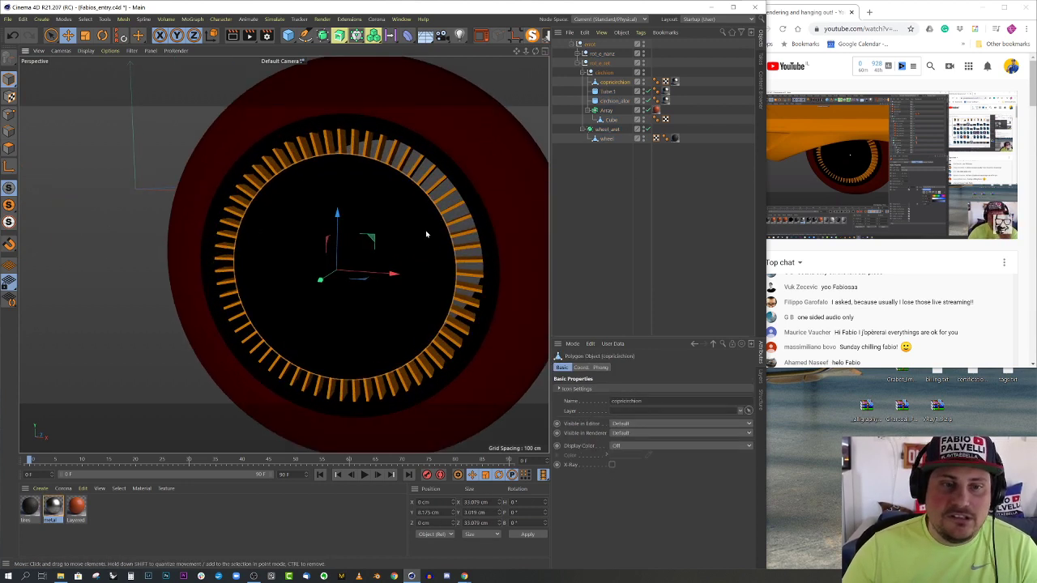
pyautogui.scroll(-2, 426, 234)
pyautogui.click(63, 488)
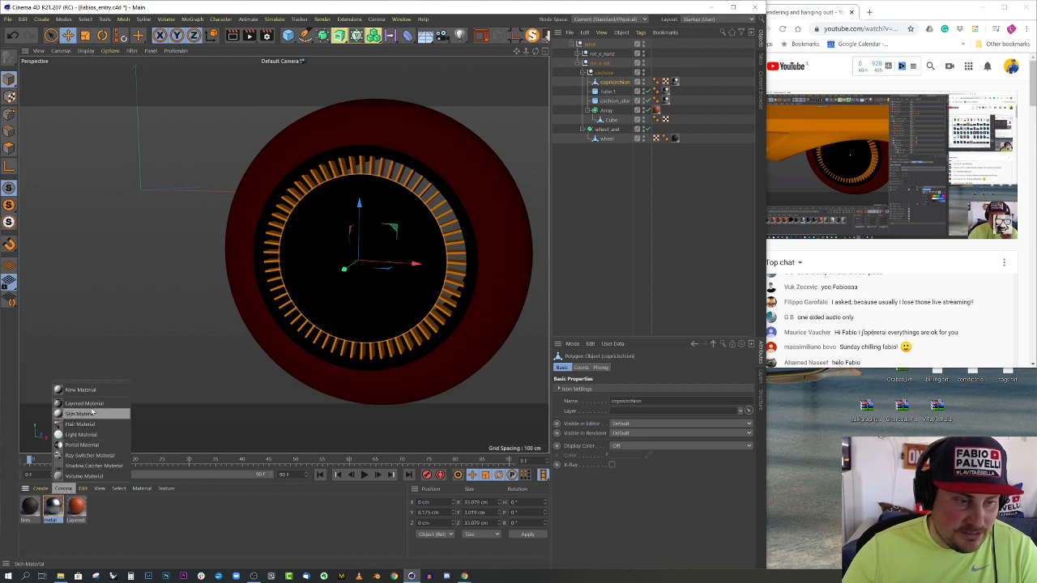
pyautogui.click(81, 389)
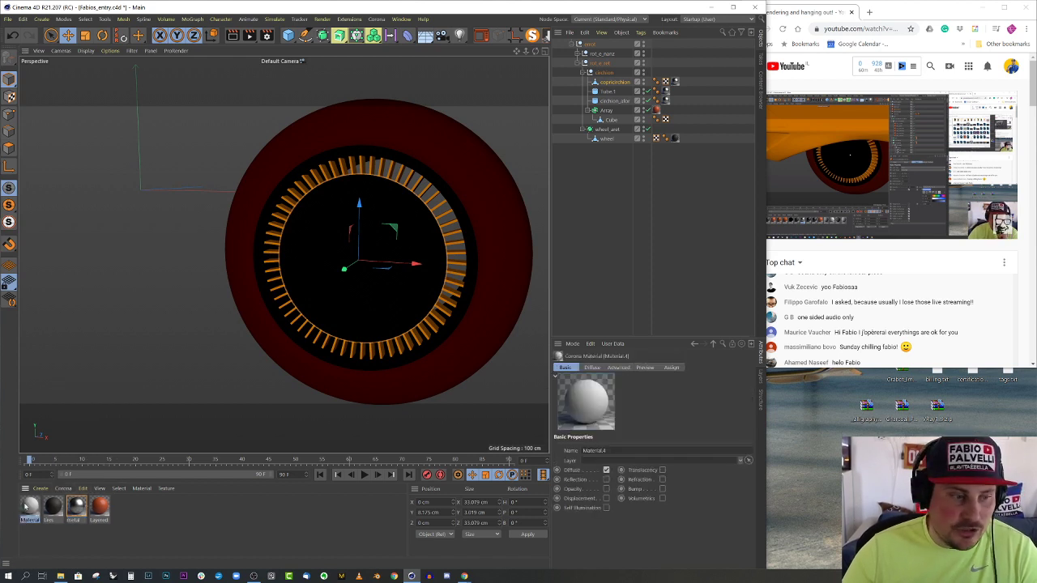
pyautogui.moveTo(30, 506); pyautogui.dragTo(616, 83)
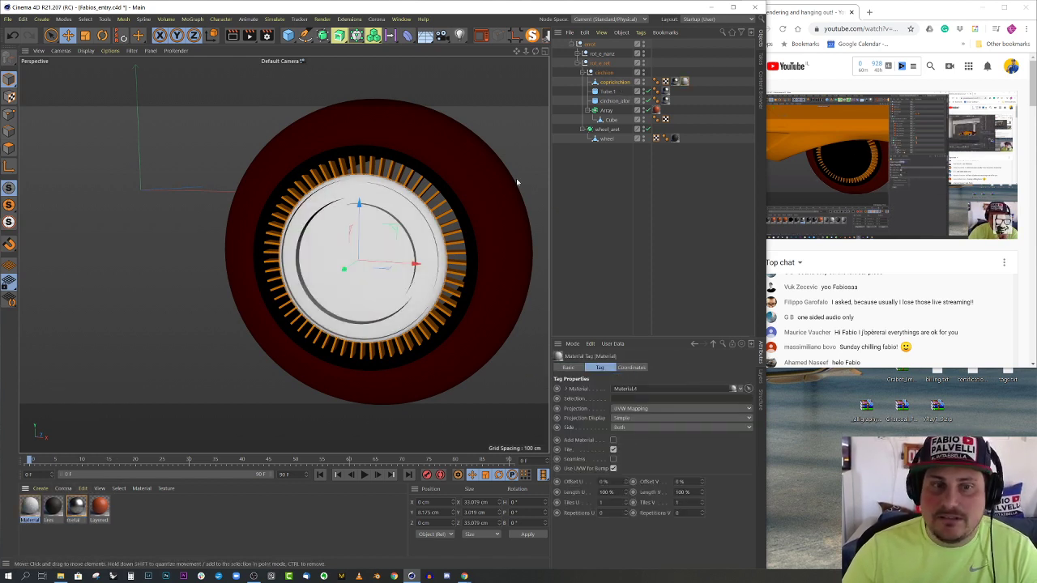
pyautogui.keyDown('alt'); pyautogui.moveTo(516, 182); pyautogui.dragTo(491, 195); pyautogui.keyUp('alt')
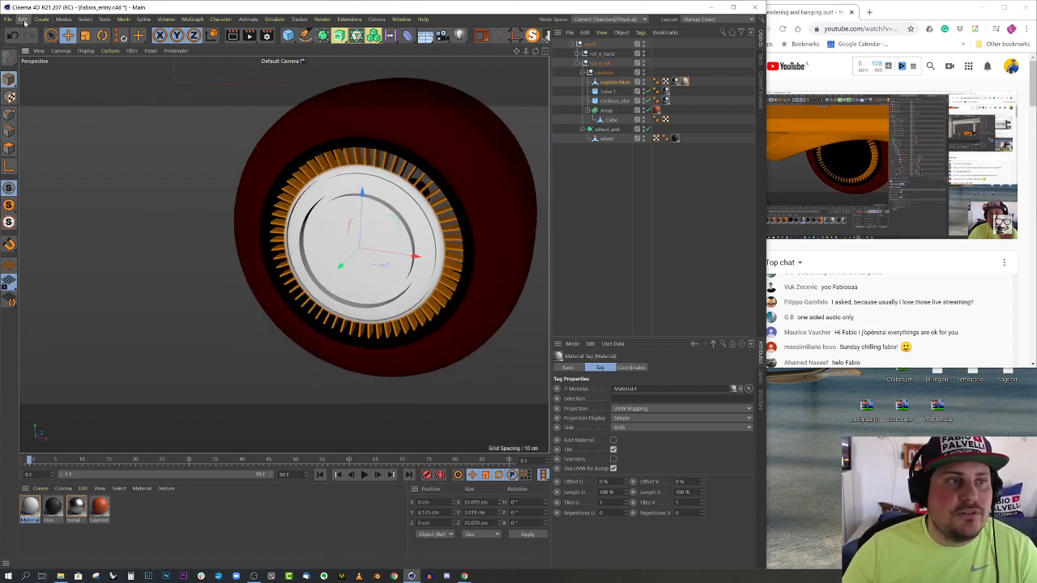
# Paste the copied SciFi_HardSurface_Assets_Grp_Asset05 disc into the isolated wheel scene
pyautogui.click(25, 22)
pyautogui.click(41, 82)
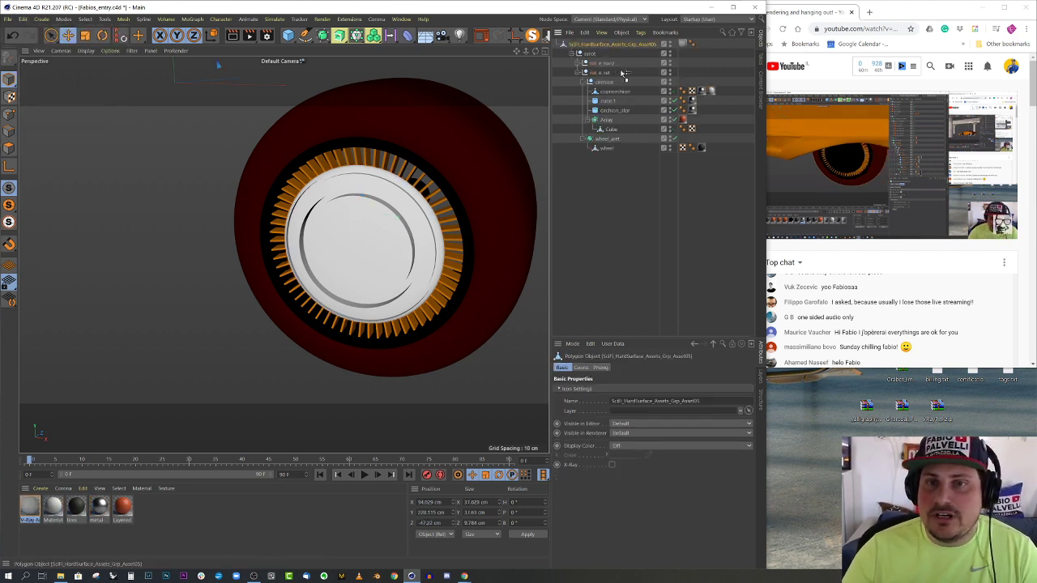
# Make the pasted disc a child of the rear wheel's hubcap and zero its X, Y and Z position
pyautogui.moveTo(624, 73); pyautogui.dragTo(619, 92)
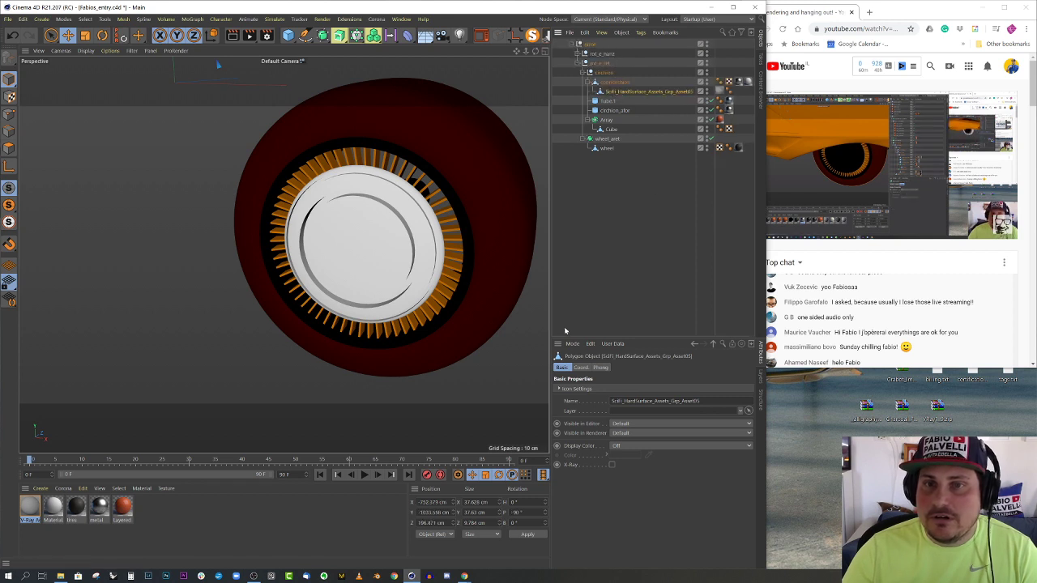
pyautogui.click(431, 502)
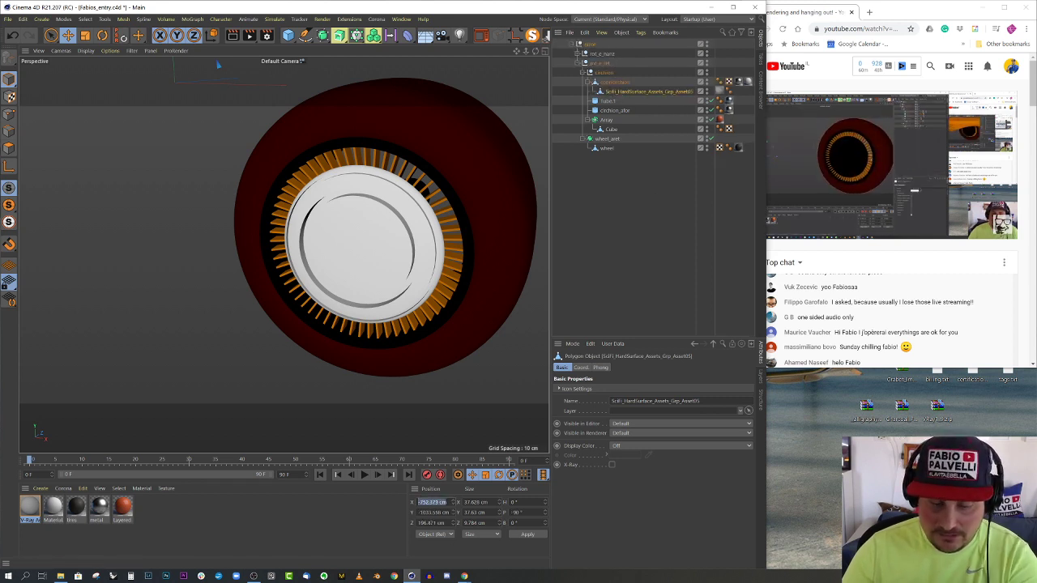
pyautogui.press('BackSpace')
pyautogui.press('BackSpace')
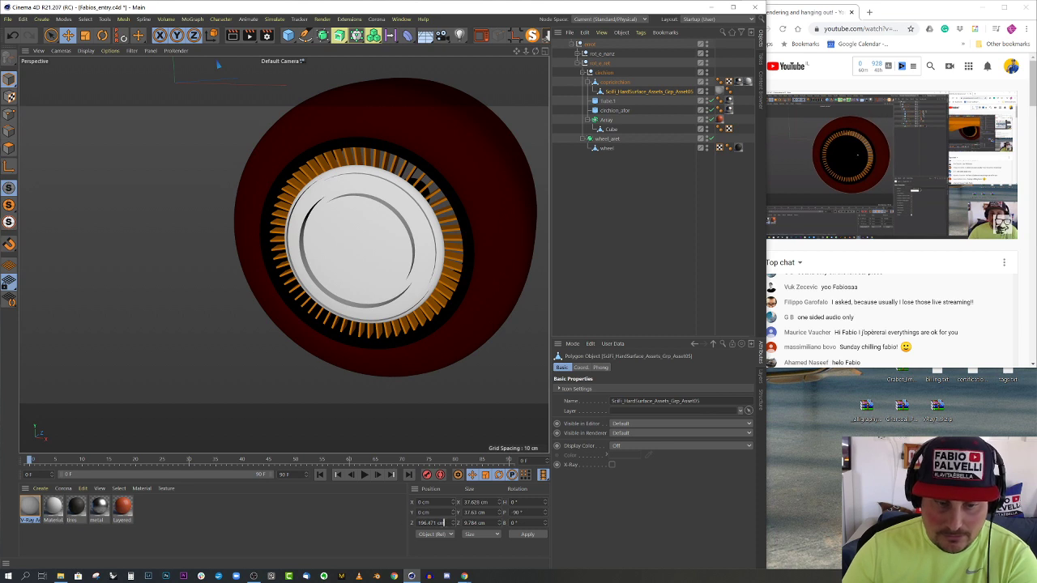
pyautogui.press('BackSpace')
pyautogui.press('Return')
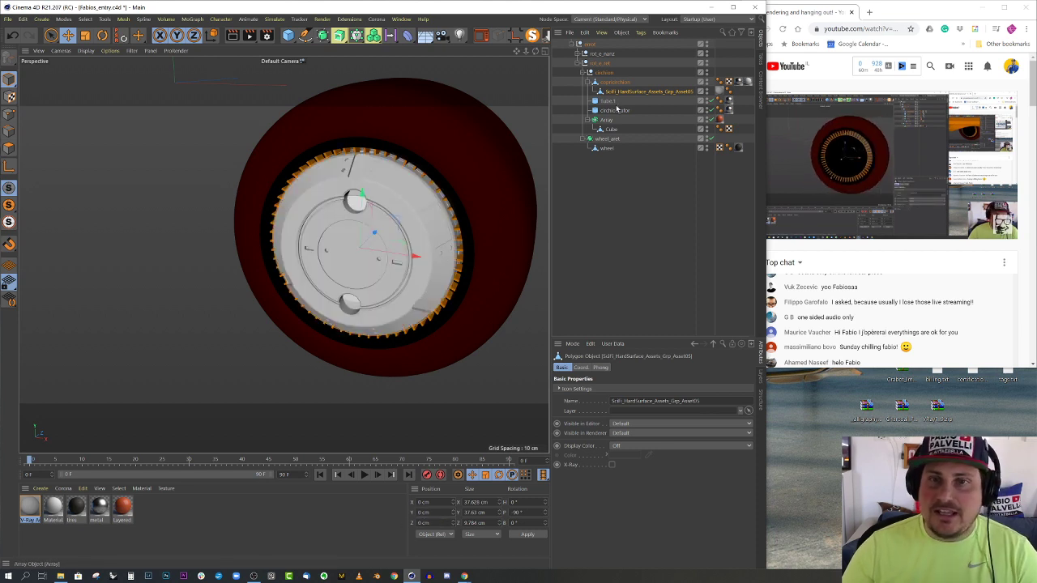
# Take the disc out of the hubcap, keeping it in the rear wheel's rim null, and delete the old hubcap
pyautogui.moveTo(610, 86); pyautogui.dragTo(607, 77)
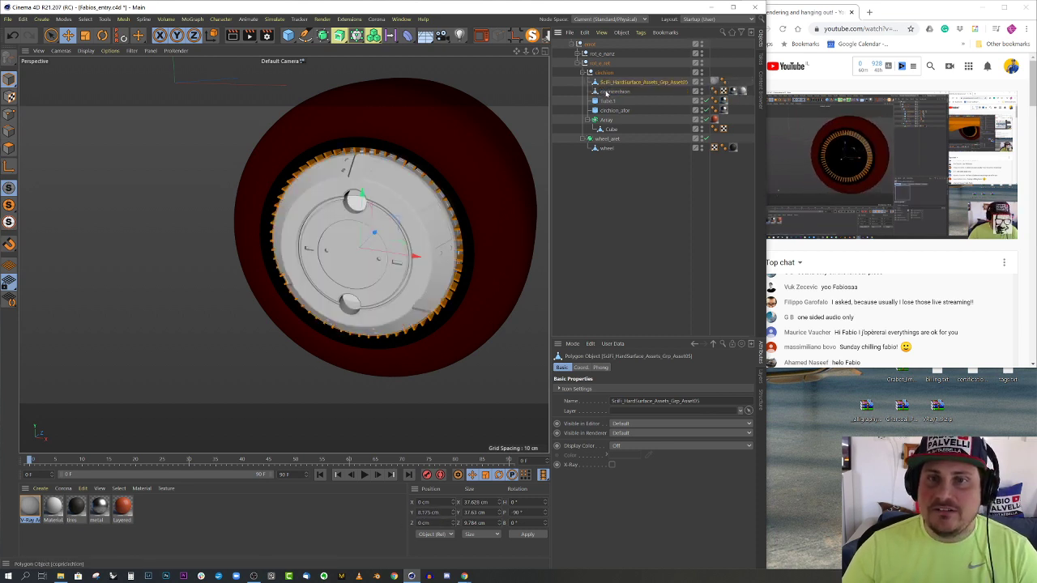
pyautogui.click(607, 93)
pyautogui.press('Delete')
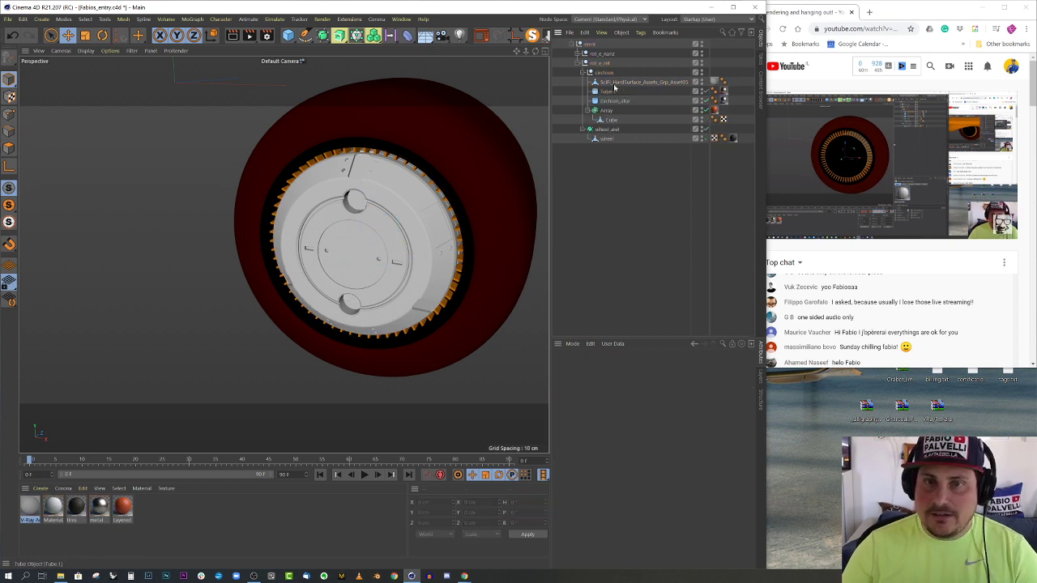
# Reduce the rear wheel disc's thickness to about 7.8 cm, shift it slightly along its axis and scale its face to about 35.7 cm
pyautogui.click(616, 83)
pyautogui.keyDown('alt'); pyautogui.moveTo(383, 250); pyautogui.dragTo(348, 270); pyautogui.keyUp('alt')
pyautogui.press('t')
pyautogui.press('e')
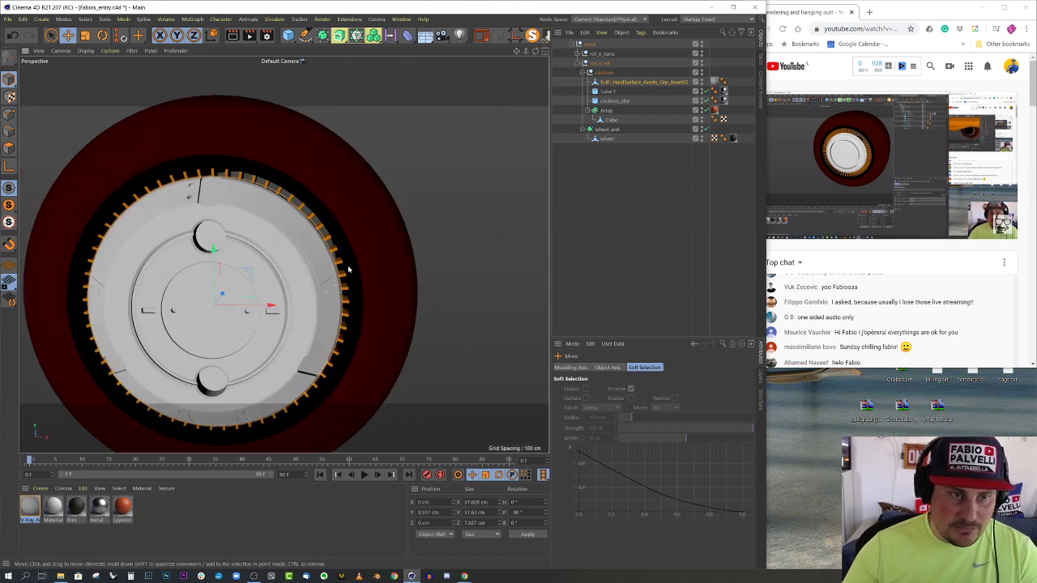
pyautogui.keyDown('alt'); pyautogui.moveTo(348, 270); pyautogui.dragTo(429, 249, button='middle'); pyautogui.keyUp('alt')
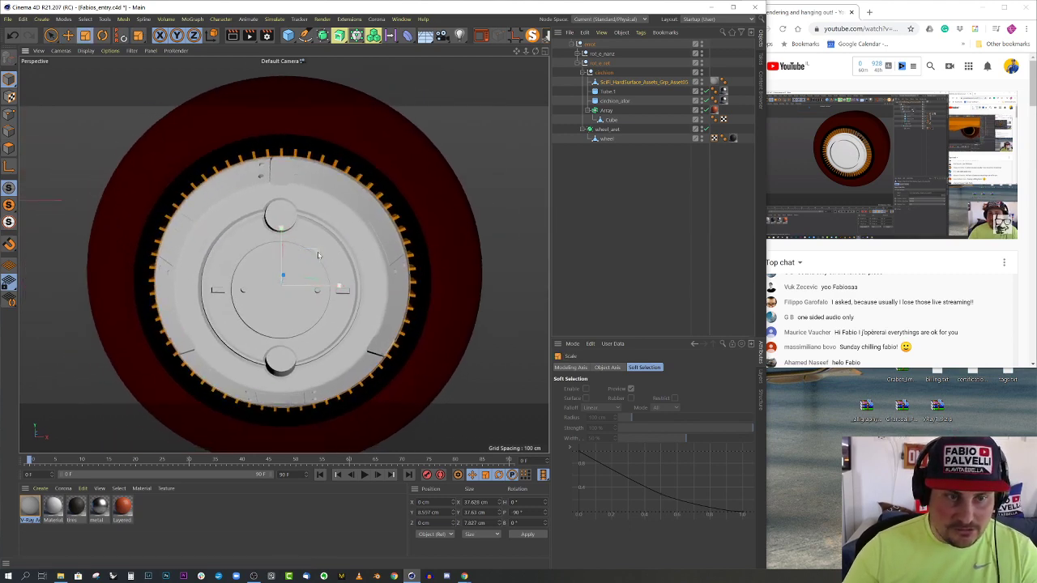
pyautogui.moveTo(317, 255); pyautogui.dragTo(318, 257)
pyautogui.keyDown('alt'); pyautogui.moveTo(334, 259); pyautogui.dragTo(251, 301, button='right'); pyautogui.keyUp('alt')
pyautogui.moveTo(314, 296)
pyautogui.keyDown('alt'); pyautogui.mouseDown()
pyautogui.moveTo(341, 294)
pyautogui.moveTo(321, 284)
pyautogui.mouseUp(); pyautogui.keyUp('alt')
pyautogui.keyDown('alt'); pyautogui.moveTo(315, 270); pyautogui.dragTo(434, 252, button='right'); pyautogui.keyUp('alt')
pyautogui.moveTo(388, 253)
pyautogui.keyDown('alt'); pyautogui.mouseDown()
pyautogui.moveTo(400, 280)
pyautogui.moveTo(373, 263)
pyautogui.mouseUp(); pyautogui.keyUp('alt')
pyautogui.keyDown('alt'); pyautogui.moveTo(373, 263); pyautogui.dragTo(215, 307, button='right'); pyautogui.keyUp('alt')
pyautogui.keyDown('alt'); pyautogui.moveTo(187, 251); pyautogui.dragTo(315, 266, button='right'); pyautogui.keyUp('alt')
pyautogui.keyDown('alt'); pyautogui.moveTo(236, 281); pyautogui.dragTo(203, 273); pyautogui.keyUp('alt')
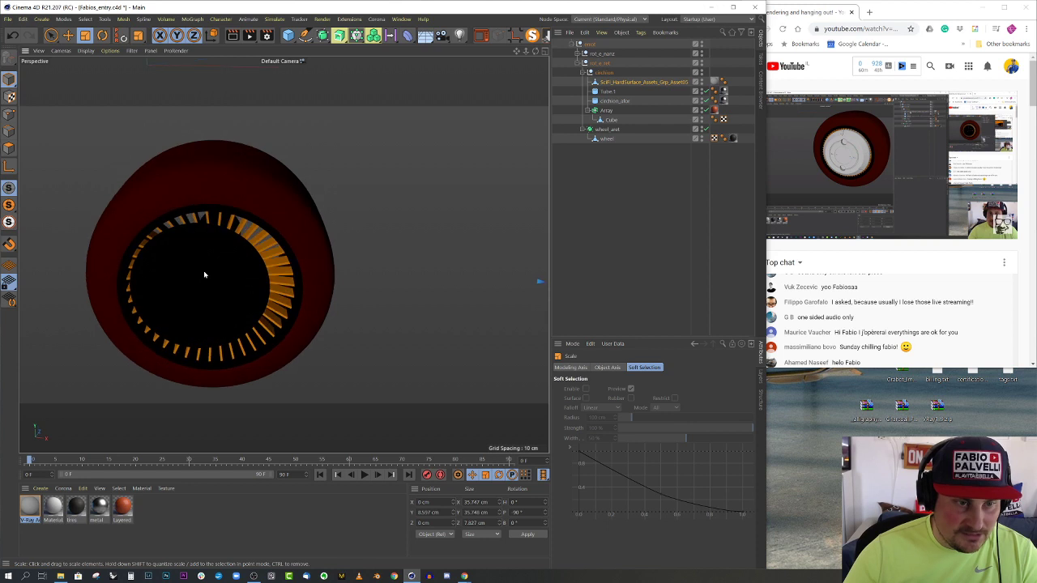
pyautogui.keyDown('alt'); pyautogui.moveTo(203, 273); pyautogui.dragTo(227, 273, button='right'); pyautogui.keyUp('alt')
# Locate the front wheel's hubcap in the object hierarchy and set the heading rotation of the front wheel's null to 0°
pyautogui.click(221, 275)
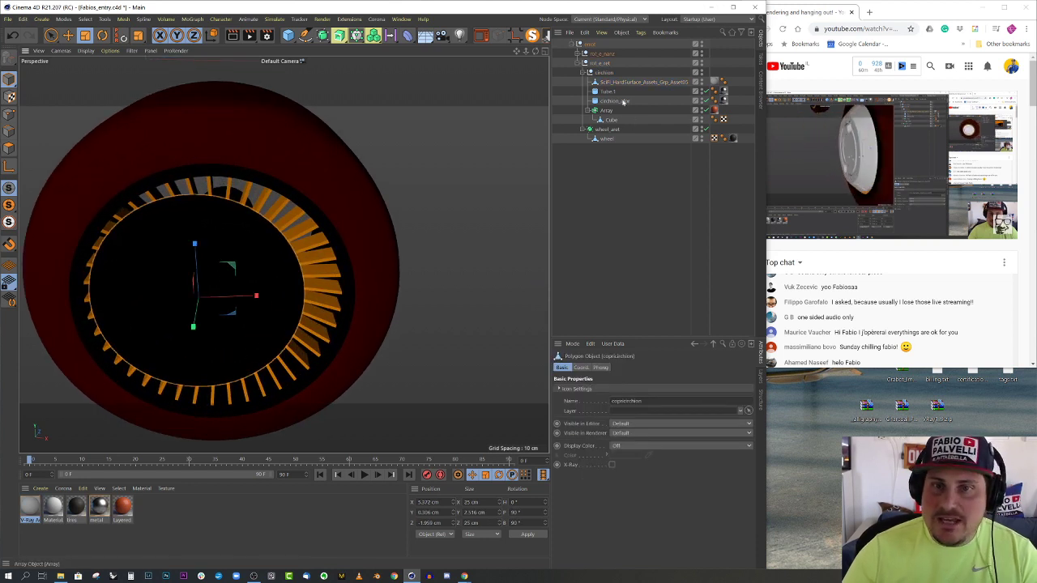
pyautogui.click(577, 54)
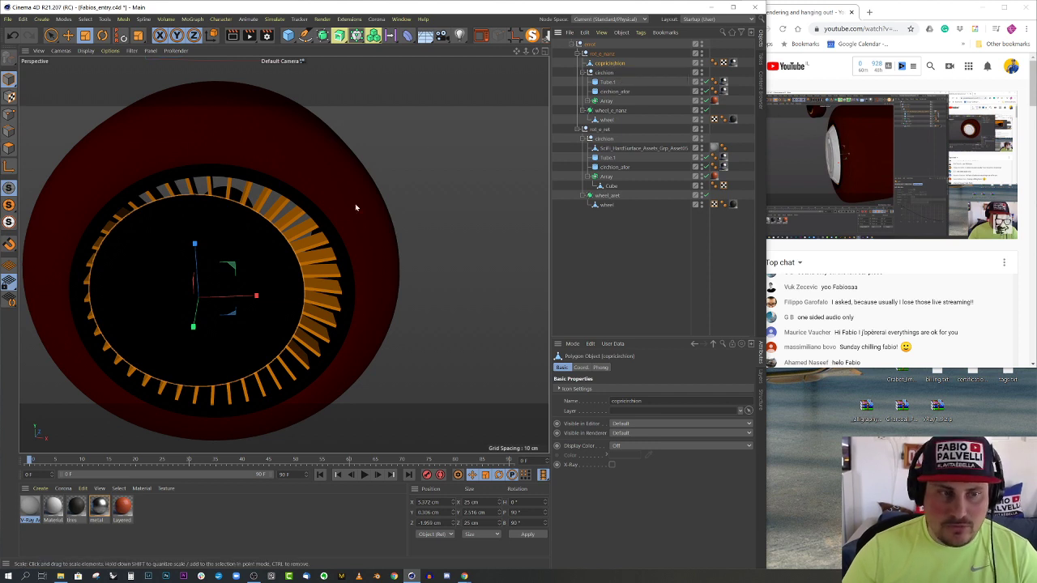
pyautogui.keyDown('alt'); pyautogui.moveTo(354, 208); pyautogui.dragTo(282, 223); pyautogui.keyUp('alt')
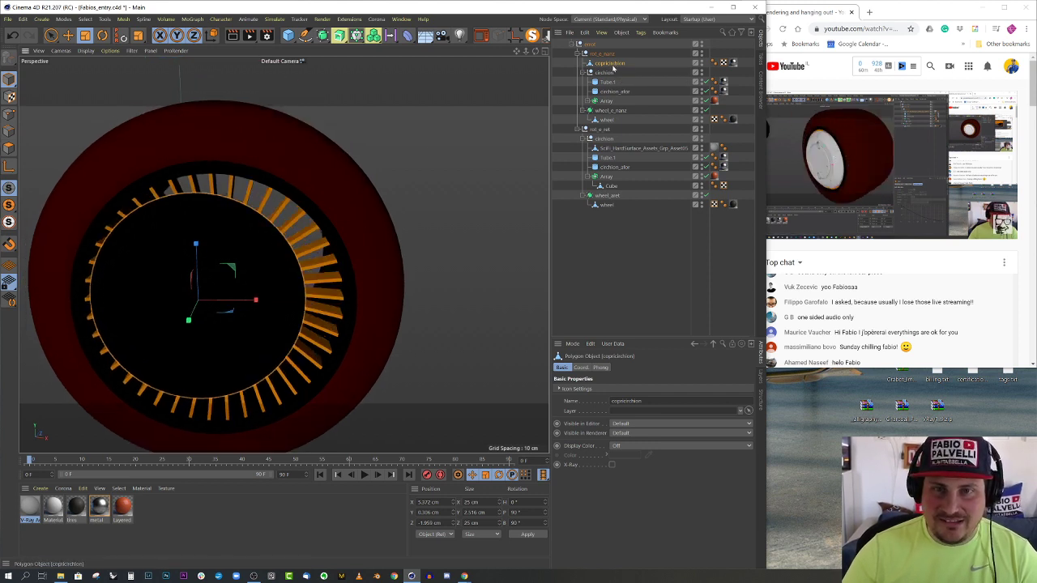
pyautogui.click(601, 53)
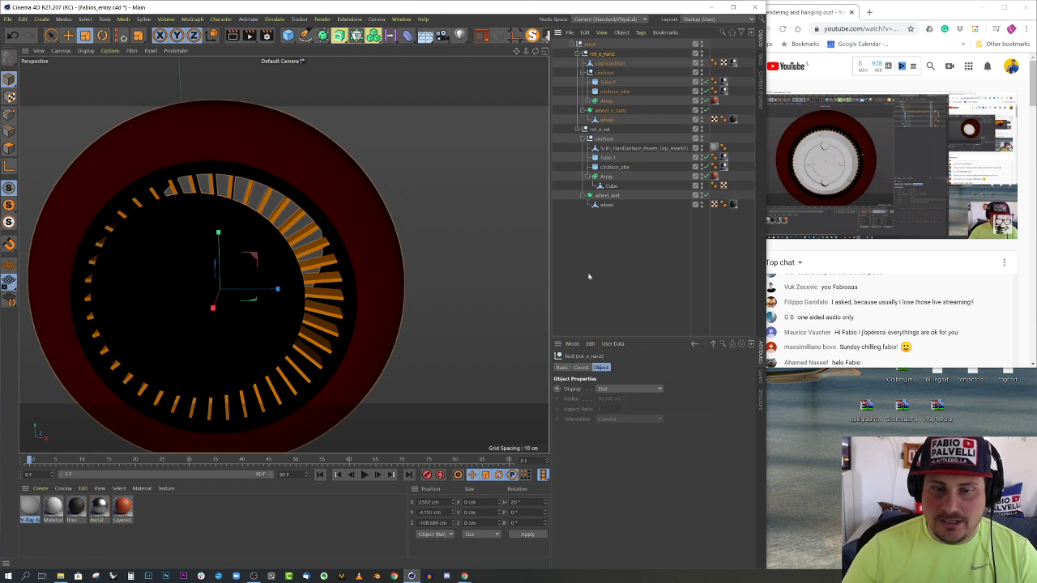
pyautogui.write('0')
pyautogui.press('Return')
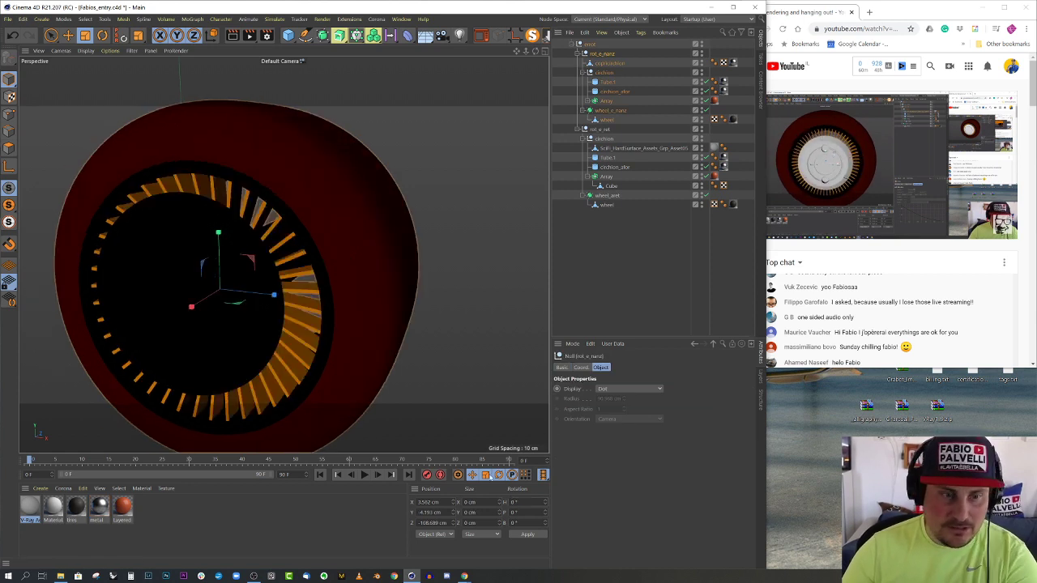
pyautogui.scroll(-4, 343, 257)
pyautogui.keyDown('alt'); pyautogui.moveTo(284, 288); pyautogui.dragTo(310, 296); pyautogui.keyUp('alt')
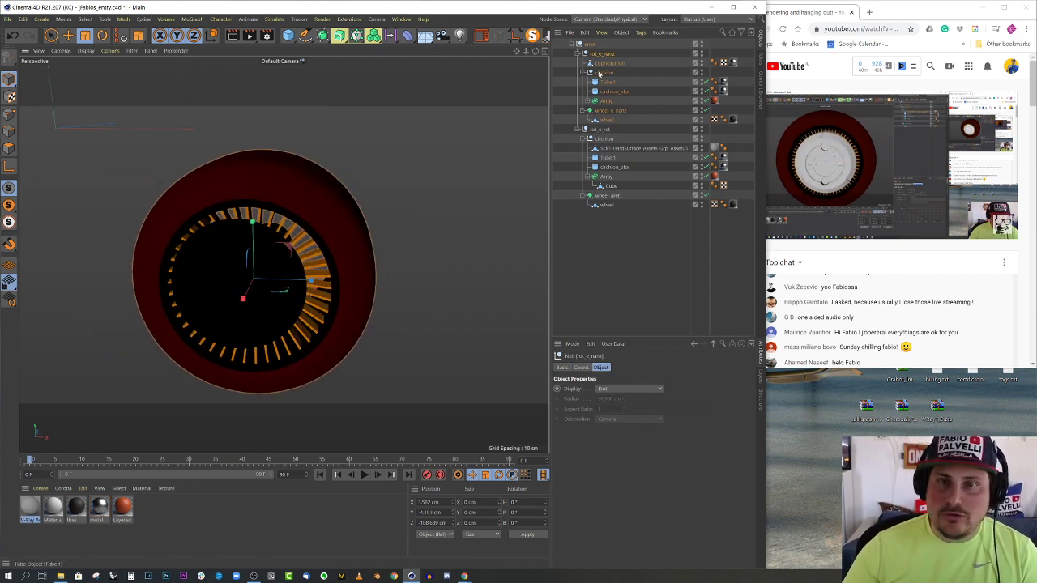
# Delete the front wheel's hubcap and copy the rear wheel's disc into the front wheel's null with its position zeroed
pyautogui.moveTo(600, 54); pyautogui.dragTo(601, 50)
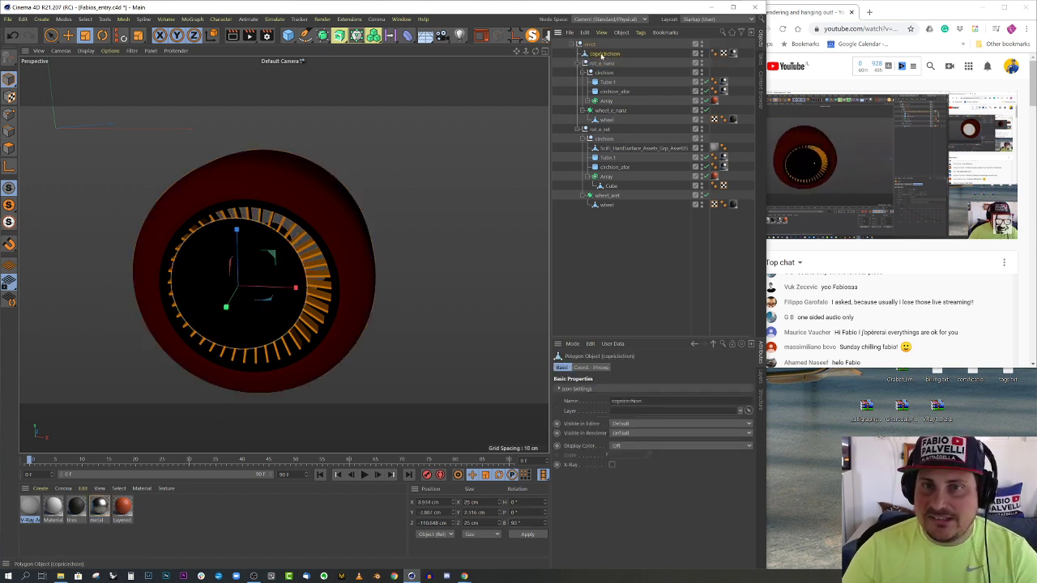
pyautogui.press('Delete')
pyautogui.click(625, 140)
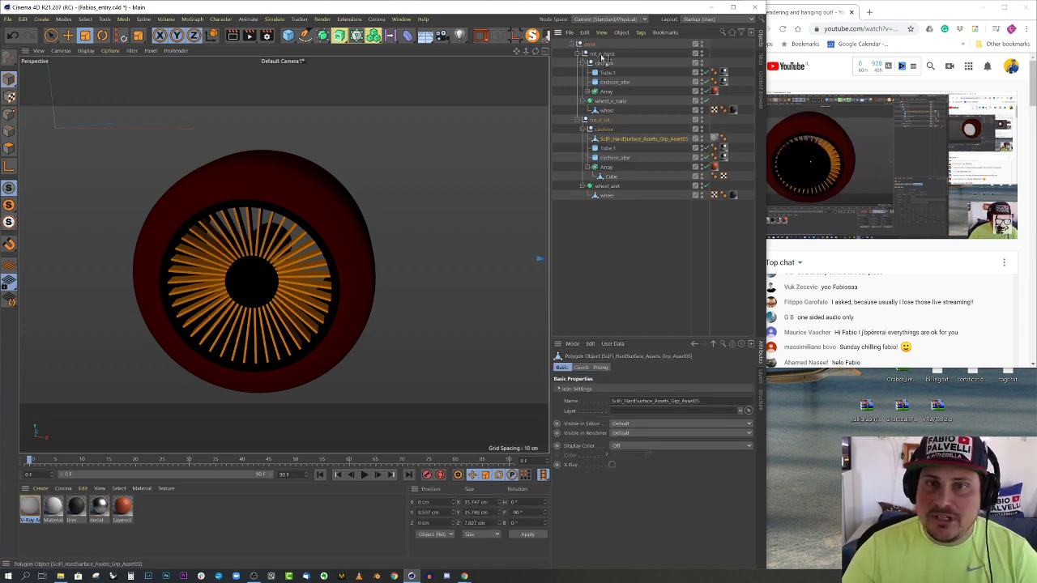
pyautogui.keyDown('ctrl'); pyautogui.moveTo(602, 57); pyautogui.dragTo(604, 58); pyautogui.keyUp('ctrl')
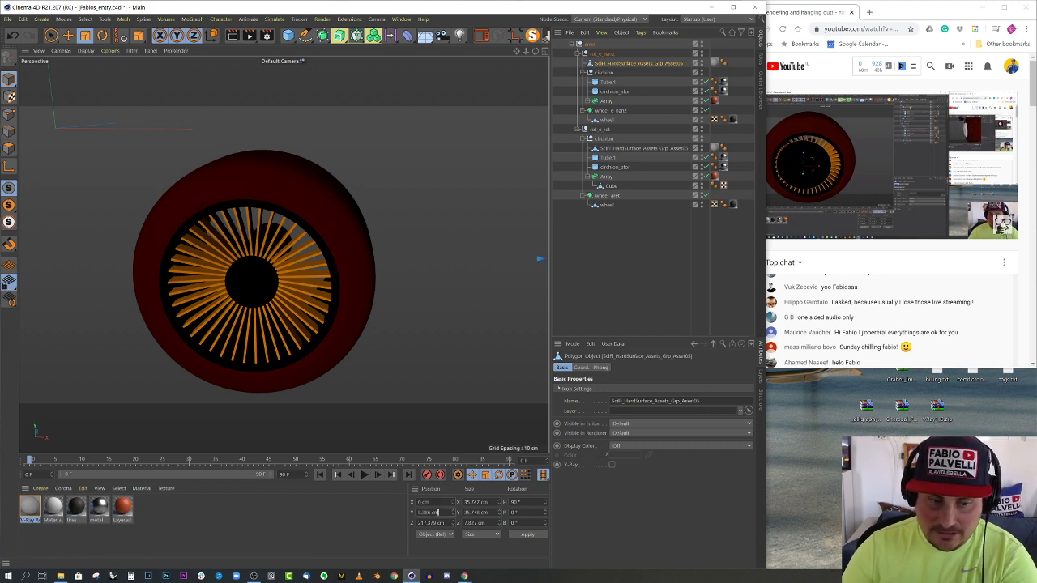
pyautogui.write('0')
pyautogui.press('Return')
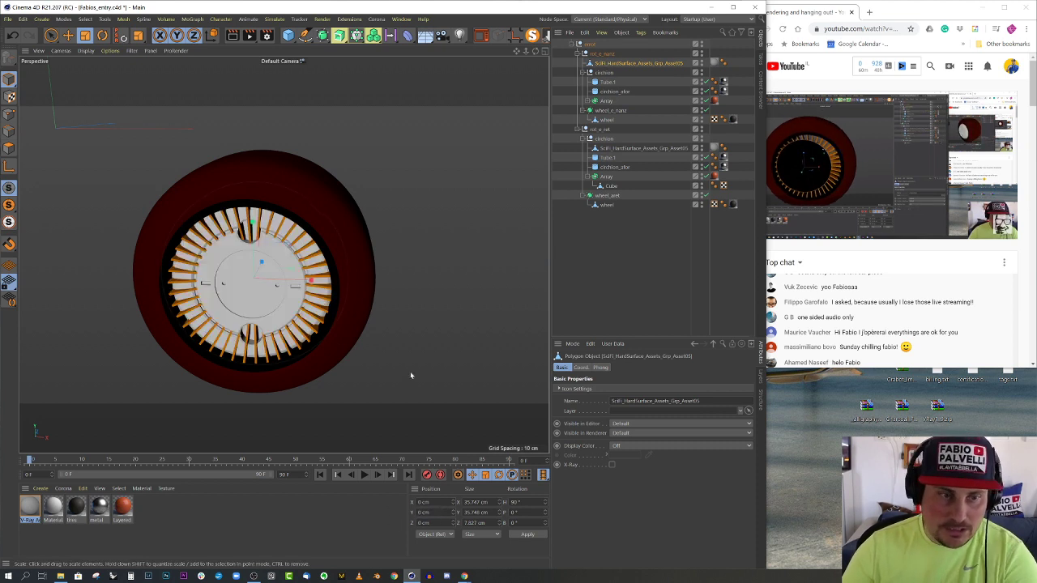
# Move the front wheel's disc outward to about 5.7 cm on X and scale it down to about 23.6 cm across
pyautogui.scroll(5, 281, 296)
pyautogui.press('e')
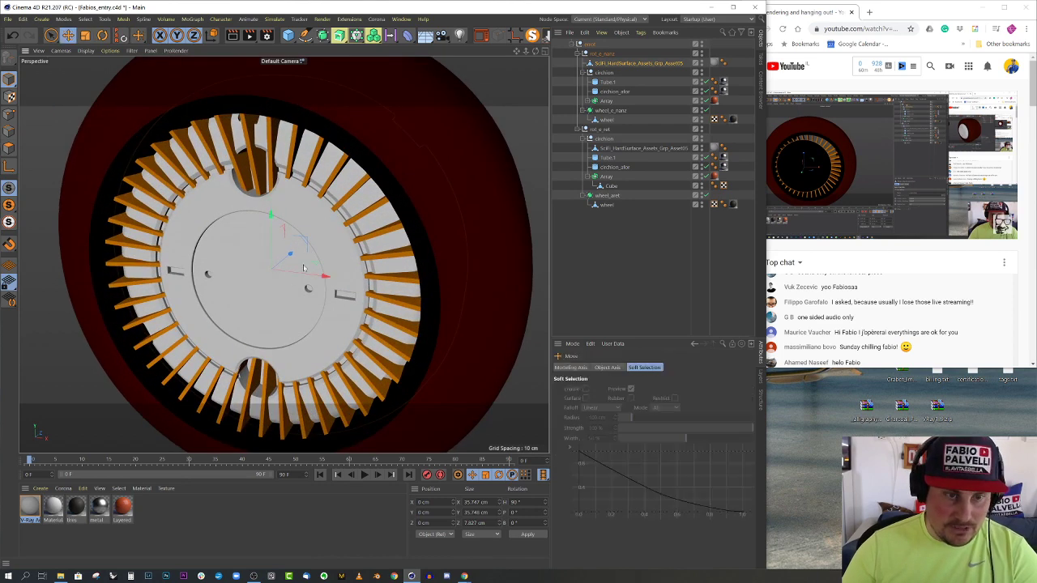
pyautogui.moveTo(291, 256); pyautogui.dragTo(283, 264)
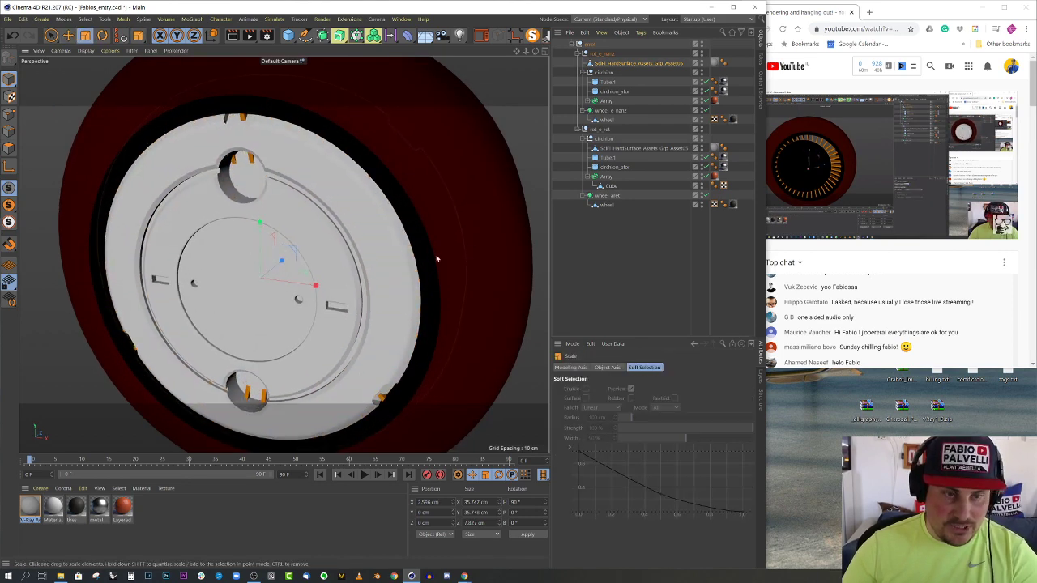
pyautogui.moveTo(436, 259); pyautogui.dragTo(348, 293)
pyautogui.press('e')
pyautogui.moveTo(280, 266); pyautogui.dragTo(305, 274)
pyautogui.scroll(-4, 304, 274)
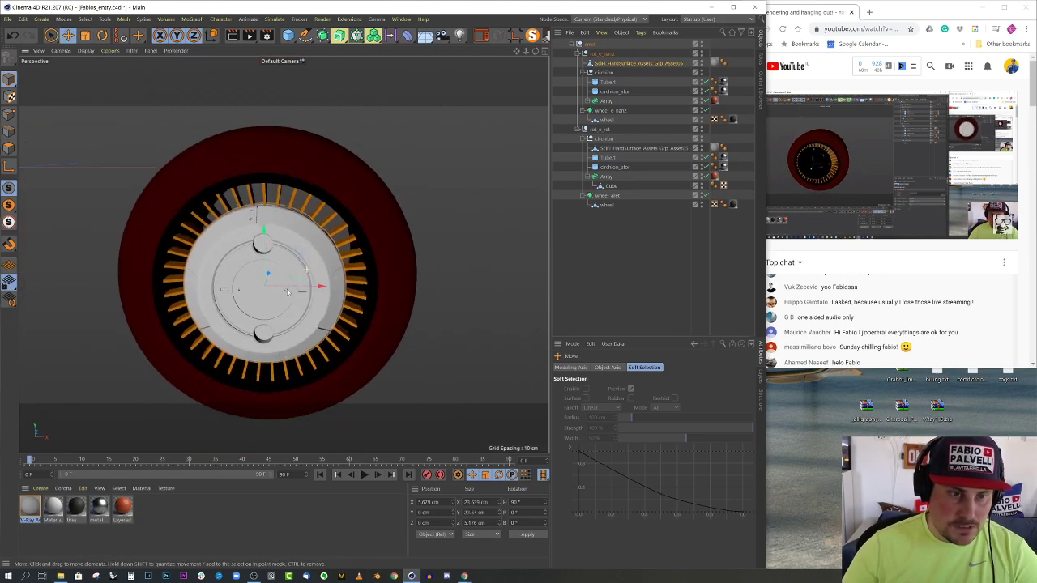
# Rotate the front wheel's disc to a bank of about -24.7° and apply the metal material to both wheel discs
pyautogui.scroll(2, 303, 277)
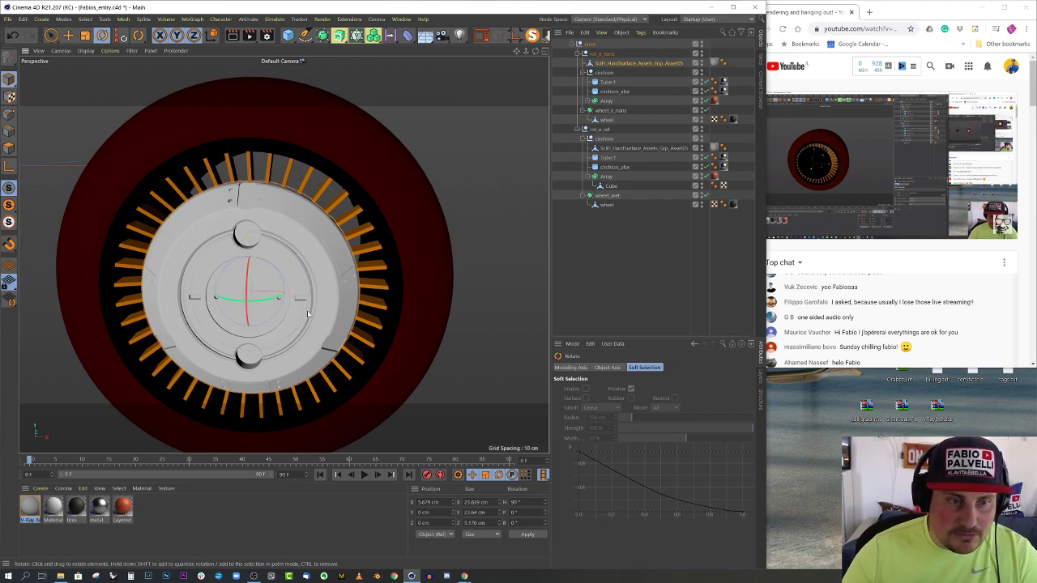
pyautogui.keyDown('alt'); pyautogui.moveTo(308, 314); pyautogui.dragTo(323, 290); pyautogui.keyUp('alt')
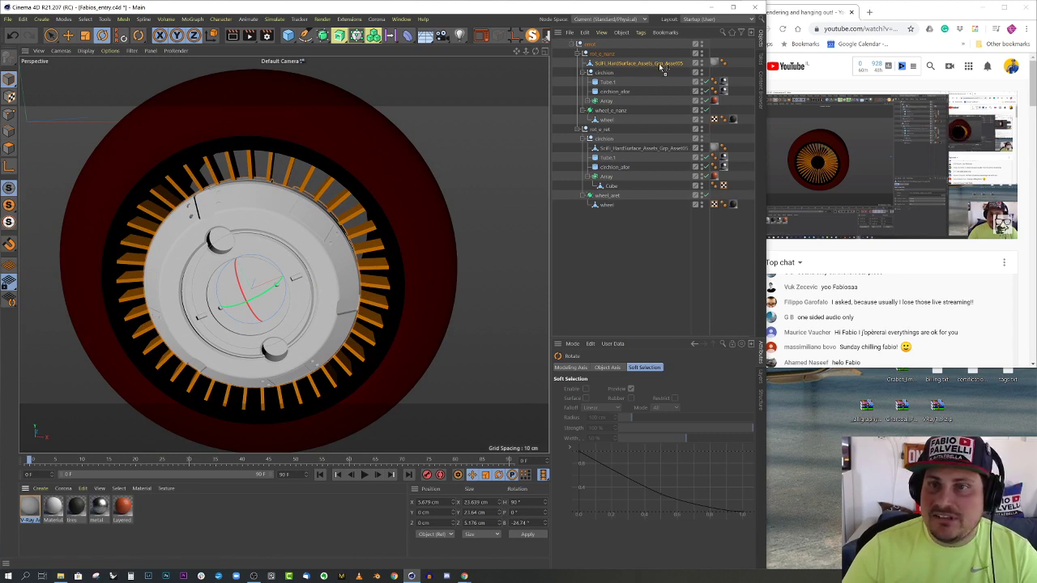
pyautogui.moveTo(660, 68); pyautogui.dragTo(682, 63)
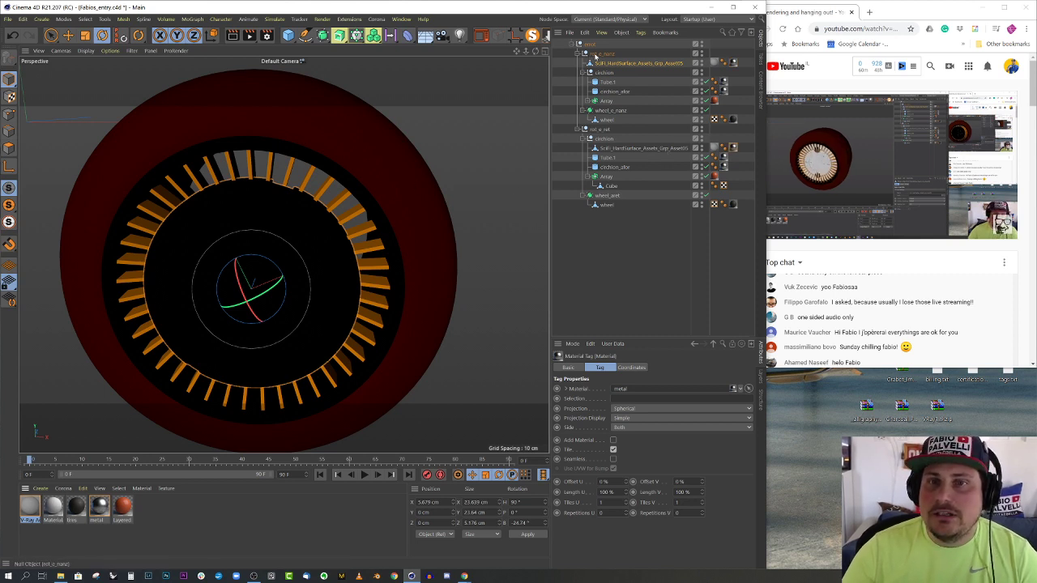
# Collapse the front wheel's null and turn the whole wheel to a heading of 20°
pyautogui.click(598, 54)
pyautogui.click(578, 55)
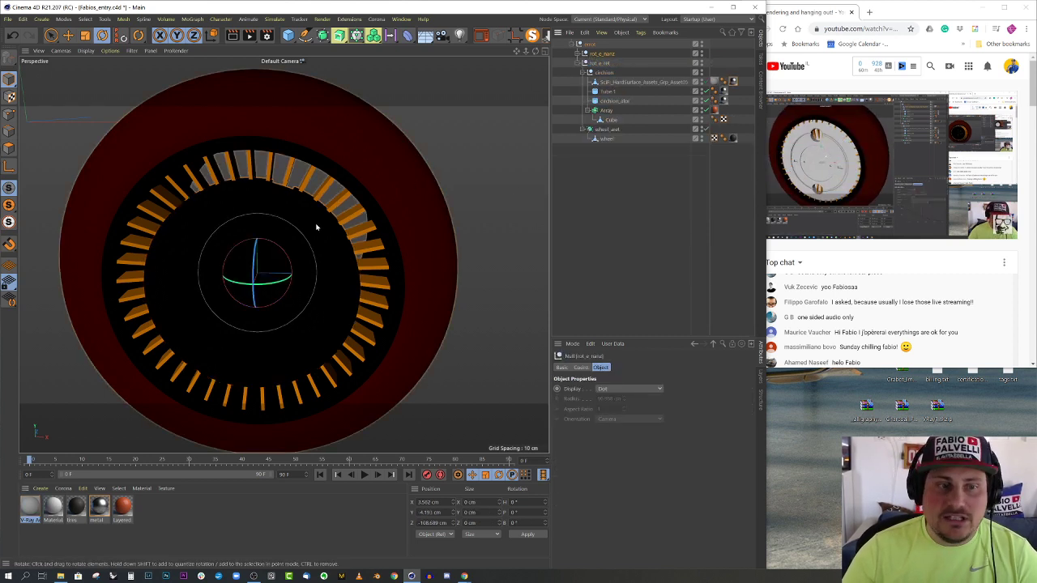
pyautogui.moveTo(276, 288); pyautogui.dragTo(303, 288)
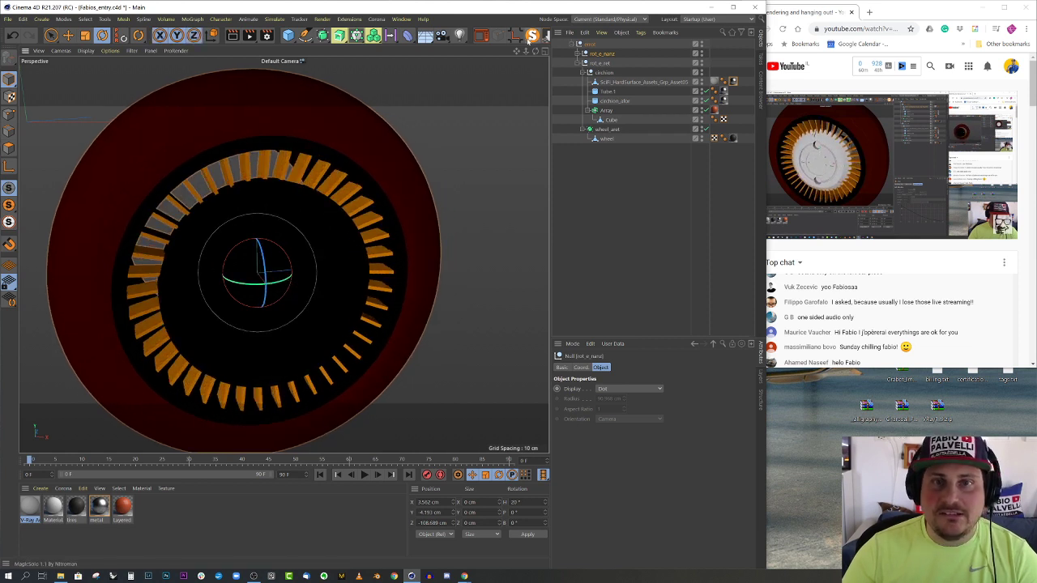
# End the MagicSolo isolation and check the whole car through the scene camera, then leave that camera
pyautogui.click(533, 34)
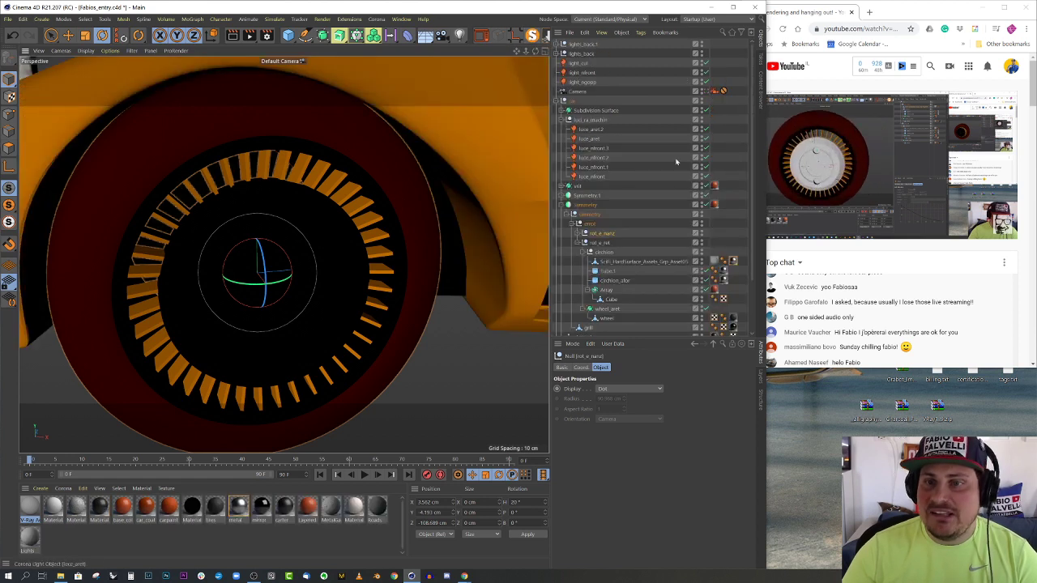
pyautogui.scroll(-3, 674, 235)
pyautogui.scroll(3, 689, 243)
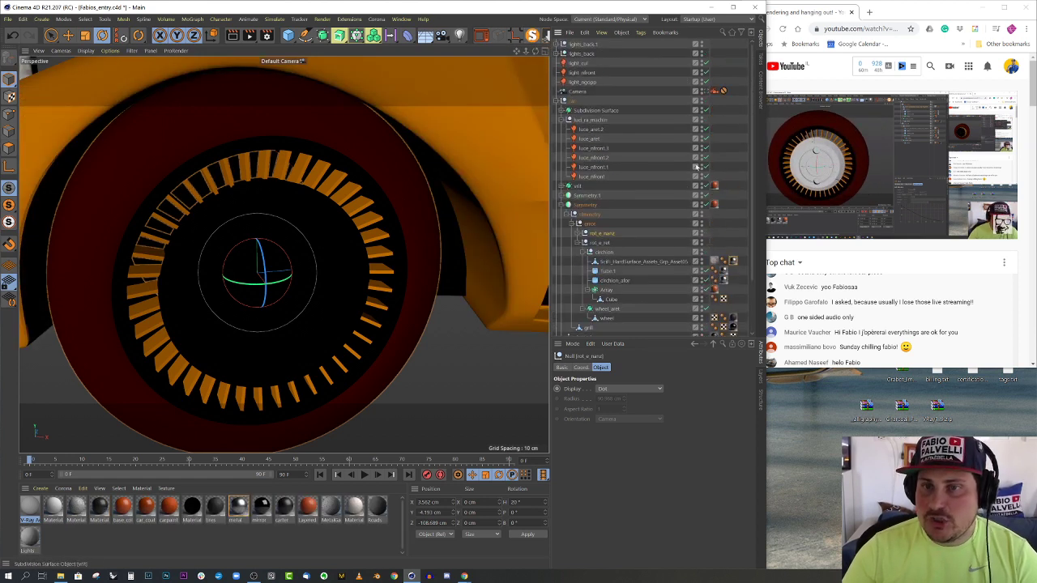
pyautogui.click(713, 90)
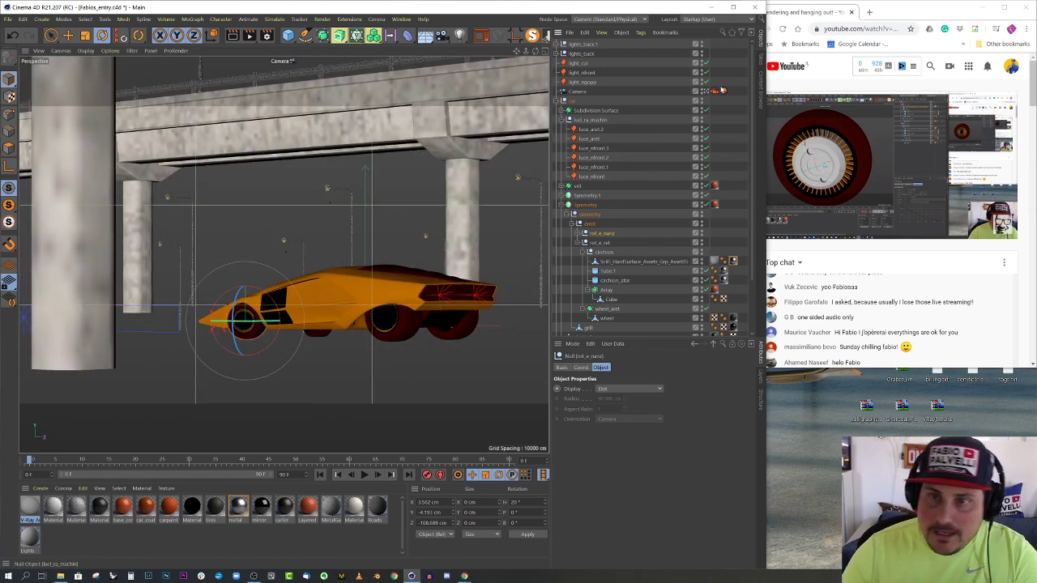
pyautogui.click(722, 90)
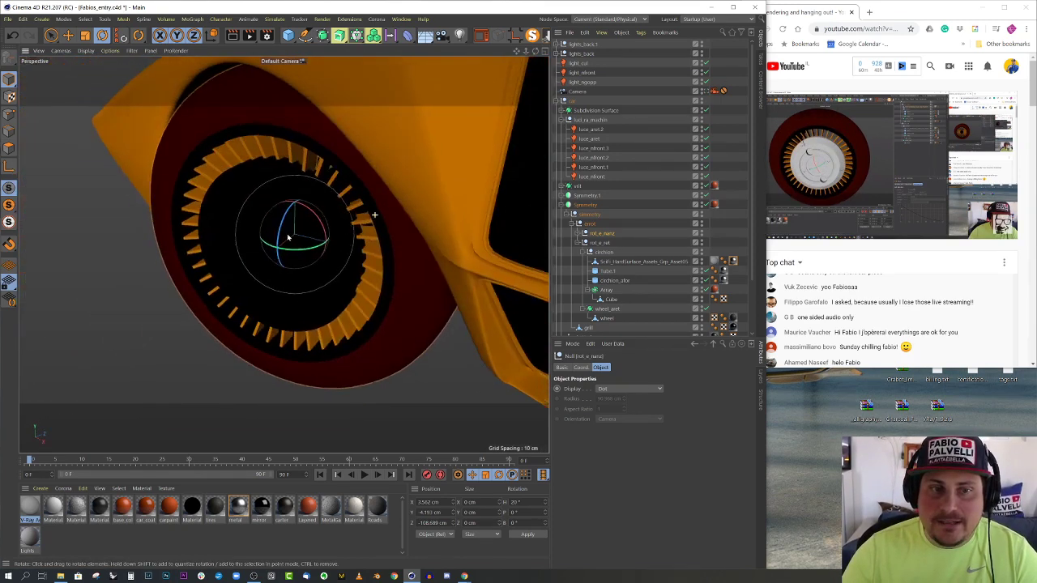
# Examine the grille under the car's rear and switch to the SciFi_HardSurface_Assets.c4d project
pyautogui.scroll(-10, 287, 238)
pyautogui.keyDown('alt'); pyautogui.moveTo(370, 280); pyautogui.dragTo(254, 314); pyautogui.keyUp('alt')
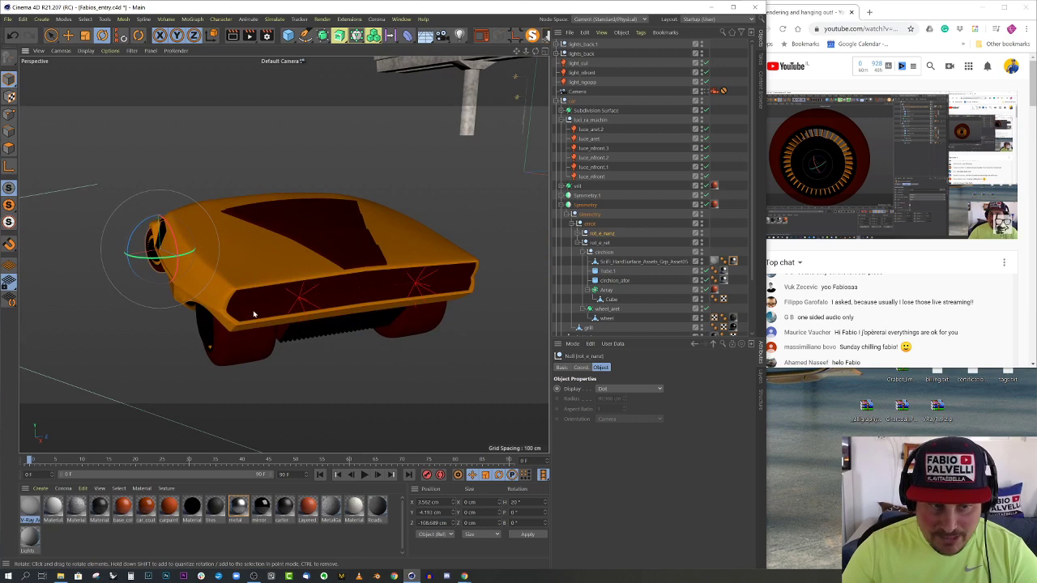
pyautogui.scroll(10, 254, 315)
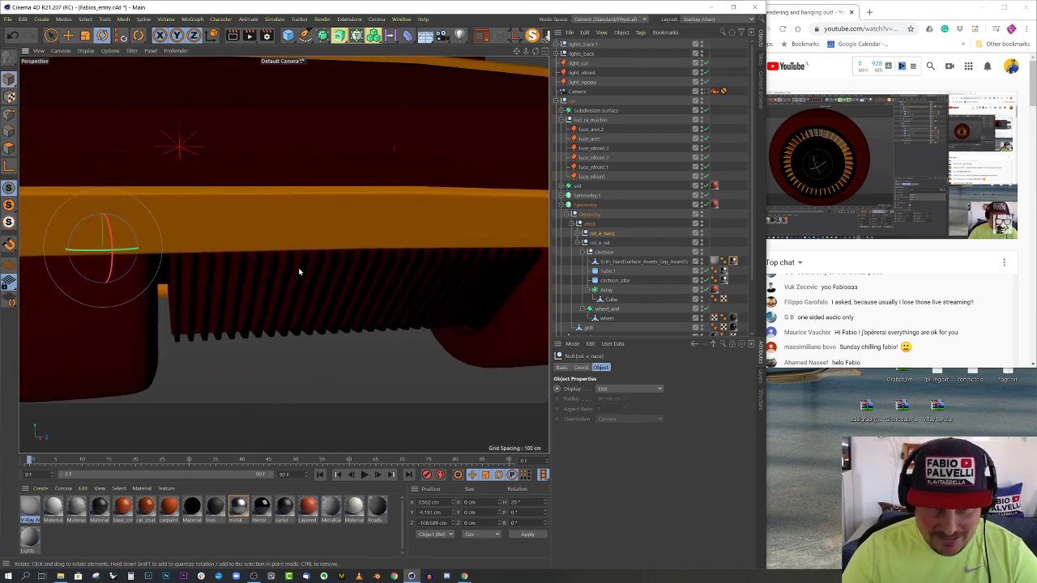
pyautogui.keyDown('alt'); pyautogui.moveTo(298, 272); pyautogui.dragTo(331, 264); pyautogui.keyUp('alt')
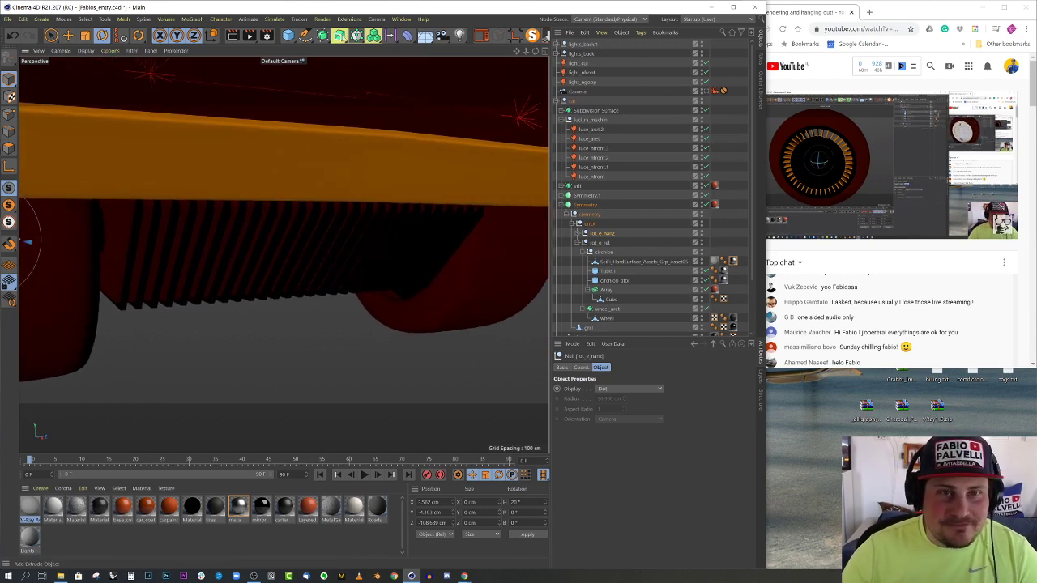
pyautogui.click(403, 19)
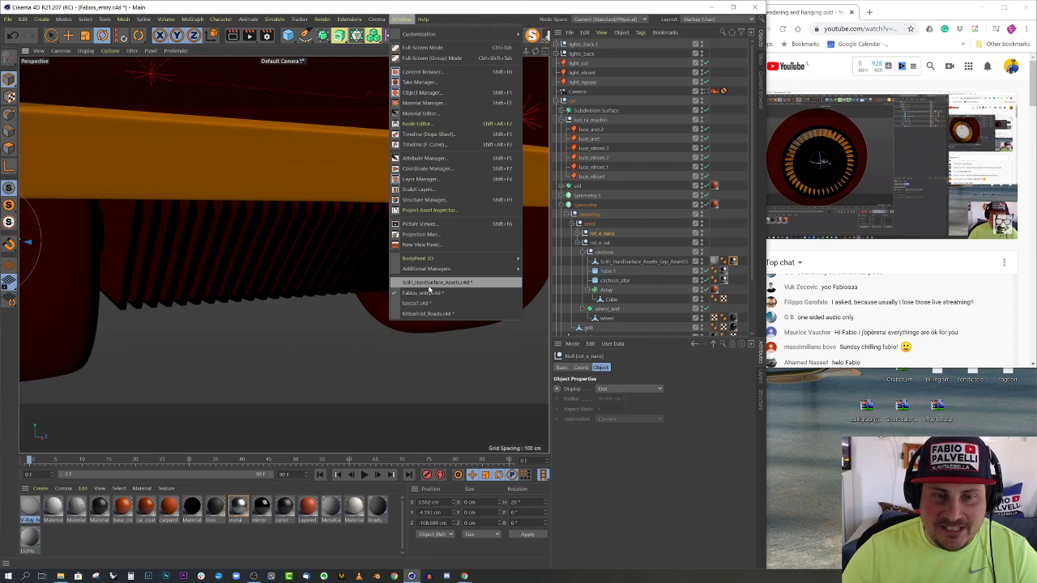
pyautogui.click(428, 283)
# Look through the sci-fi kitbash parts for one suited to the space under the car's rear
pyautogui.scroll(-4, 260, 224)
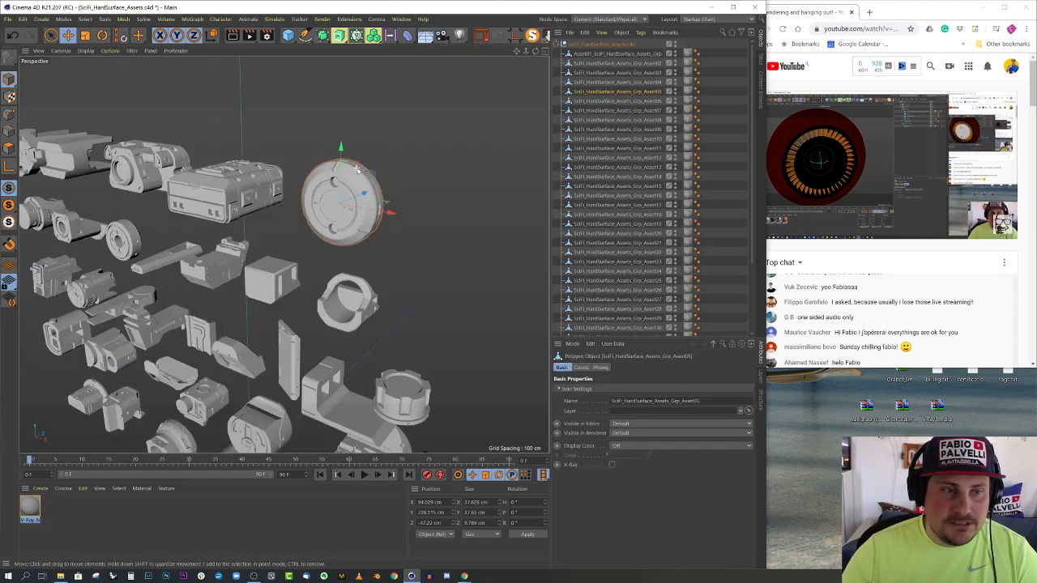
pyautogui.keyDown('alt'); pyautogui.moveTo(260, 225); pyautogui.dragTo(353, 252); pyautogui.keyUp('alt')
pyautogui.scroll(10, 352, 251)
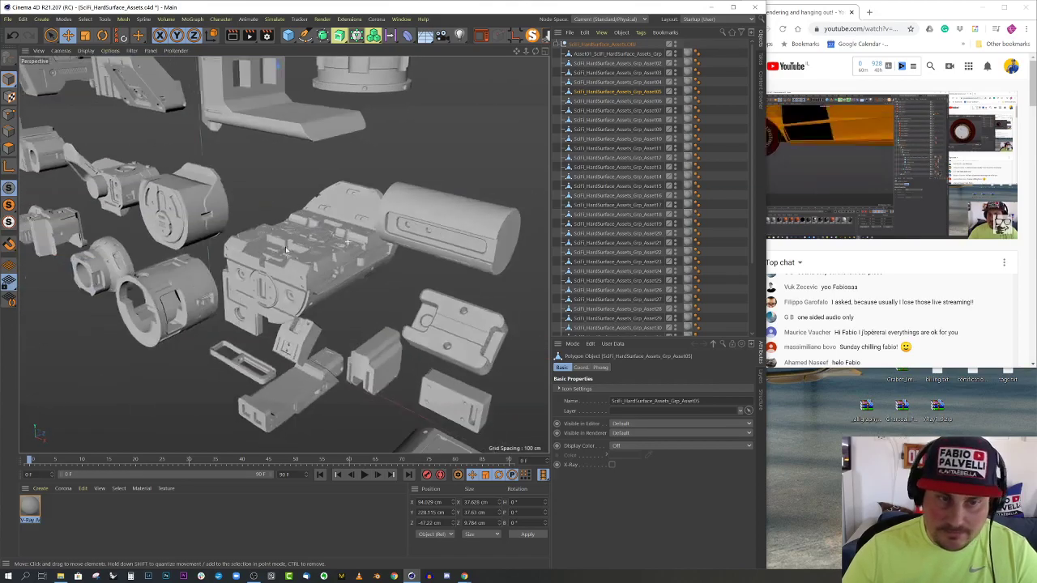
pyautogui.keyDown('alt'); pyautogui.moveTo(275, 205); pyautogui.dragTo(285, 162); pyautogui.keyUp('alt')
pyautogui.scroll(-5, 285, 271)
pyautogui.scroll(6, 245, 96)
pyautogui.keyDown('alt'); pyautogui.moveTo(285, 162); pyautogui.dragTo(377, 120, button='right'); pyautogui.keyUp('alt')
pyautogui.keyDown('alt'); pyautogui.moveTo(407, 230); pyautogui.dragTo(357, 243, button='right'); pyautogui.keyUp('alt')
pyautogui.keyDown('alt'); pyautogui.moveTo(356, 243); pyautogui.dragTo(378, 243); pyautogui.keyUp('alt')
pyautogui.keyDown('alt'); pyautogui.moveTo(362, 225); pyautogui.dragTo(434, 367, button='middle'); pyautogui.keyUp('alt')
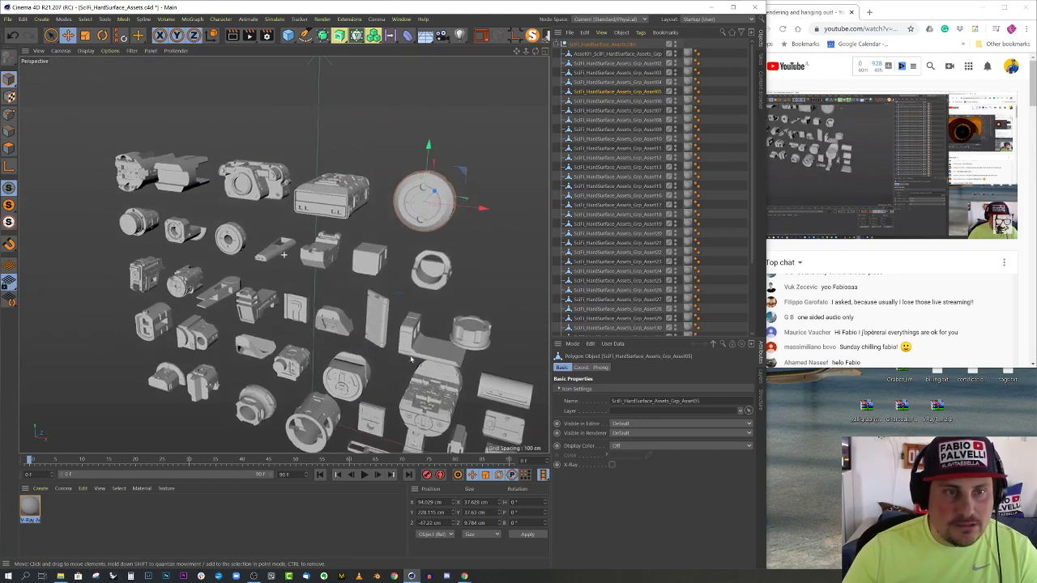
pyautogui.keyDown('alt'); pyautogui.moveTo(433, 367); pyautogui.dragTo(421, 357); pyautogui.keyUp('alt')
pyautogui.keyDown('alt'); pyautogui.moveTo(259, 234); pyautogui.dragTo(307, 207, button='right'); pyautogui.keyUp('alt')
pyautogui.keyDown('alt'); pyautogui.moveTo(306, 206); pyautogui.dragTo(356, 282, button='middle'); pyautogui.keyUp('alt')
pyautogui.keyDown('alt'); pyautogui.moveTo(356, 282); pyautogui.dragTo(324, 280); pyautogui.keyUp('alt')
pyautogui.keyDown('alt'); pyautogui.moveTo(324, 279); pyautogui.dragTo(67, 60, button='right'); pyautogui.keyUp('alt')
# Copy the kitbash part SciFi_HardSurface_Assets_Grp_Asset03 and paste it into the Fabios_entry.c4d project
pyautogui.click(301, 243)
pyautogui.click(25, 19)
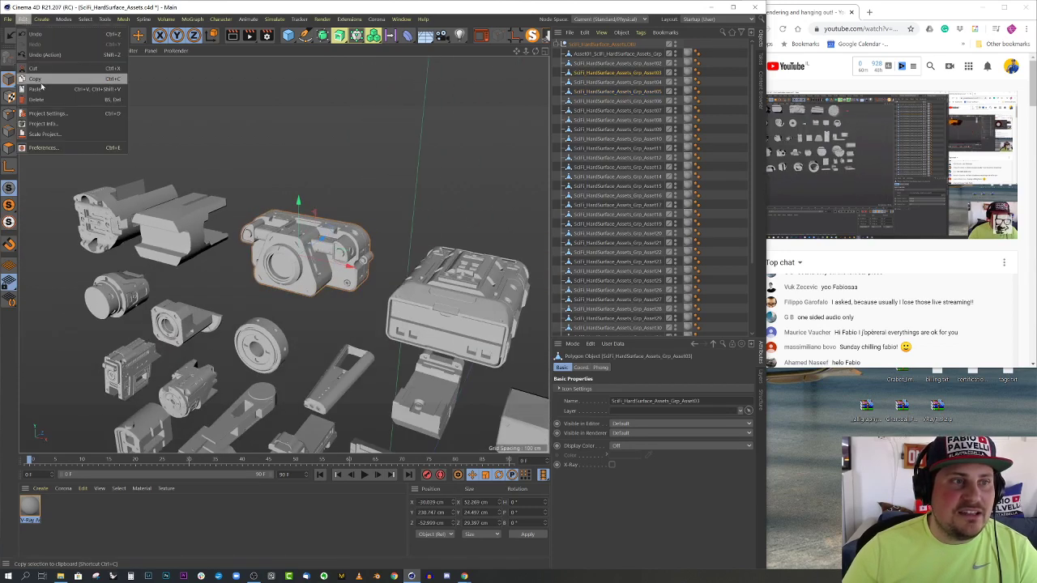
pyautogui.click(44, 80)
pyautogui.click(400, 18)
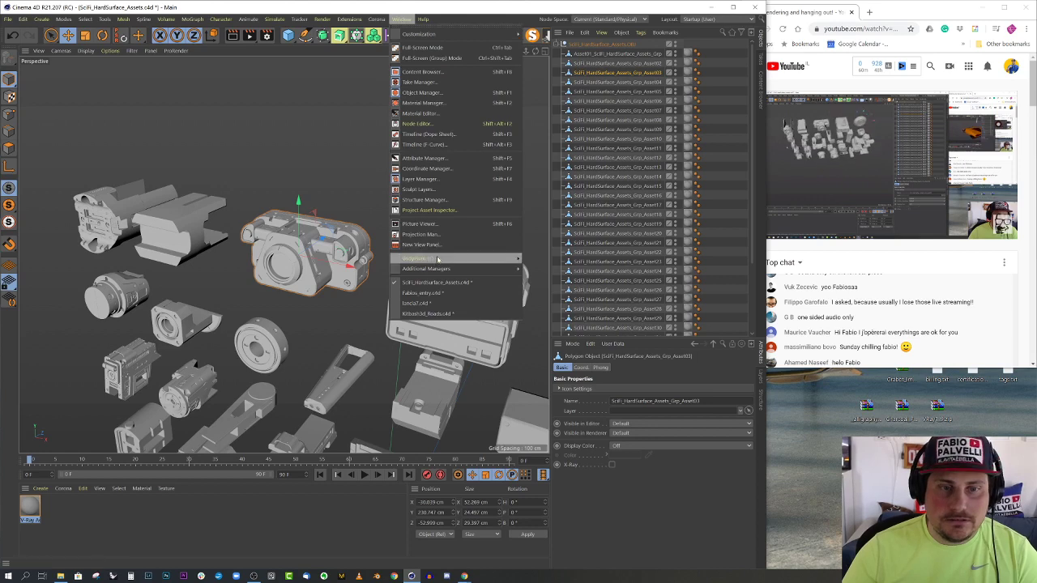
pyautogui.click(437, 294)
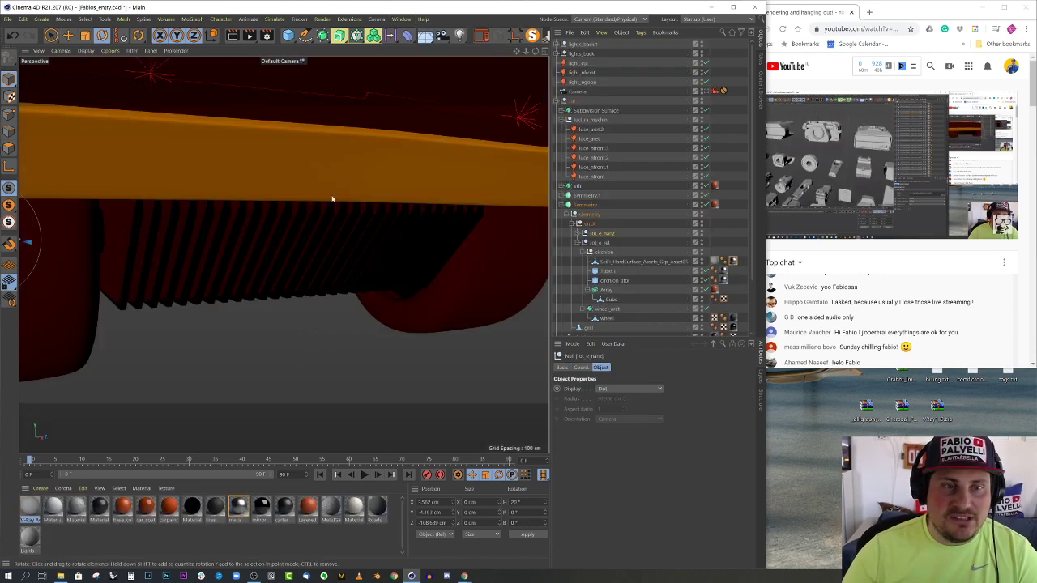
pyautogui.click(24, 19)
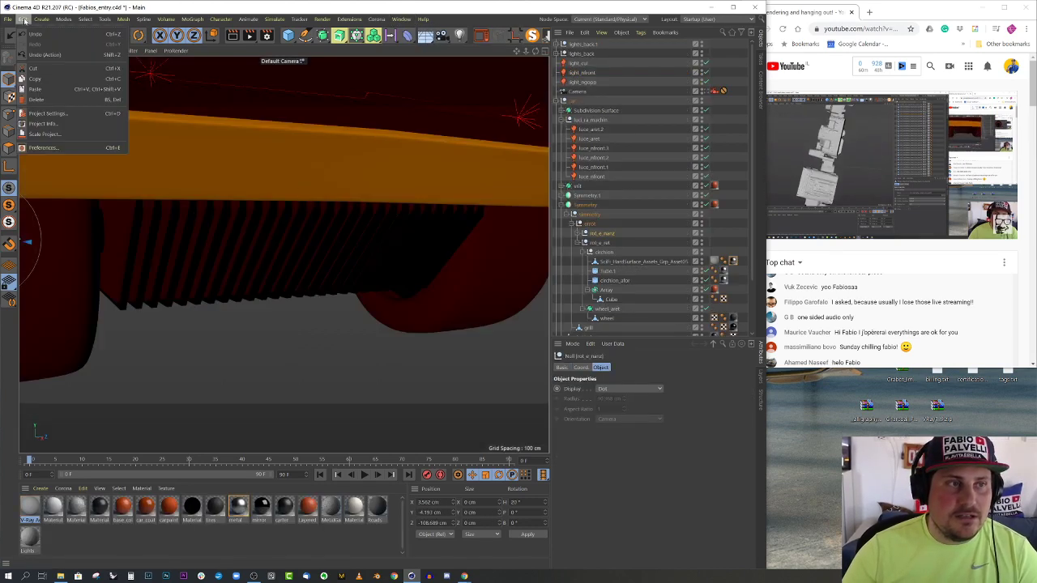
pyautogui.click(43, 89)
# Move the pasted part in the top view to the car's rear, at about 917.3 cm on X and -1017.7 cm on Z
pyautogui.middleClick(384, 132)
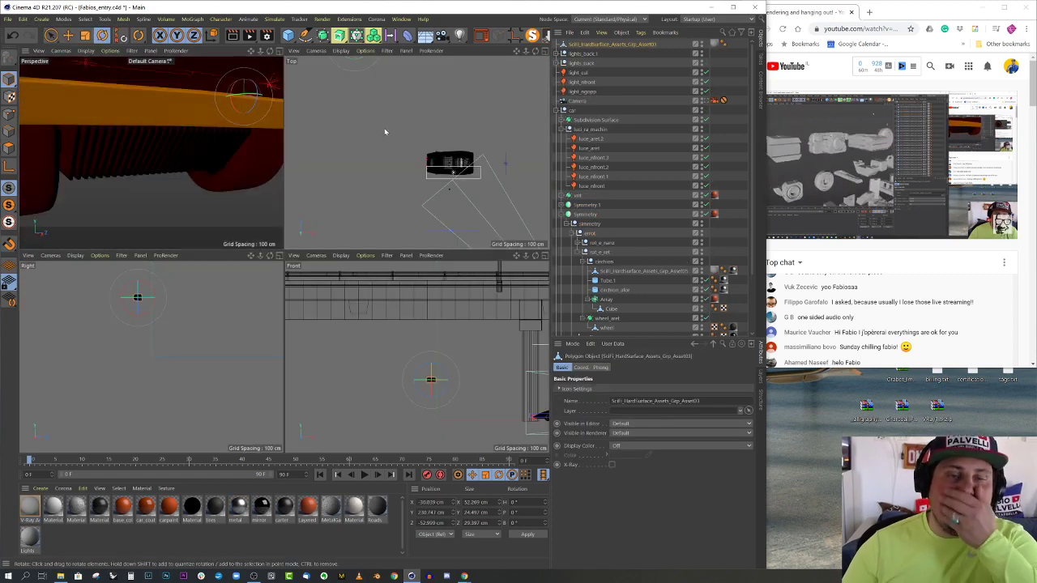
pyautogui.middleClick(411, 175)
pyautogui.scroll(-2, 412, 176)
pyautogui.press('e')
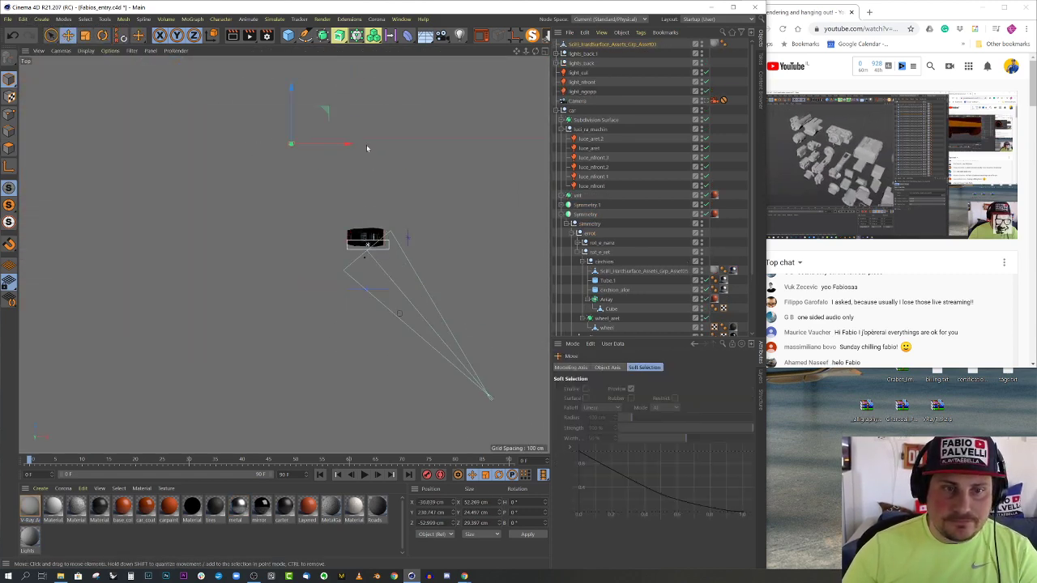
pyautogui.scroll(8, 418, 198)
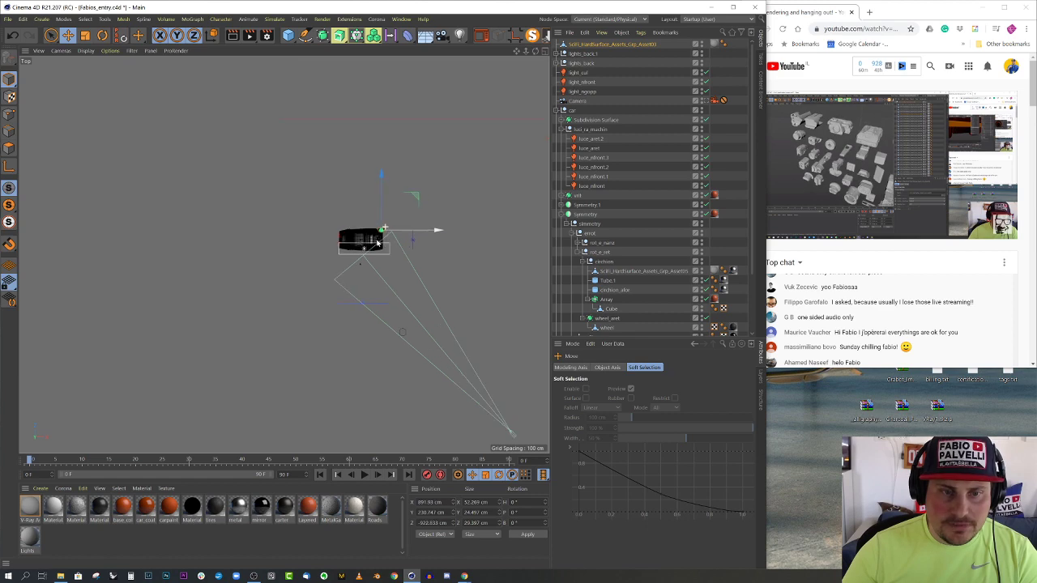
pyautogui.moveTo(421, 198); pyautogui.dragTo(426, 323)
# Lower the pasted part in the perspective view to the height of the rear bumper, about 51.7 cm on Y
pyautogui.middleClick(229, 216)
pyautogui.middleClick(189, 180)
pyautogui.keyDown('alt'); pyautogui.moveTo(190, 181); pyautogui.dragTo(158, 219, button='right'); pyautogui.keyUp('alt')
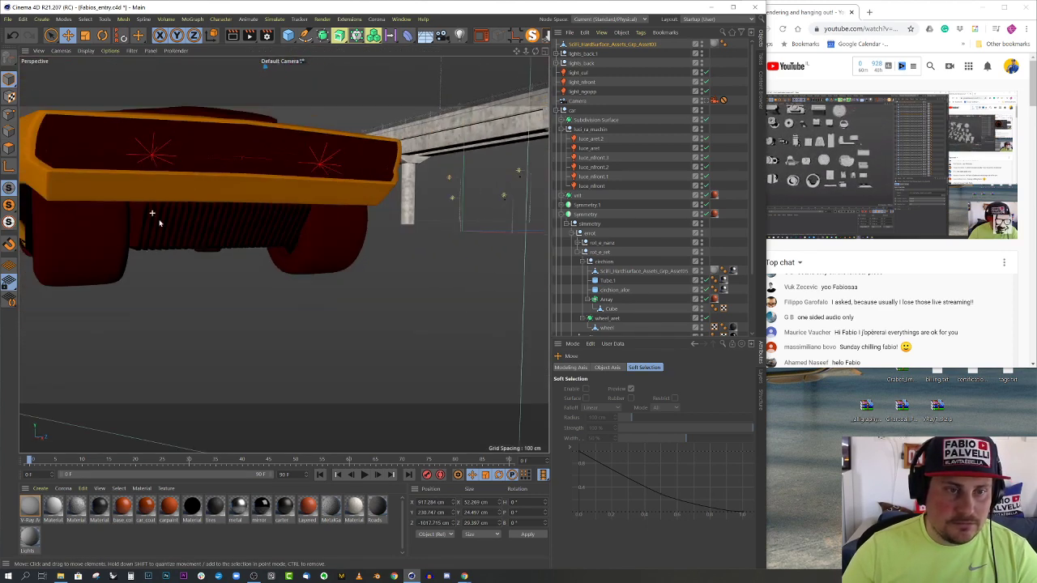
pyautogui.keyDown('alt'); pyautogui.moveTo(157, 219); pyautogui.dragTo(205, 267); pyautogui.keyUp('alt')
pyautogui.keyDown('alt'); pyautogui.moveTo(213, 263); pyautogui.dragTo(157, 325, button='right'); pyautogui.keyUp('alt')
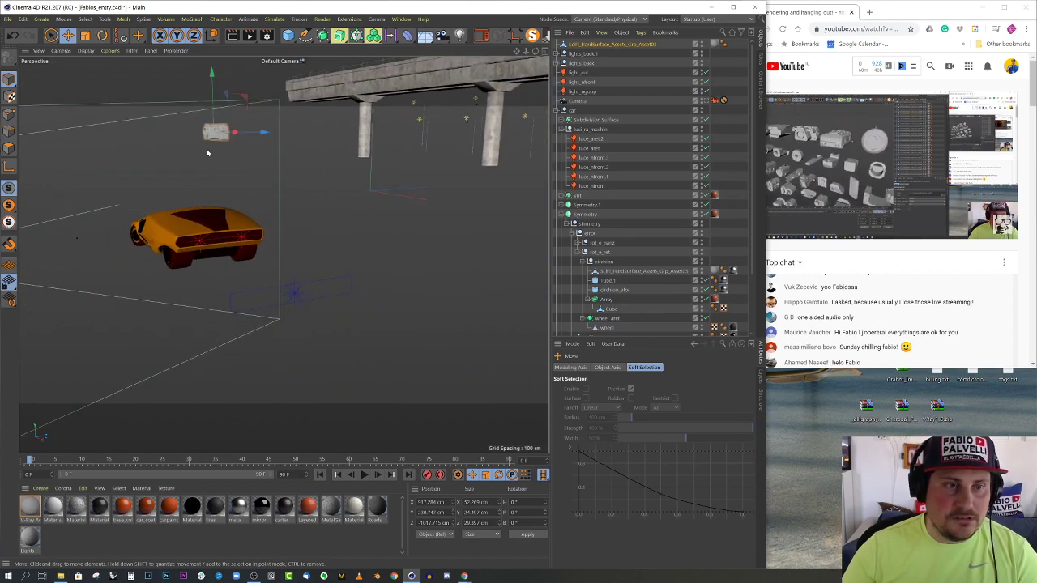
pyautogui.keyDown('alt'); pyautogui.moveTo(209, 154); pyautogui.dragTo(247, 96, button='right'); pyautogui.keyUp('alt')
pyautogui.moveTo(228, 91); pyautogui.dragTo(251, 340)
# Turn the part upside down with a 90° heading and move it below the rear bumper to about 888.4, 22.5, -1002 cm
pyautogui.keyDown('alt'); pyautogui.moveTo(251, 340); pyautogui.dragTo(288, 310, button='right'); pyautogui.keyUp('alt')
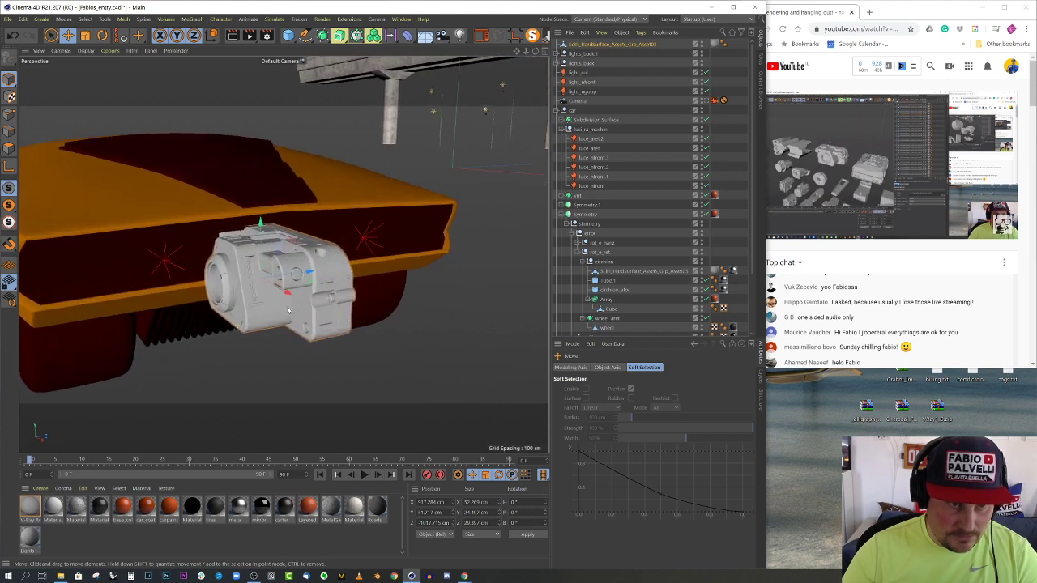
pyautogui.moveTo(276, 273); pyautogui.dragTo(87, 393)
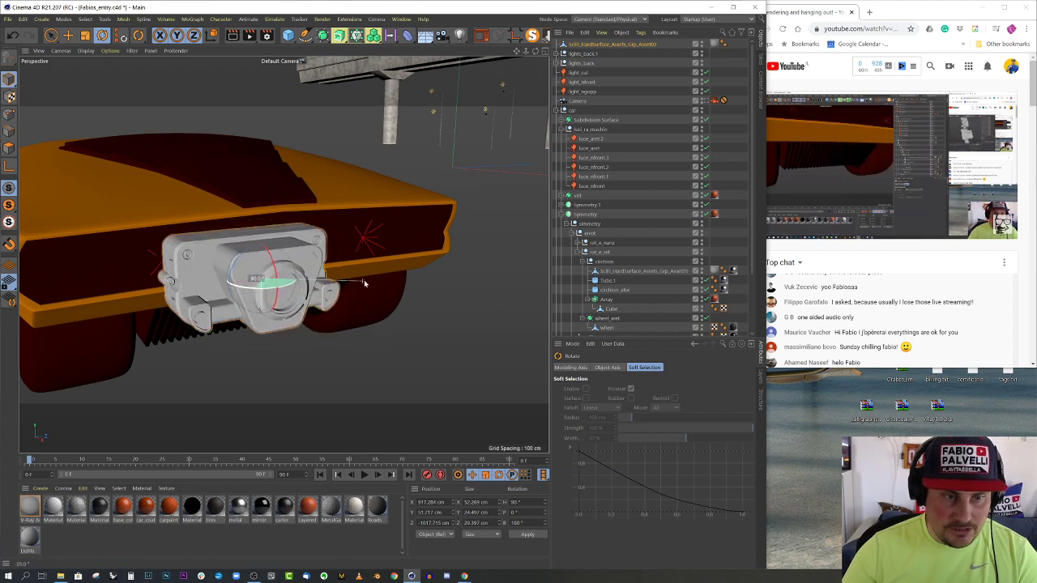
pyautogui.keyDown('alt'); pyautogui.moveTo(360, 280); pyautogui.dragTo(385, 235); pyautogui.keyUp('alt')
pyautogui.press('t')
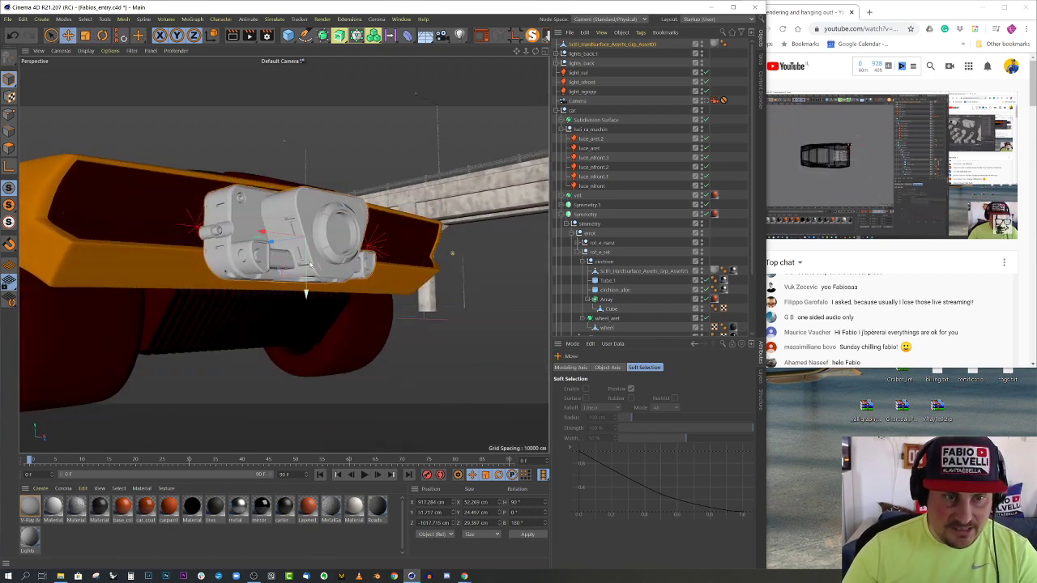
pyautogui.keyDown('alt'); pyautogui.moveTo(310, 265); pyautogui.dragTo(352, 280); pyautogui.keyUp('alt')
pyautogui.moveTo(312, 308); pyautogui.dragTo(411, 301)
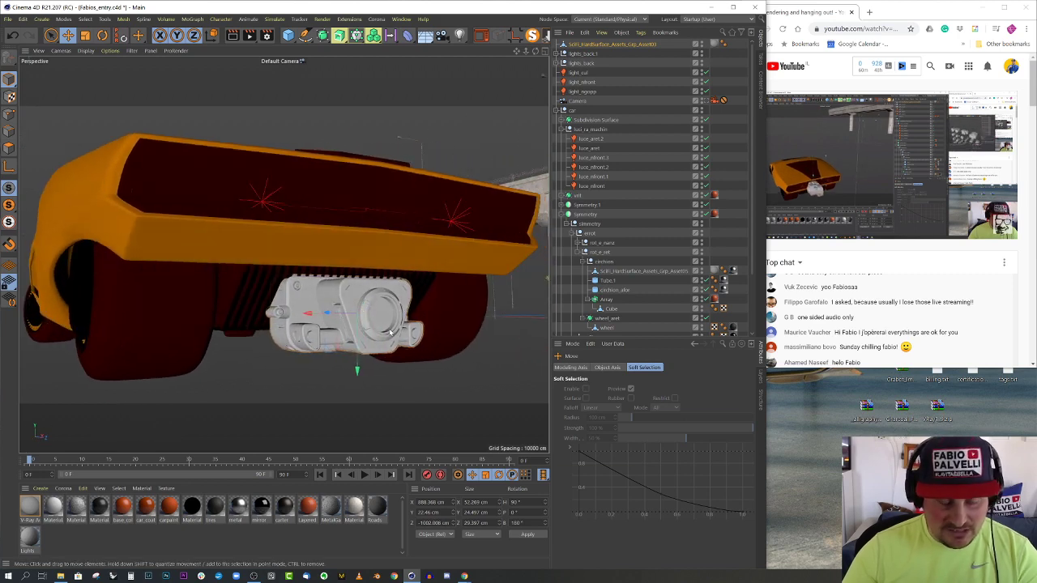
# Deepen the part to about 23.5 cm on Z and enlarge it to about 54.4 by 25.5 cm on X and Y
pyautogui.press('t')
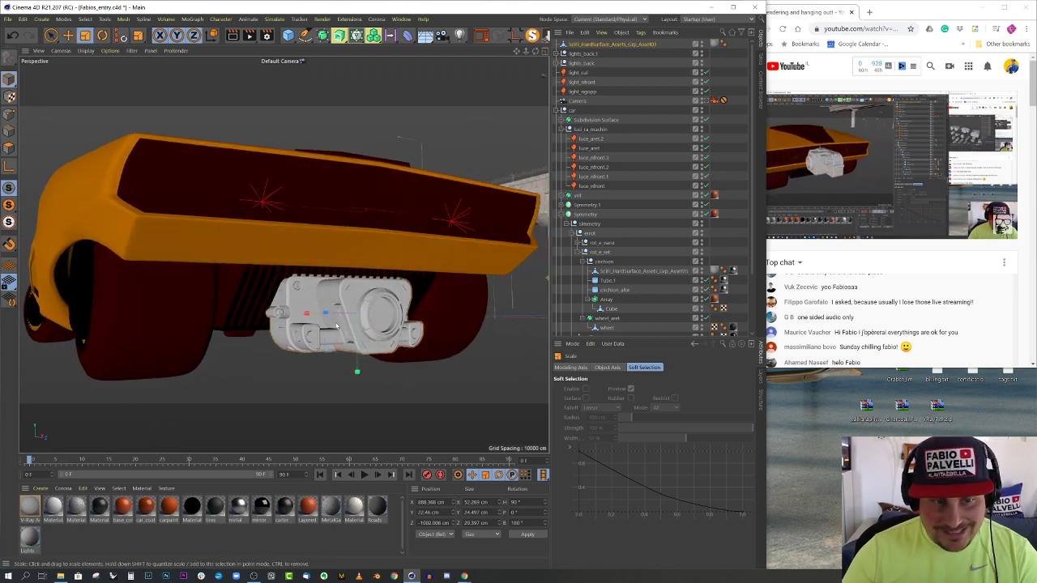
pyautogui.keyDown('alt'); pyautogui.moveTo(336, 325); pyautogui.dragTo(403, 345); pyautogui.keyUp('alt')
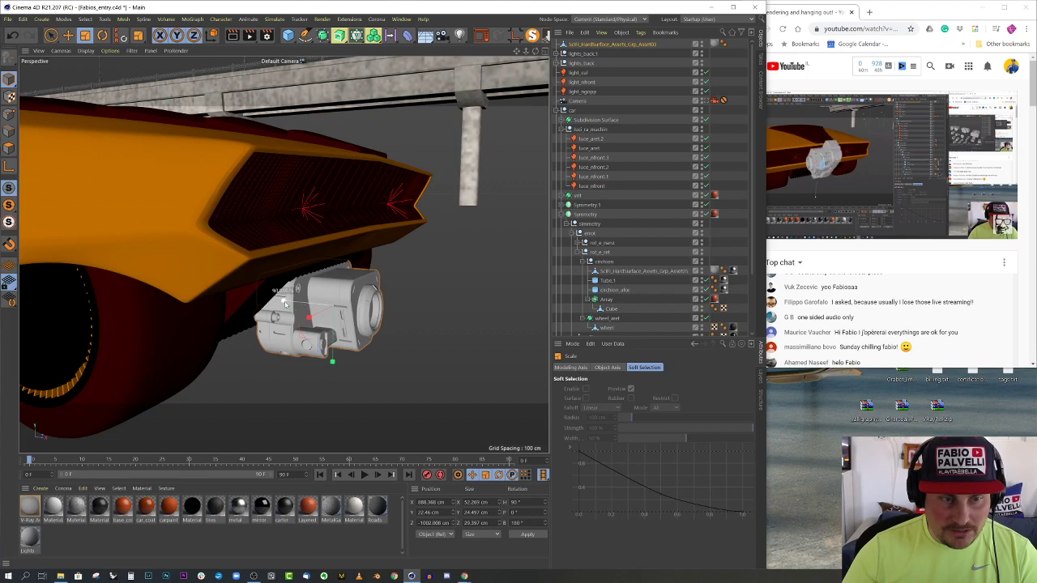
pyautogui.moveTo(284, 304); pyautogui.dragTo(292, 304)
pyautogui.keyDown('alt'); pyautogui.moveTo(353, 324); pyautogui.dragTo(275, 312); pyautogui.keyUp('alt')
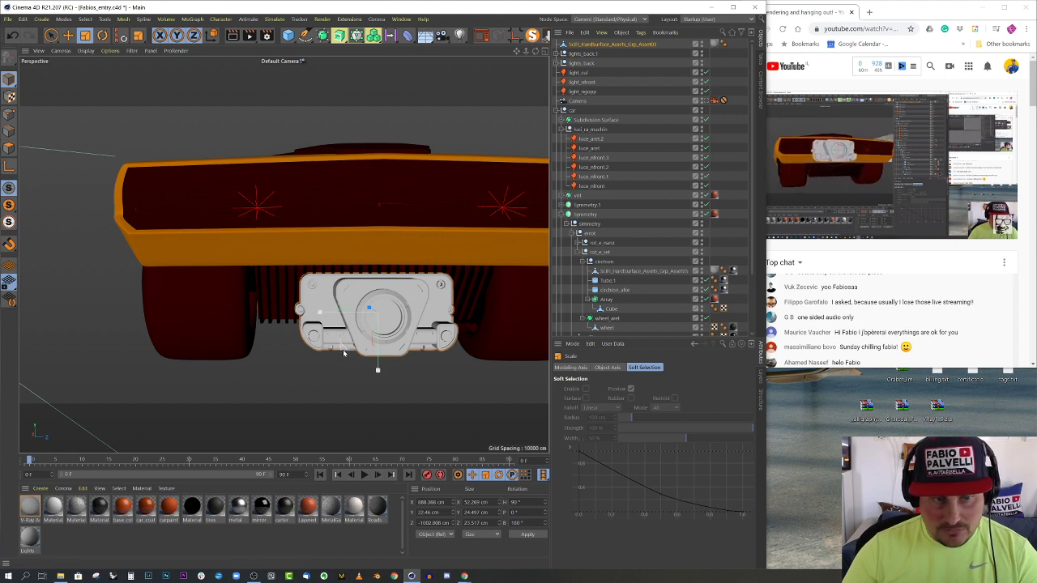
pyautogui.moveTo(347, 357); pyautogui.dragTo(349, 353)
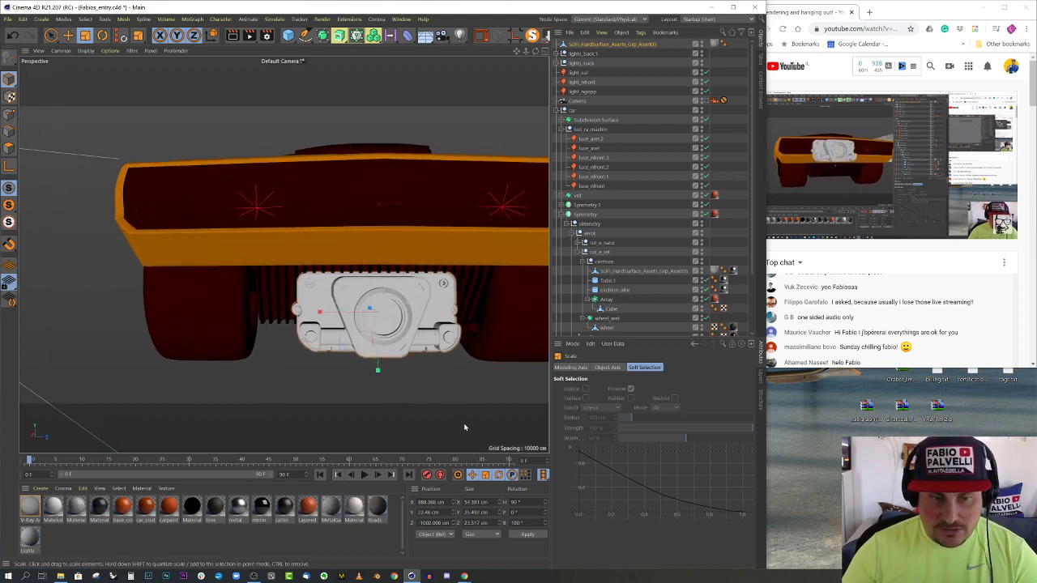
# Nest the part in the car null and nudge it sideways to about 25.1 cm on Z
pyautogui.press('e')
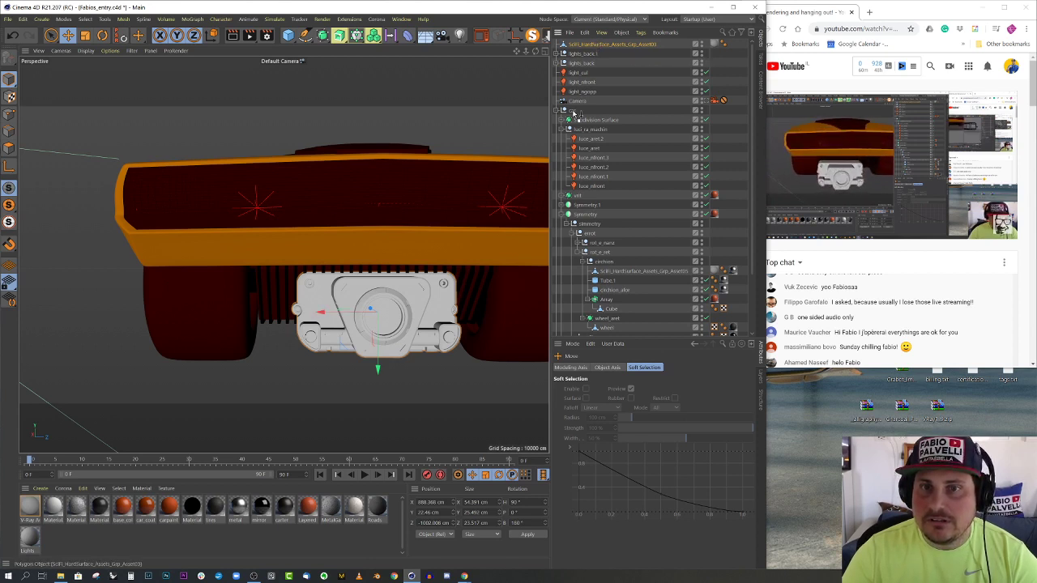
pyautogui.moveTo(573, 113); pyautogui.dragTo(577, 110)
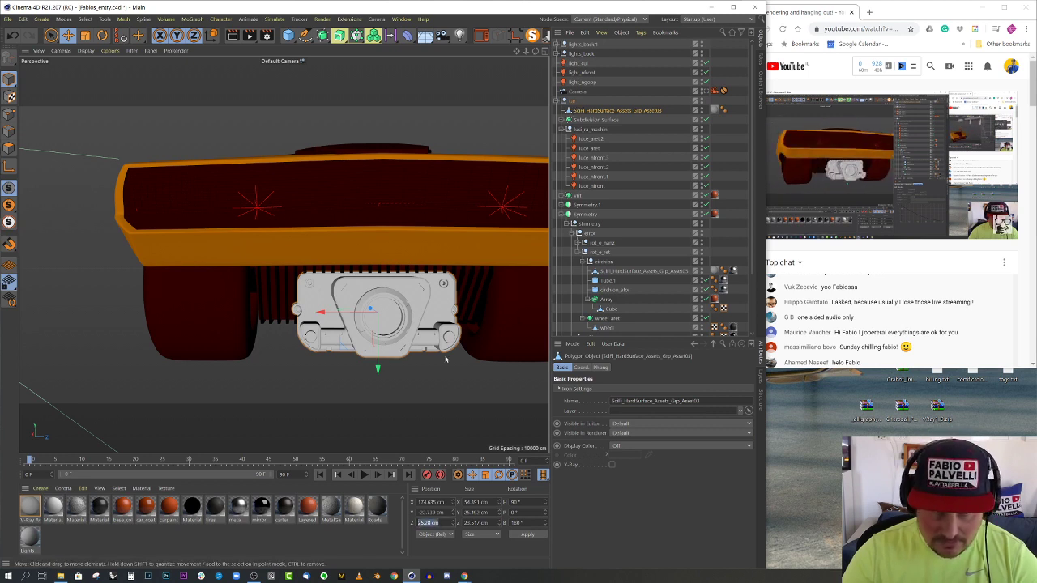
pyautogui.moveTo(362, 316); pyautogui.dragTo(359, 317)
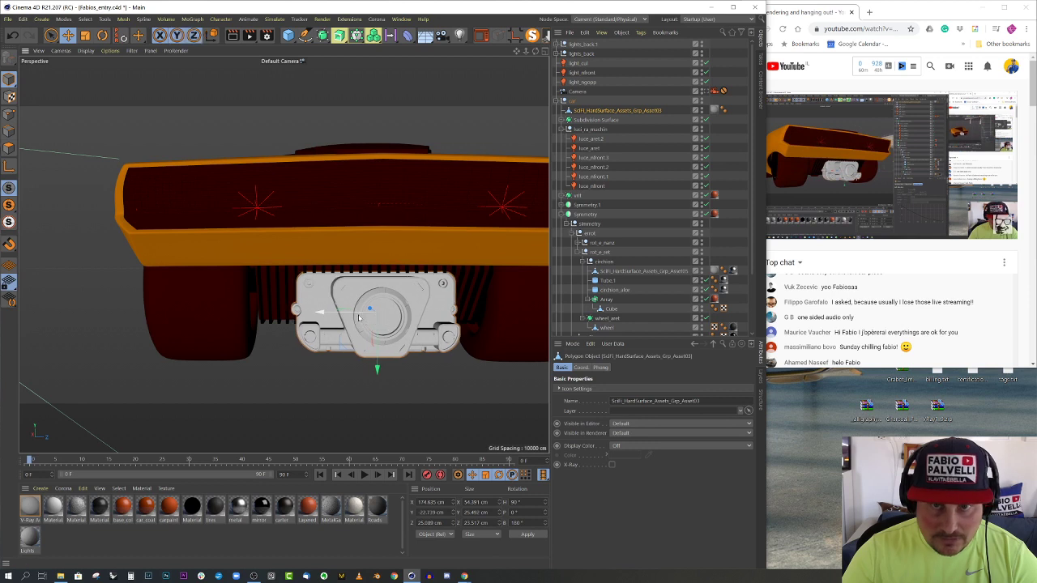
pyautogui.click(572, 103)
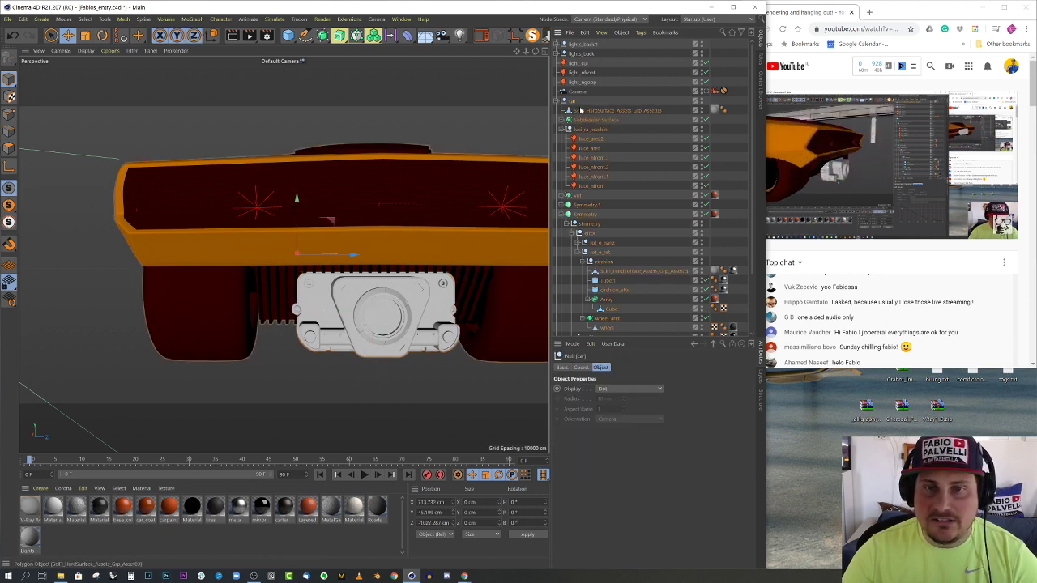
pyautogui.click(587, 111)
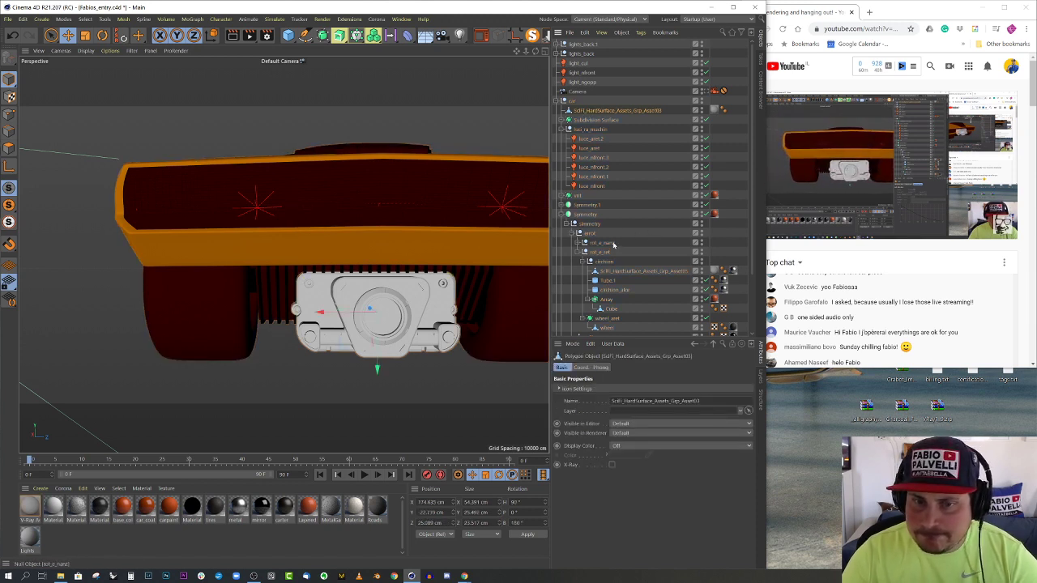
# Check how the part is centred between the rear wheels, including from the top view
pyautogui.keyDown('alt'); pyautogui.moveTo(419, 266); pyautogui.dragTo(359, 246, button='middle'); pyautogui.keyUp('alt')
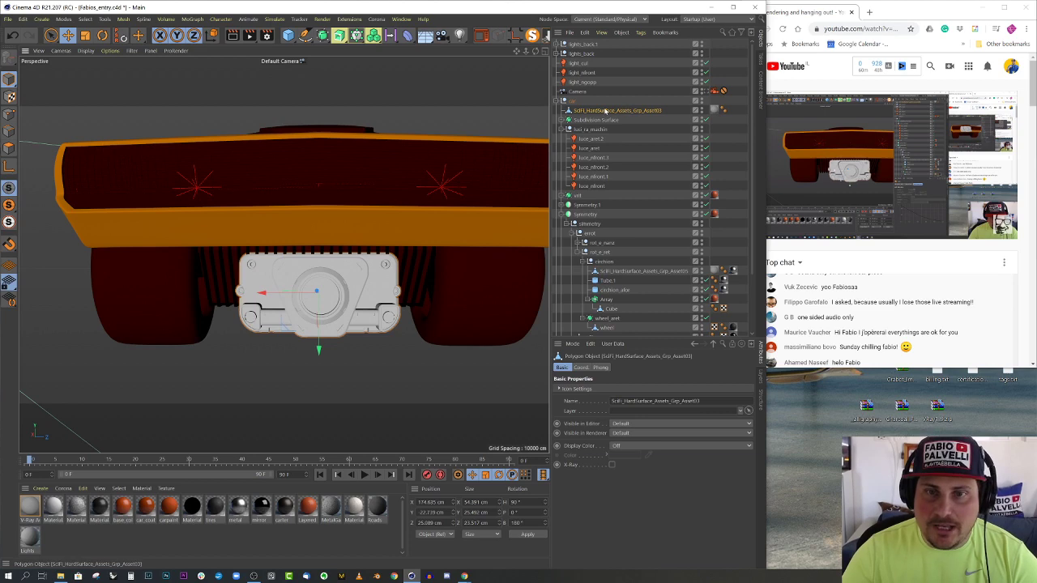
pyautogui.middleClick(436, 159)
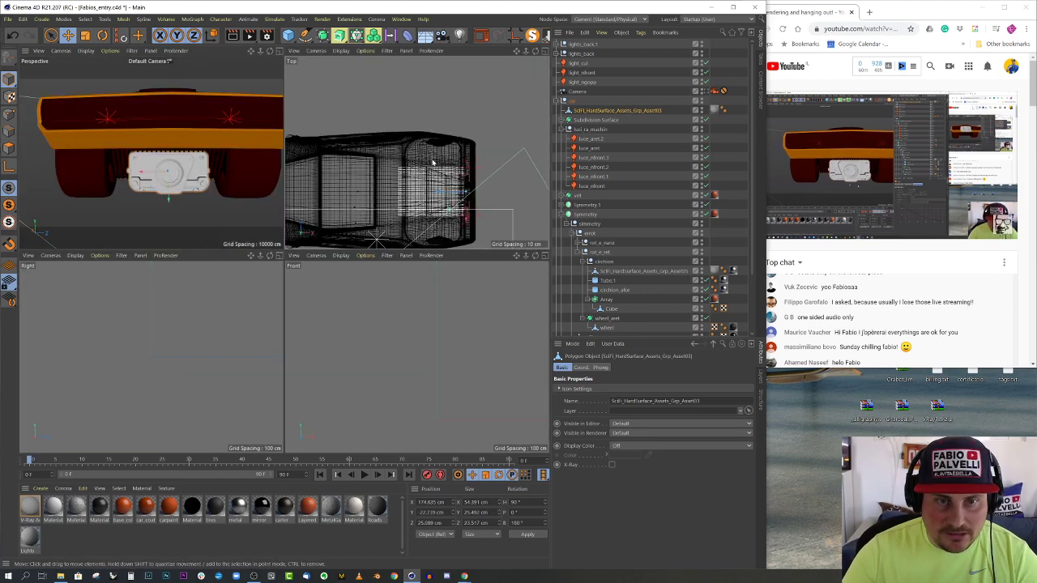
pyautogui.middleClick(433, 162)
pyautogui.scroll(3, 400, 345)
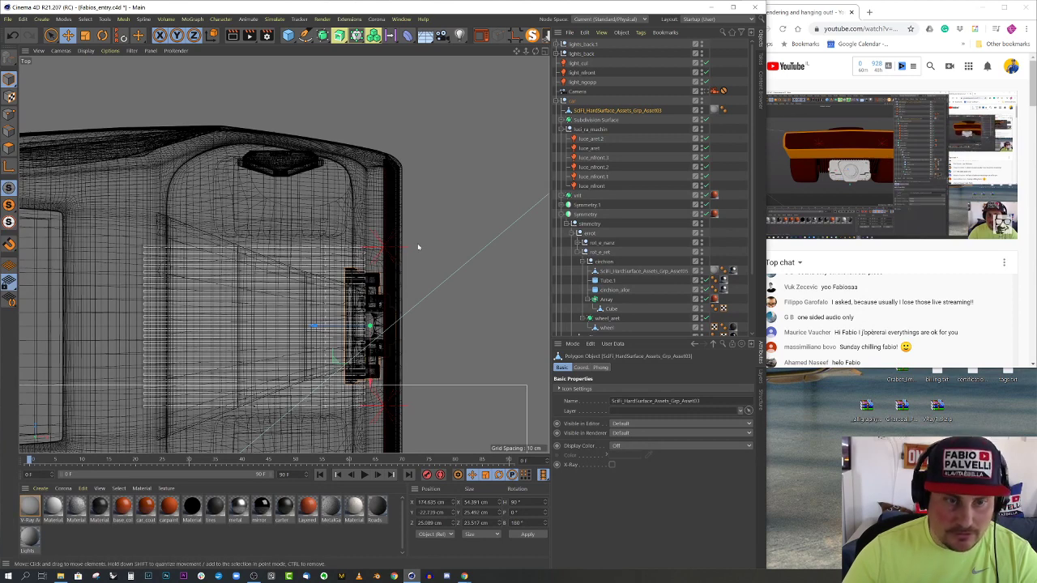
pyautogui.middleClick(397, 296)
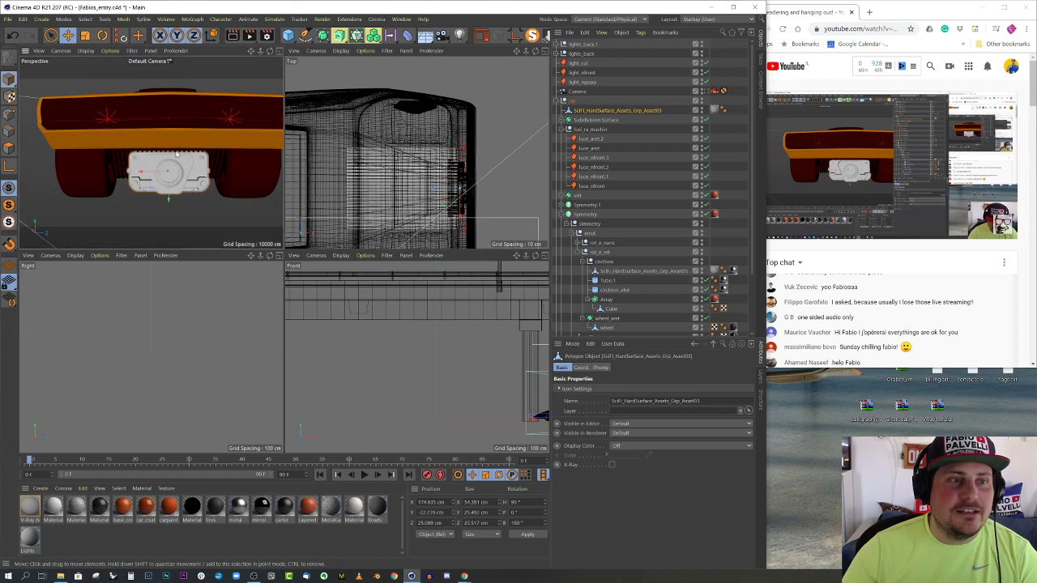
pyautogui.middleClick(217, 206)
# Raise the part under the rear bumper to about -16.4 cm on Y and shift it to about 164.6 cm on X
pyautogui.keyDown('alt'); pyautogui.moveTo(217, 207); pyautogui.dragTo(341, 212); pyautogui.keyUp('alt')
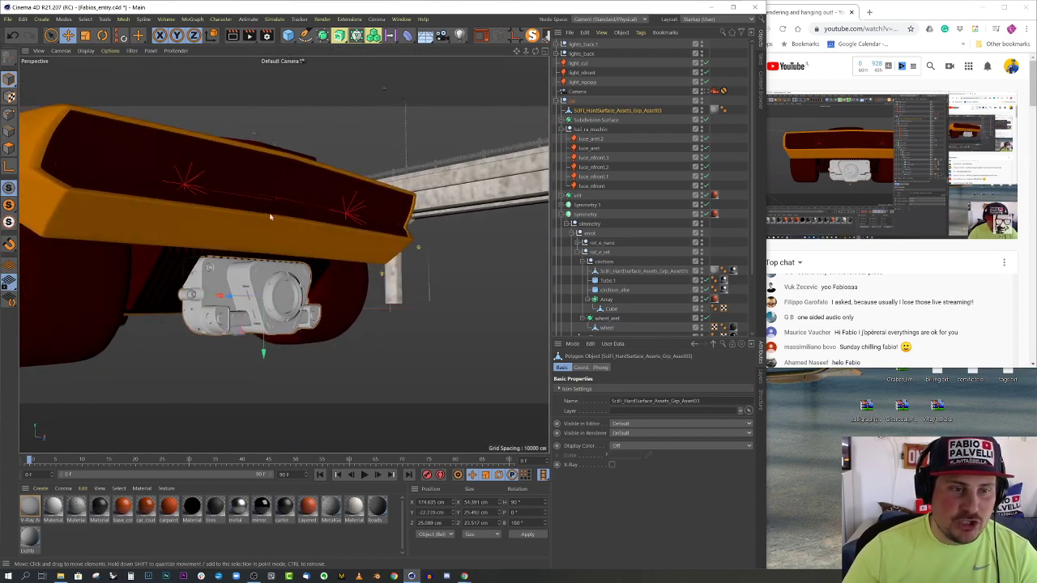
pyautogui.keyDown('alt'); pyautogui.moveTo(271, 217); pyautogui.dragTo(316, 215, button='middle'); pyautogui.keyUp('alt')
pyautogui.moveTo(288, 271)
pyautogui.keyDown('alt'); pyautogui.mouseDown()
pyautogui.moveTo(304, 273)
pyautogui.moveTo(305, 301)
pyautogui.moveTo(294, 301)
pyautogui.moveTo(307, 291)
pyautogui.moveTo(290, 287)
pyautogui.mouseUp(); pyautogui.keyUp('alt')
pyautogui.scroll(3, 304, 273)
pyautogui.hotkey('ctrl', 'z')
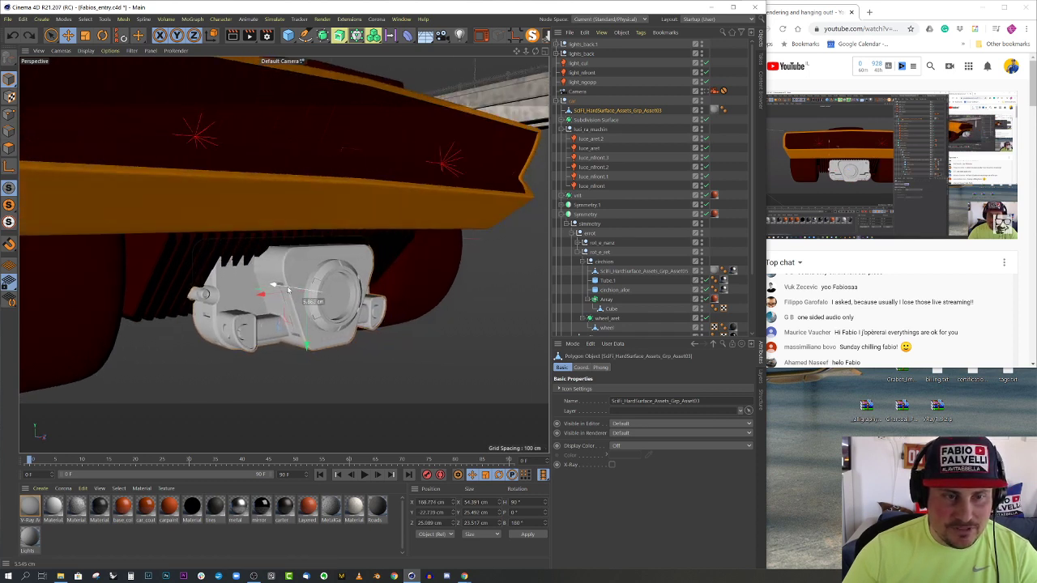
pyautogui.moveTo(306, 344); pyautogui.dragTo(235, 225)
pyautogui.moveTo(305, 307); pyautogui.dragTo(385, 262)
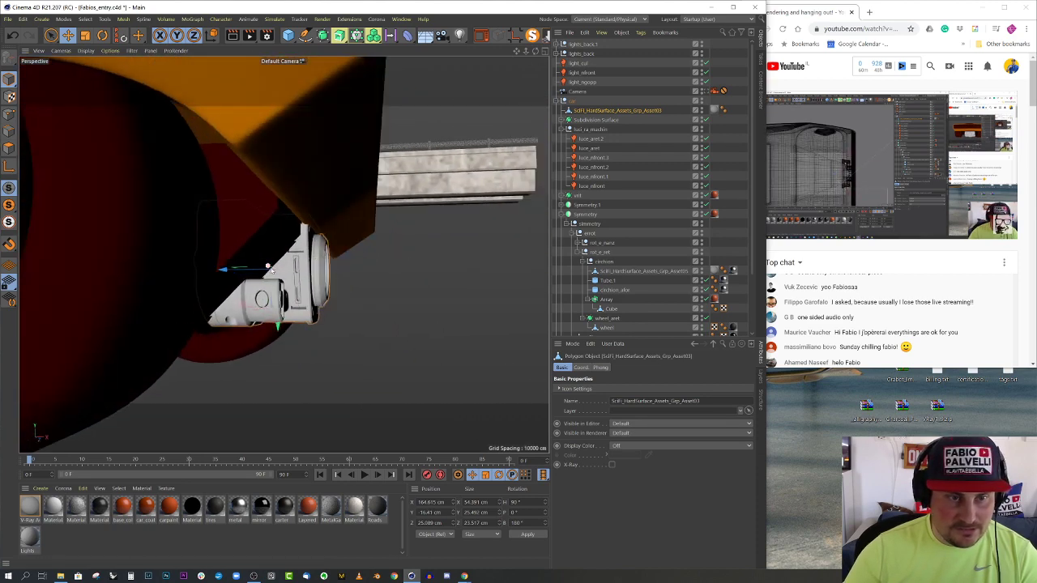
pyautogui.keyDown('alt'); pyautogui.moveTo(269, 273); pyautogui.dragTo(225, 225); pyautogui.keyUp('alt')
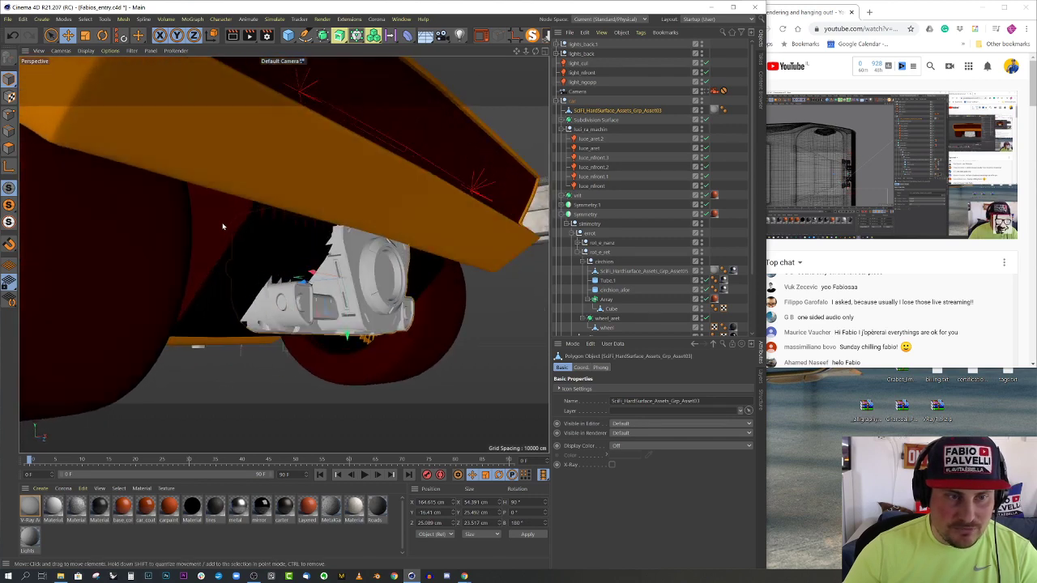
# Add the adjoining underbody mesh and the Cloner to the part's selection and shift all three to about 649.3 cm on X
pyautogui.keyDown('shift'); pyautogui.click(226, 226); pyautogui.keyUp('shift')
pyautogui.keyDown('shift'); pyautogui.click(245, 233); pyautogui.keyUp('shift')
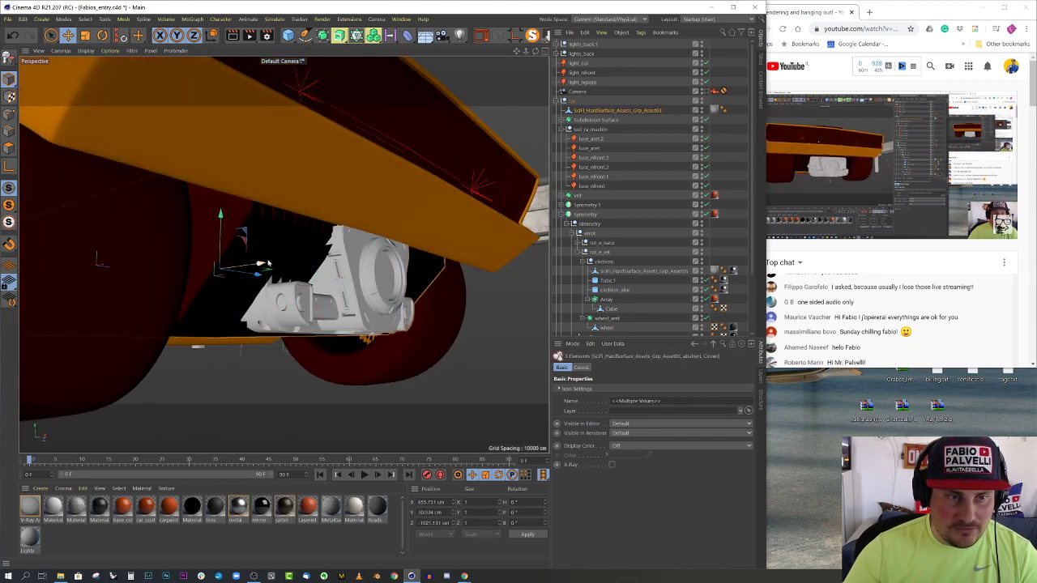
pyautogui.keyDown('alt'); pyautogui.moveTo(245, 232); pyautogui.dragTo(301, 237); pyautogui.keyUp('alt')
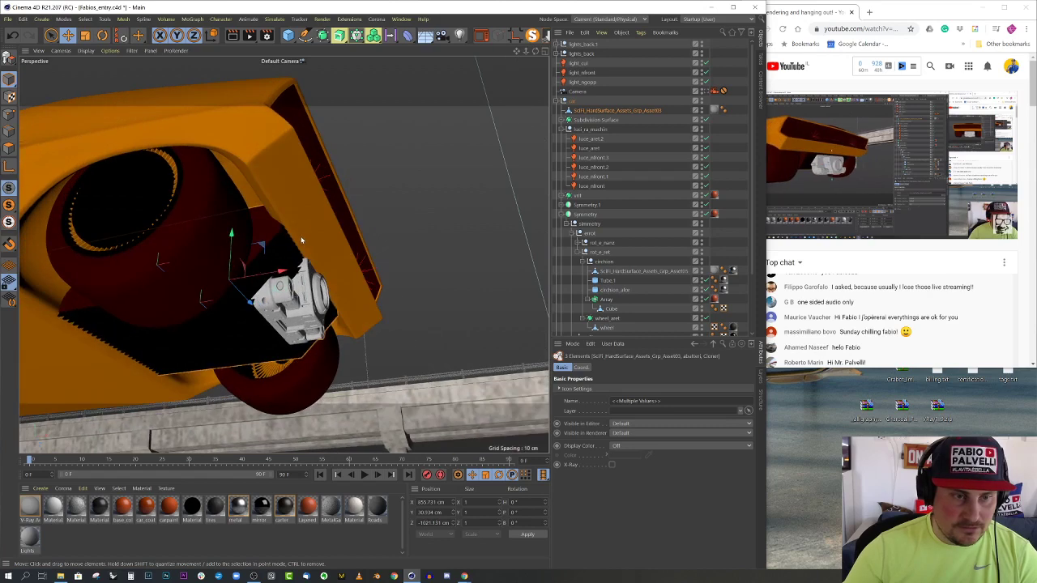
pyautogui.moveTo(283, 272); pyautogui.dragTo(276, 308)
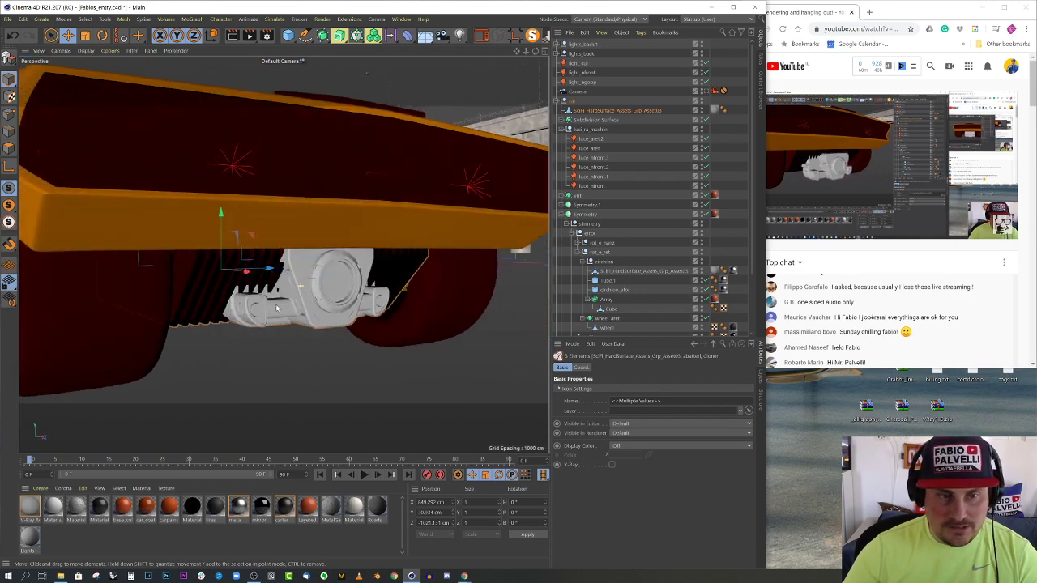
# Apply the metal material to the kitbash part alone, return to the scene camera's view and collapse the car null
pyautogui.click(322, 306)
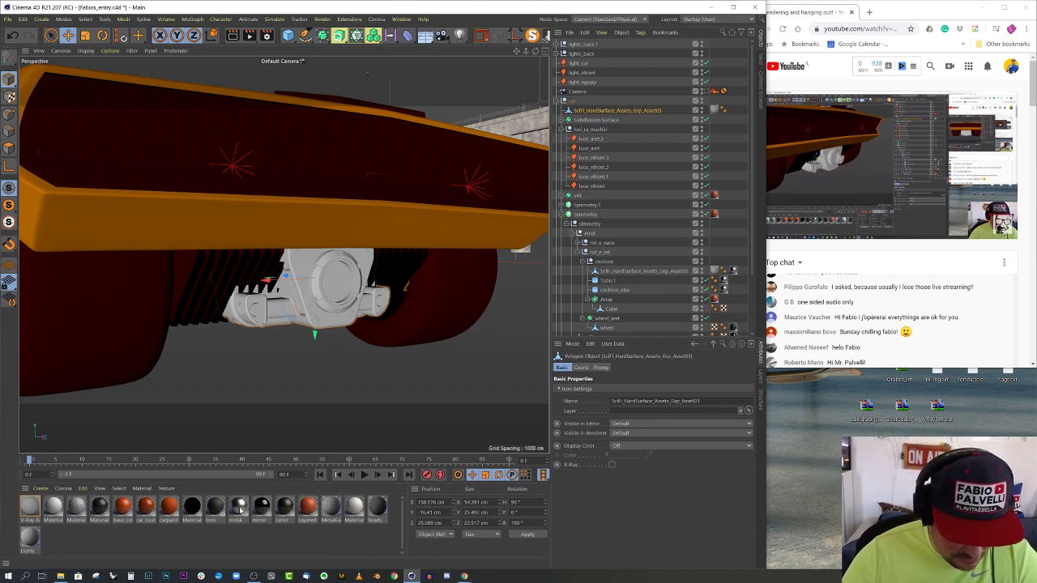
pyautogui.moveTo(240, 511); pyautogui.dragTo(618, 112)
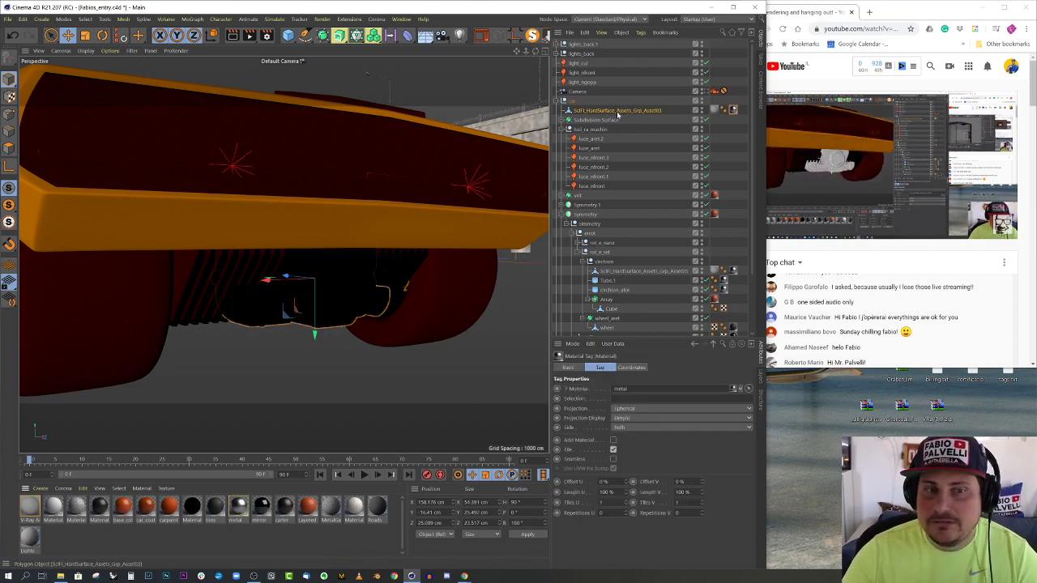
pyautogui.scroll(-3, 688, 218)
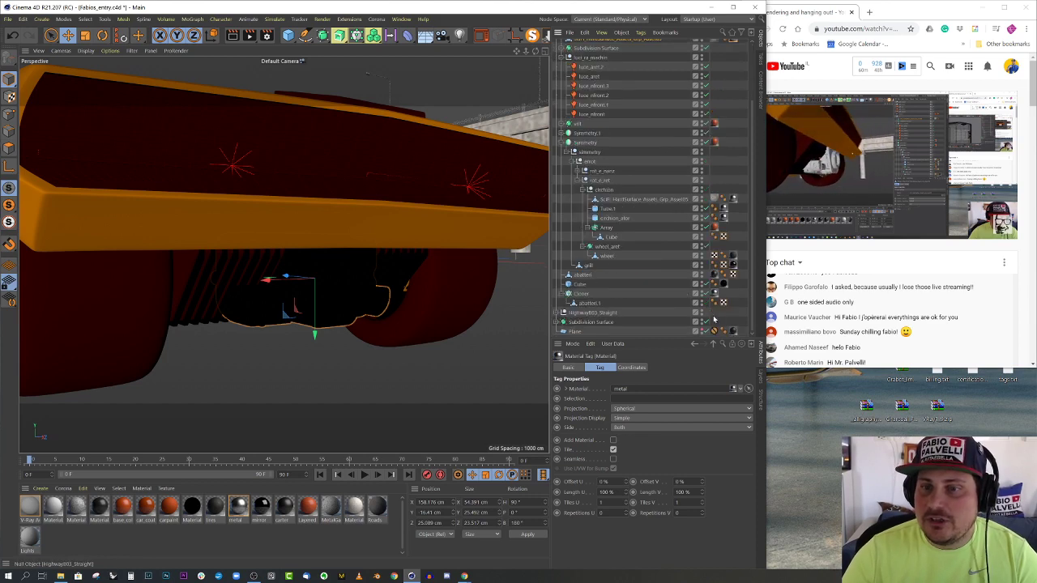
pyautogui.scroll(3, 698, 146)
pyautogui.click(705, 90)
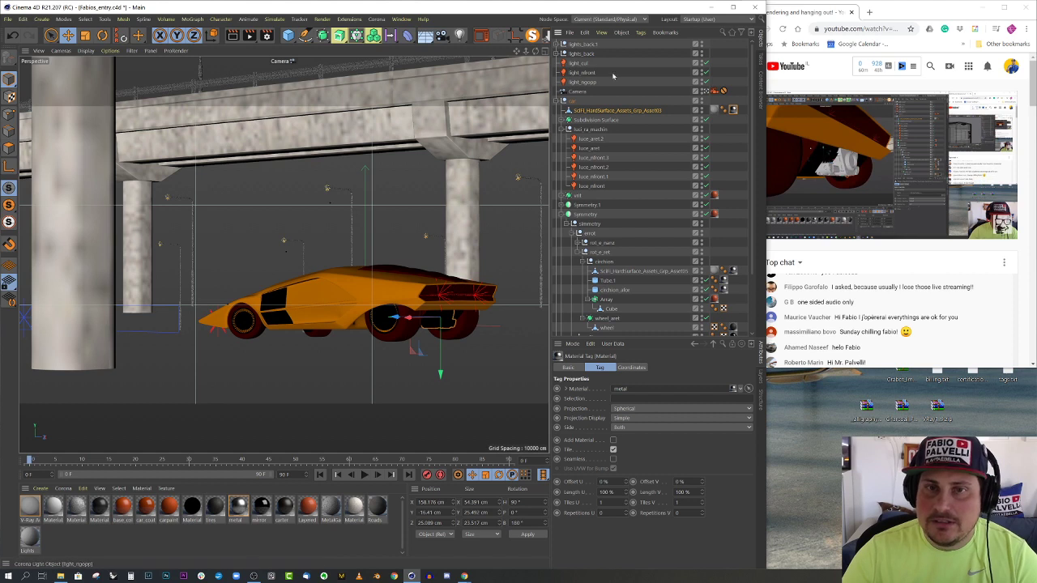
pyautogui.click(557, 100)
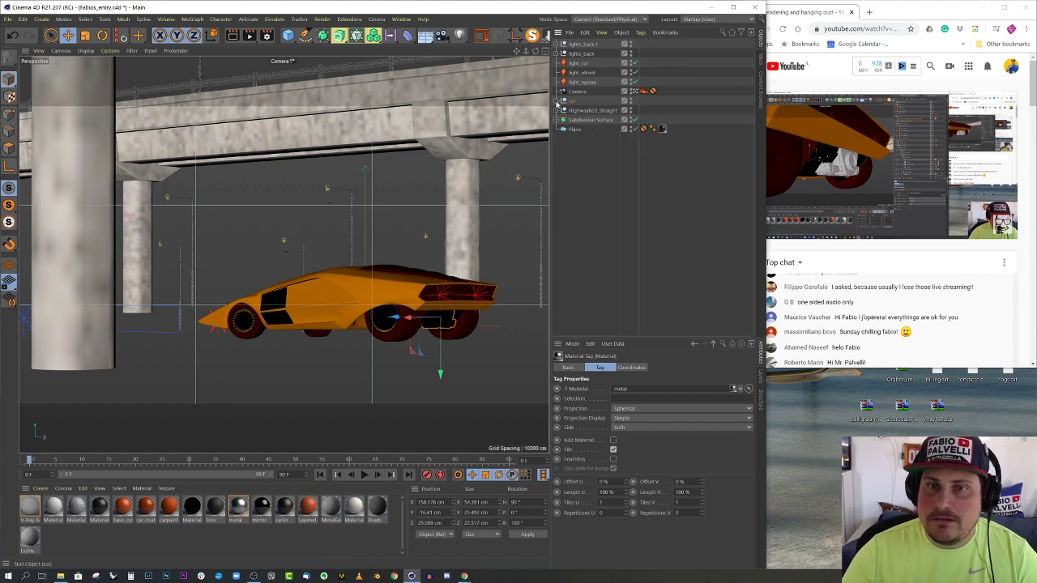
# Set the intensity of the blue area light behind the car, light_cul, to 40
pyautogui.click(579, 64)
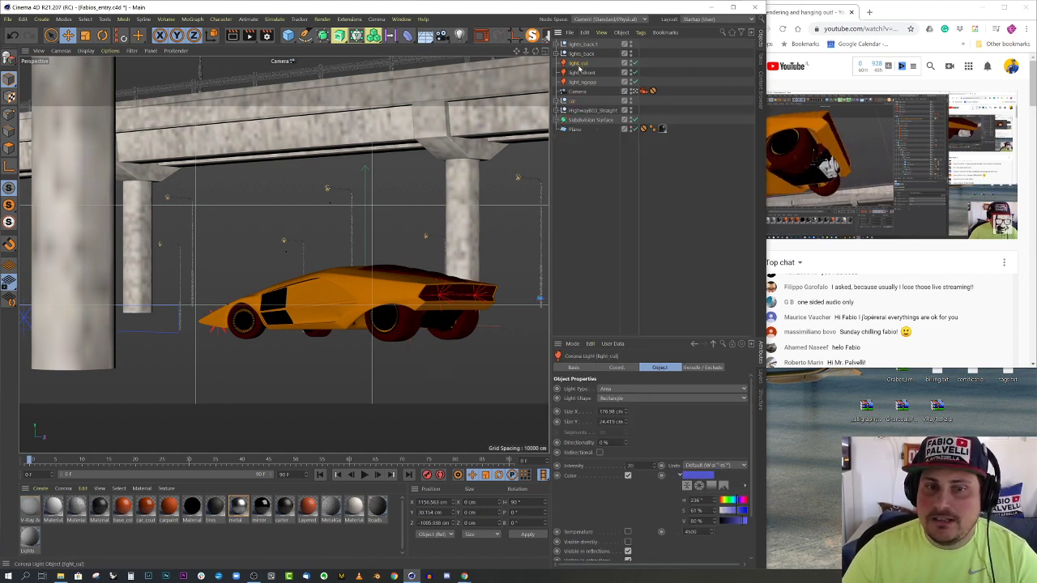
pyautogui.middleClick(445, 160)
pyautogui.middleClick(445, 160)
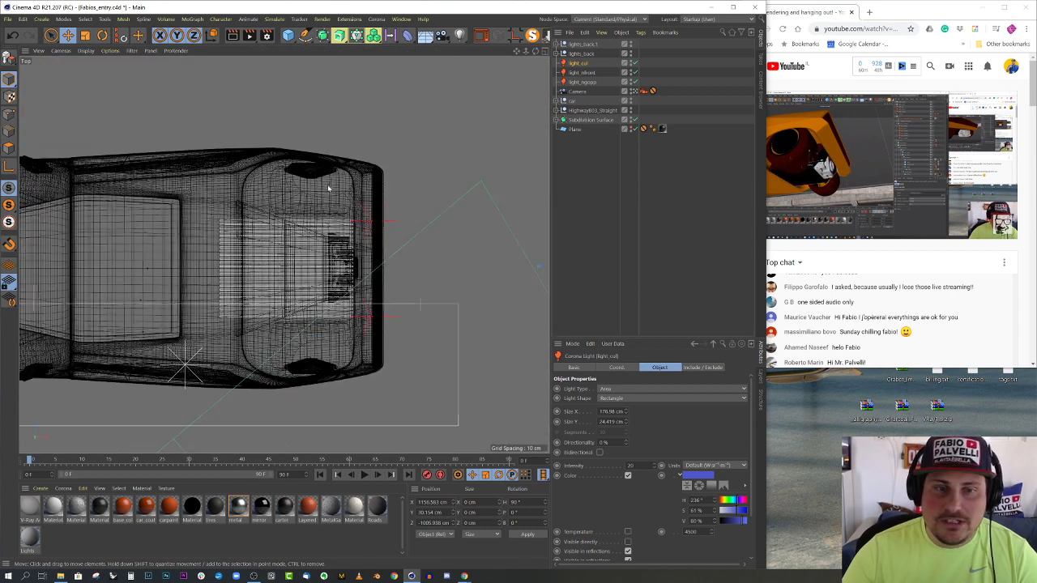
pyautogui.scroll(-5, 453, 194)
pyautogui.scroll(3, 465, 222)
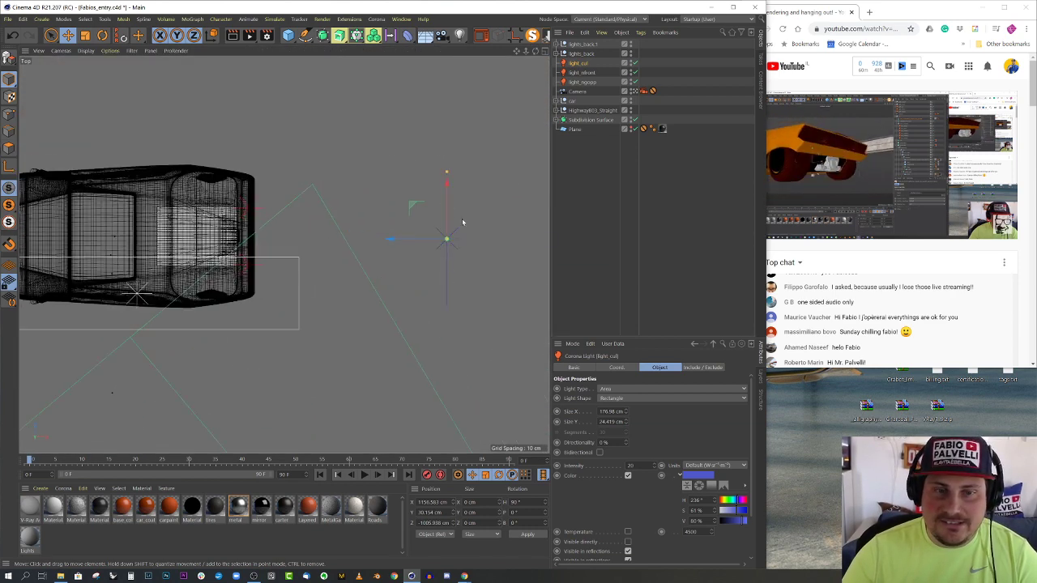
pyautogui.click(634, 465)
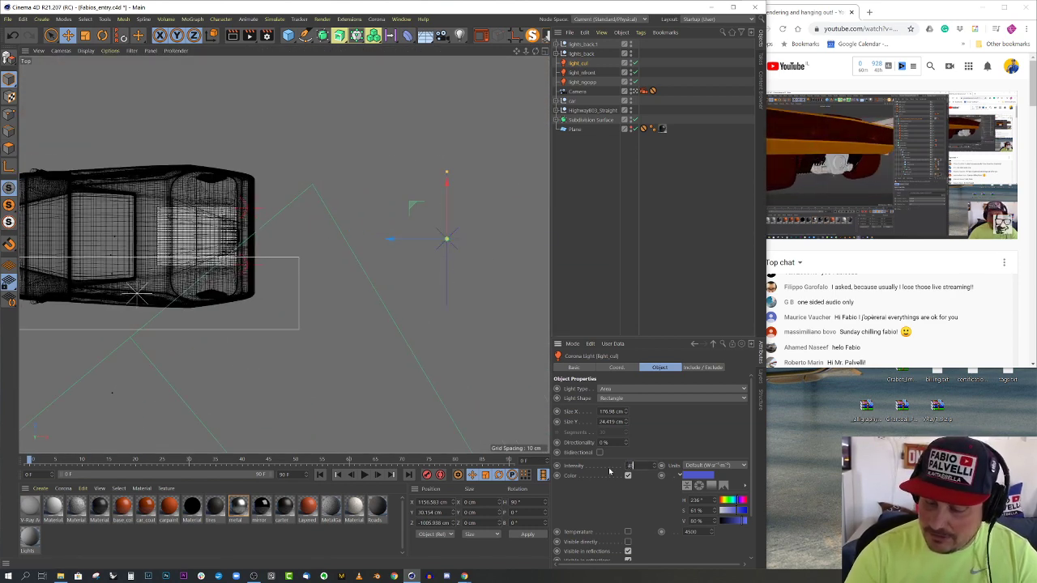
# Render the scene camera's view with Corona to check the rear lighting and metal part, then stop and close the render
pyautogui.middleClick(337, 319)
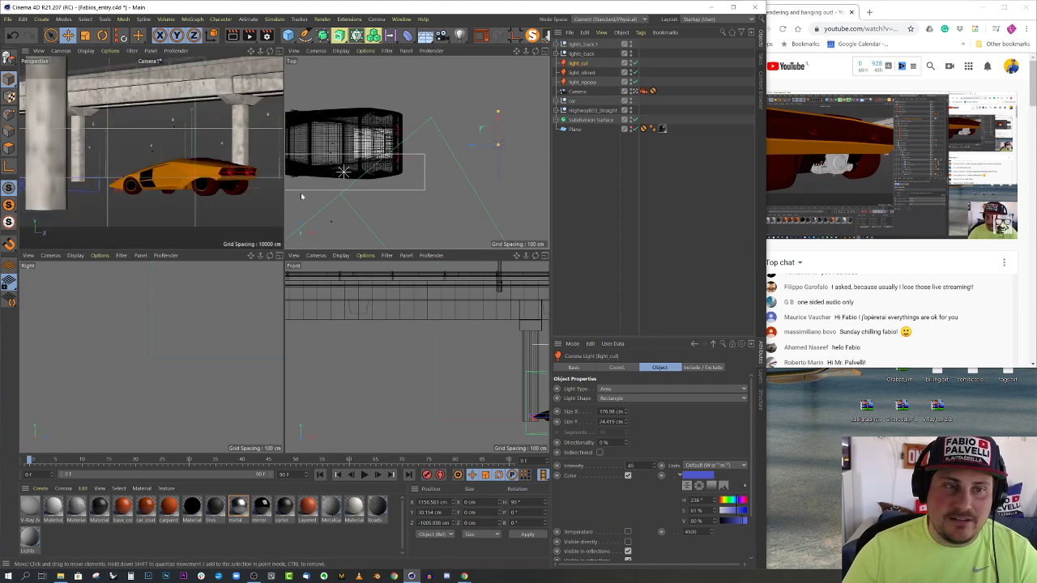
pyautogui.press('F1')
pyautogui.click(482, 34)
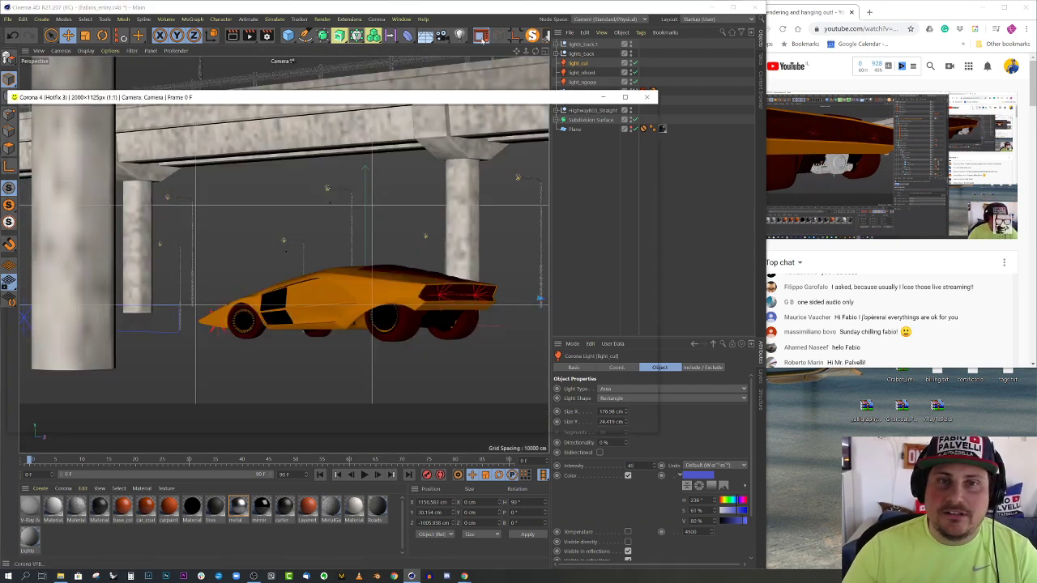
pyautogui.click(640, 111)
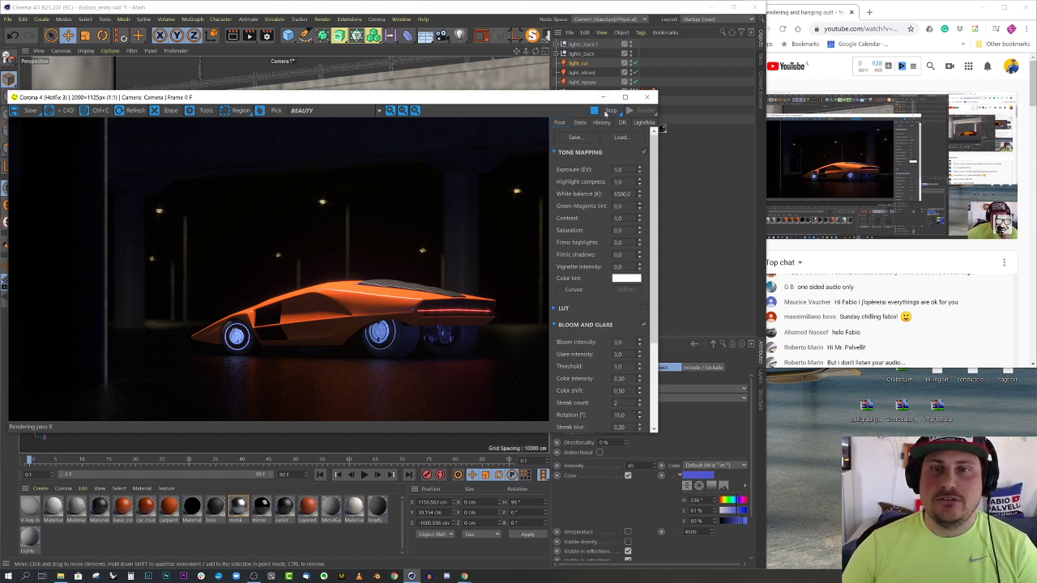
pyautogui.click(647, 97)
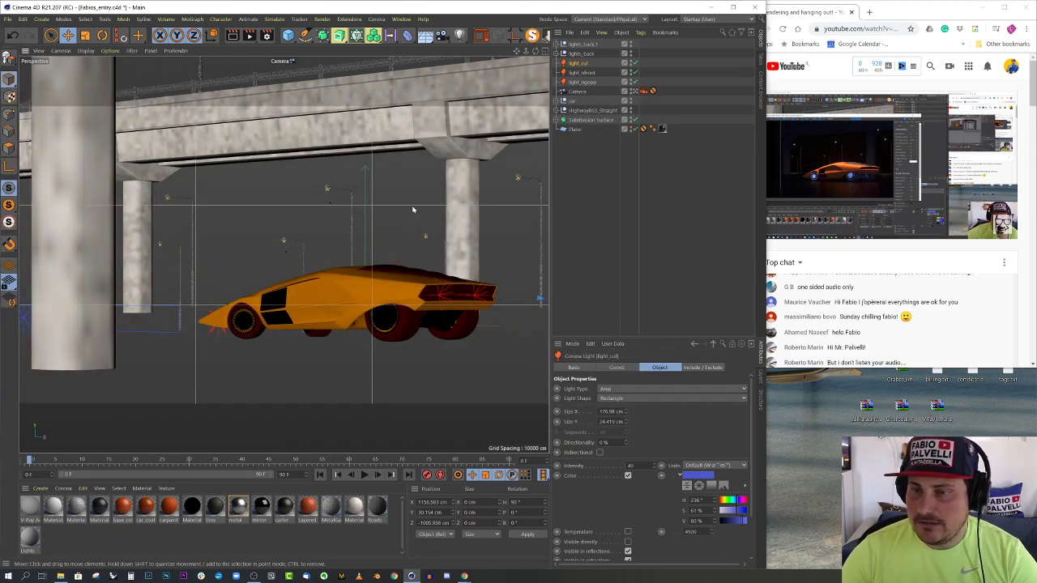
# Set the front area light's intensity to 5 and its colour to a blue of about H 237°, S 59%, V 94%
pyautogui.click(165, 333)
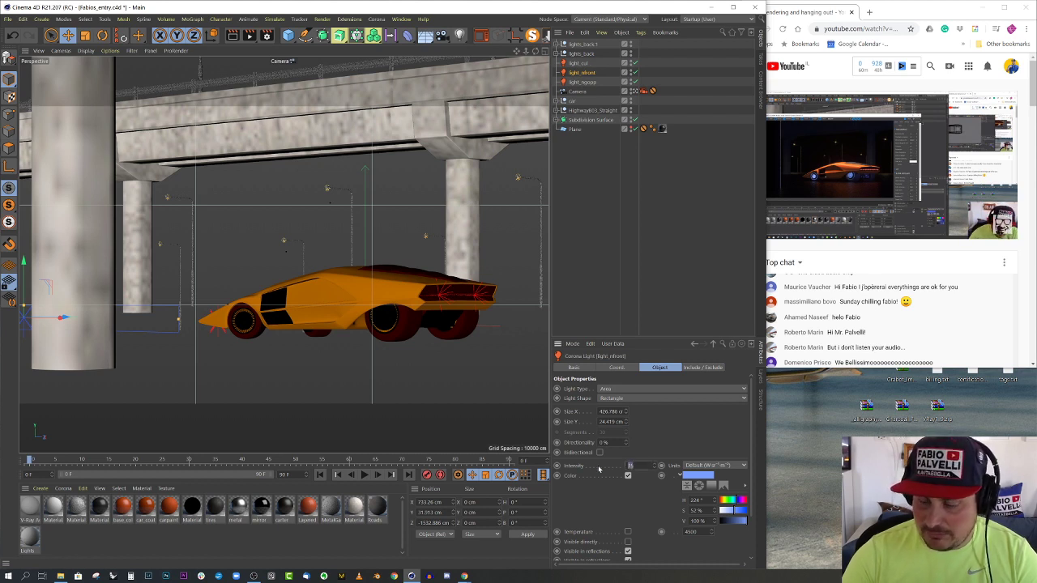
pyautogui.write('5')
pyautogui.press('Return')
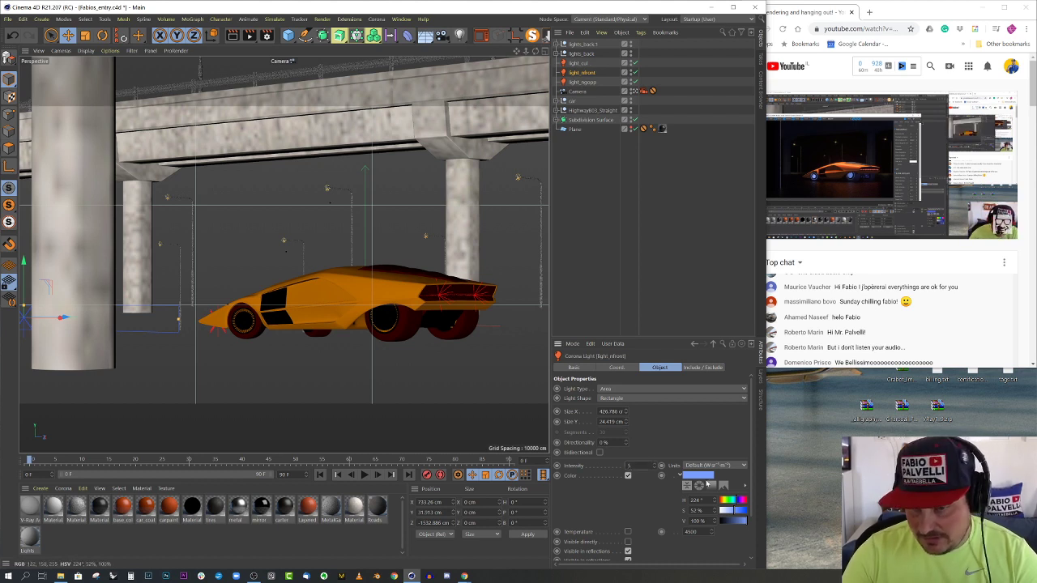
pyautogui.click(698, 476)
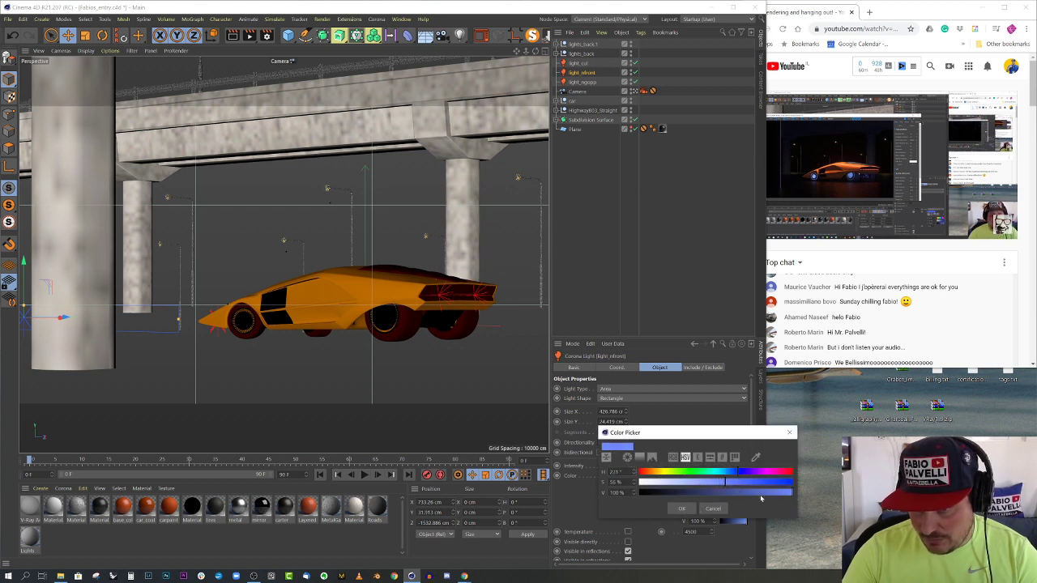
pyautogui.click(785, 494)
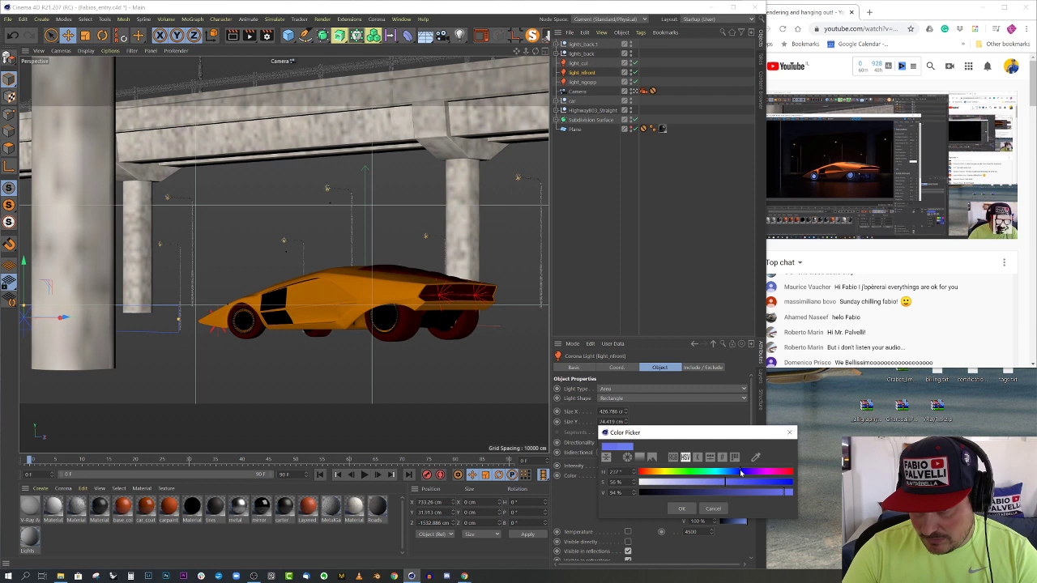
pyautogui.click(681, 509)
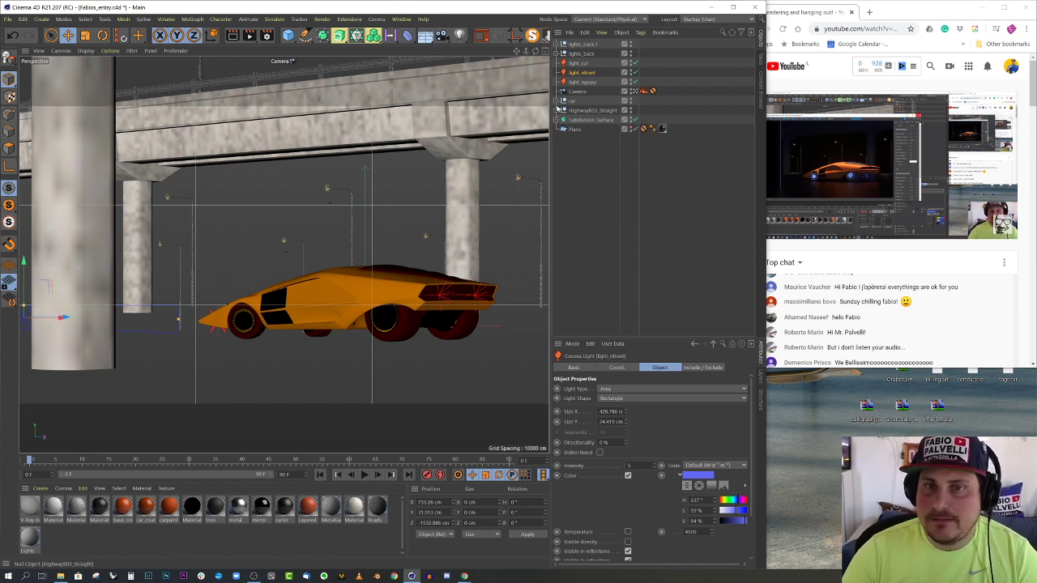
# Switch the metal projection on the part under the rear bumper to Cubic and scale its texture to about 32.5 cm
pyautogui.click(557, 102)
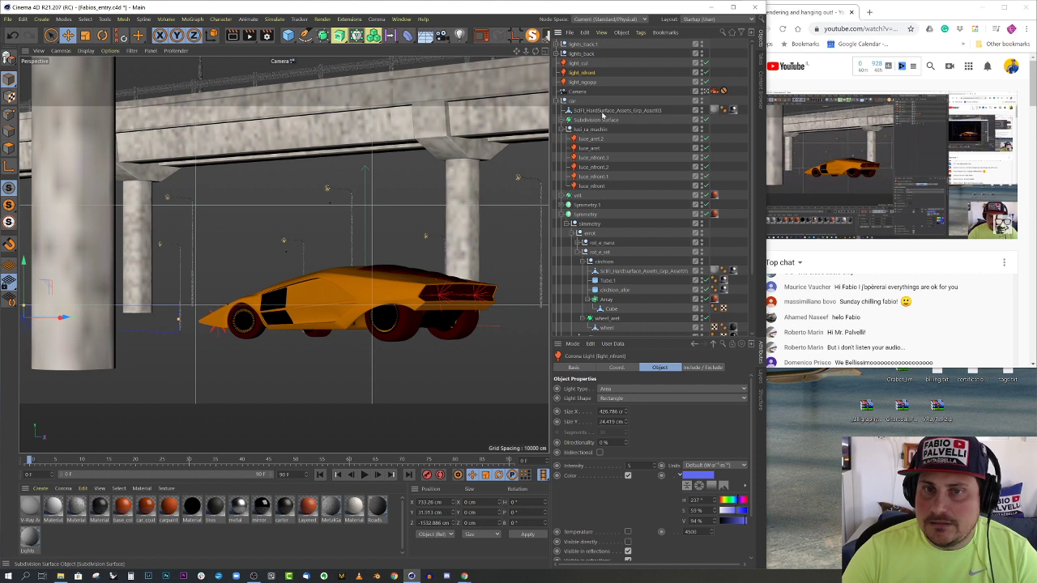
pyautogui.click(733, 109)
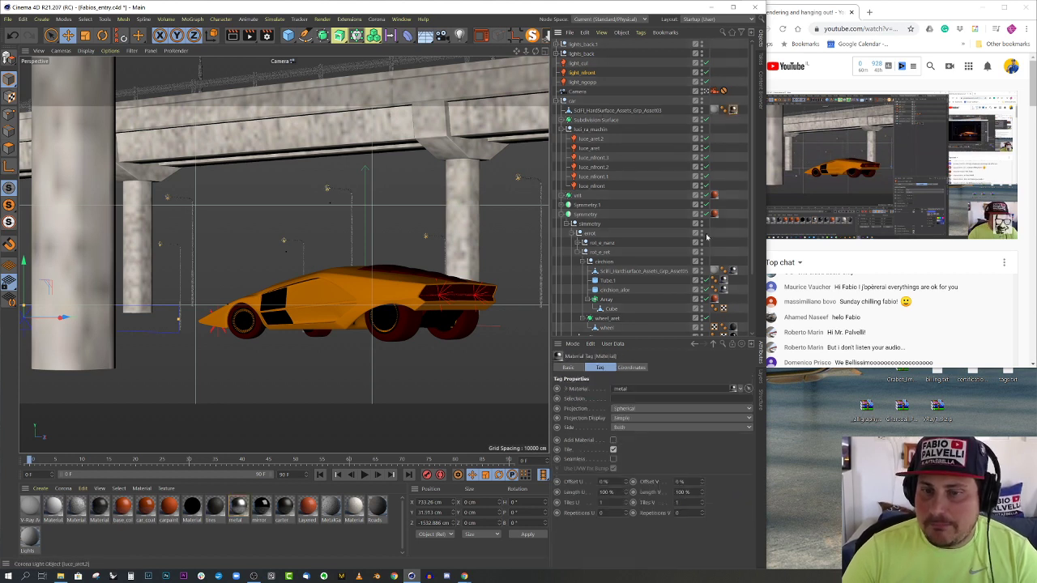
pyautogui.click(640, 409)
pyautogui.click(636, 437)
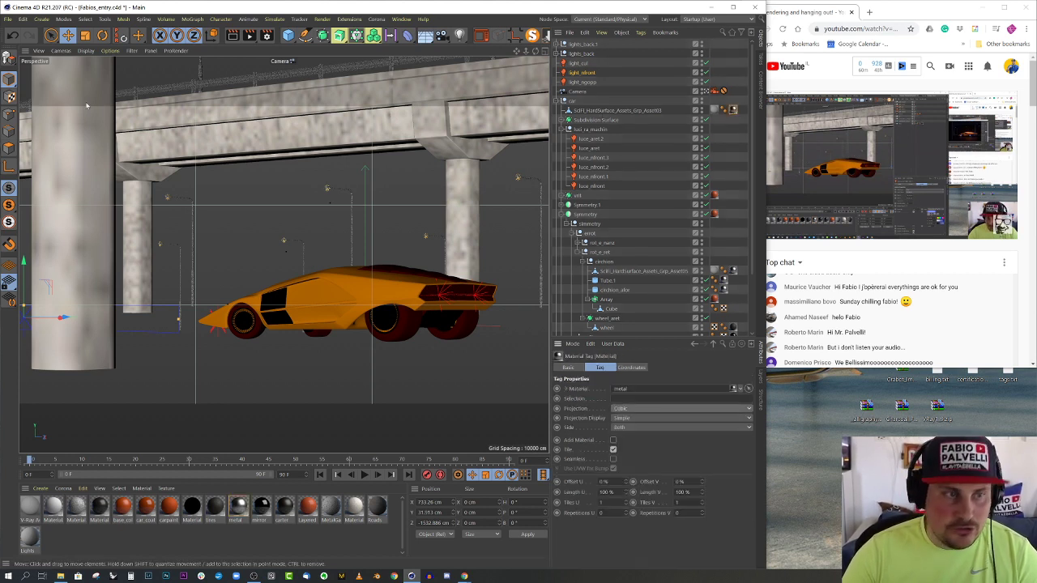
pyautogui.click(9, 96)
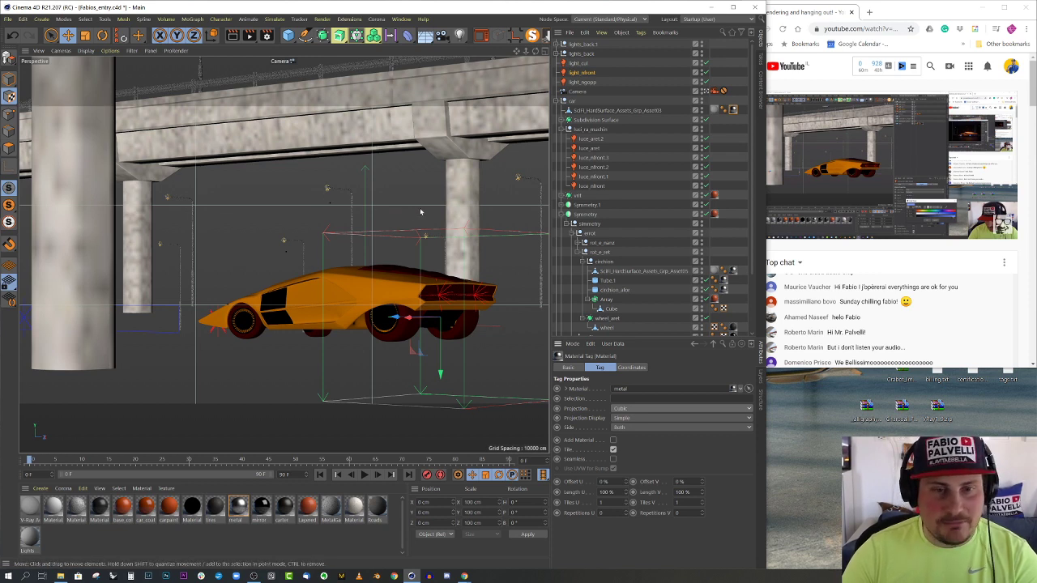
pyautogui.press('t')
pyautogui.moveTo(499, 194); pyautogui.dragTo(264, 279)
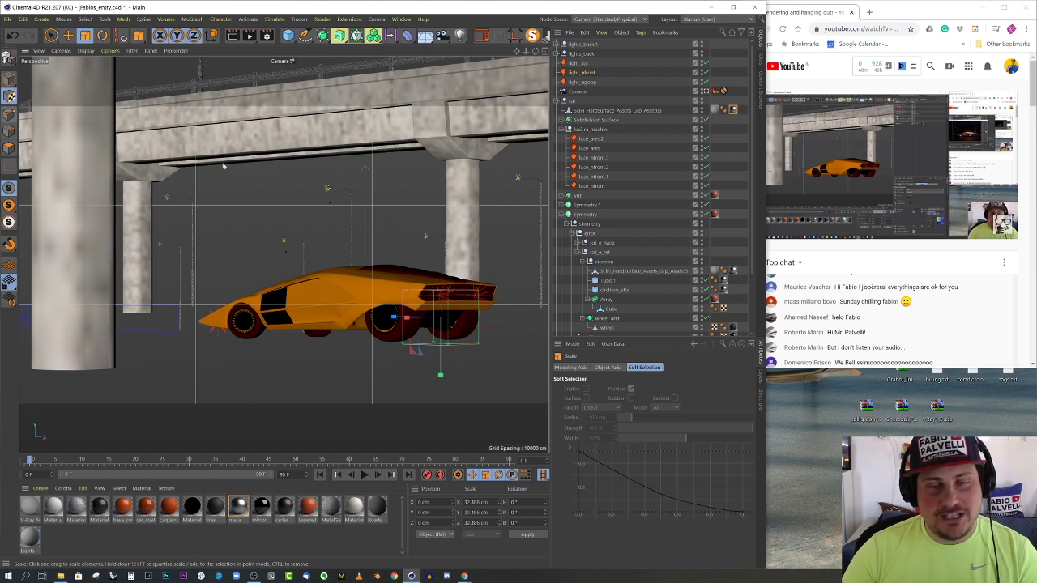
# Give the rear rim part's metal tag a Cubic projection, scaled to about 34.6 cm and banked about 34.1°
pyautogui.click(734, 272)
pyautogui.click(639, 411)
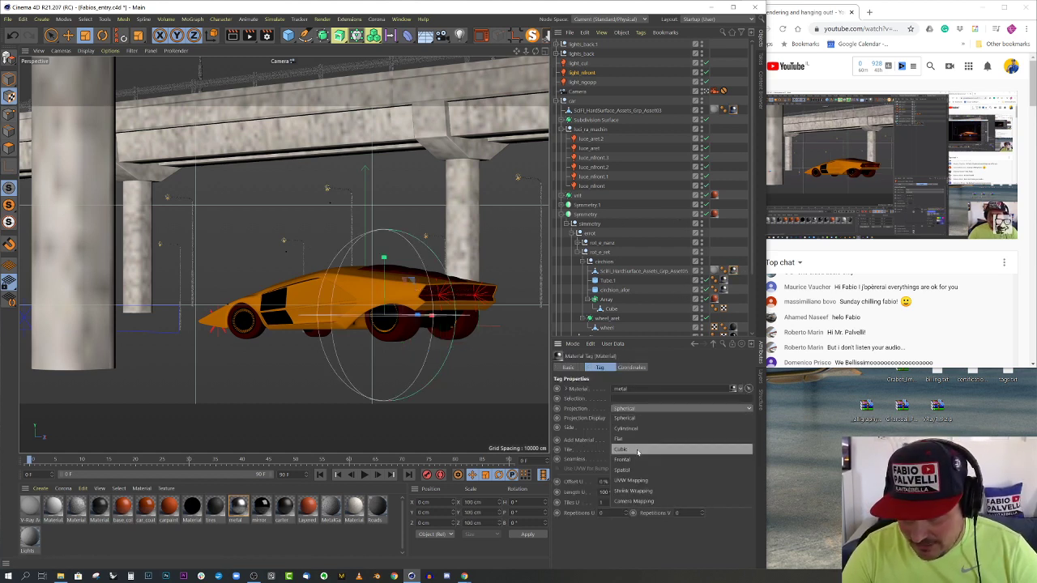
pyautogui.click(638, 450)
pyautogui.moveTo(389, 397); pyautogui.dragTo(229, 398)
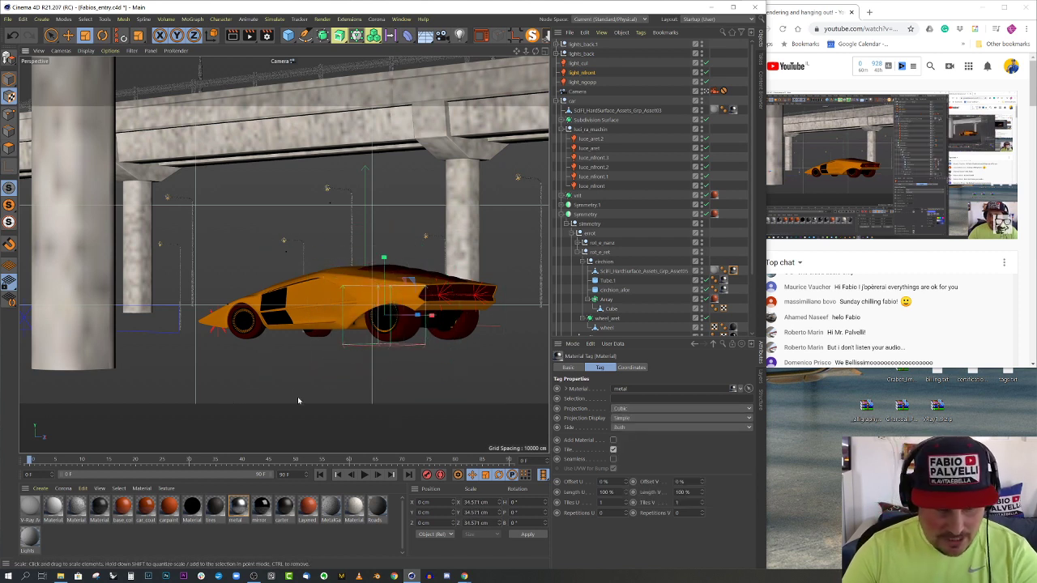
pyautogui.press('r')
pyautogui.moveTo(410, 337)
pyautogui.mouseDown()
pyautogui.moveTo(396, 349)
pyautogui.moveTo(402, 341)
pyautogui.mouseUp()
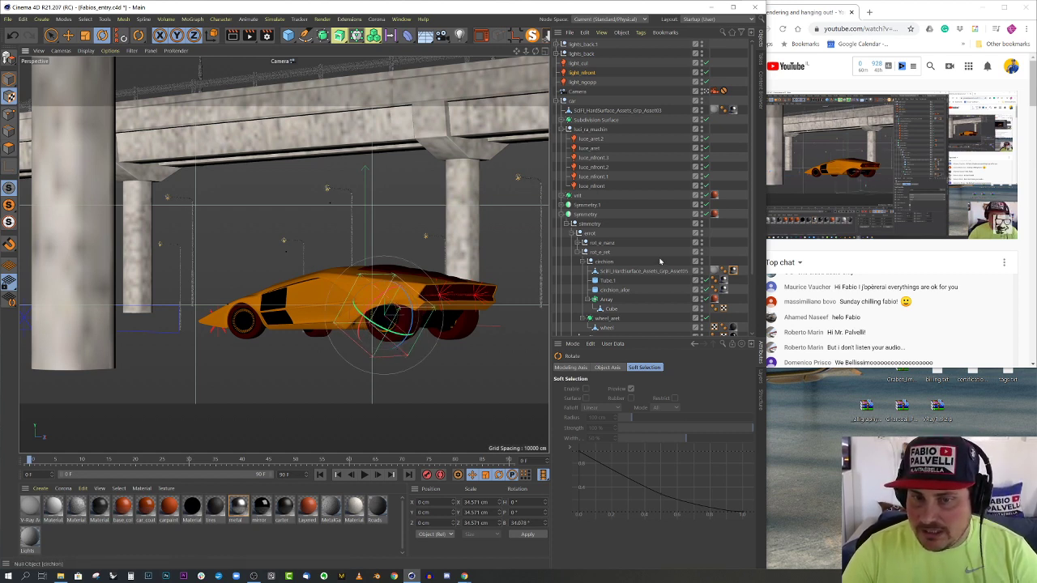
# Give the front rim part's metal tag a Cubic projection, scaled to about 56.2 cm and banked about 40.1°
pyautogui.scroll(-2, 659, 261)
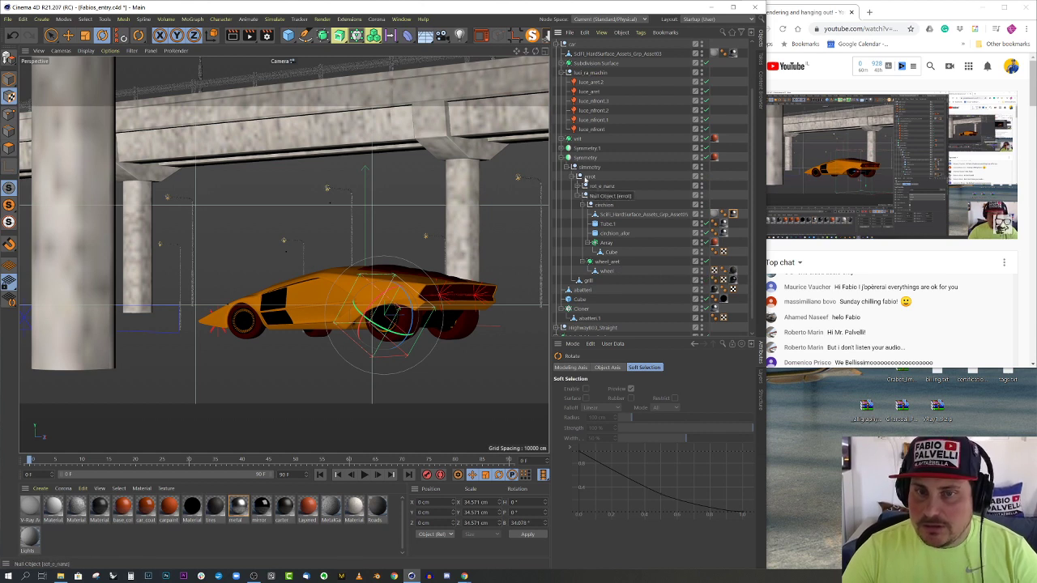
pyautogui.click(579, 188)
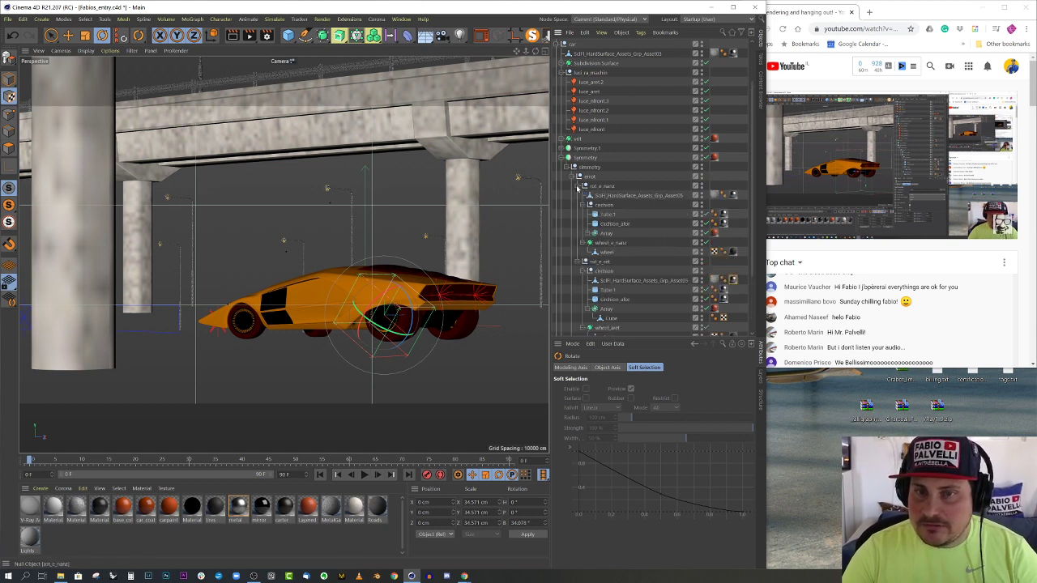
pyautogui.click(734, 195)
pyautogui.click(647, 412)
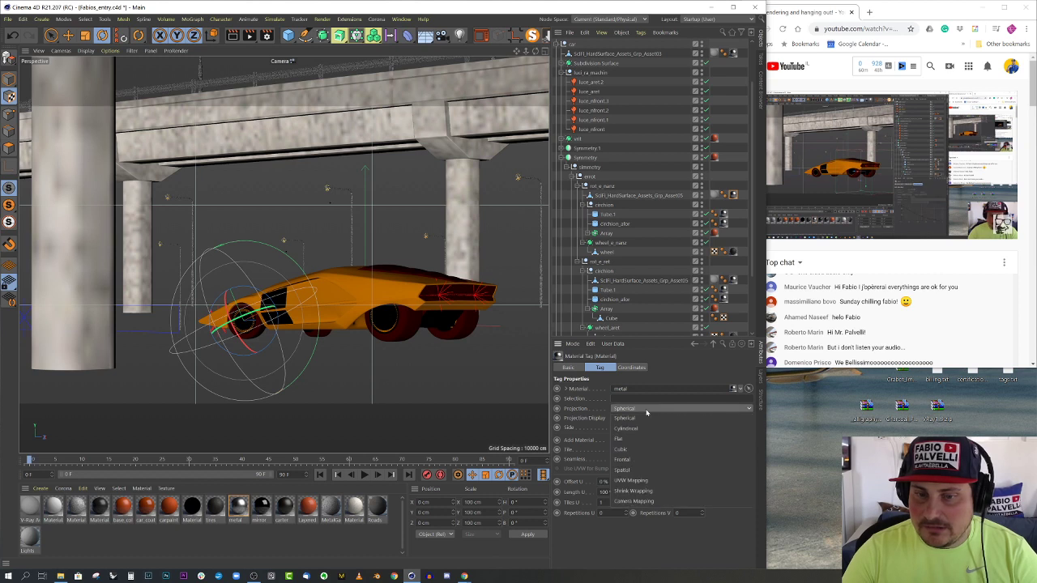
pyautogui.click(631, 445)
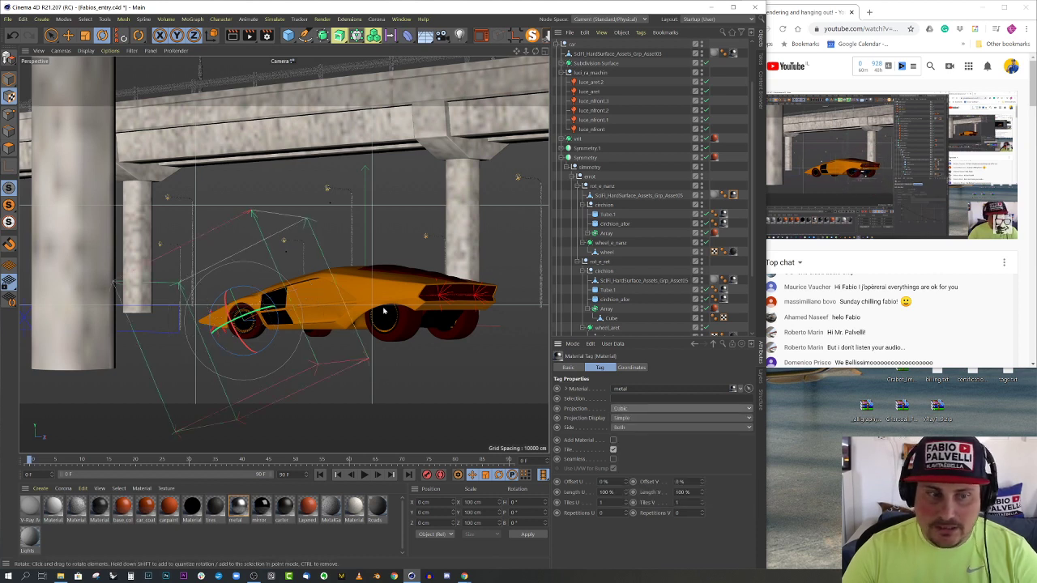
pyautogui.press('r')
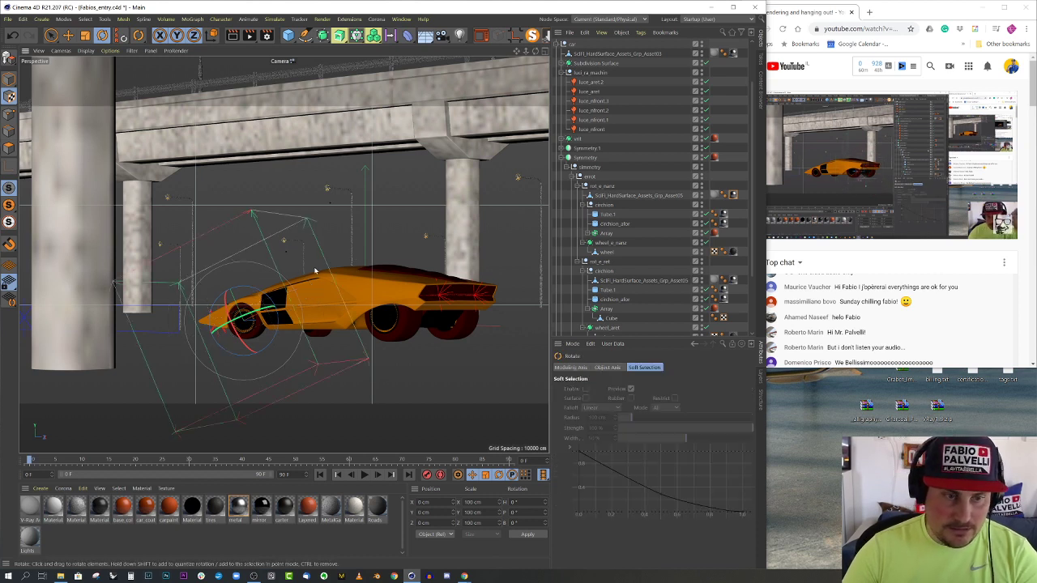
pyautogui.moveTo(278, 325); pyautogui.dragTo(267, 354)
pyautogui.press('t')
pyautogui.moveTo(264, 312)
pyautogui.mouseDown()
pyautogui.moveTo(239, 311)
pyautogui.moveTo(268, 305)
pyautogui.mouseUp()
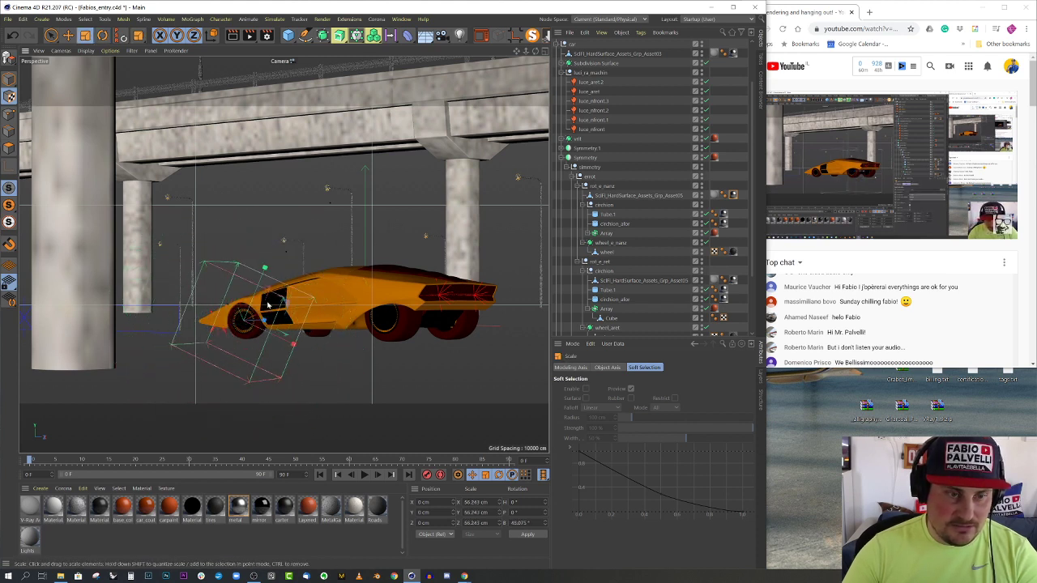
pyautogui.click(9, 85)
# Render the camera view with Corona to check the wheels' metal parts, then stop and close the render
pyautogui.click(516, 35)
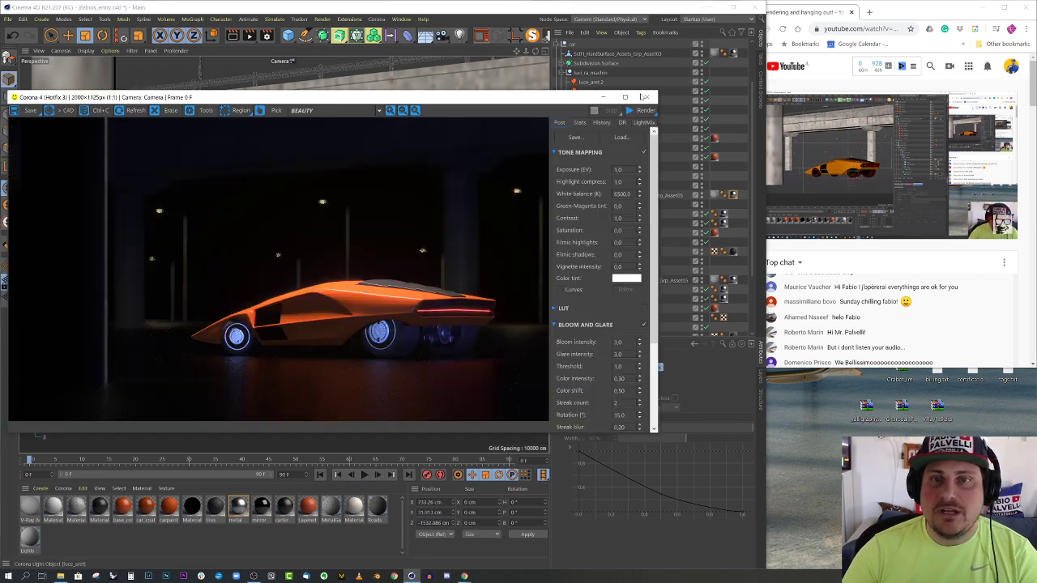
pyautogui.click(640, 110)
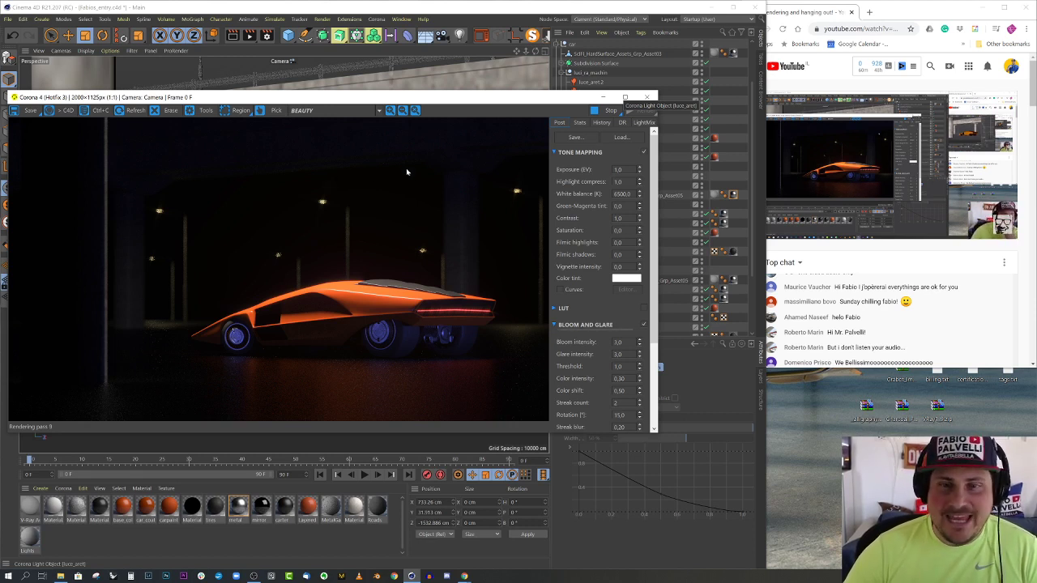
pyautogui.click(612, 110)
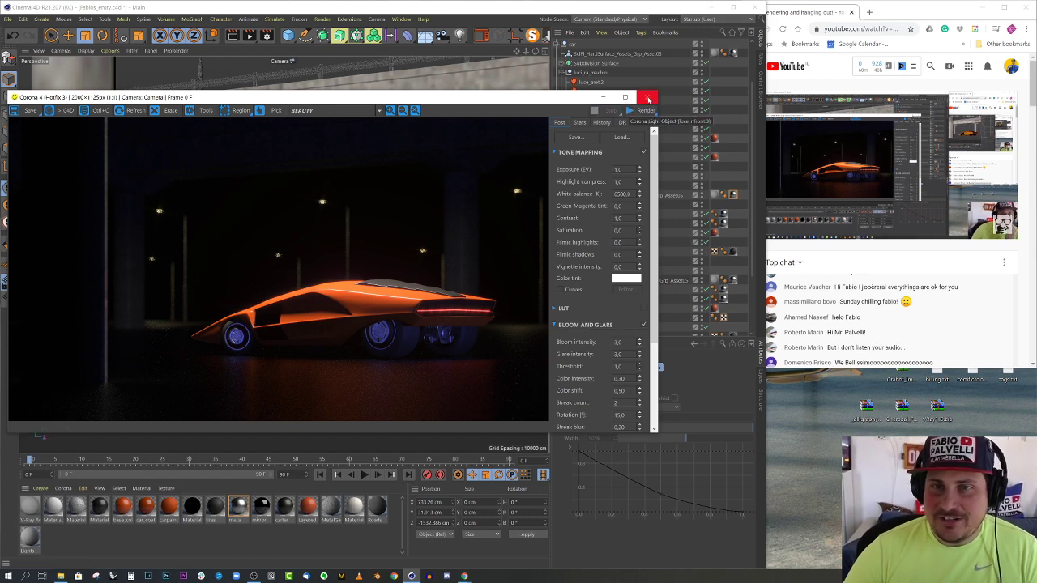
pyautogui.click(649, 98)
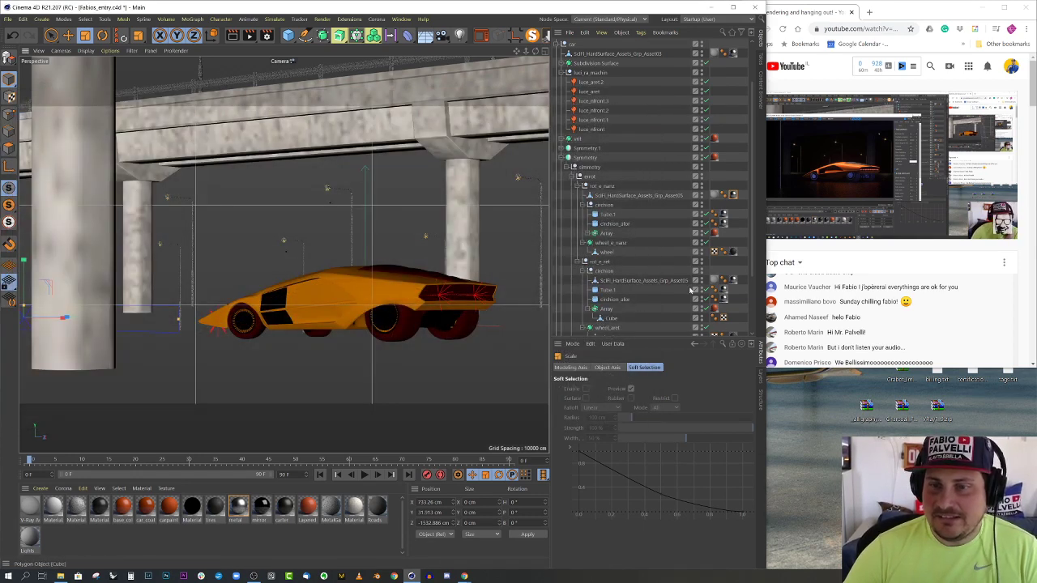
# Leave the scene camera view and duplicate the area light above the car, placing the copy at about Z -2045.7 cm near the pillar
pyautogui.scroll(3, 682, 211)
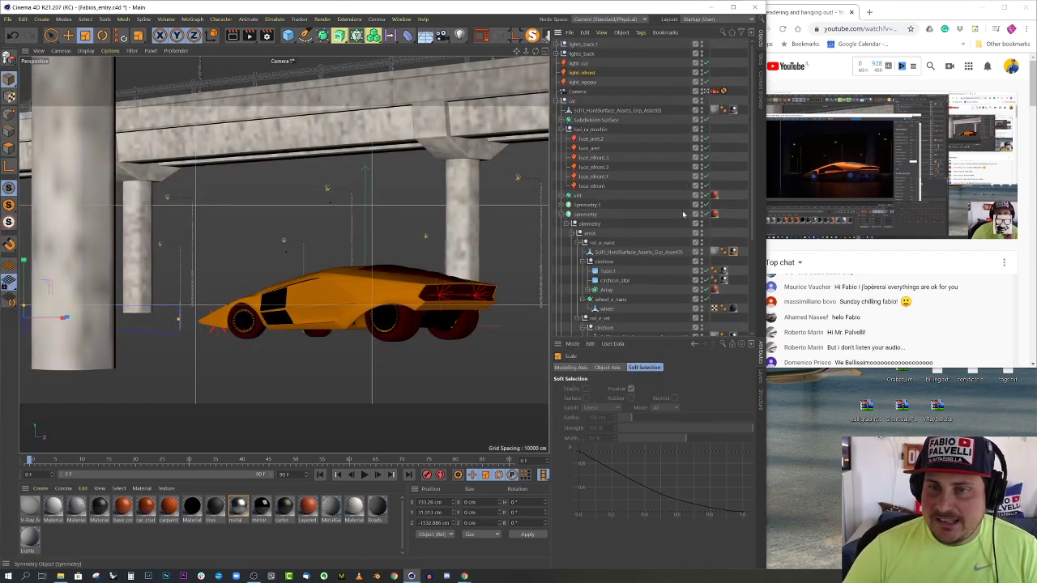
pyautogui.click(706, 91)
pyautogui.keyDown('alt'); pyautogui.moveTo(342, 199); pyautogui.dragTo(351, 247); pyautogui.keyUp('alt')
pyautogui.scroll(-15, 353, 245)
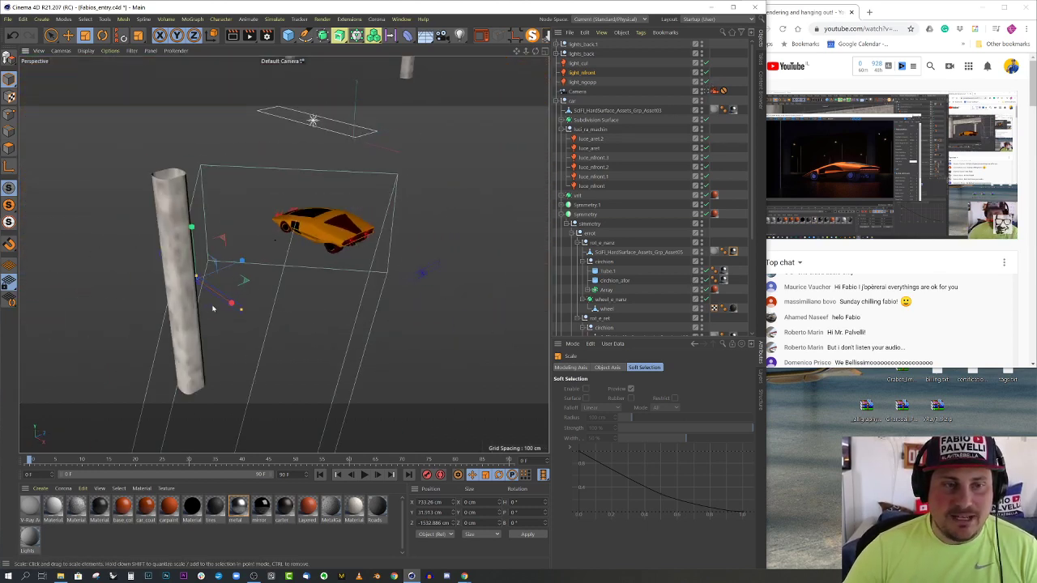
pyautogui.keyDown('alt'); pyautogui.moveTo(213, 308); pyautogui.dragTo(319, 190); pyautogui.keyUp('alt')
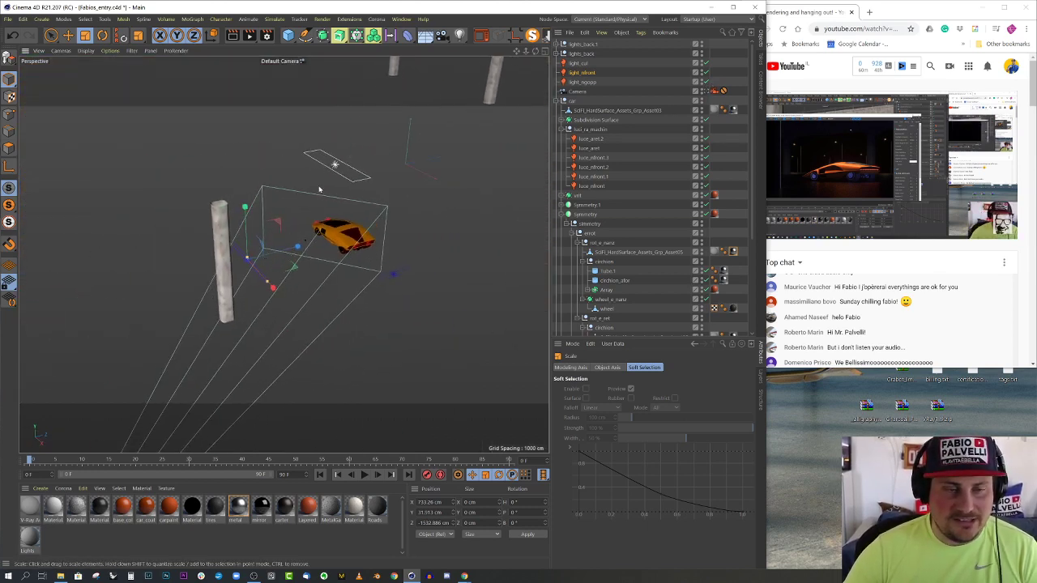
pyautogui.click(333, 172)
pyautogui.press('e')
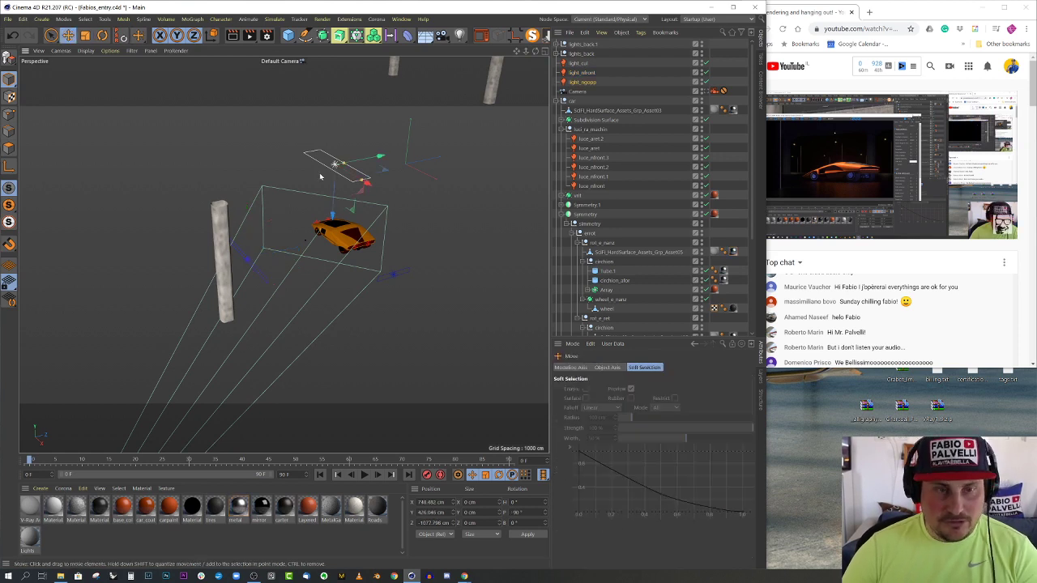
pyautogui.scroll(-4, 323, 174)
pyautogui.keyDown('alt'); pyautogui.moveTo(326, 175); pyautogui.dragTo(309, 190); pyautogui.keyUp('alt')
pyautogui.keyDown('ctrl'); pyautogui.moveTo(363, 169); pyautogui.dragTo(198, 223); pyautogui.keyUp('ctrl')
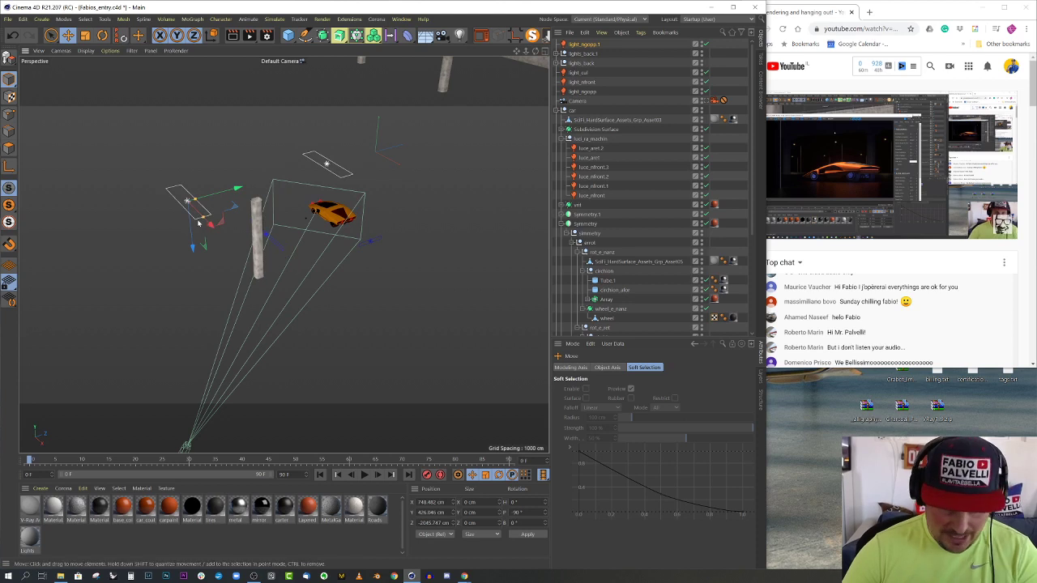
# Rotate the copied area light so that its long side stands upright and it faces the foreground pillar
pyautogui.press('r')
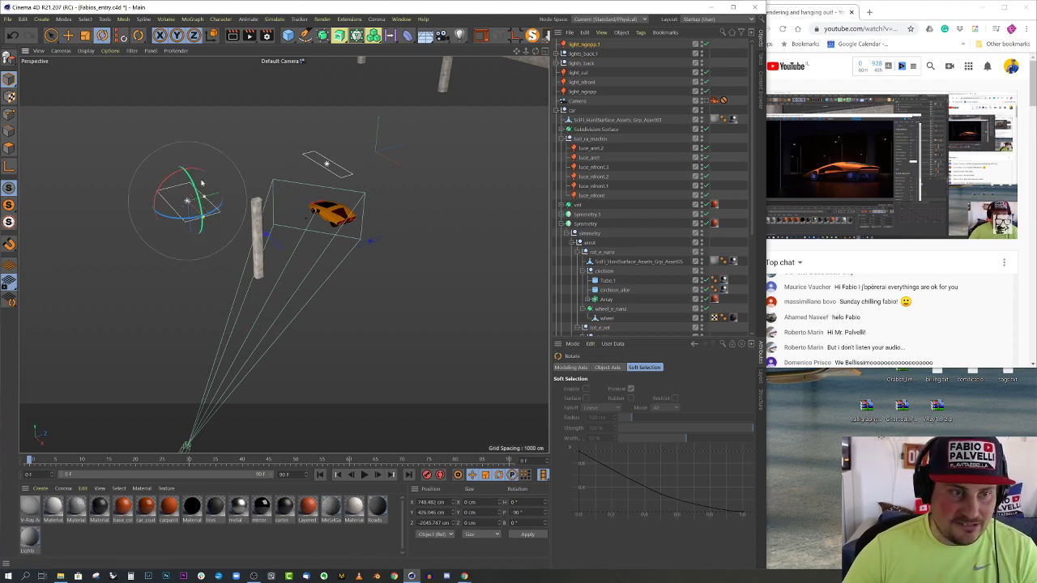
pyautogui.keyDown('alt'); pyautogui.moveTo(200, 169); pyautogui.dragTo(165, 191); pyautogui.keyUp('alt')
pyautogui.press('e')
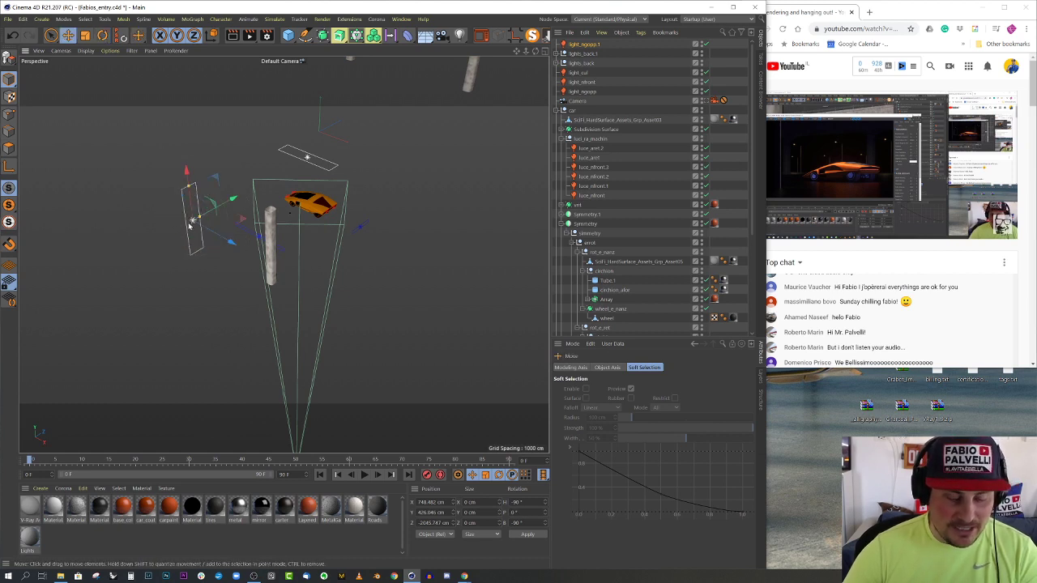
pyautogui.press('r')
pyautogui.keyDown('shift'); pyautogui.moveTo(189, 240); pyautogui.dragTo(264, 248); pyautogui.keyUp('shift')
pyautogui.press('e')
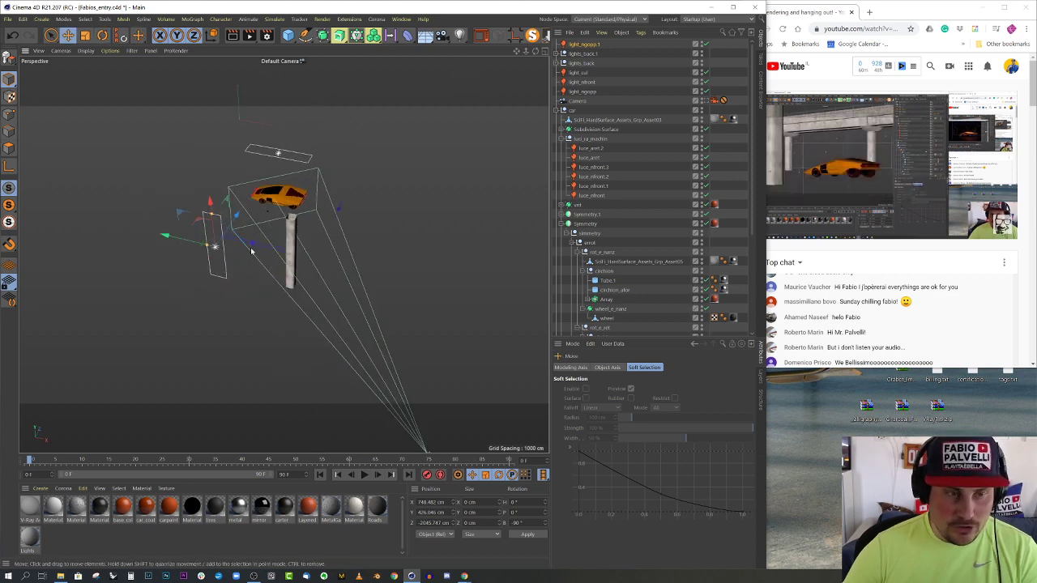
# Move the upright light beside the foreground pillar, to about X 1072.7, Y 218.7, Z -1883.2 cm
pyautogui.moveTo(185, 240); pyautogui.dragTo(279, 254)
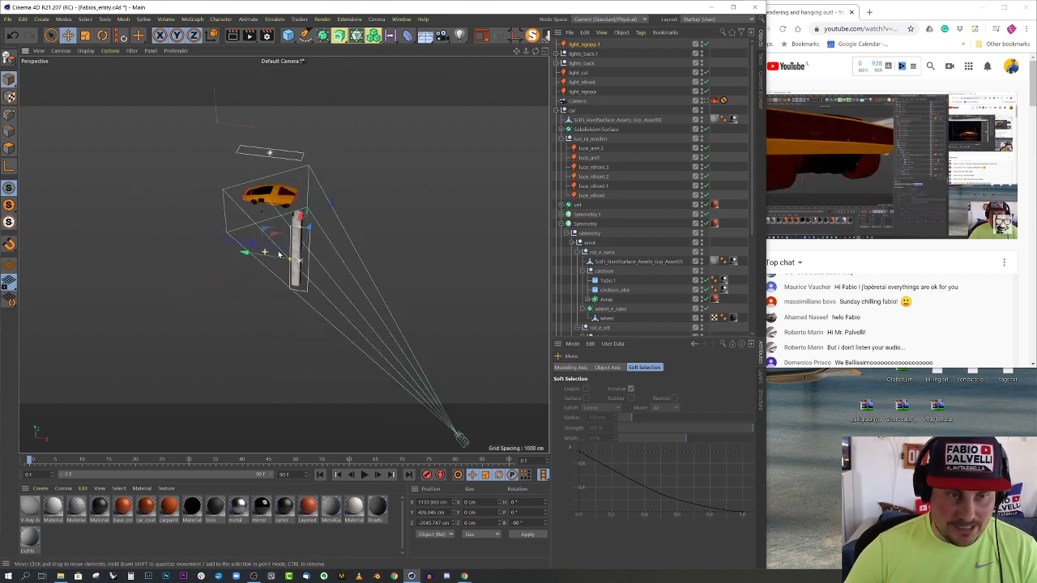
pyautogui.keyDown('alt'); pyautogui.moveTo(317, 254); pyautogui.dragTo(414, 255, button='right'); pyautogui.keyUp('alt')
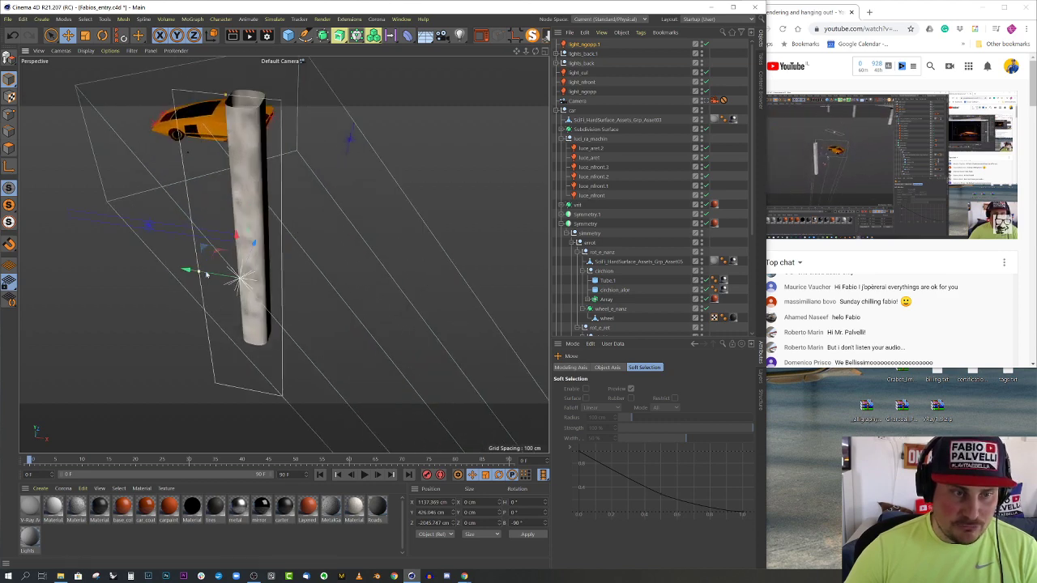
pyautogui.moveTo(204, 273)
pyautogui.mouseDown()
pyautogui.moveTo(237, 282)
pyautogui.moveTo(202, 282)
pyautogui.moveTo(216, 278)
pyautogui.mouseUp()
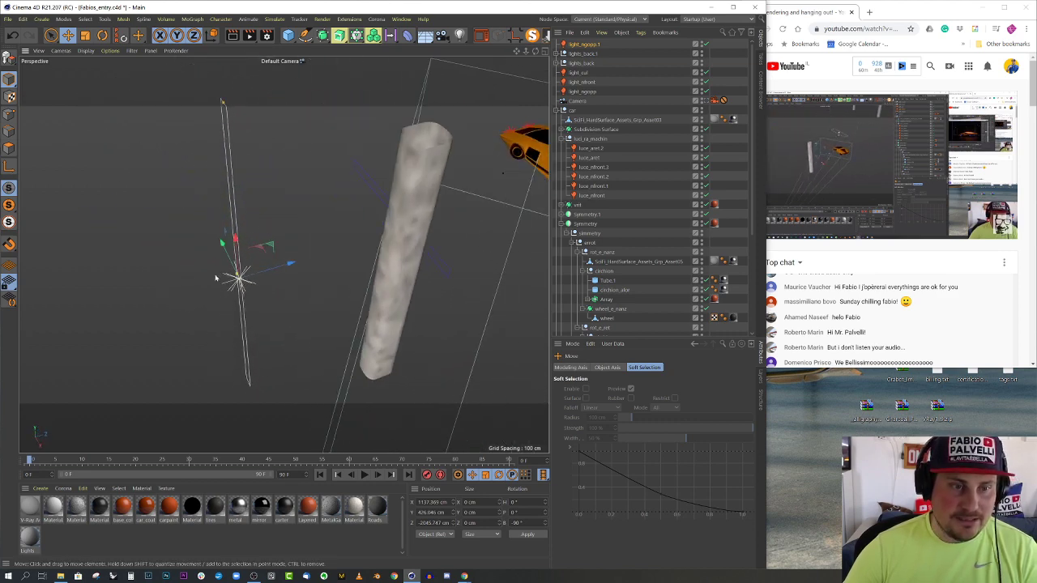
pyautogui.moveTo(288, 264); pyautogui.dragTo(467, 230)
pyautogui.moveTo(416, 210); pyautogui.dragTo(355, 208)
pyautogui.scroll(-3, 254, 208)
pyautogui.keyDown('alt'); pyautogui.moveTo(254, 208); pyautogui.dragTo(252, 280); pyautogui.keyUp('alt')
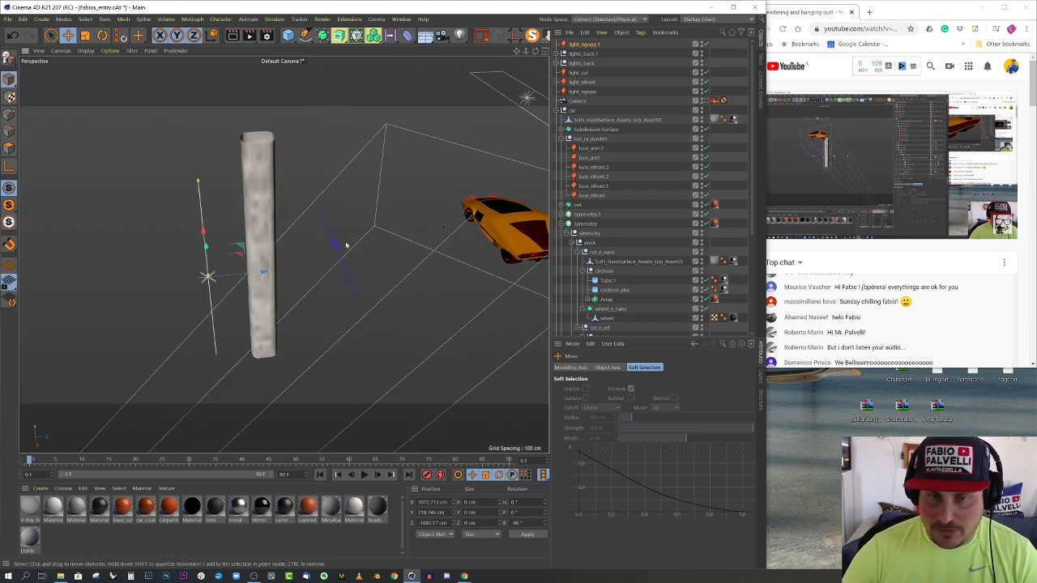
# Rename the copied light light_colonna and place it directly below lights_back in the object hierarchy
pyautogui.doubleClick(585, 45)
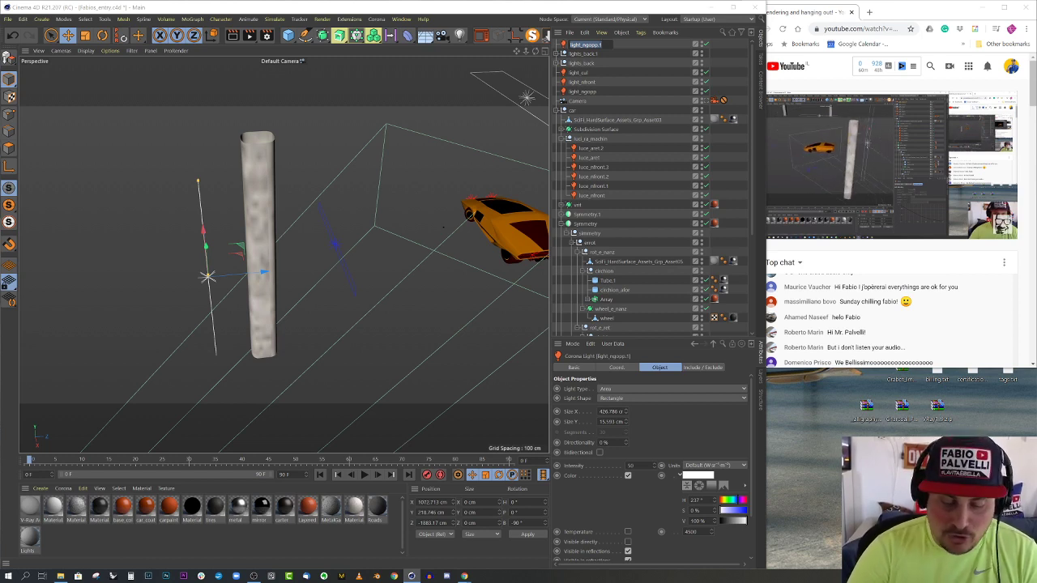
pyautogui.press('BackSpace')
pyautogui.write('light')
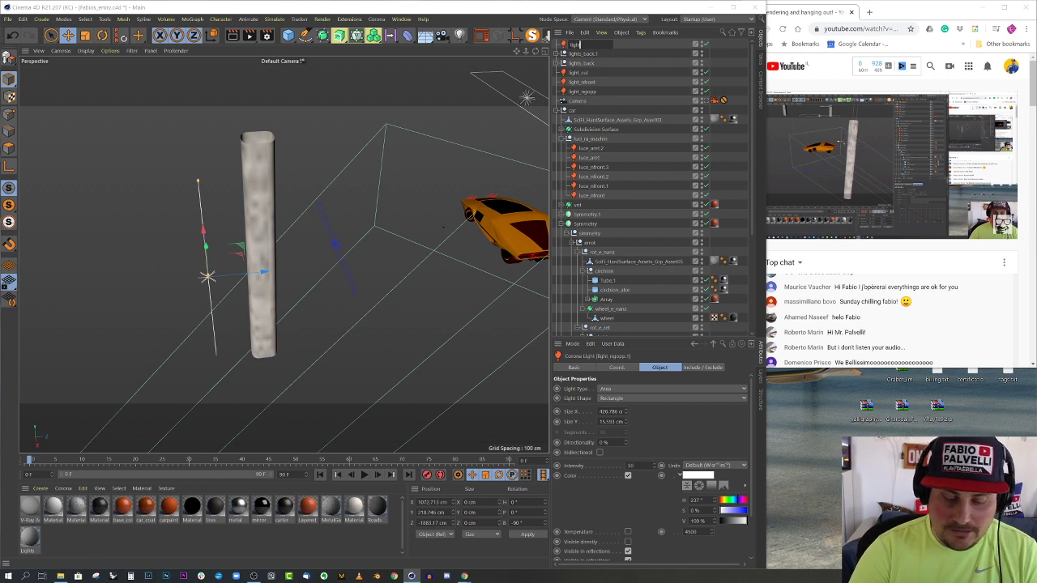
pyautogui.write('_color')
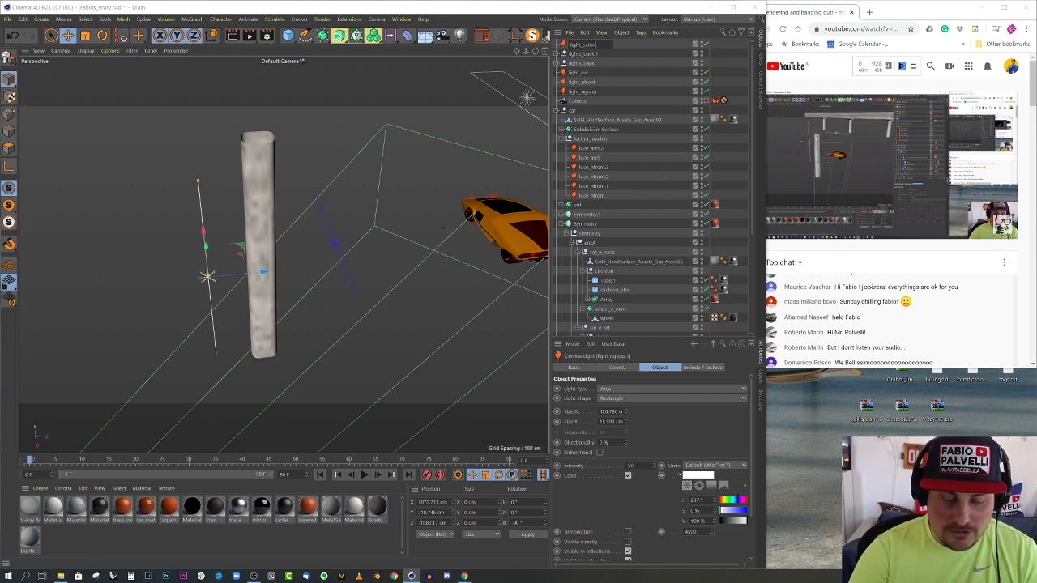
pyautogui.write('na')
pyautogui.press('Return')
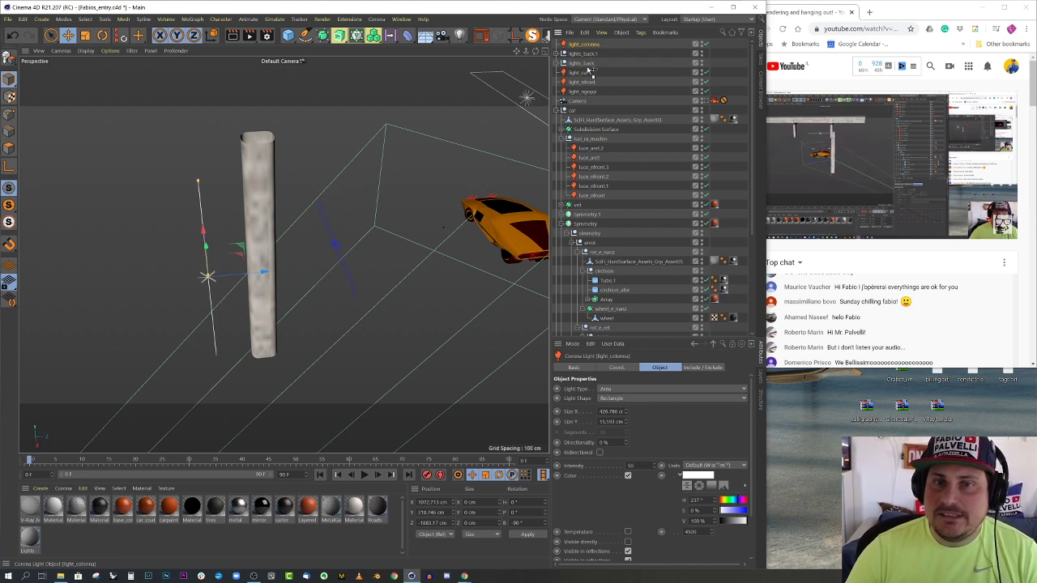
pyautogui.moveTo(589, 70); pyautogui.dragTo(592, 69)
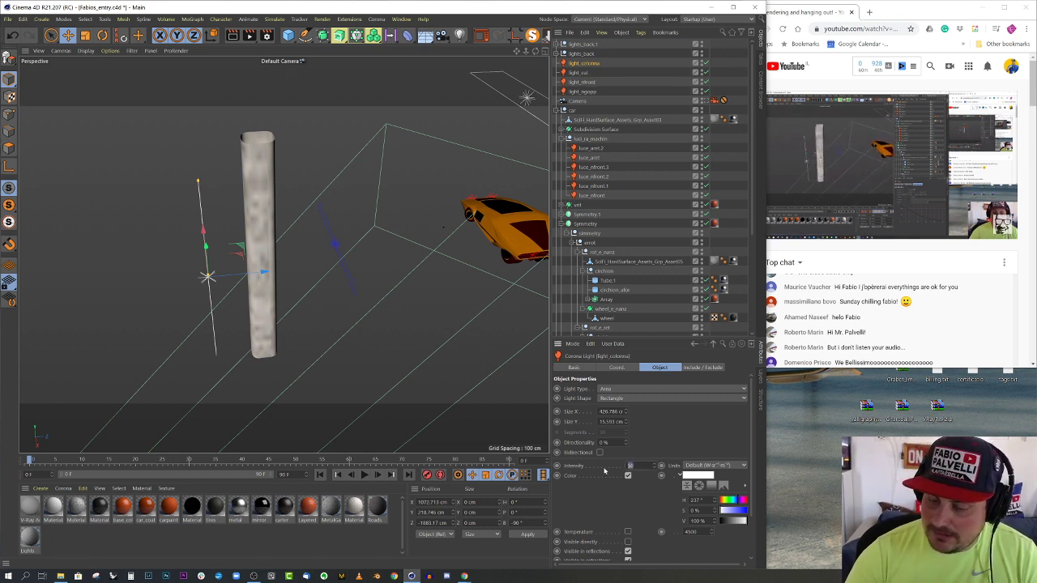
# Set light_colonna's intensity to 5 and its colour to a warm orange of about H 31°, S 54%, V 100%
pyautogui.click(698, 474)
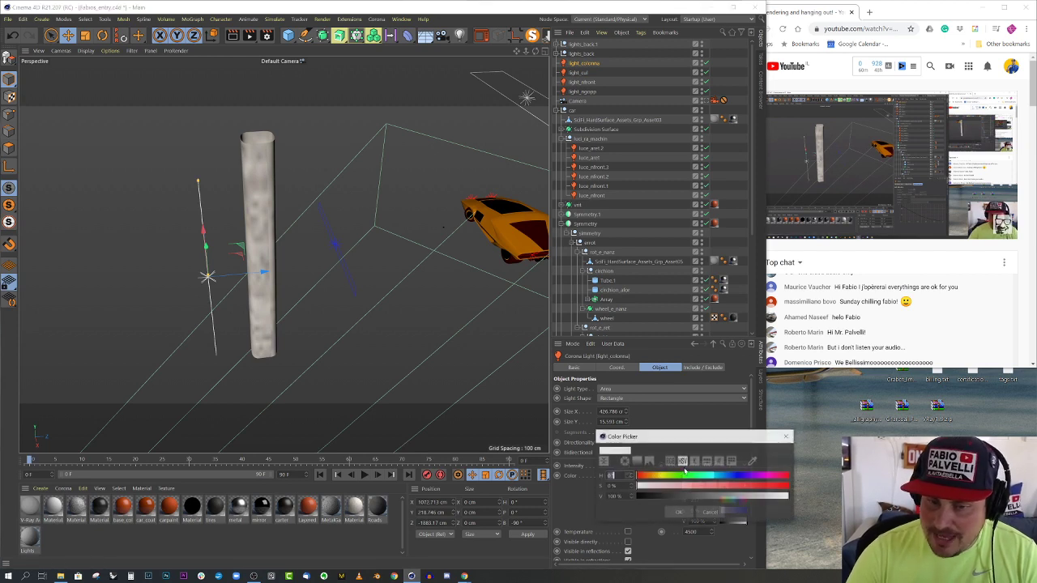
pyautogui.click(651, 476)
pyautogui.moveTo(689, 486); pyautogui.dragTo(721, 486)
pyautogui.click(686, 512)
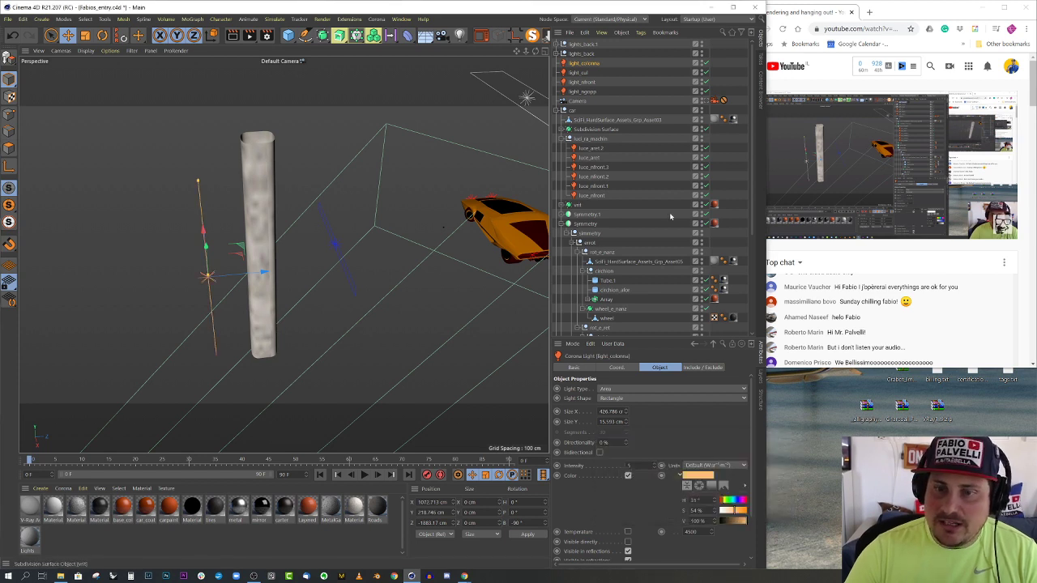
# Collapse the car group and move the Camera to the very start of the object hierarchy
pyautogui.scroll(-5, 669, 212)
pyautogui.scroll(5, 675, 274)
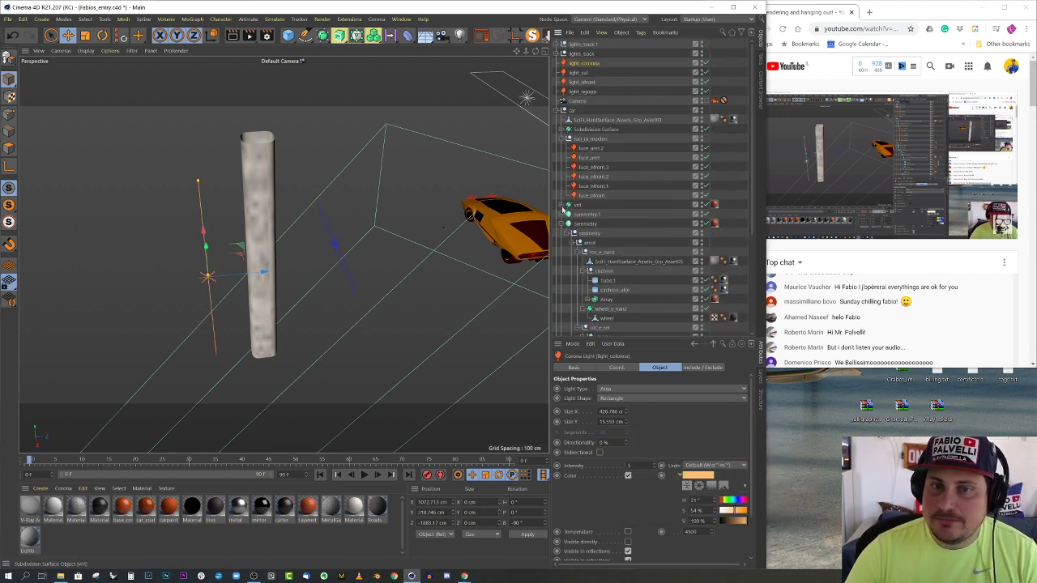
pyautogui.click(557, 110)
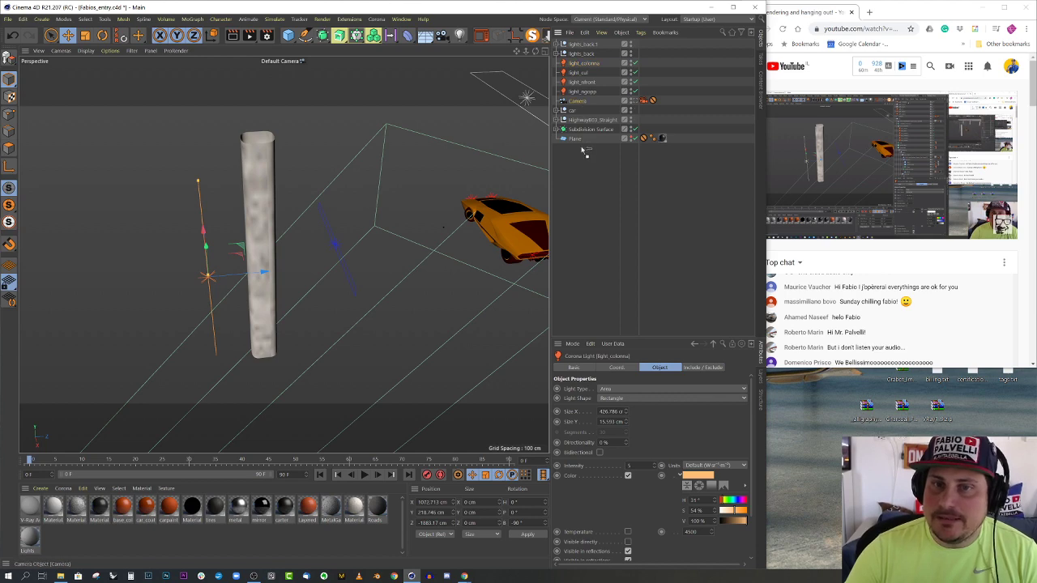
pyautogui.moveTo(582, 45); pyautogui.dragTo(582, 43)
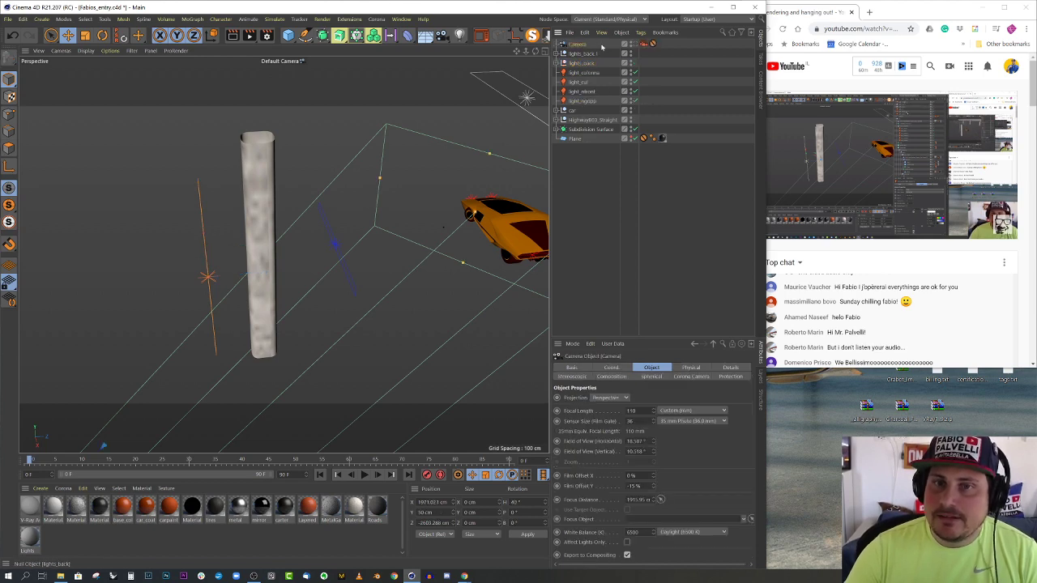
# Return to the scene camera's view and render it with Corona to check the pillar light
pyautogui.click(653, 43)
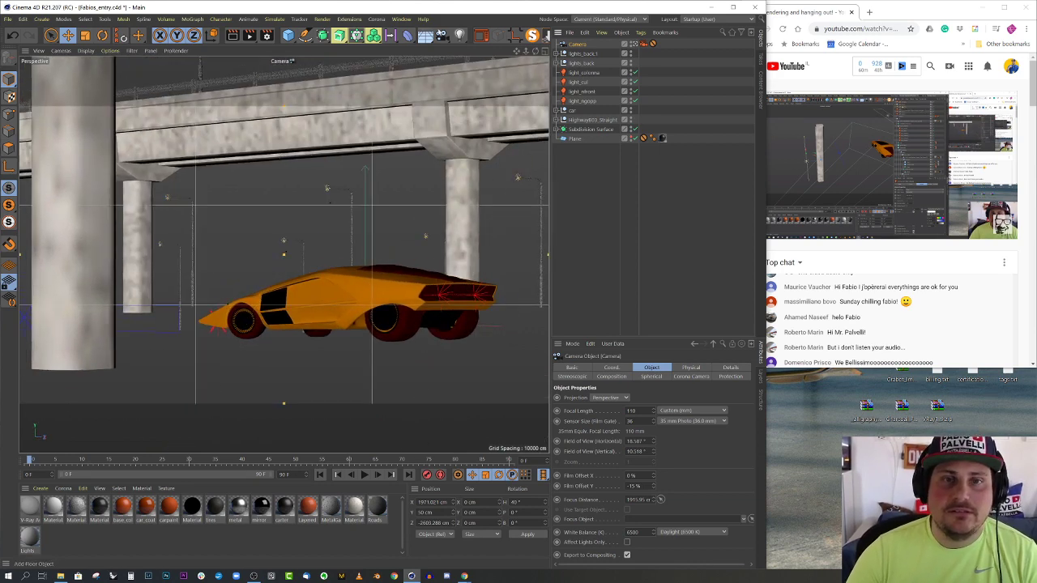
pyautogui.click(481, 35)
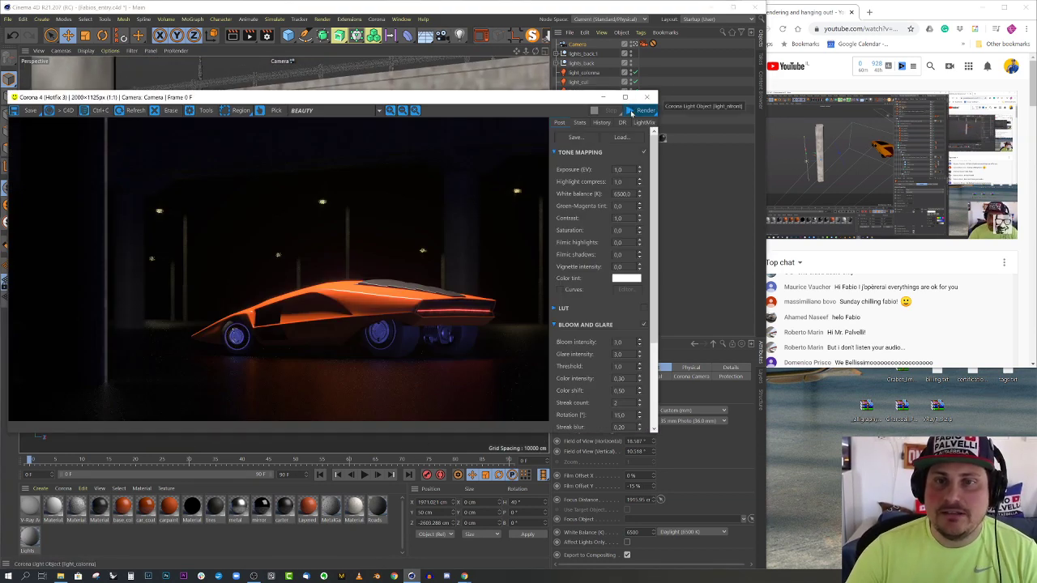
pyautogui.click(632, 109)
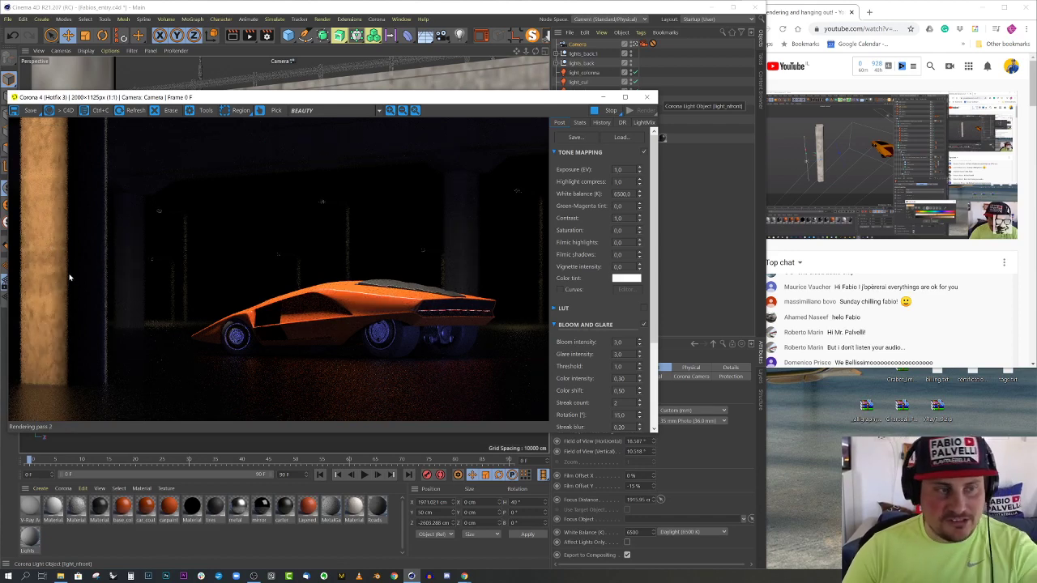
# Stop and close the render, and move light_colonna away from the pillar to about X 1051 cm, Z -2123 cm
pyautogui.click(607, 110)
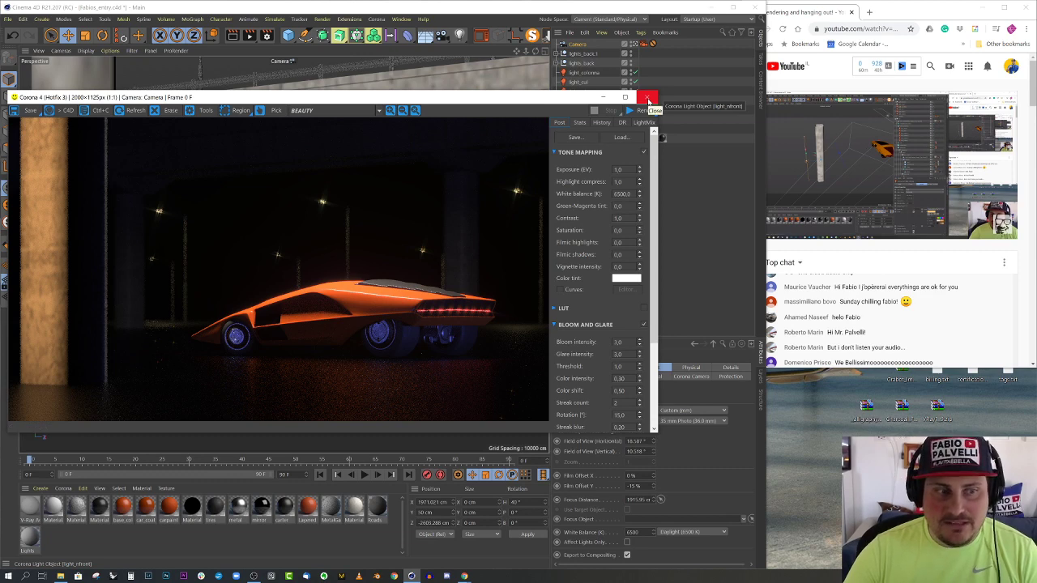
pyautogui.click(648, 99)
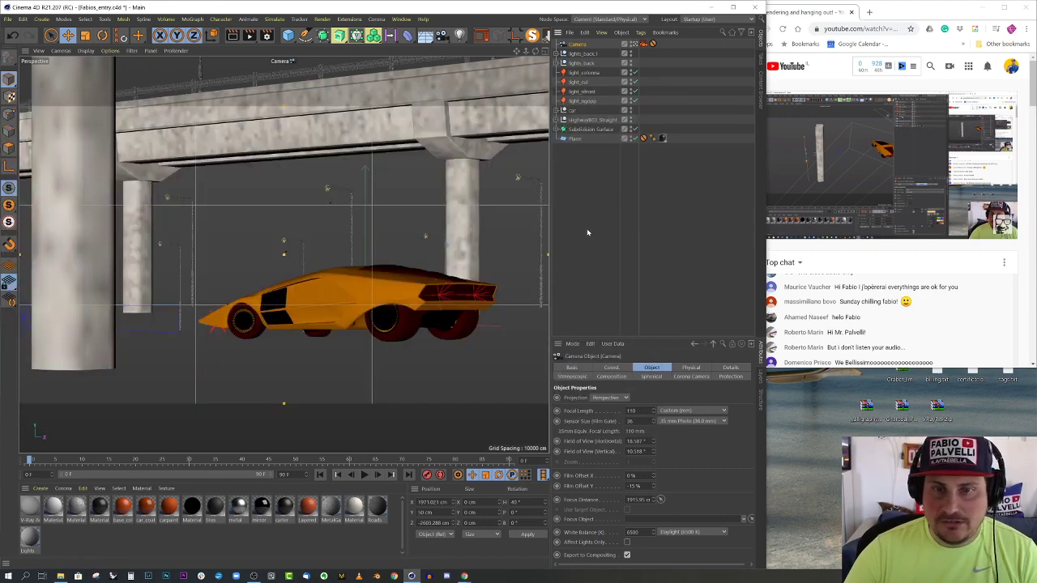
pyautogui.middleClick(399, 202)
pyautogui.scroll(-10, 410, 126)
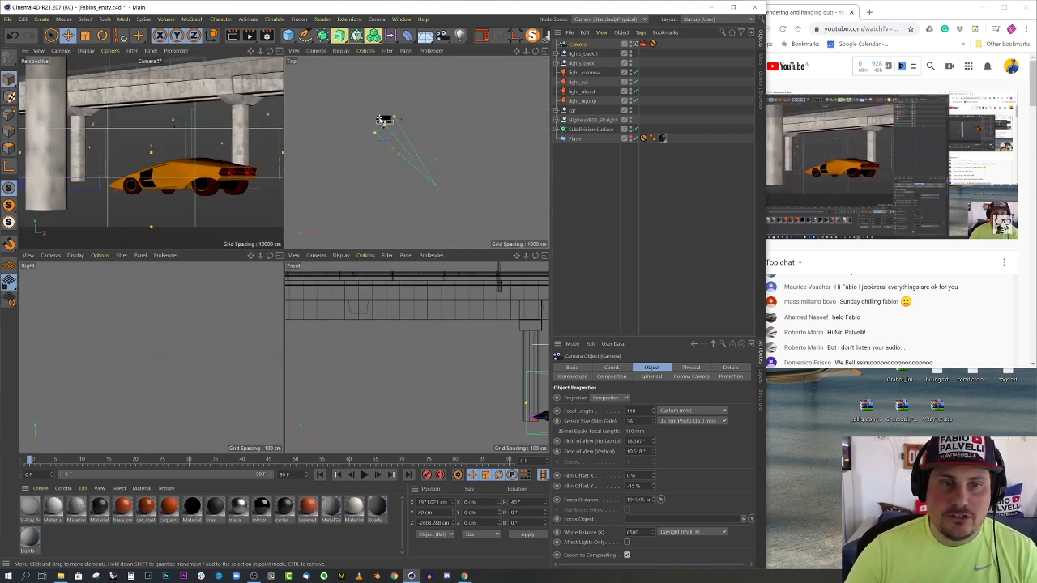
pyautogui.keyDown('alt'); pyautogui.moveTo(405, 145); pyautogui.dragTo(418, 229, button='middle'); pyautogui.keyUp('alt')
pyautogui.scroll(5, 427, 227)
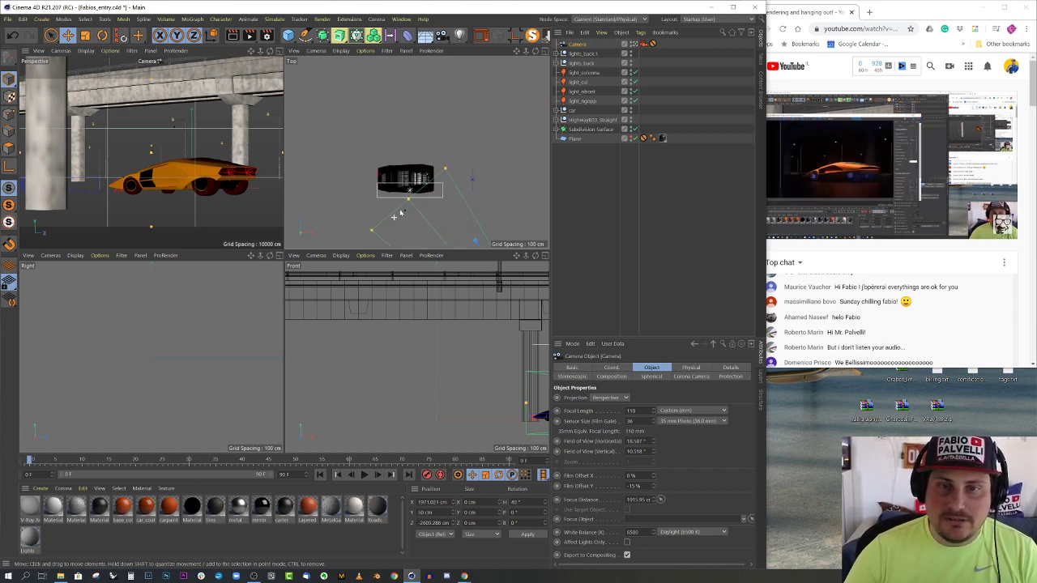
pyautogui.click(581, 73)
pyautogui.scroll(4, 419, 210)
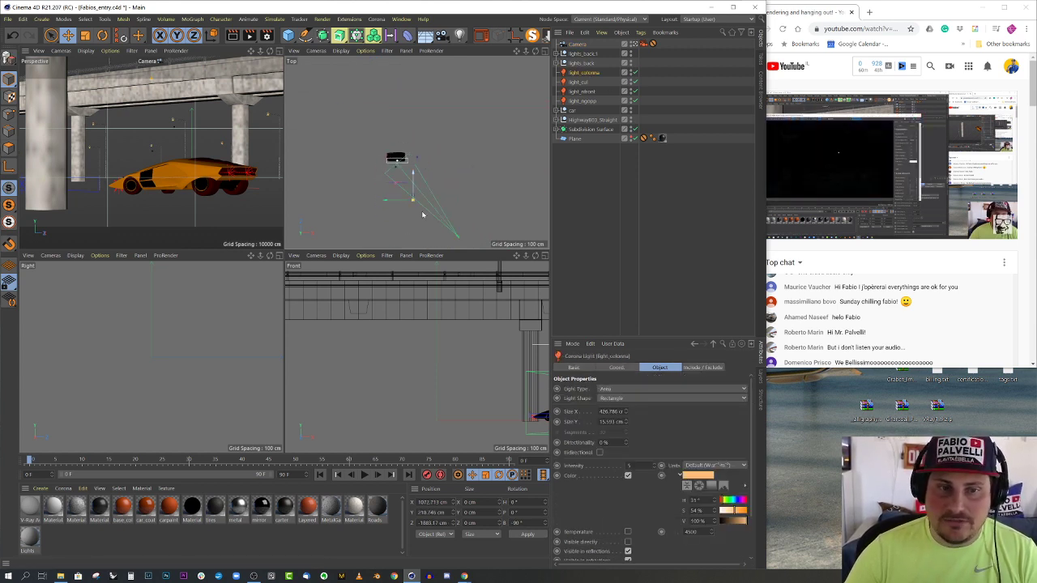
pyautogui.scroll(4, 408, 122)
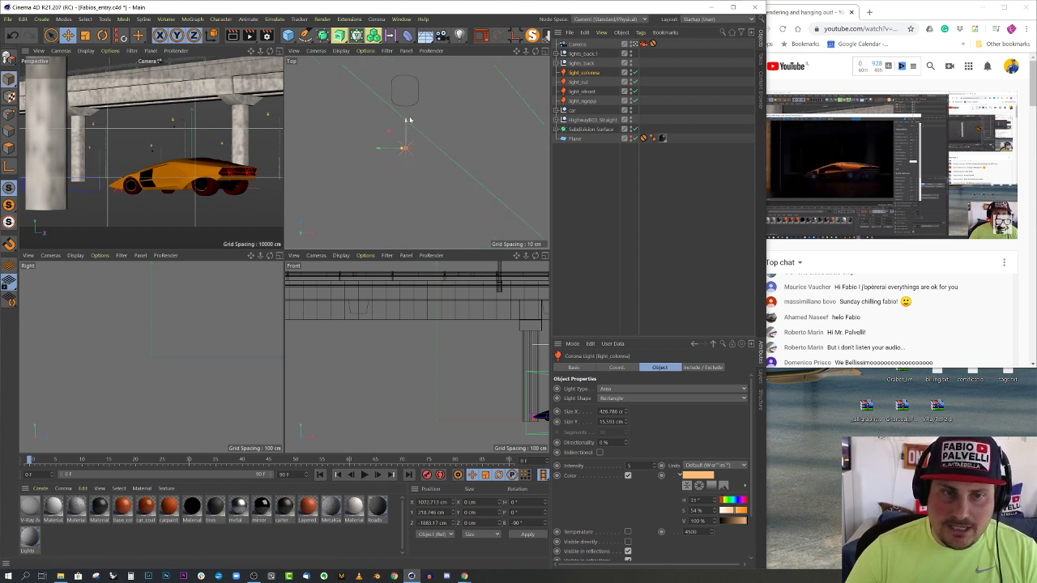
pyautogui.moveTo(407, 135); pyautogui.dragTo(405, 216)
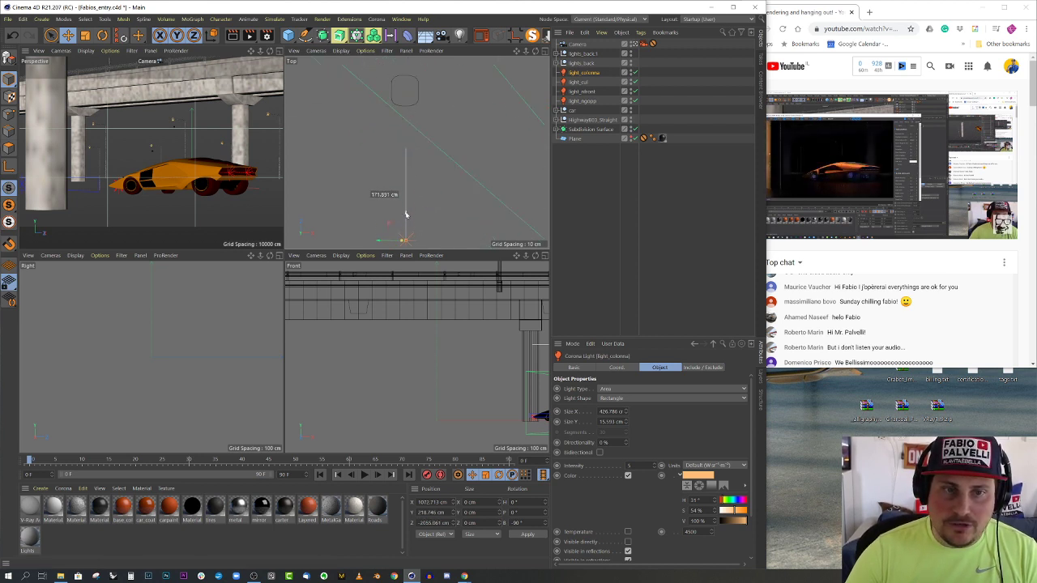
pyautogui.scroll(-4, 405, 202)
pyautogui.moveTo(405, 176); pyautogui.dragTo(399, 214)
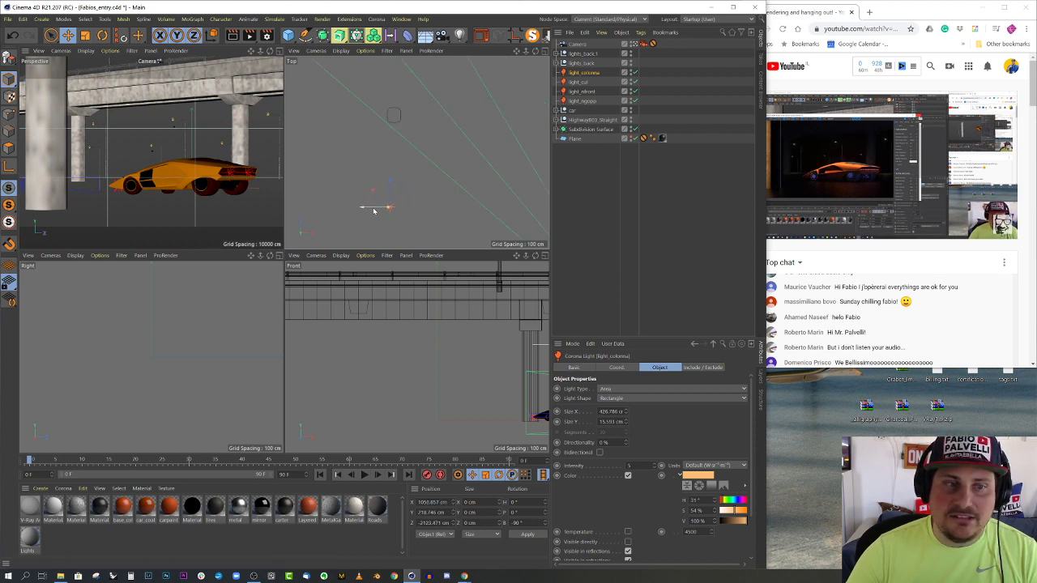
# Render the camera view with Corona to check the pillar lighting, and close the render after stopping it
pyautogui.press('F1')
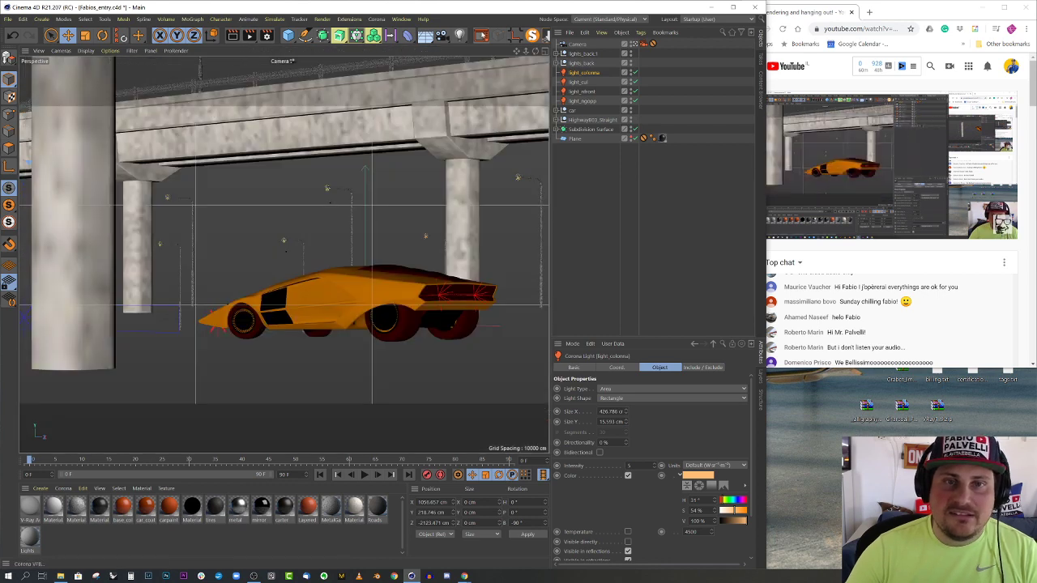
pyautogui.click(481, 36)
pyautogui.click(636, 111)
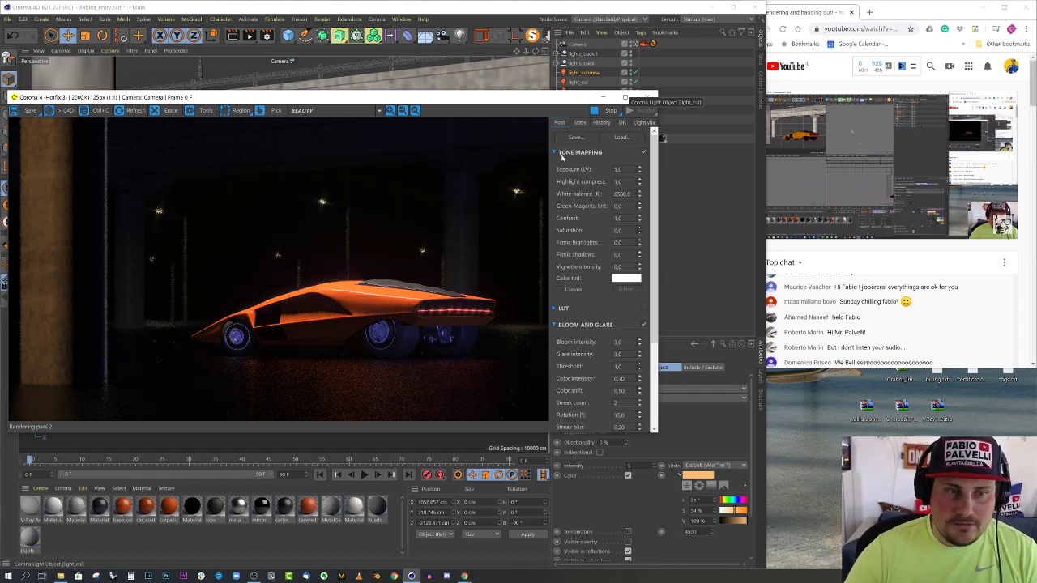
pyautogui.click(609, 112)
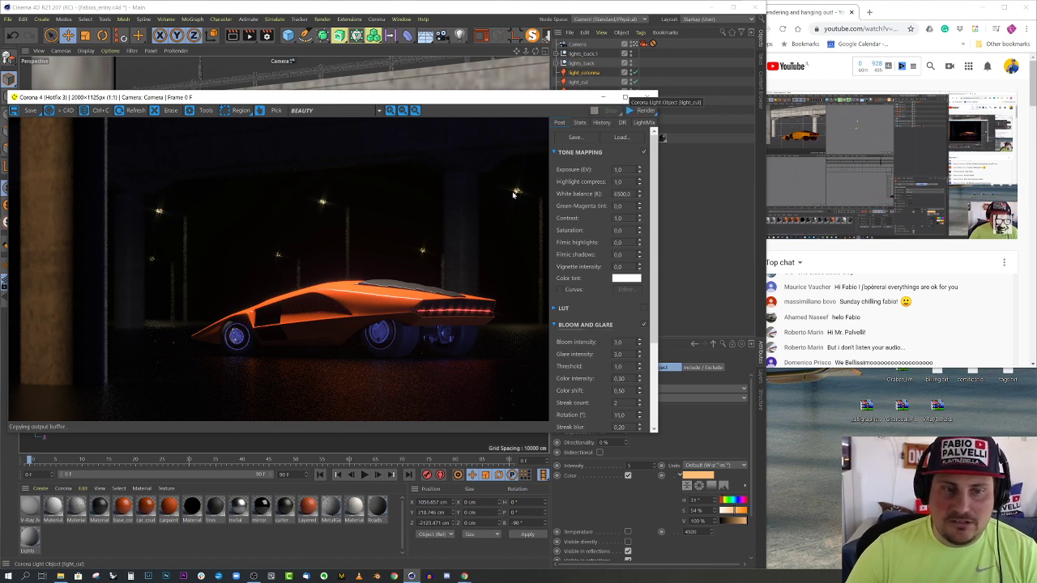
pyautogui.click(647, 99)
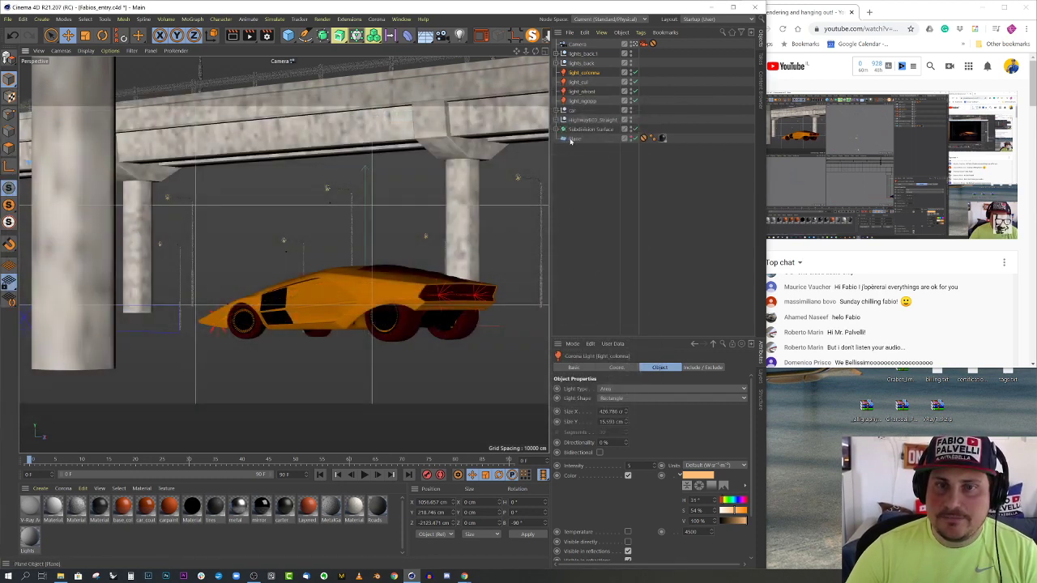
# Move light_colonna farther from the pillar in the top view, to about X 1046 cm, Z -2217 cm
pyautogui.middleClick(511, 127)
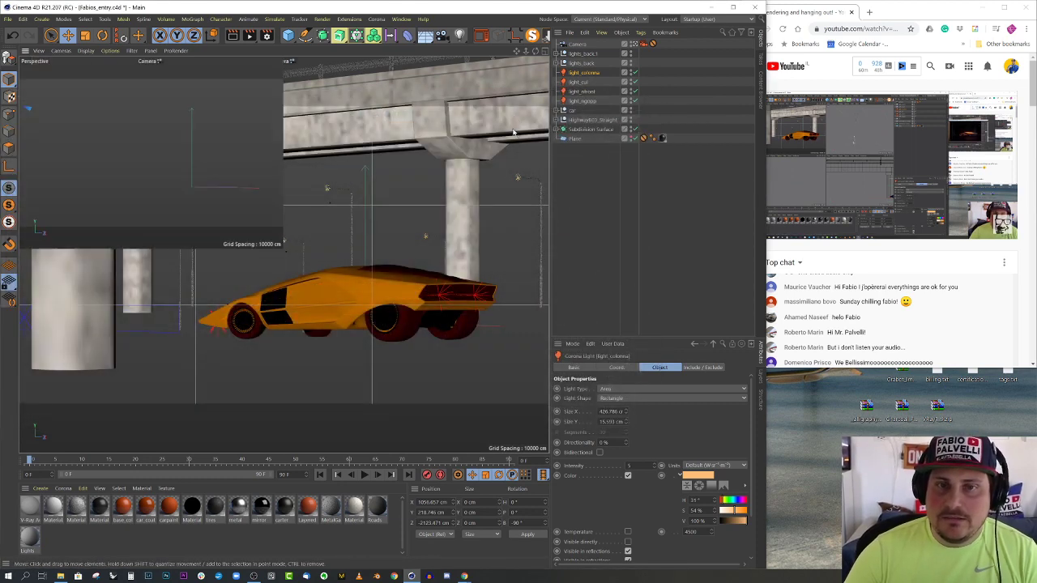
pyautogui.middleClick(445, 130)
pyautogui.scroll(5, 235, 336)
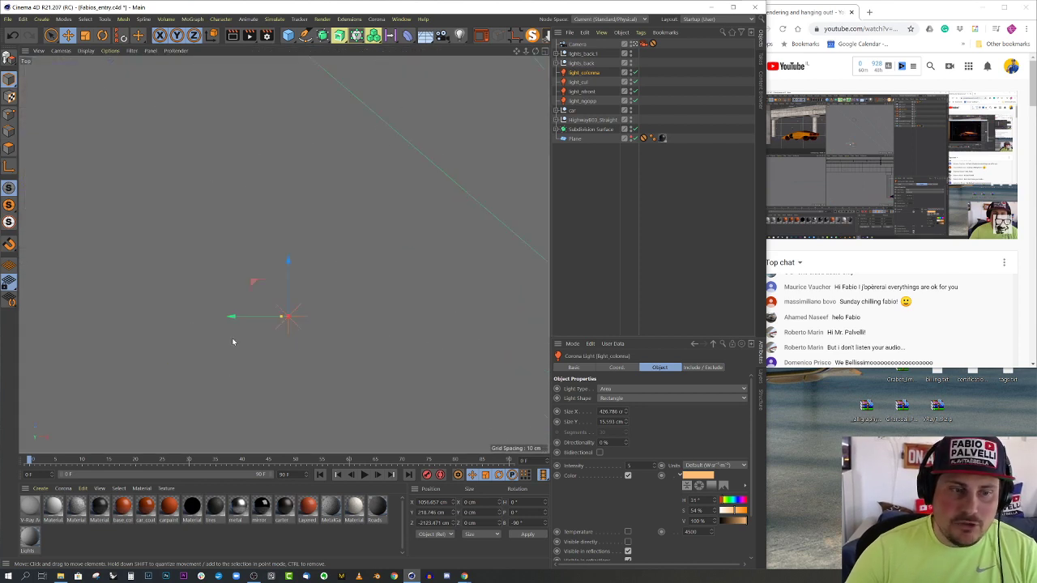
pyautogui.scroll(-4, 306, 334)
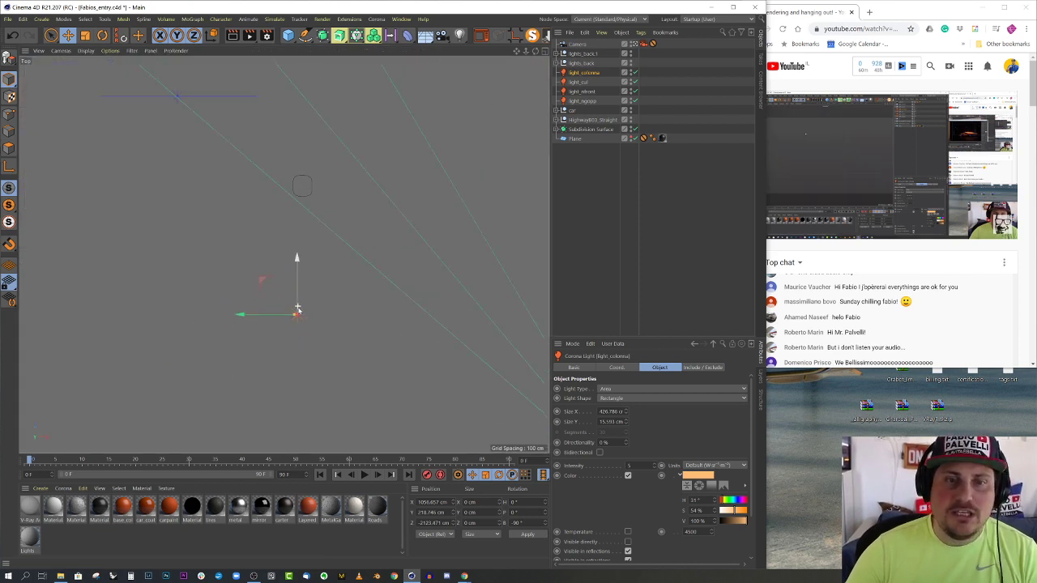
pyautogui.scroll(3, 281, 303)
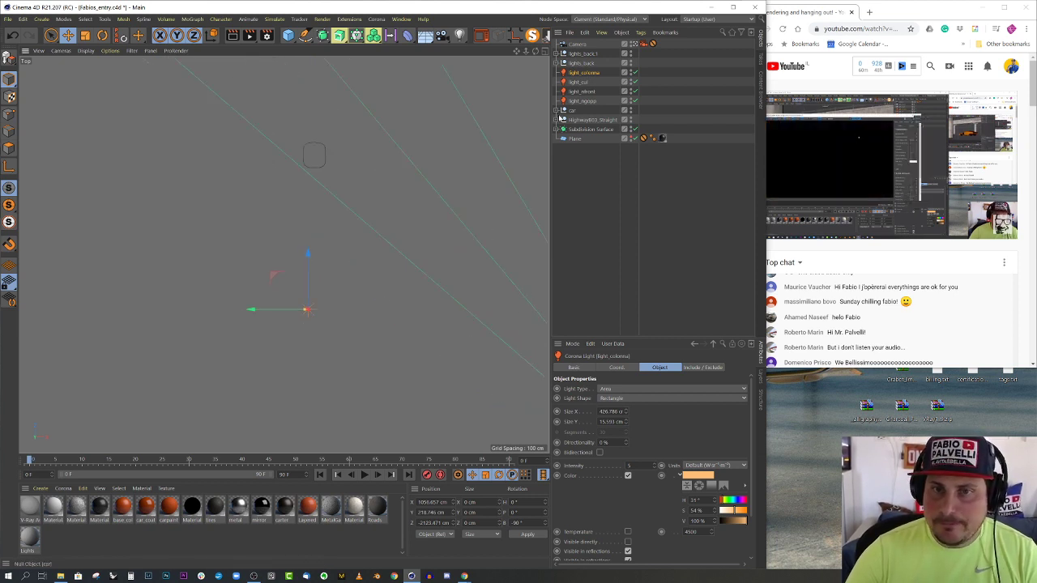
pyautogui.scroll(4, 303, 321)
pyautogui.scroll(-1, 317, 328)
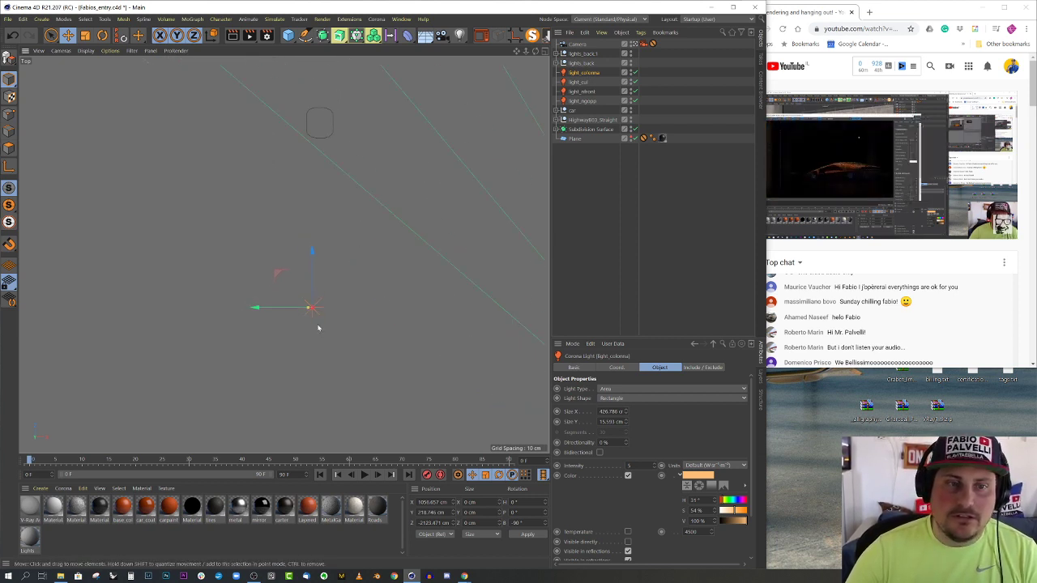
pyautogui.moveTo(296, 315); pyautogui.dragTo(289, 316)
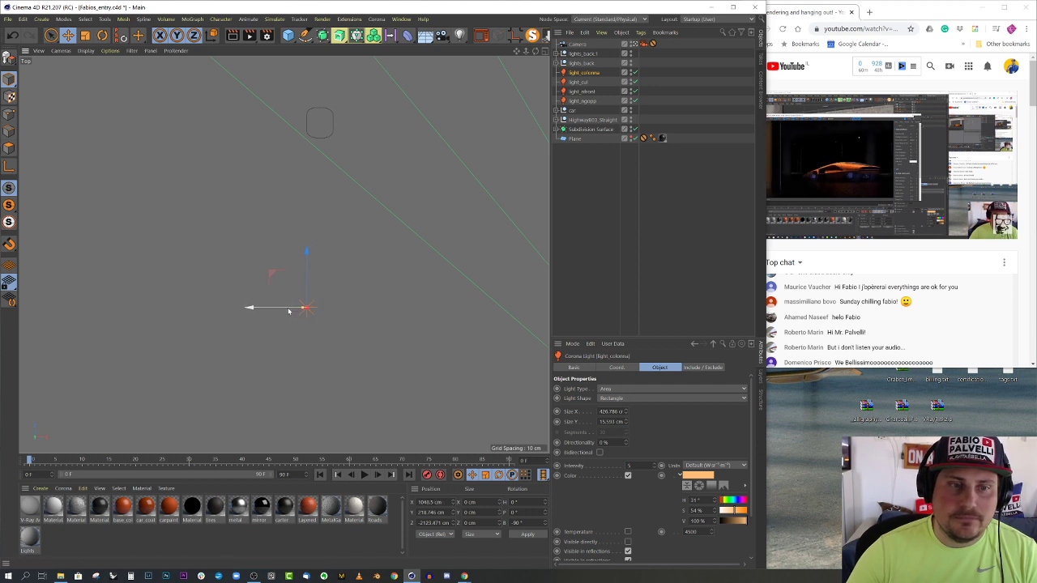
pyautogui.moveTo(305, 275); pyautogui.dragTo(286, 360)
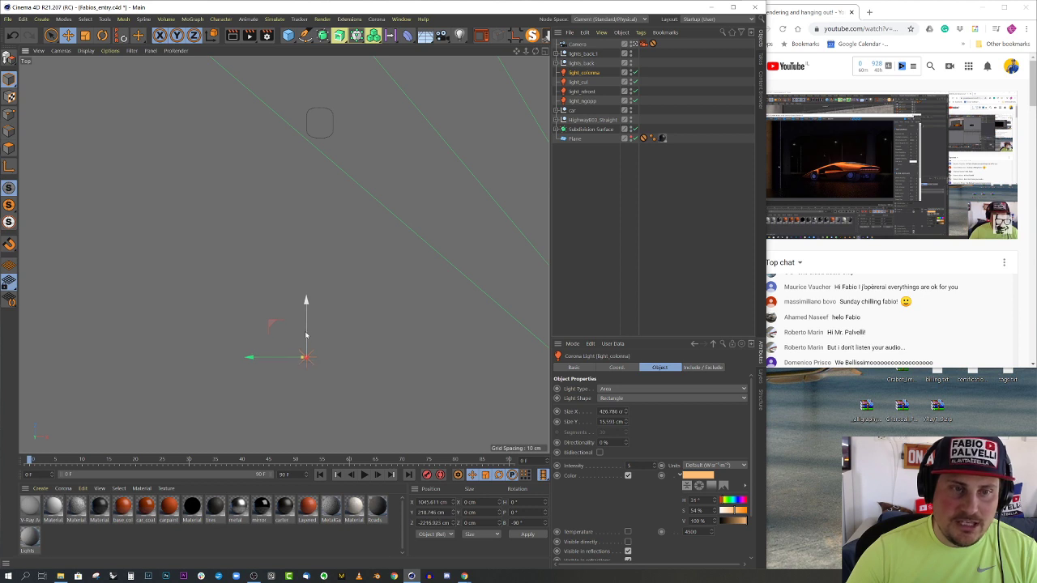
# Shorten light_colonna to about 337 cm along the pillar and raise it to about Y 235 cm in the front view
pyautogui.middleClick(319, 332)
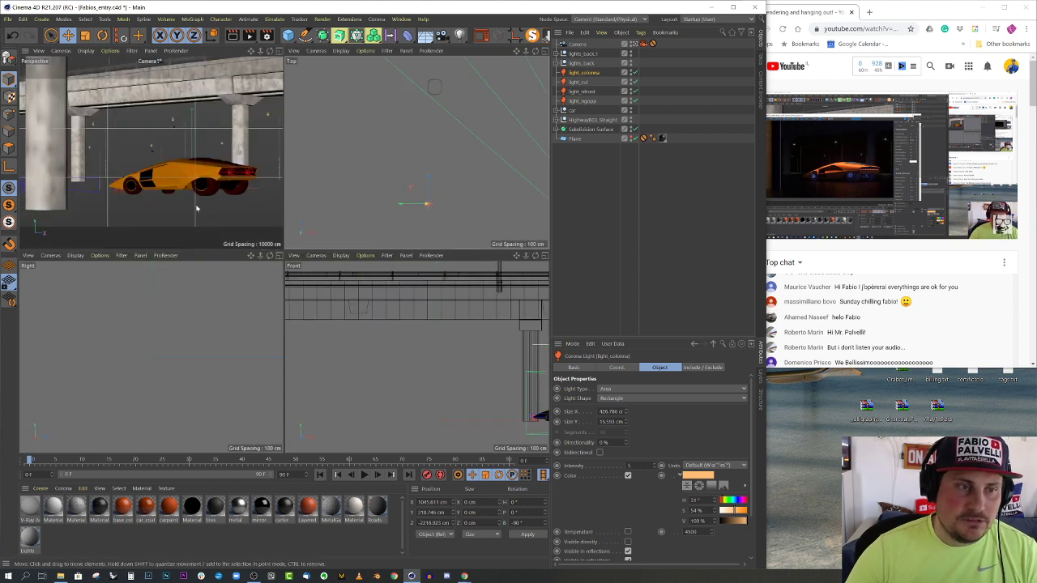
pyautogui.middleClick(420, 348)
pyautogui.scroll(-3, 356, 303)
pyautogui.scroll(3, 363, 330)
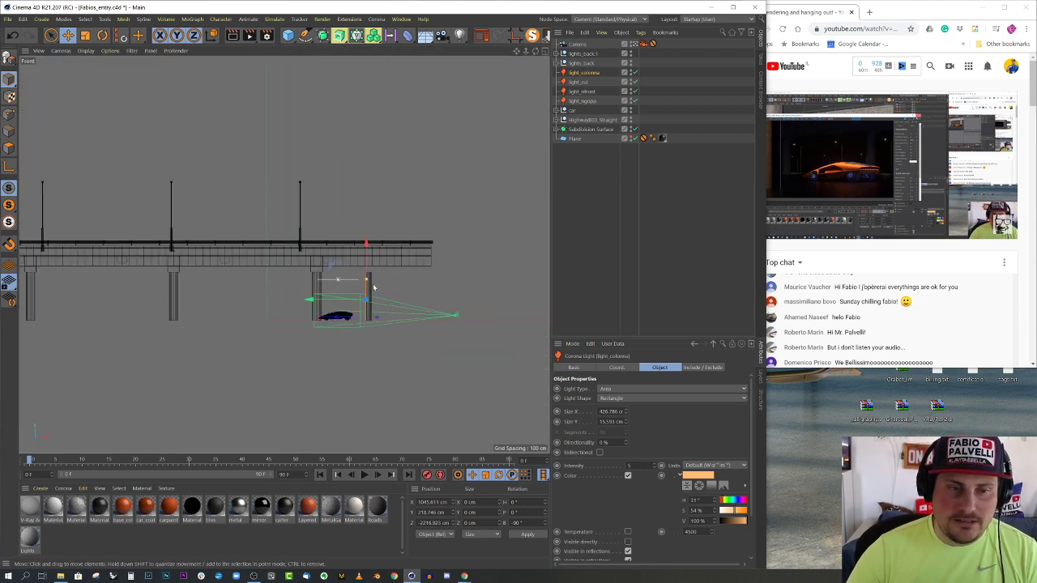
pyautogui.scroll(2, 364, 329)
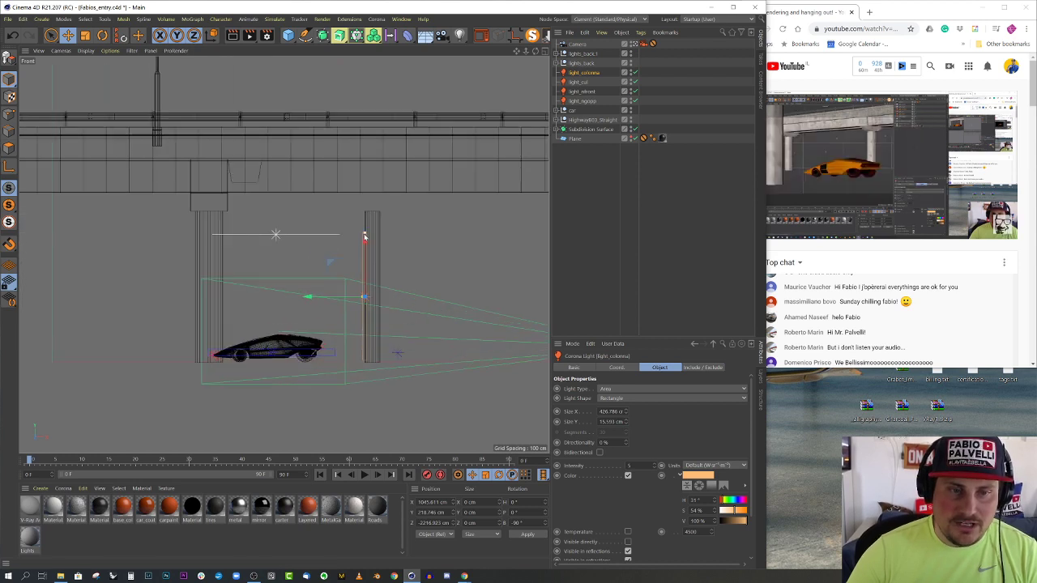
pyautogui.moveTo(363, 249); pyautogui.dragTo(363, 233)
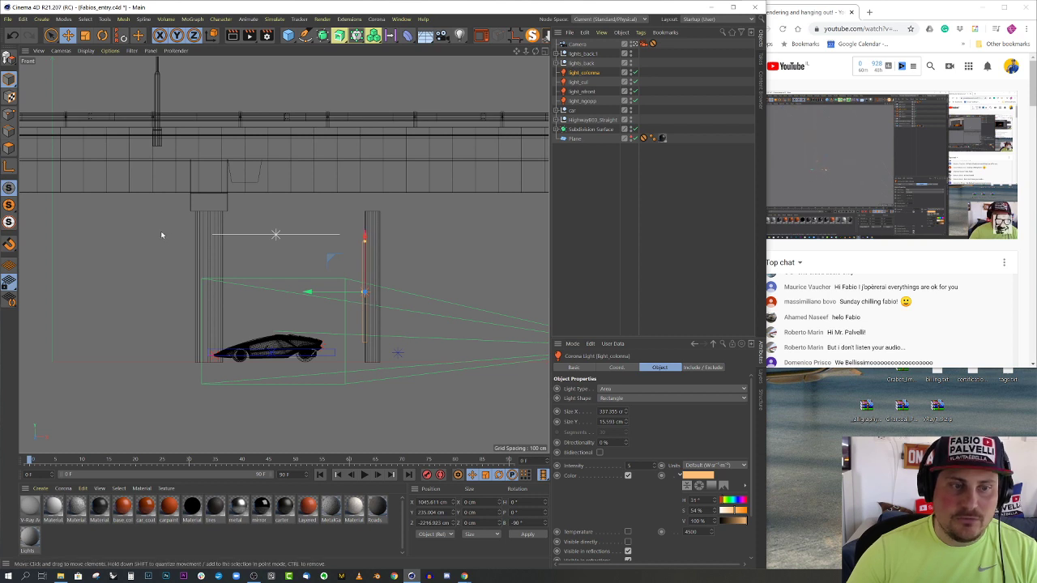
# Rotate the pillar light 90° so that it lies horizontally, and duplicate it
pyautogui.middleClick(368, 162)
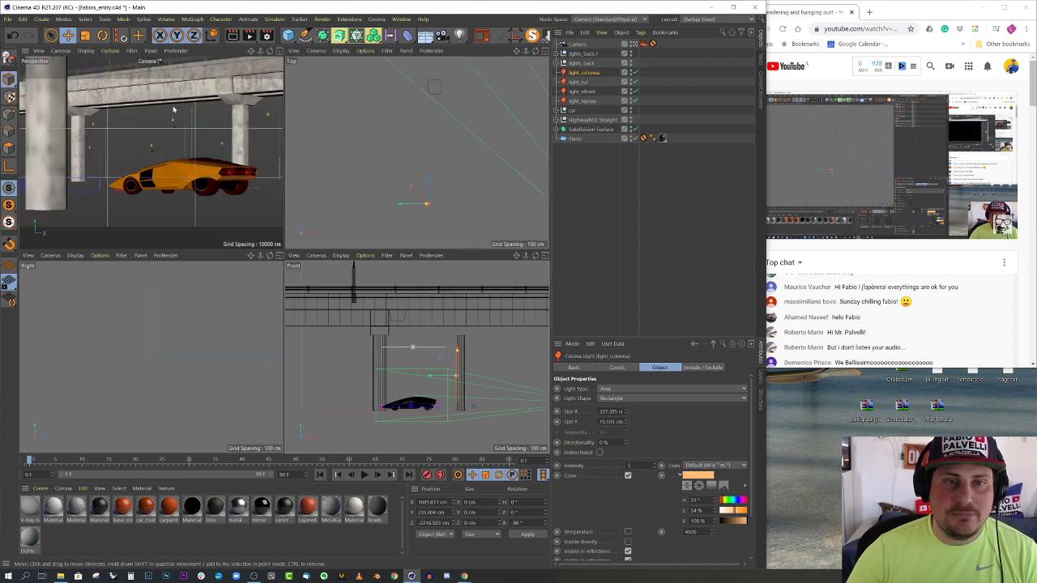
pyautogui.press('r')
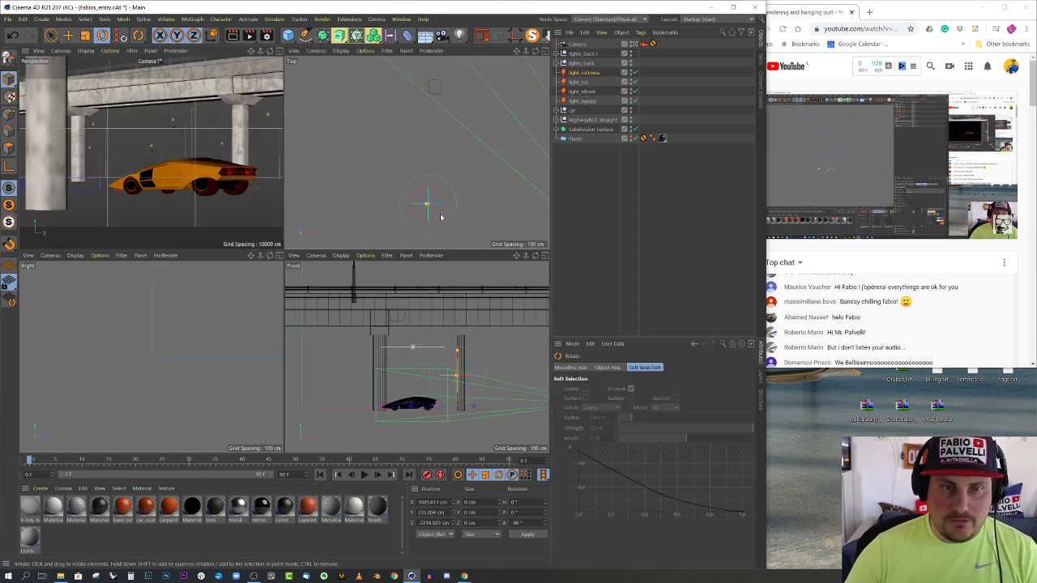
pyautogui.moveTo(431, 207); pyautogui.dragTo(548, 210)
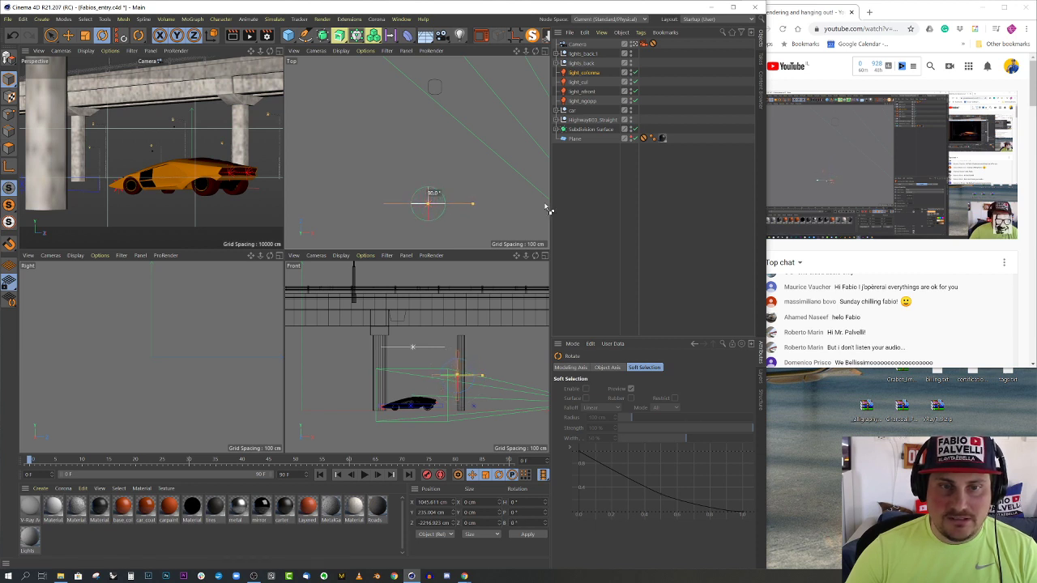
pyautogui.hotkey('ctrl', 'c')
pyautogui.hotkey('ctrl', 'v')
pyautogui.press('e')
# Move the horizontal light copy back toward the highway and raise it, to about Z 1416 cm, Y 638 cm
pyautogui.scroll(-5, 453, 213)
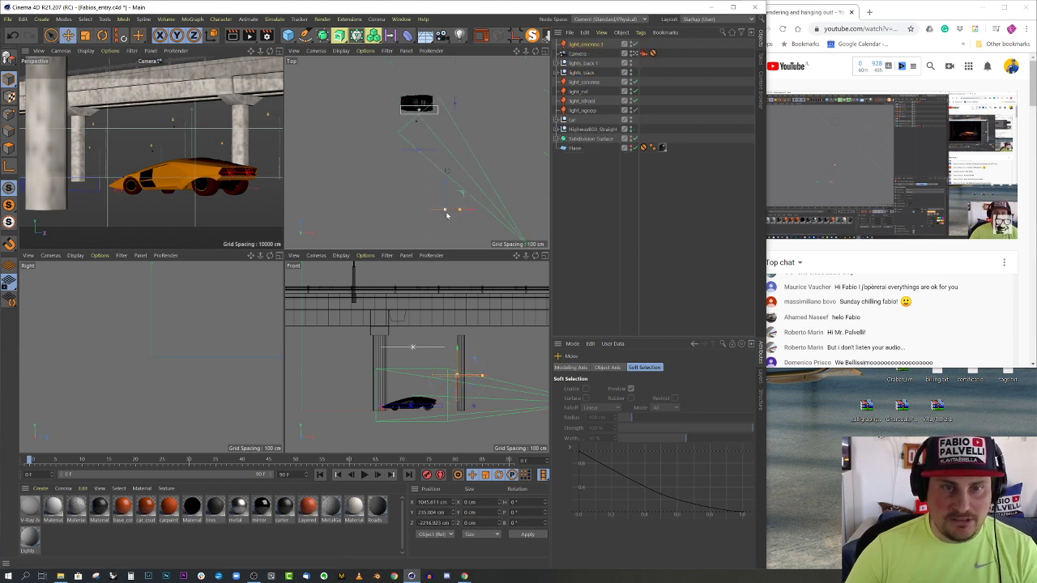
pyautogui.moveTo(446, 215); pyautogui.dragTo(446, 121)
pyautogui.scroll(3, 432, 102)
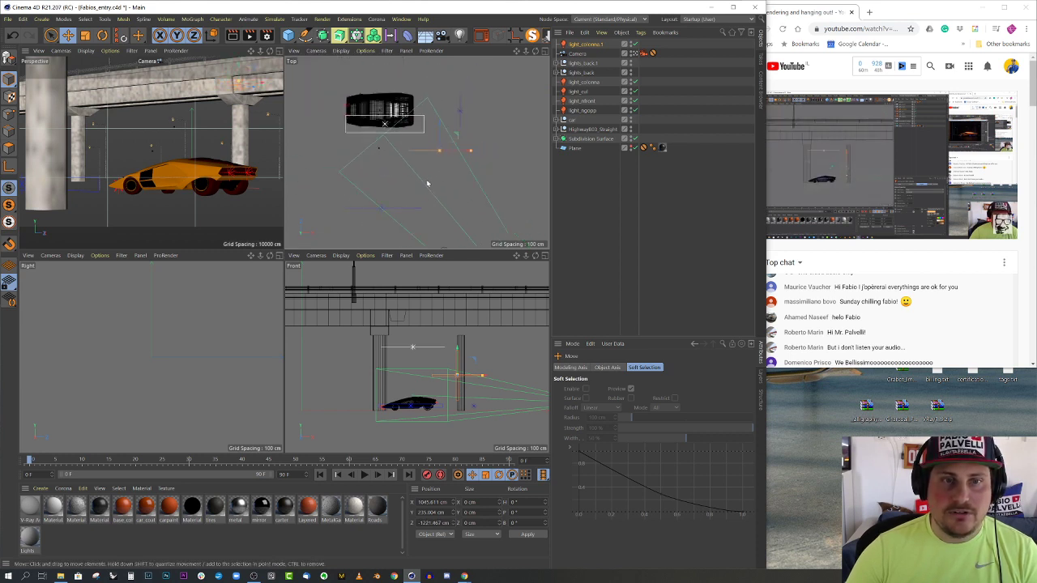
pyautogui.scroll(-5, 434, 180)
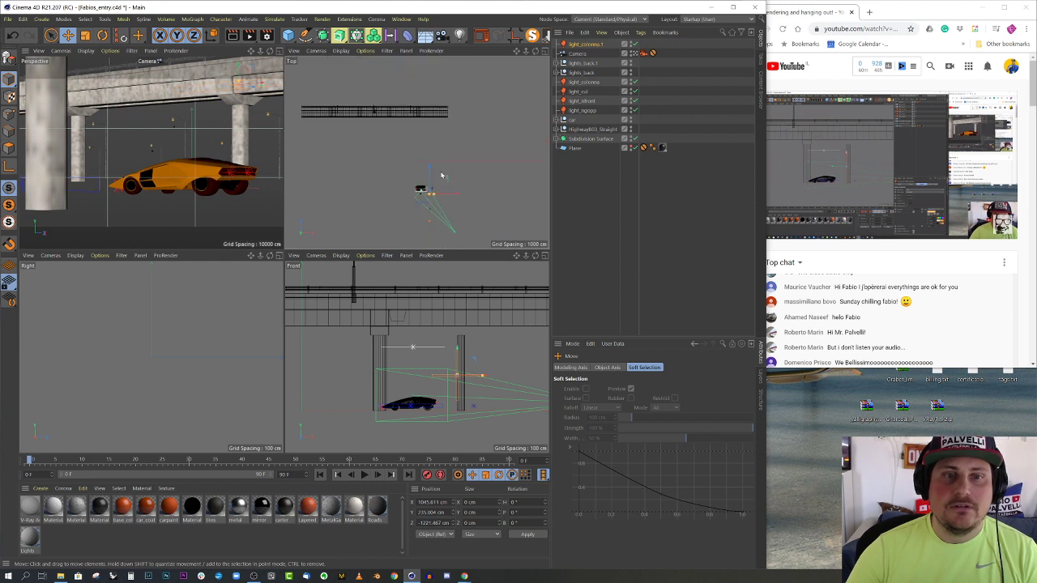
pyautogui.moveTo(430, 168); pyautogui.dragTo(435, 97)
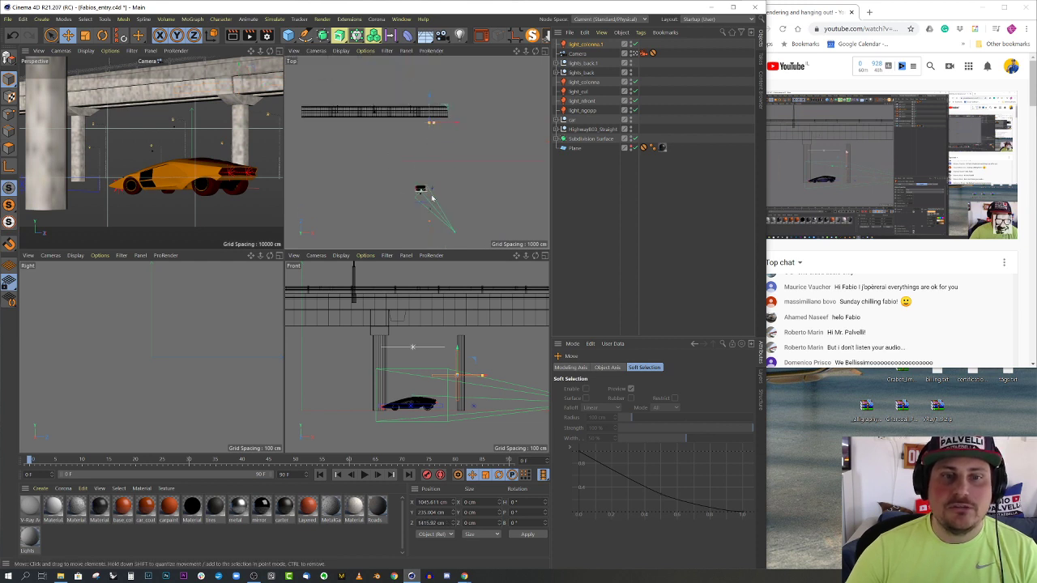
pyautogui.moveTo(458, 351); pyautogui.dragTo(458, 292)
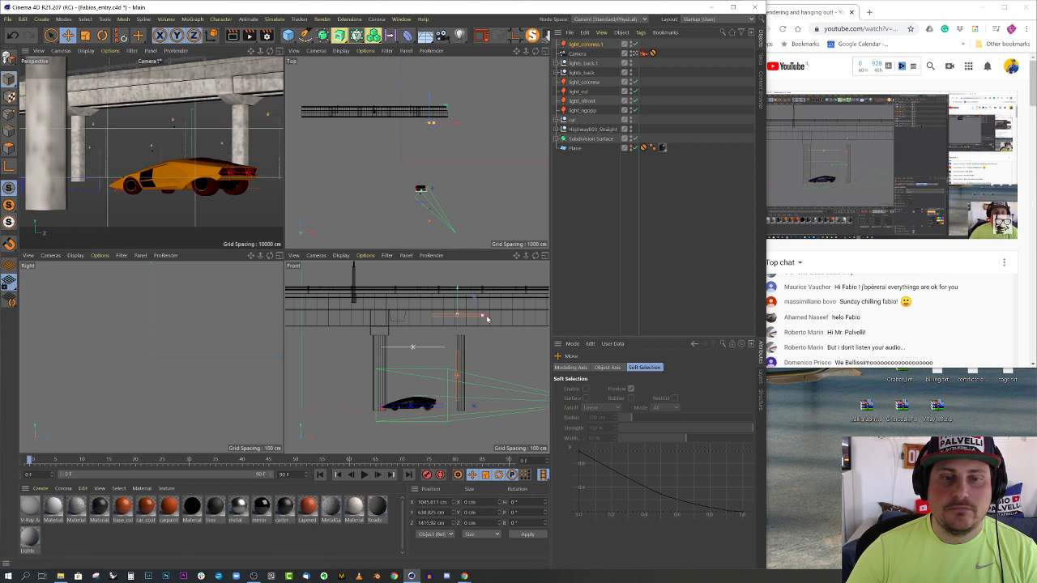
# Shift the horizontal light copy along the bridge past the car to about X -1620 cm
pyautogui.scroll(5, 486, 320)
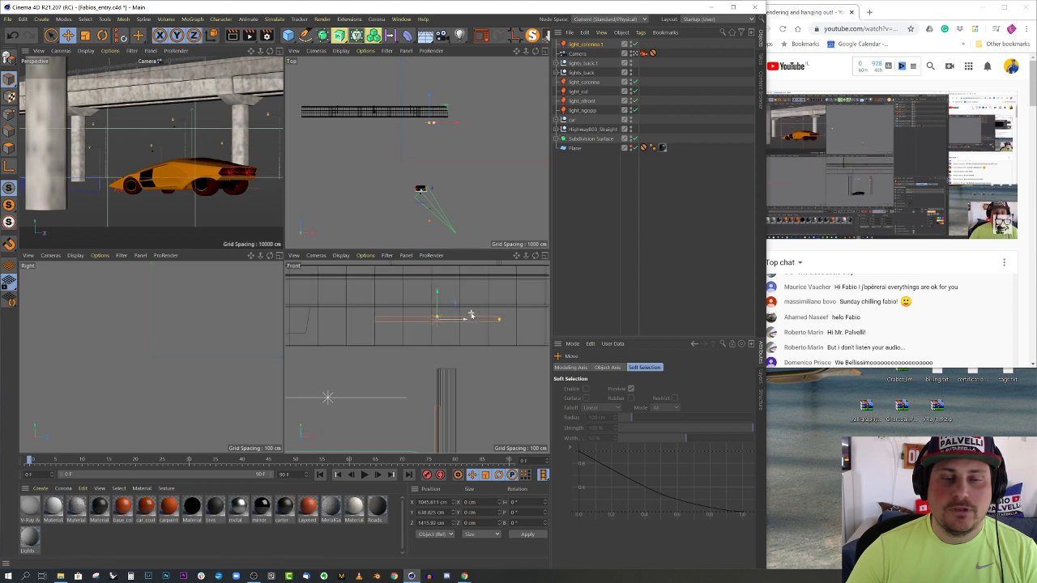
pyautogui.moveTo(481, 323); pyautogui.dragTo(453, 324)
pyautogui.scroll(-4, 527, 321)
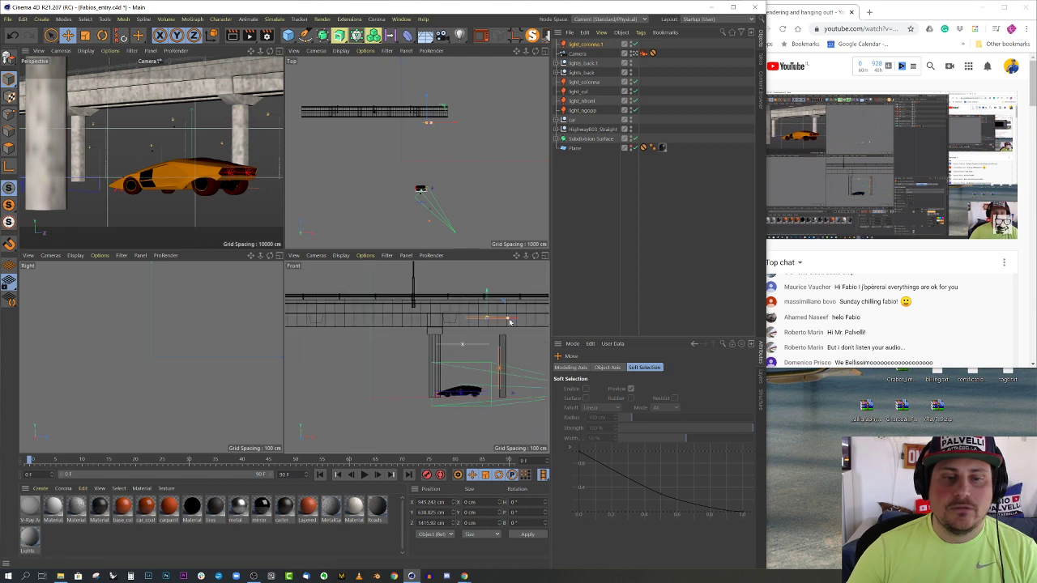
pyautogui.moveTo(524, 322); pyautogui.dragTo(305, 338)
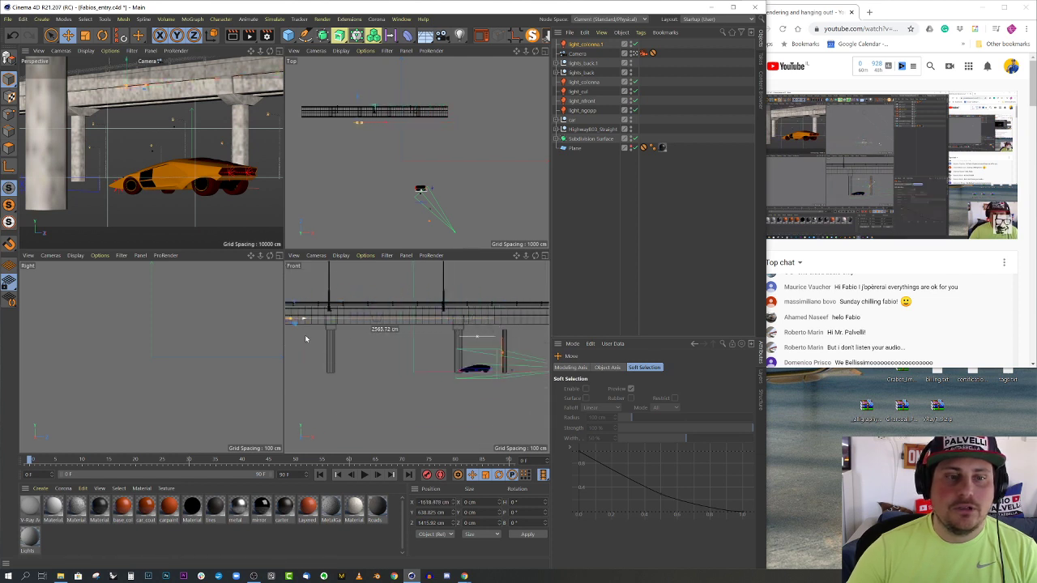
pyautogui.scroll(-4, 324, 340)
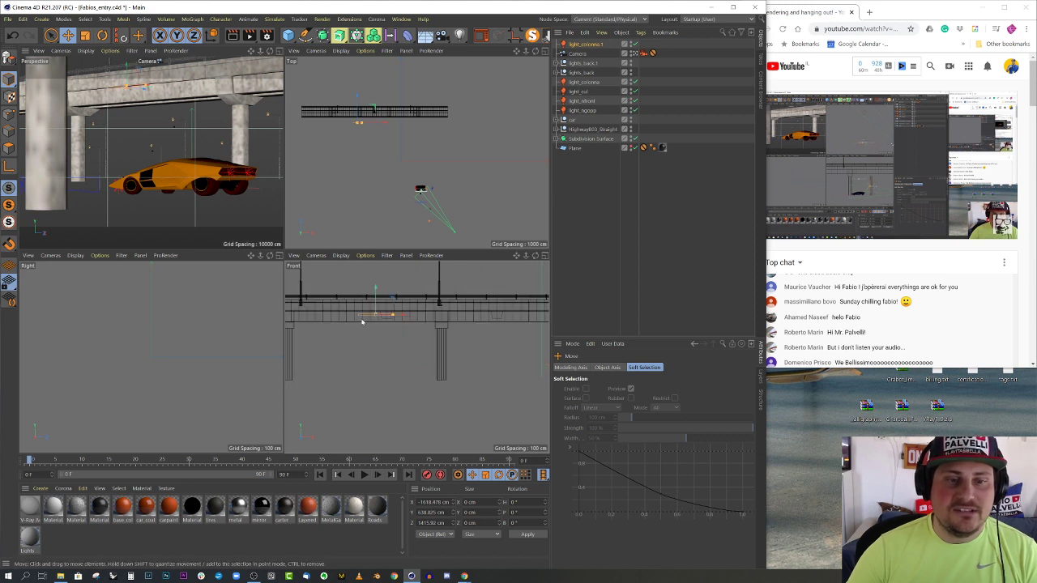
# Lengthen the horizontal bridge light to about 1185 cm and bring it forward to about X -1715 cm, Z 724 cm
pyautogui.scroll(2, 427, 347)
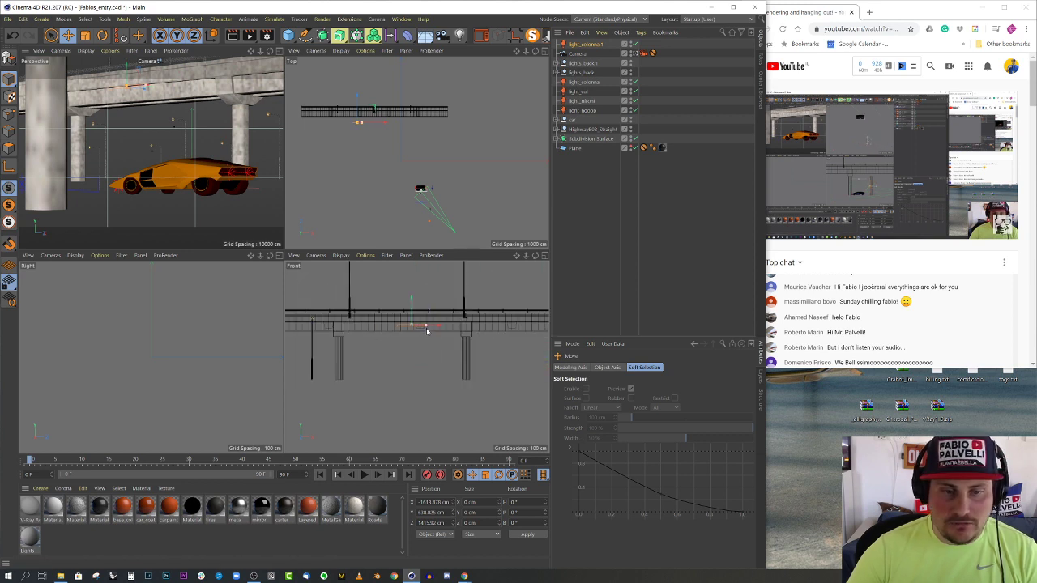
pyautogui.moveTo(441, 330)
pyautogui.mouseDown()
pyautogui.moveTo(462, 330)
pyautogui.moveTo(431, 327)
pyautogui.mouseUp()
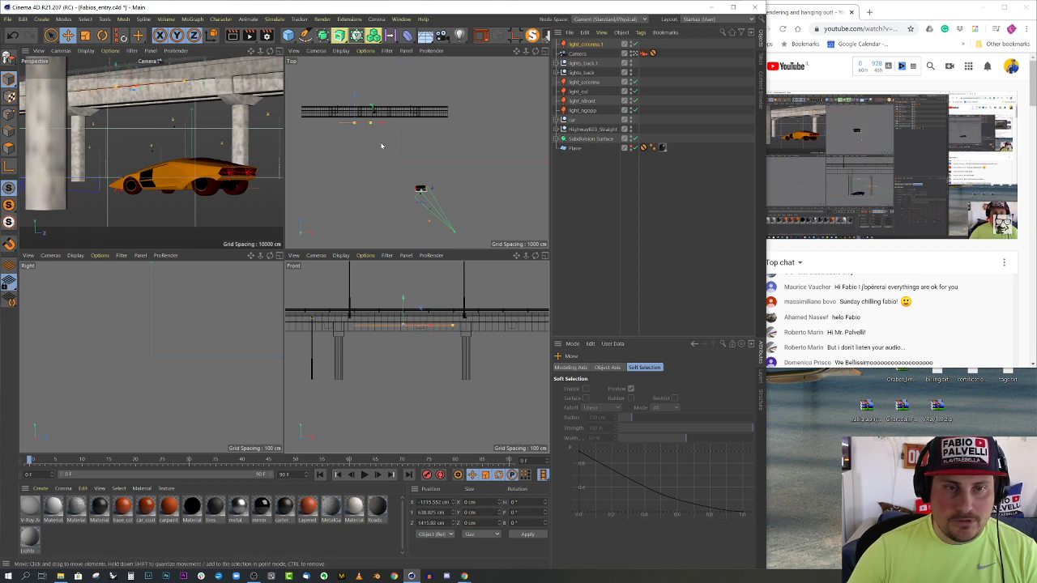
pyautogui.moveTo(354, 119)
pyautogui.mouseDown()
pyautogui.moveTo(362, 137)
pyautogui.moveTo(350, 138)
pyautogui.mouseUp()
pyautogui.press('F1')
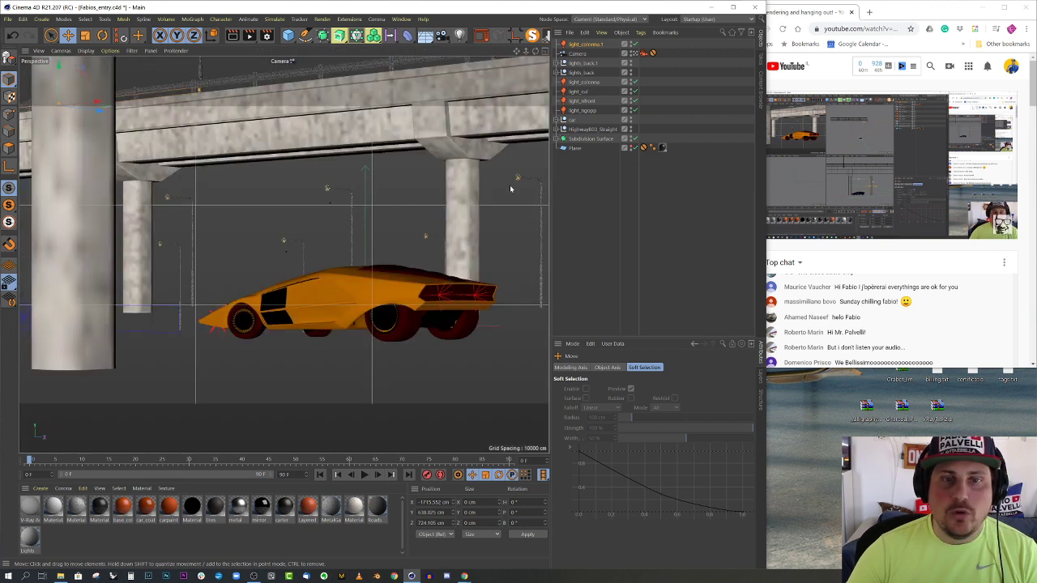
# Rename the duplicated horizontal light from light_colonna.1 to light_o'pont
pyautogui.doubleClick(587, 45)
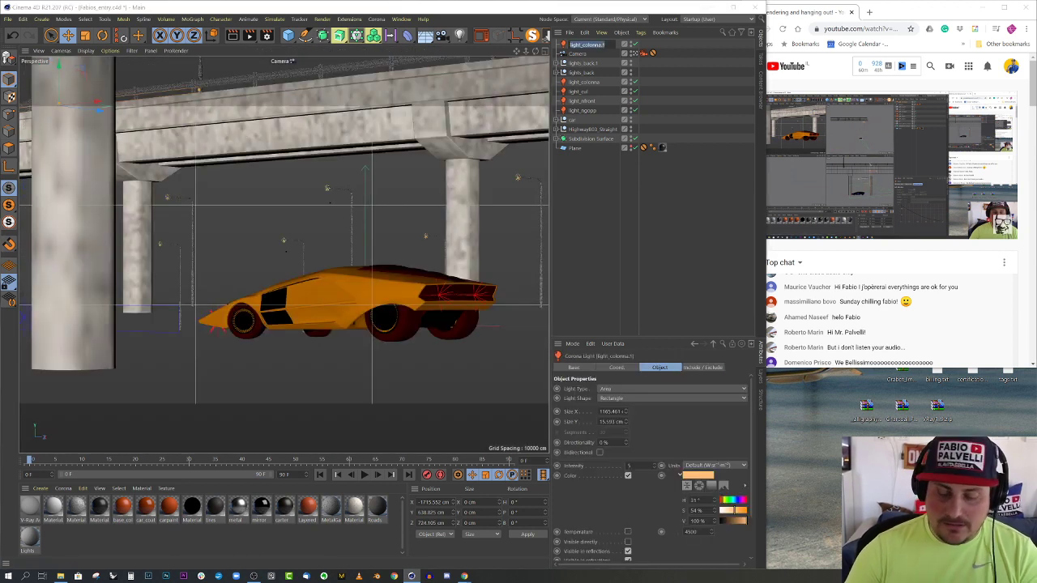
pyautogui.press('End')
pyautogui.press('BackSpace')
pyautogui.press('BackSpace')
pyautogui.press('BackSpace')
pyautogui.press('BackSpace')
pyautogui.press('BackSpace')
pyautogui.press('BackSpace')
pyautogui.press('BackSpace')
pyautogui.press('BackSpace')
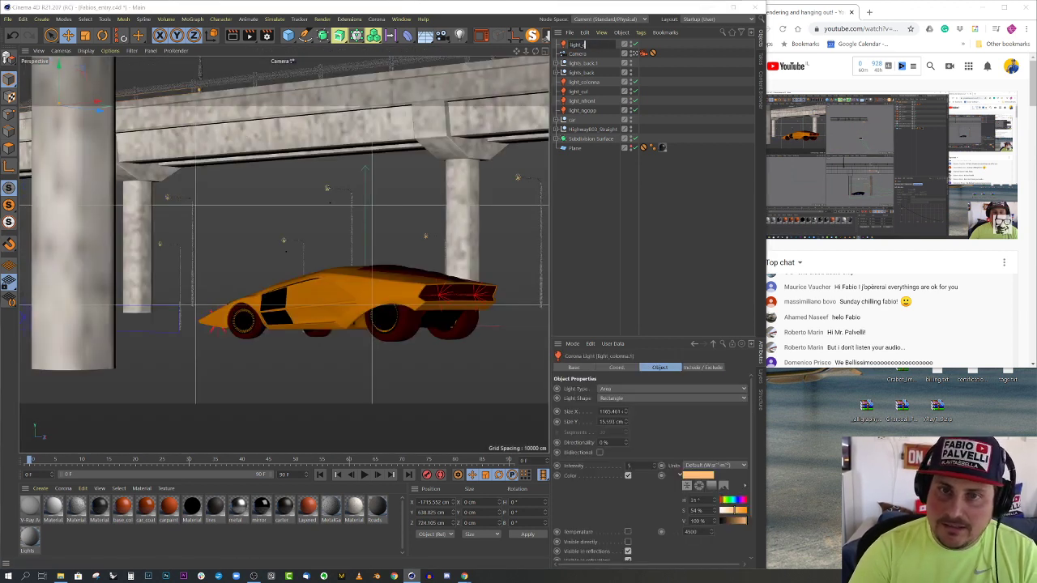
pyautogui.write('point')
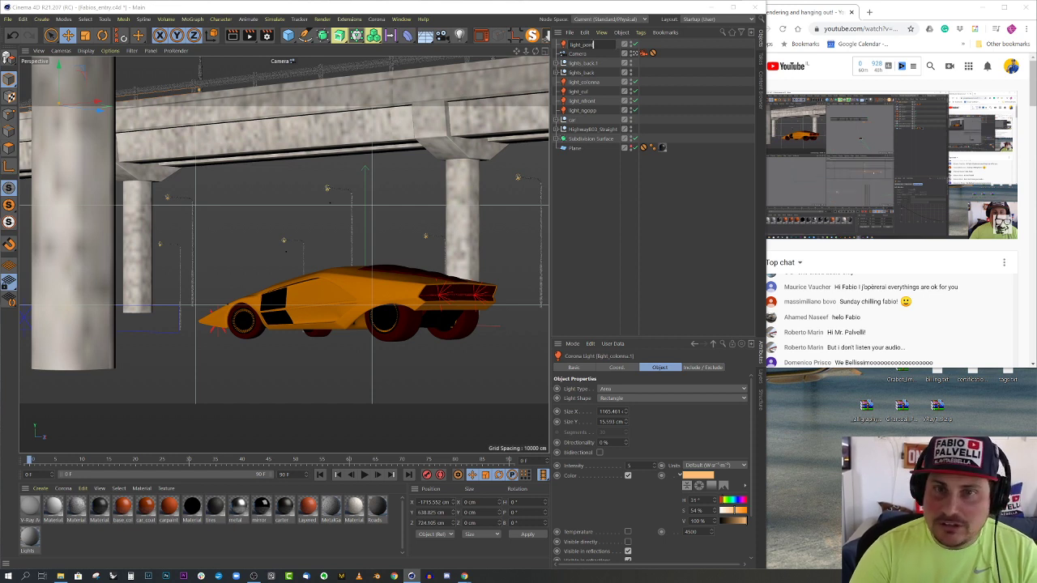
pyautogui.press('Return')
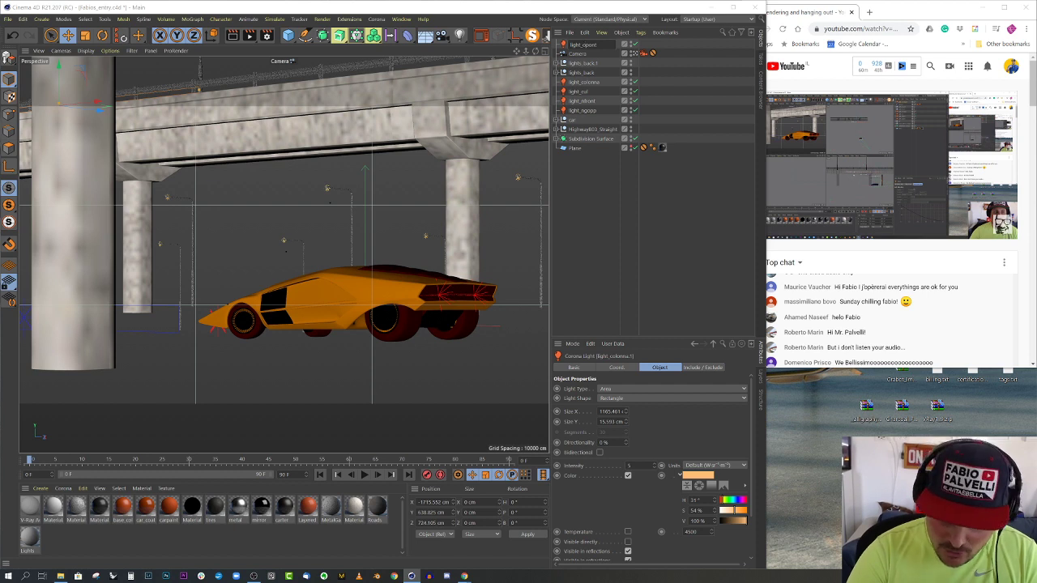
pyautogui.click(582, 45)
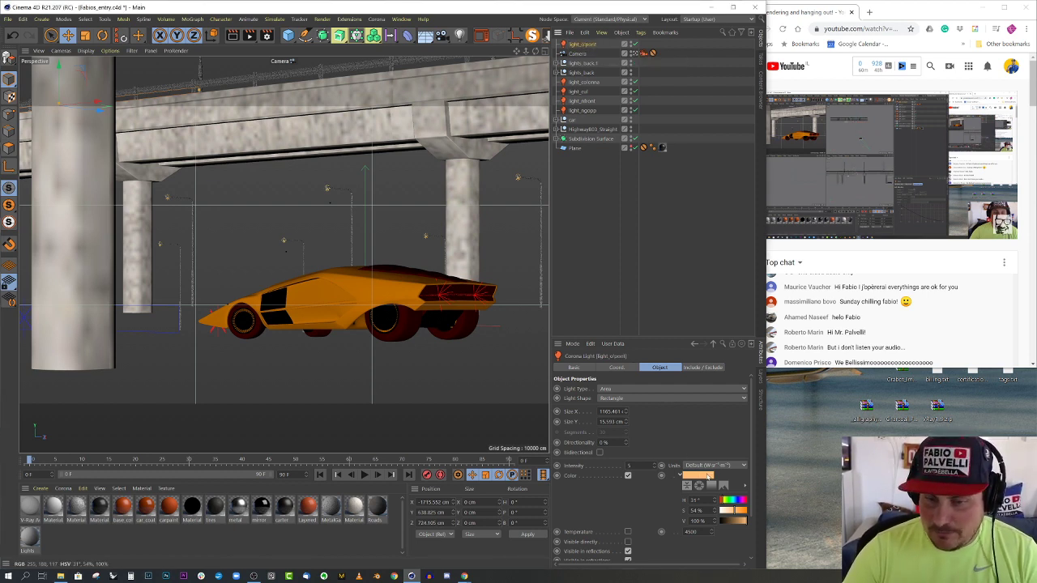
# Change the bridge light's colour to blue with H 222°, S 62%, V 100%, and open the Corona frame buffer
pyautogui.click(707, 475)
pyautogui.moveTo(714, 474); pyautogui.dragTo(744, 472)
pyautogui.click(743, 482)
pyautogui.click(698, 508)
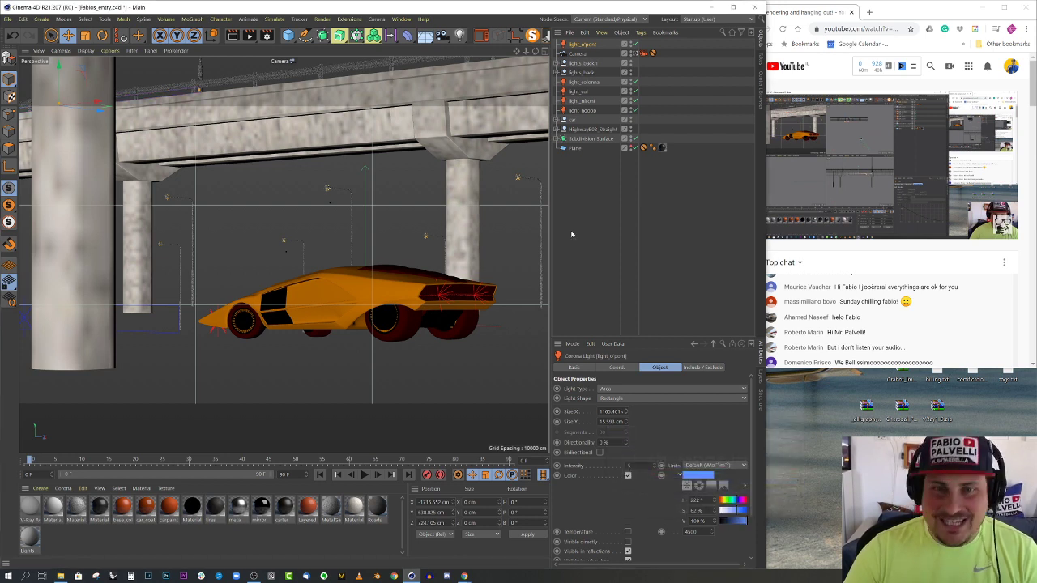
pyautogui.click(482, 37)
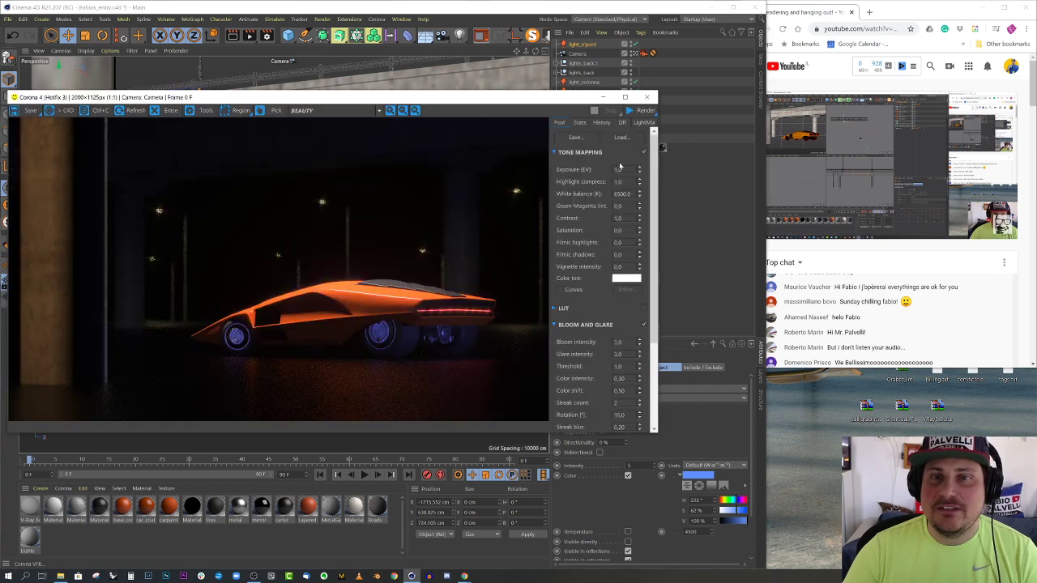